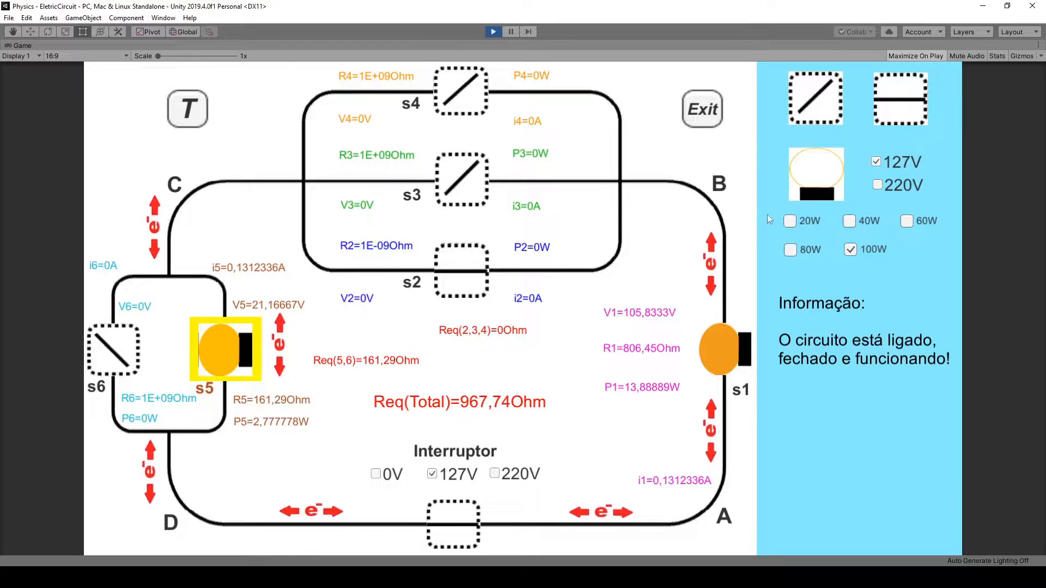
Step: Replace the bulbs in circuit slots s5 and s1 with closed conductors
click(901, 98)
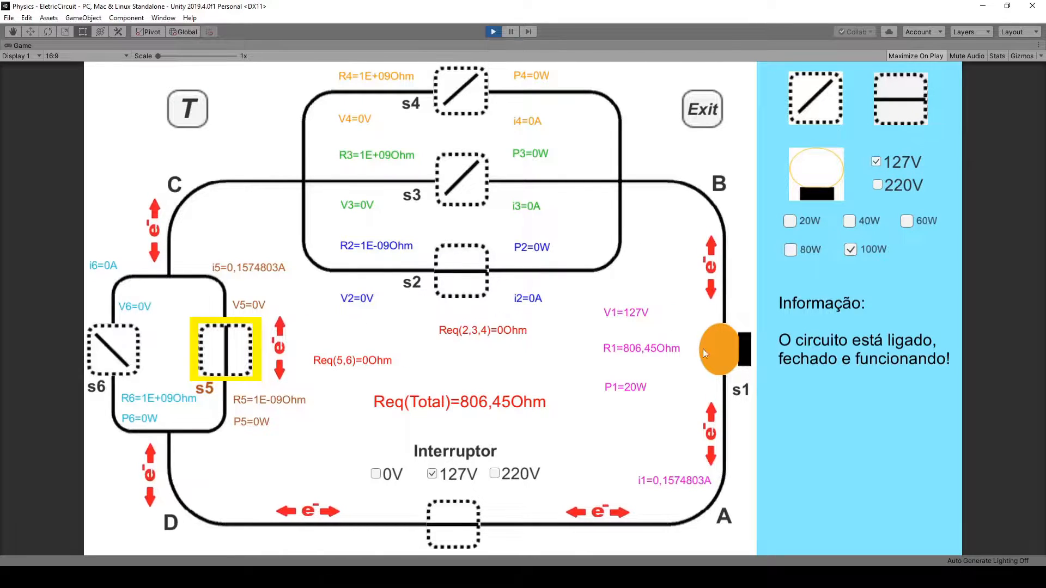
click(730, 351)
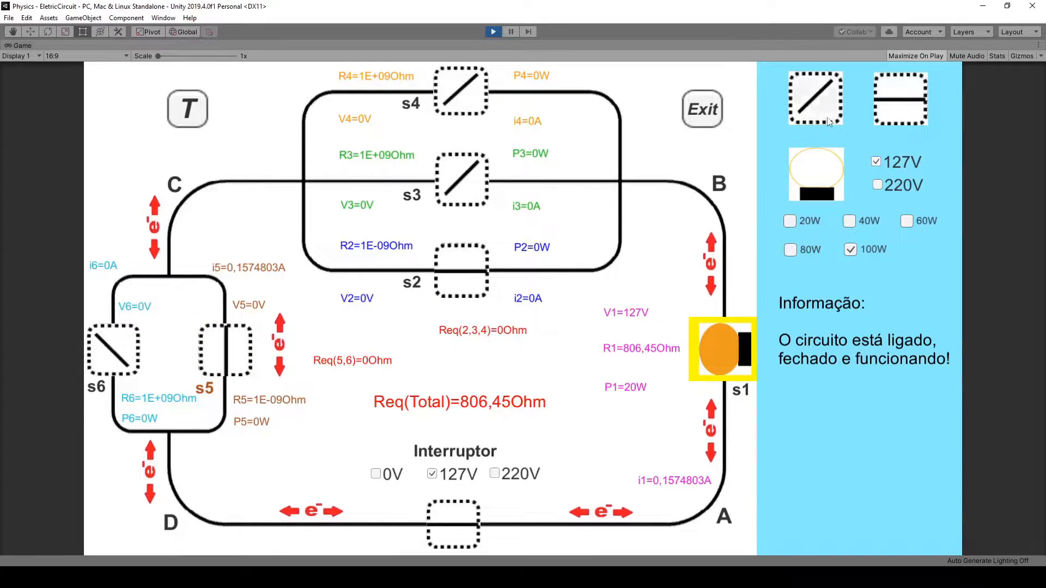
click(901, 98)
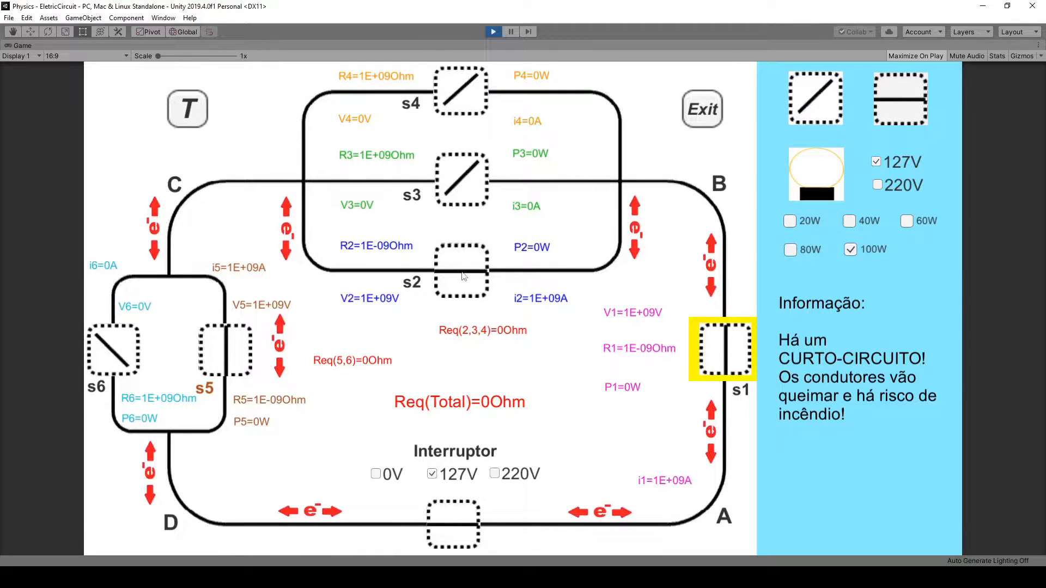
Step: Place 127V, 100W bulbs in slots s2 and s3 and compare the two parallel branches
click(464, 276)
click(842, 183)
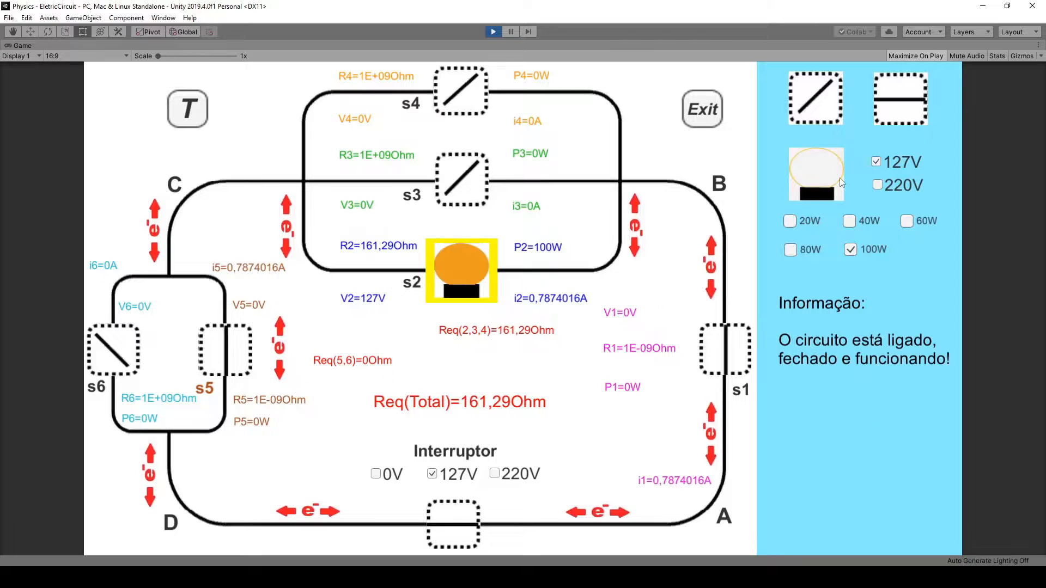
click(481, 162)
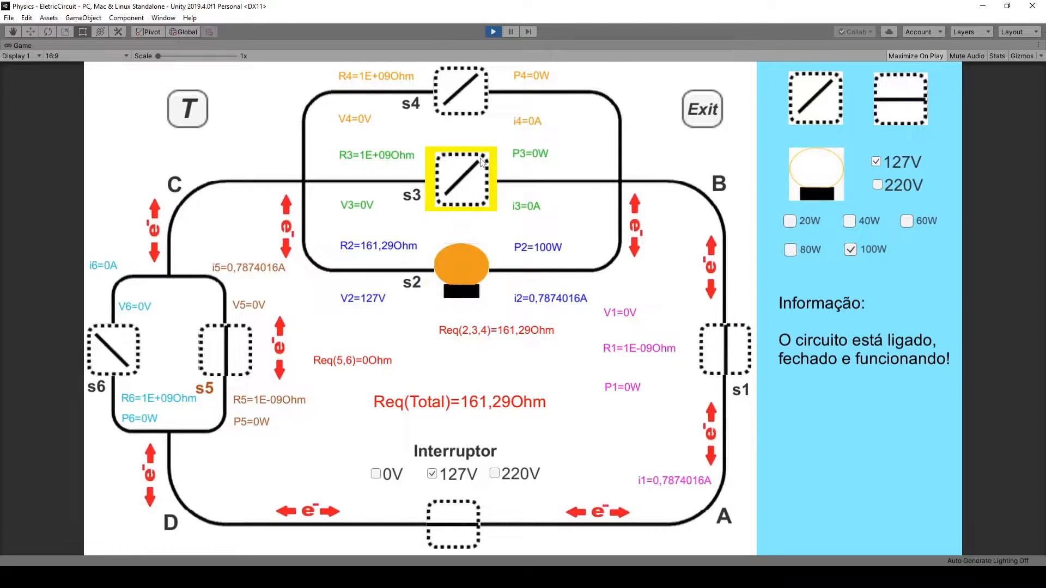
click(817, 174)
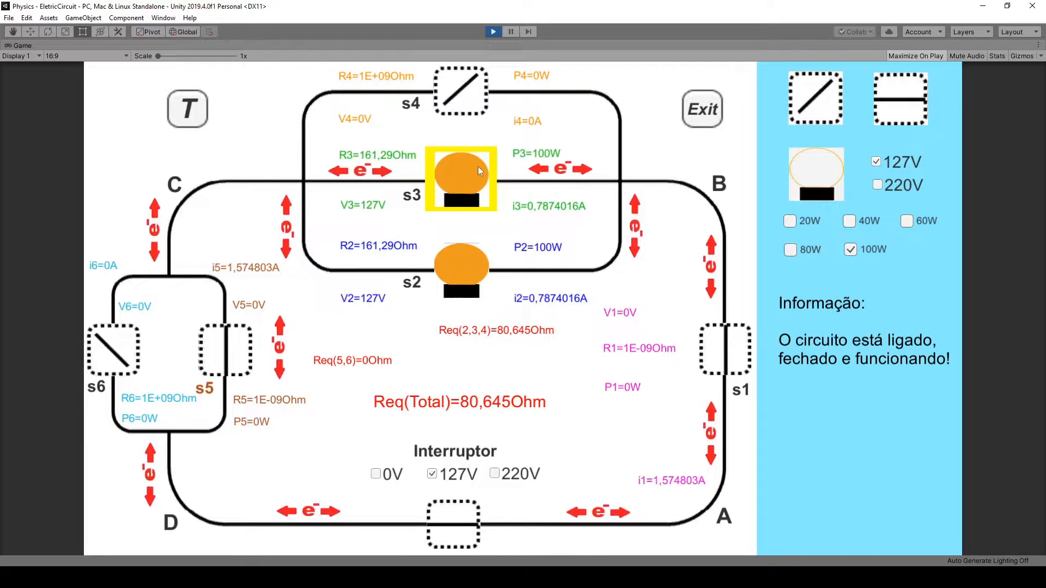
click(473, 257)
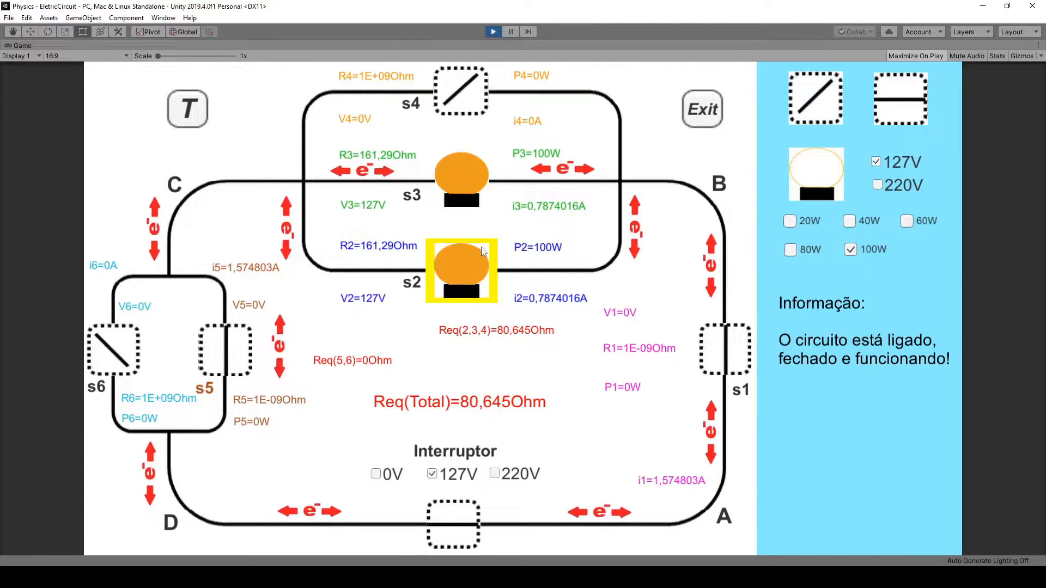
click(490, 159)
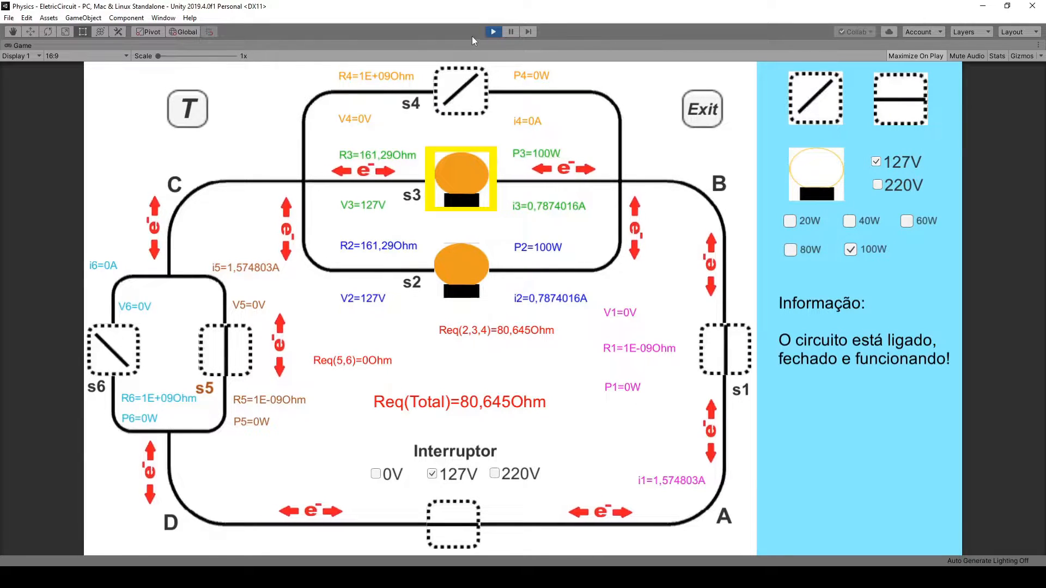
Step: Stop the running circuit simulation and open the Plano Inclinado scene from the Scenes folder
click(495, 33)
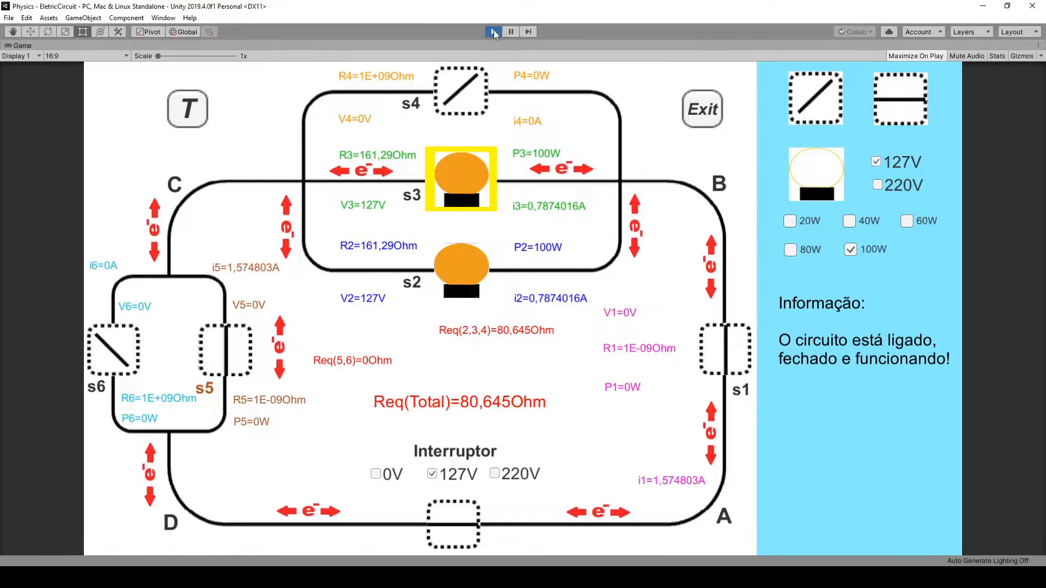
click(34, 391)
click(36, 385)
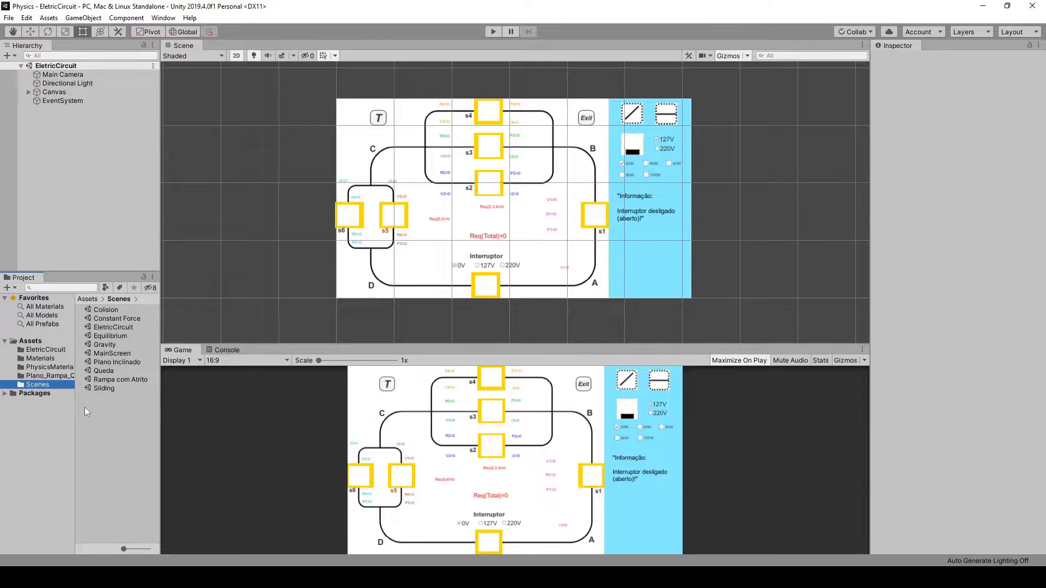
double_click(116, 362)
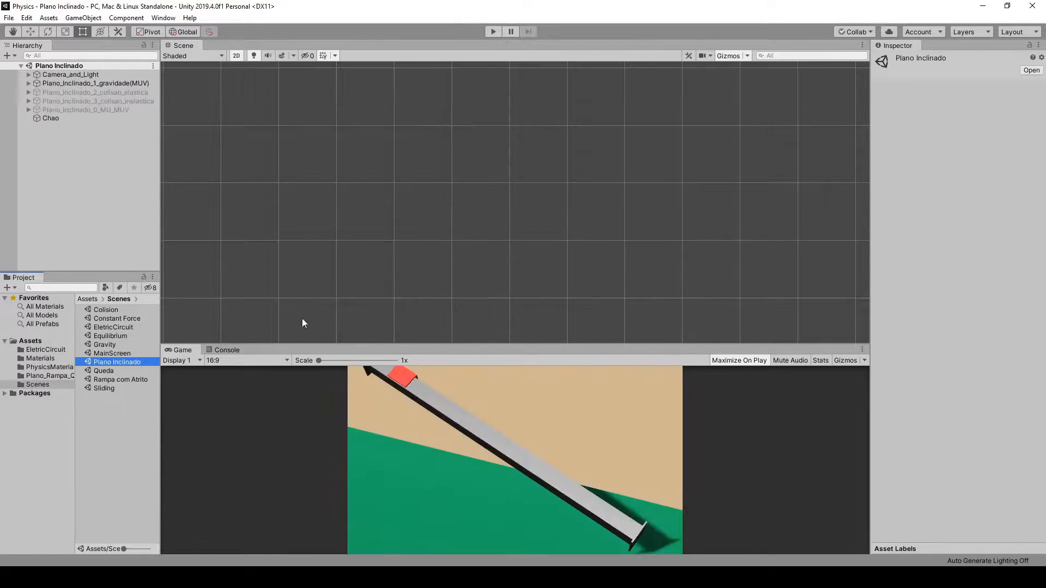
Step: Focus the Scene view on the Chao plane and switch it from 2D to 3D
scroll(480, 299, down, 5)
scroll(485, 298, up, 5)
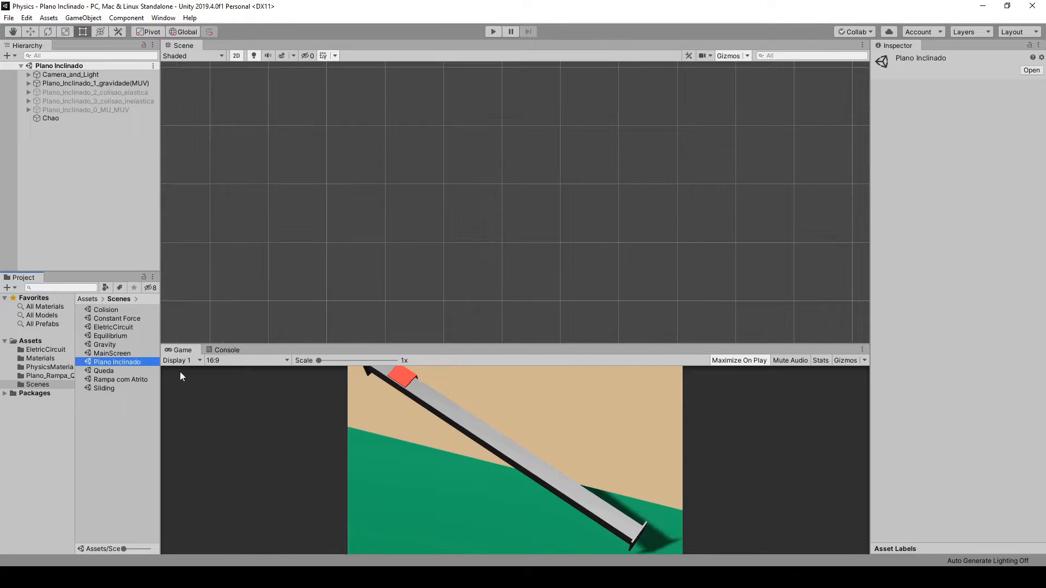
double_click(54, 117)
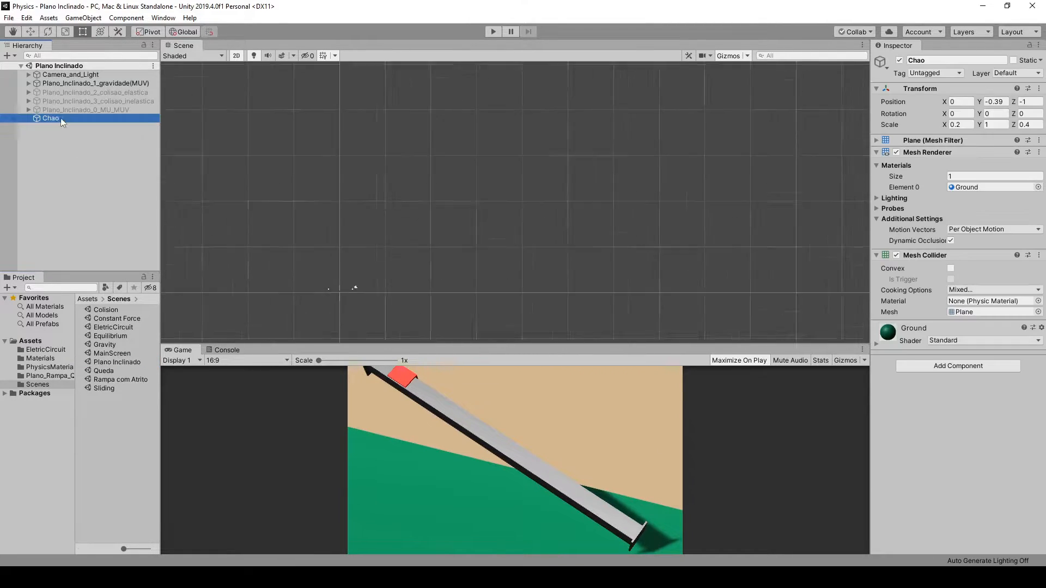
middle_drag(555, 221, 421, 186)
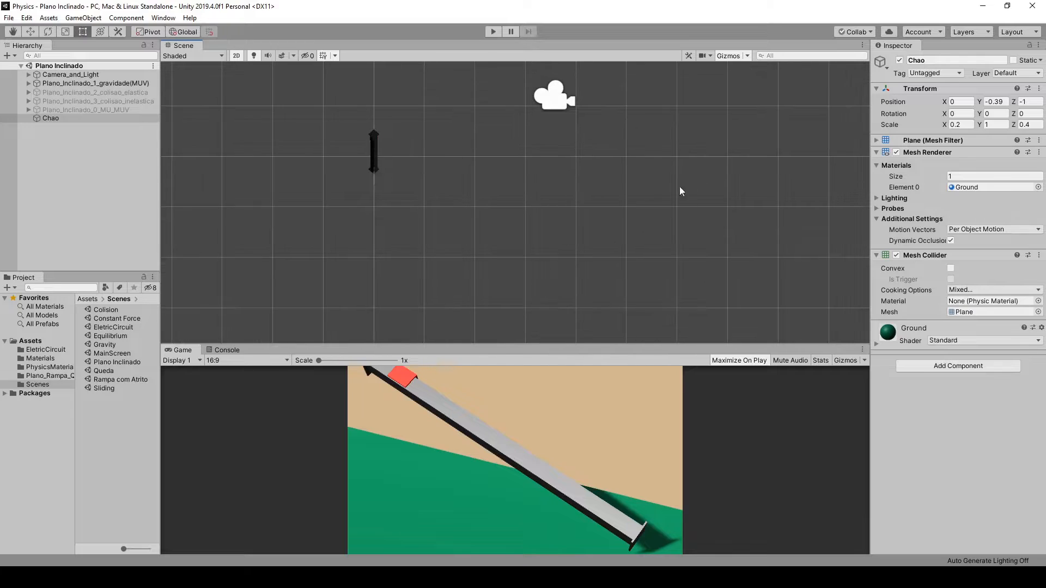
click(219, 58)
click(236, 56)
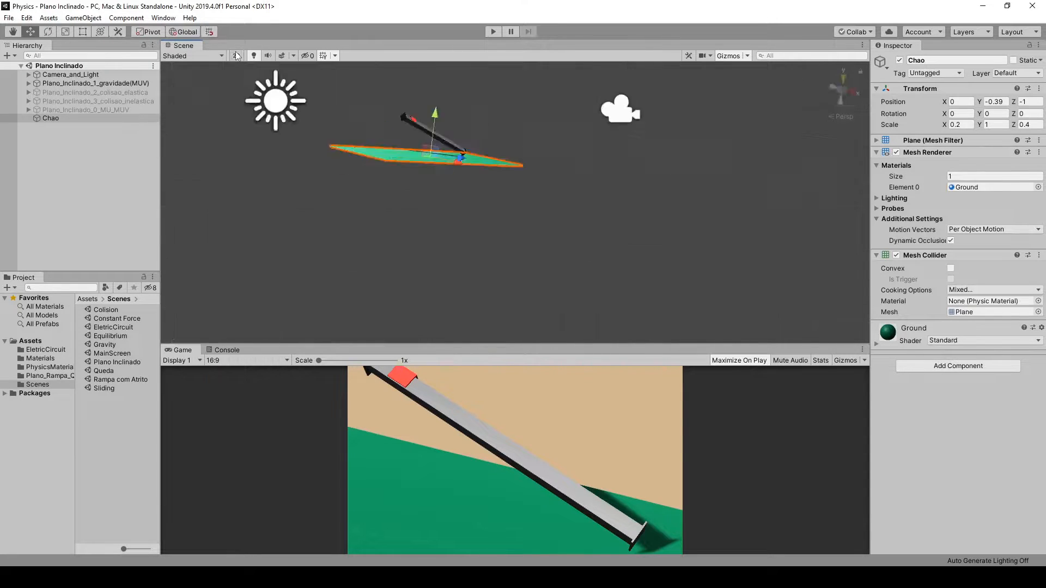
scroll(600, 214, down, 2)
scroll(599, 230, up, 2)
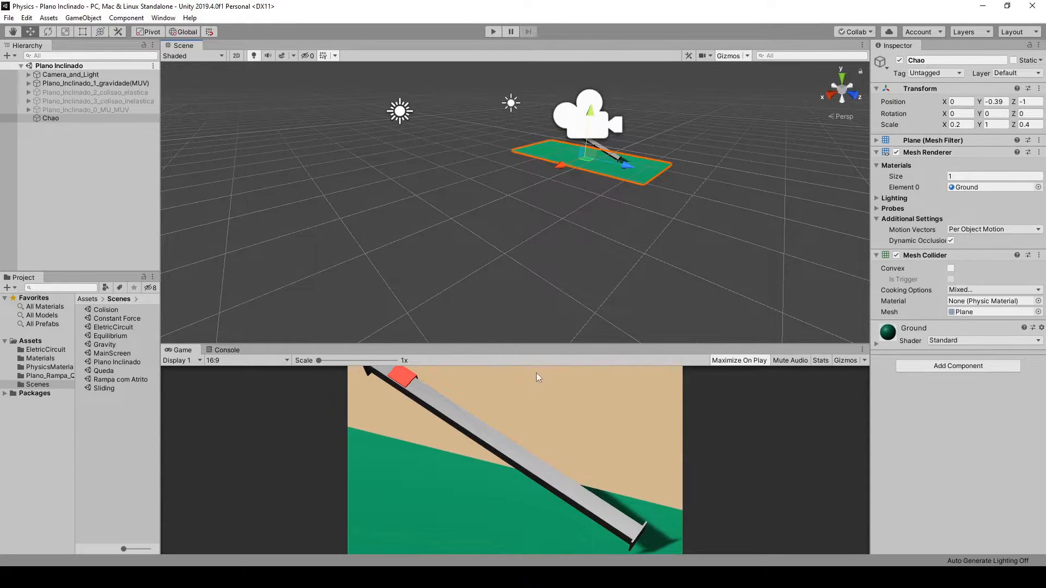
Step: Enlarge the Scene view and raise the Camera to a Y position of about 8.34
drag(540, 343, 537, 434)
middle_drag(547, 218, 461, 310)
drag(456, 323, 205, 211)
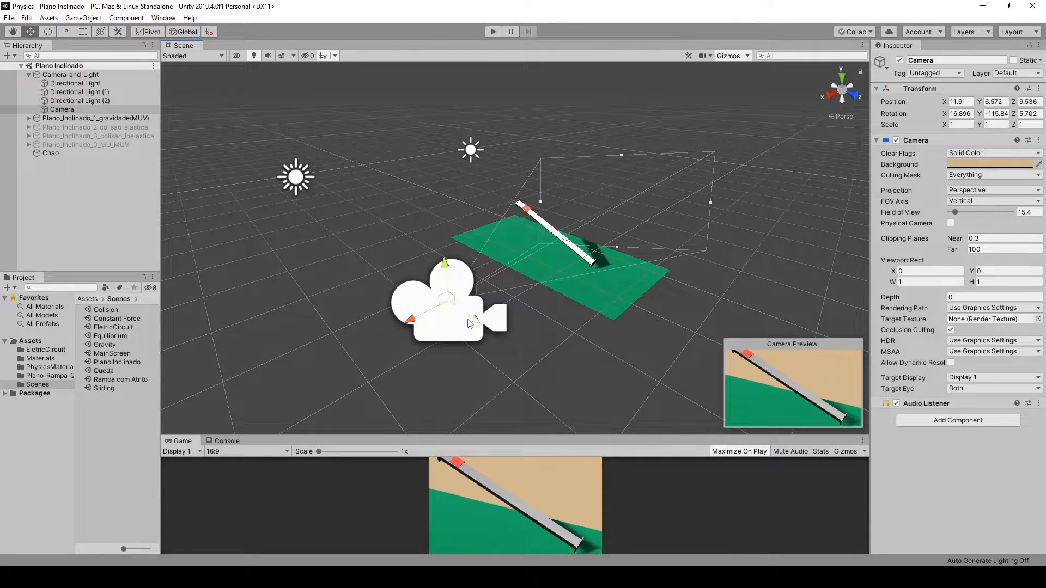
drag(452, 277, 434, 102)
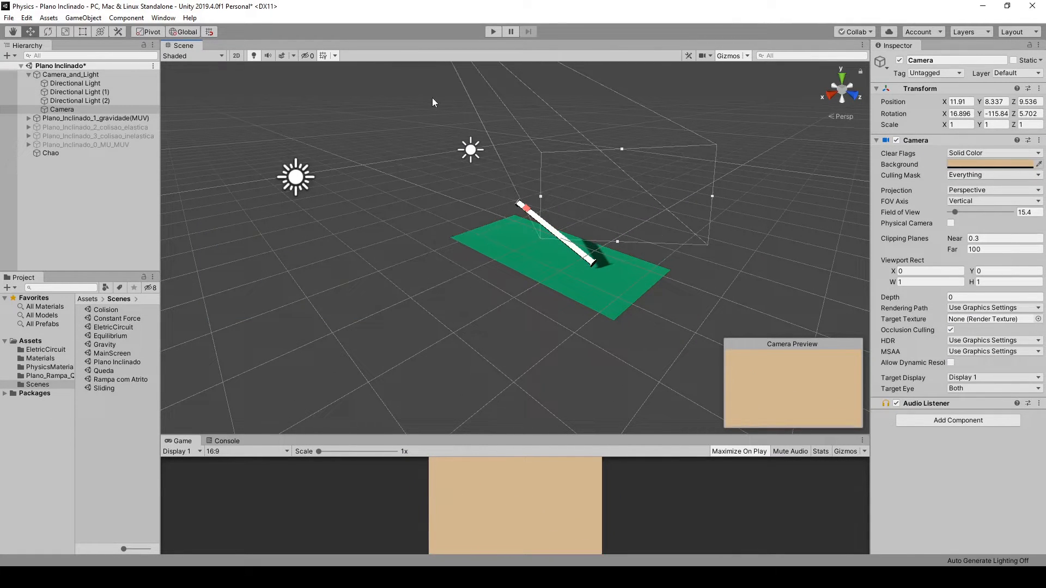
click(511, 247)
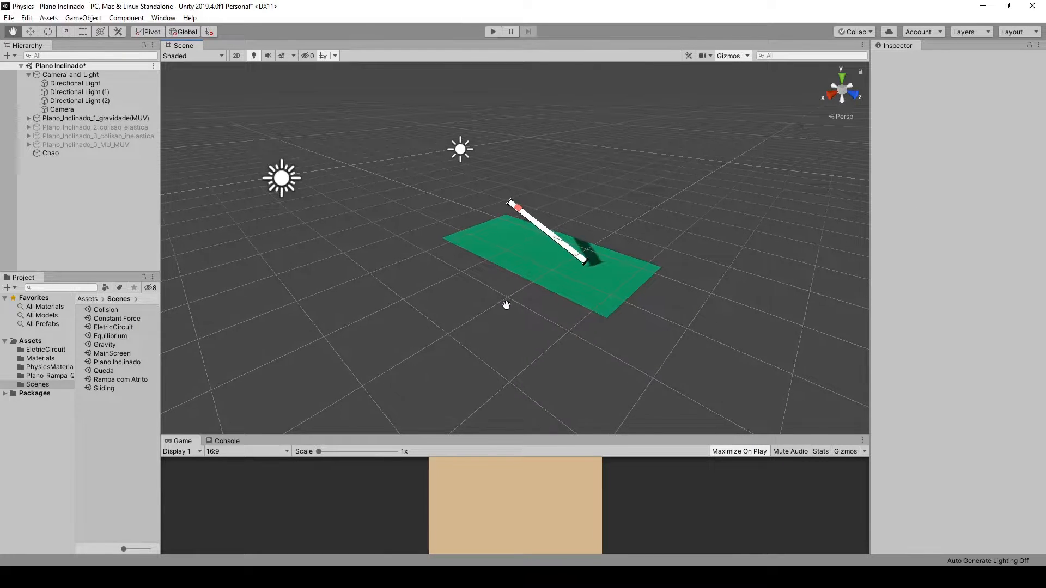
Step: Examine the ramp up close and inspect the red cart's two side pieces, Lado1 and Lado2
scroll(514, 292, up, 5)
alt+drag(552, 385, 660, 364)
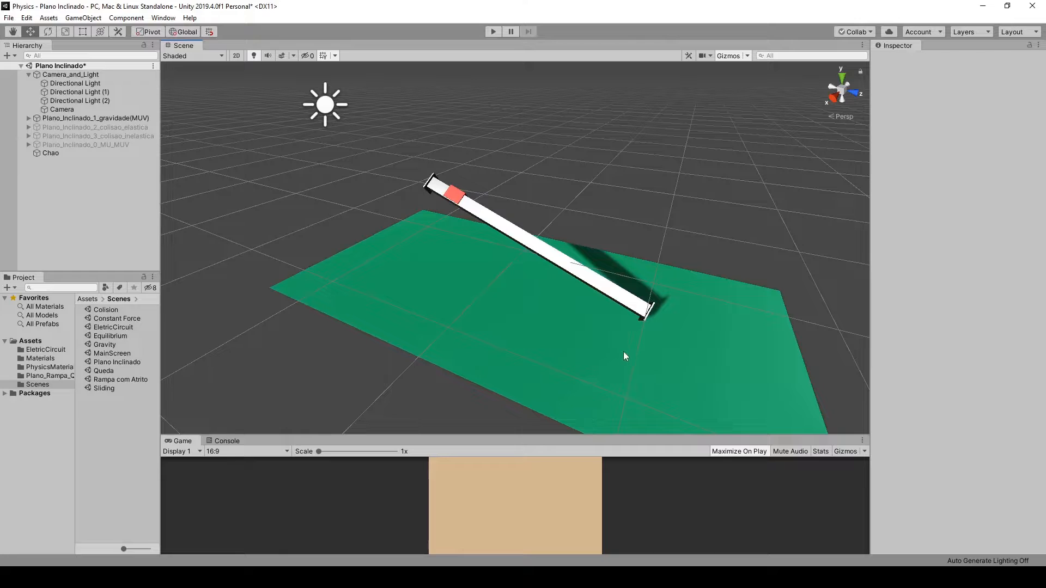
mouse_move(472, 325)
right_down()
mouse_move(505, 341)
mouse_move(490, 328)
right_up()
middle_drag(448, 260, 505, 335)
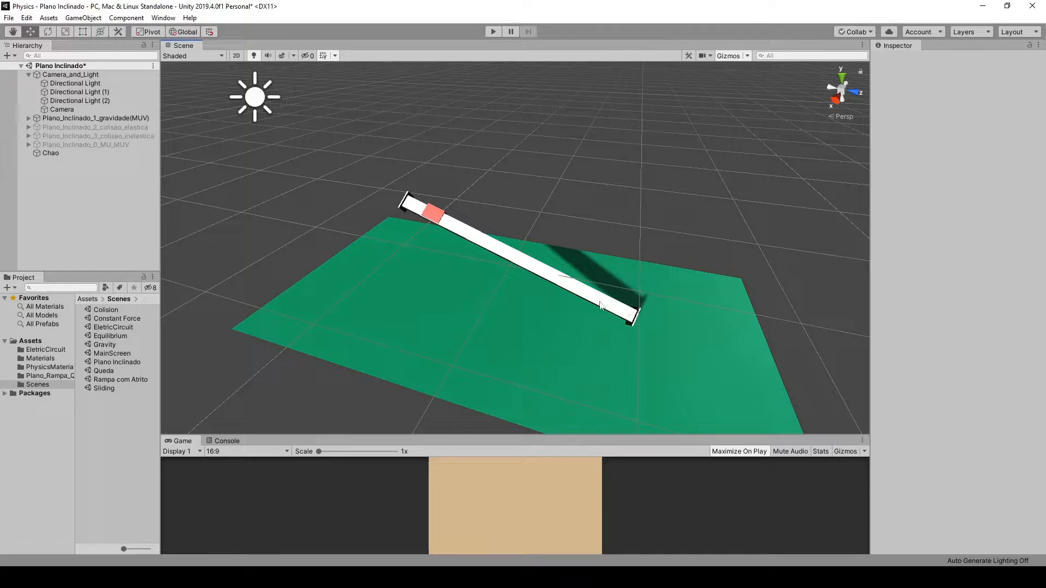
click(443, 227)
middle_drag(681, 231, 469, 181)
scroll(460, 177, up, 8)
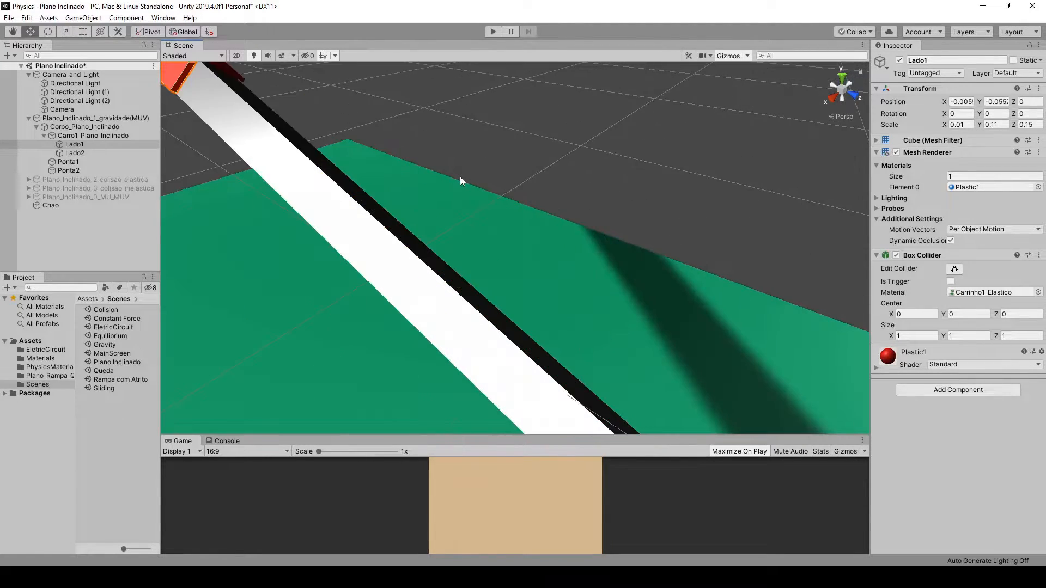
scroll(472, 176, down, 6)
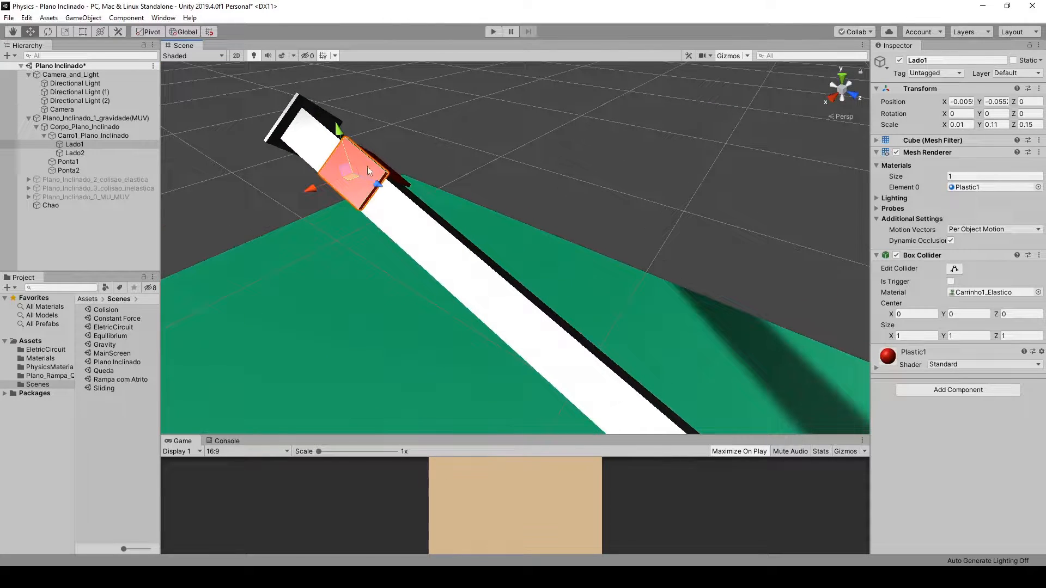
click(396, 182)
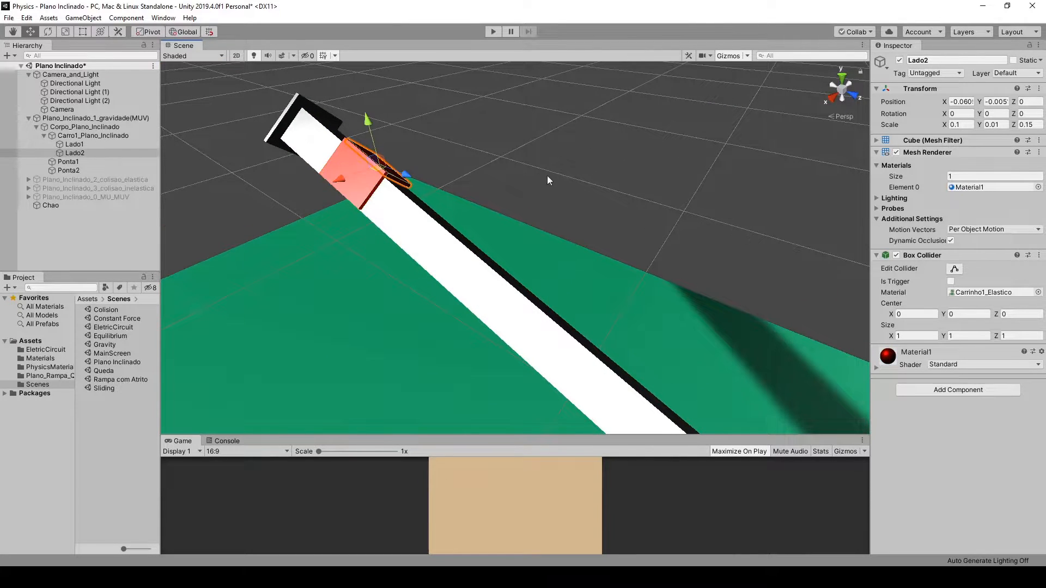
click(346, 175)
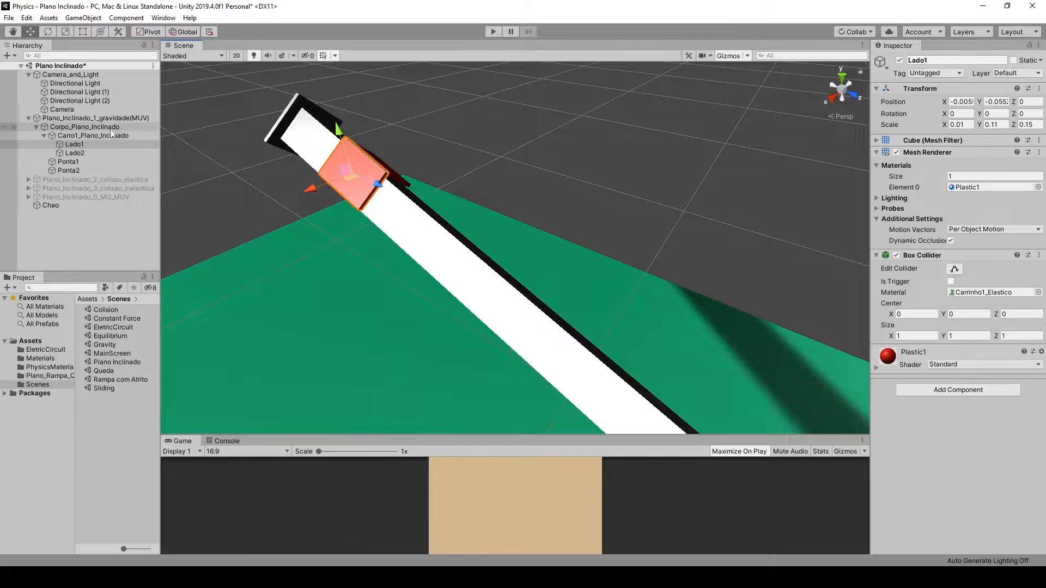
Step: Try moving the whole Carro1_Plano_Inclinado cart up off the ramp to about X 1.57, Y 1.57, and select its side pieces
click(92, 135)
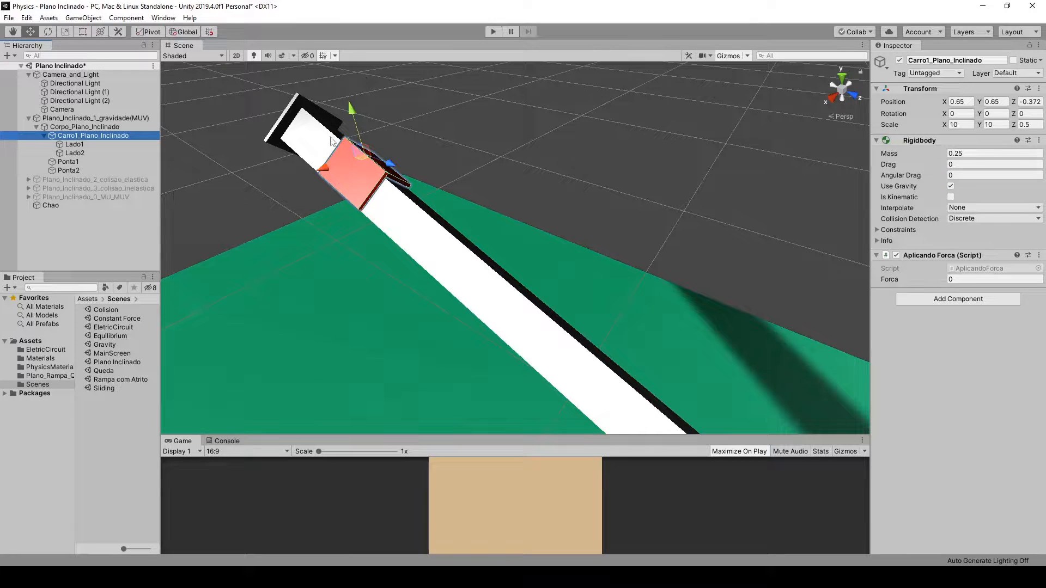
drag(351, 111, 349, 77)
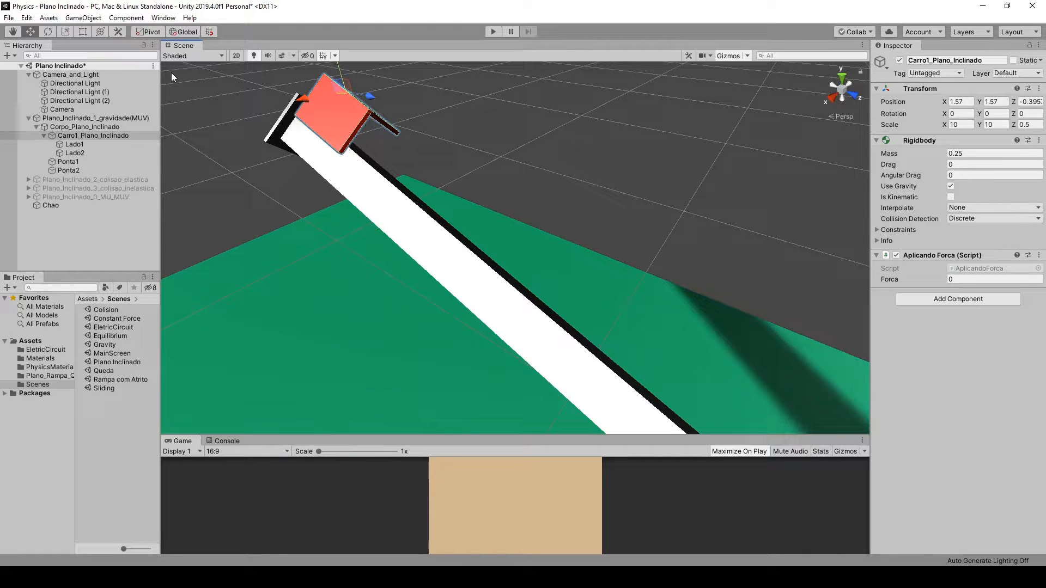
alt+drag(518, 183, 432, 256)
click(326, 169)
click(364, 149)
click(350, 162)
click(304, 176)
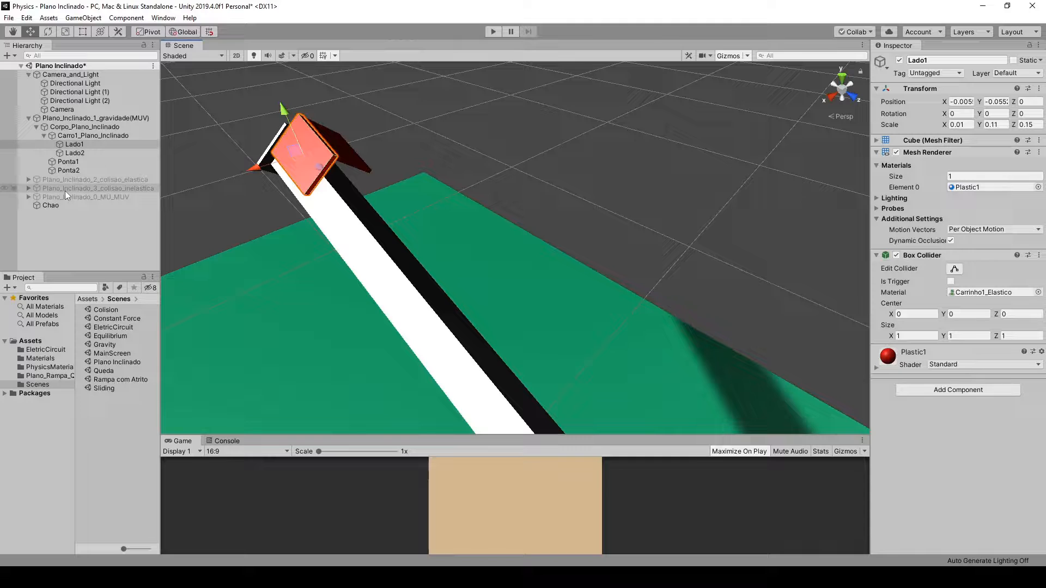
Step: Undo the cart's move and the side-piece selections made after it
key(ctrl+z)
key(ctrl+z)
key(ctrl+z)
key(ctrl+z)
key(ctrl+z)
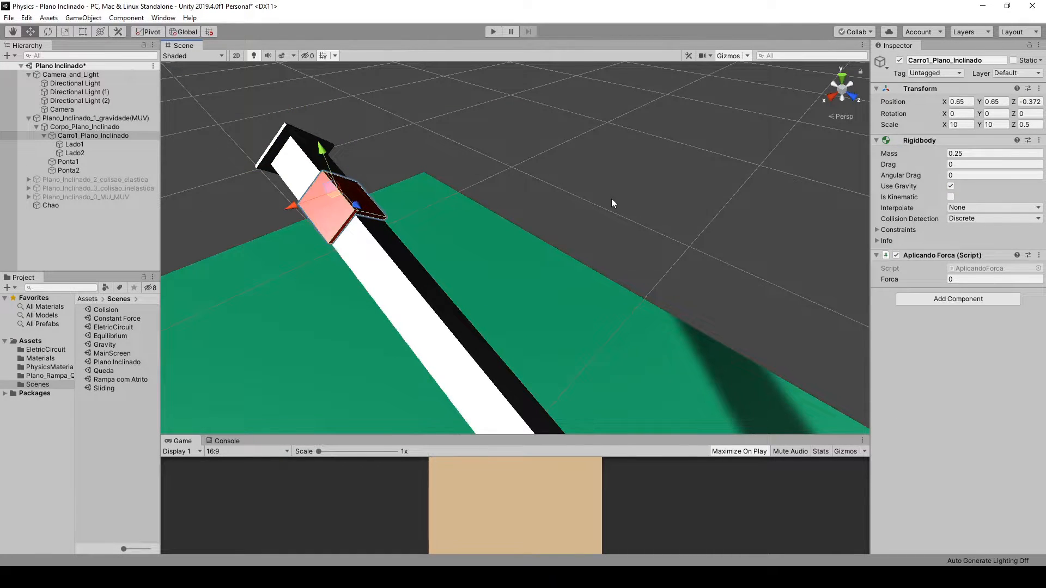
Step: Look over the whole ramp and ground, run the Plano Inclinado scene in play mode, and stop it
scroll(613, 197, down, 5)
middle_drag(636, 355, 579, 260)
scroll(512, 269, up, 5)
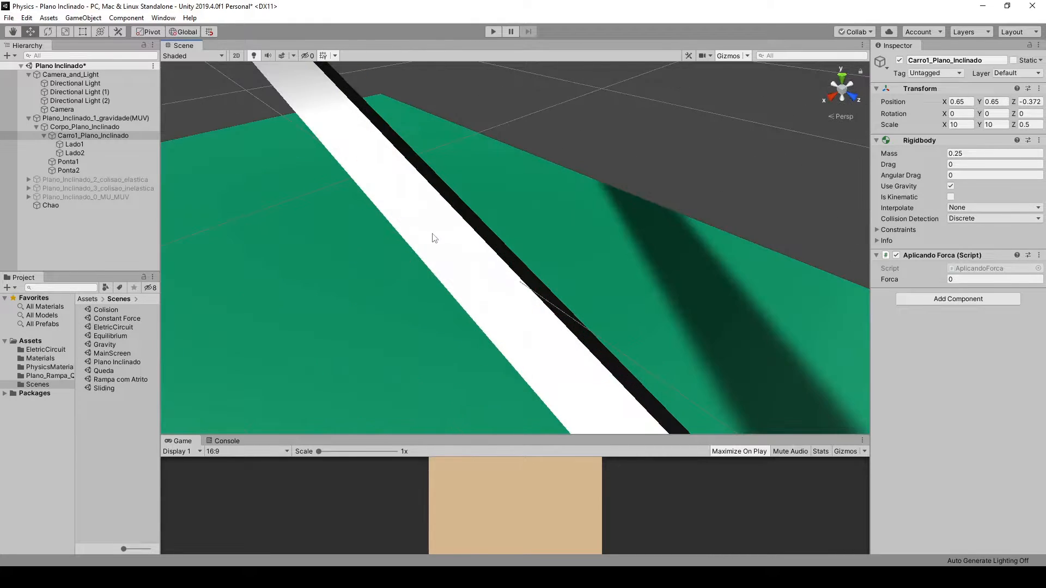
scroll(436, 240, down, 5)
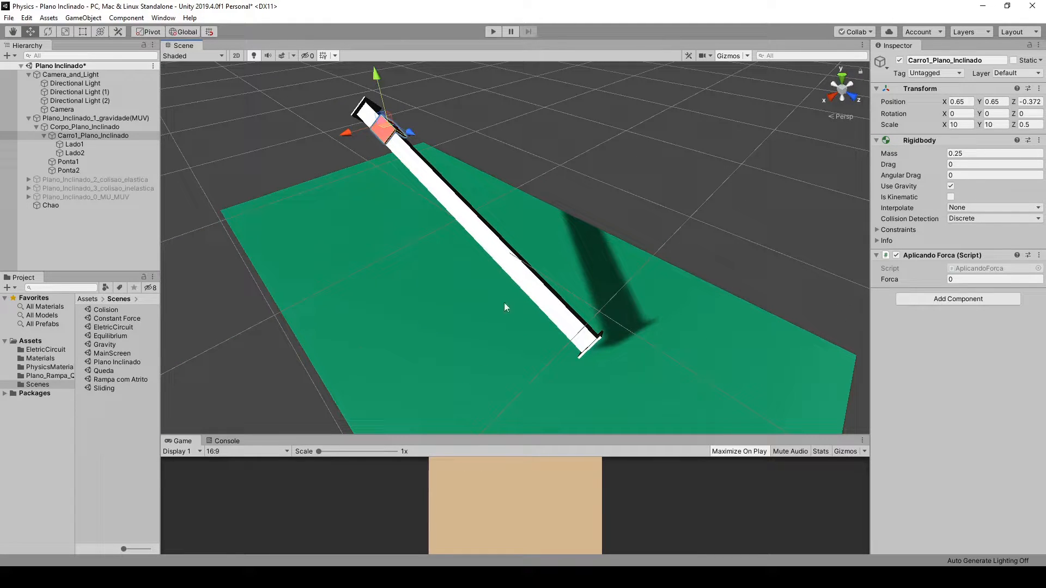
scroll(486, 352, down, 5)
middle_drag(472, 378, 495, 390)
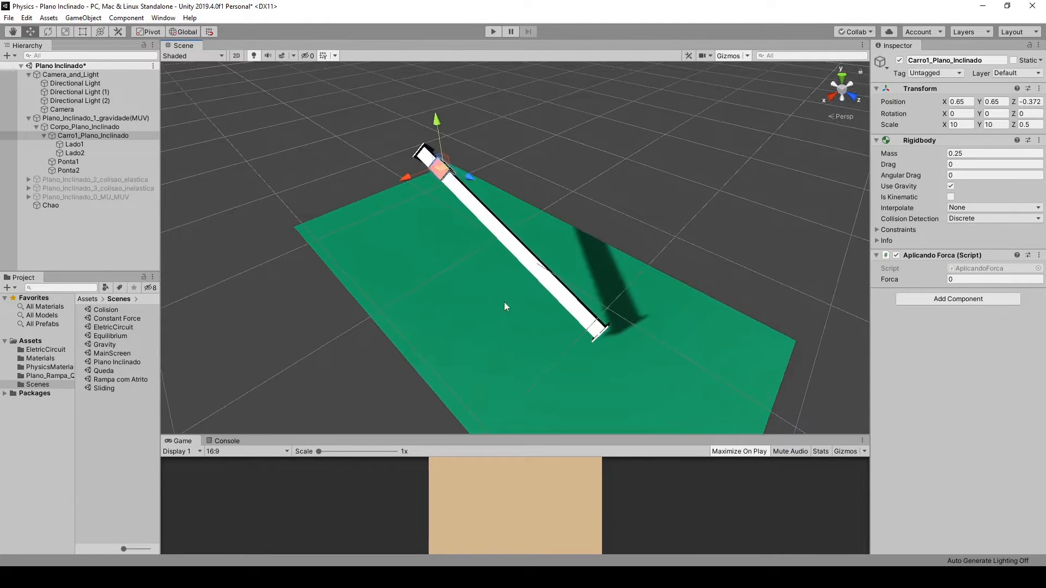
right_drag(505, 306, 539, 296)
middle_drag(552, 220, 602, 259)
click(595, 203)
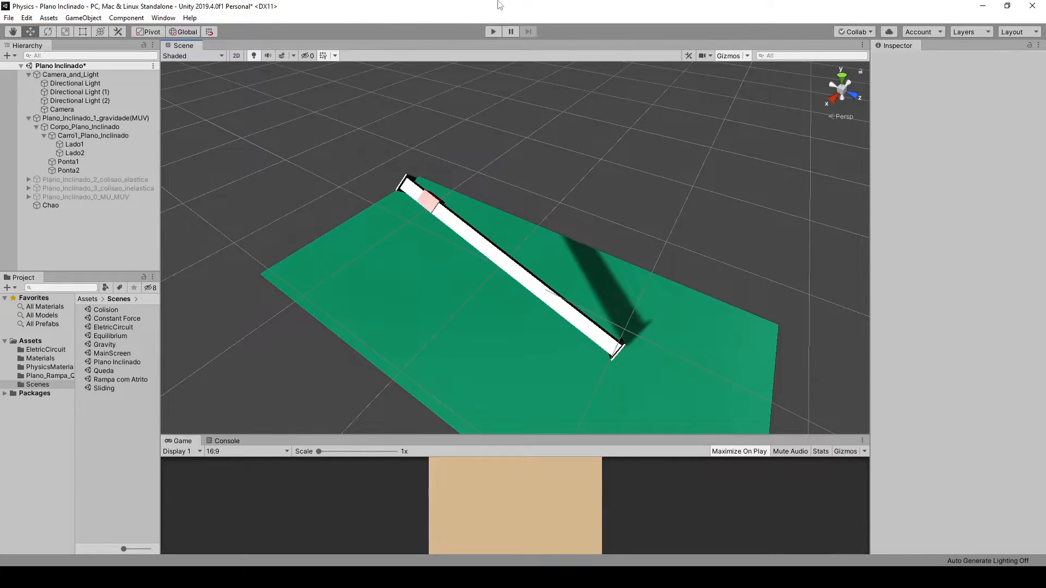
click(493, 32)
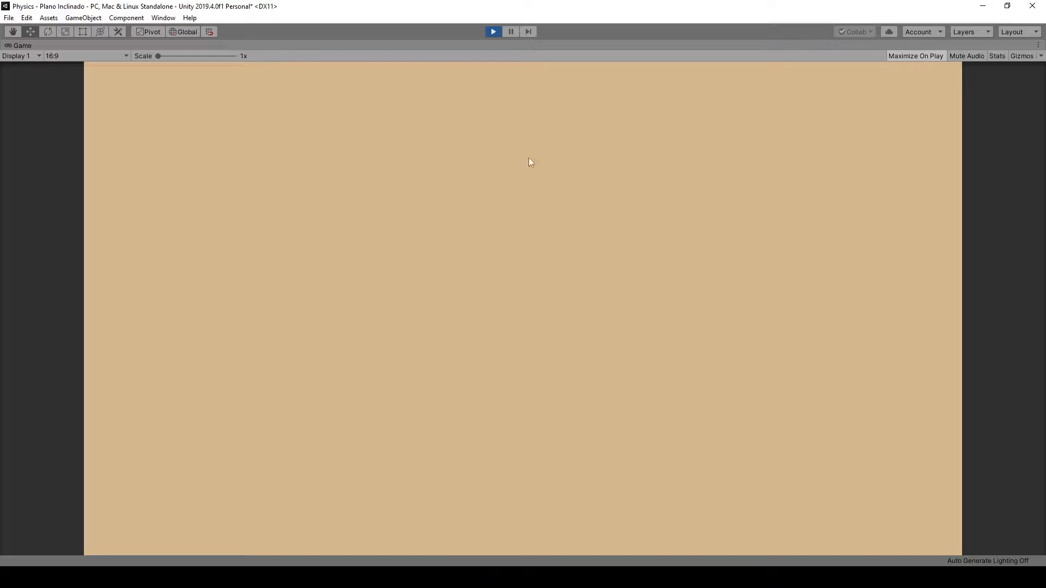
click(498, 30)
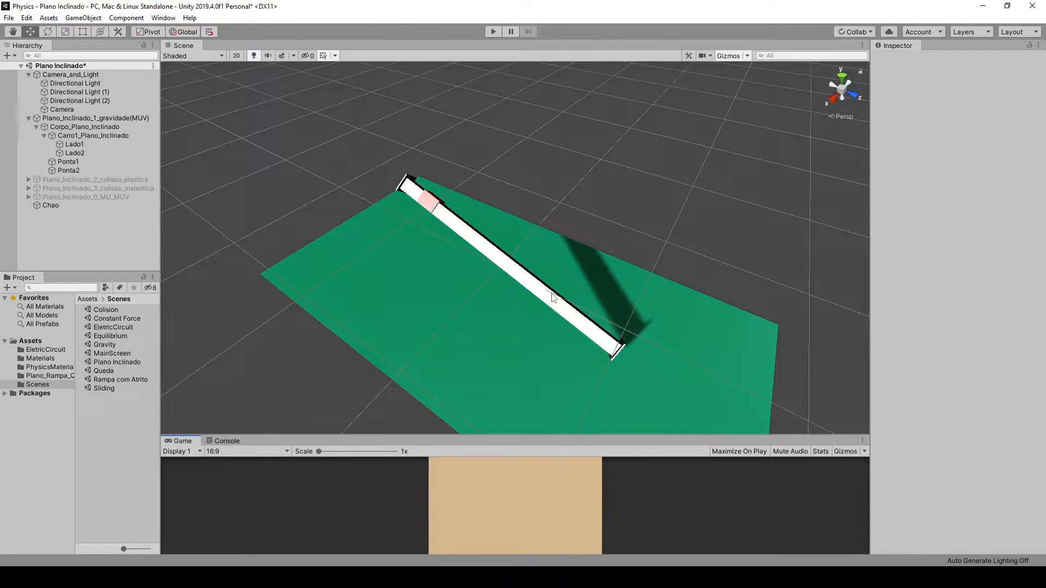
Step: Run the gravity ramp once more in play mode from a closer view, and stop it
scroll(553, 297, up, 2)
click(495, 31)
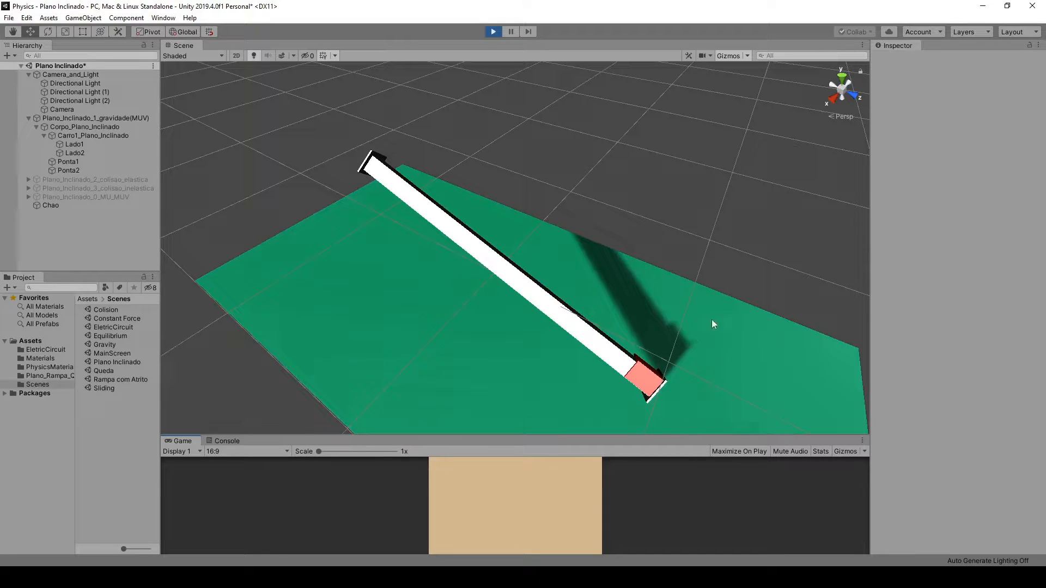
click(495, 35)
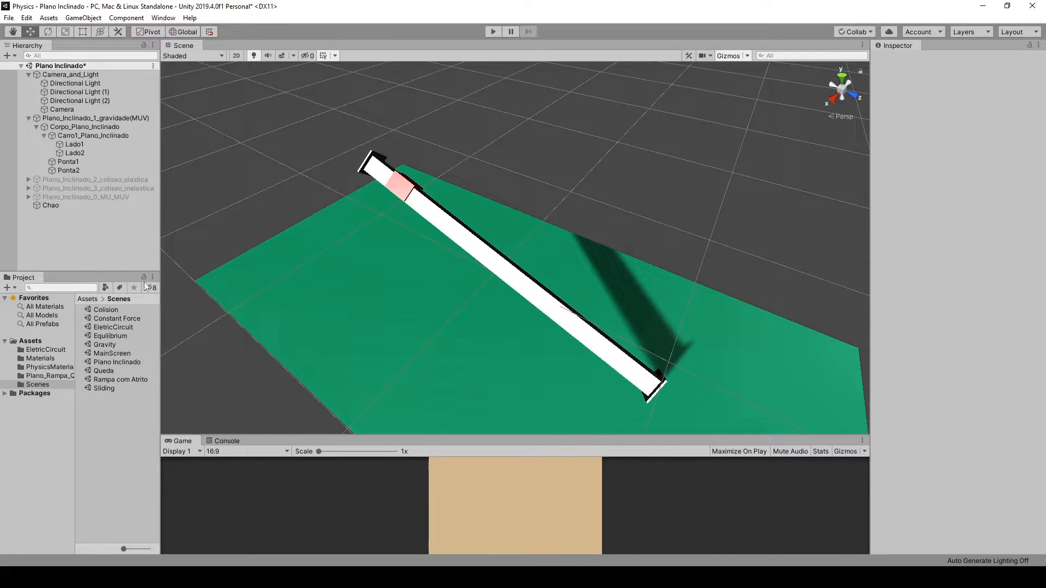
Step: Deactivate the Plano_Inclinado_1_gravidade(MUV) object and activate Plano_Inclinado_0_MU_MUV in its place
click(29, 118)
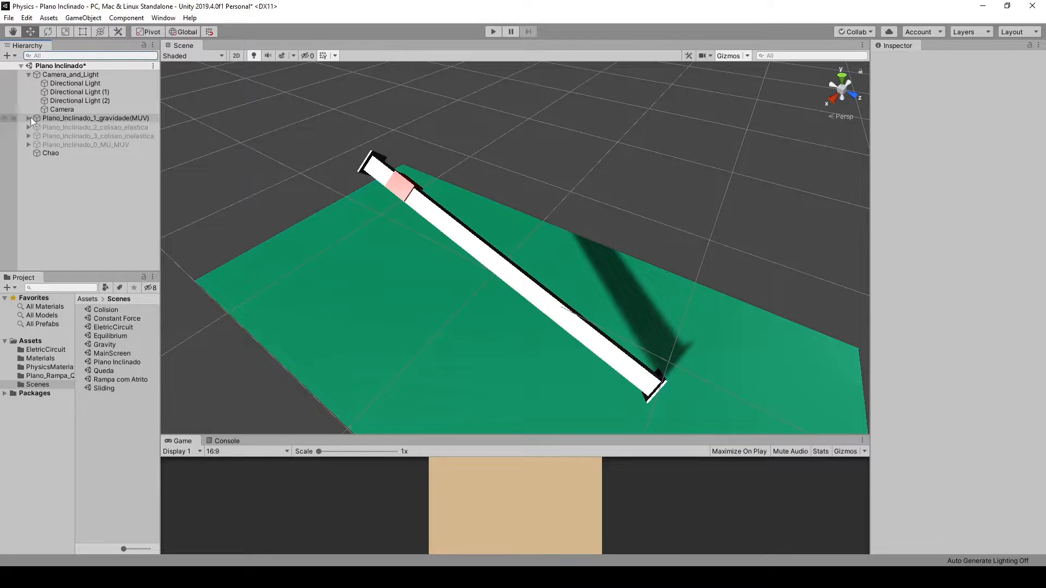
click(76, 118)
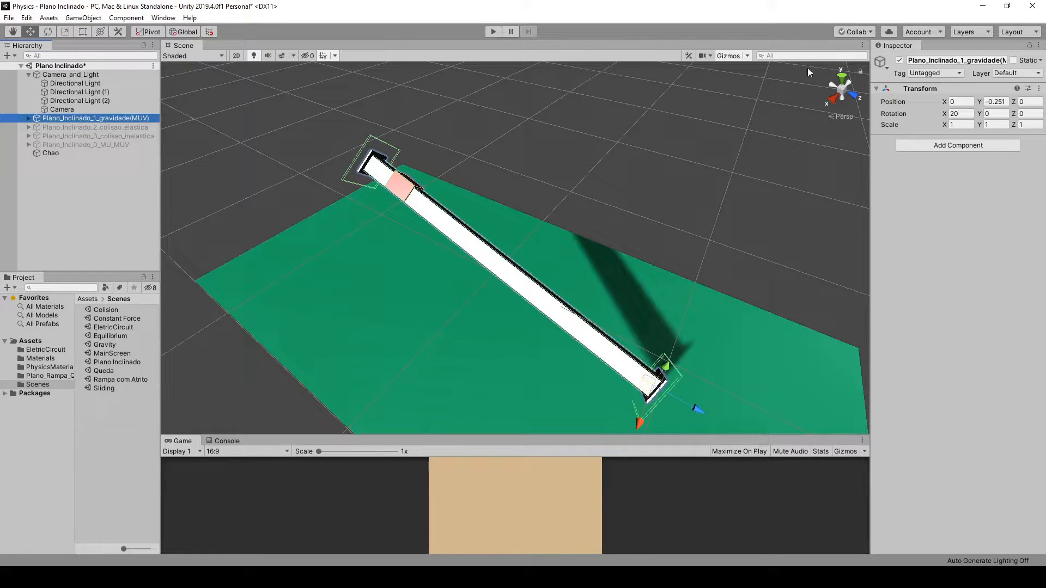
click(901, 60)
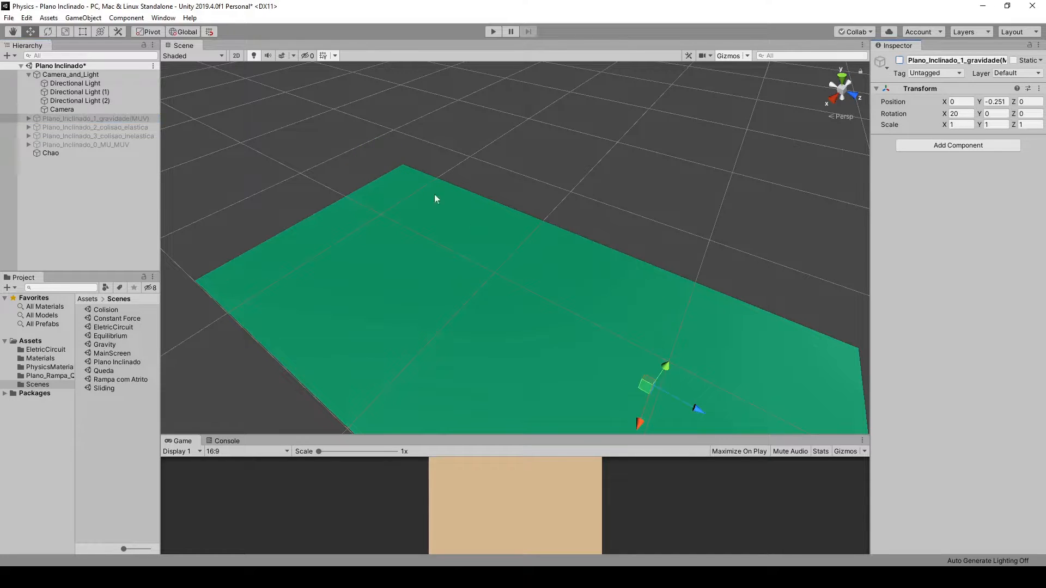
click(78, 152)
click(83, 144)
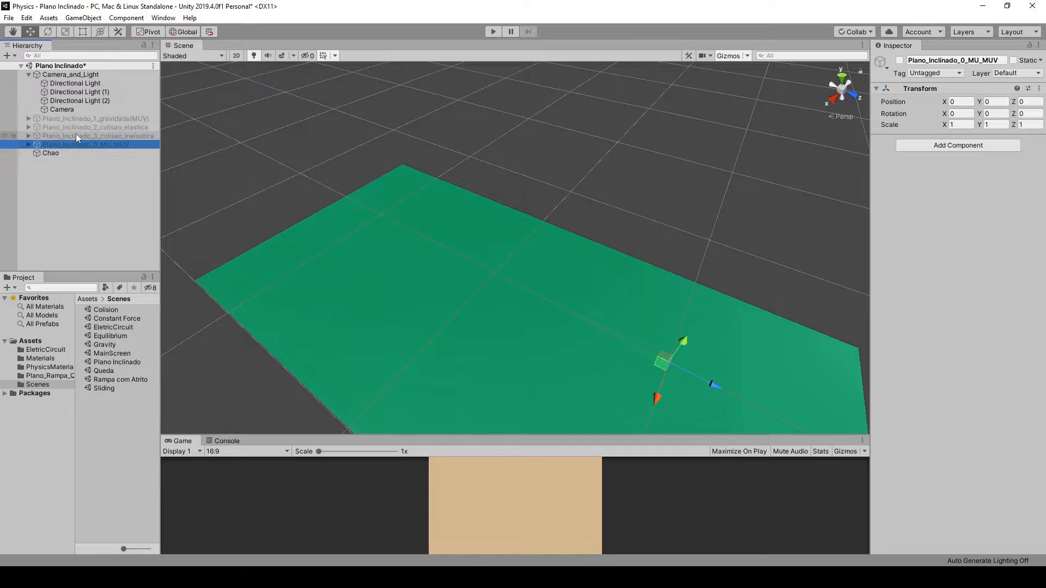
click(899, 60)
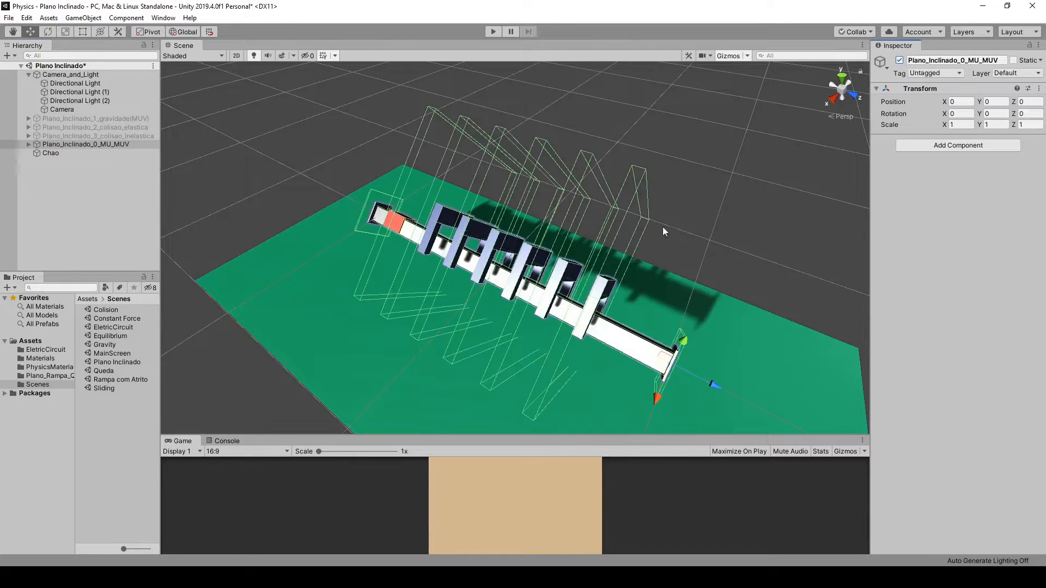
Step: Examine the track of Plano_Inclinado_0_MU_MUV, its red cart and the row of sensor gates from several angles
click(695, 179)
alt+drag(752, 252, 621, 278)
right_drag(621, 278, 485, 286)
middle_drag(660, 325, 486, 239)
middle_drag(668, 339, 715, 345)
right_drag(684, 346, 834, 319)
middle_drag(408, 272, 410, 270)
right_drag(410, 269, 552, 263)
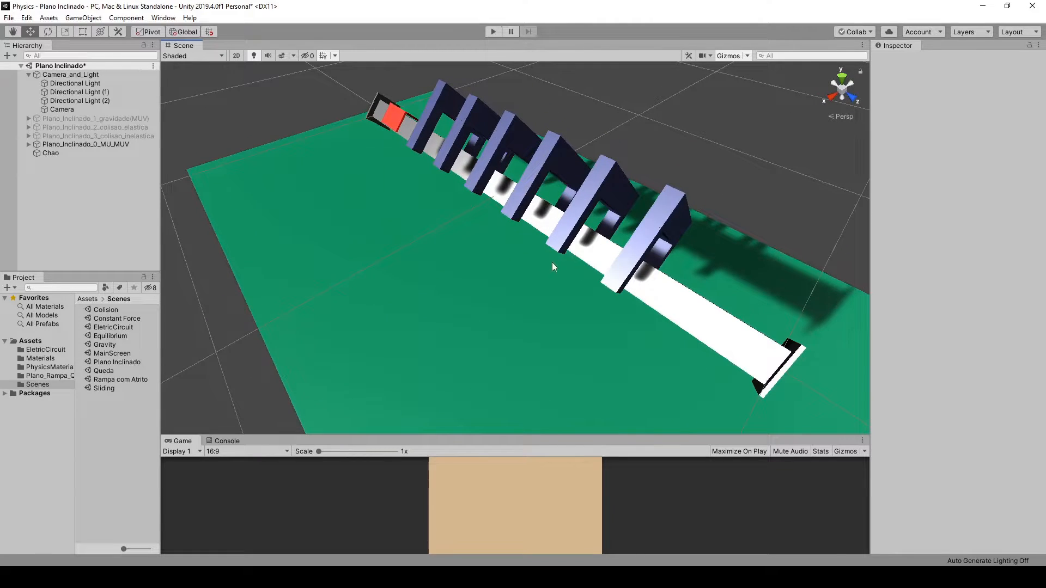
middle_drag(625, 136, 645, 149)
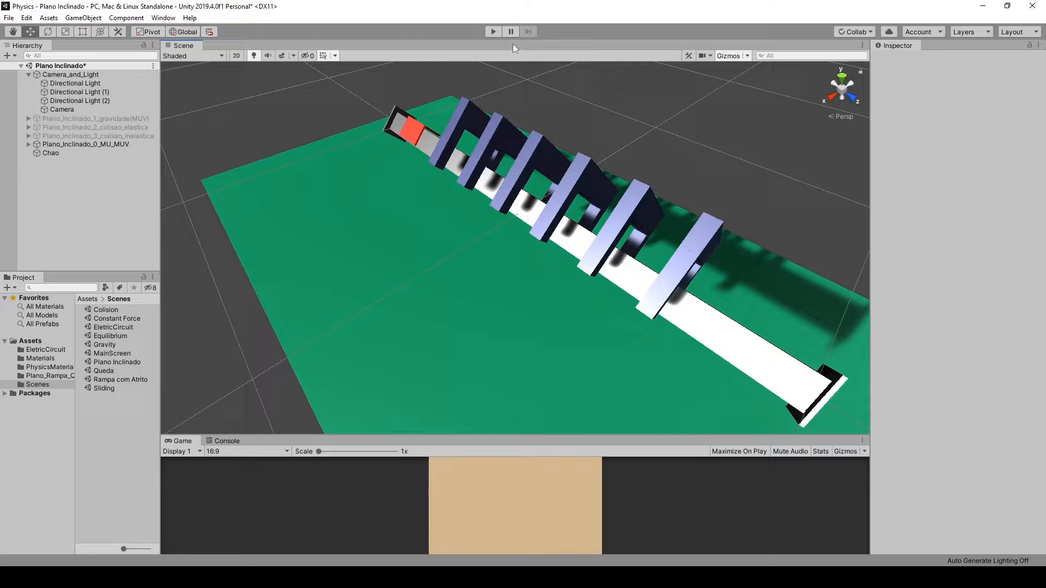
Step: Run the sensor track in play mode, inspect the times and instant speeds recorded by Sensor1, and stop it
click(495, 32)
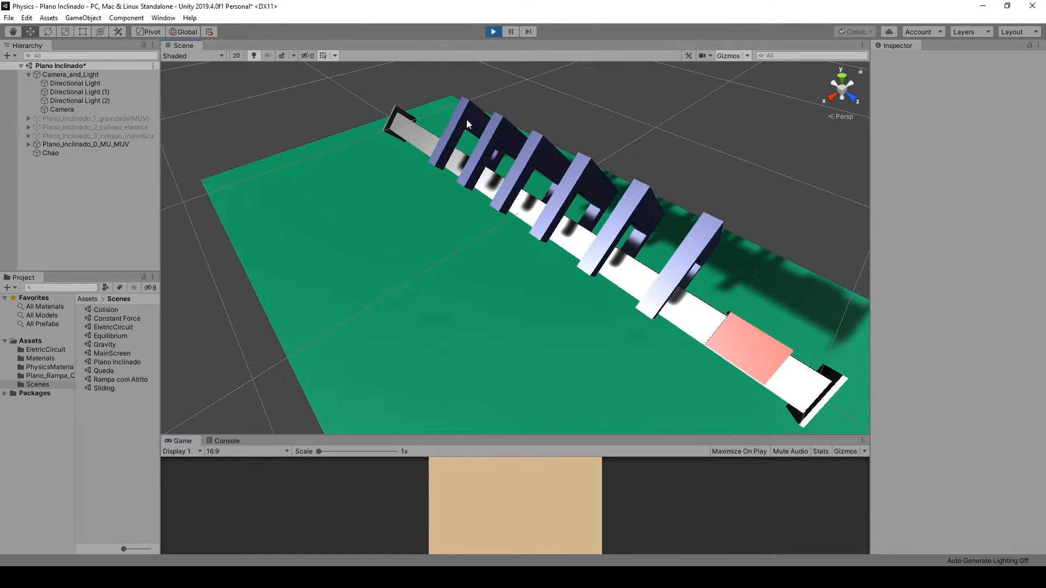
click(500, 146)
click(62, 161)
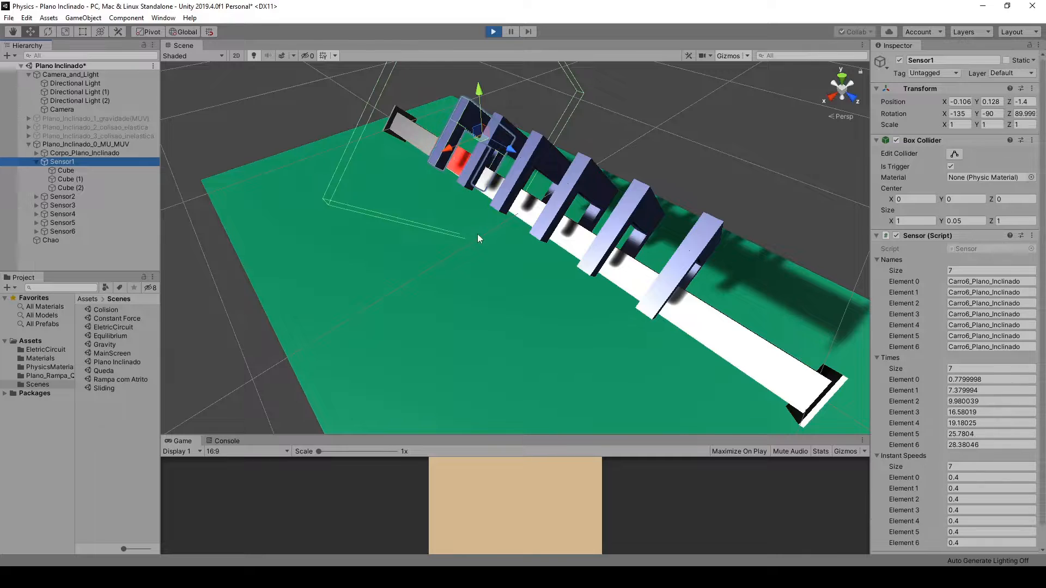
click(494, 31)
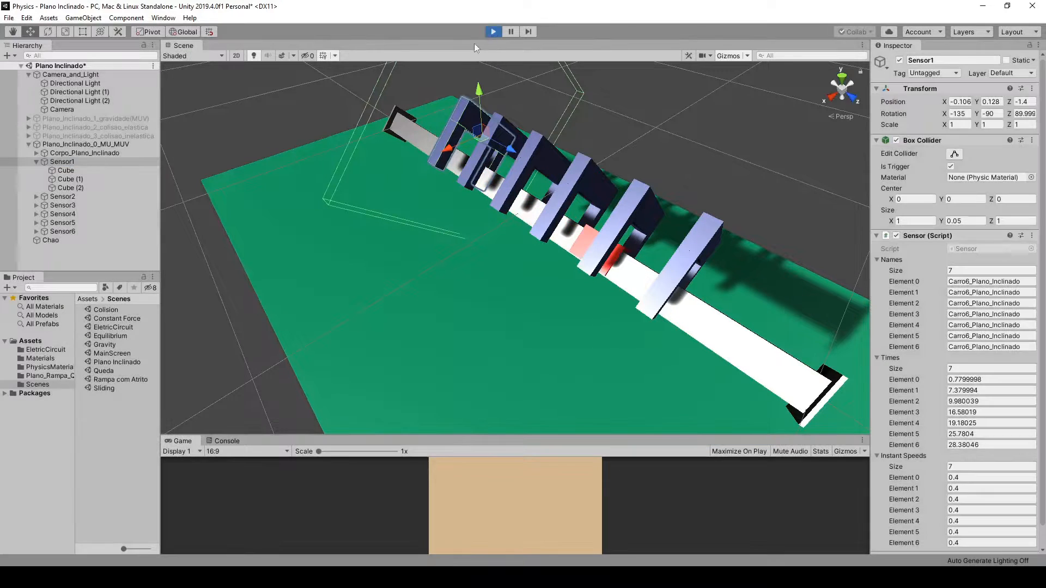
Step: Deactivate Plano_Inclinado_0_MU_MUV and activate the Plano_Inclinado_3_colisao_inelastica object
click(82, 144)
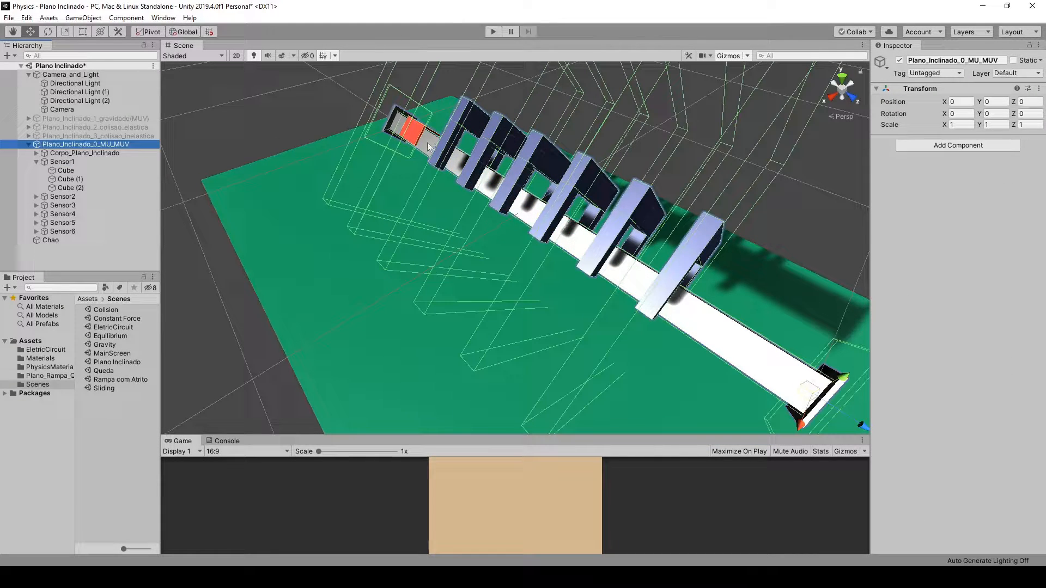
click(795, 211)
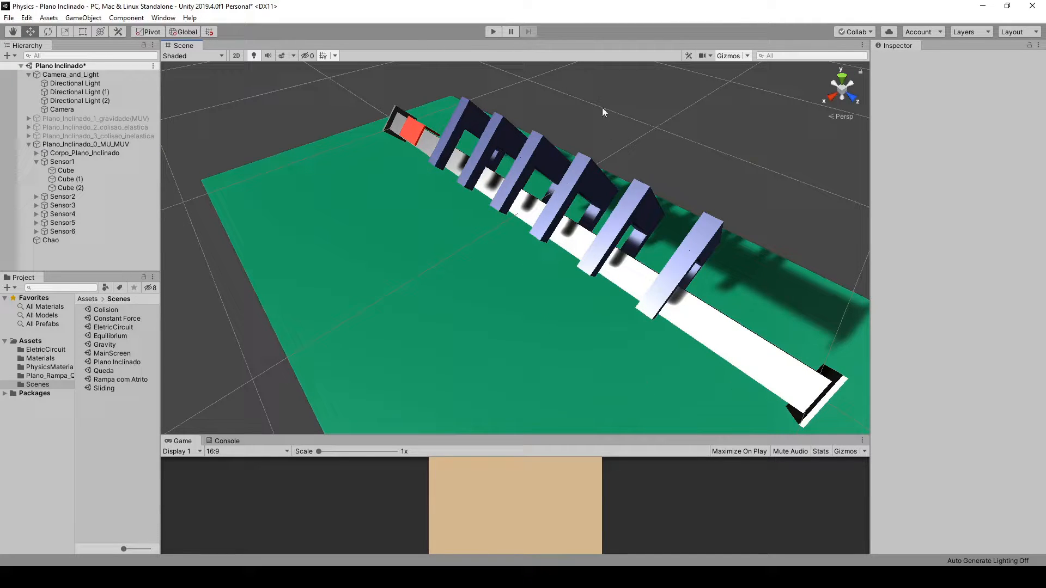
click(75, 143)
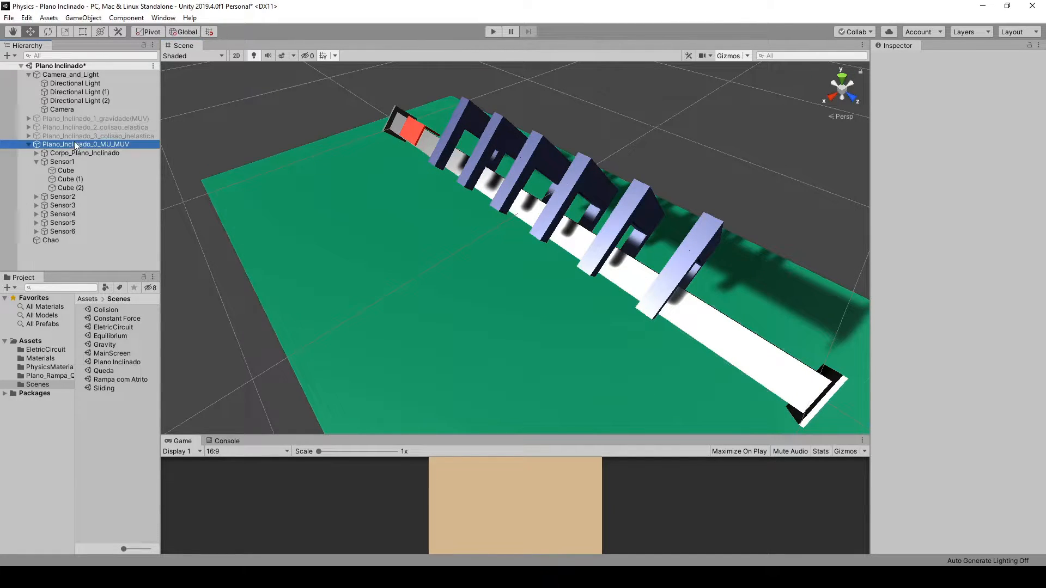
click(28, 144)
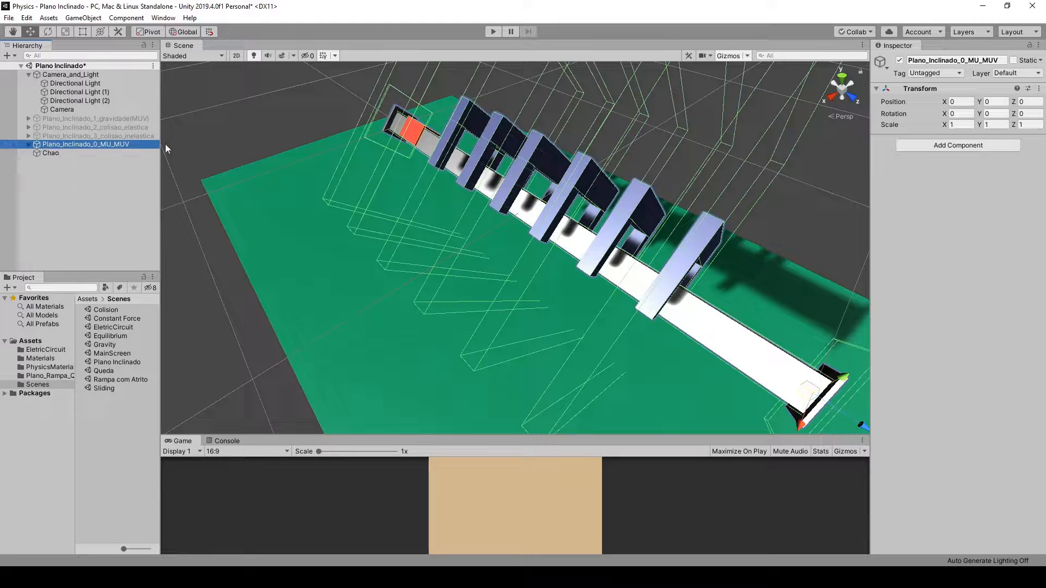
click(900, 60)
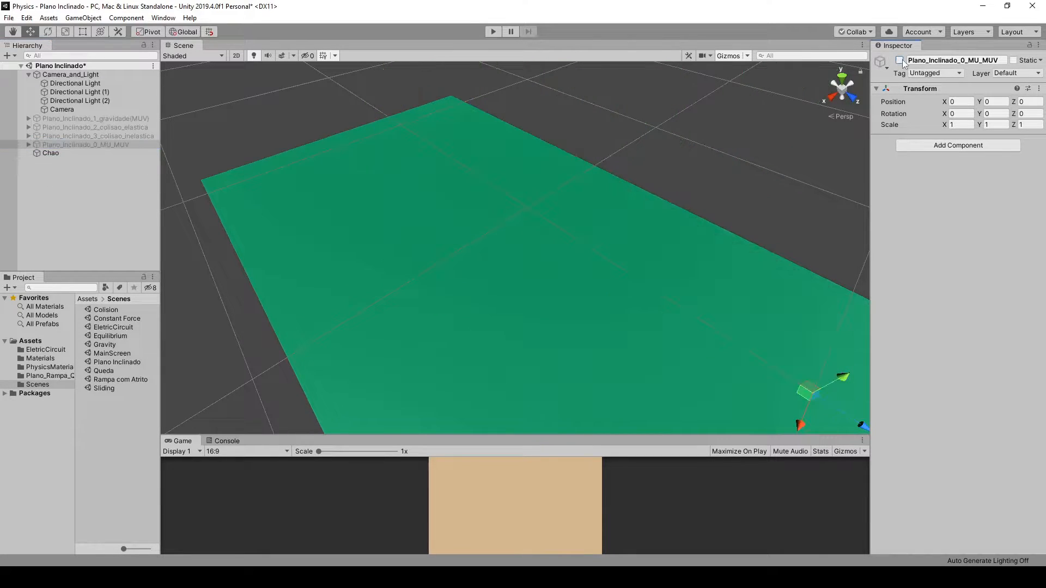
click(83, 136)
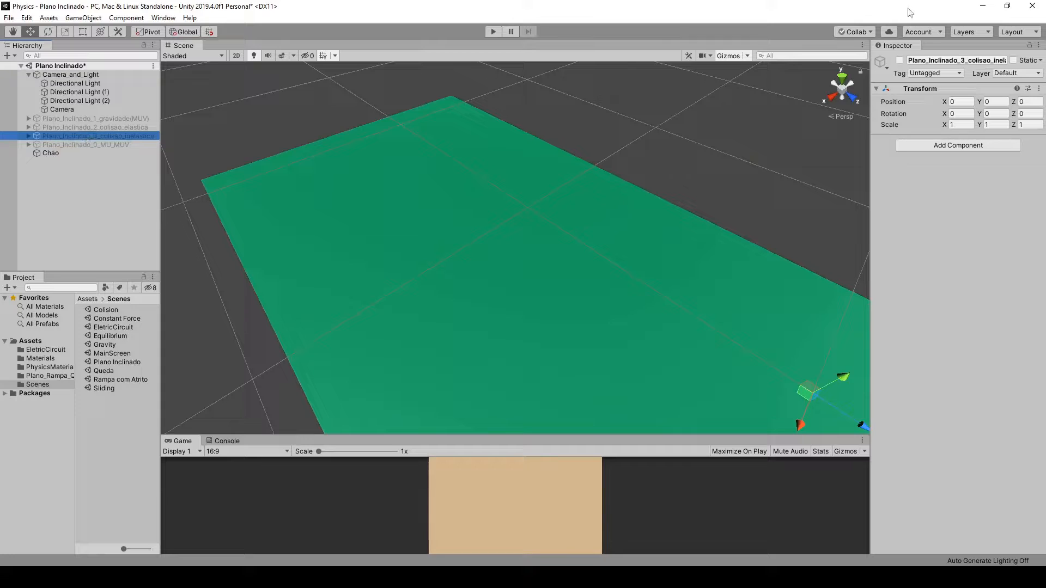
click(900, 61)
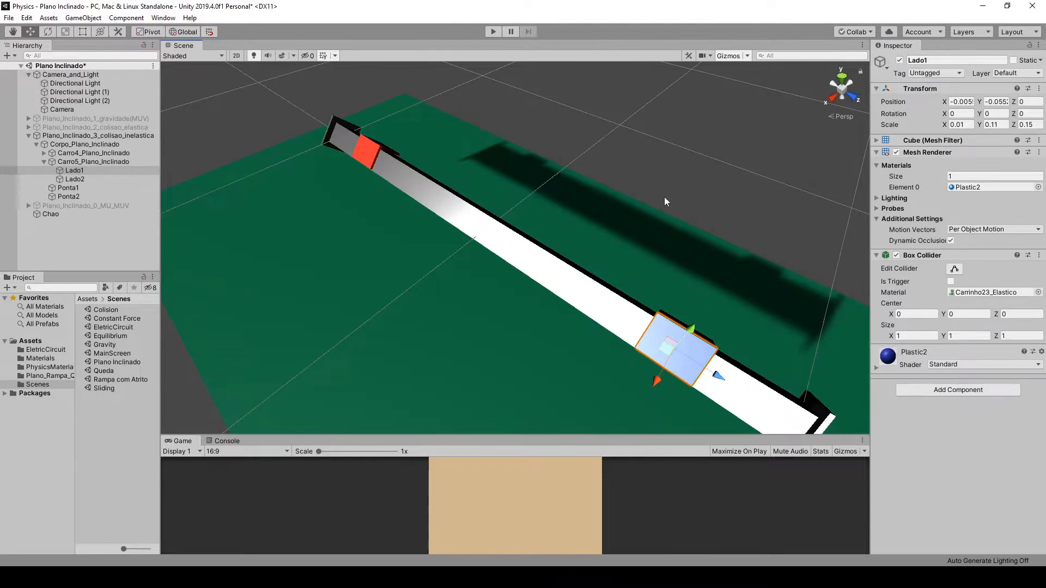
Step: Inspect the blue and red carts on the track, run the inelastic collision in play mode, and stop it
middle_drag(665, 197, 639, 189)
click(593, 113)
click(647, 329)
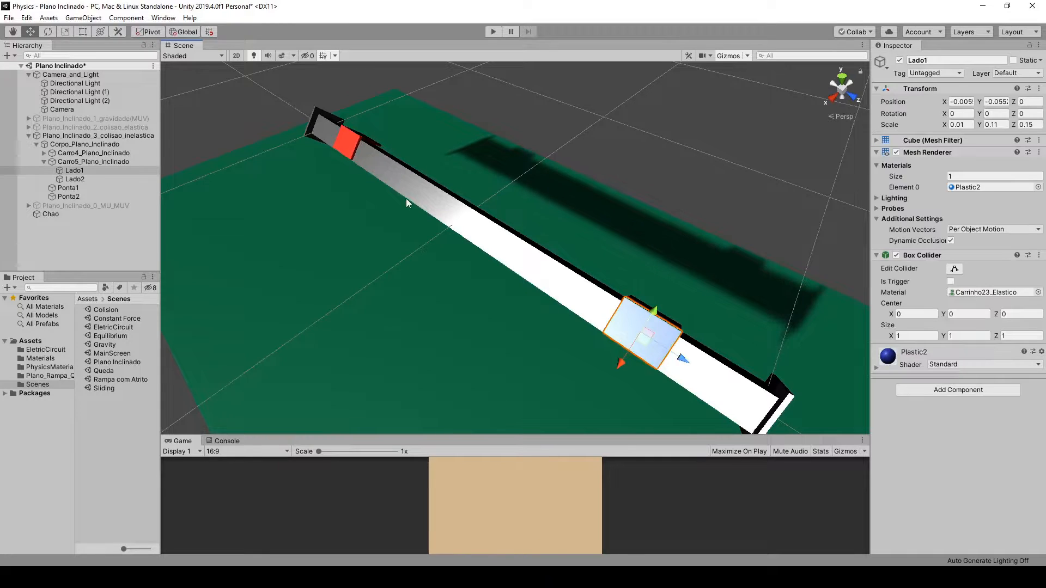
click(354, 154)
click(540, 81)
click(488, 32)
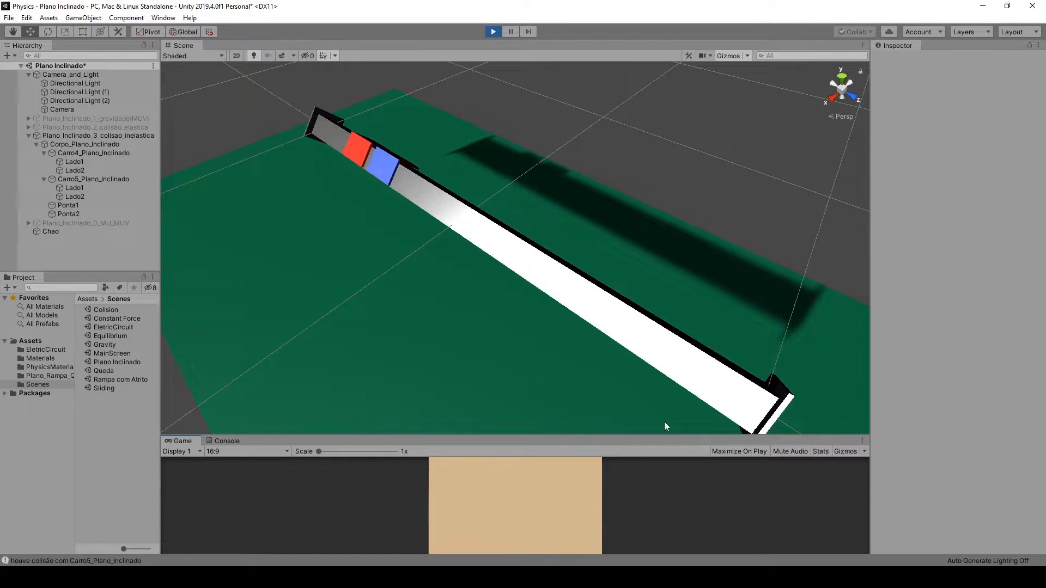
click(494, 31)
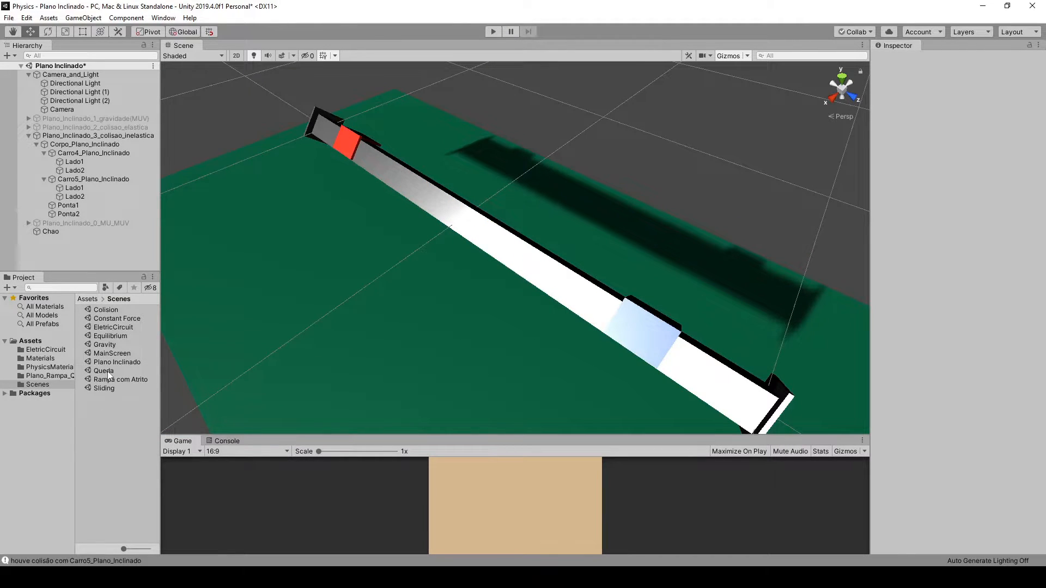
Step: Open the Rampa com Atrito scene without saving the changes to Plano Inclinado
double_click(120, 379)
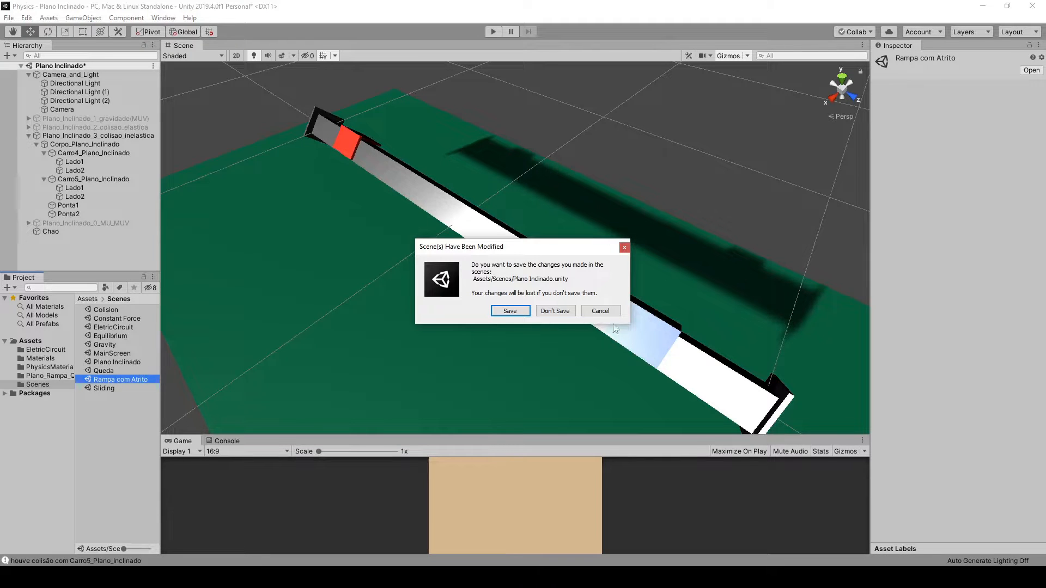
click(566, 315)
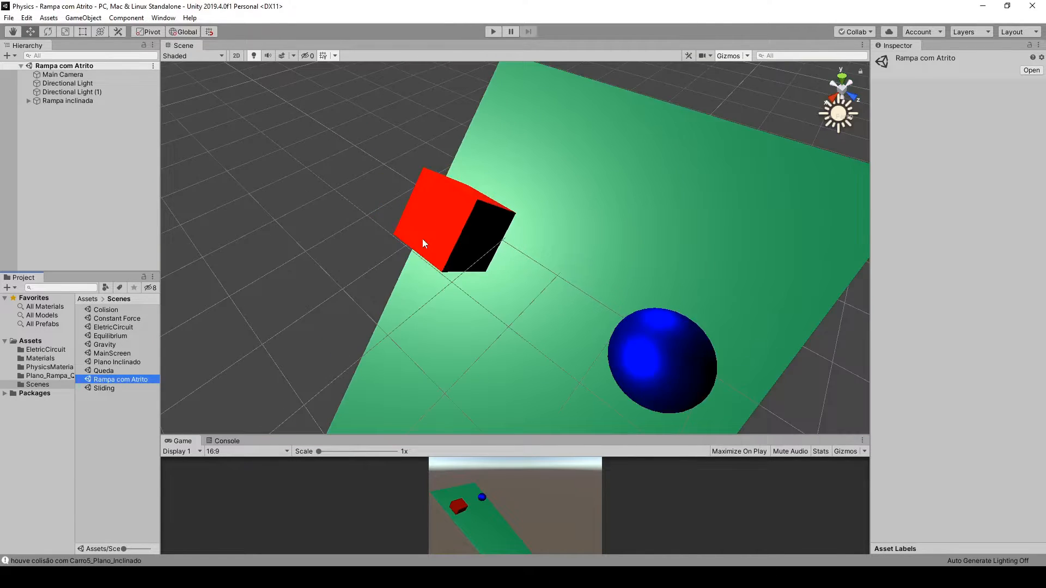
scroll(547, 325, down, 3)
right_drag(626, 370, 602, 358)
middle_drag(602, 358, 520, 217)
alt+drag(519, 218, 594, 251)
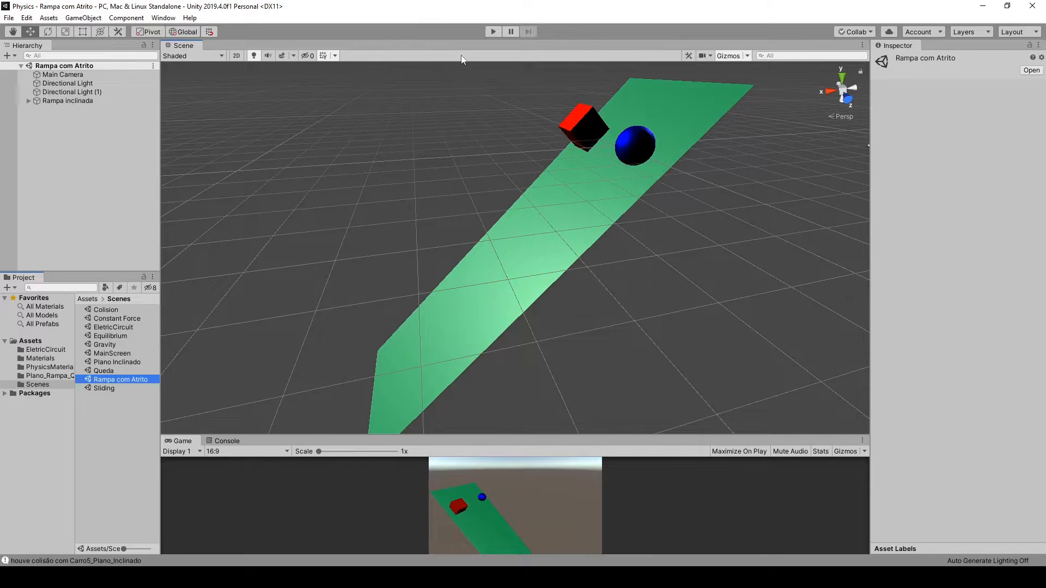
Step: Run the friction ramp with its red cube and blue sphere in play mode, and stop it
click(497, 31)
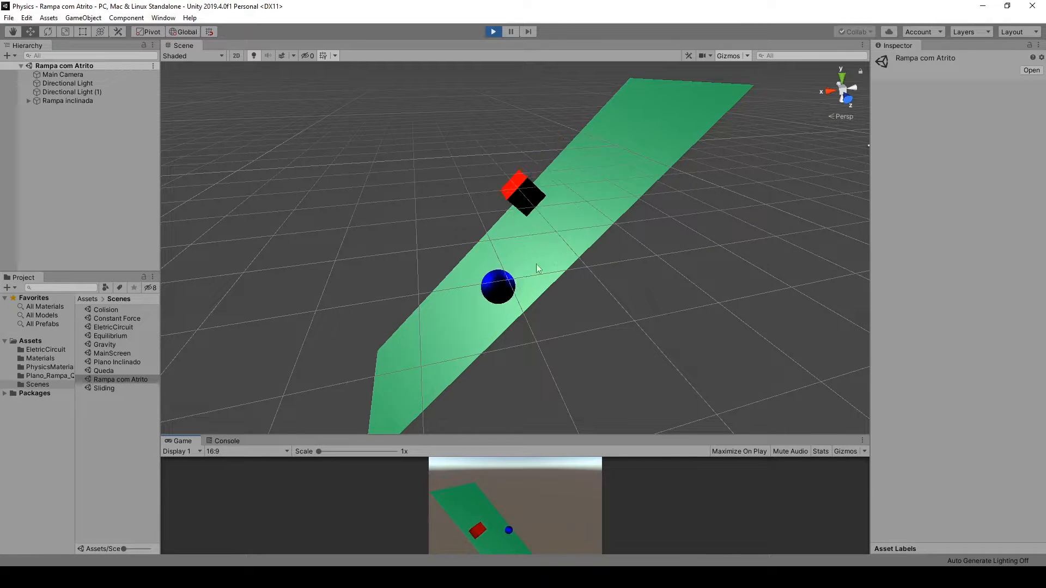
click(492, 31)
right_drag(632, 296, 613, 306)
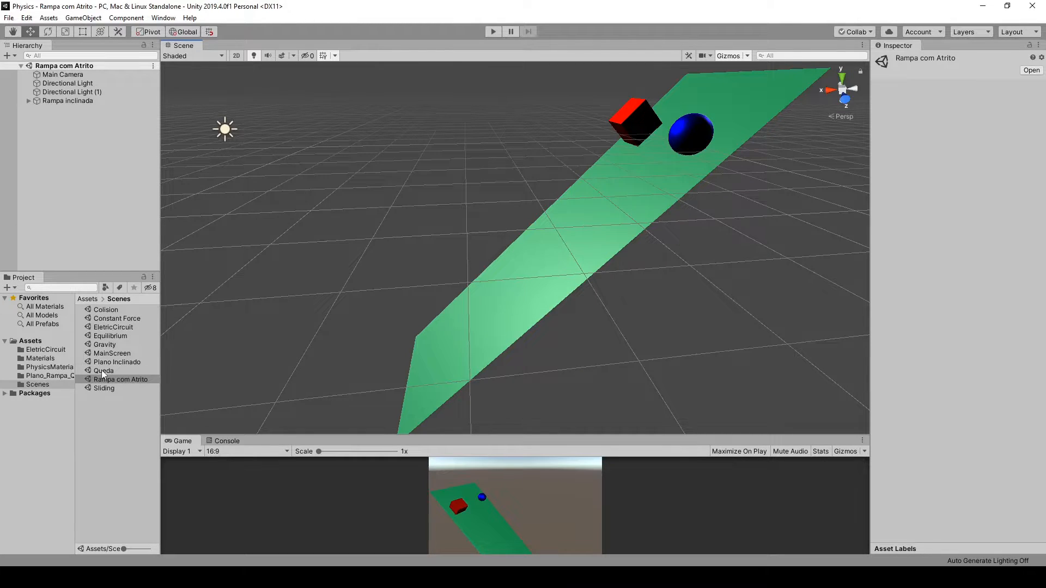
Step: Open the Constant Force scene and inspect the blue sphere's Rigidbody and Constant Force settings
double_click(114, 320)
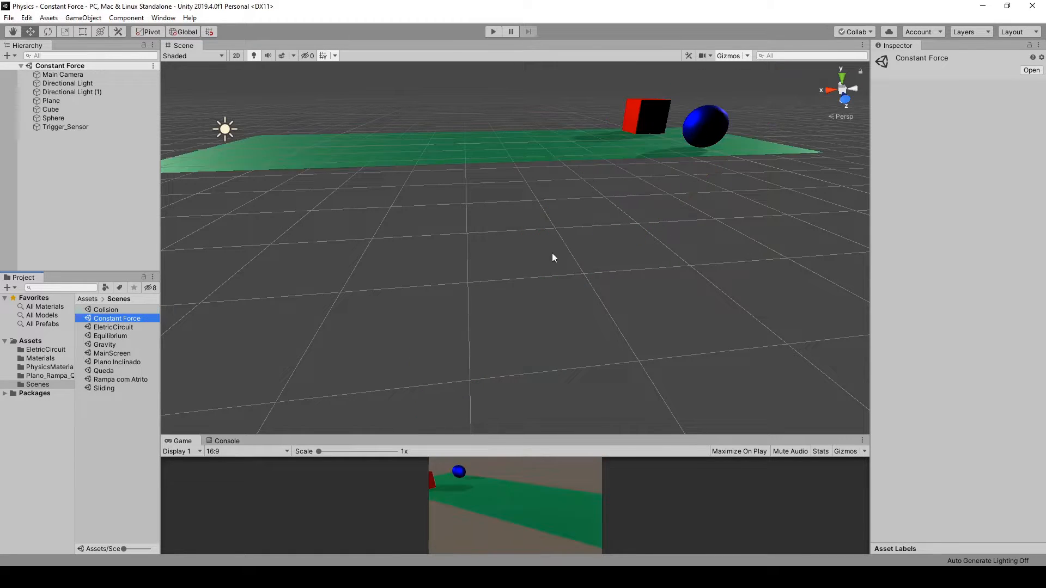
middle_drag(543, 254, 638, 313)
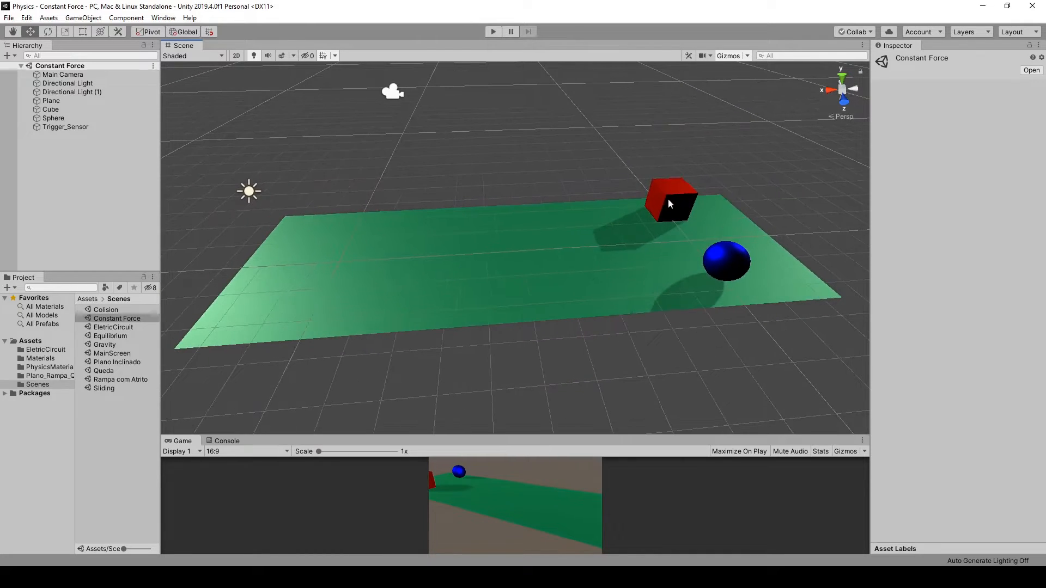
click(743, 267)
scroll(996, 431, down, 2)
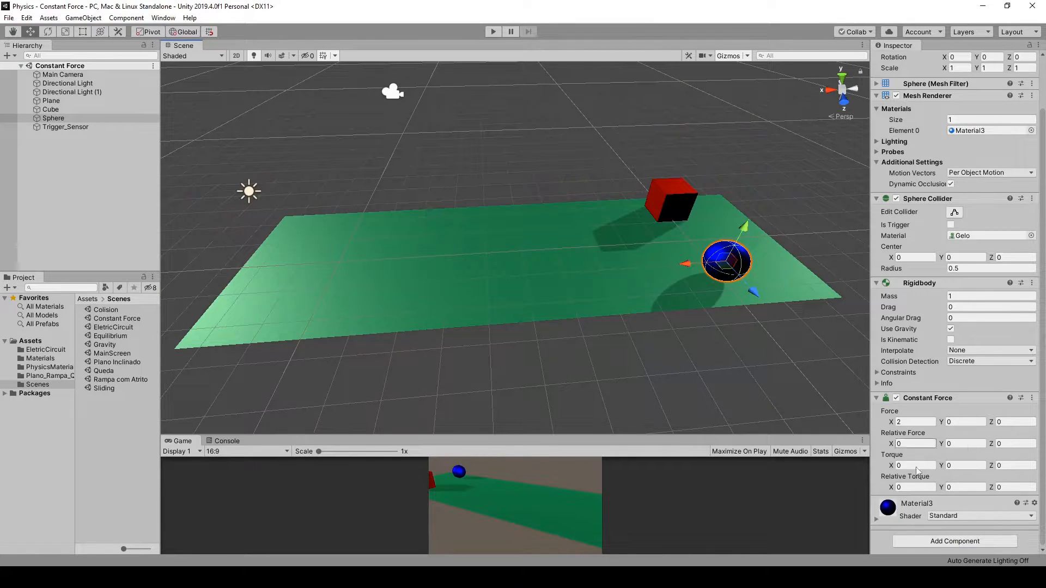
Step: Run the Constant Force scene in play mode, inspect the red cube and the ground plane during it, and stop the simulation
click(495, 32)
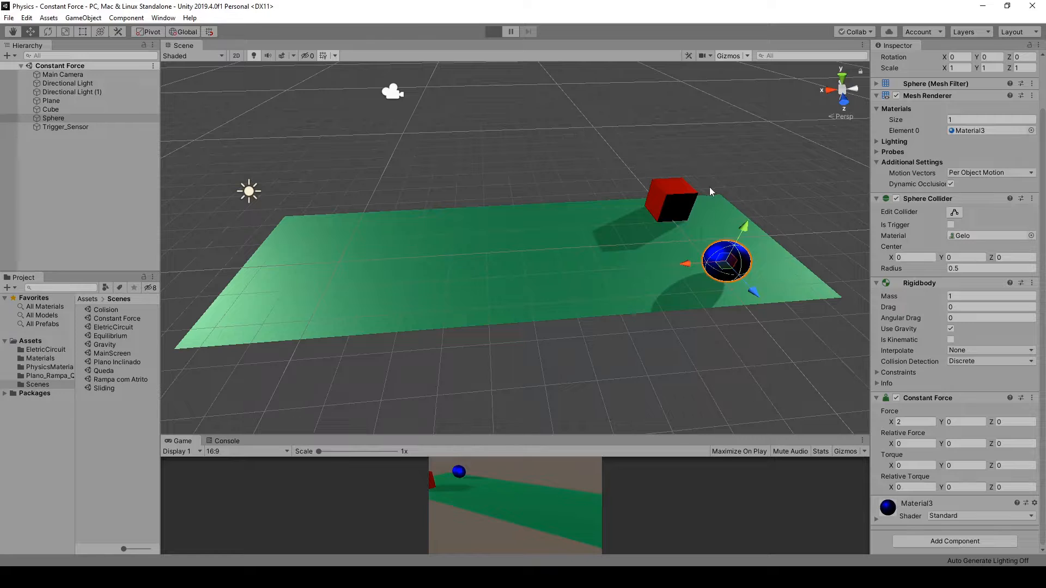
click(669, 200)
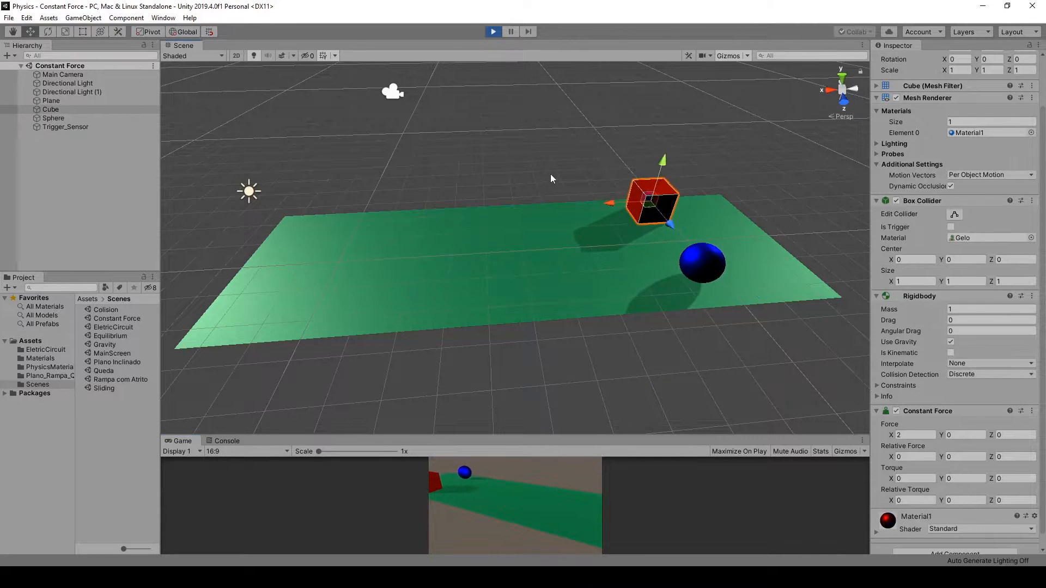
click(528, 277)
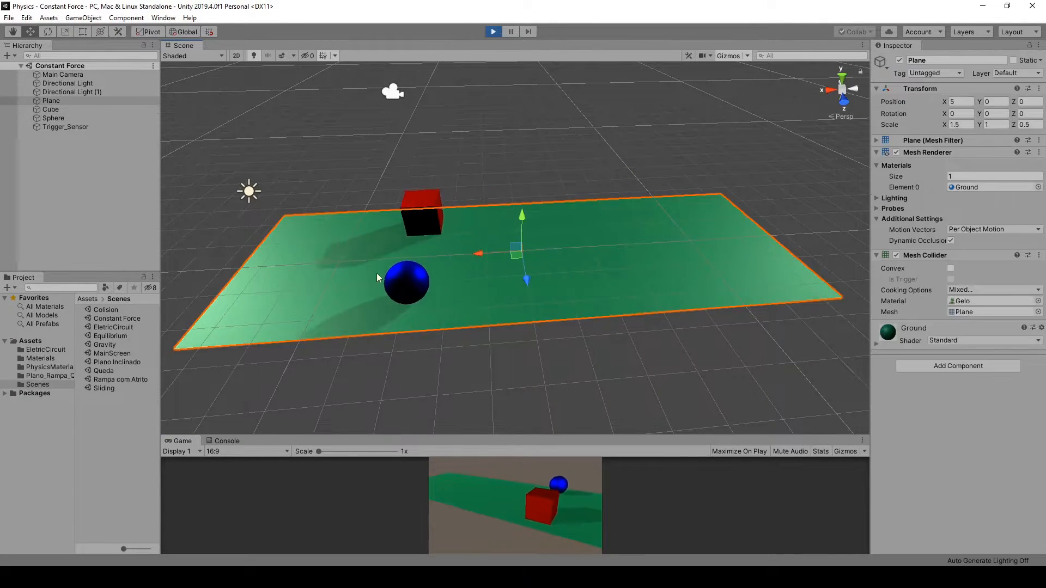
click(371, 273)
click(493, 32)
click(492, 32)
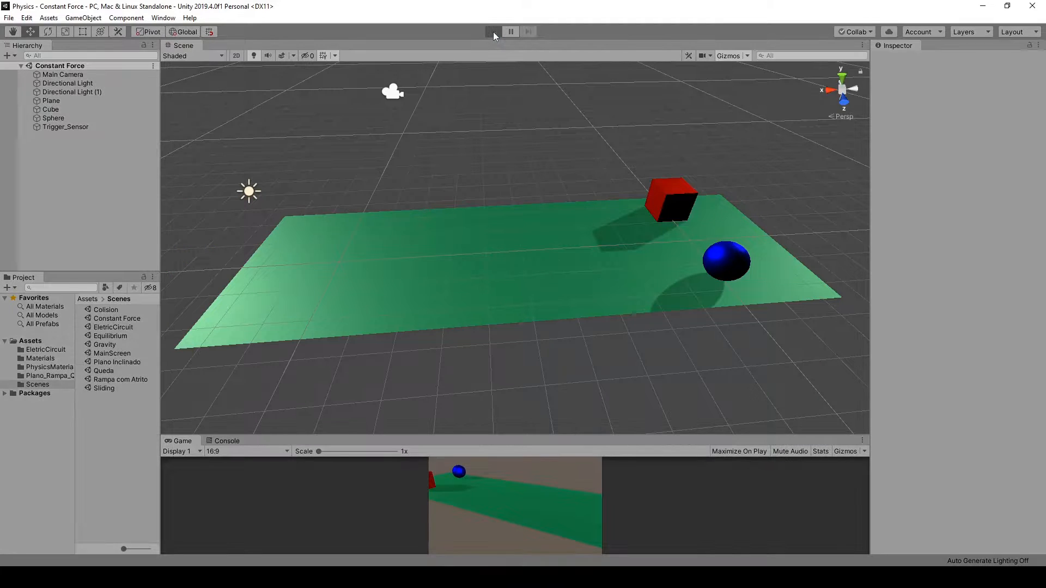
click(493, 32)
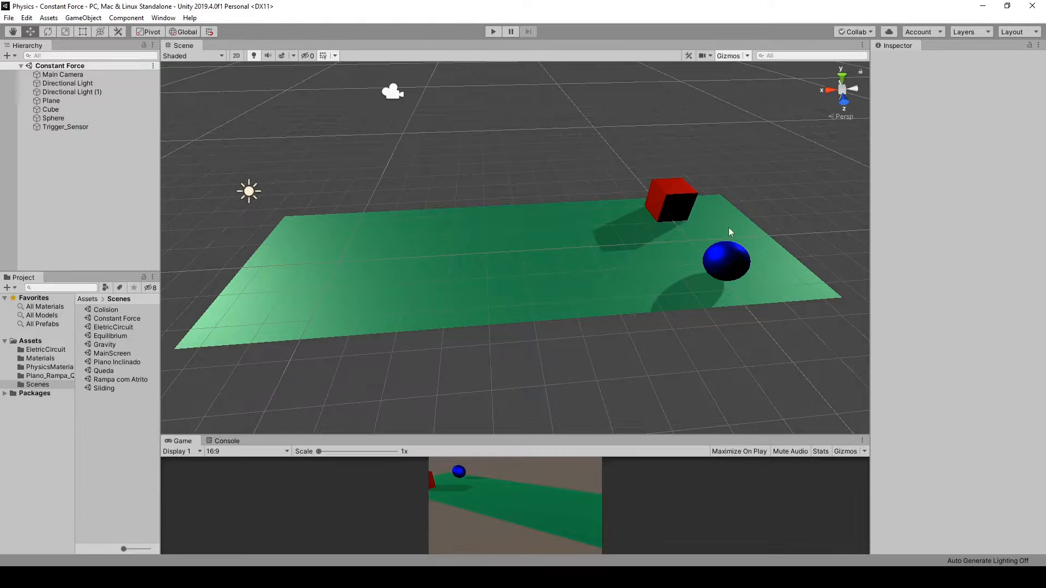
Step: Switch the blue sphere's transform handles from global to local orientation and inspect the red cube's settings
click(718, 268)
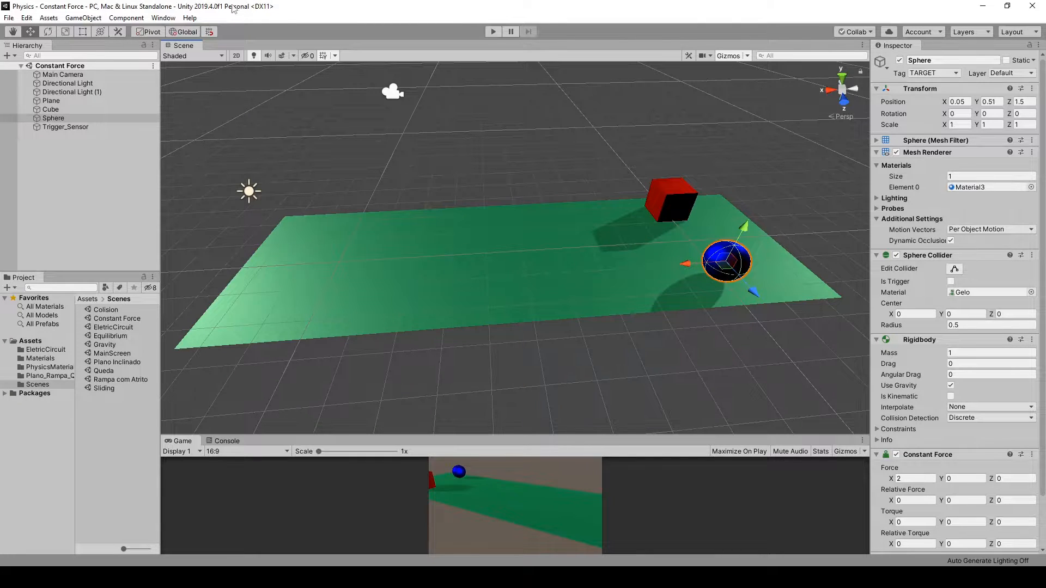
click(184, 32)
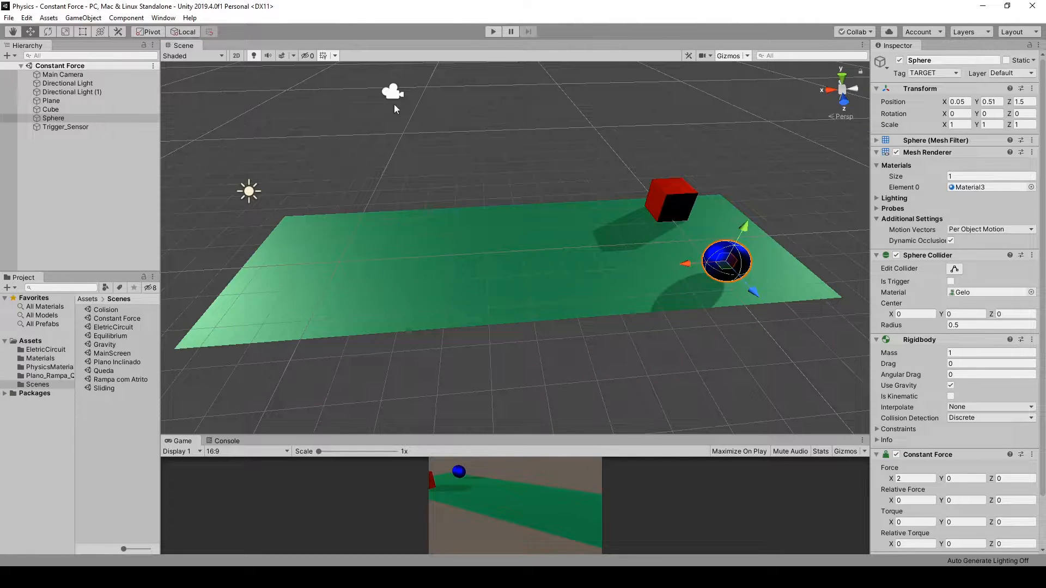
click(668, 206)
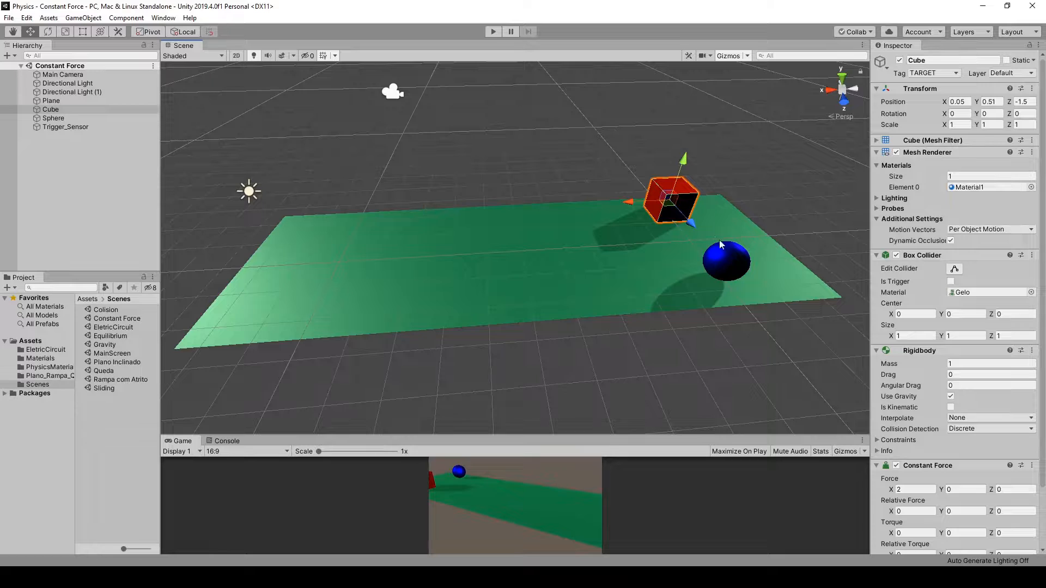
Step: Select the blue sphere, run the Constant Force scene in play mode, and stop it
click(734, 273)
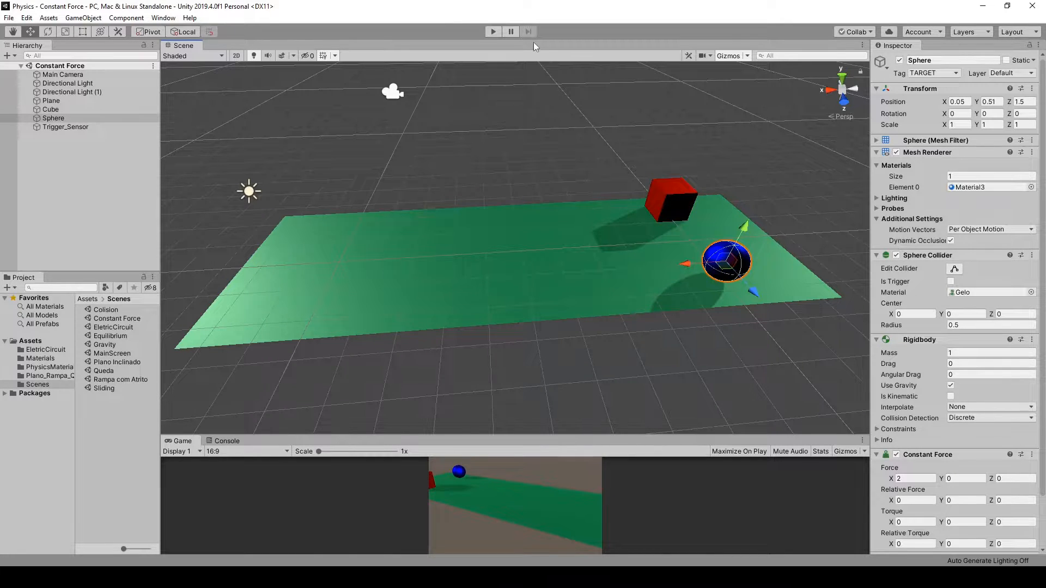
click(493, 32)
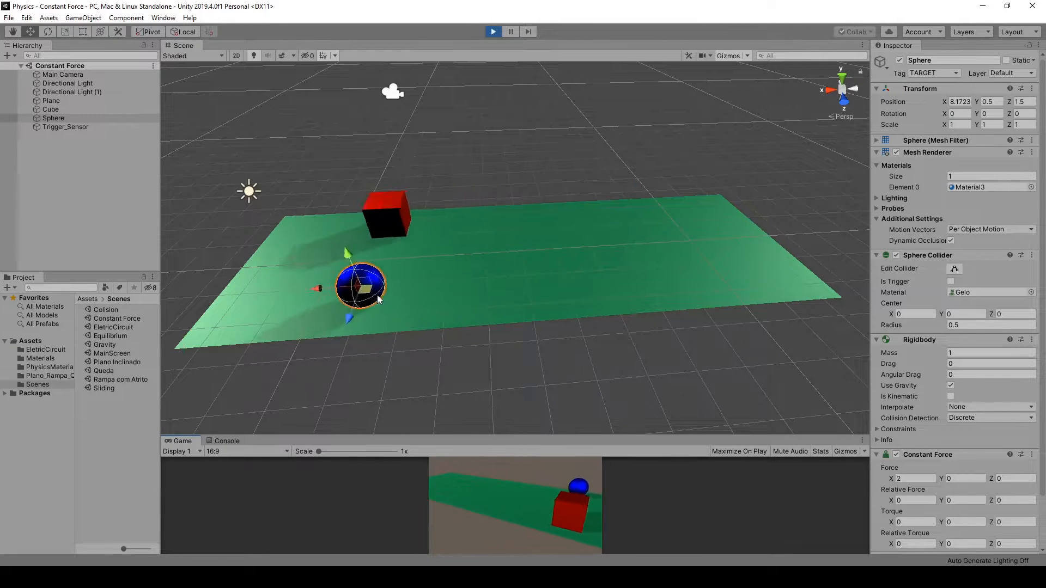
click(493, 31)
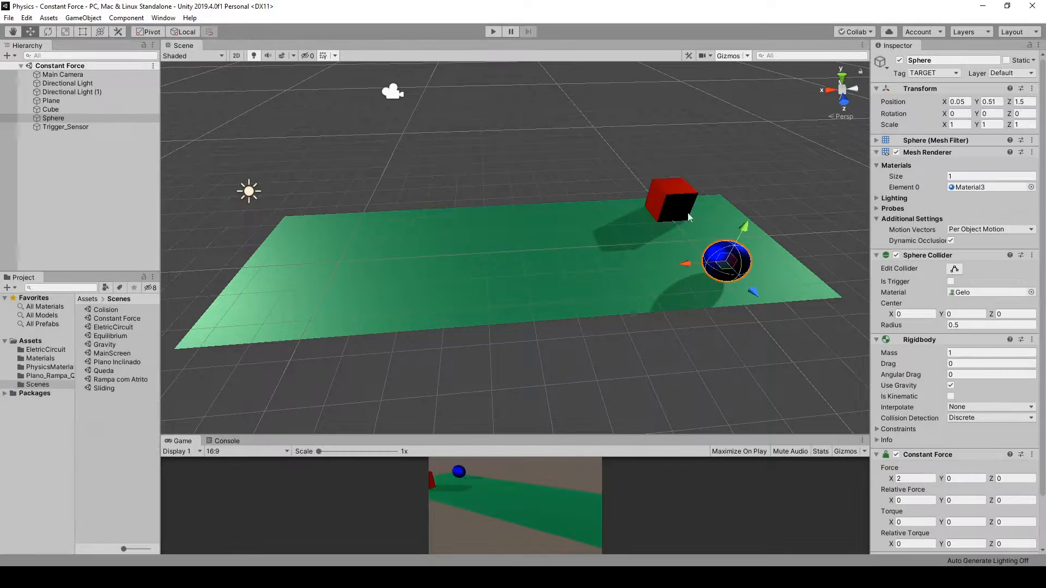
Step: Assign the Madeira physic material to the blue sphere's Sphere Collider
scroll(937, 282, down, 2)
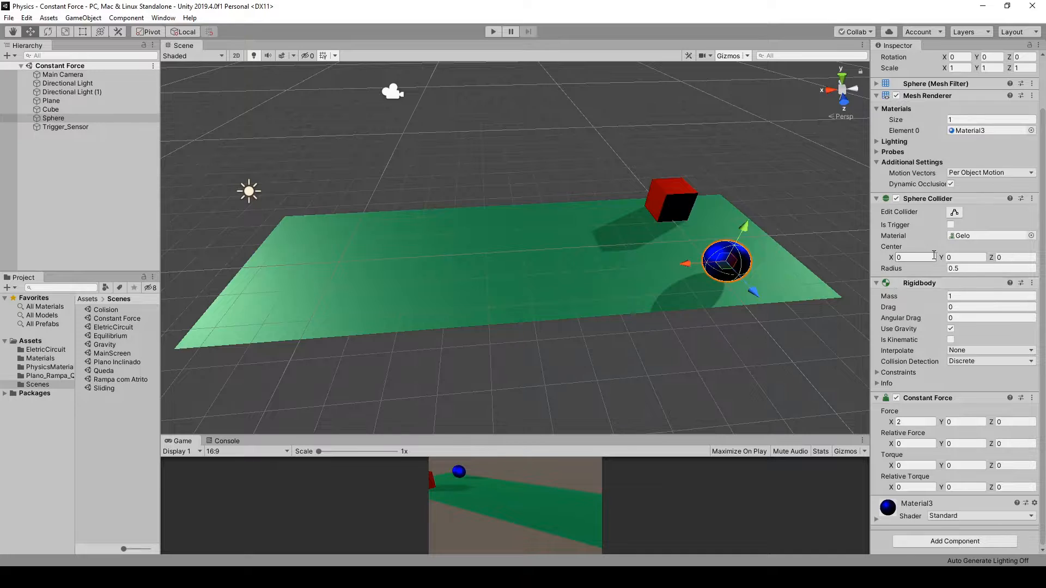
click(1031, 235)
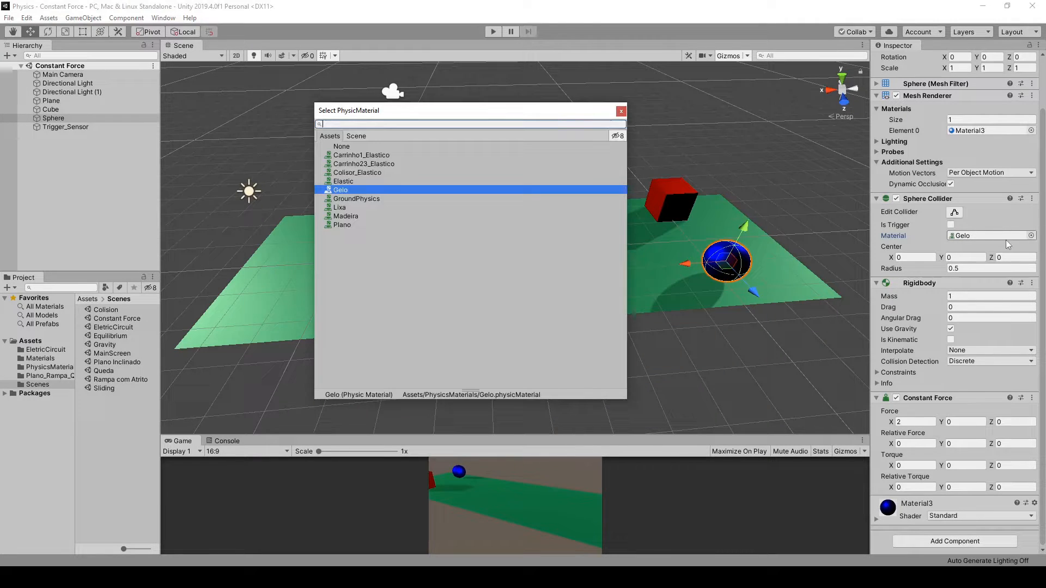
click(342, 225)
click(347, 217)
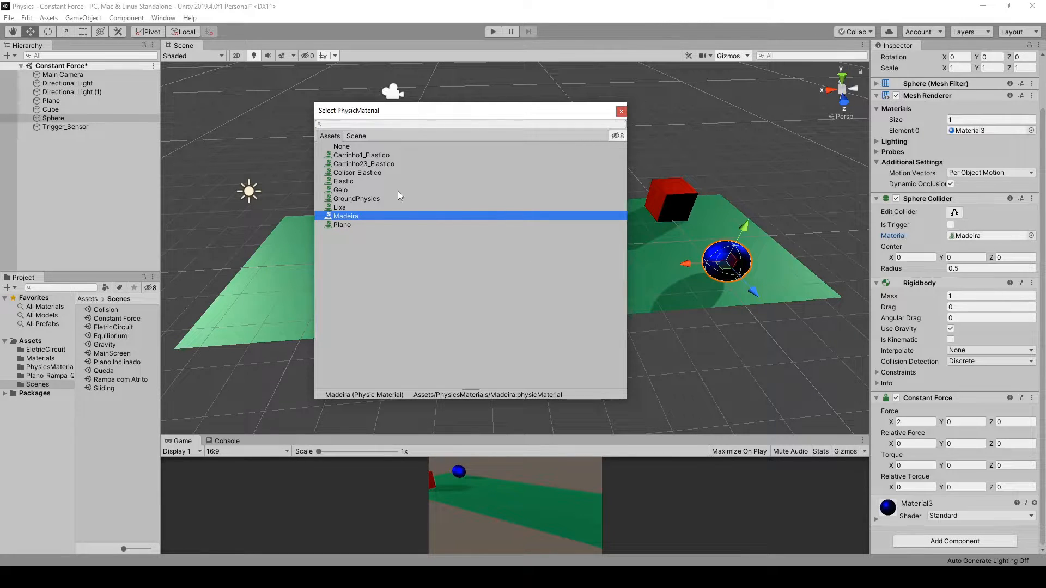
double_click(353, 215)
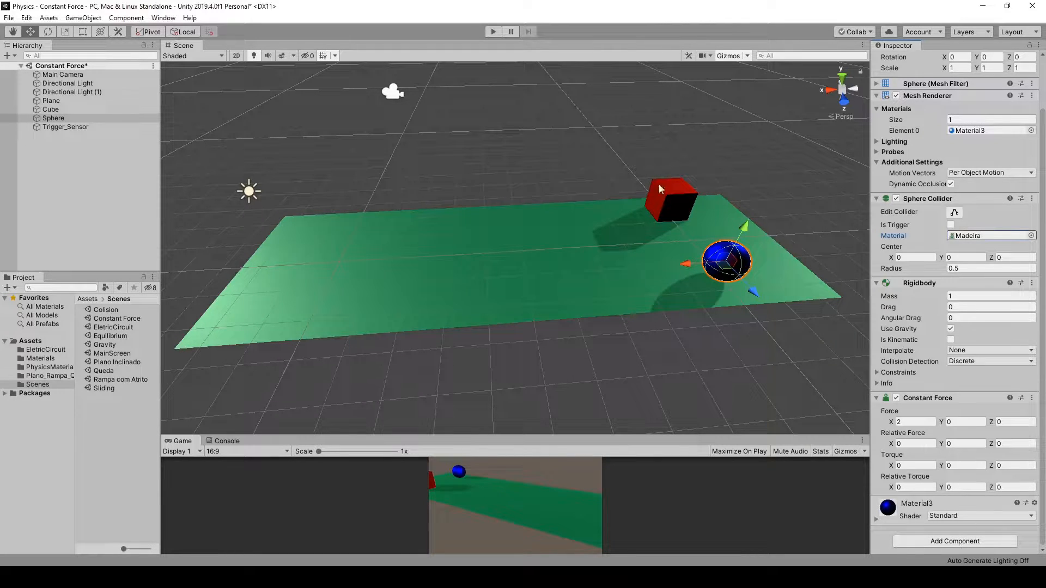
Step: Run the scene in play mode with the Madeira sphere, repeat the run with the red cube selected, and stop it
click(491, 32)
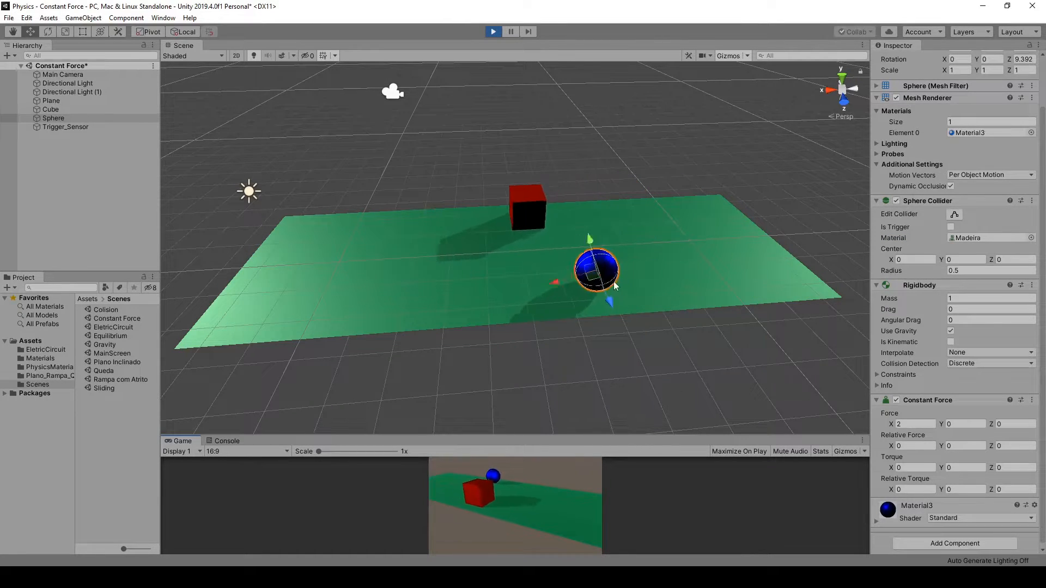
click(494, 33)
click(670, 202)
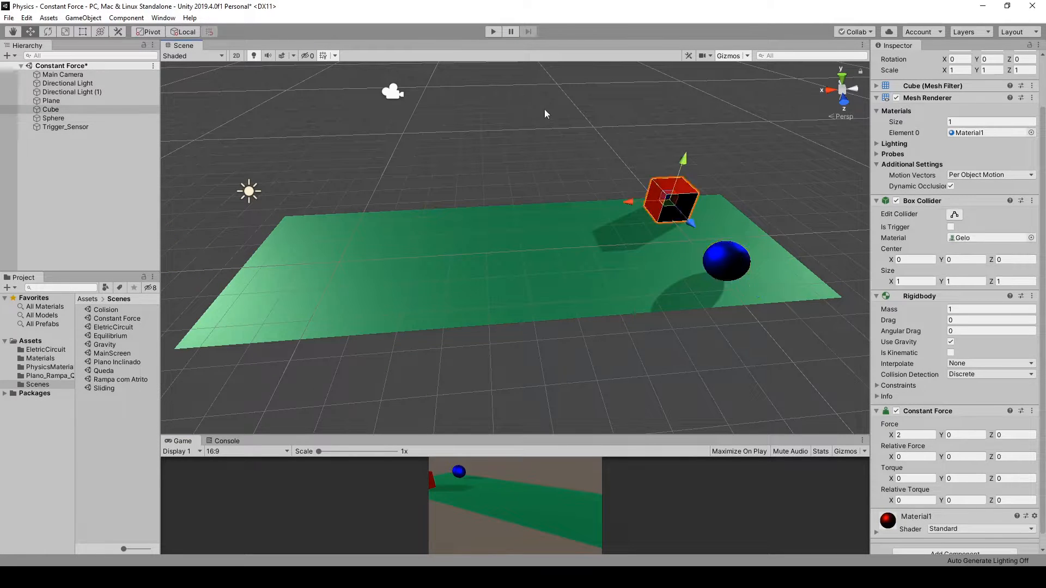
click(493, 31)
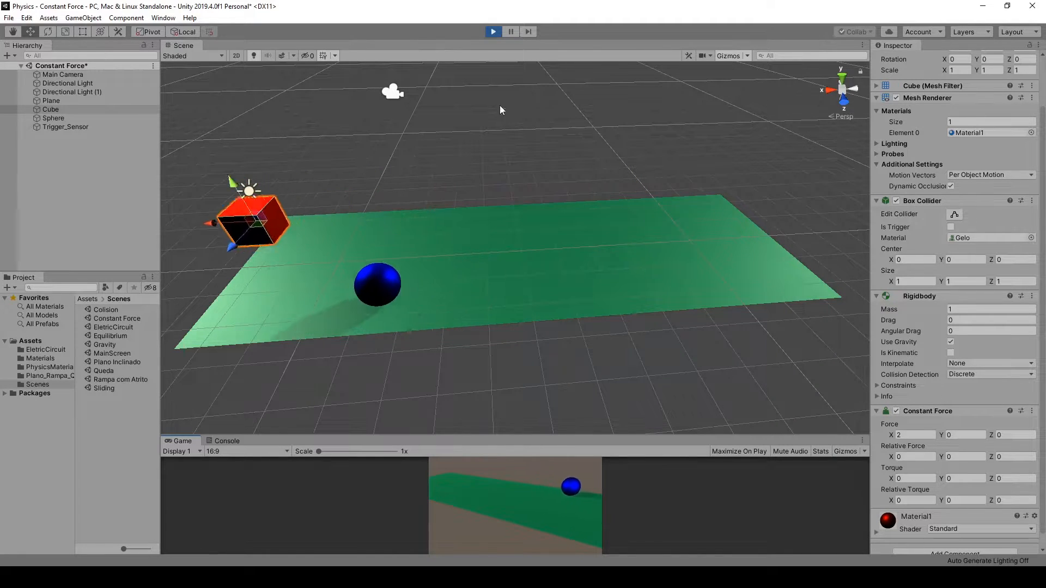
click(498, 31)
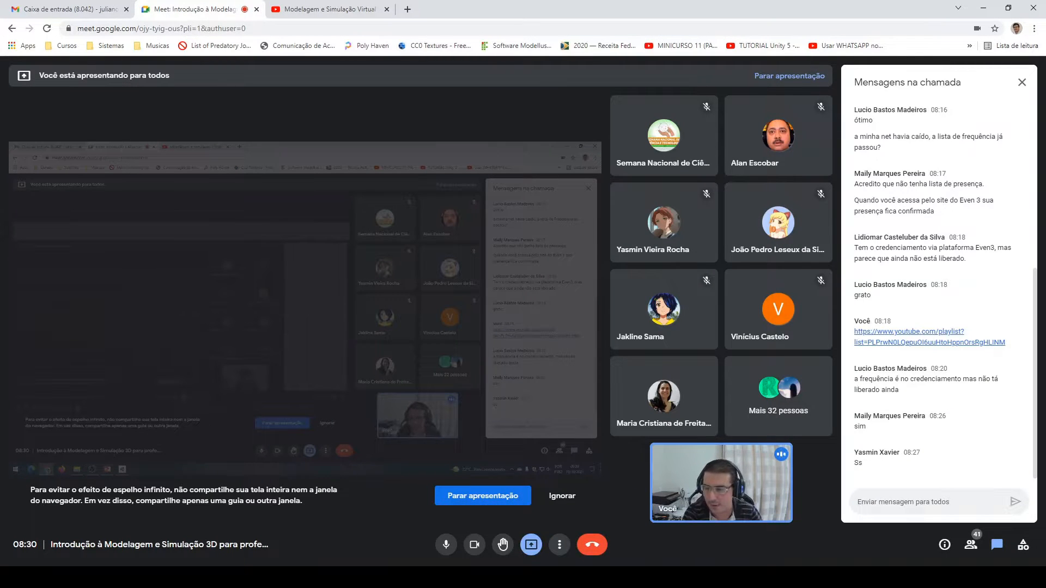
Step: Switch to Chrome, search Google for unity in the YouTube playlist's tab, and open the official unity.com site
click(363, 11)
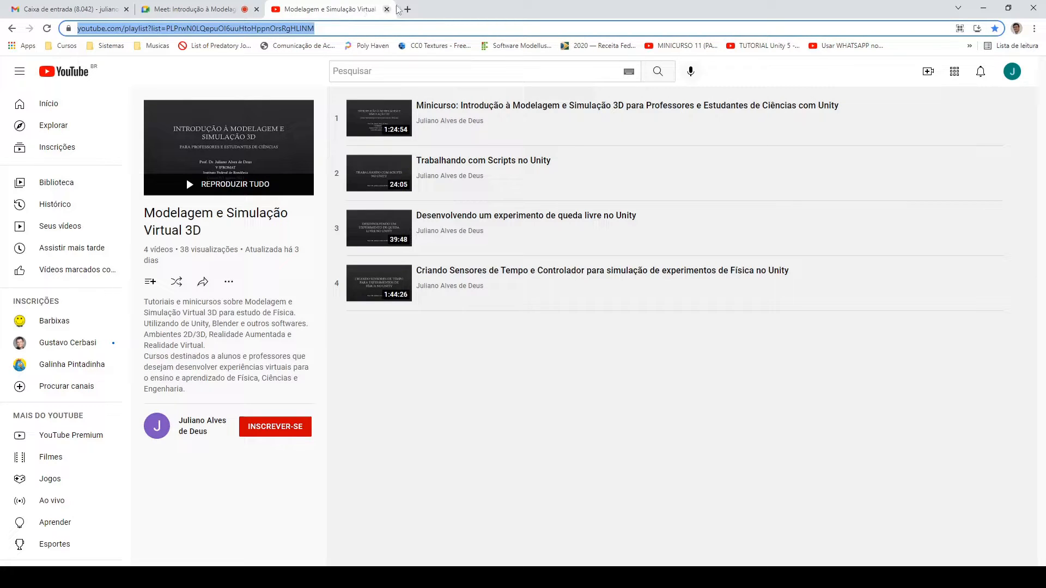
text(unity)
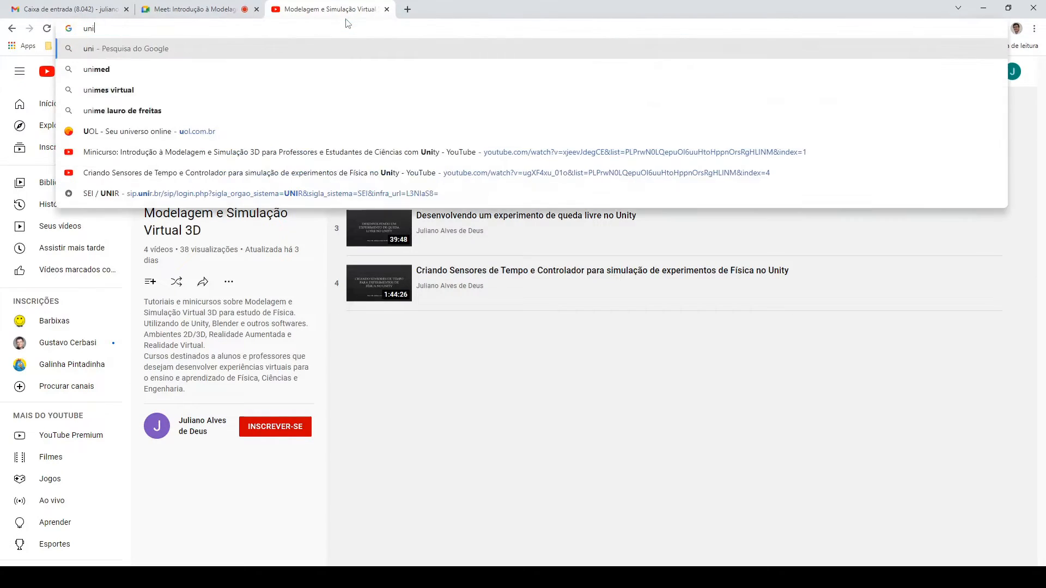
key(BackSpace)
text(y)
key(Return)
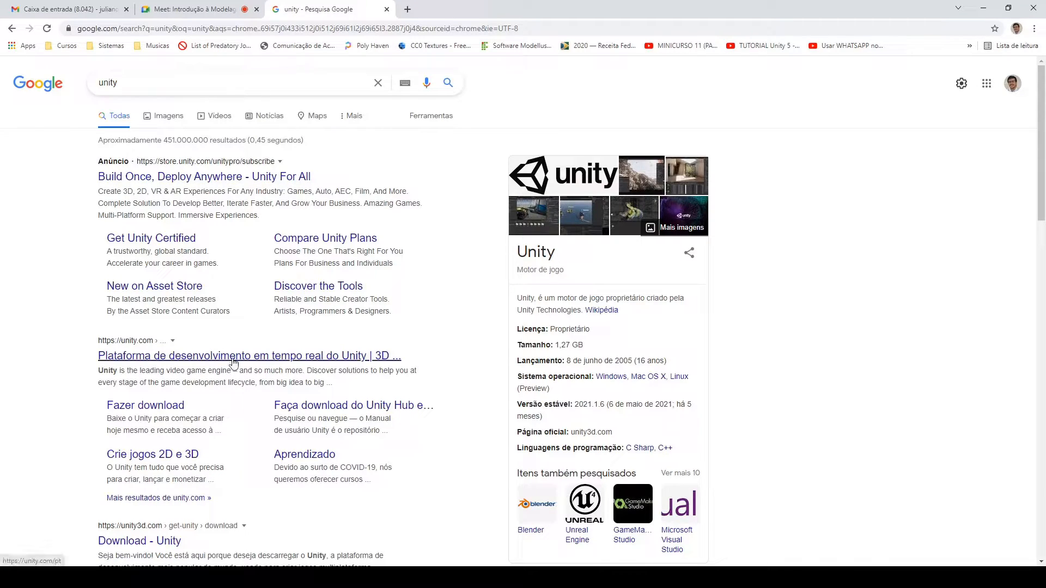
click(179, 352)
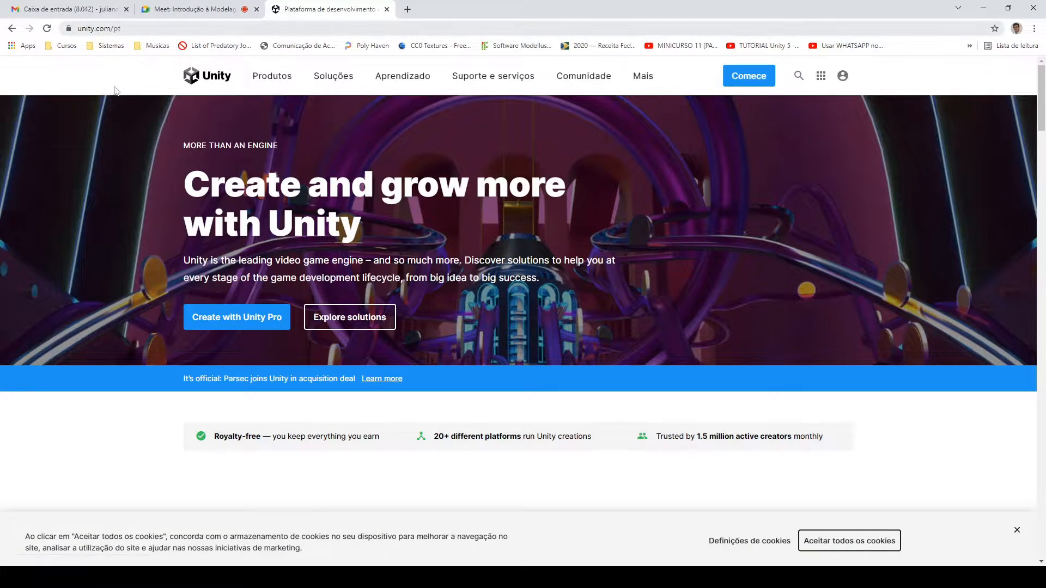
Step: Look through the Unity home page from its introduction and featured products down to the success resources
scroll(485, 284, down, 5)
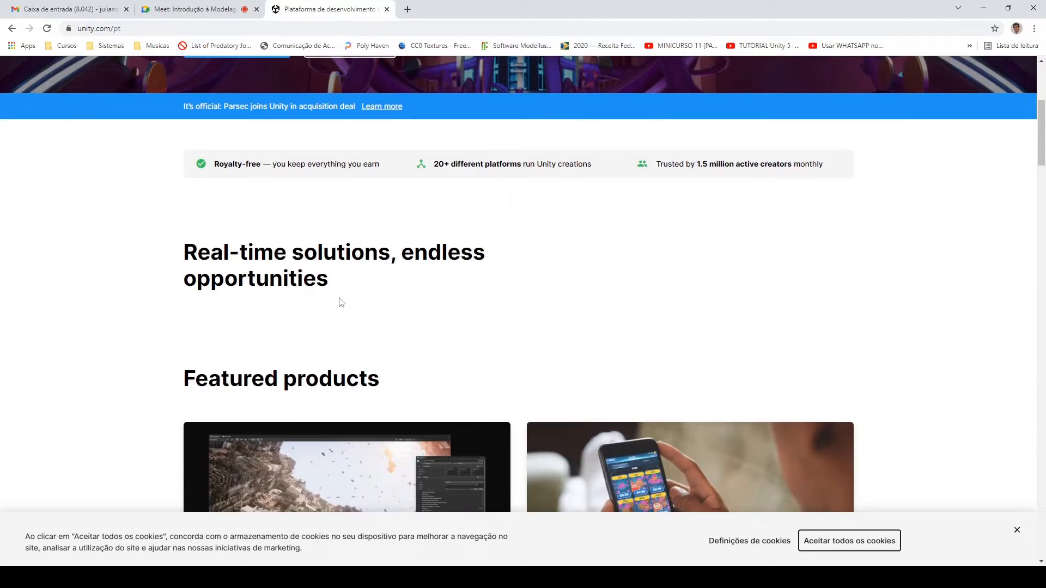
scroll(579, 315, down, 6)
scroll(714, 289, up, 1)
scroll(627, 327, down, 7)
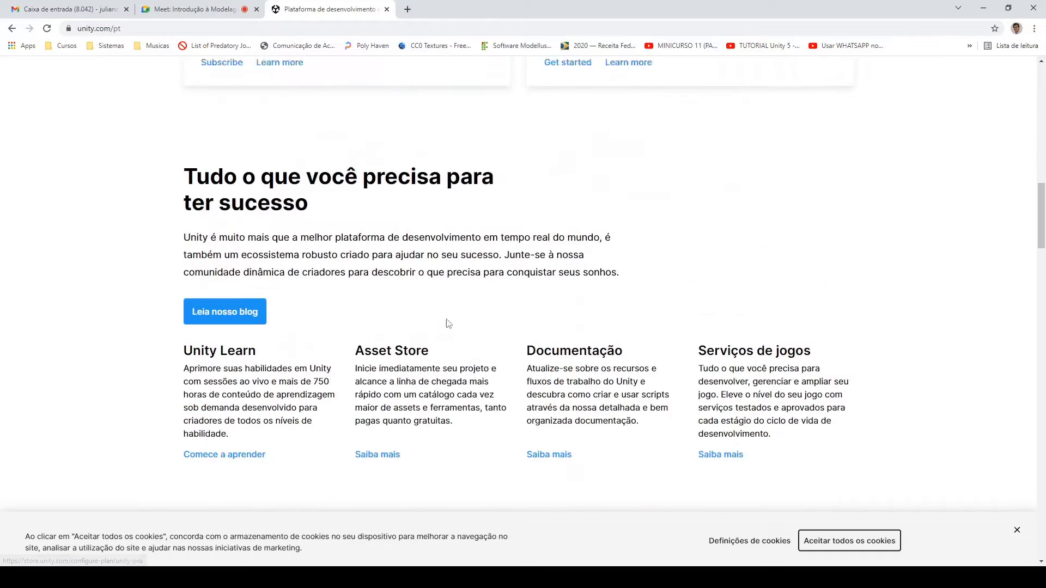
scroll(543, 369, up, 7)
scroll(543, 369, up, 10)
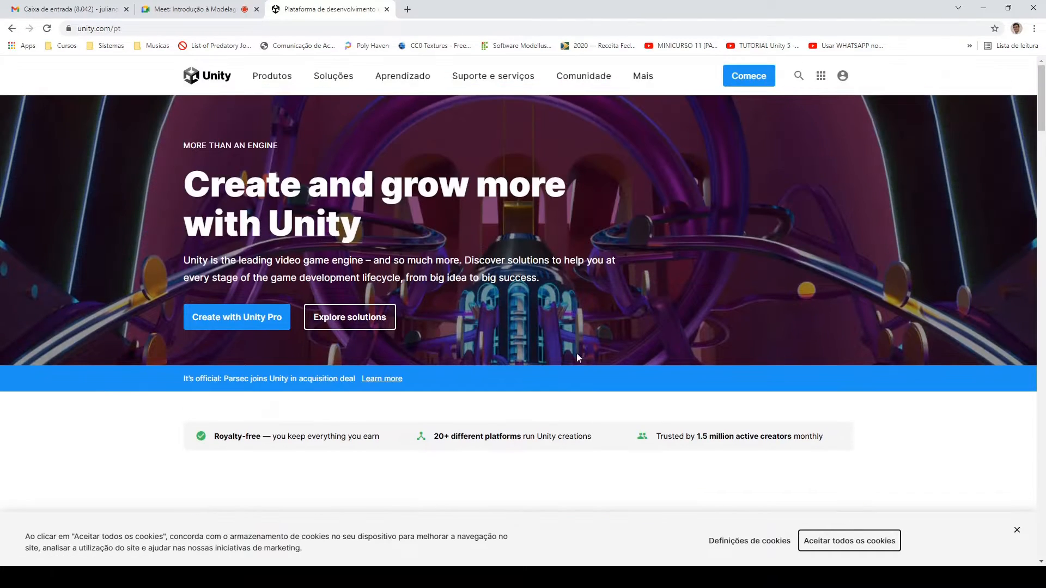
scroll(605, 226, down, 14)
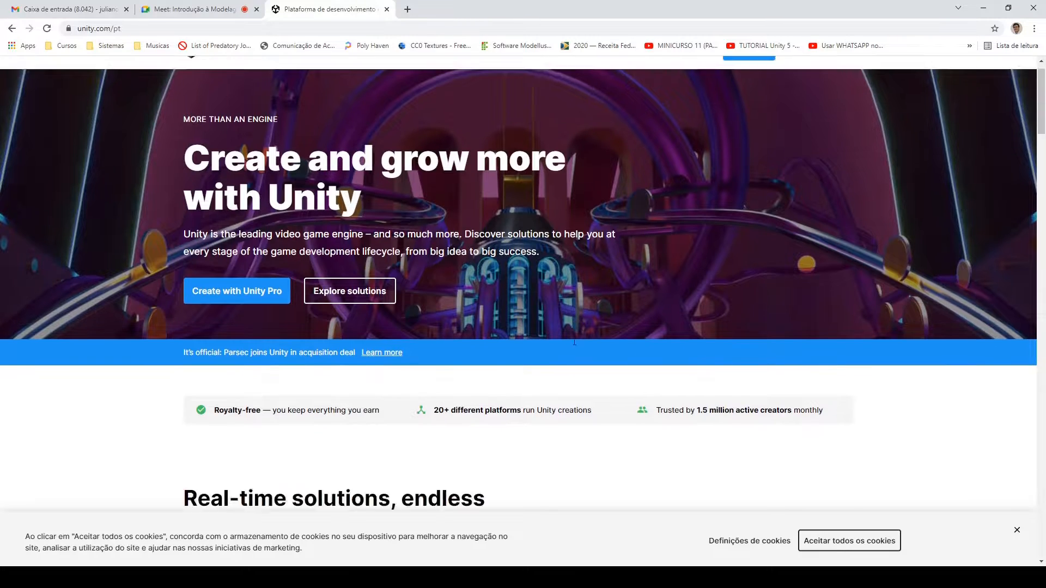
scroll(482, 327, down, 5)
scroll(391, 355, up, 4)
scroll(411, 375, up, 5)
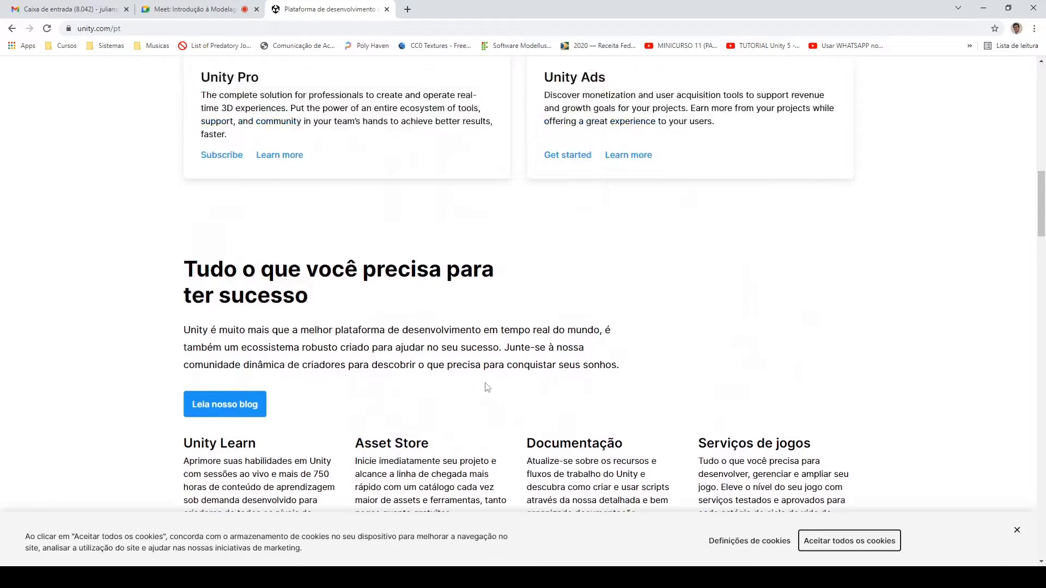
Step: Examine the home page's Asset Store, Documentação and Novidades do Unity sections, and return to its beginning
scroll(401, 351, down, 5)
drag(429, 392, 358, 394)
click(464, 390)
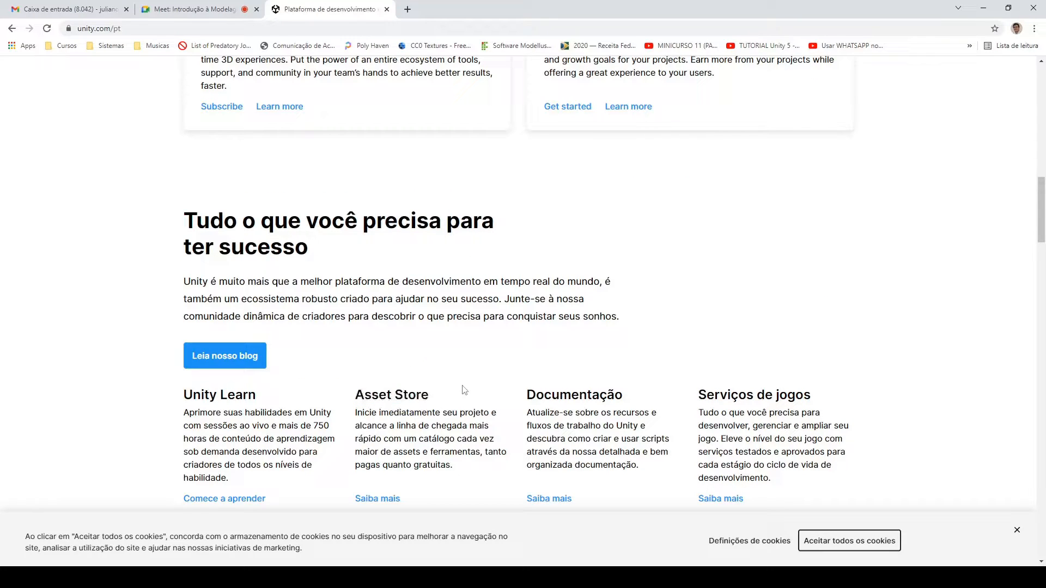
scroll(528, 452, down, 2)
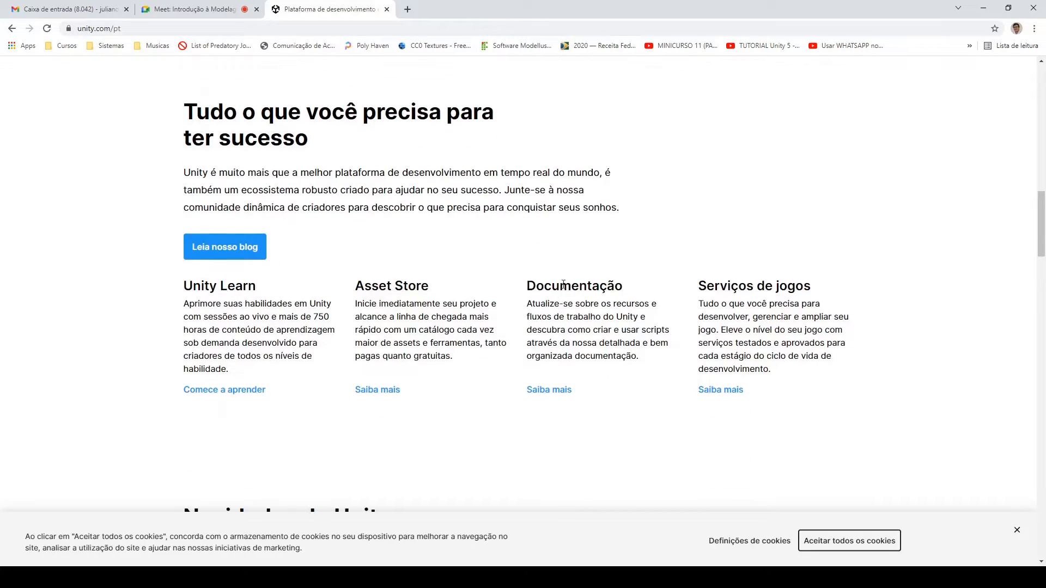
scroll(561, 392, down, 8)
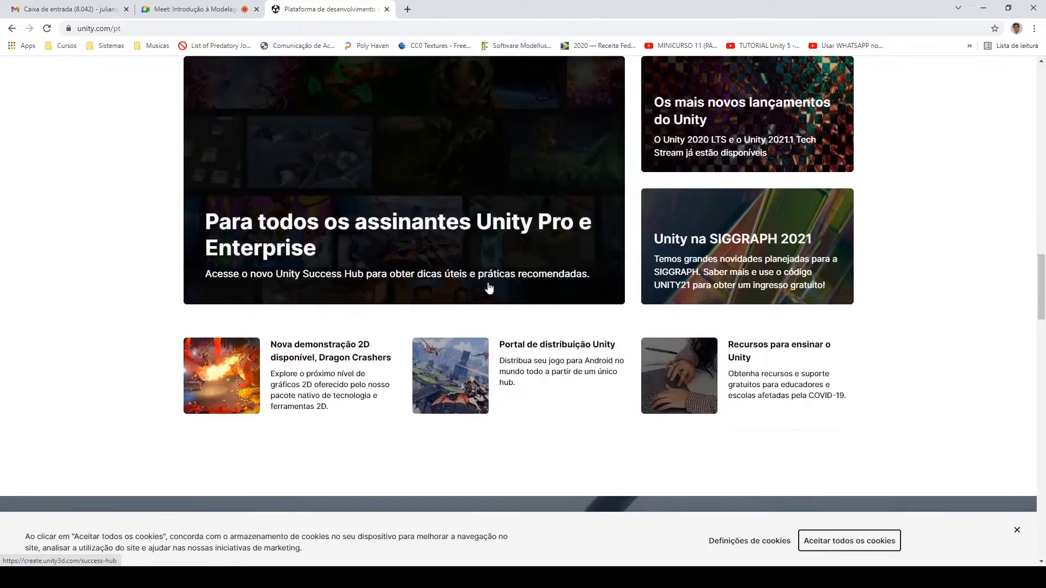
scroll(340, 371, up, 3)
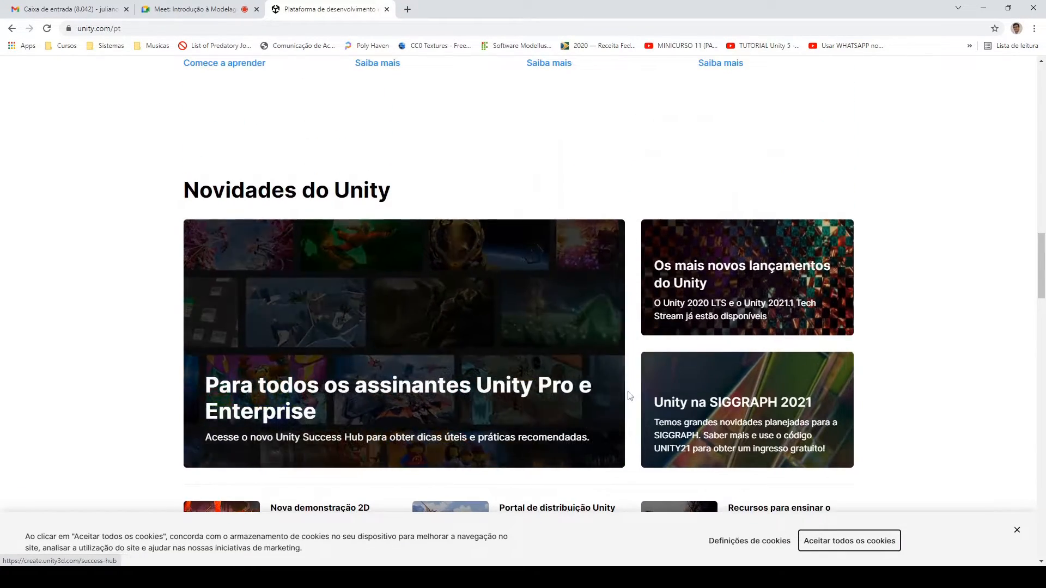
scroll(551, 282, up, 15)
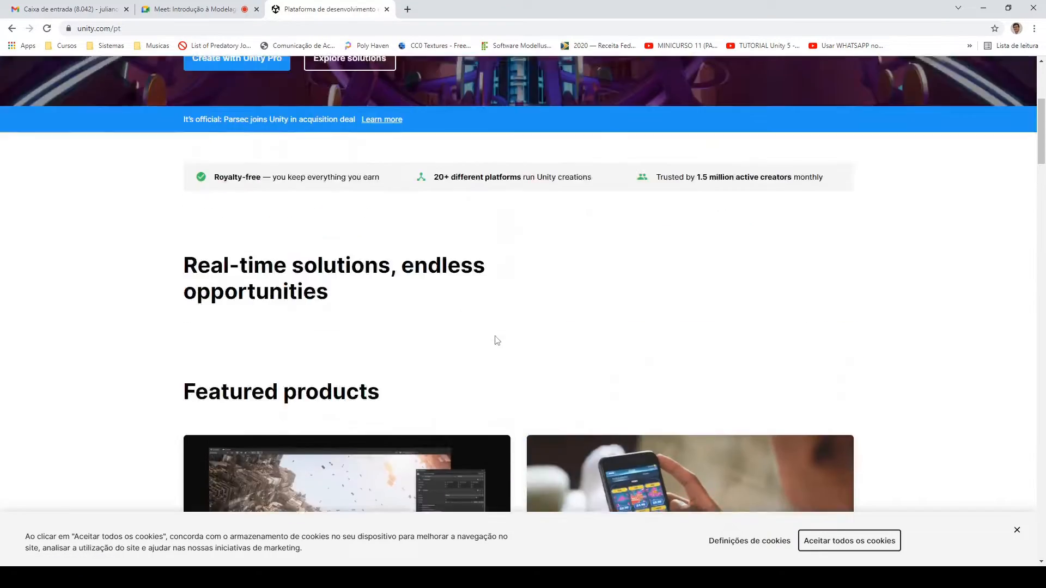
scroll(452, 327, up, 1)
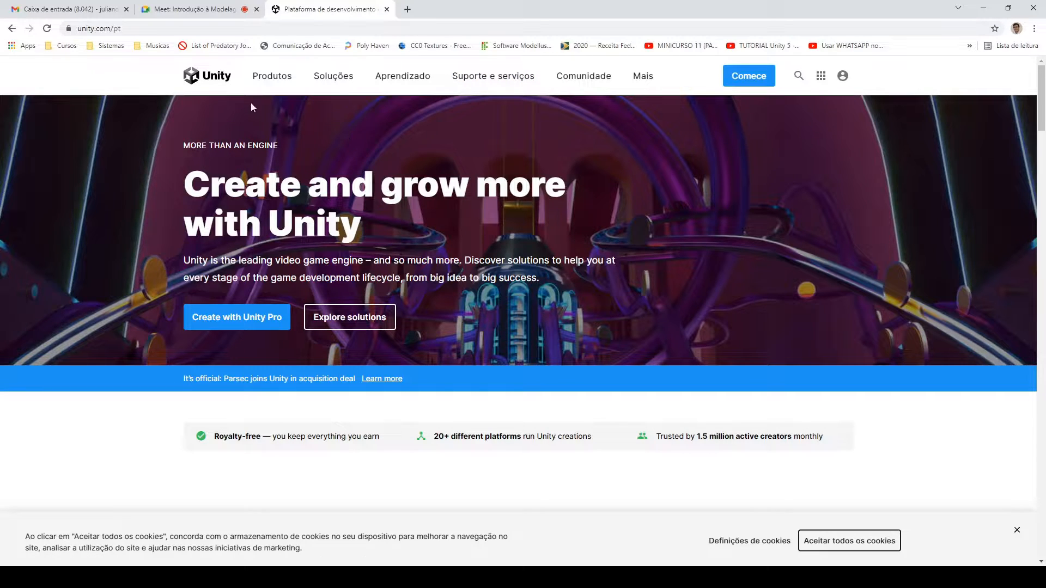
Step: Open the Unity download page through Obter o Unity in the home page's footer
scroll(363, 392, down, 1)
scroll(363, 393, down, 8)
scroll(476, 383, down, 5)
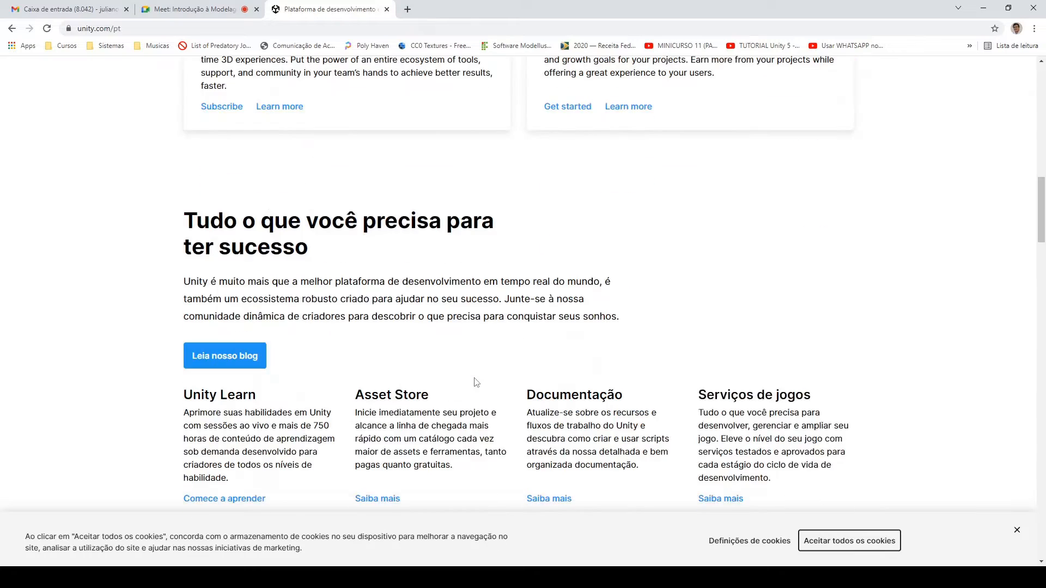
scroll(476, 382, down, 20)
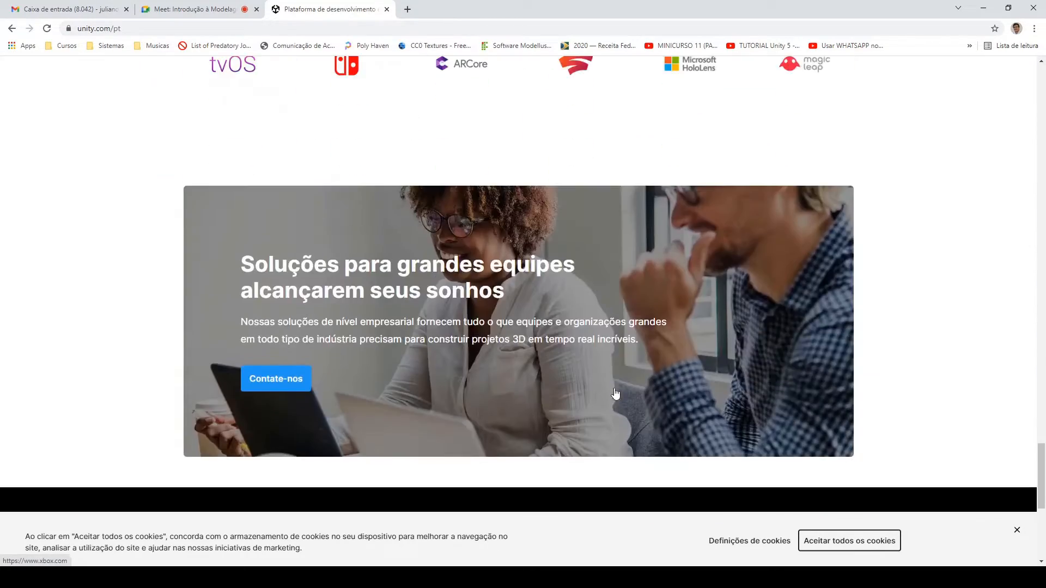
scroll(616, 393, down, 6)
scroll(619, 393, up, 5)
scroll(619, 392, down, 4)
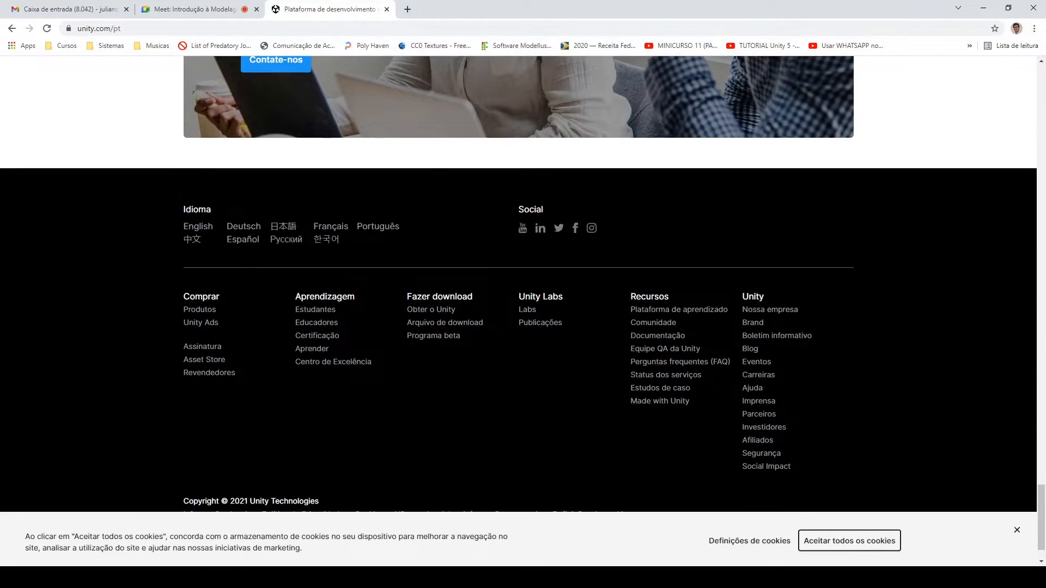
click(446, 312)
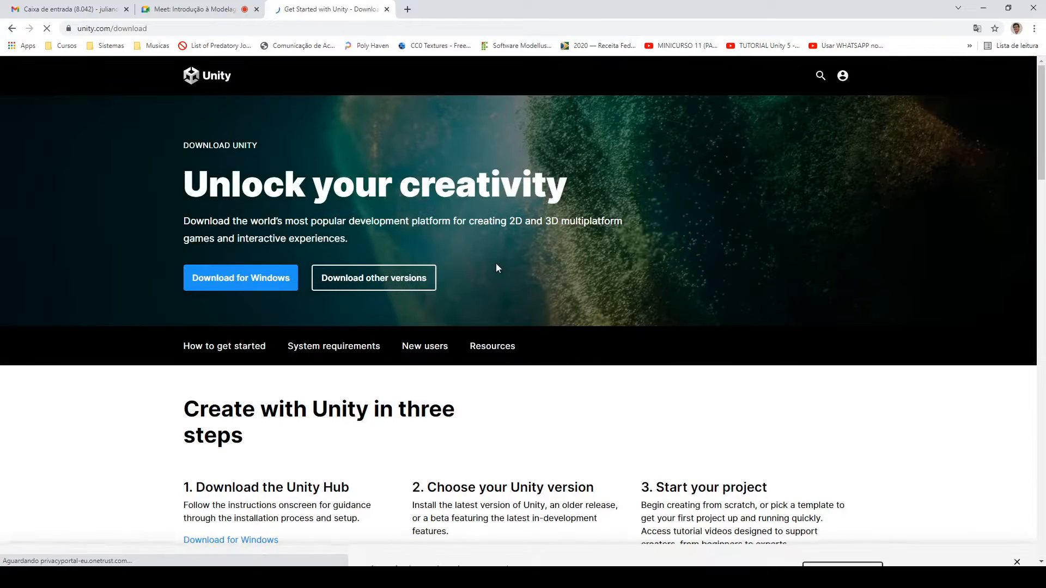
Step: Look through the Unity download page, from the introduction through the Unity Hub system requirements and Resources to the footer
click(431, 287)
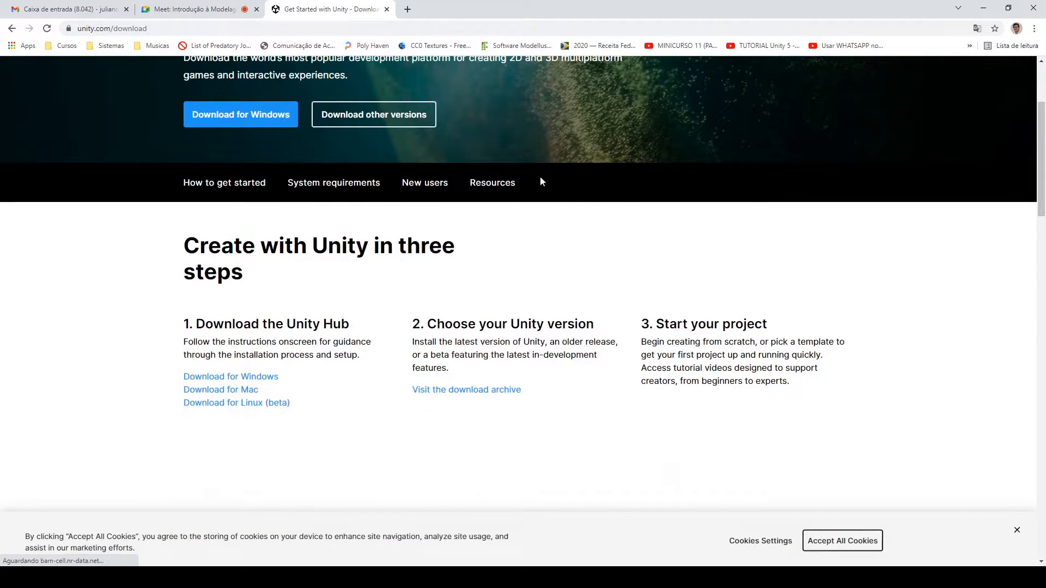
scroll(453, 328, down, 5)
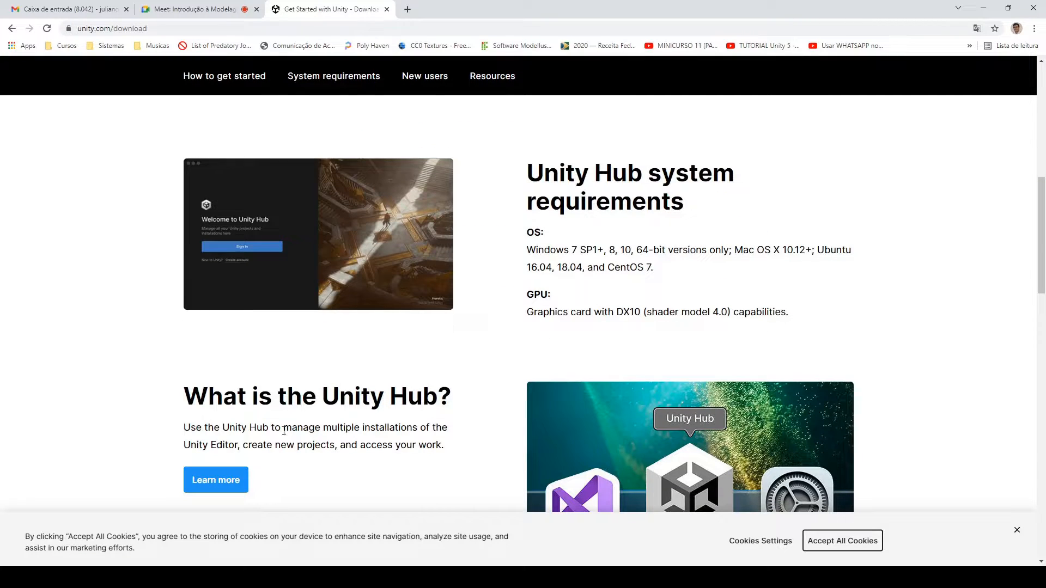
scroll(370, 387, down, 3)
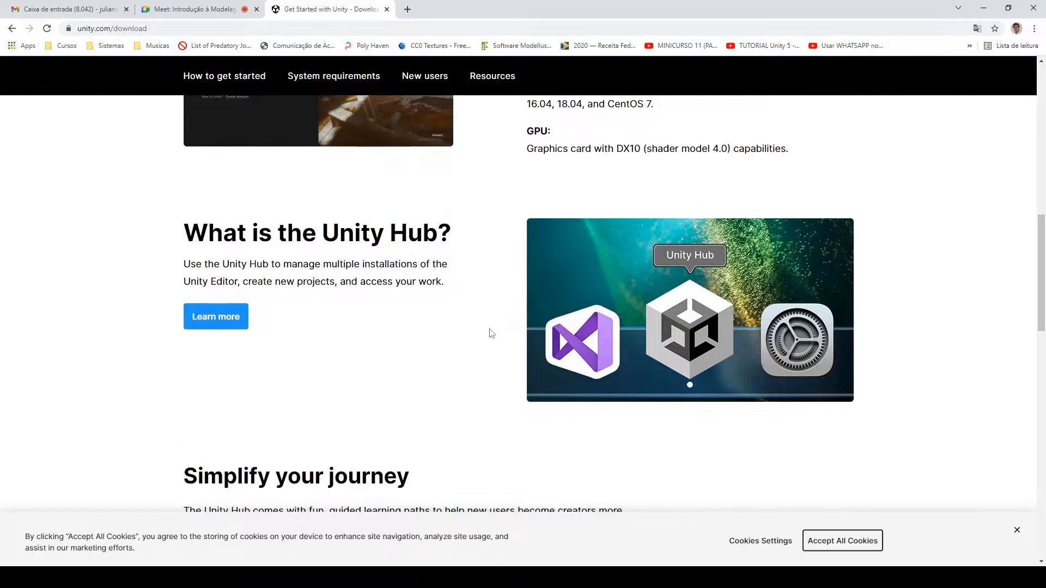
scroll(491, 333, up, 5)
scroll(640, 333, down, 6)
scroll(362, 474, down, 12)
scroll(606, 303, down, 5)
scroll(606, 303, up, 6)
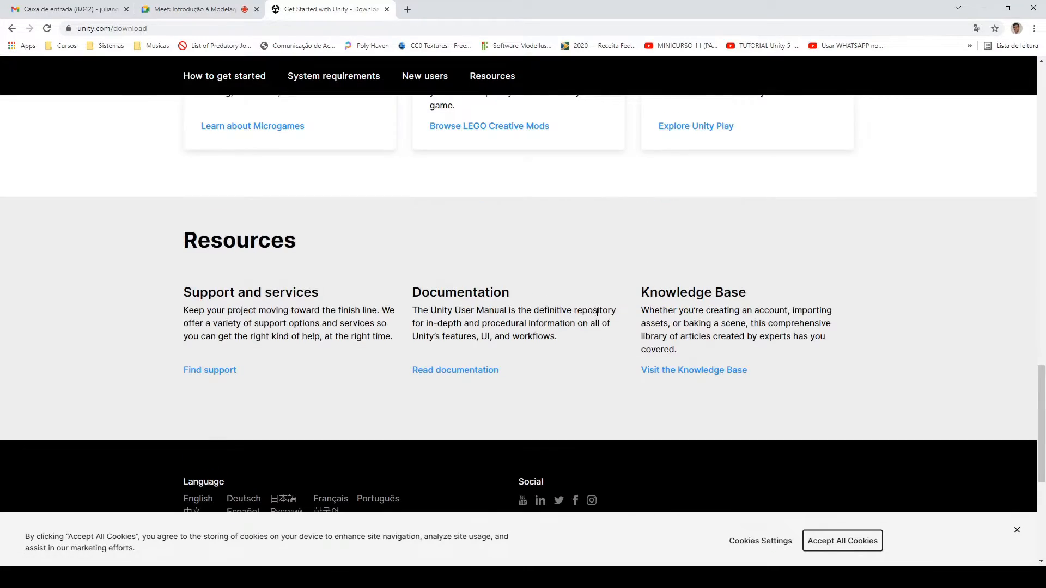
scroll(532, 324, down, 1)
scroll(591, 348, down, 5)
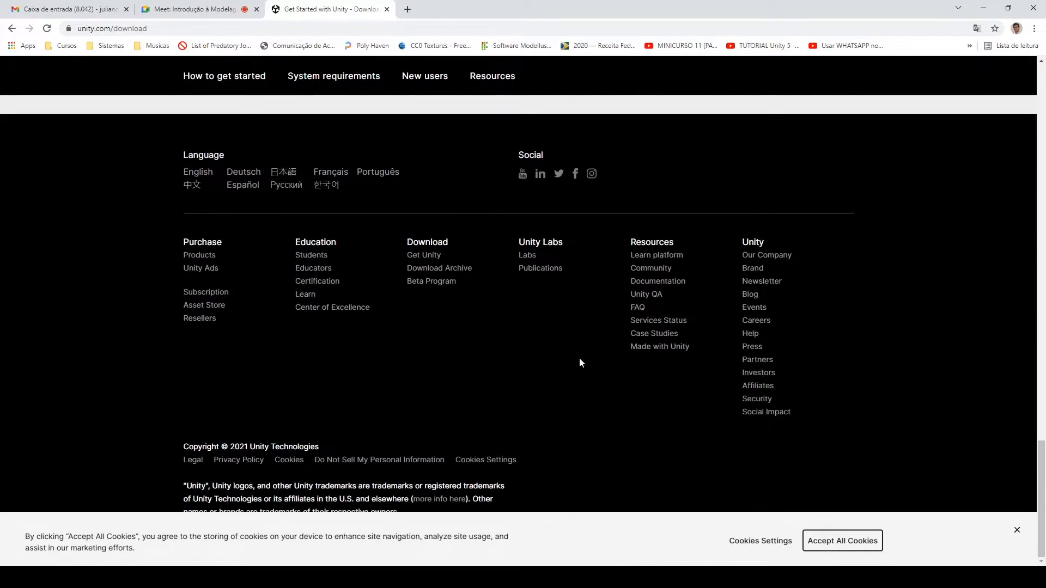
Step: Go back to the Create with Unity in three steps section and download the Unity Hub for Windows
scroll(581, 358, up, 18)
scroll(509, 380, up, 12)
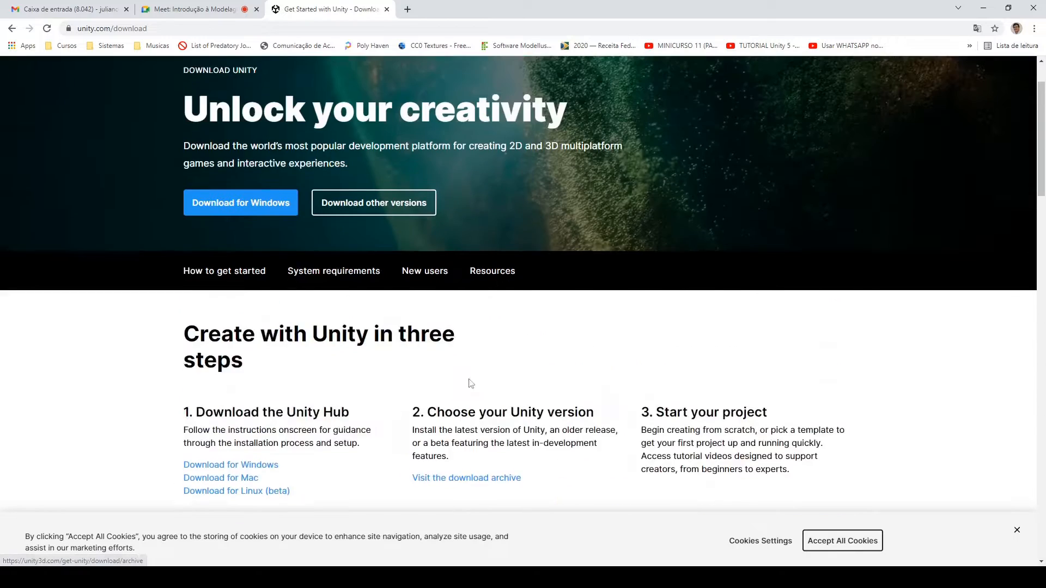
scroll(462, 383, down, 4)
scroll(603, 449, down, 4)
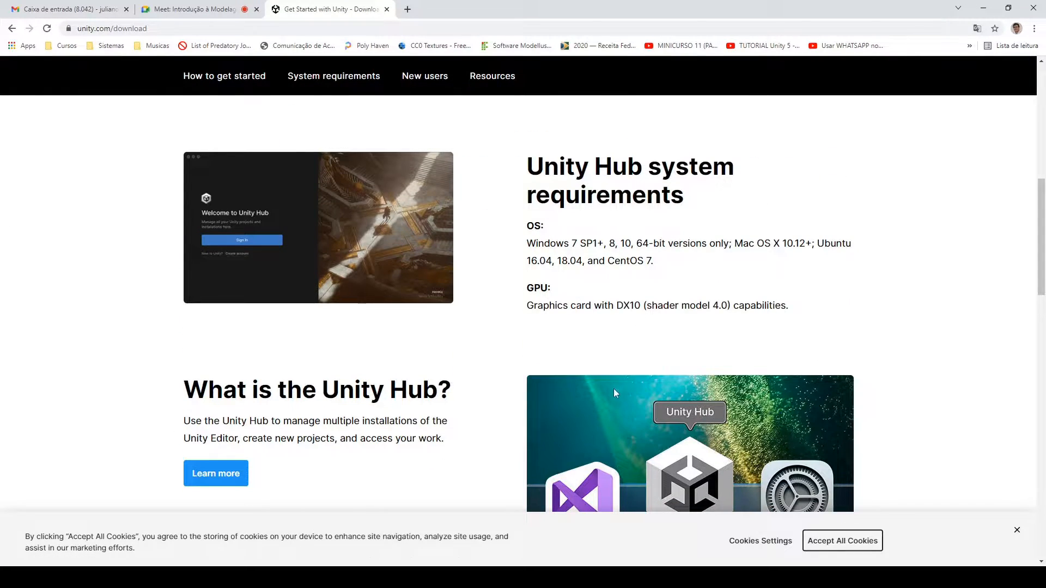
scroll(711, 369, up, 4)
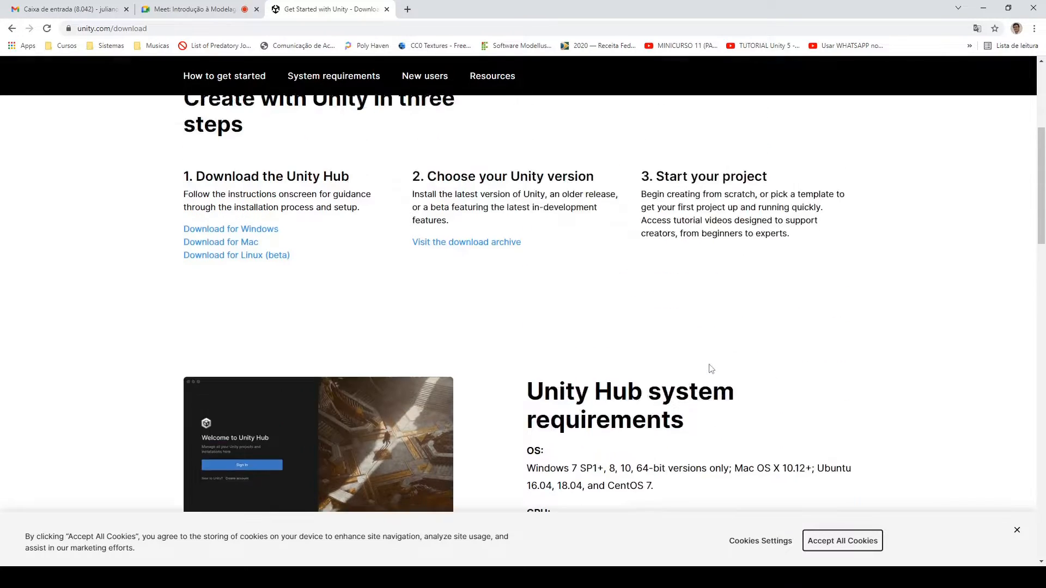
scroll(711, 369, up, 2)
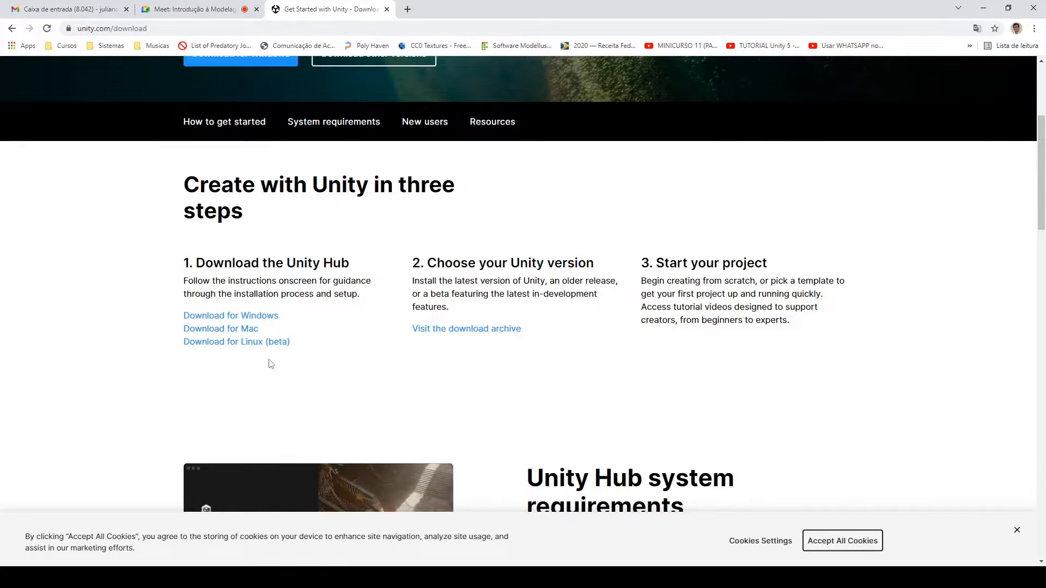
scroll(270, 348, down, 3)
click(244, 167)
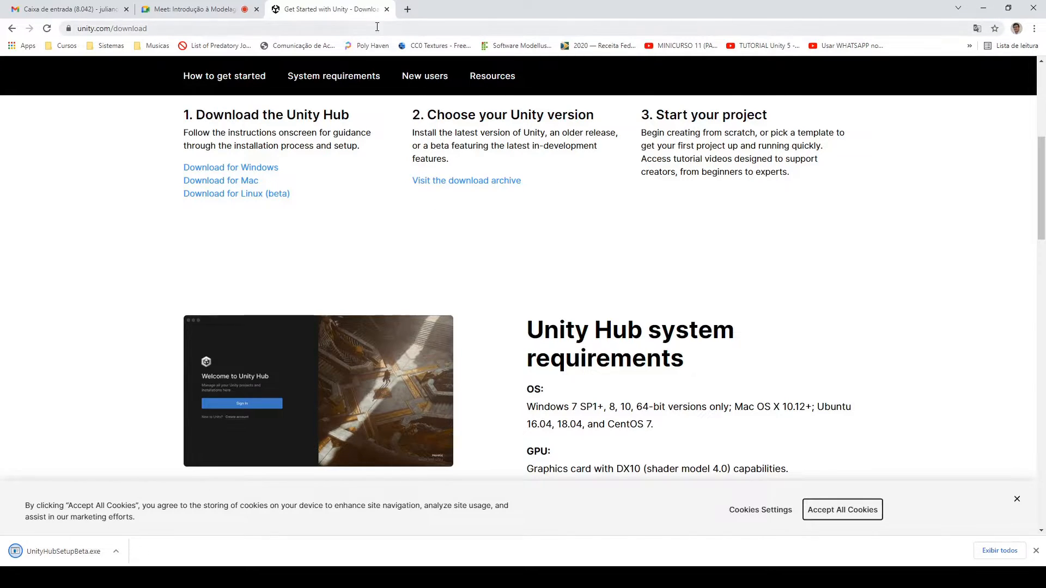
Step: Close the Unity download page, minimize the Chrome and Unity Hub windows, and open Unity Hub from its desktop shortcut
click(388, 9)
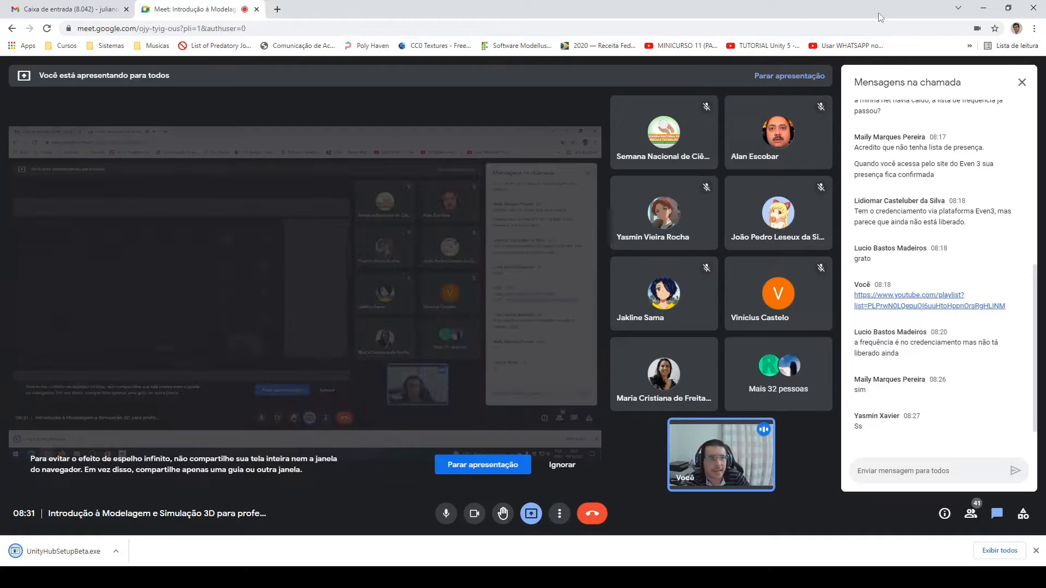
click(985, 7)
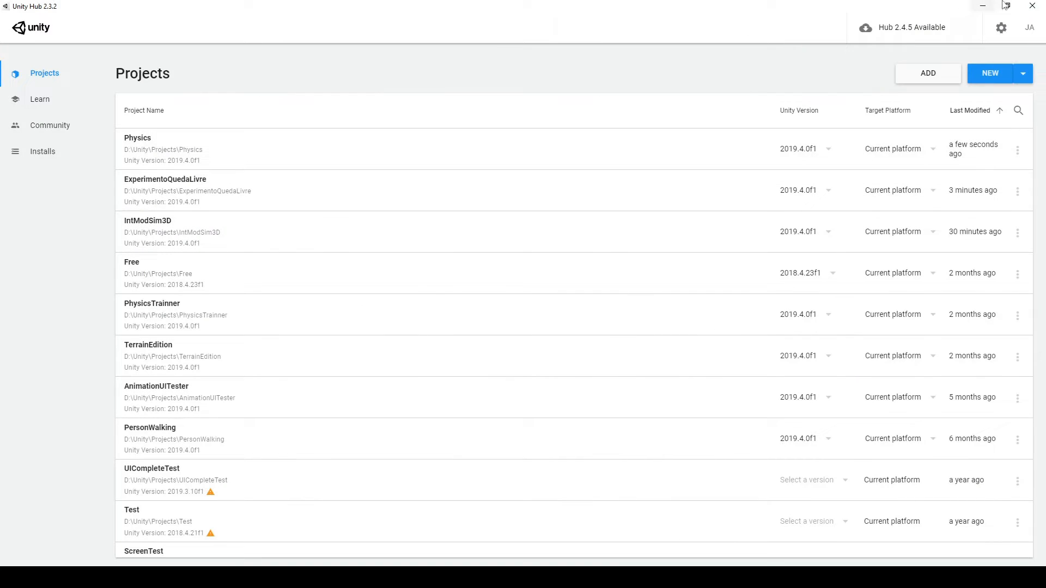
click(985, 7)
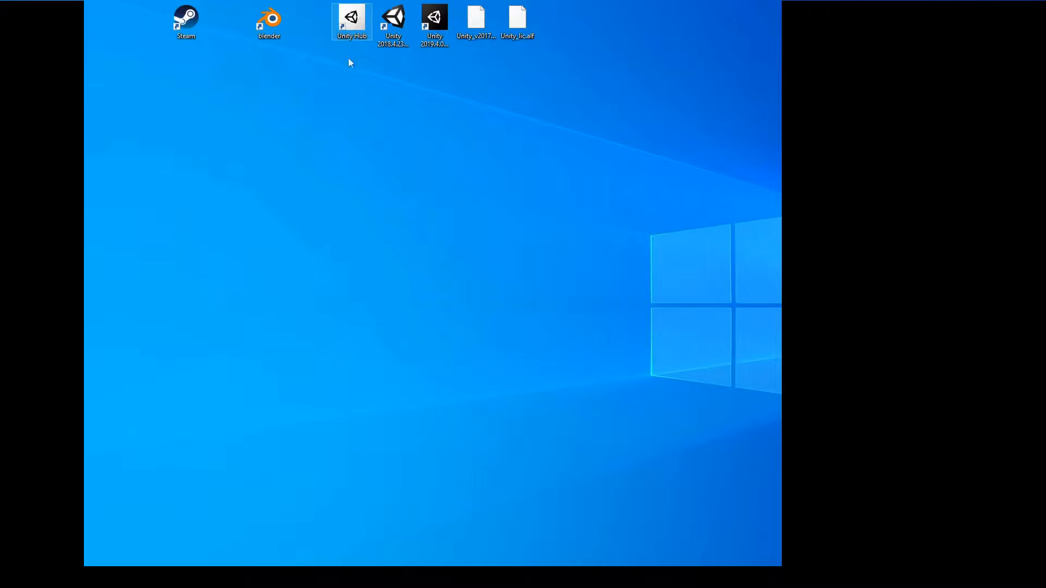
double_click(357, 21)
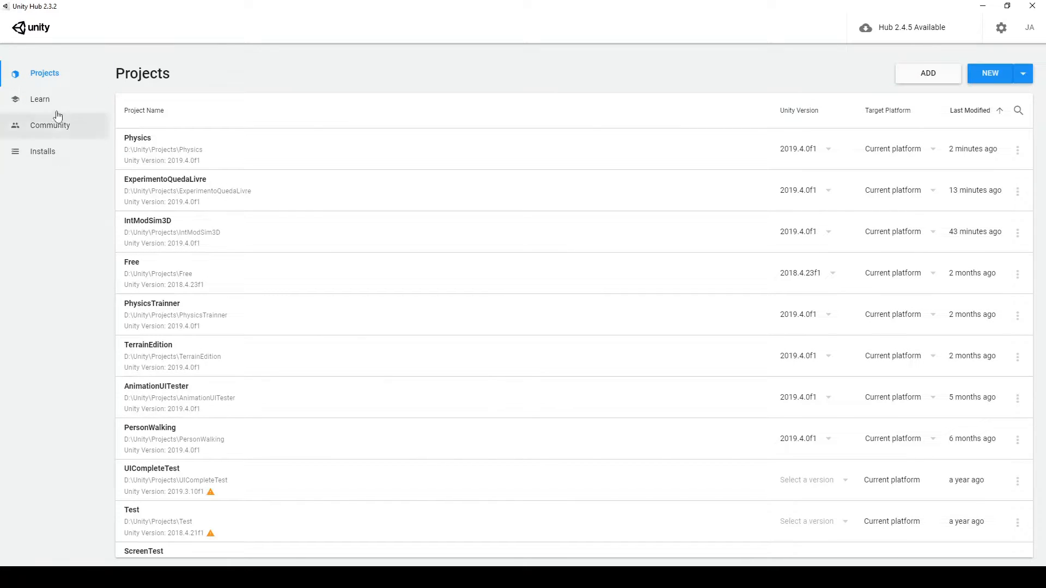
Step: Show the installed Unity versions, look over the releases offered for adding a Unity version, and close that dialog
click(36, 155)
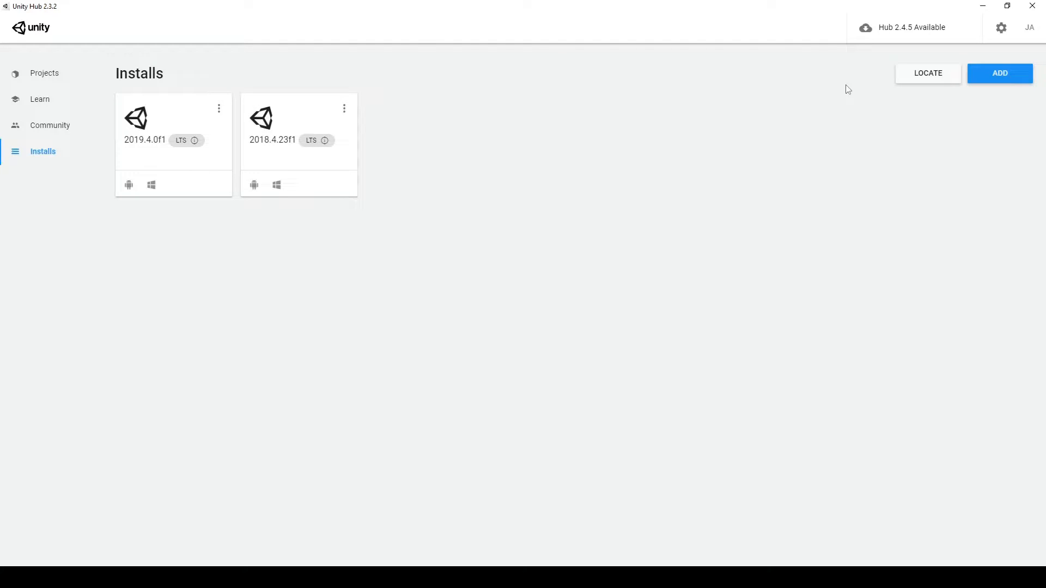
click(1008, 74)
scroll(380, 300, down, 1)
scroll(443, 339, up, 1)
scroll(486, 287, down, 1)
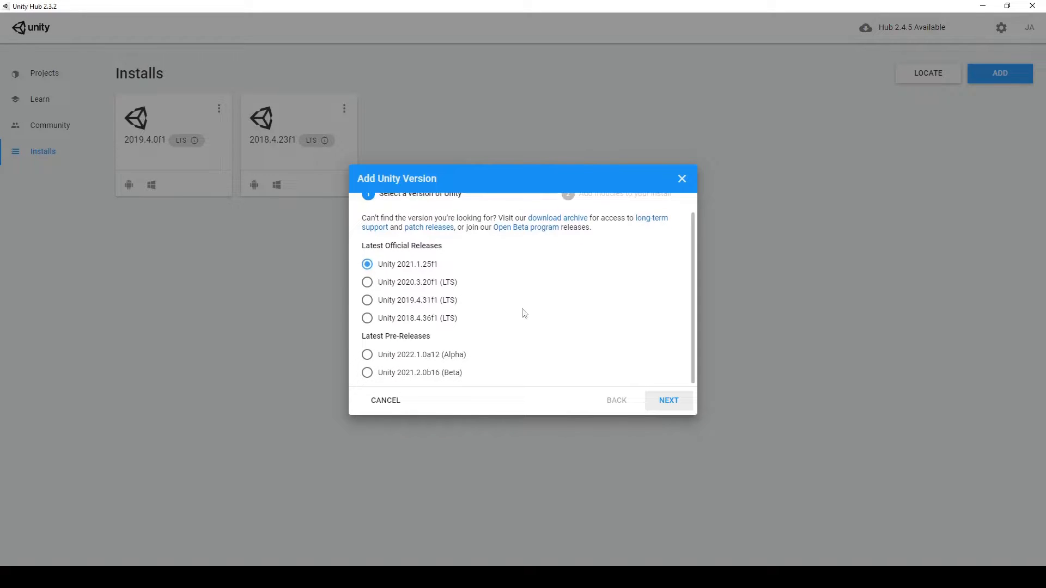
scroll(363, 362, up, 1)
scroll(518, 257, down, 1)
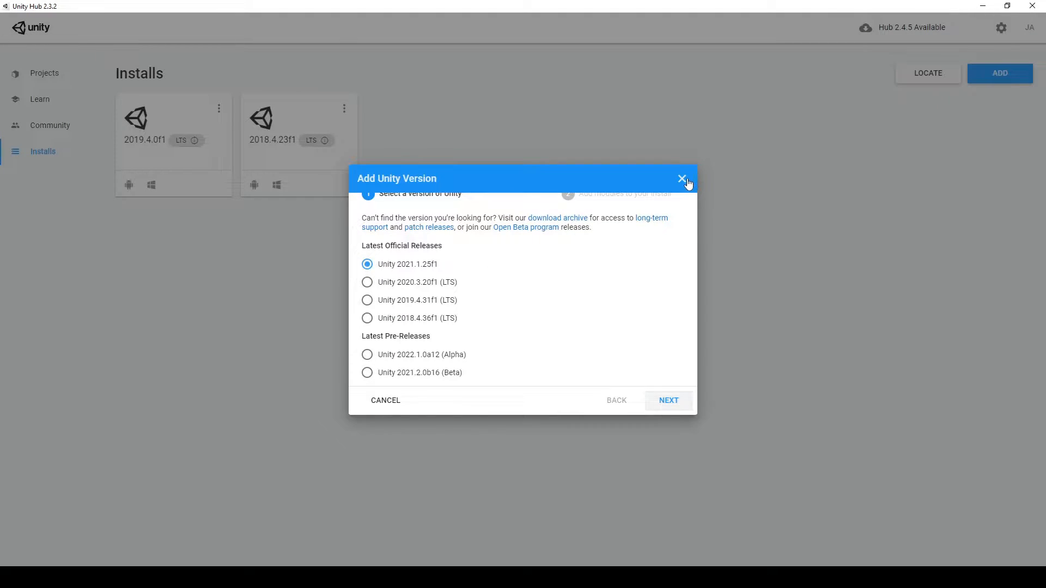
click(682, 179)
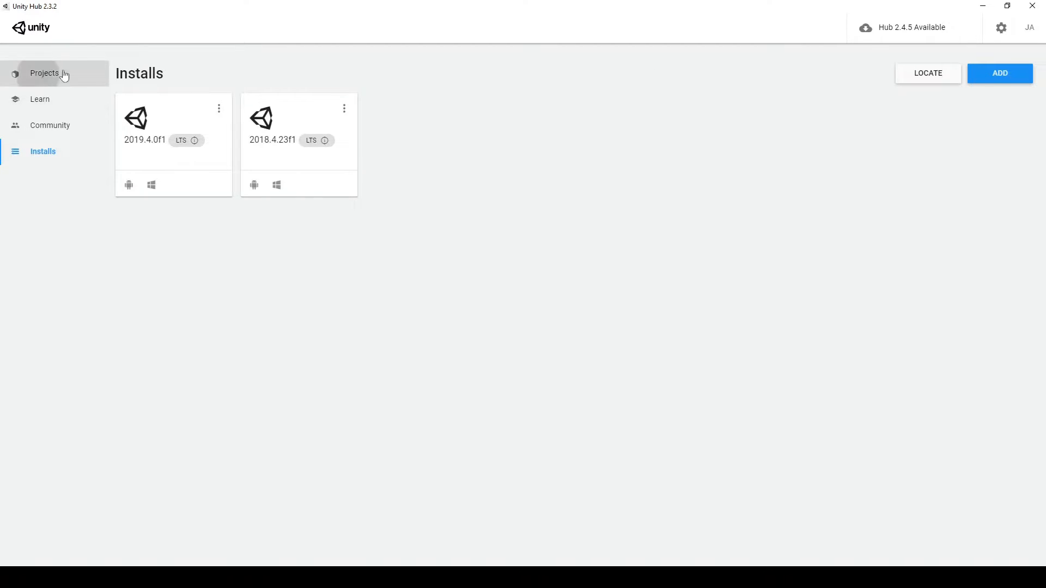
Step: Look through the list of existing projects in Unity Hub
click(41, 73)
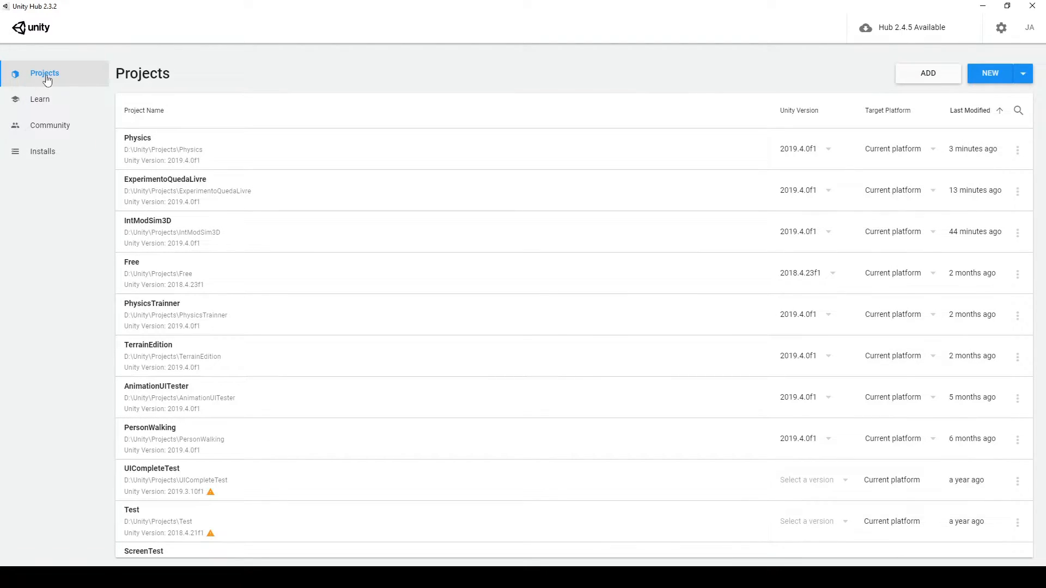
scroll(231, 385, down, 4)
scroll(231, 378, up, 4)
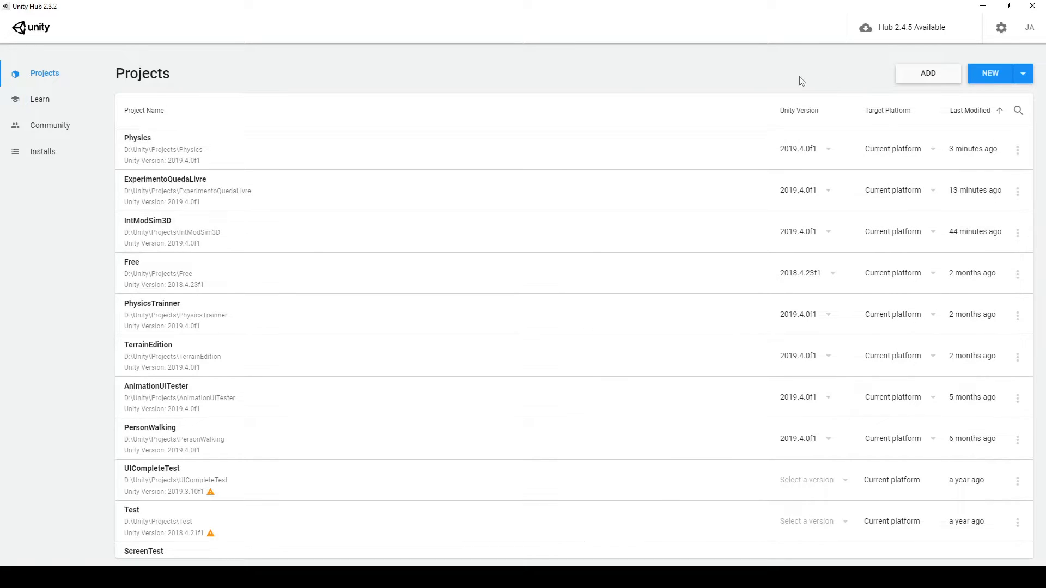
Step: Switch to the Google Meet call in Chrome to check it, and return to Unity Hub
mouse_move(201, 578)
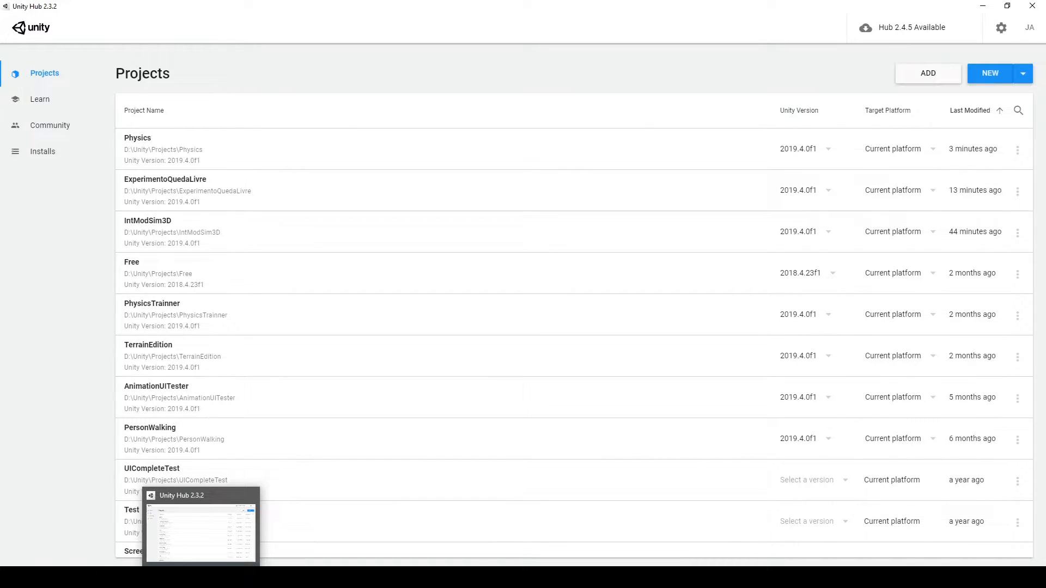
click(224, 534)
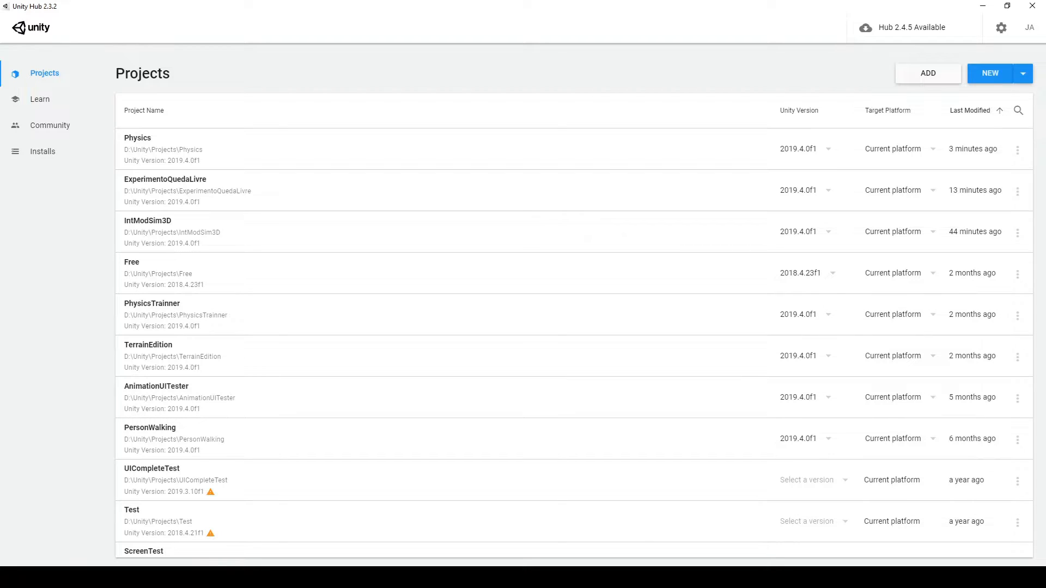
click(79, 524)
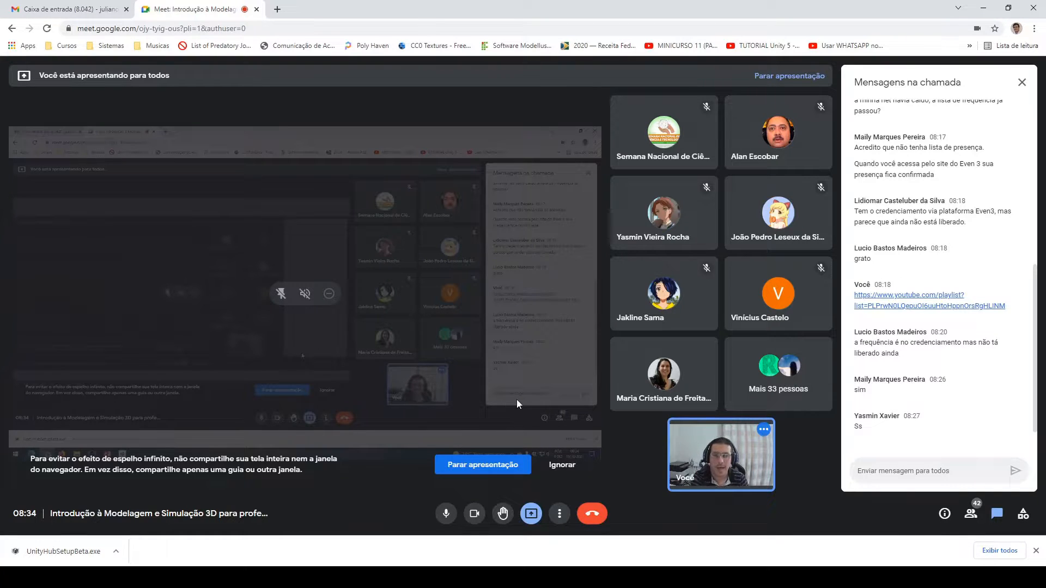
click(983, 8)
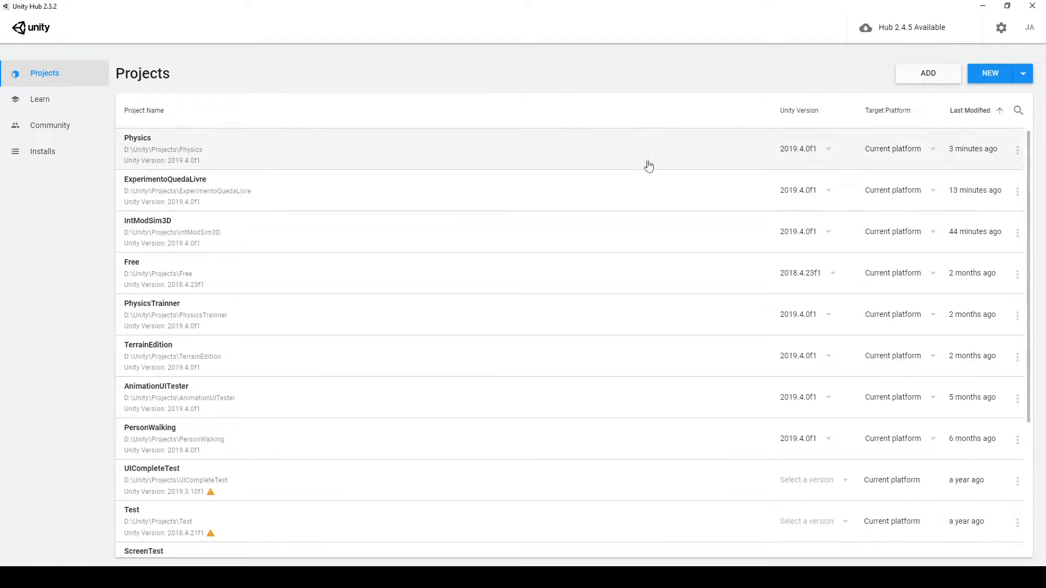
Step: Revisit the installed versions, examine the templates and settings for a new Unity 2019.4.0f1 project, and cancel its creation
click(61, 155)
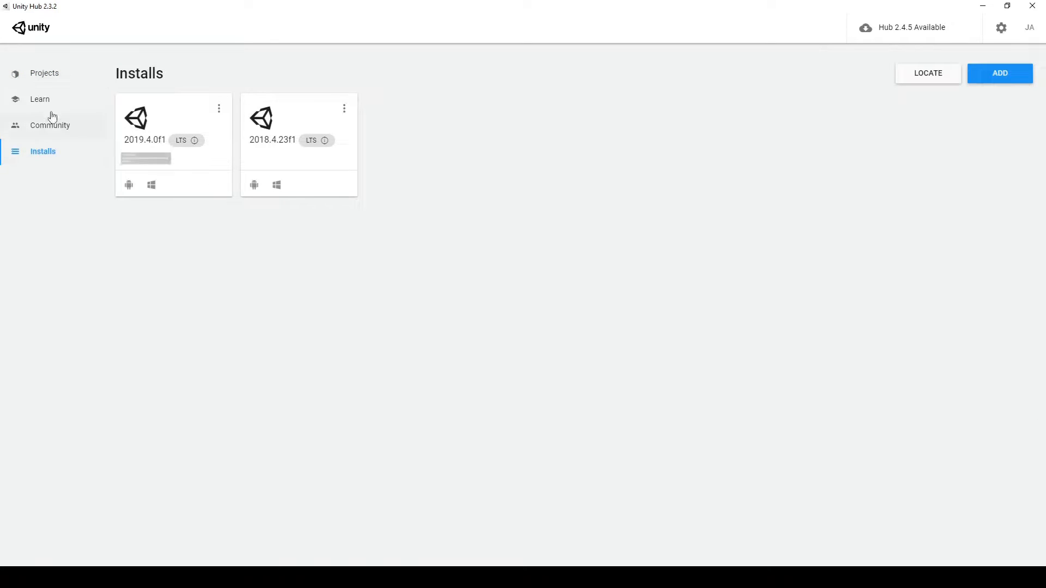
click(50, 76)
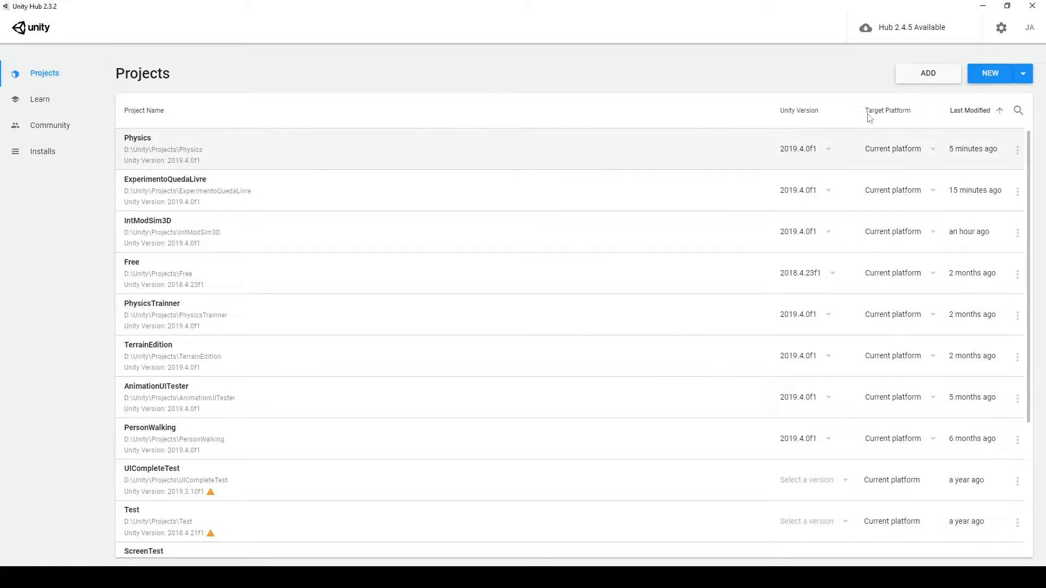
click(1023, 73)
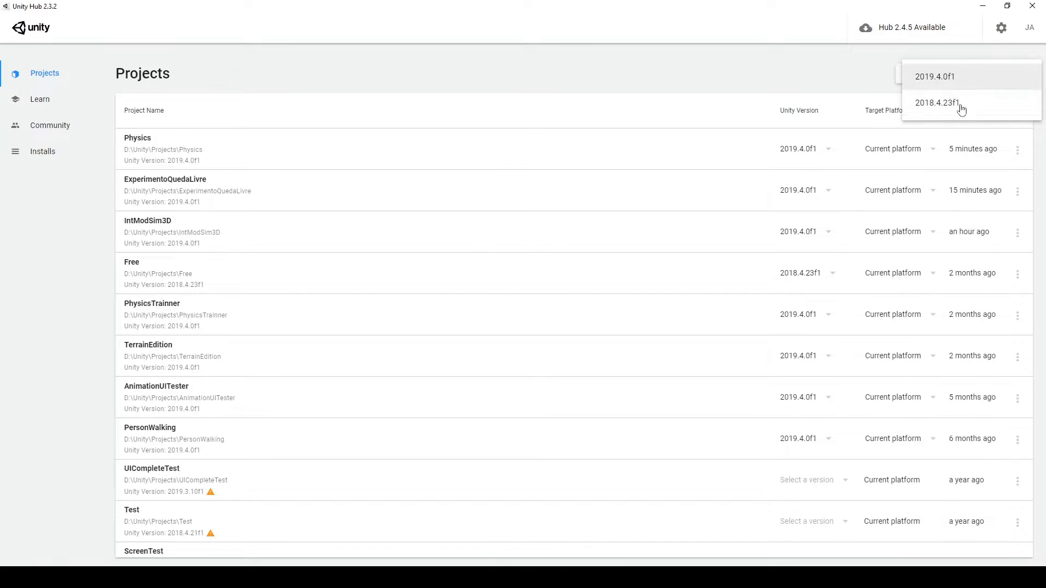
click(946, 76)
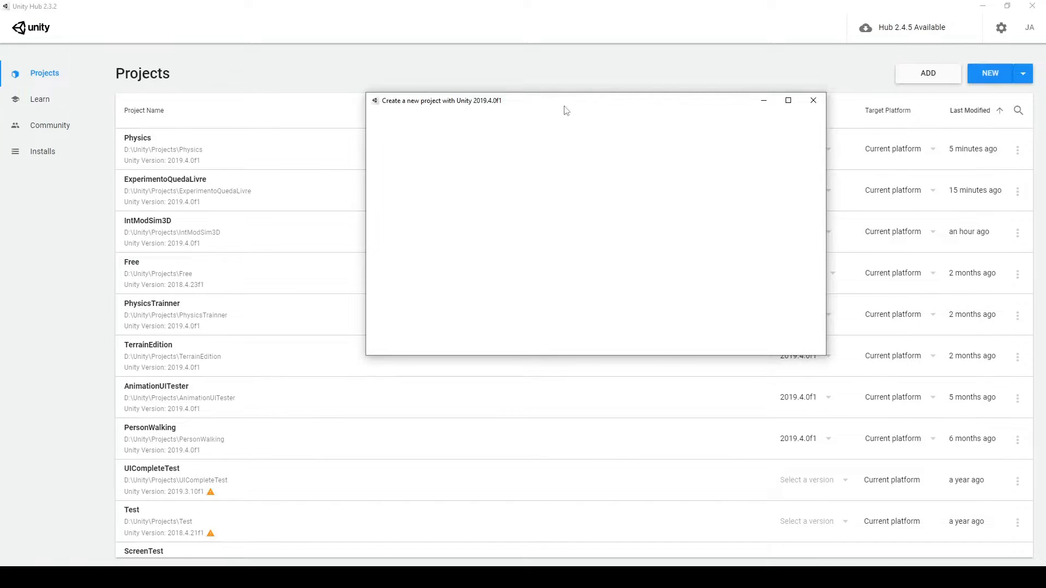
drag(574, 105, 470, 141)
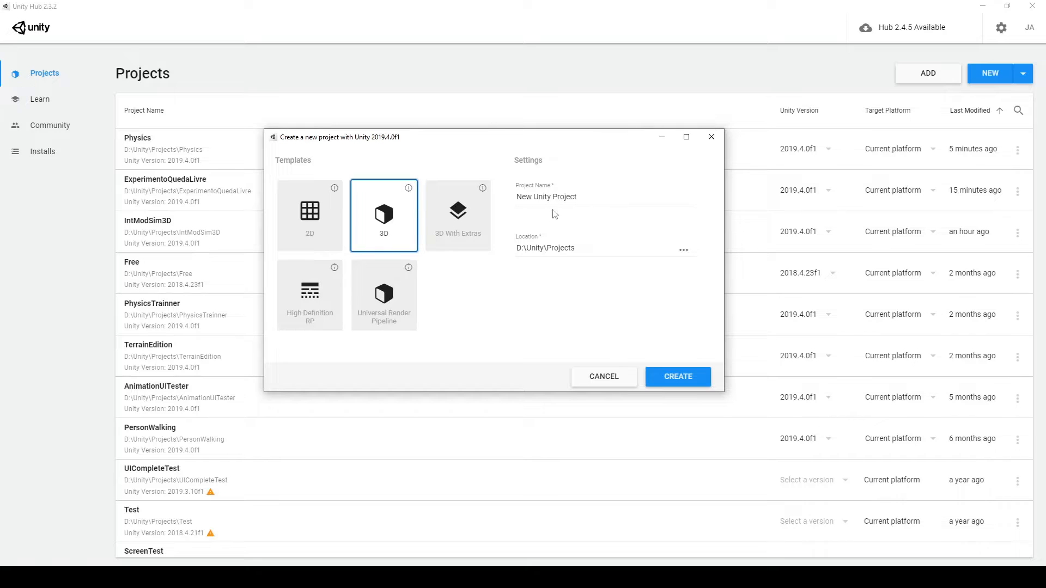
drag(580, 201, 504, 195)
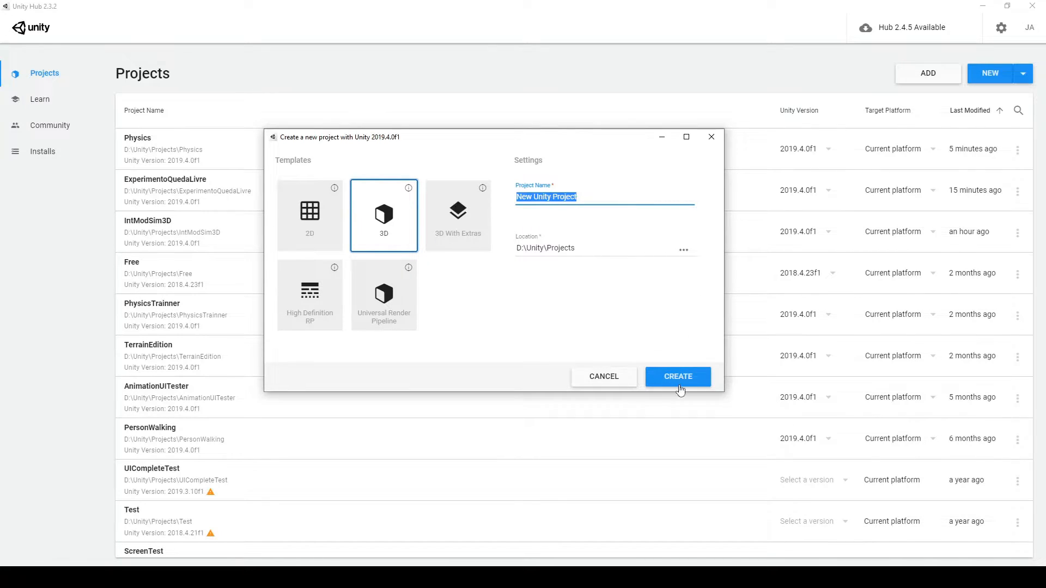
click(617, 382)
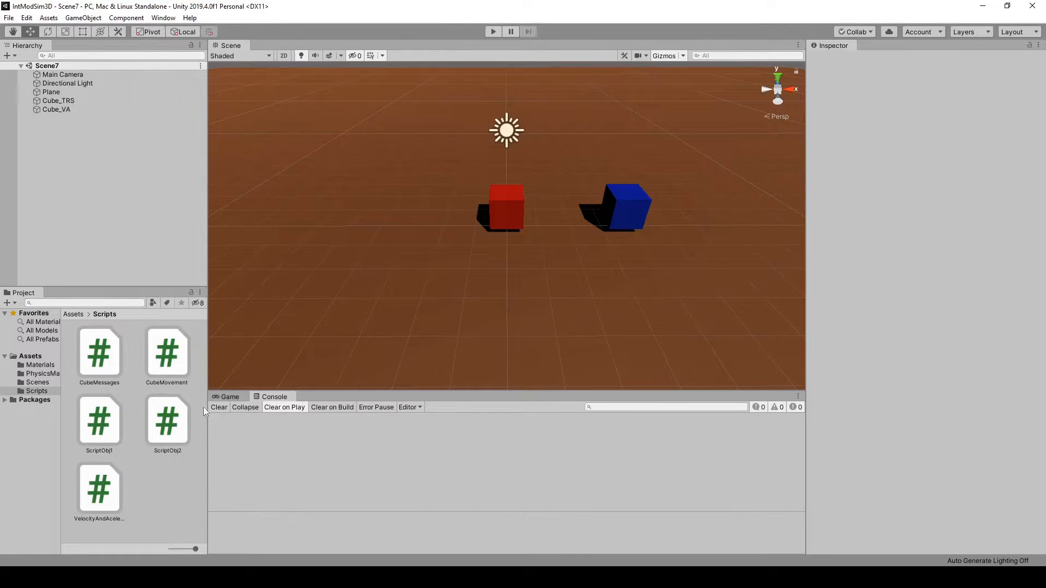
Step: In the Unity editor's IntModSim3D project, open Scene0 from the Scenes assets folder
click(38, 382)
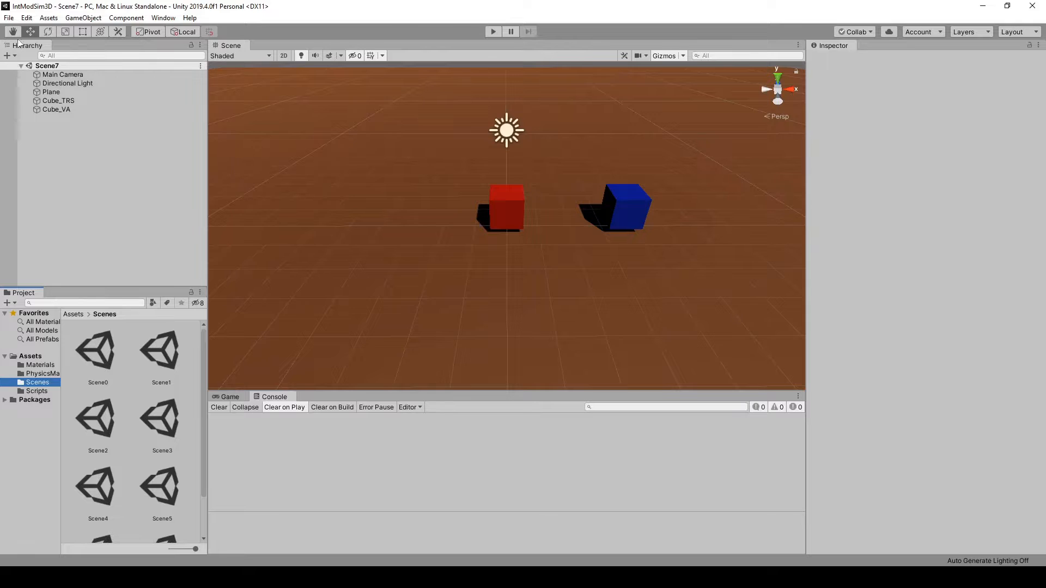
scroll(132, 539, down, 3)
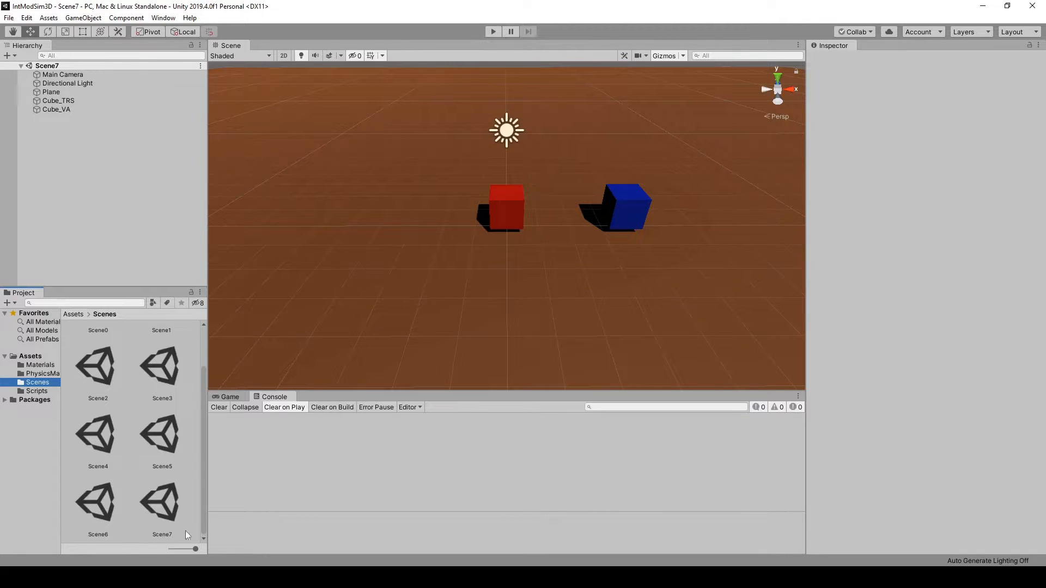
scroll(190, 506, up, 3)
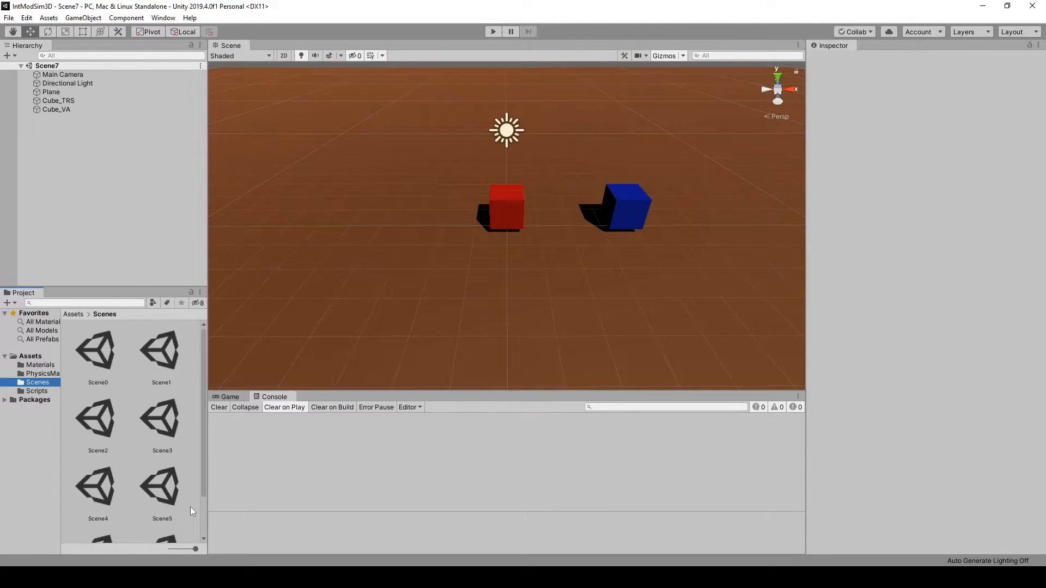
double_click(103, 352)
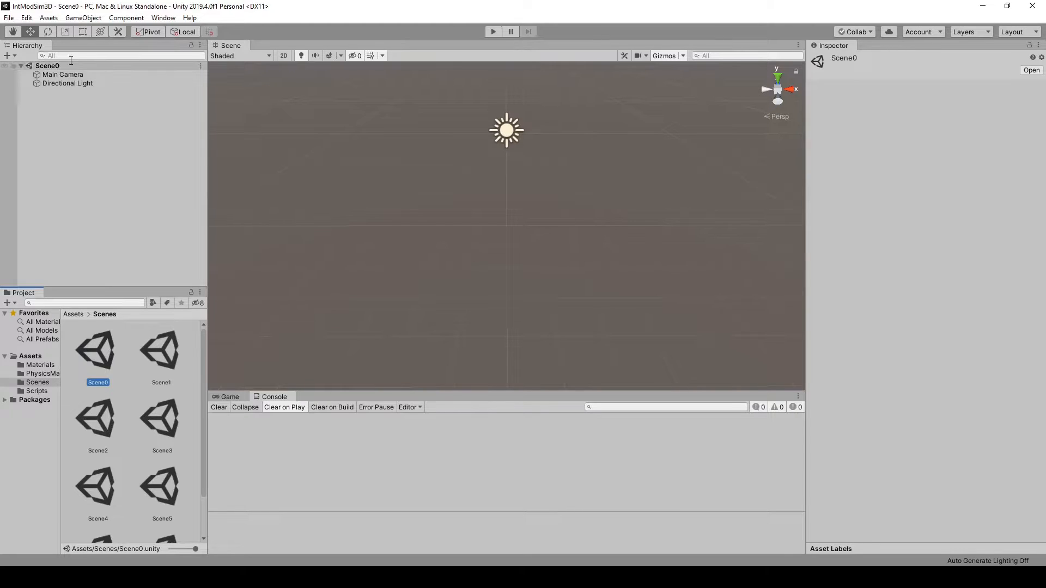
Step: Select the Main Camera and the Directional Light in turn and examine their components and the camera preview
click(65, 76)
click(70, 84)
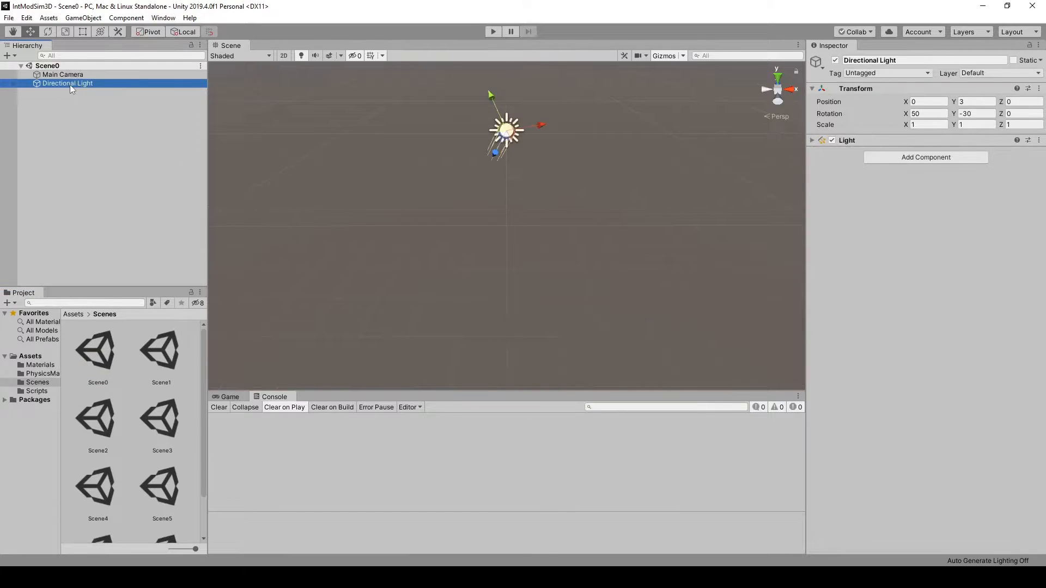
click(71, 74)
click(68, 81)
click(71, 76)
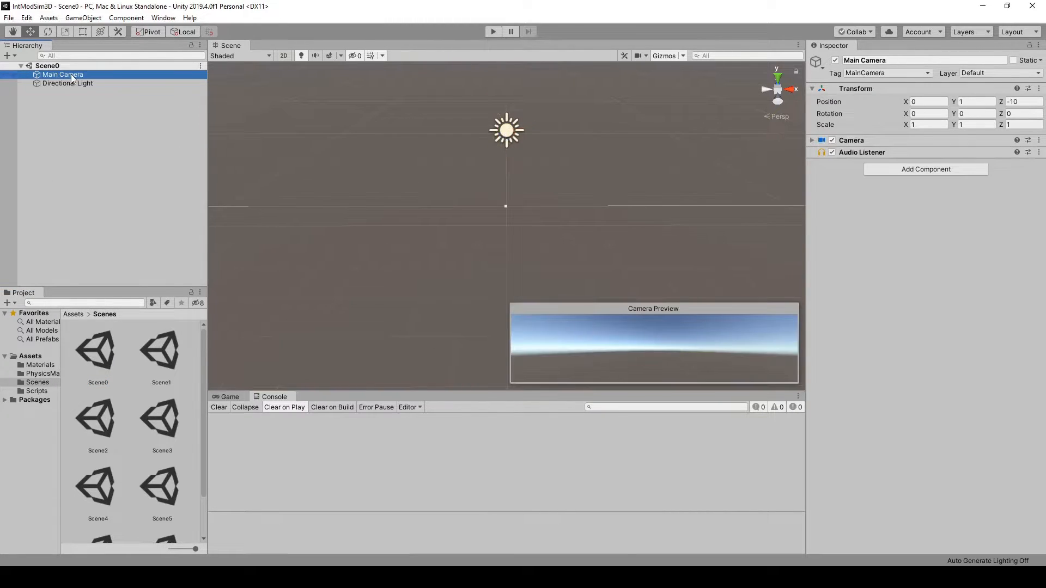
click(87, 139)
click(66, 76)
Step: Frame the Main Camera in the Scene view and narrow its field of view by its frustum
double_click(62, 79)
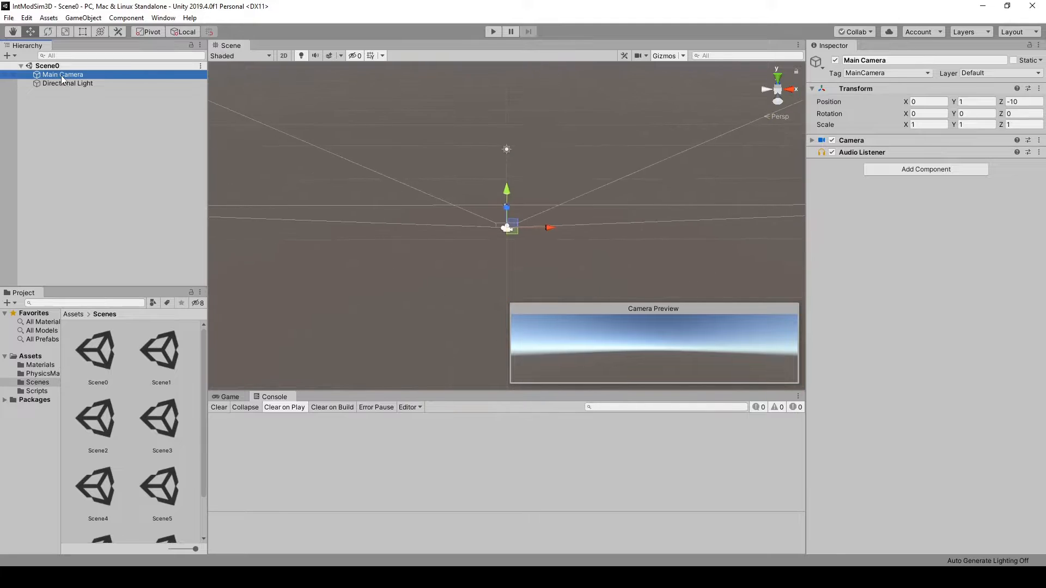
right_drag(600, 241, 430, 238)
scroll(463, 224, down, 6)
middle_drag(630, 147, 556, 264)
scroll(557, 261, down, 4)
key(f)
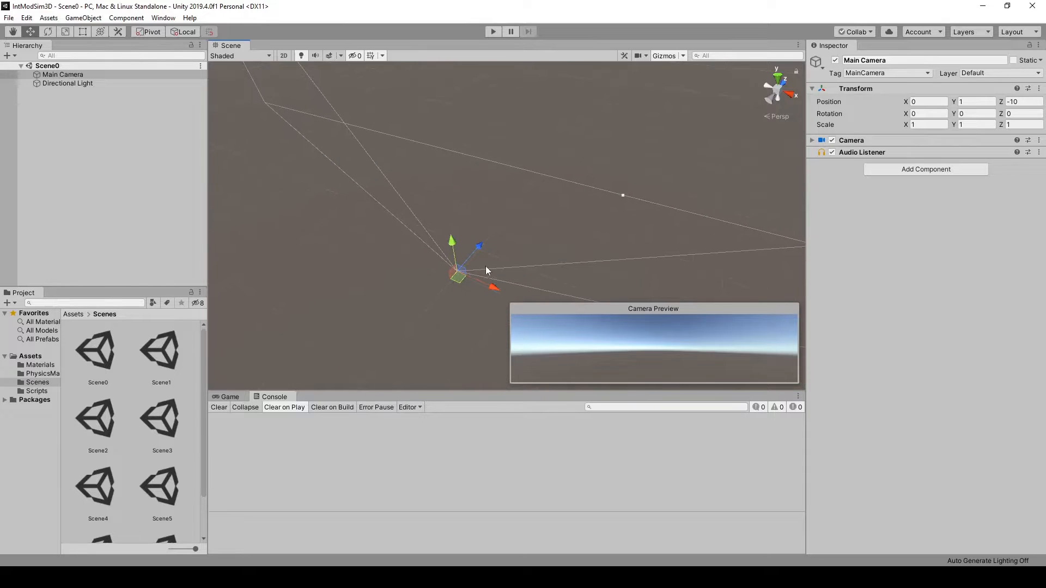
scroll(479, 253, down, 5)
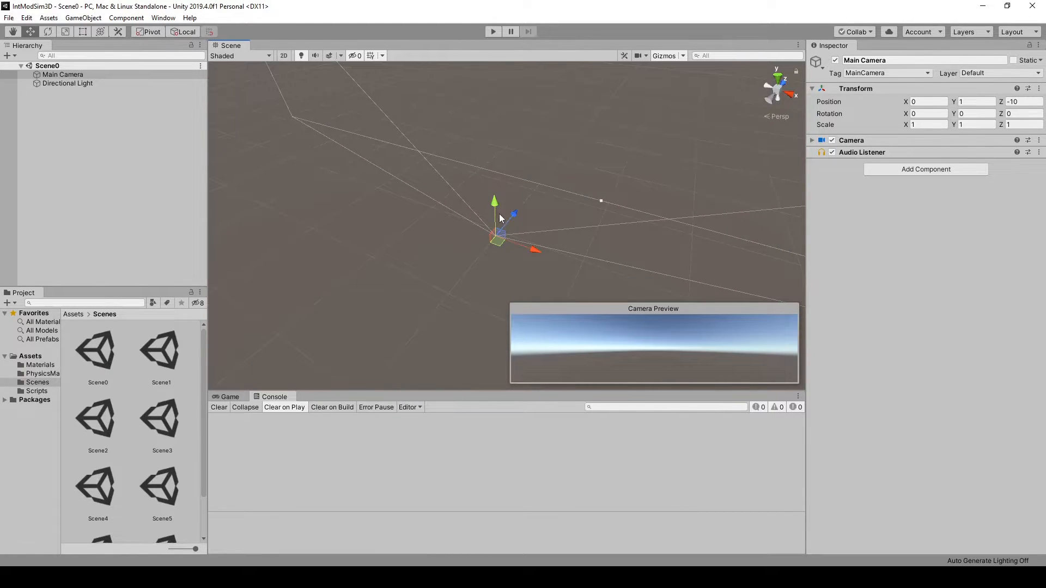
drag(602, 201, 639, 134)
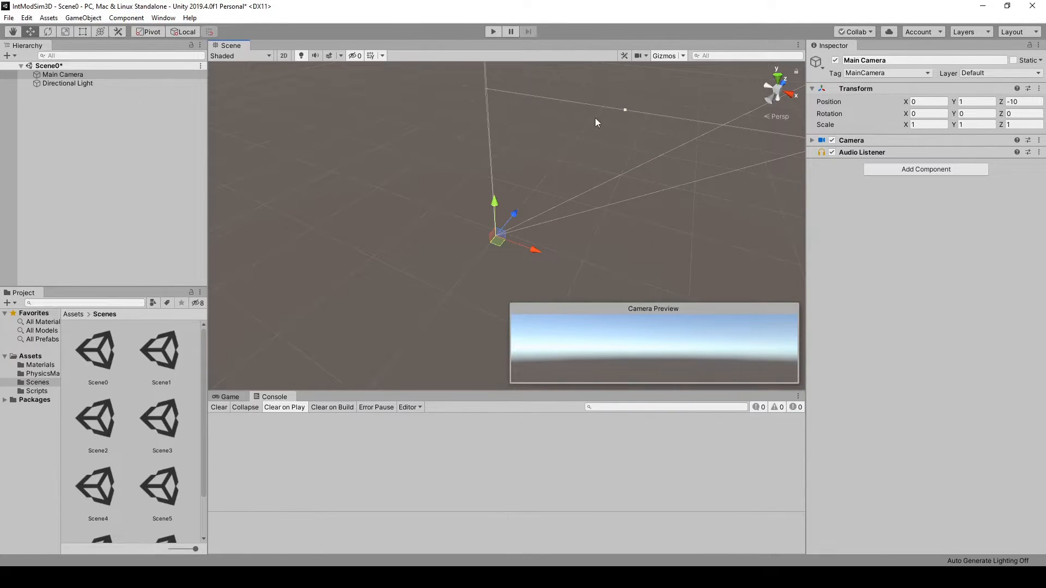
middle_drag(544, 162, 428, 296)
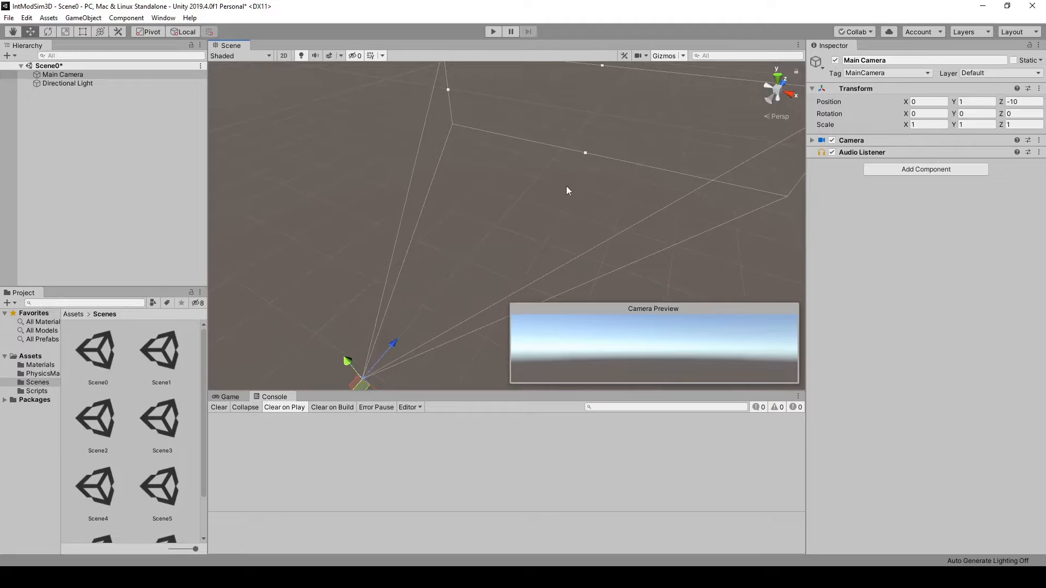
Step: Select the Directional Light and examine its position and direction in the scene
click(67, 84)
scroll(424, 317, down, 3)
middle_drag(439, 320, 445, 229)
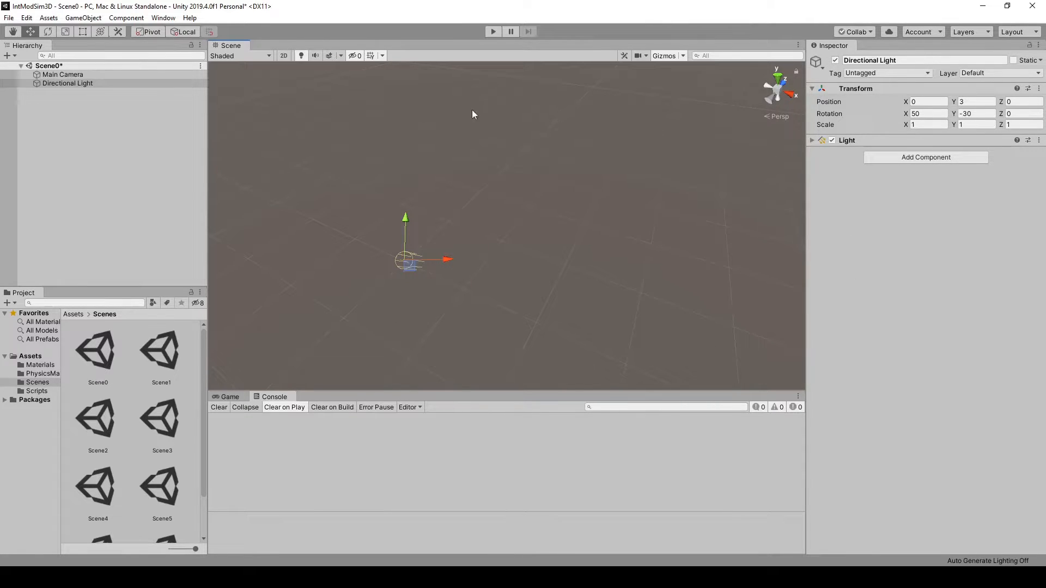
middle_drag(469, 274, 392, 303)
scroll(439, 293, up, 3)
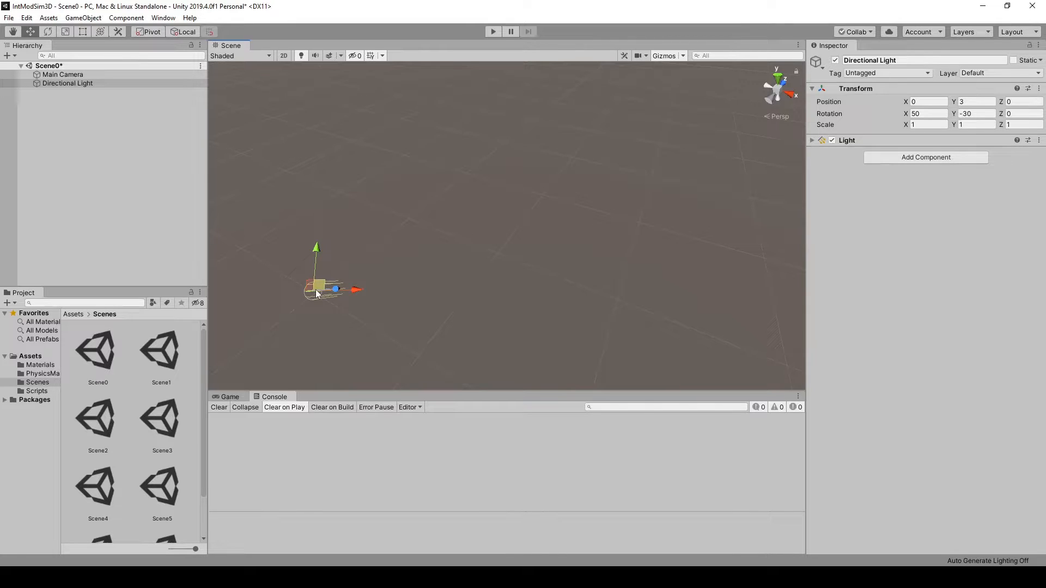
Step: Add a 3D Plane object to Scene0 and frame it in the Scene view
click(83, 17)
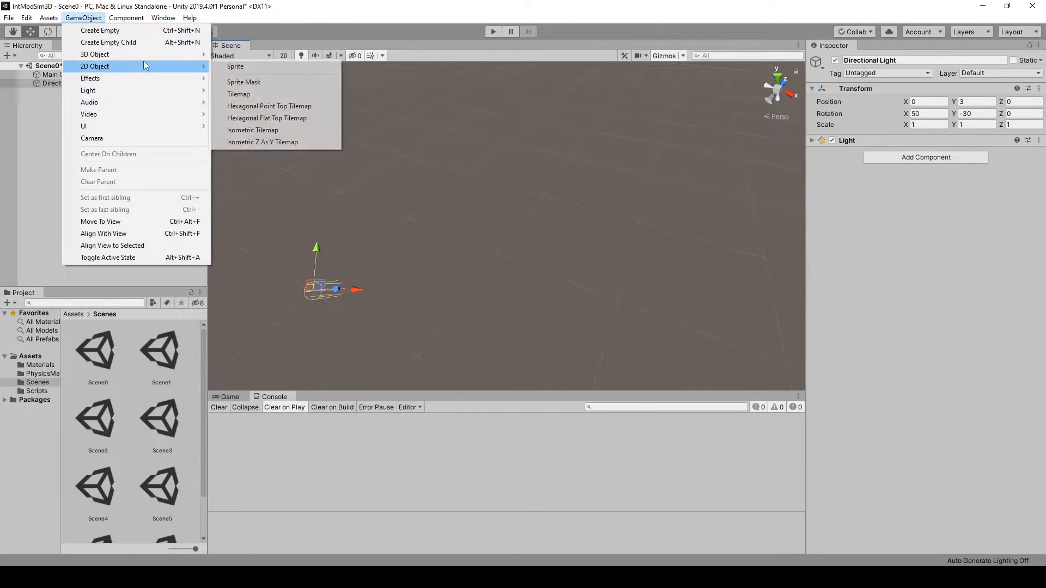
mouse_move(148, 55)
click(245, 102)
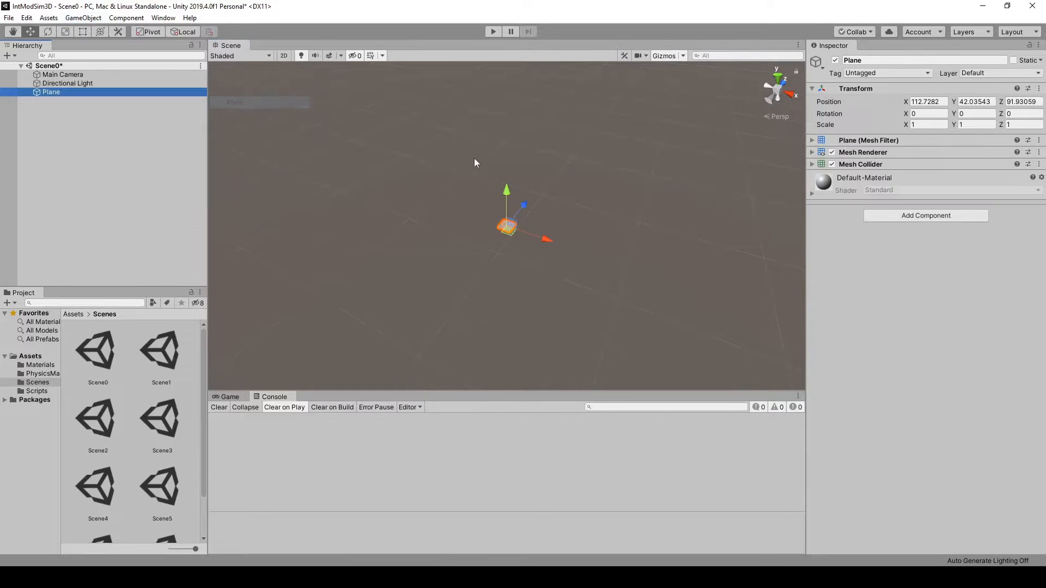
click(594, 216)
click(504, 229)
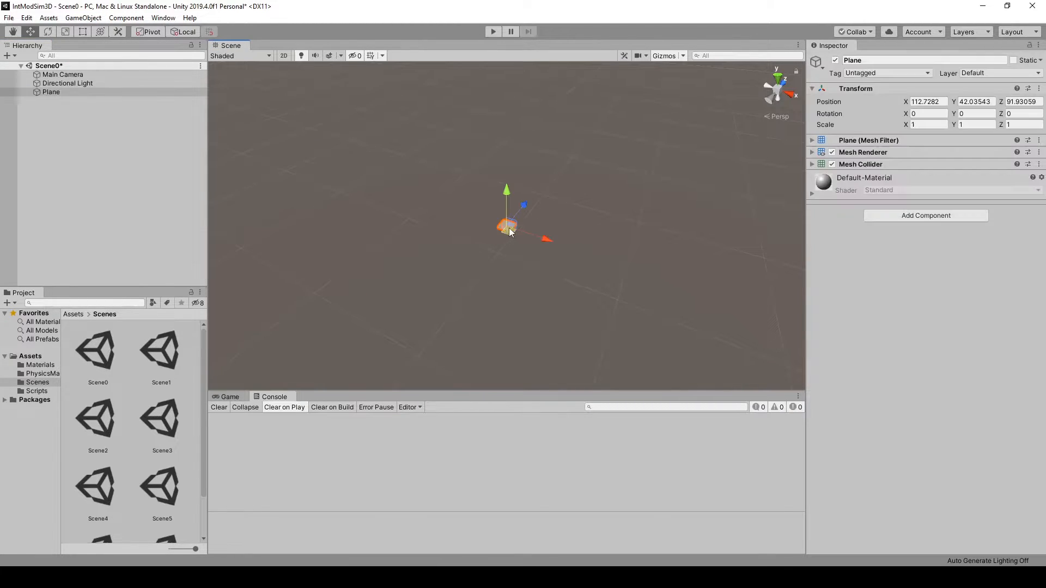
right_drag(399, 177, 248, 135)
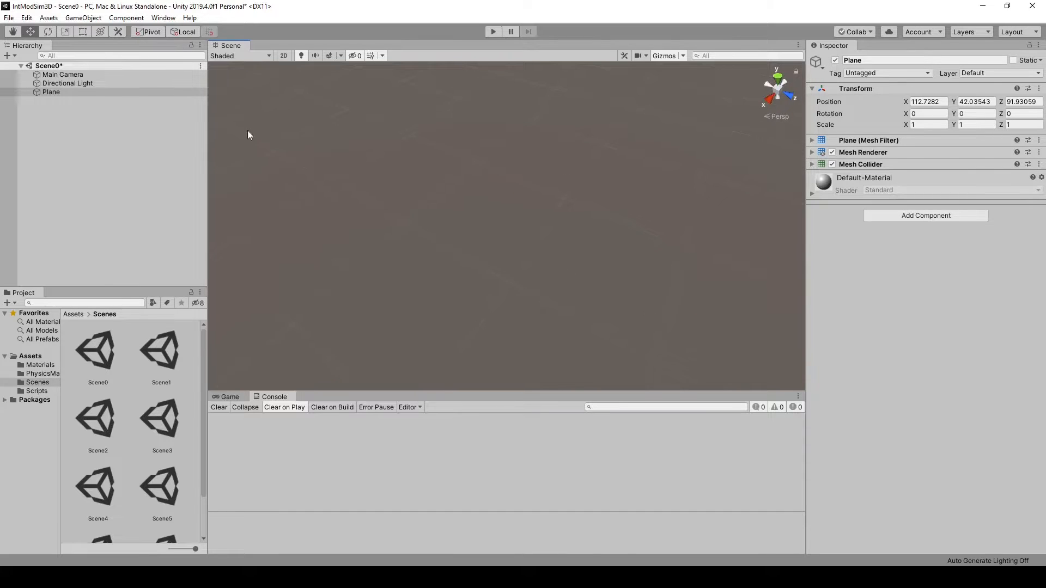
double_click(51, 91)
middle_drag(627, 286, 635, 249)
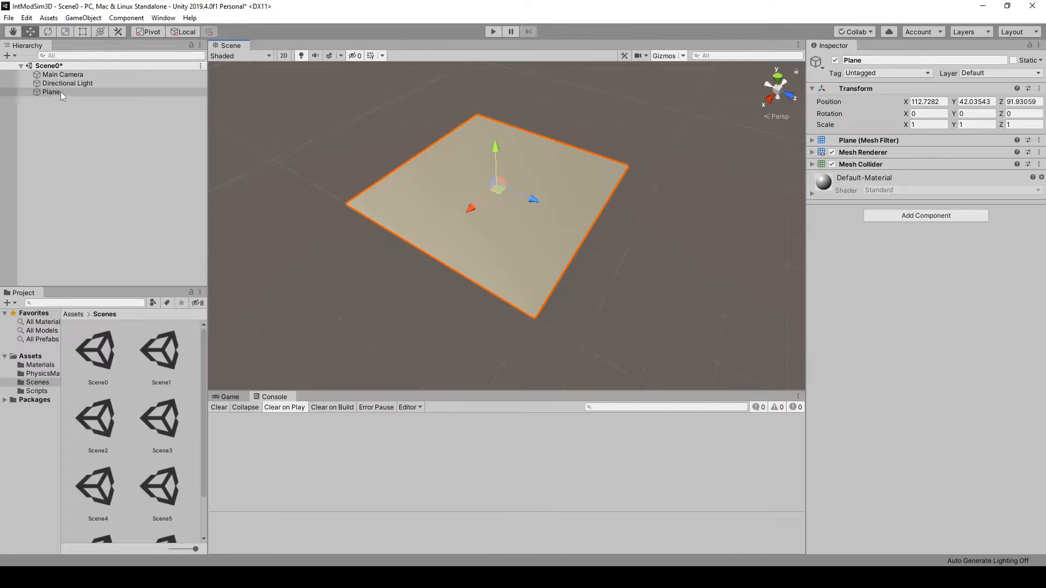
scroll(556, 305, up, 2)
scroll(562, 302, down, 1)
right_drag(616, 310, 648, 271)
middle_drag(574, 327, 621, 287)
Step: Select the Plane and the Directional Light in turn and examine their Transform and other components, including the Light settings
click(695, 205)
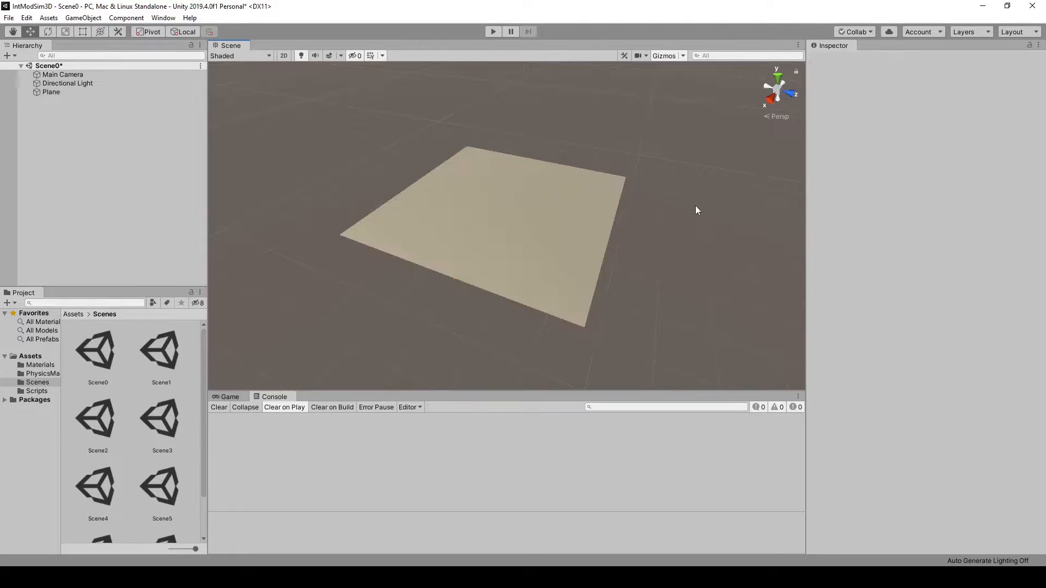
click(593, 220)
click(687, 233)
click(464, 207)
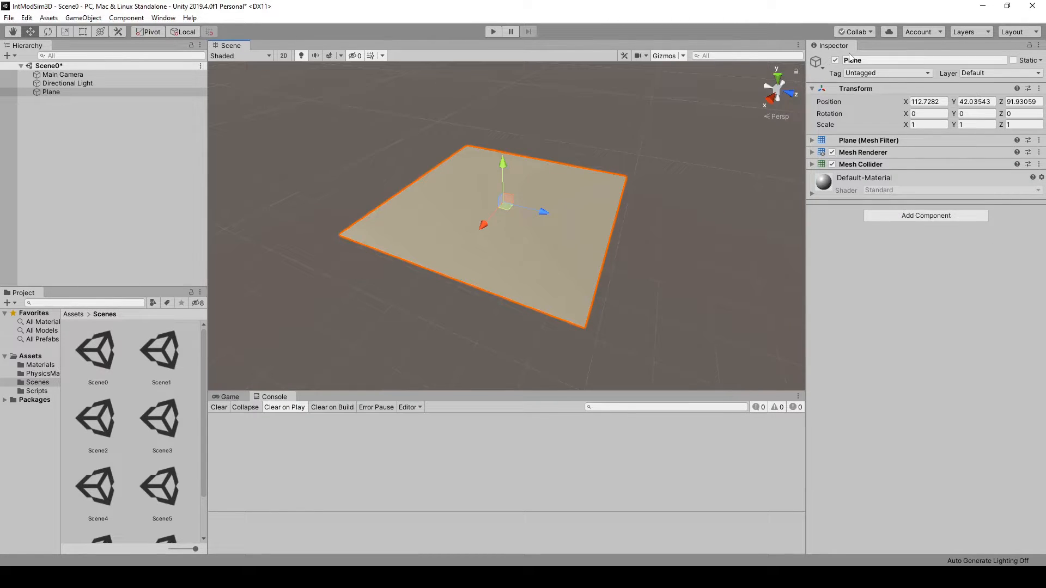
click(813, 89)
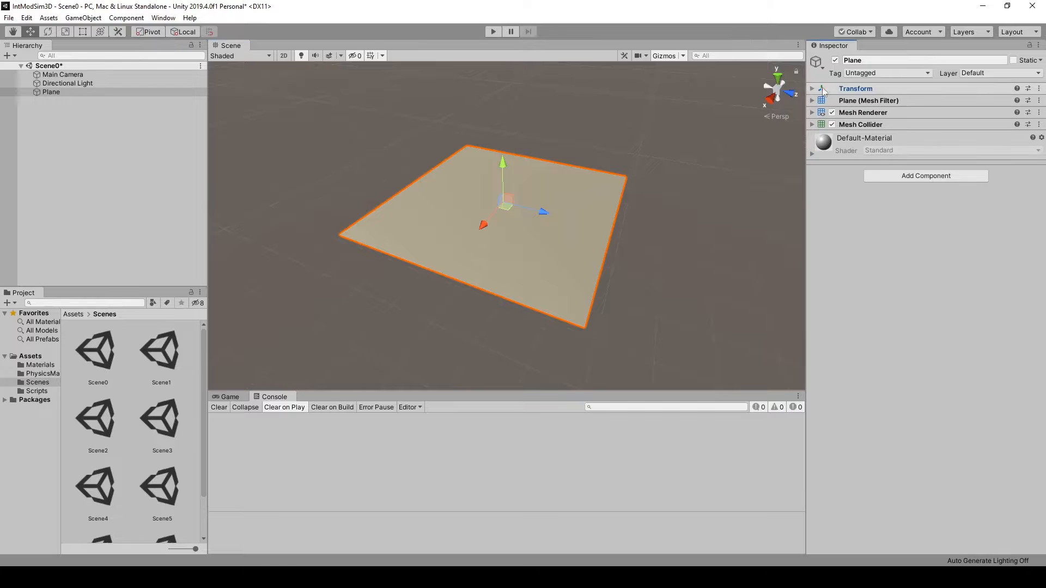
click(53, 85)
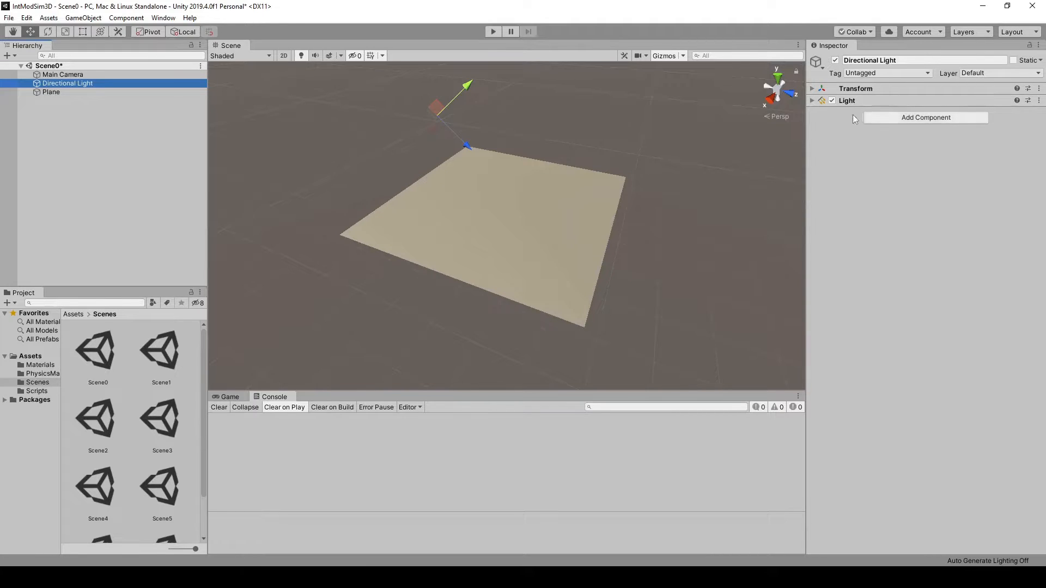
click(813, 101)
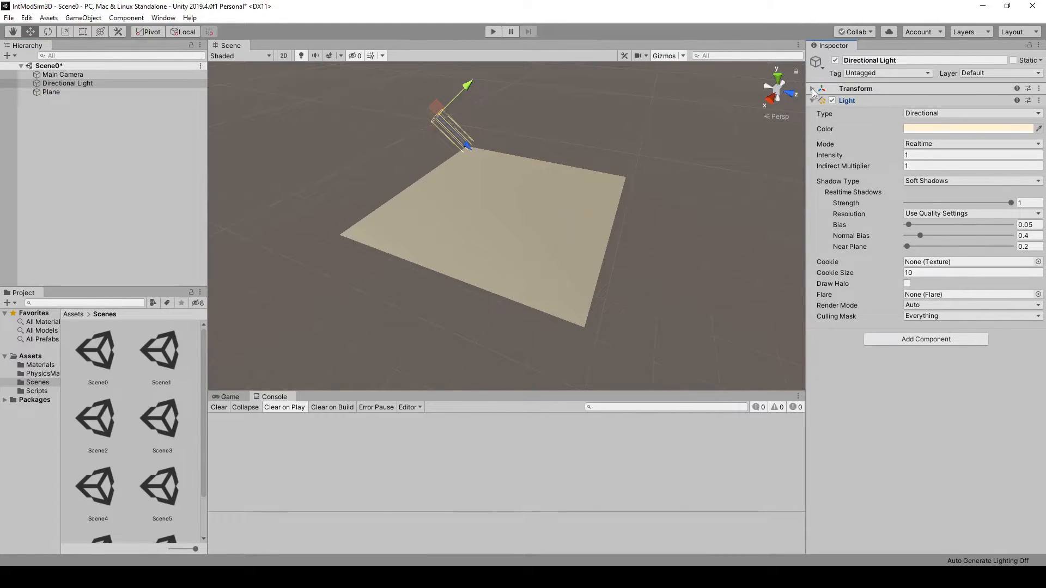
click(812, 89)
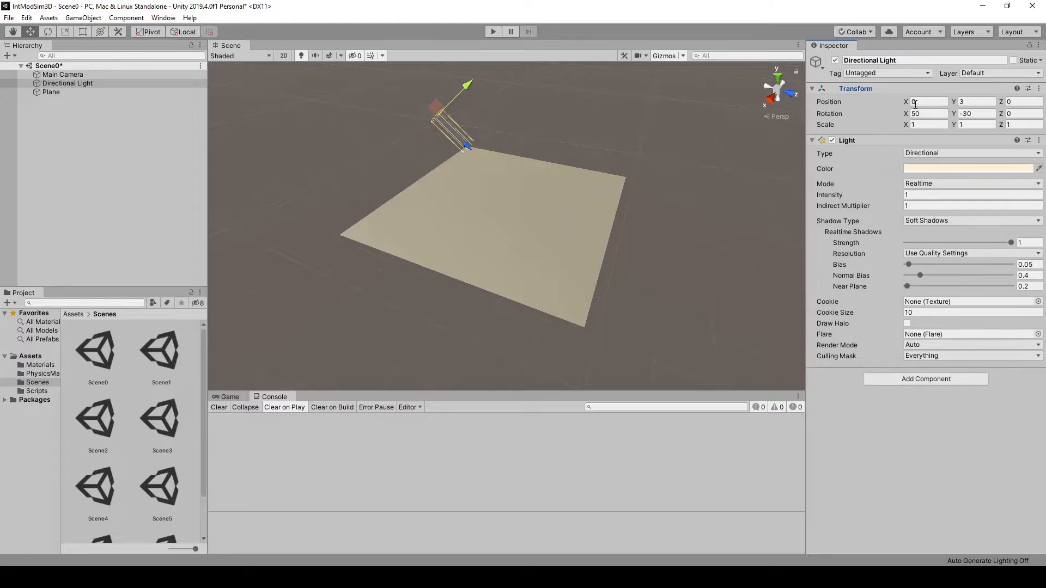
click(55, 92)
click(962, 112)
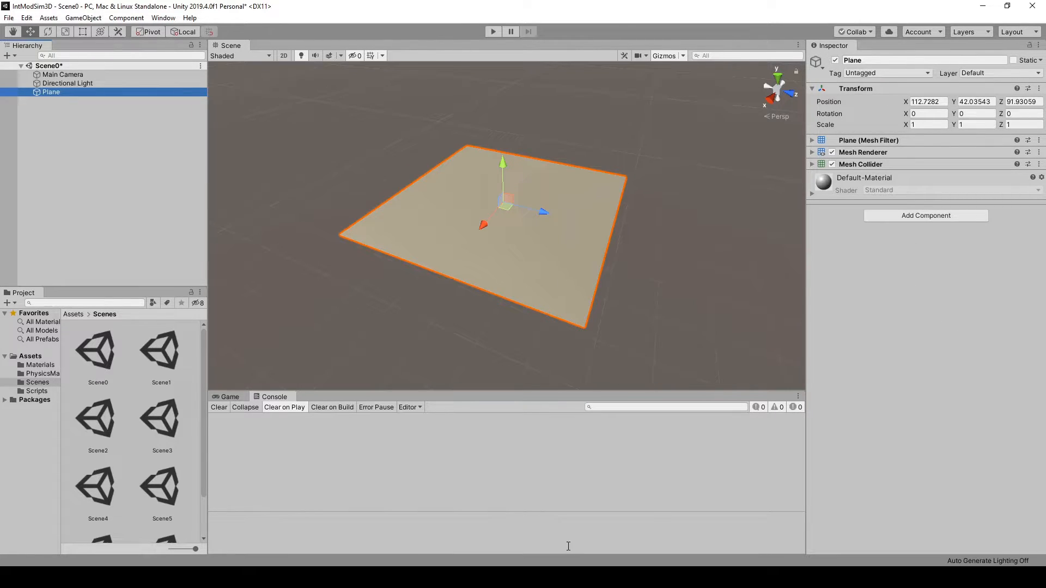
Step: Show the Game view and move the Main Camera down along its vertical axis to Y -37.8
click(240, 395)
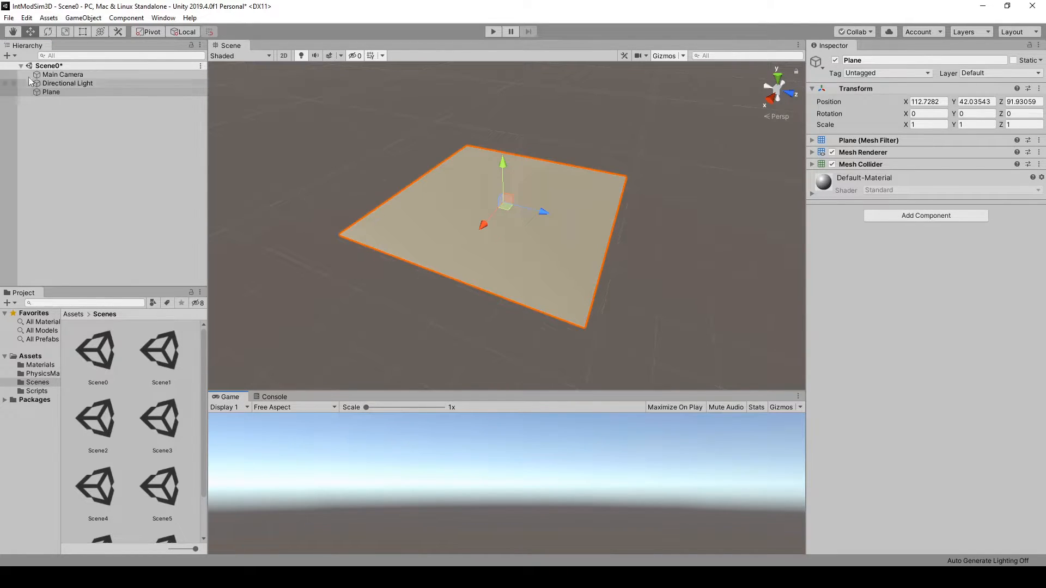
click(53, 75)
double_click(59, 76)
scroll(516, 233, down, 15)
right_drag(676, 342, 464, 145)
drag(423, 77, 432, 129)
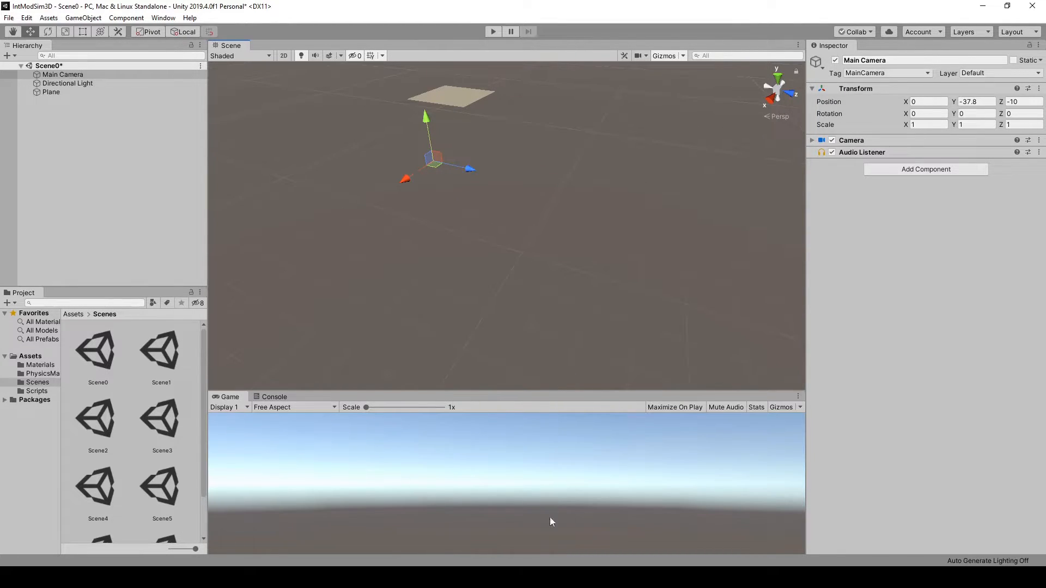
Step: Show the Console in place of the Game view and enlarge its area
drag(495, 391, 523, 412)
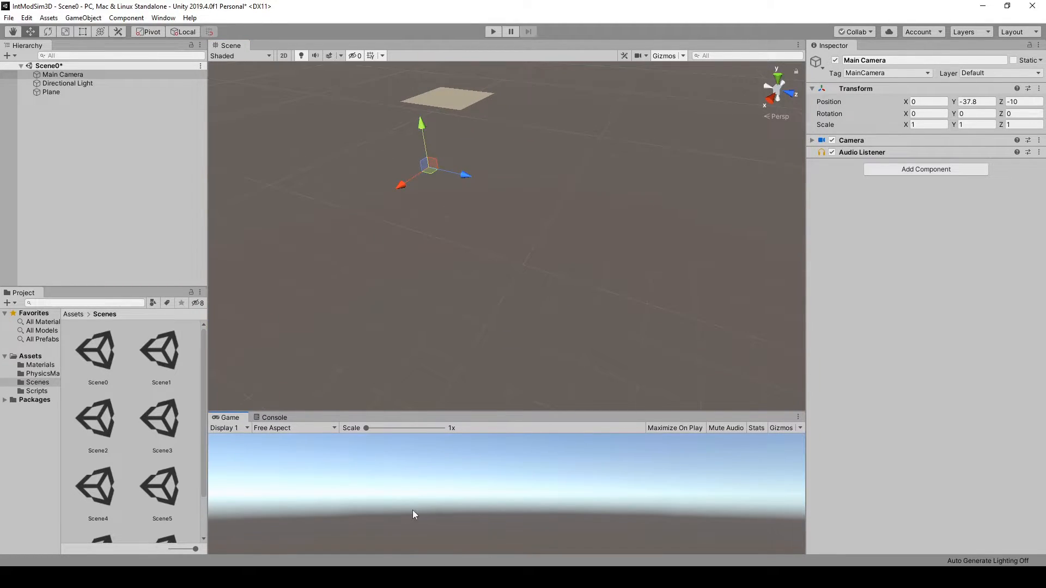
click(275, 418)
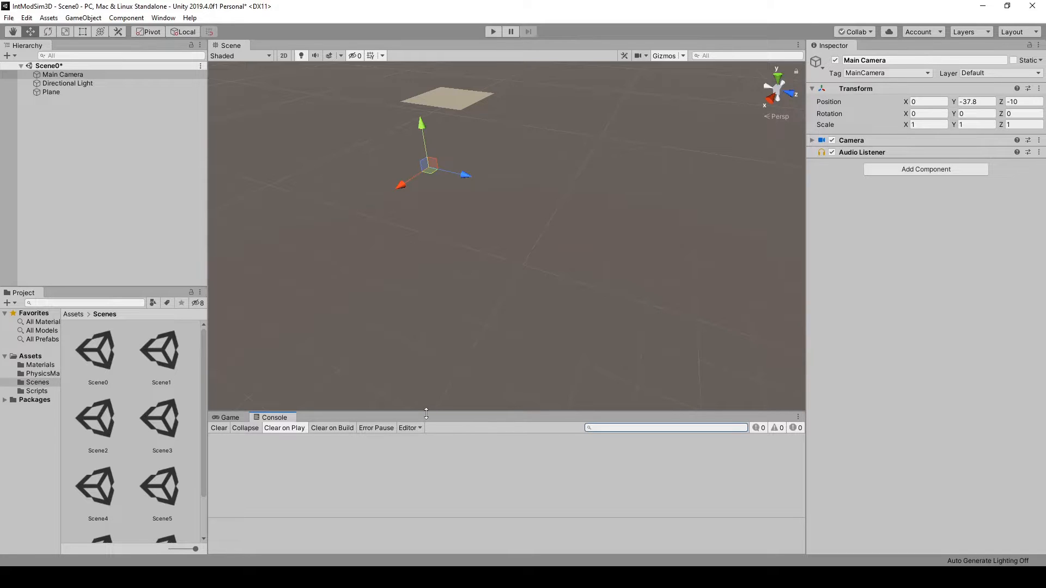
drag(425, 411, 439, 371)
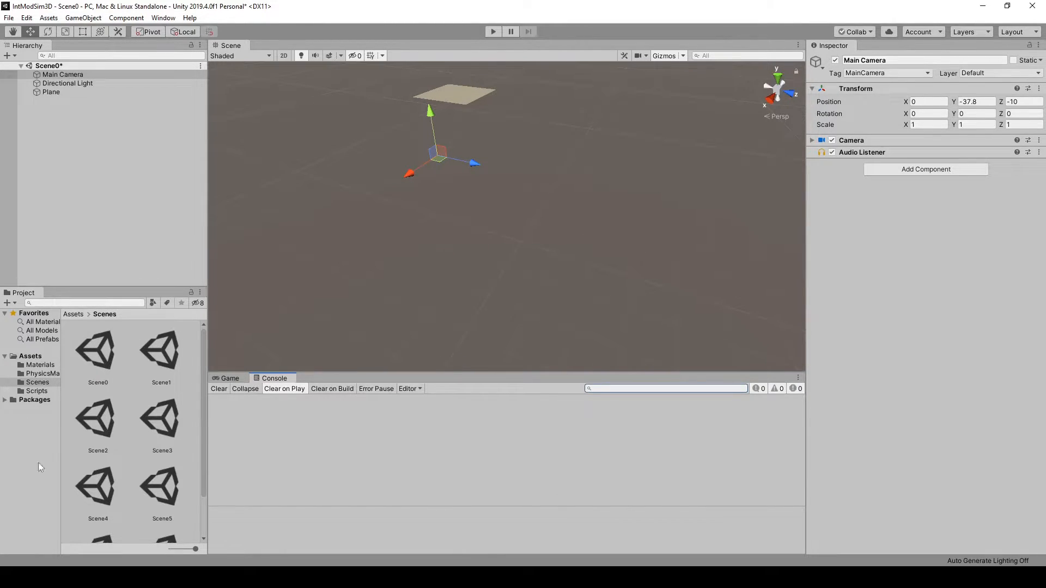
Step: Look through the project's Assets subfolders: Scripts, Scenes, PhysicsMaterial and Materials, and return to the Assets root
click(25, 357)
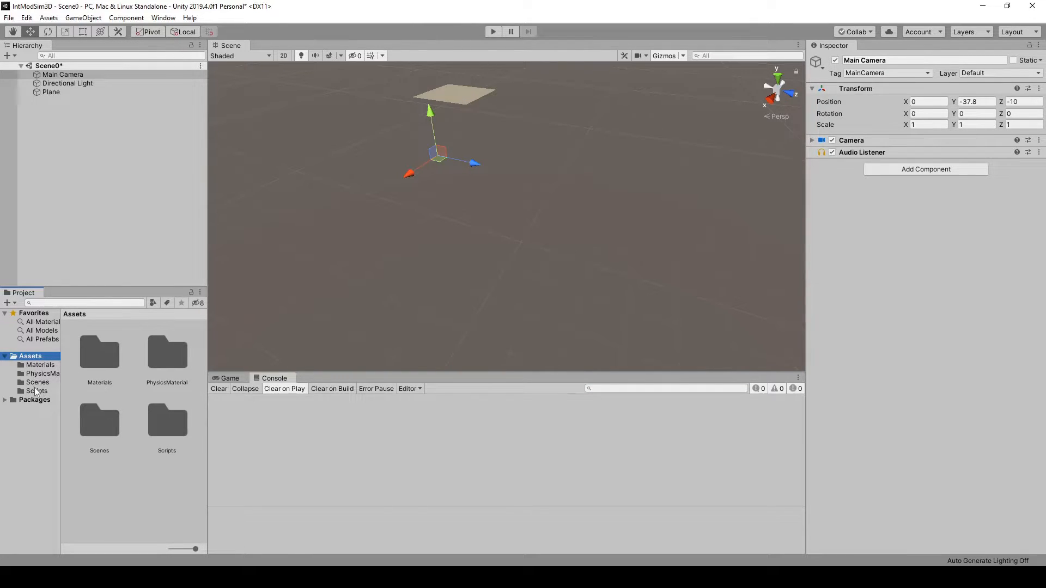
click(36, 390)
click(37, 383)
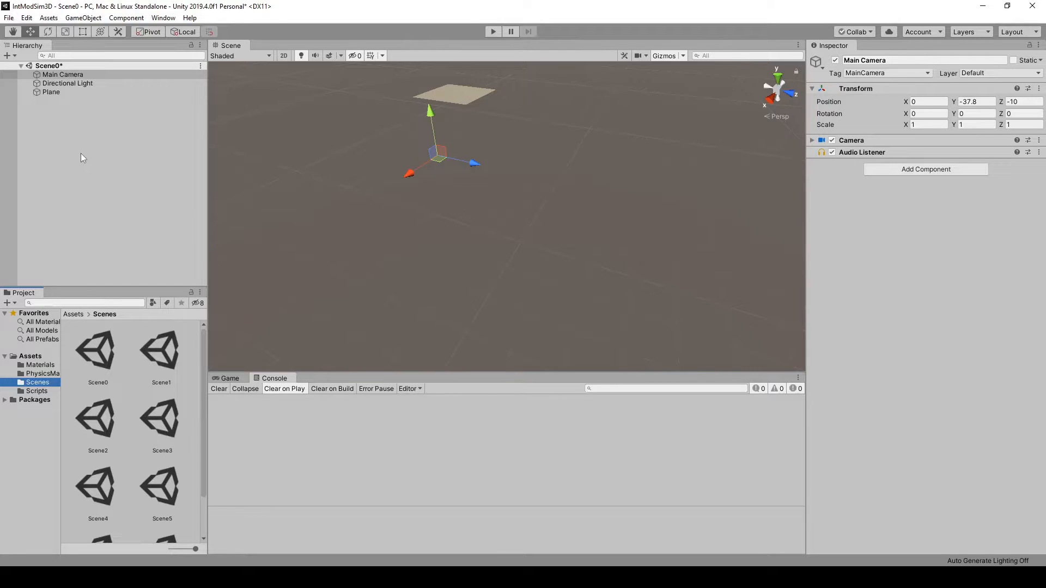
scroll(132, 449, down, 3)
scroll(143, 435, up, 3)
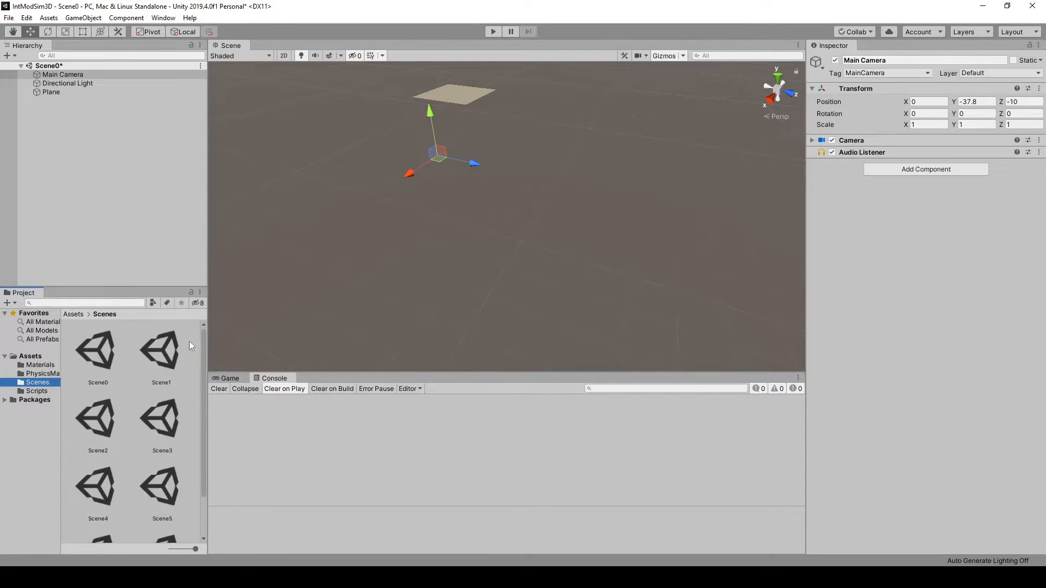
click(36, 391)
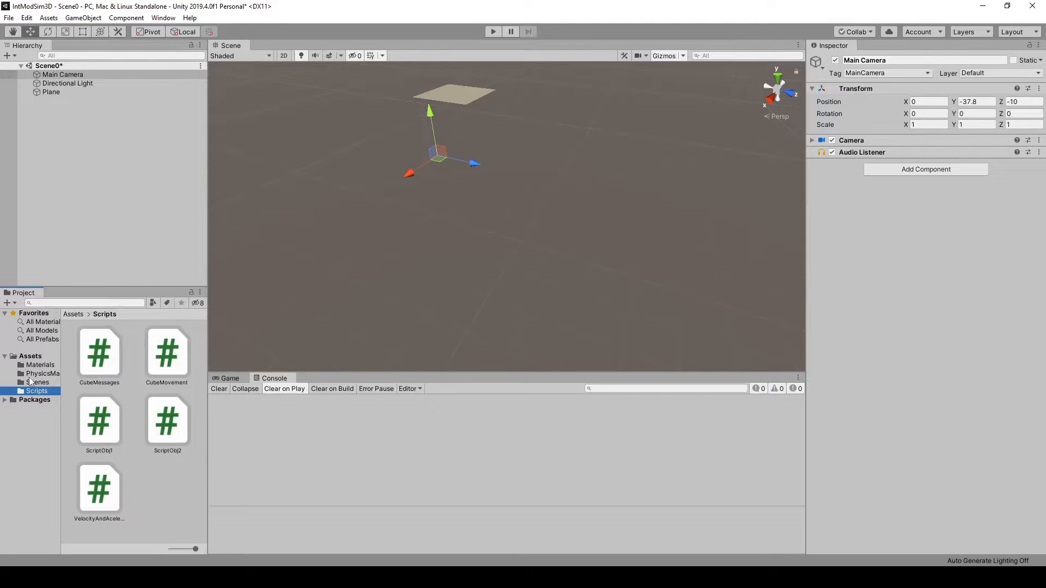
click(42, 374)
click(39, 366)
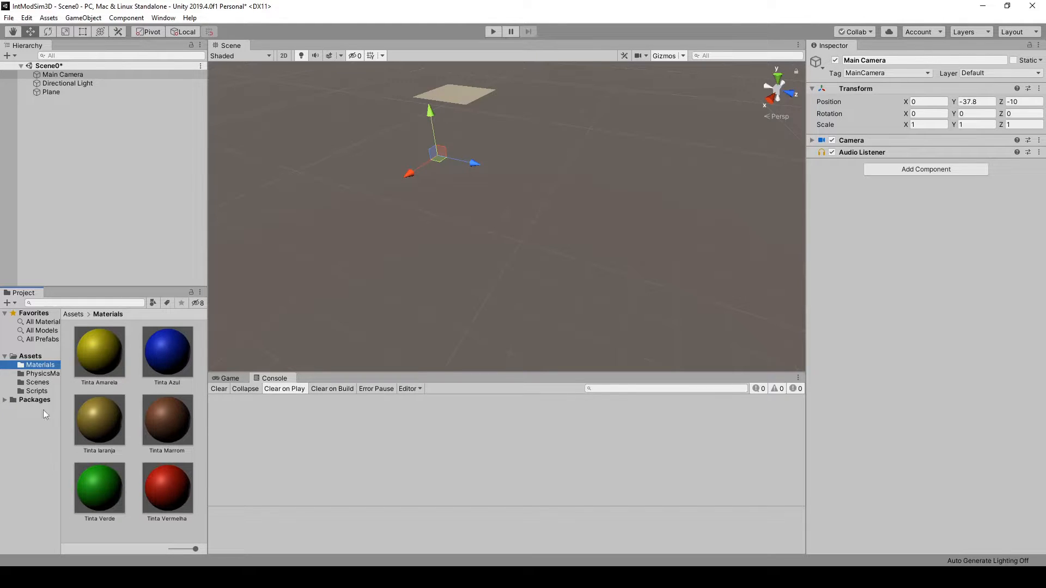
click(34, 357)
Step: Restore the Scene view's larger height by lowering its boundary with the Console
middle_drag(543, 174, 564, 212)
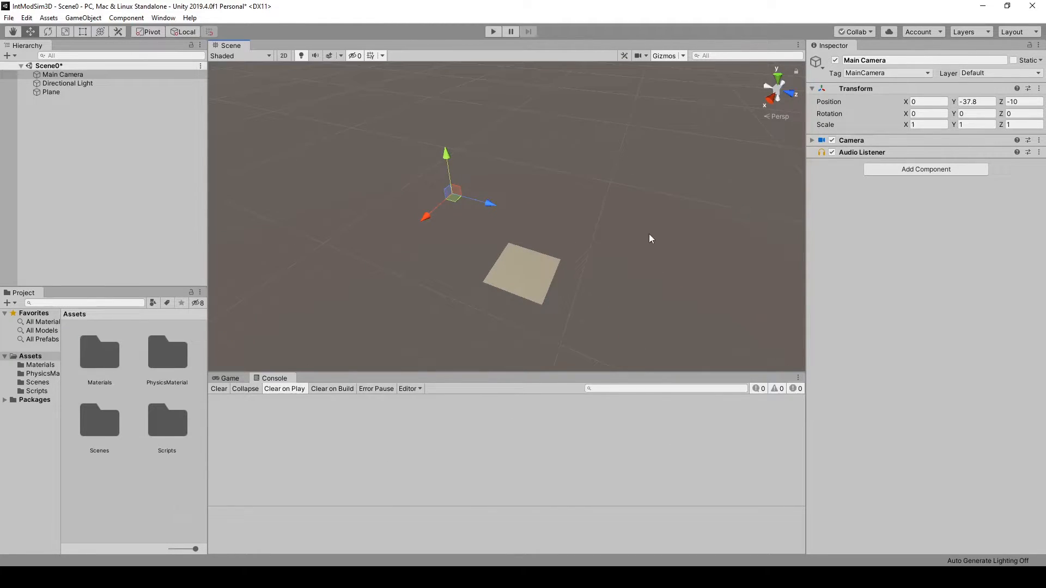
drag(229, 47, 346, 140)
drag(67, 7, 234, 63)
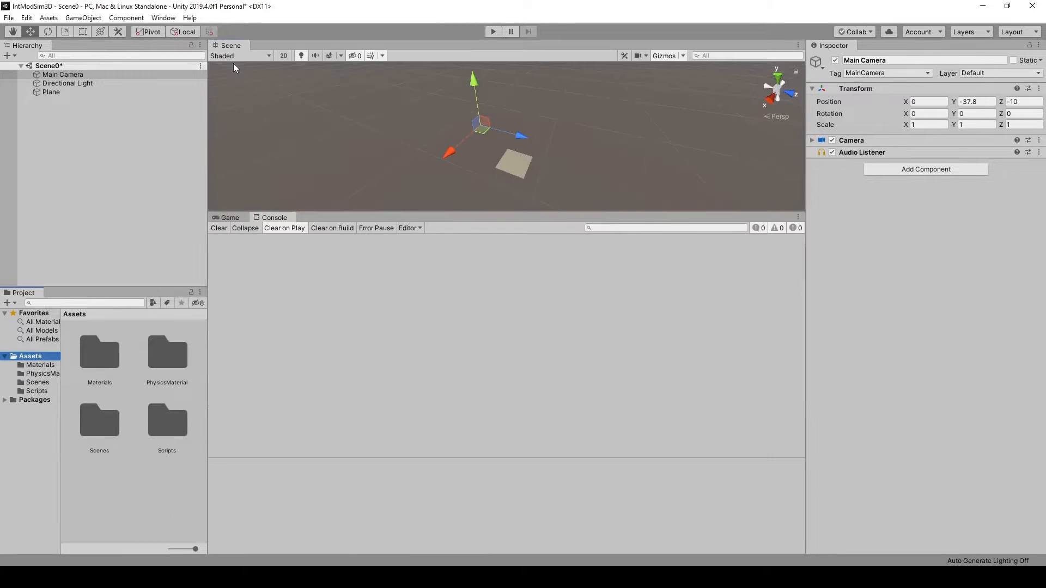
drag(485, 210, 497, 371)
scroll(543, 299, up, 3)
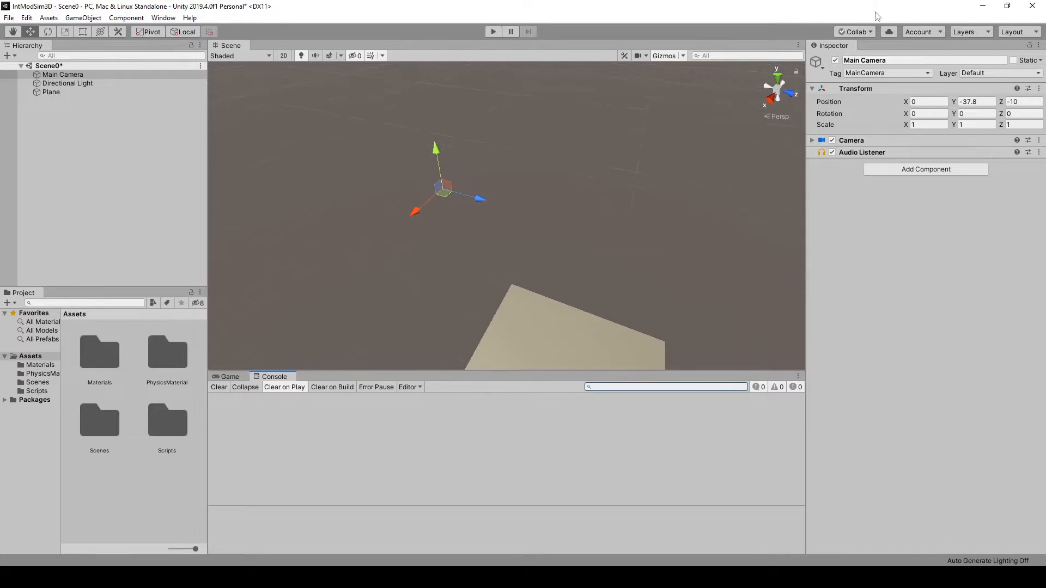
Step: Compare the custom smartphone, custom central, Default and custom personal editor layouts by applying each in turn
click(1035, 32)
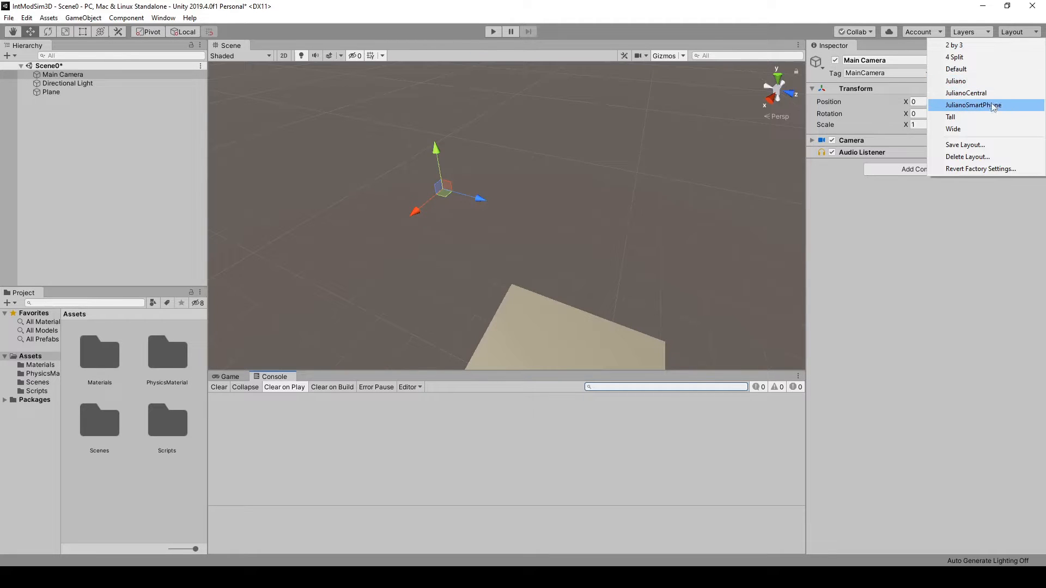
click(975, 105)
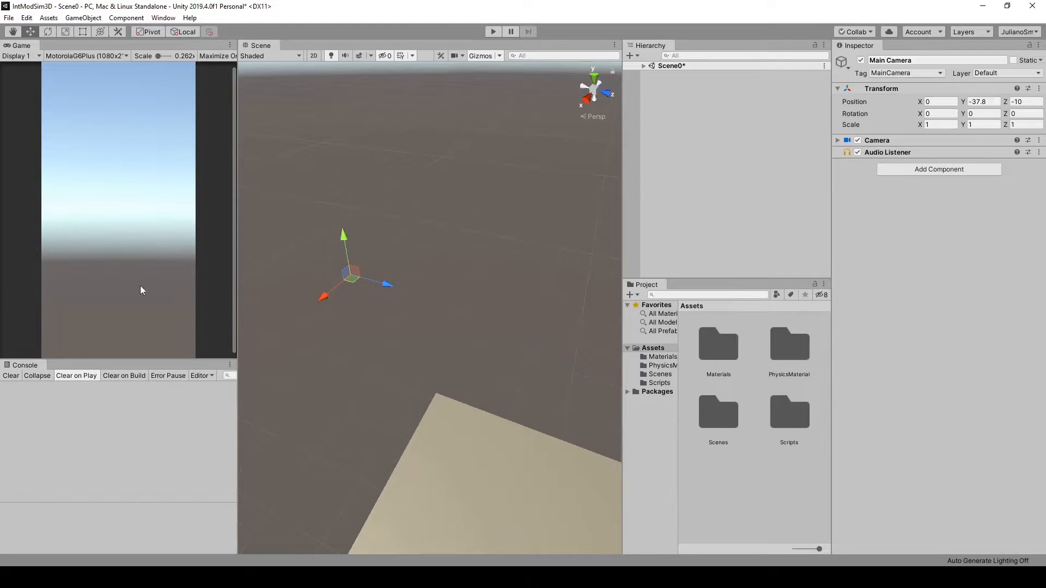
click(1019, 32)
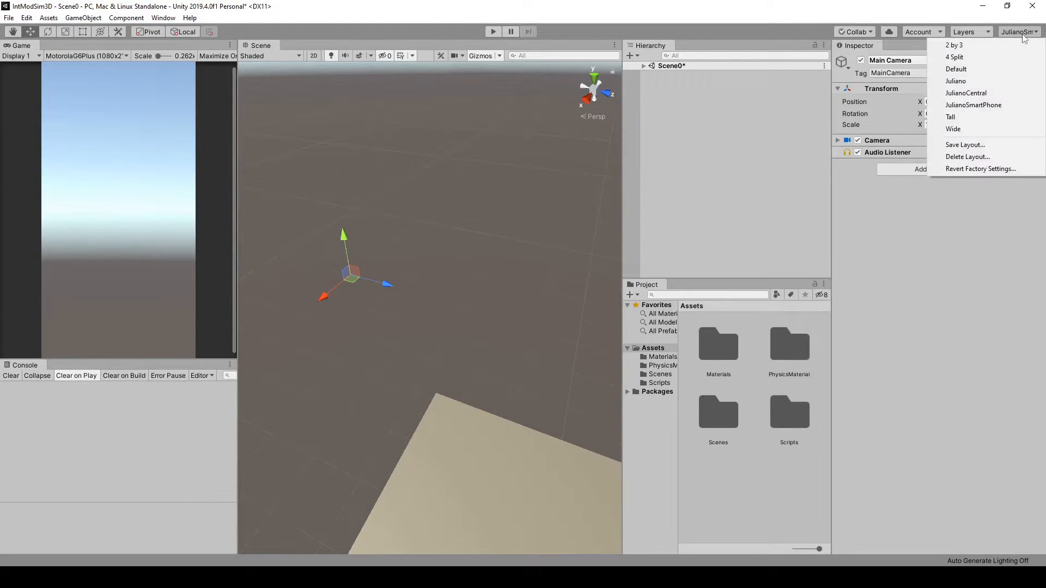
click(976, 92)
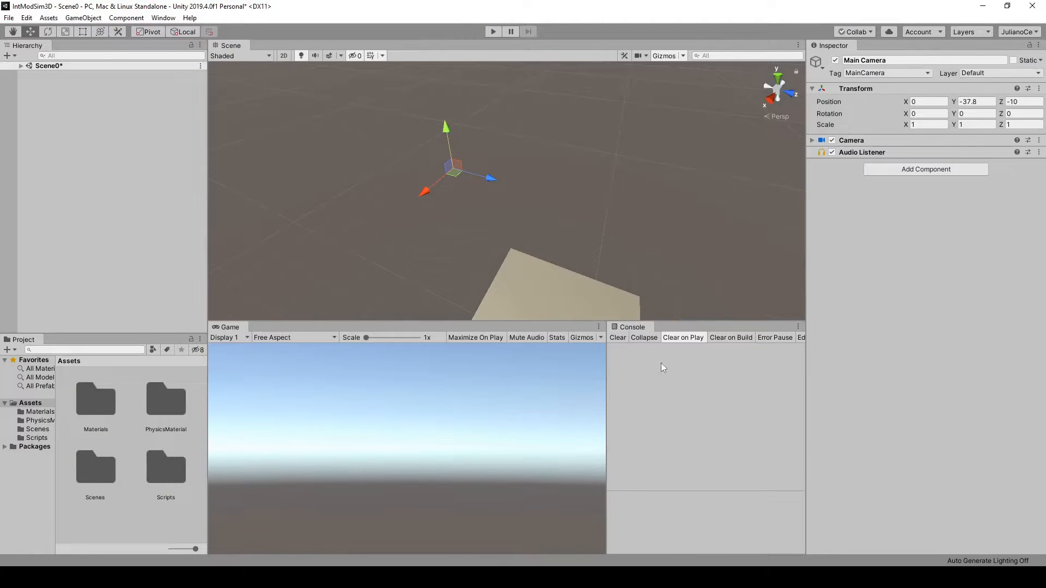
click(1019, 32)
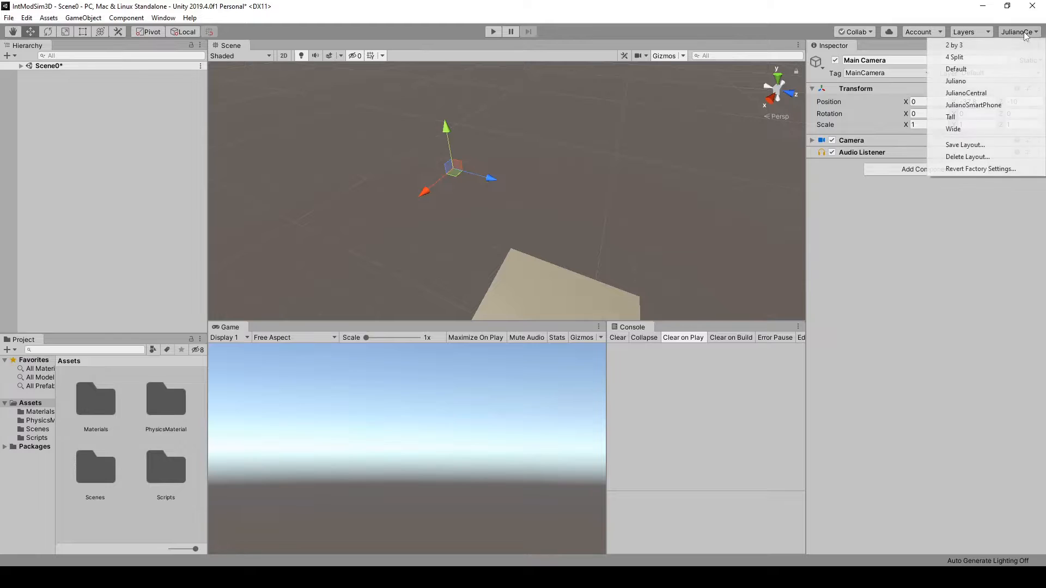
click(998, 69)
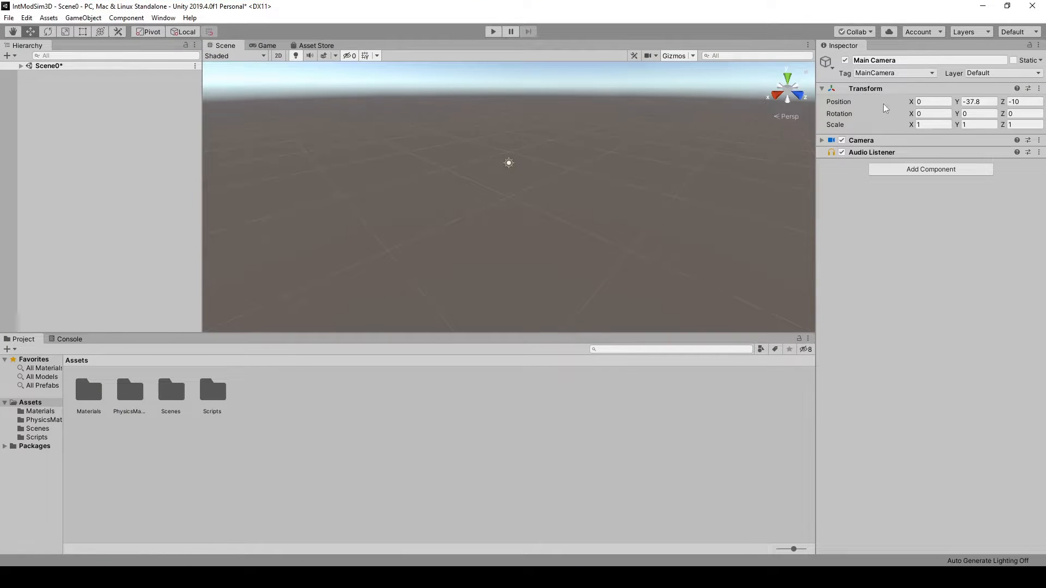
click(1030, 33)
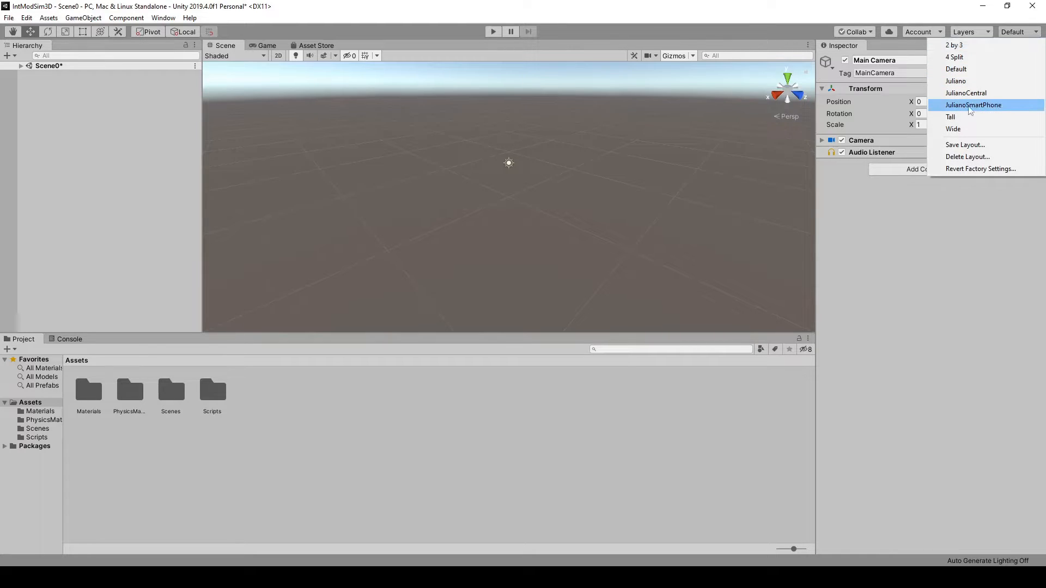
click(972, 82)
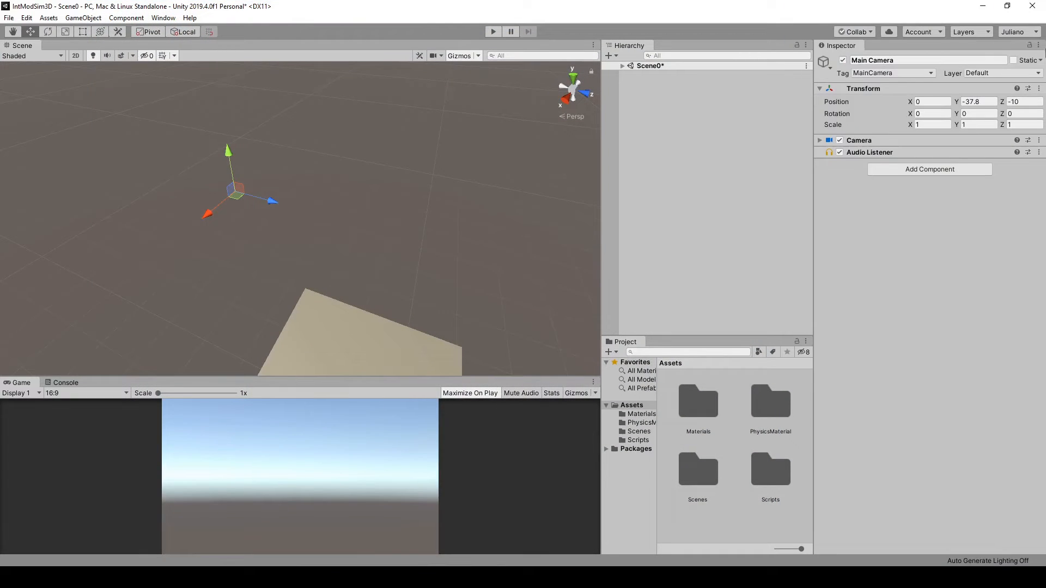
Step: Apply the custom central layout and dock the Console in the same group as the Game view
click(1017, 32)
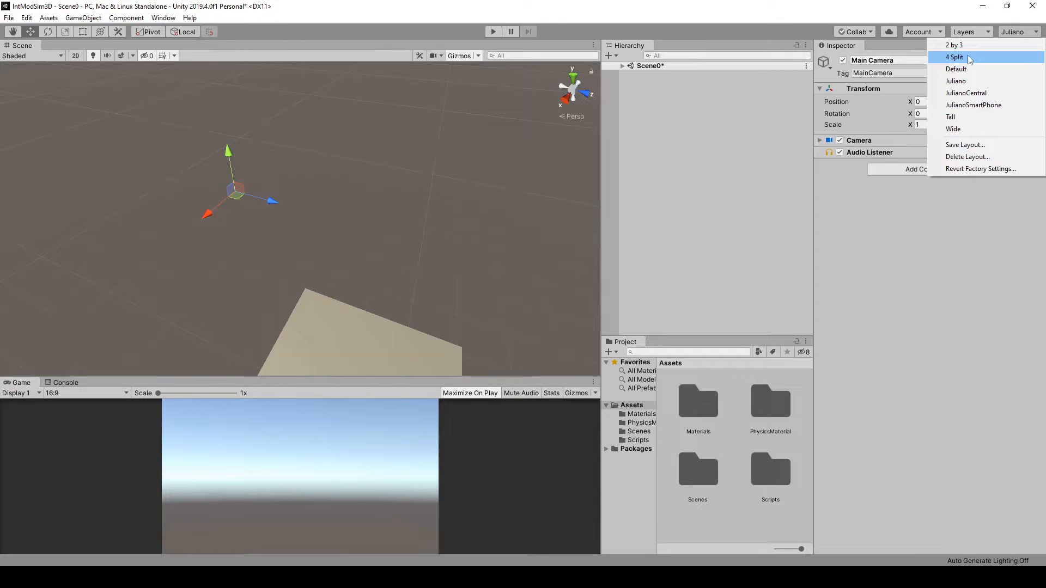
click(986, 93)
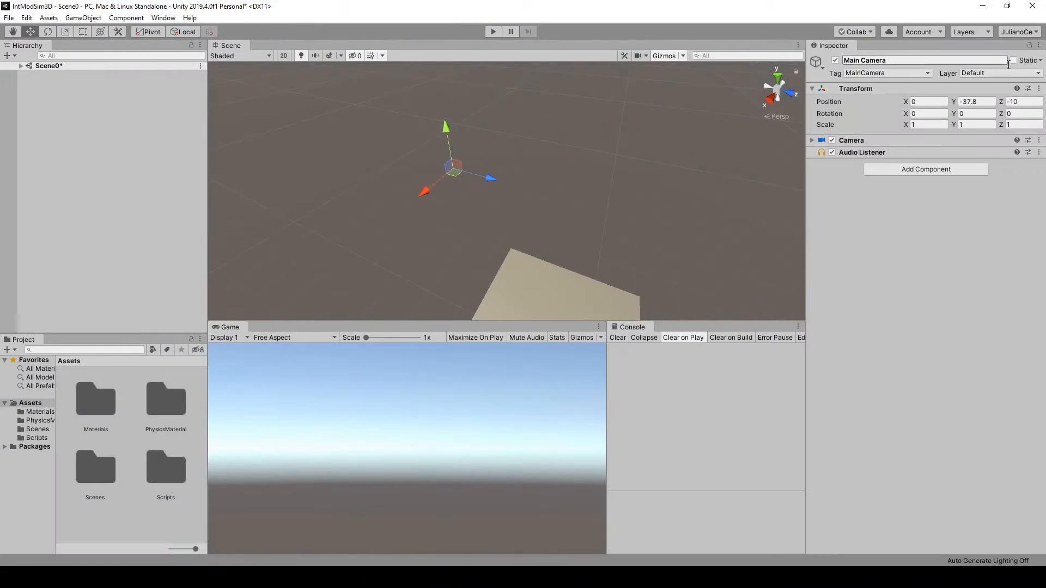
drag(648, 328, 275, 327)
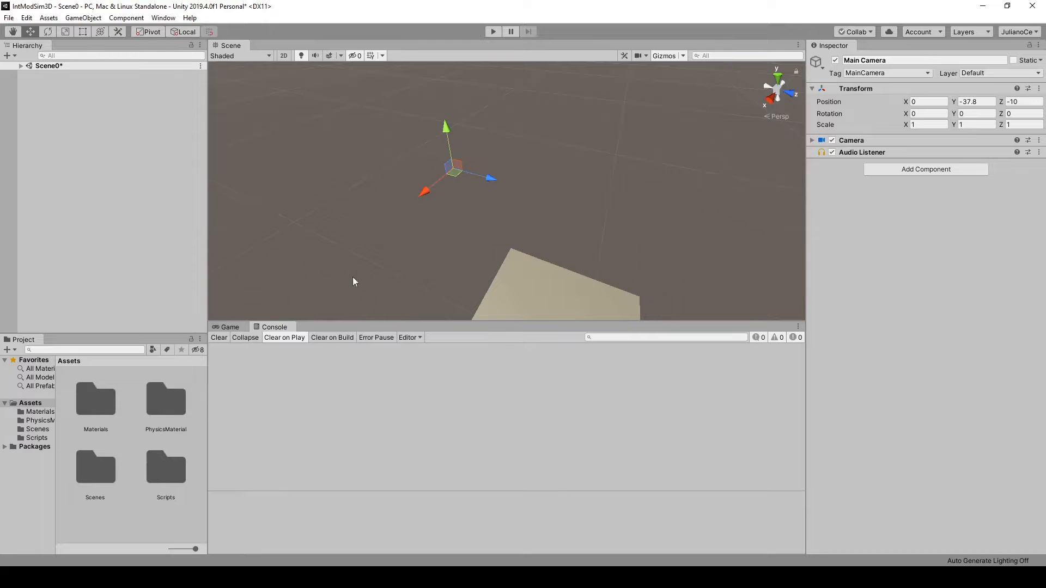
mouse_move(580, 241)
middle_down()
mouse_move(559, 227)
mouse_move(577, 227)
middle_up()
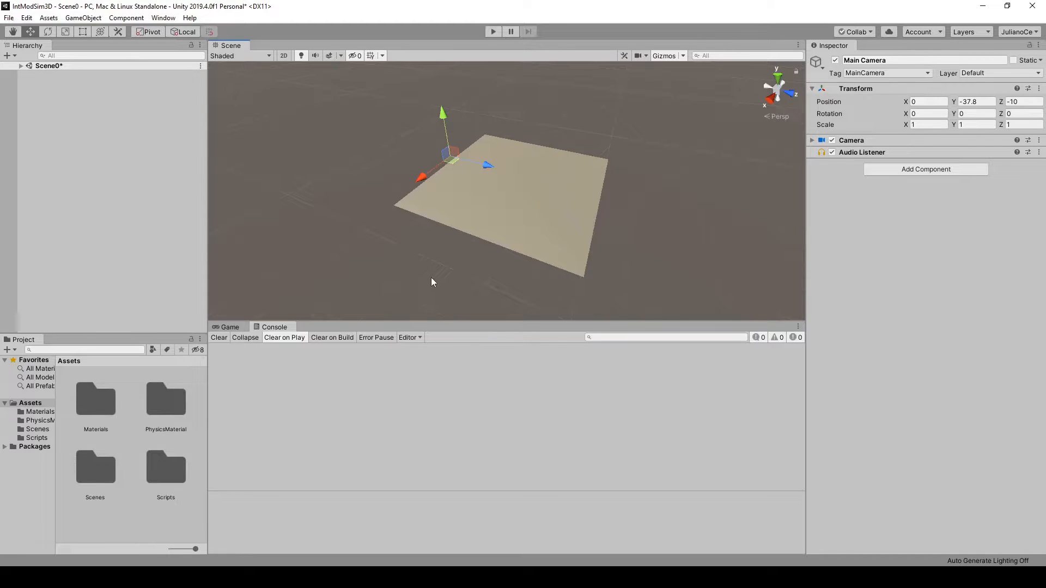
Step: Examine which asset types can be created in the project's Assets root folder, including Scene, without creating one
click(25, 406)
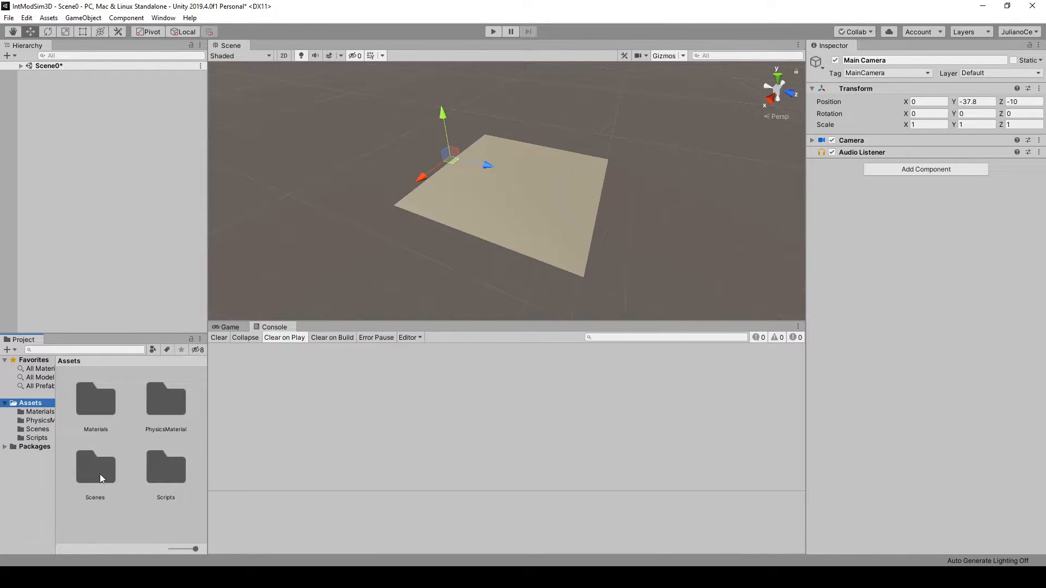
right_click(96, 518)
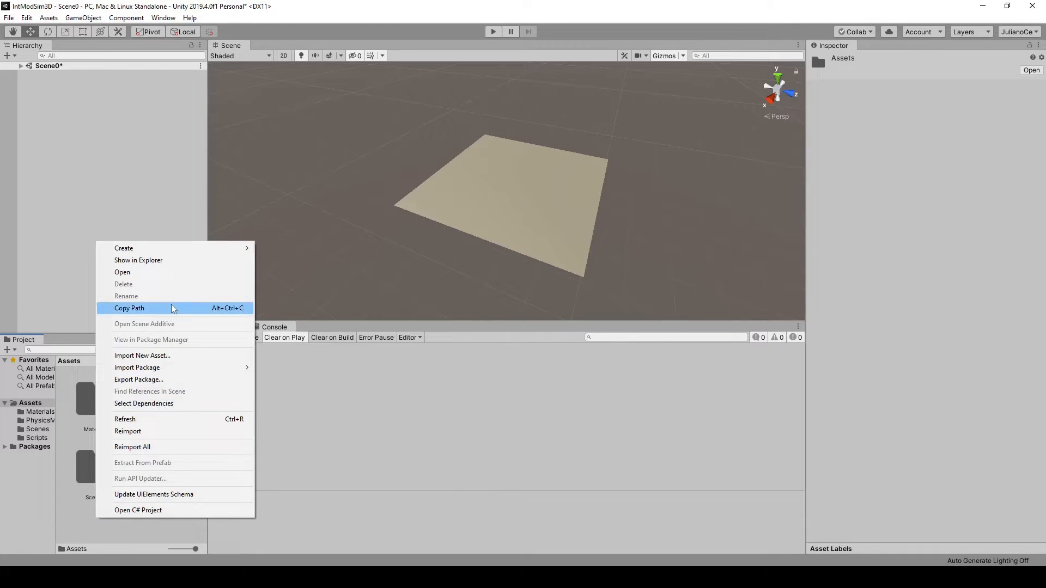
mouse_move(137, 253)
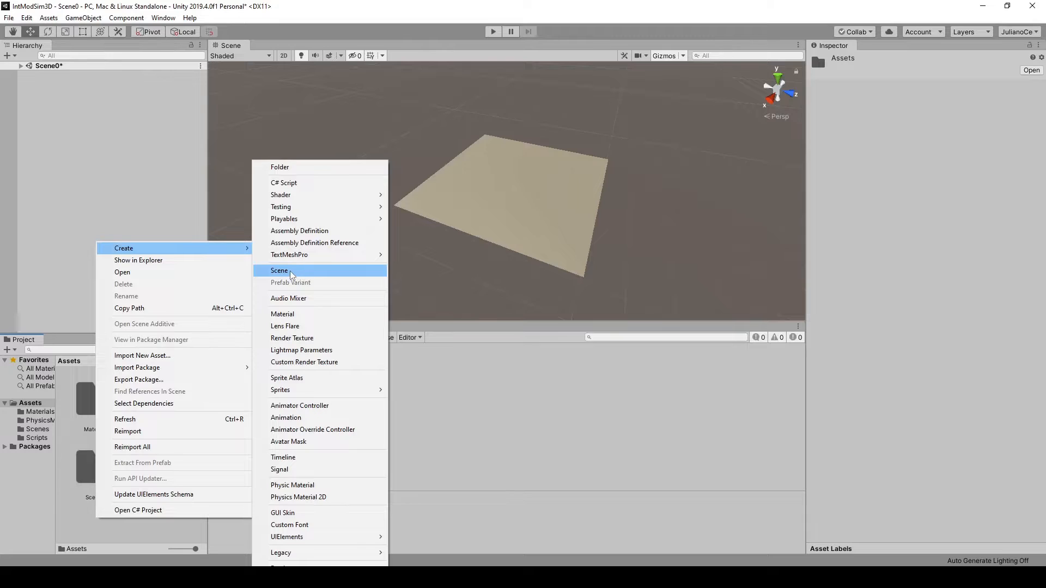
click(96, 536)
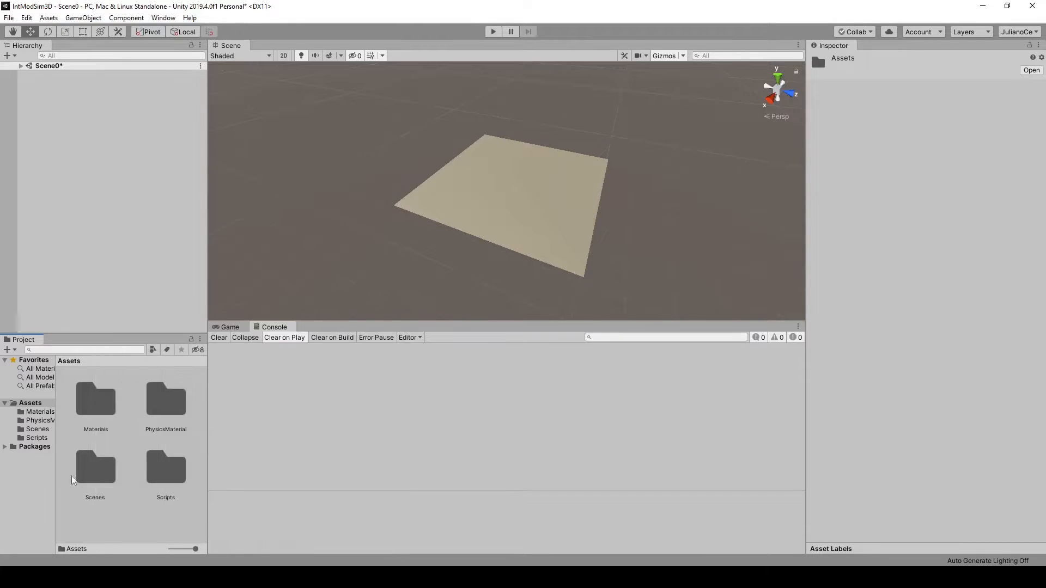
Step: Reopen Scene0 from the Scenes folder, discarding the unsaved scene changes
double_click(101, 474)
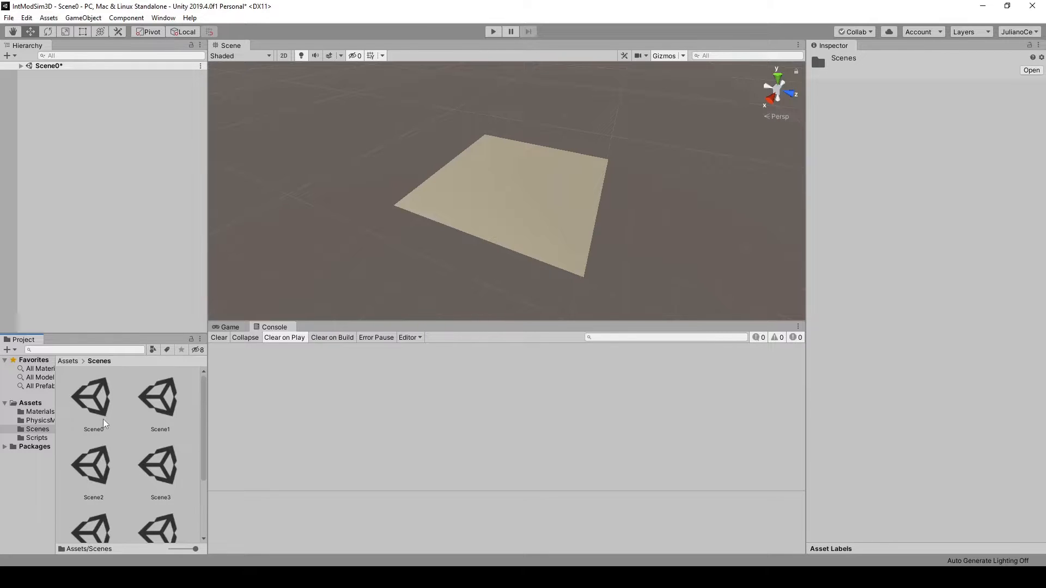
scroll(105, 422, down, 2)
scroll(147, 458, up, 2)
scroll(146, 416, down, 1)
scroll(98, 414, up, 1)
double_click(95, 413)
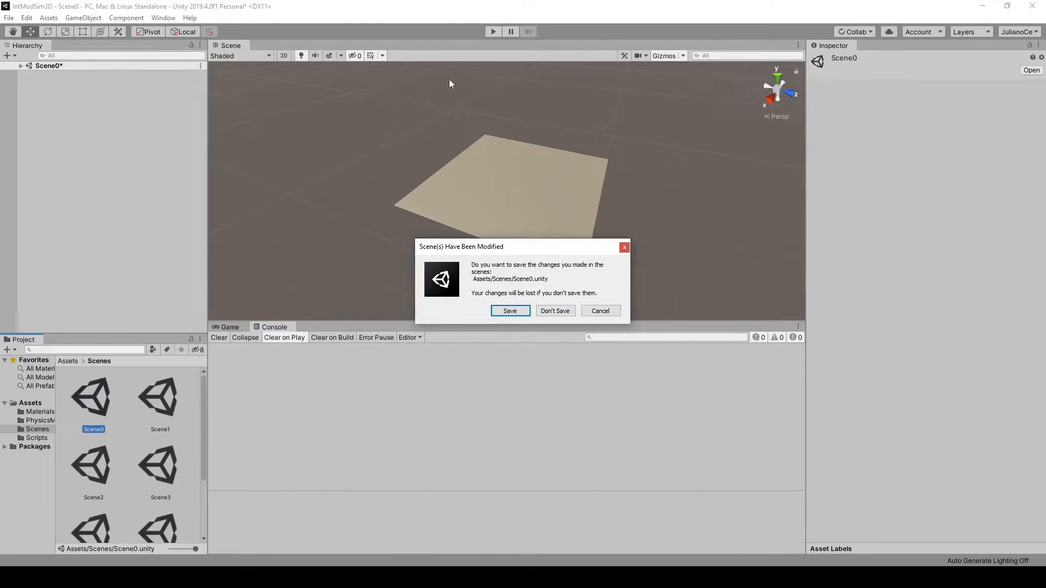
click(565, 315)
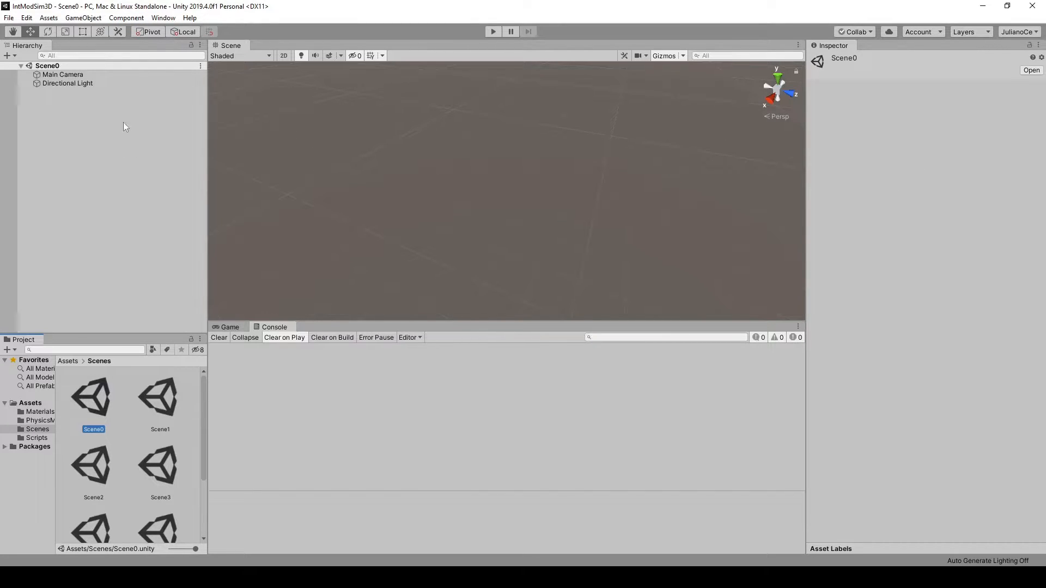
Step: Return to the Assets root and review the main Assets commands and their asset creation options
click(50, 18)
click(50, 18)
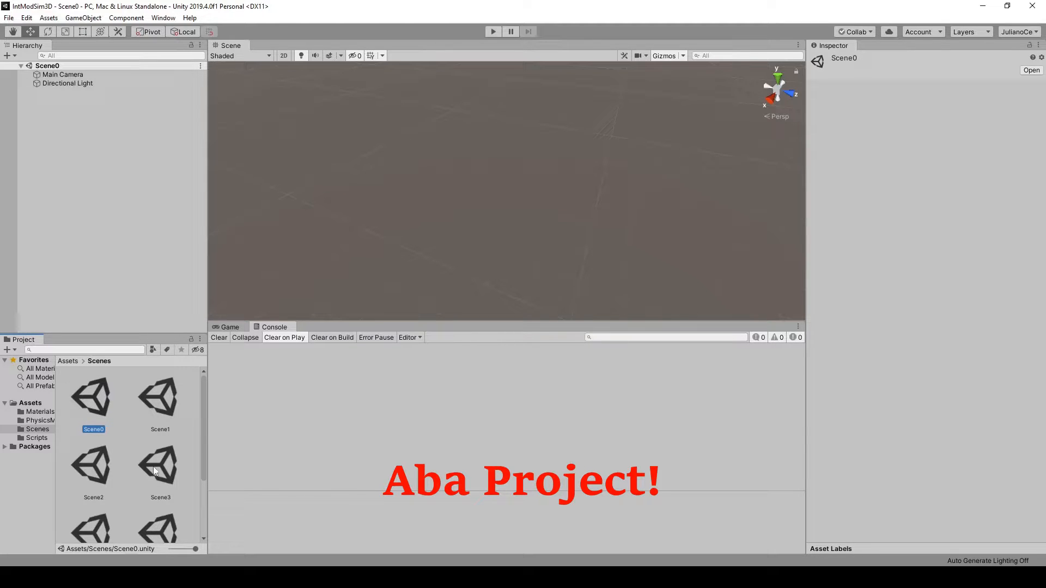
click(33, 404)
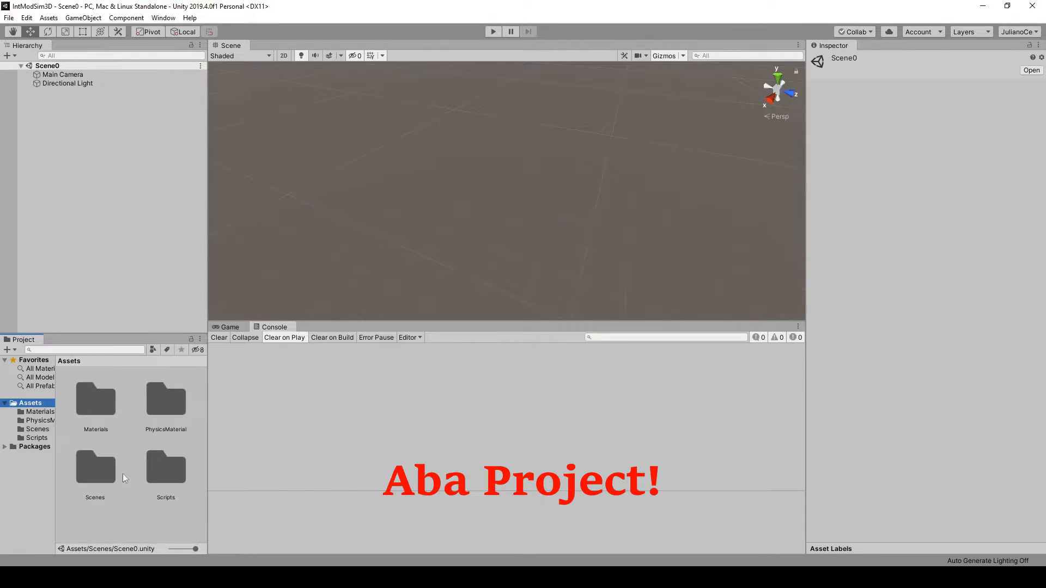
click(49, 18)
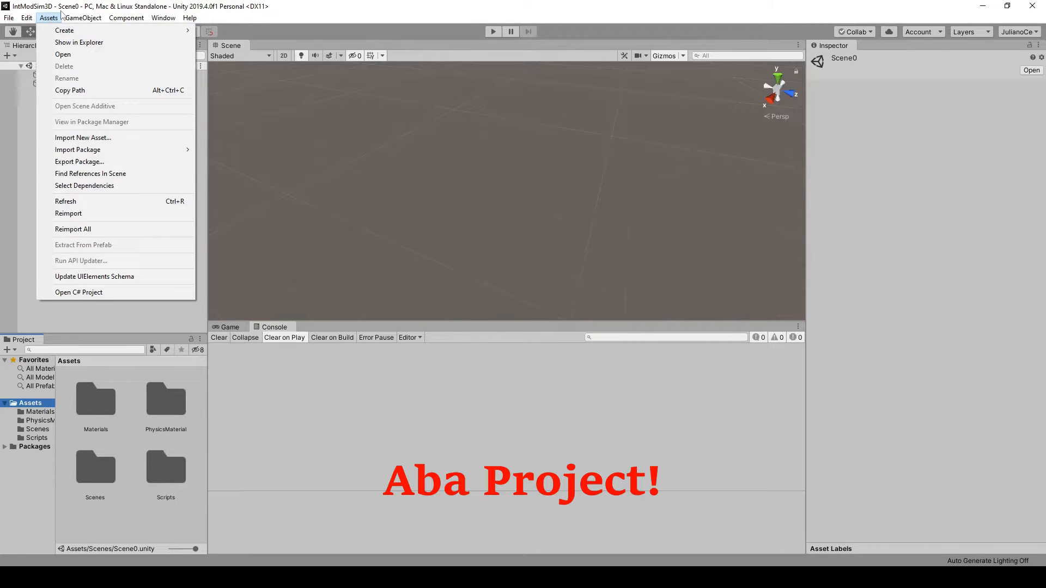
mouse_move(65, 20)
mouse_move(136, 31)
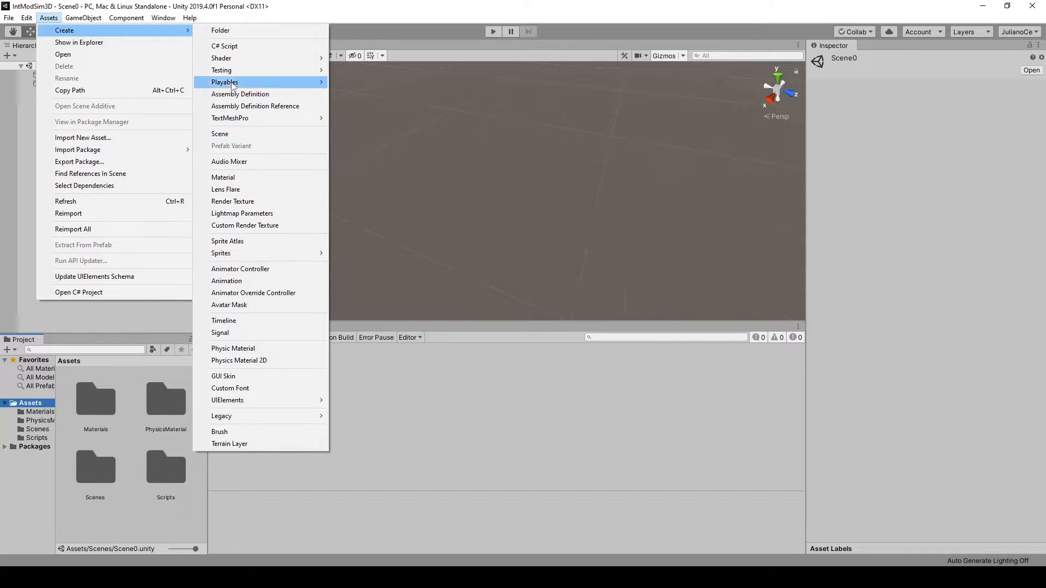
click(134, 522)
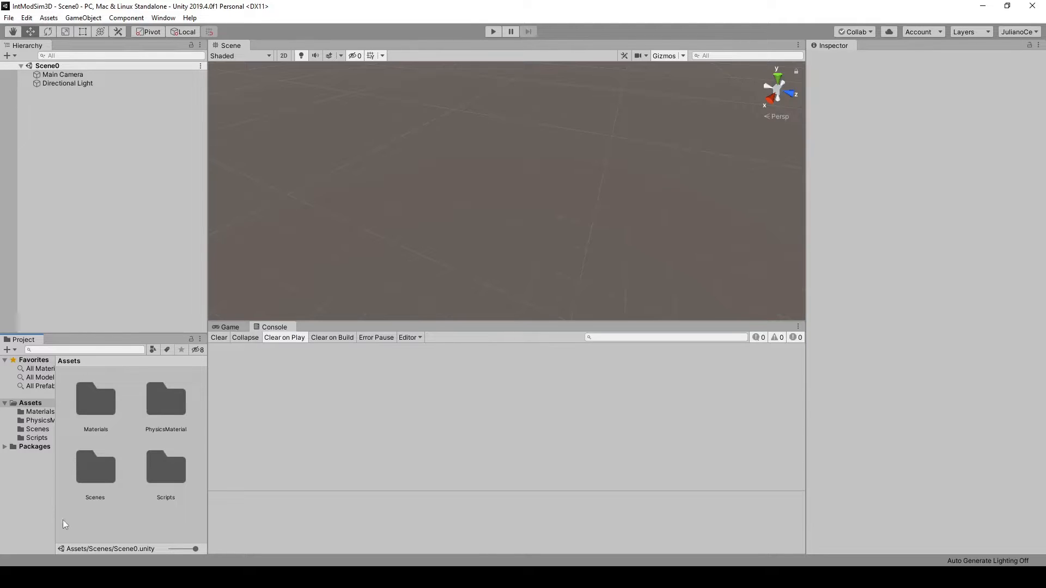
Step: Review the GameObject commands and add a 3D Cube to Scene0
click(87, 18)
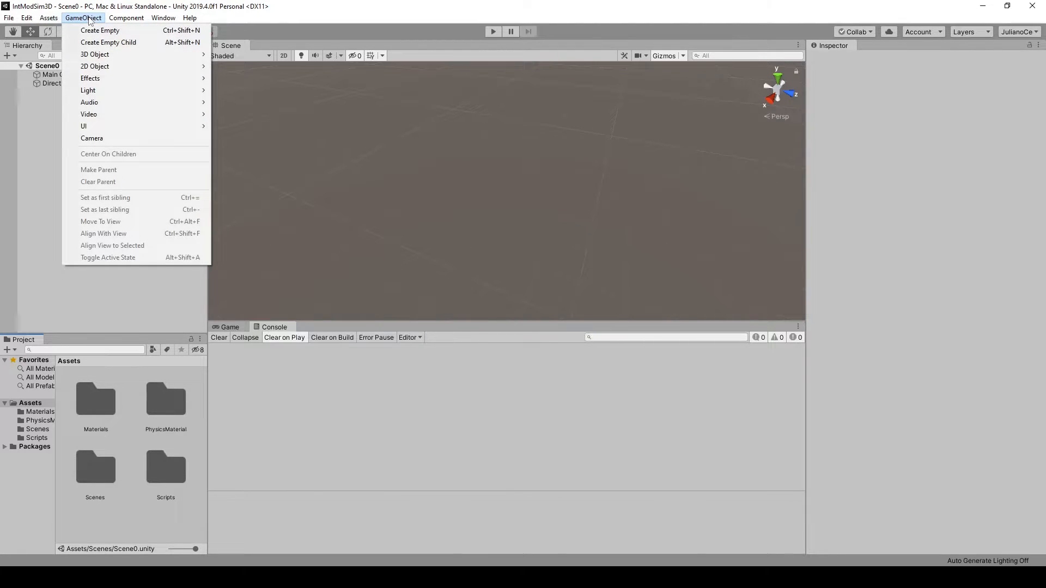
click(44, 129)
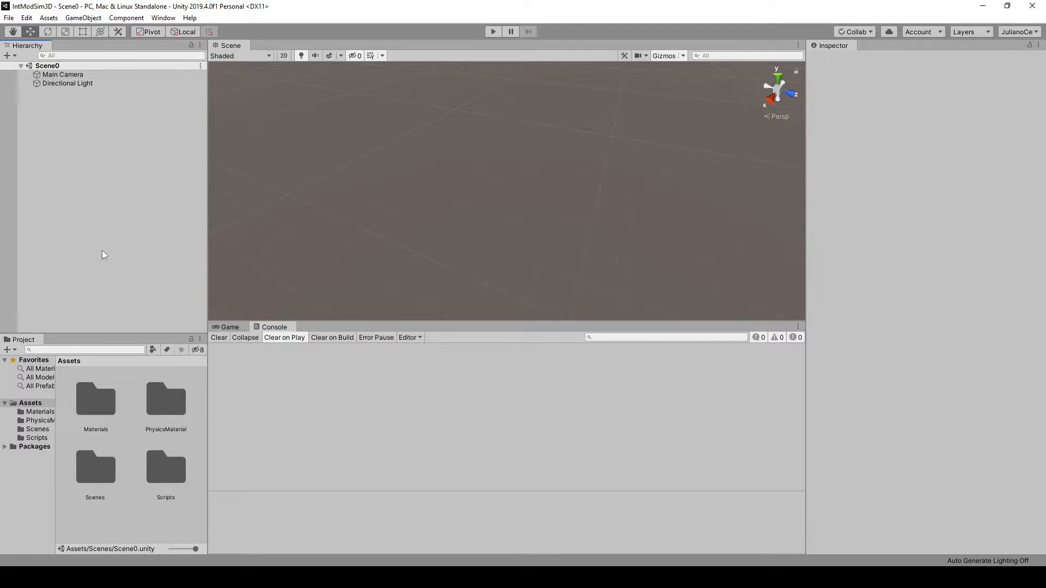
click(88, 18)
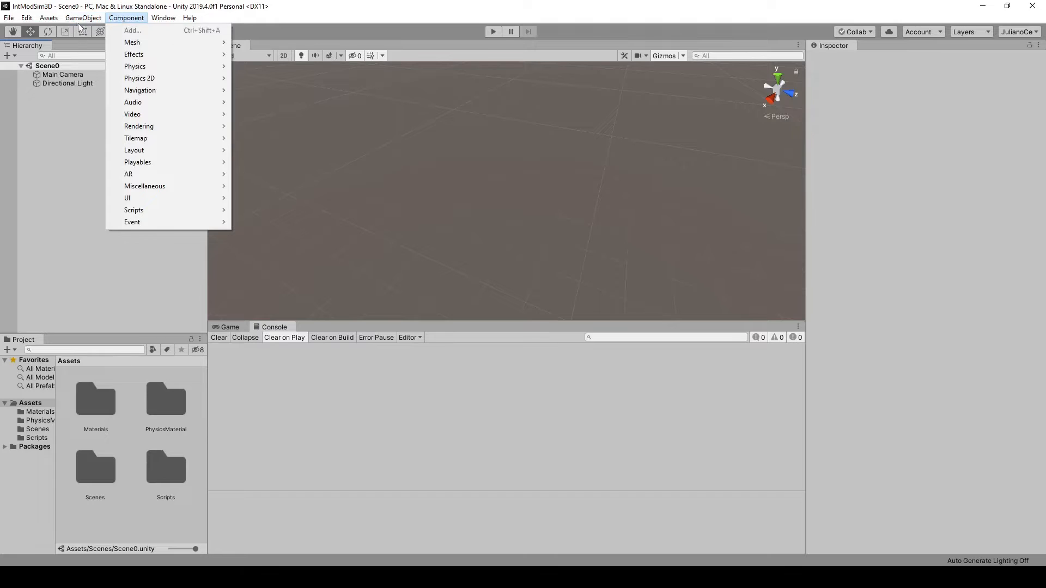
mouse_move(101, 57)
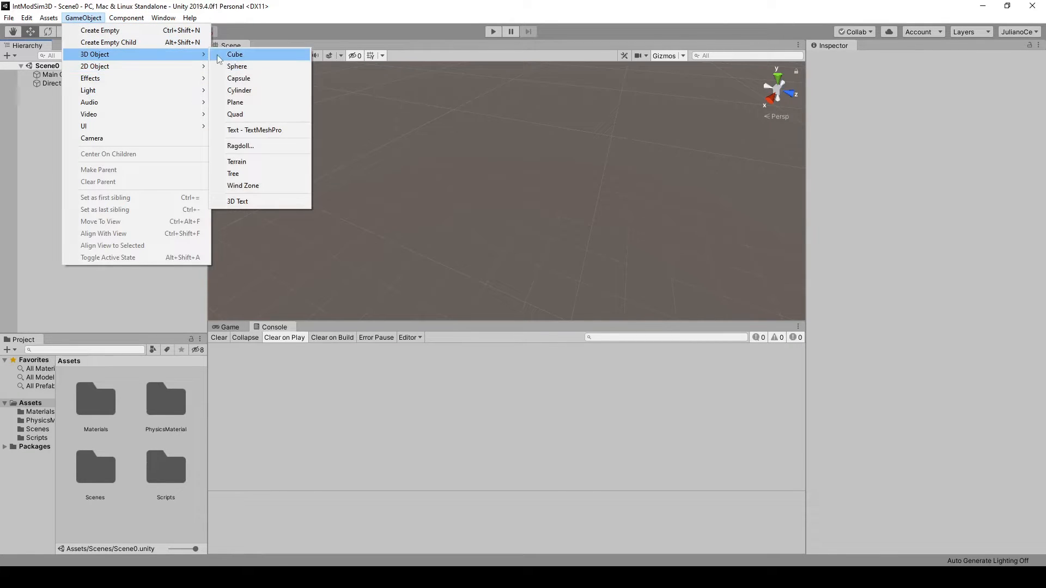
click(240, 54)
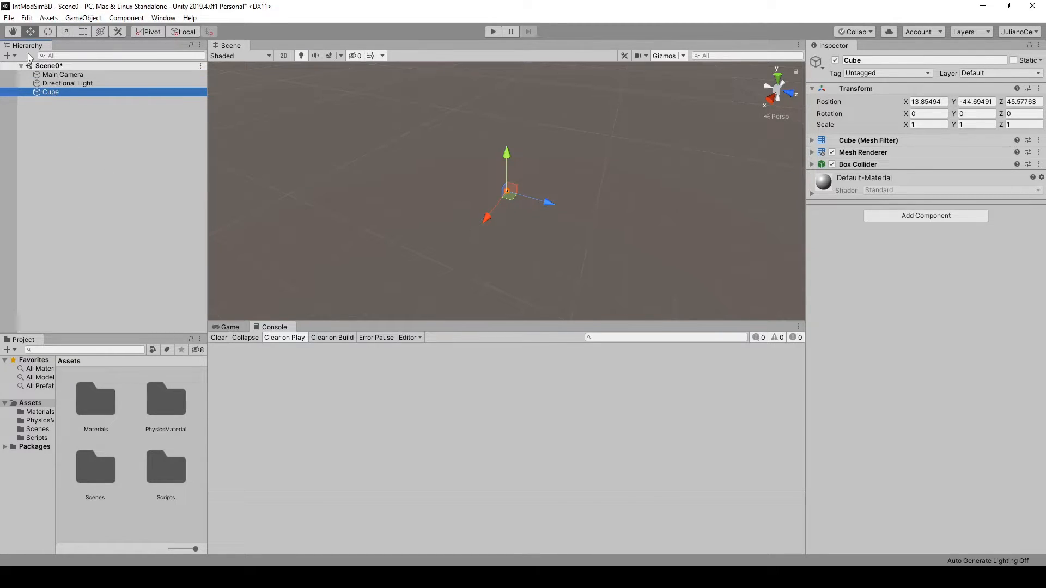
Step: Select the Cube in the scene's object list and frame it close up in the Scene view
click(527, 212)
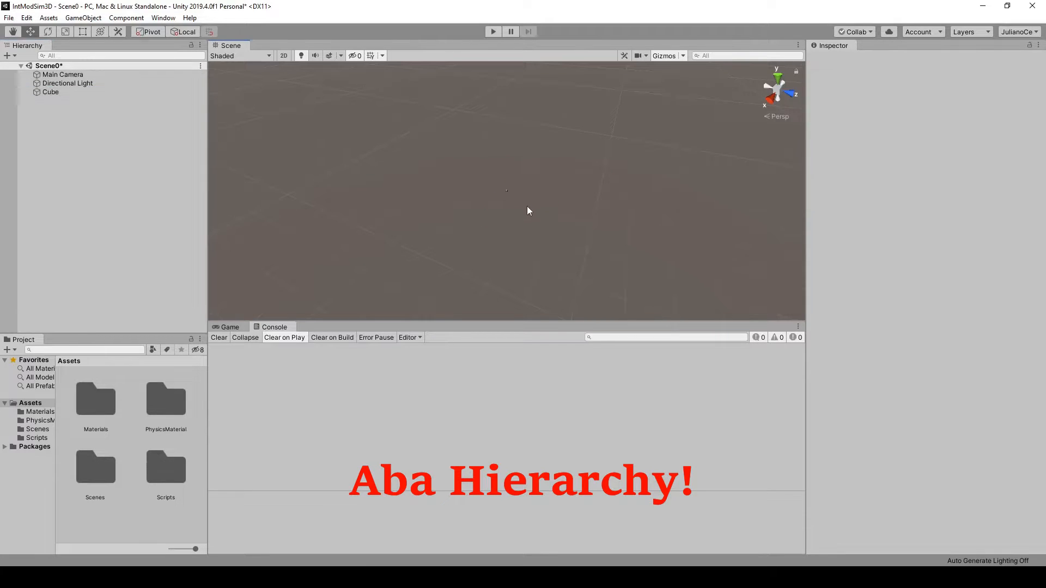
double_click(51, 93)
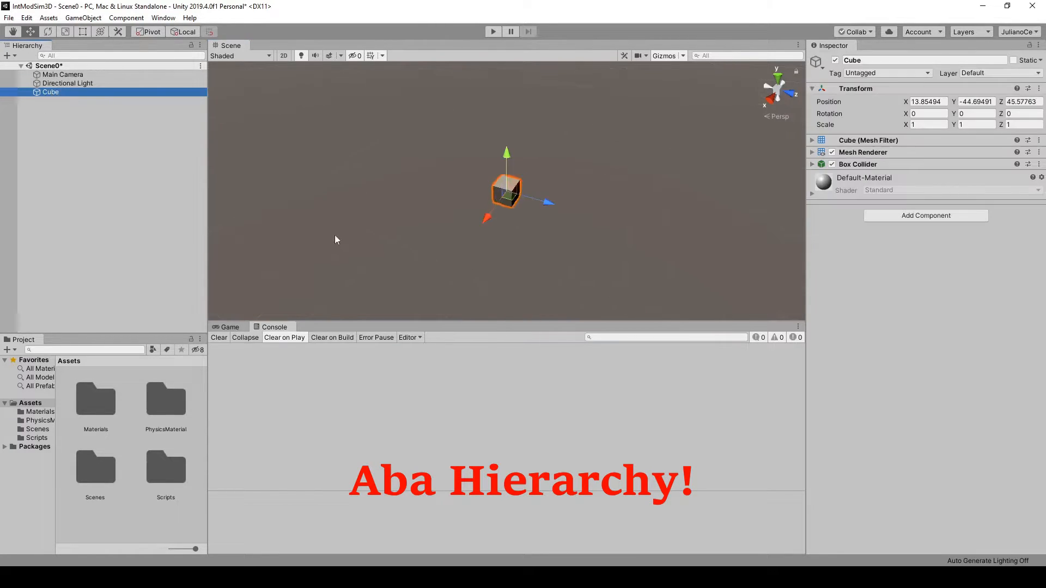
scroll(561, 238, down, 2)
scroll(562, 238, down, 1)
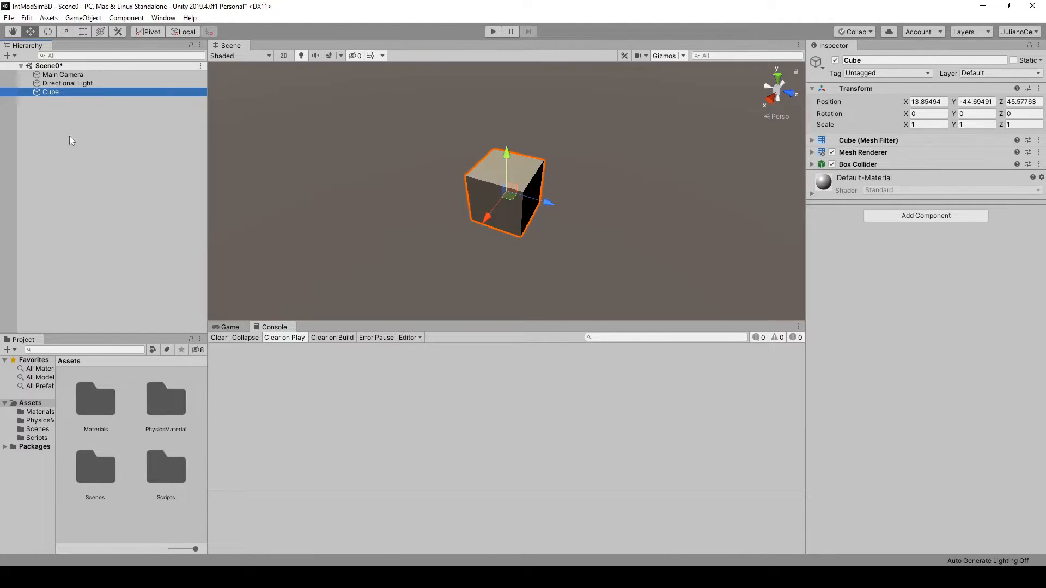
Step: Review the commands offered for the scene's object list and clear the Cube selection
right_click(143, 157)
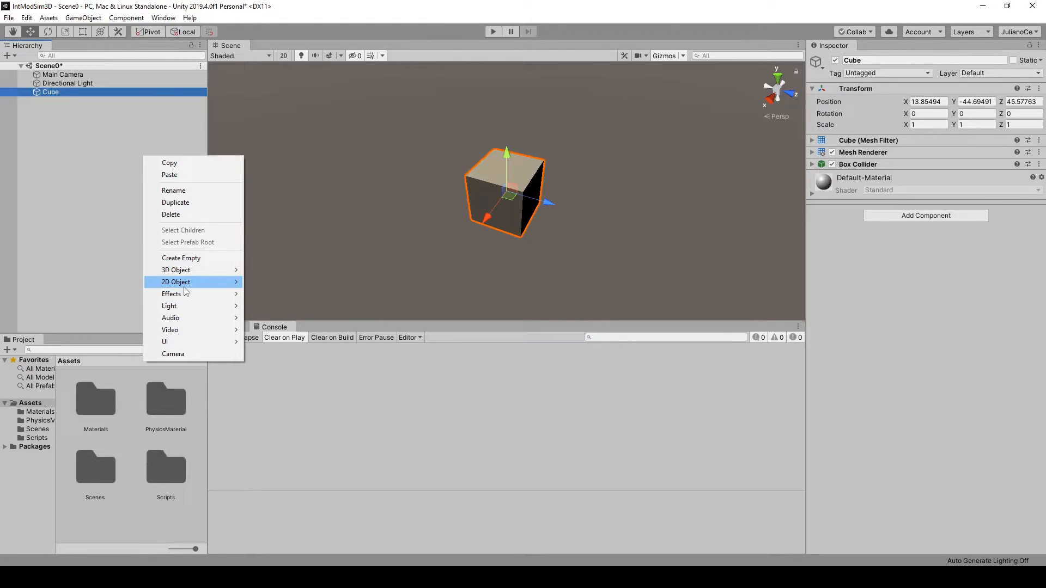
click(113, 166)
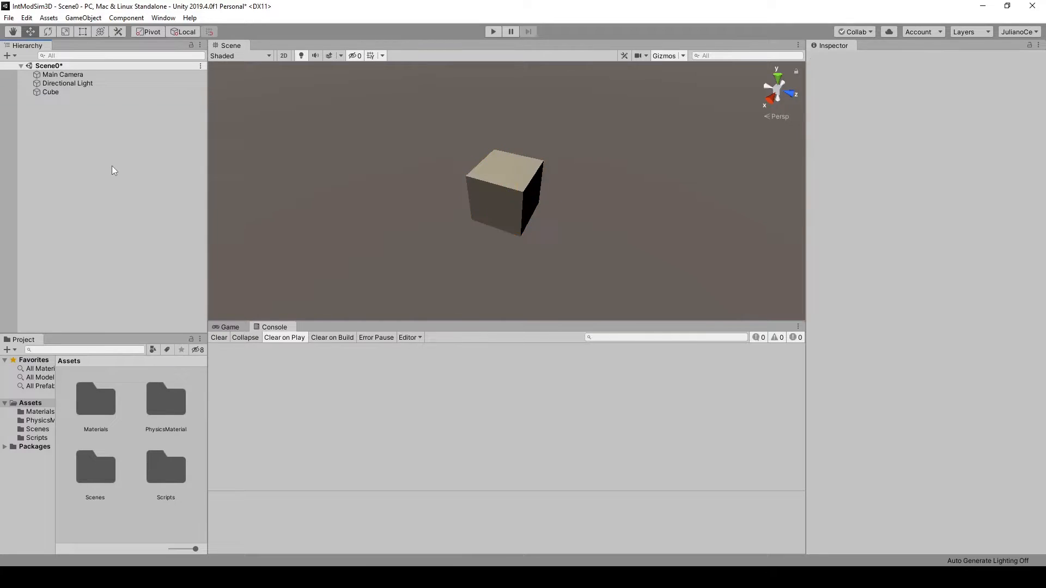
click(125, 18)
click(134, 19)
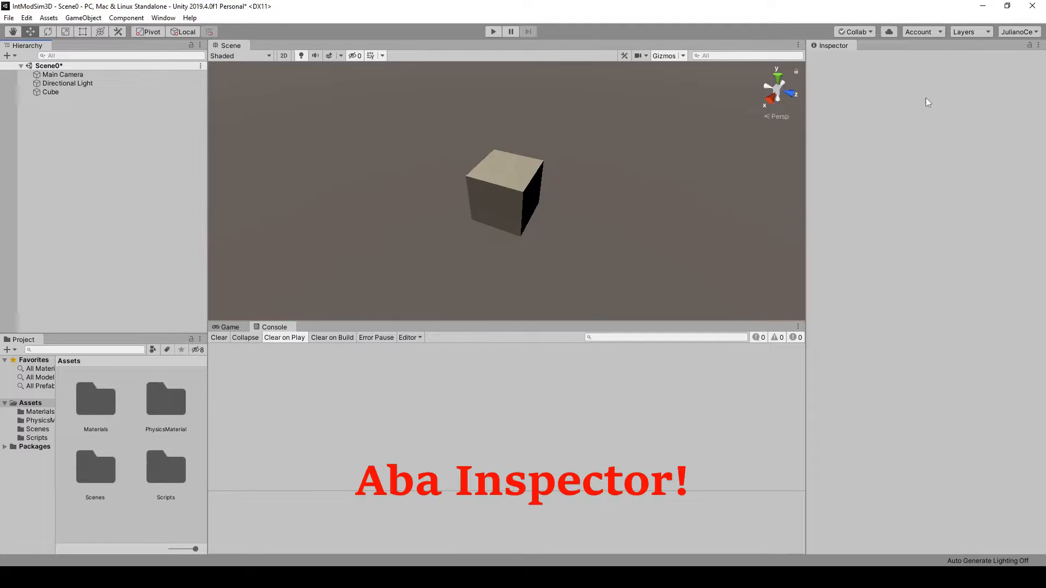
Step: Select the Cube in the Scene view and review the Component, GameObject and Assets commands
click(505, 186)
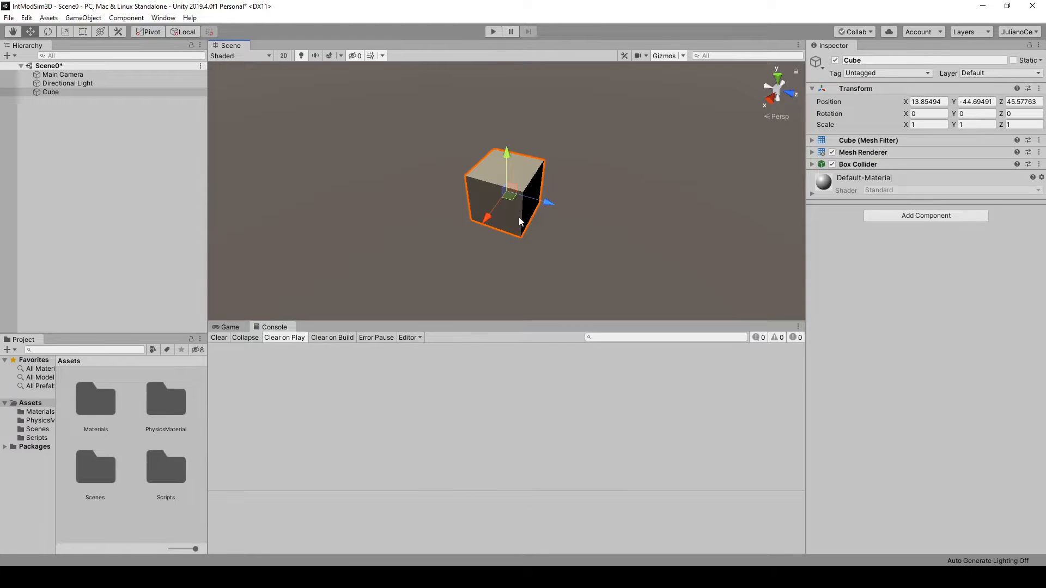
click(123, 19)
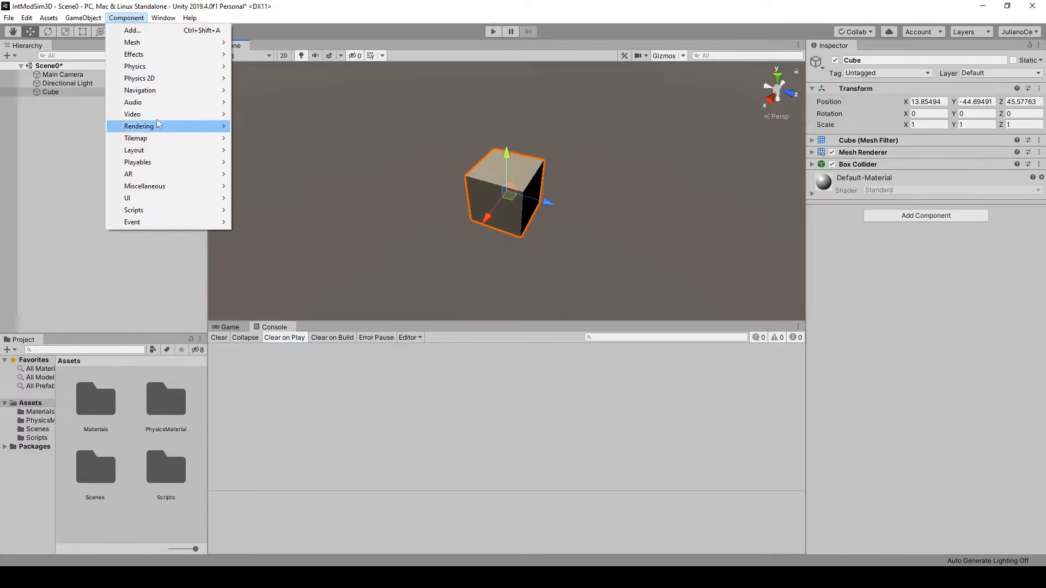
mouse_move(204, 228)
click(934, 337)
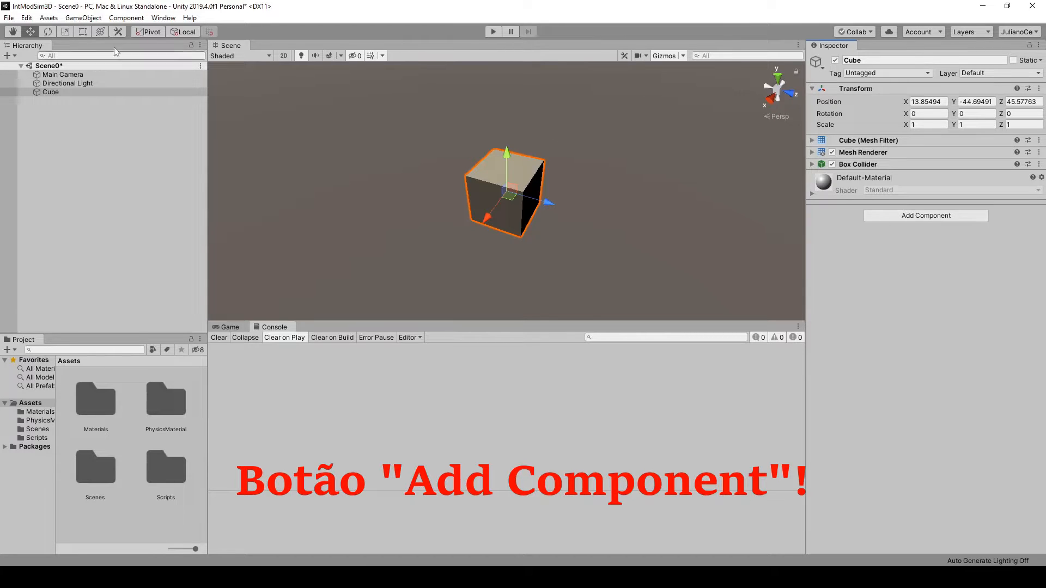
click(127, 18)
mouse_move(83, 17)
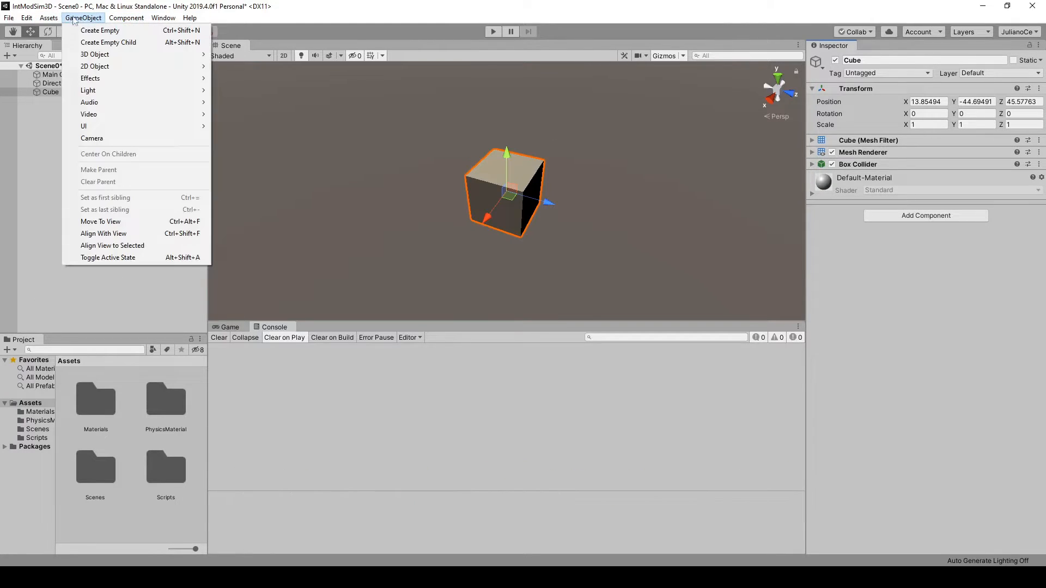
mouse_move(49, 17)
click(301, 5)
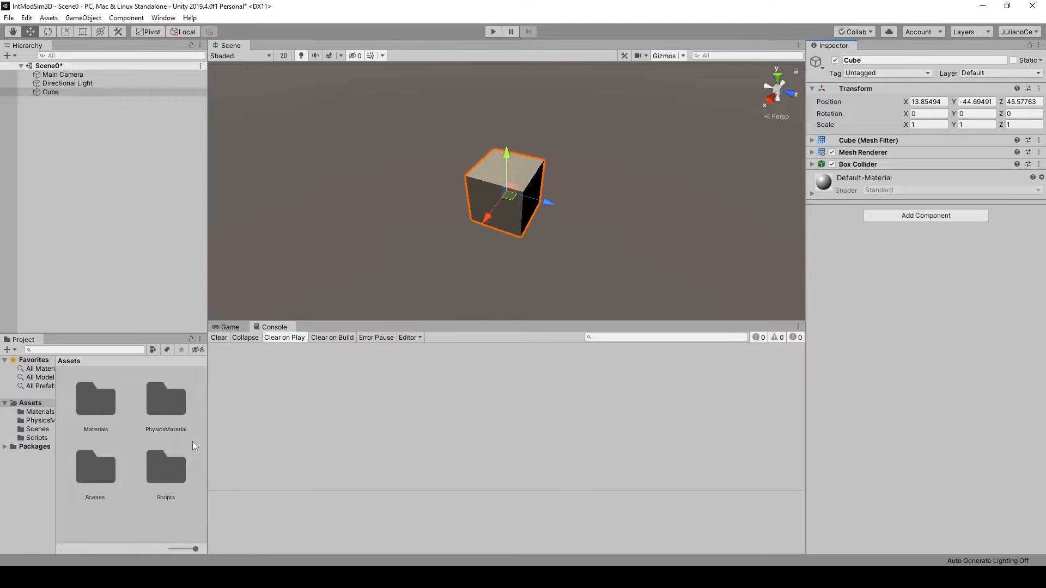
Step: Make the Scene view taller by shrinking the Console area, and move the Cube along its X axis to about 14.206
click(600, 195)
click(516, 196)
middle_drag(615, 224, 586, 273)
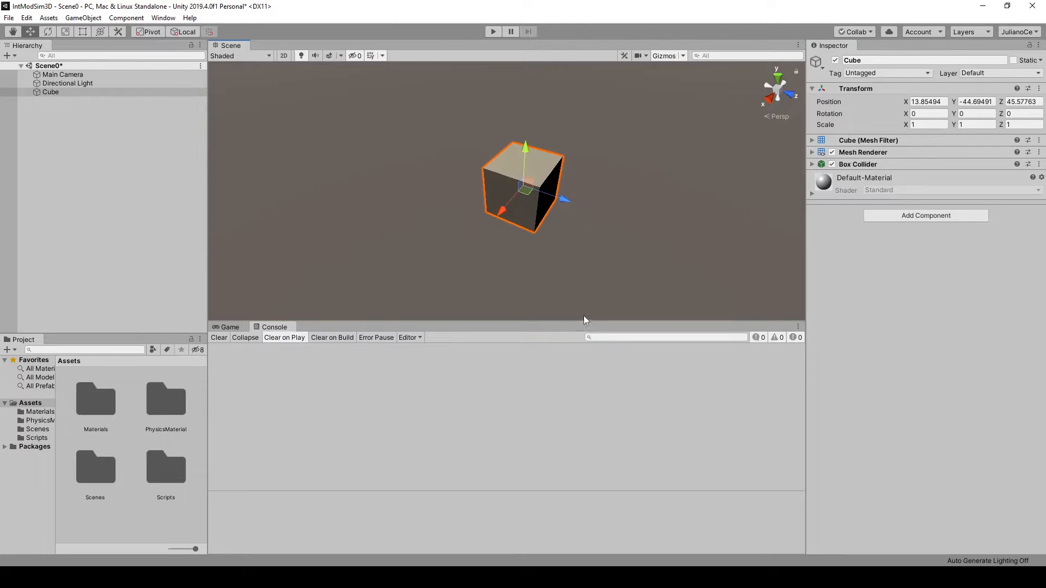
drag(581, 323, 579, 430)
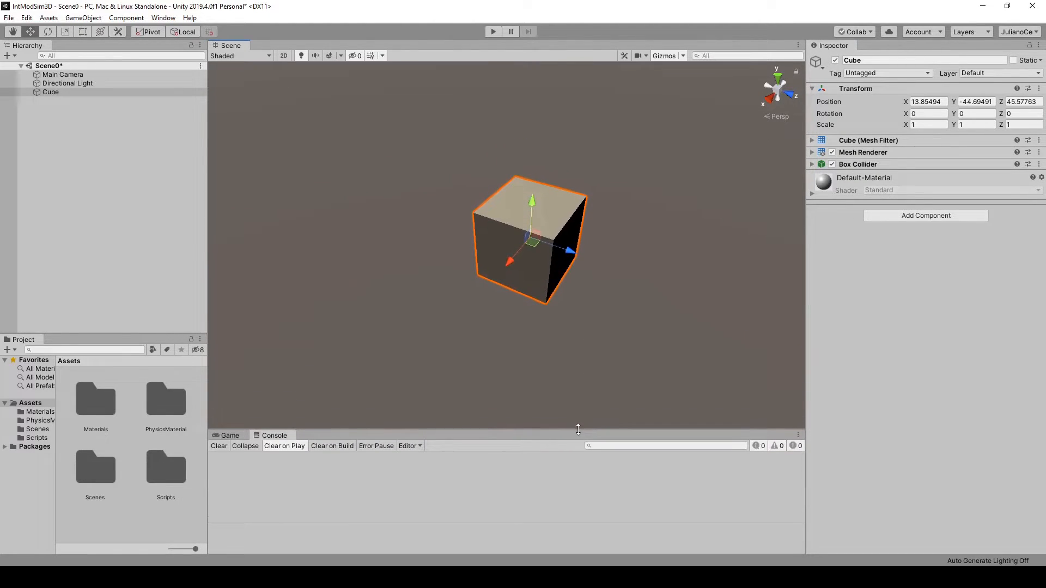
drag(507, 263, 494, 280)
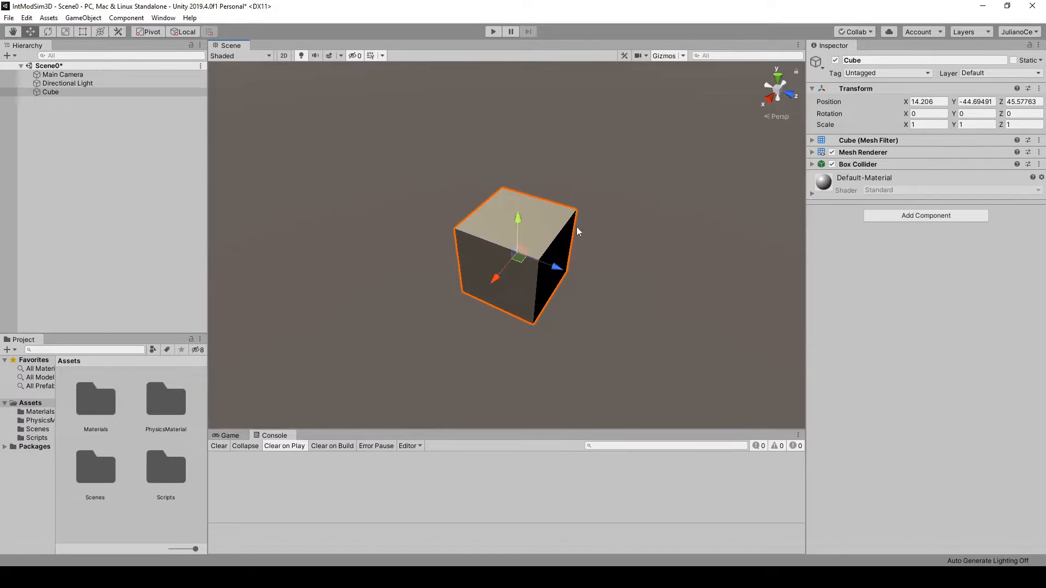
Step: Select the Cube in the Scene view, and inspect the Cube, Main Camera and Directional Light from the object list
click(612, 211)
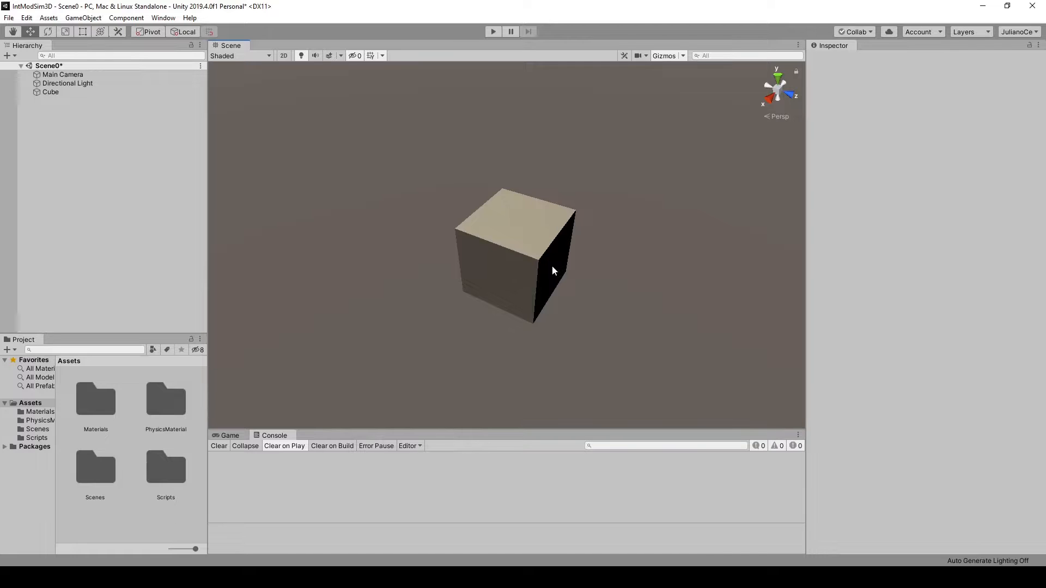
click(534, 264)
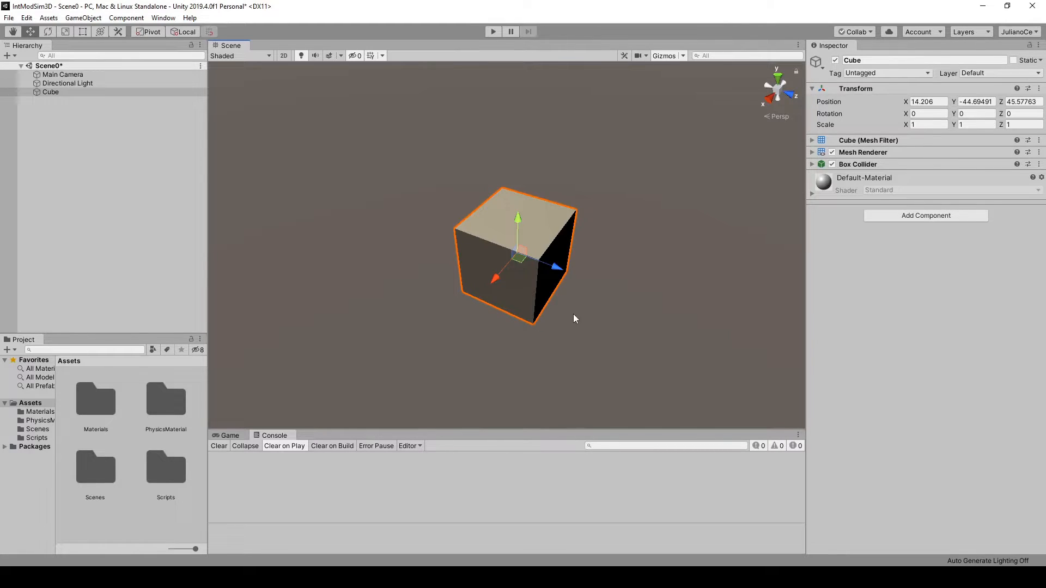
click(614, 165)
click(53, 92)
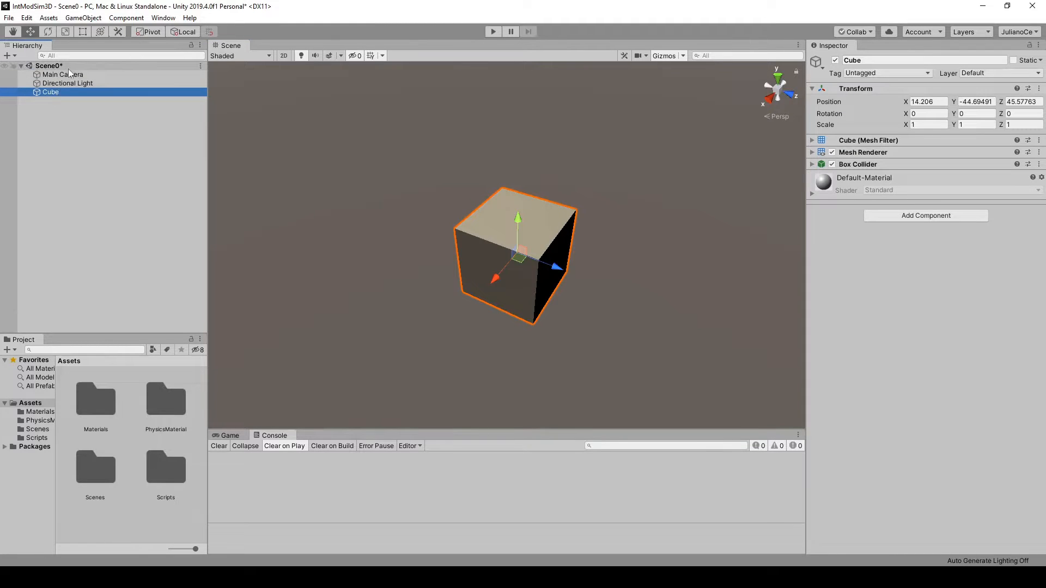
click(63, 75)
click(61, 84)
click(57, 92)
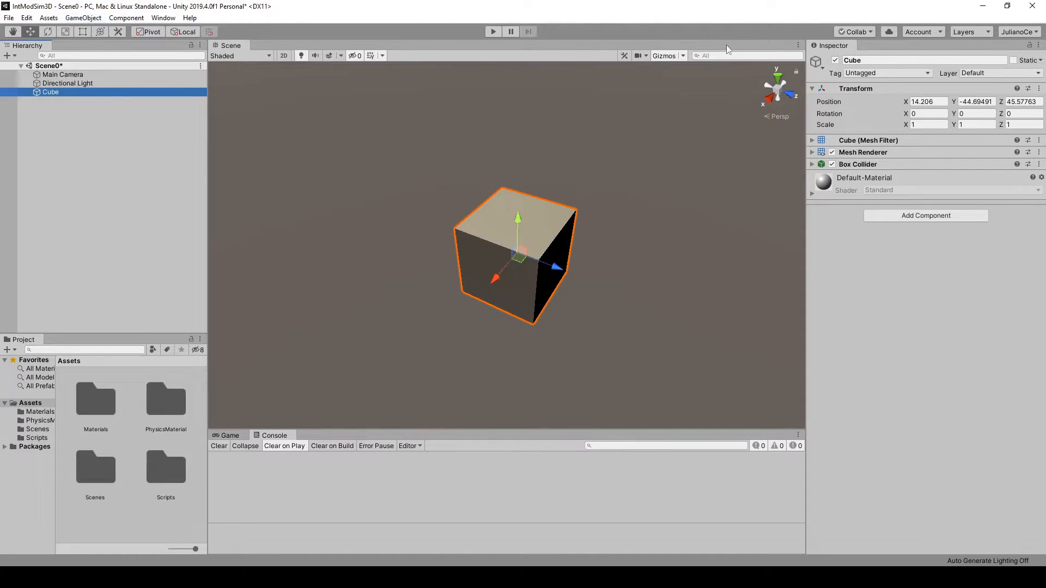
Step: Deactivate the Cube so it disappears from the scene, reselect it in the object list and activate it again
click(835, 59)
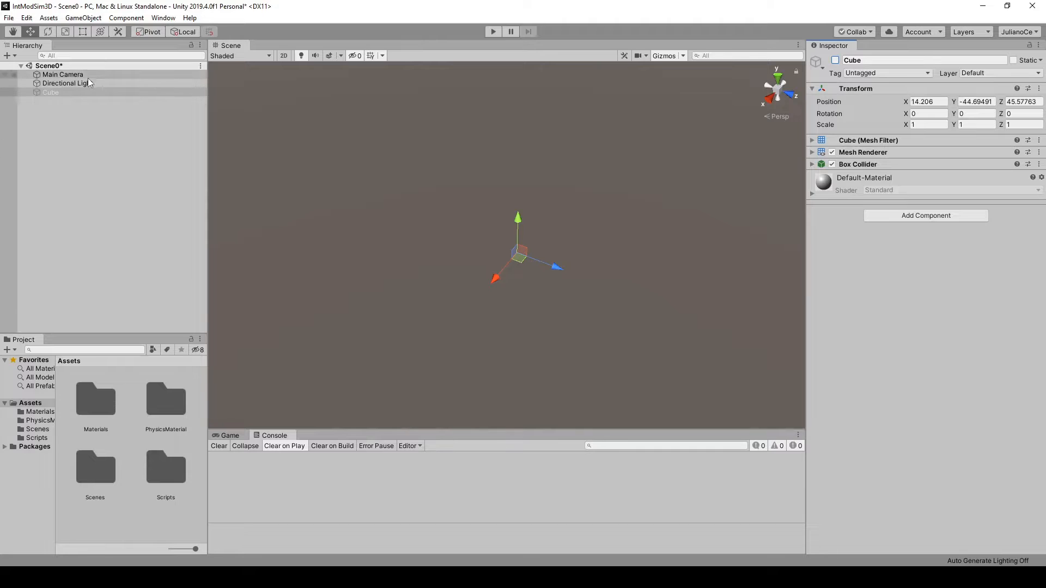
click(51, 93)
click(57, 117)
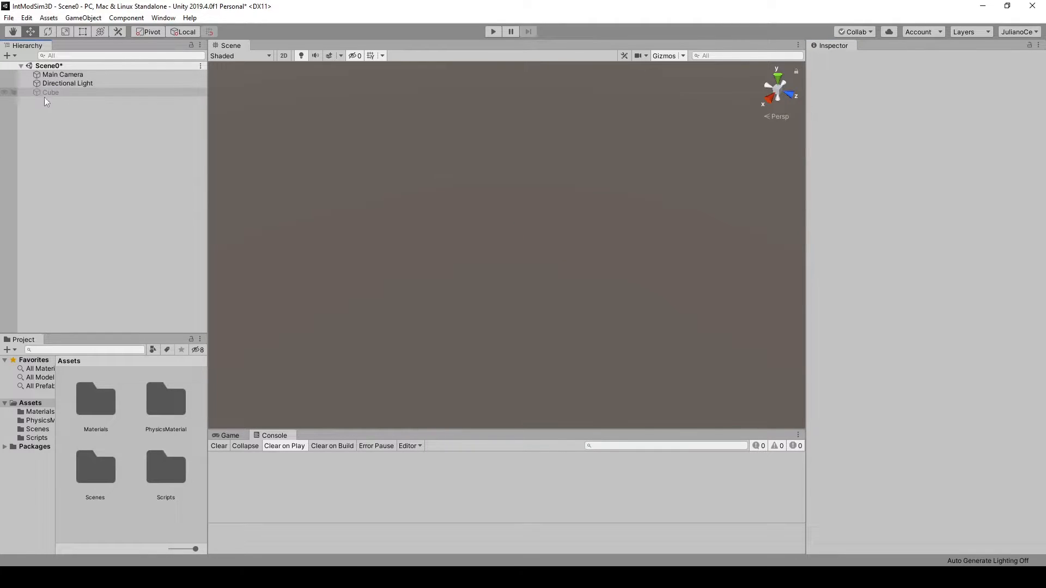
click(52, 95)
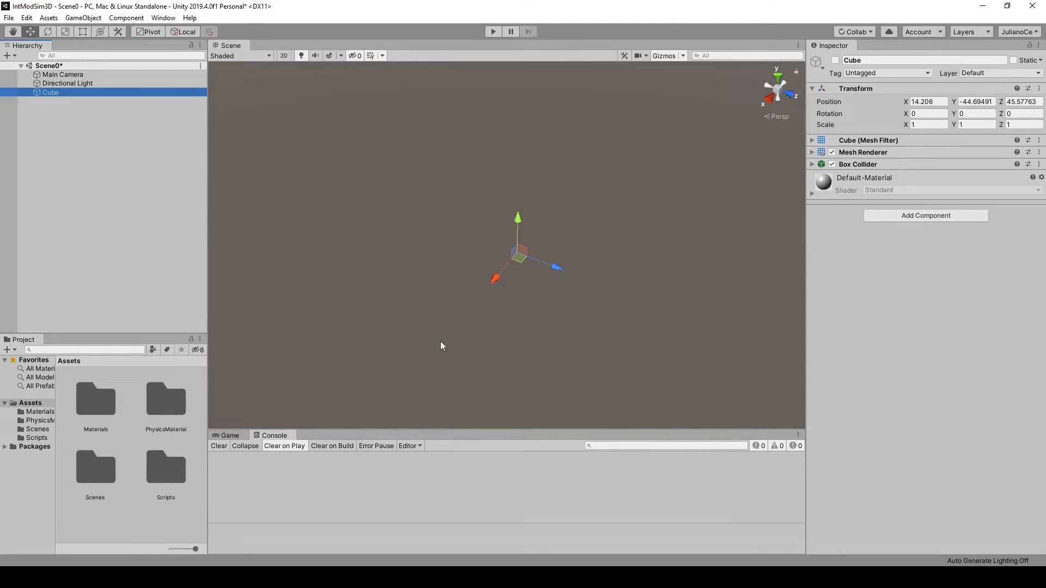
click(835, 60)
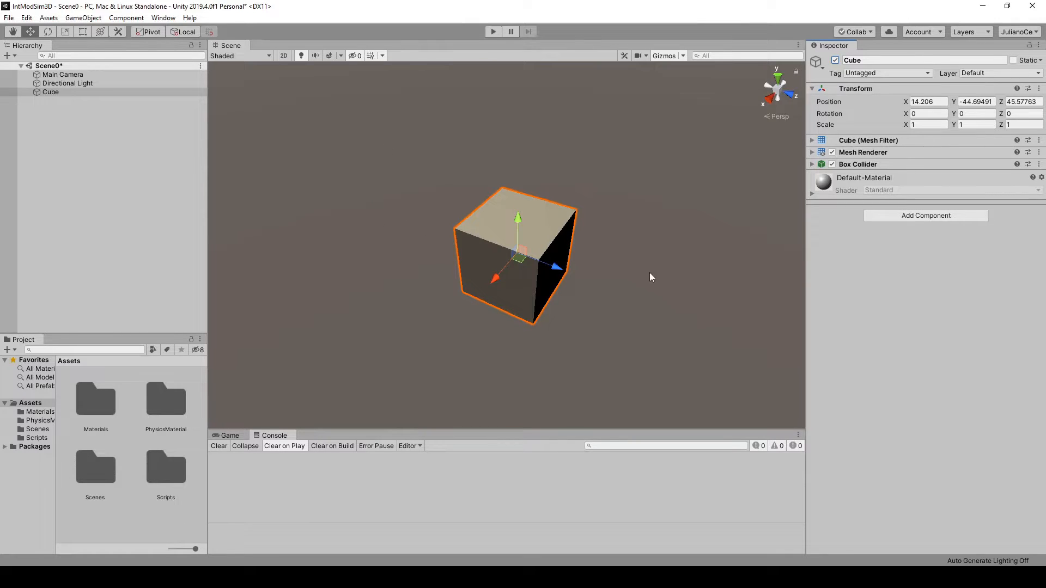
Step: Rename the Cube as Nome in the object list
click(53, 93)
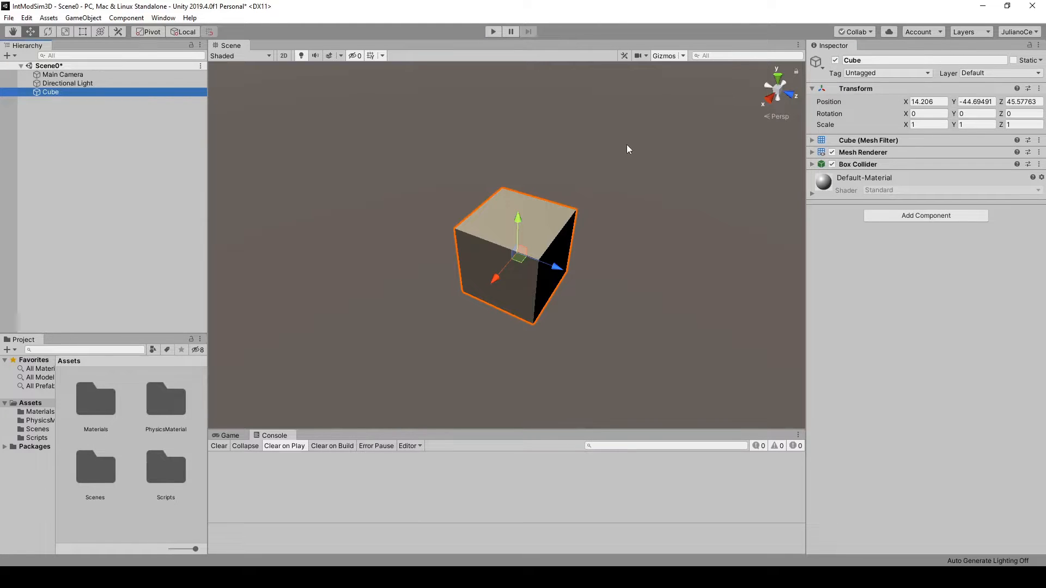
click(63, 107)
click(64, 93)
key(F2)
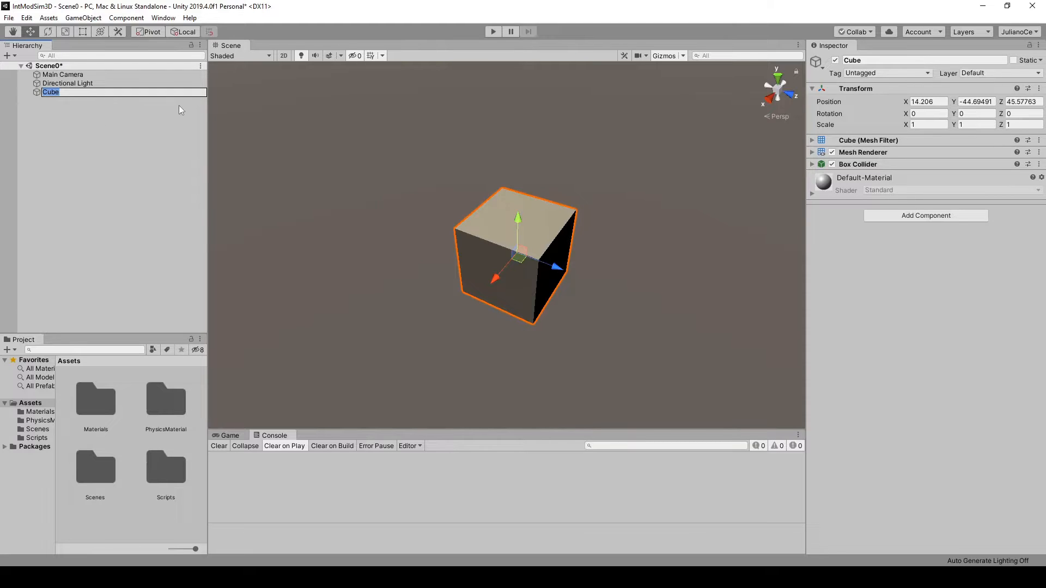
text(Nome)
key(Return)
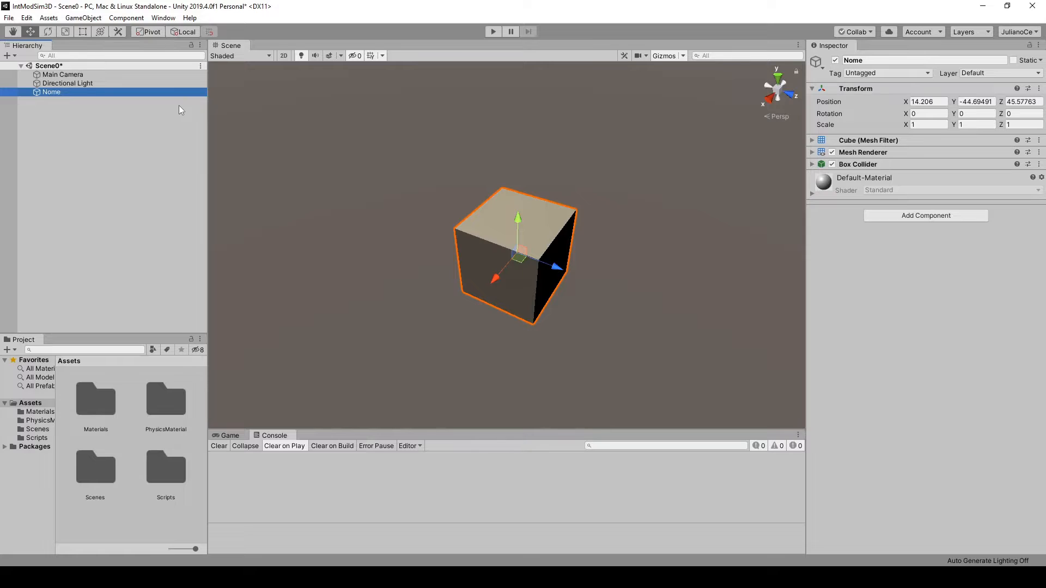
Step: Delete the Nome cube and add a 3D Plane to Scene0
key(Delete)
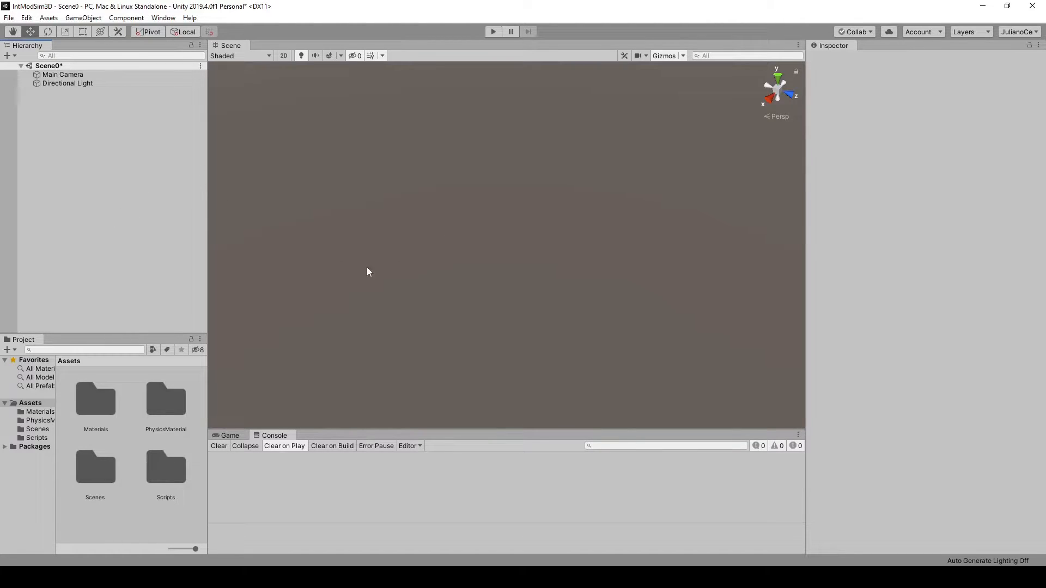
click(77, 18)
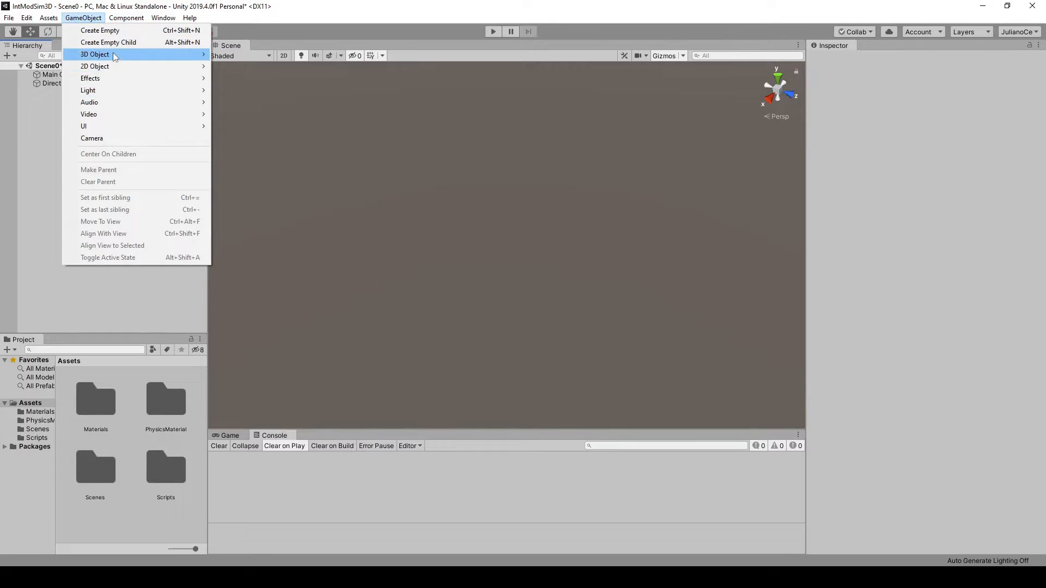
mouse_move(205, 56)
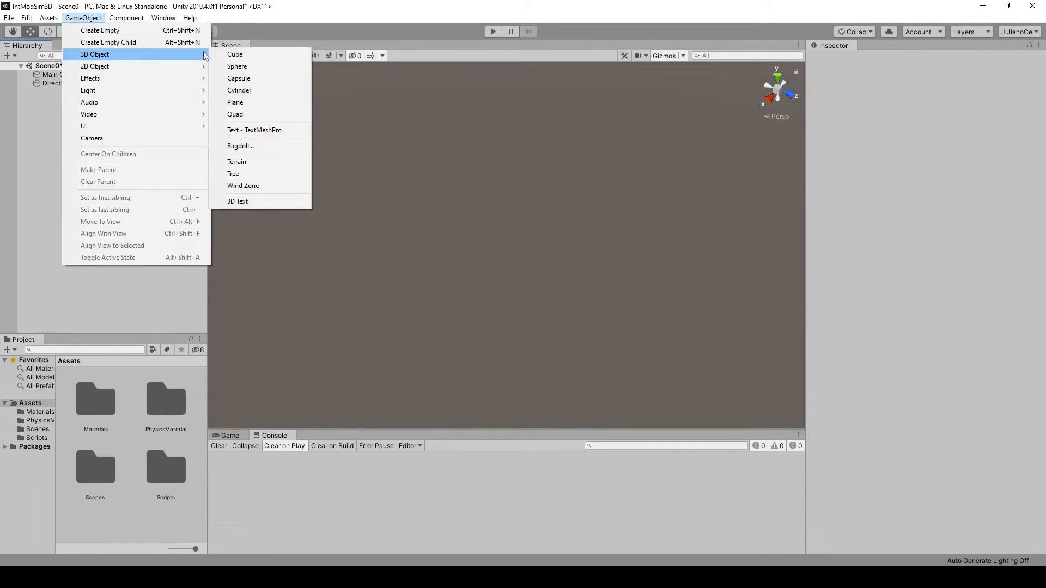
click(236, 102)
scroll(492, 237, down, 10)
middle_drag(529, 301, 513, 259)
click(686, 133)
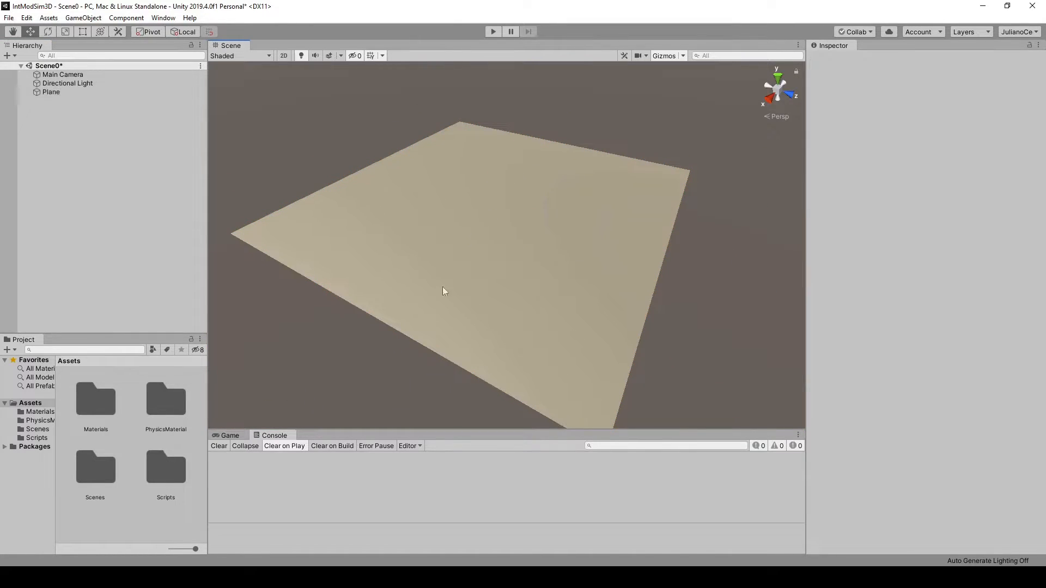
Step: Apply the Tinta Marrom material from the Materials folder to the Plane
click(33, 412)
drag(159, 474, 454, 259)
scroll(695, 315, down, 2)
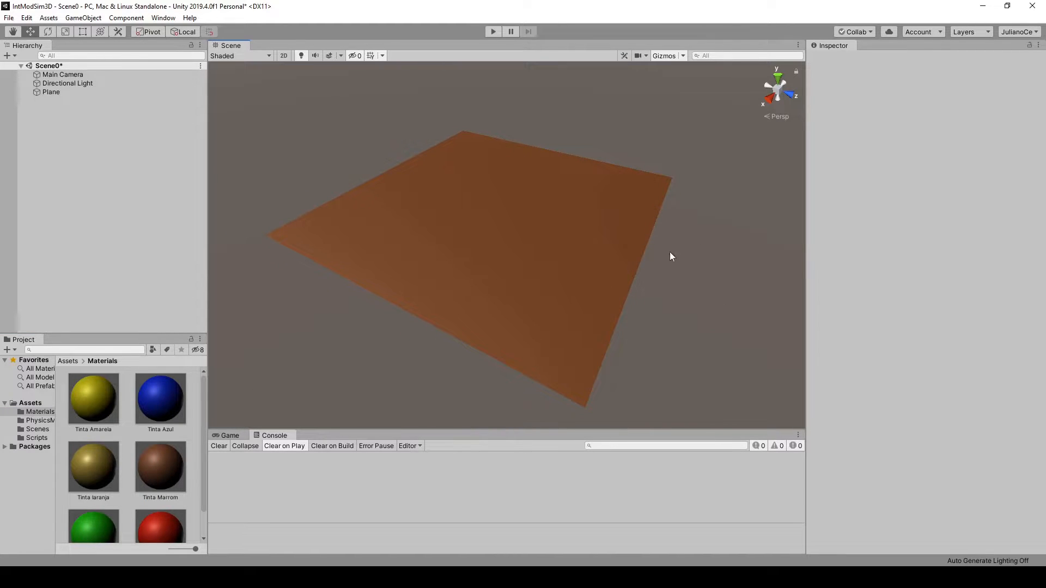
Step: Examine the brown Plane in the Scene view from a shifted viewpoint and at varying zoom distances
middle_drag(694, 343, 701, 319)
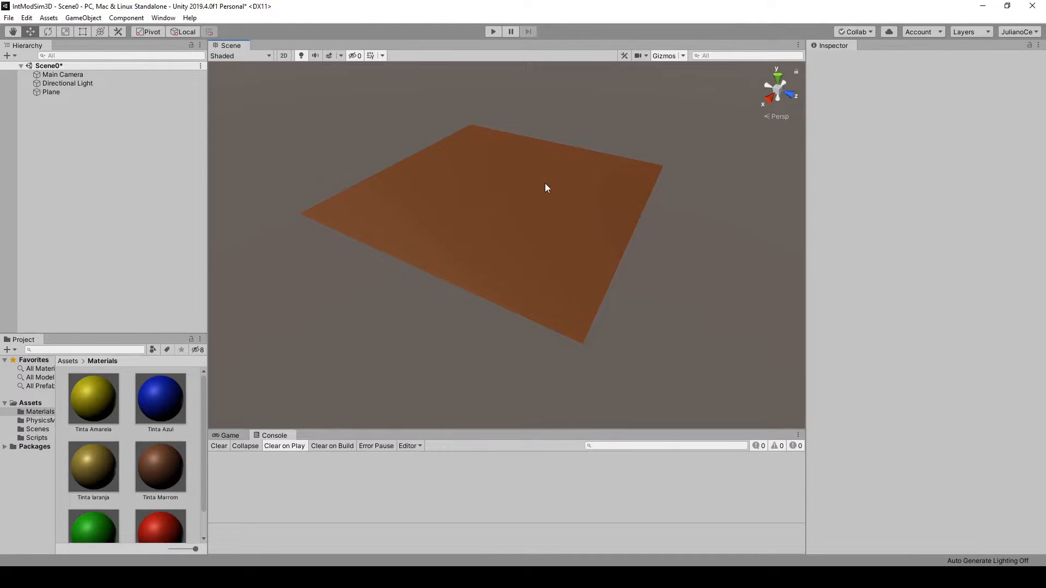
scroll(540, 190, up, 3)
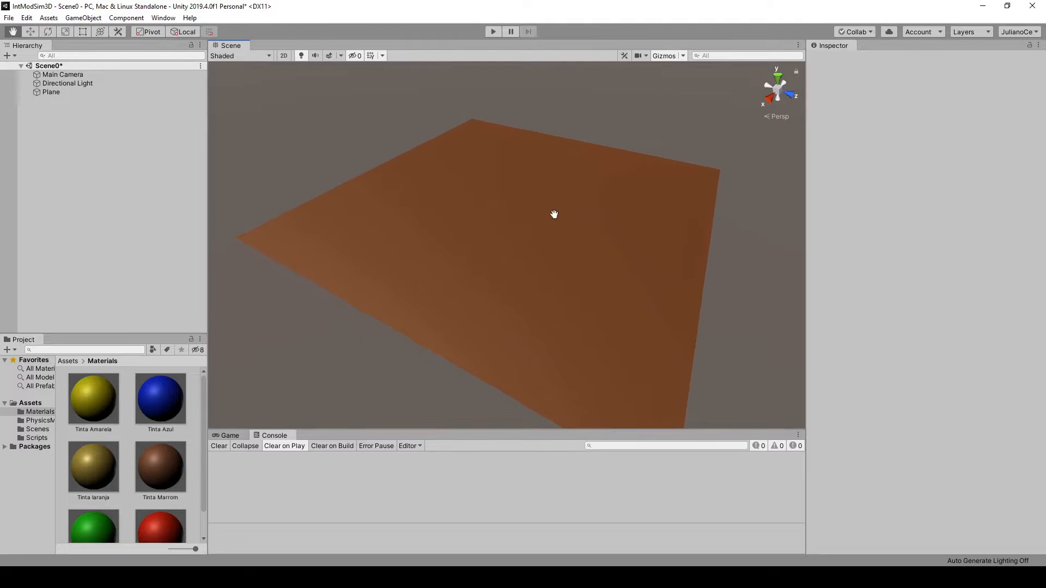
scroll(545, 219, down, 2)
scroll(546, 215, up, 2)
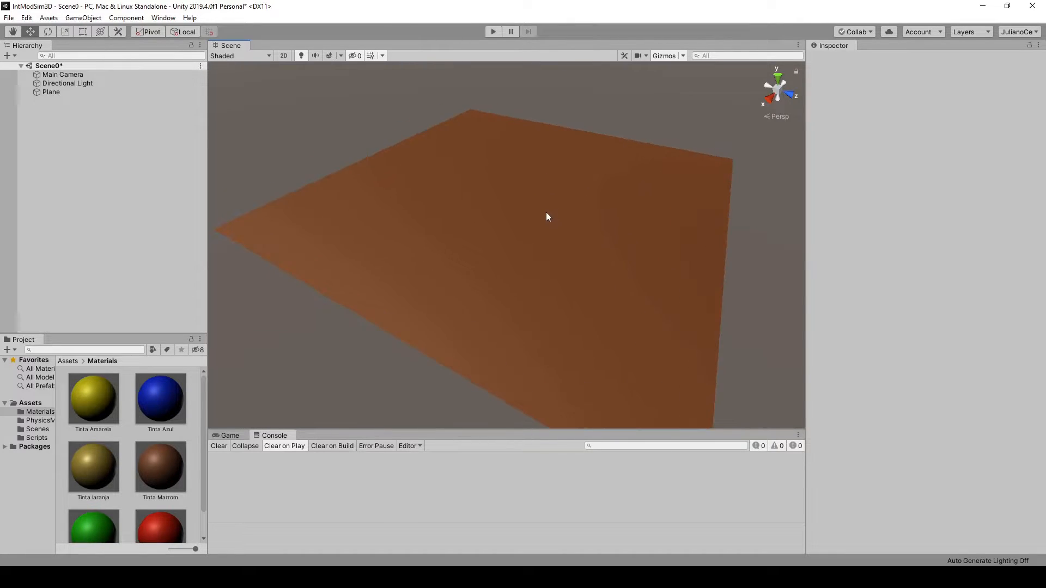
scroll(547, 216, up, 3)
scroll(548, 216, down, 6)
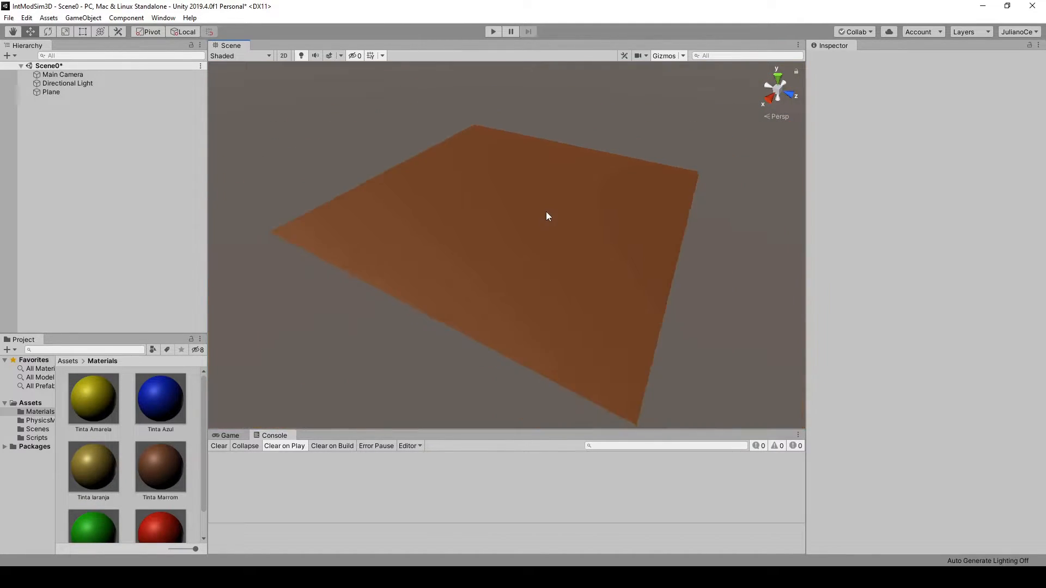
scroll(547, 213, up, 6)
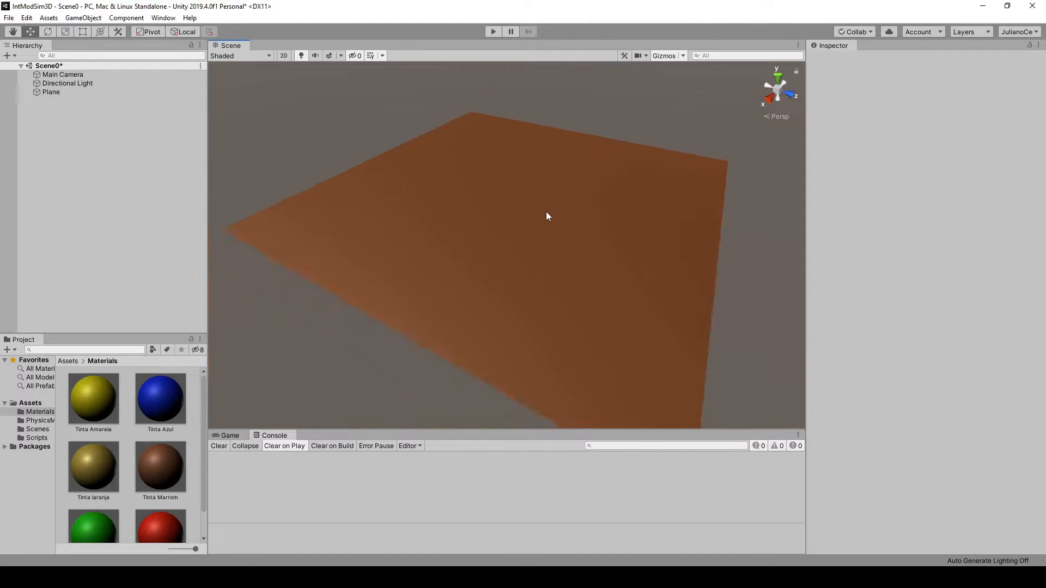
scroll(547, 216, down, 5)
scroll(547, 217, up, 2)
scroll(547, 217, down, 2)
scroll(547, 217, up, 3)
scroll(547, 217, down, 4)
scroll(547, 217, up, 7)
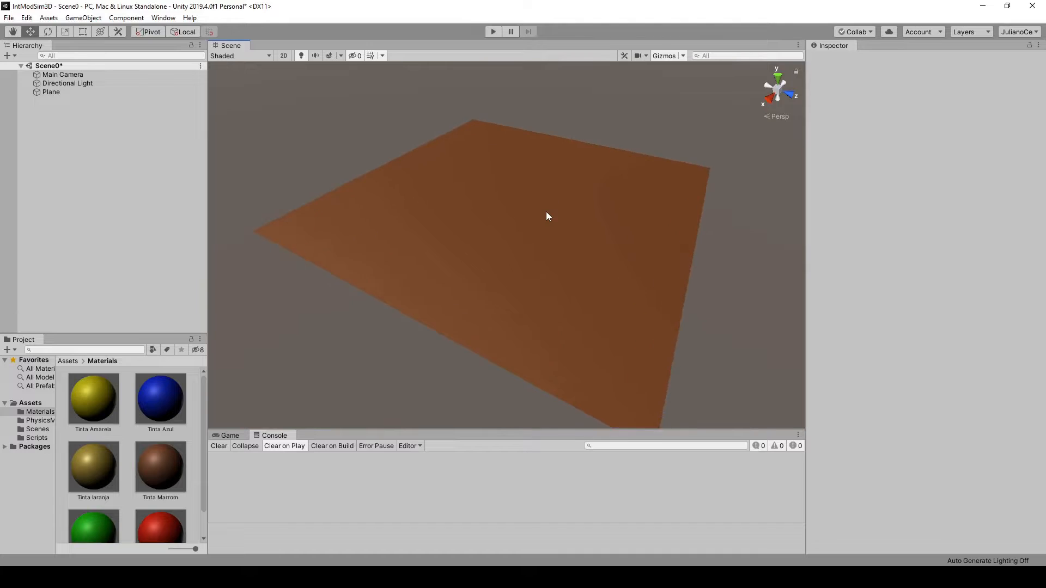
scroll(547, 216, up, 2)
scroll(548, 217, down, 6)
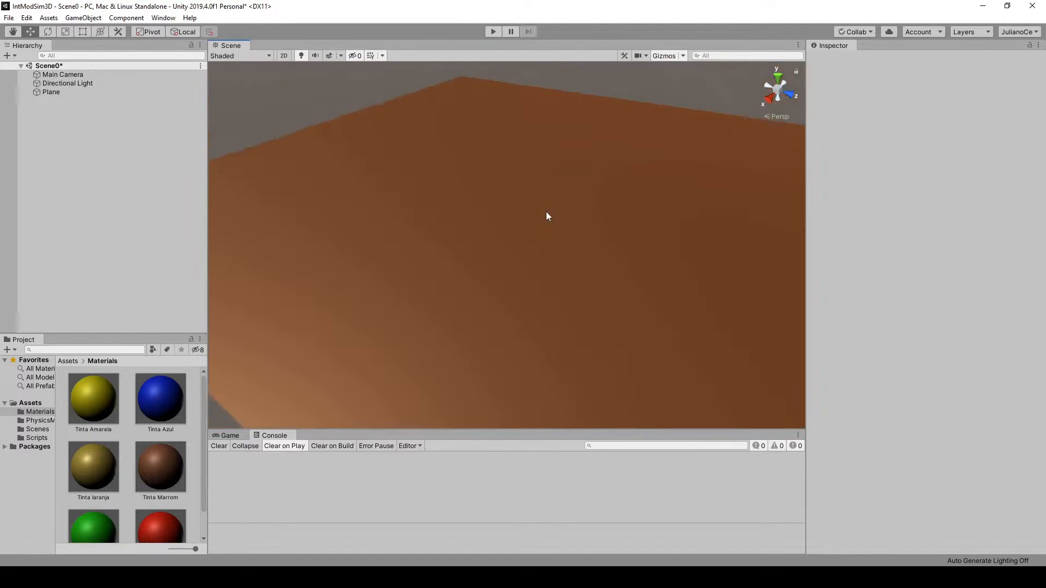
scroll(547, 216, down, 1)
scroll(547, 216, up, 4)
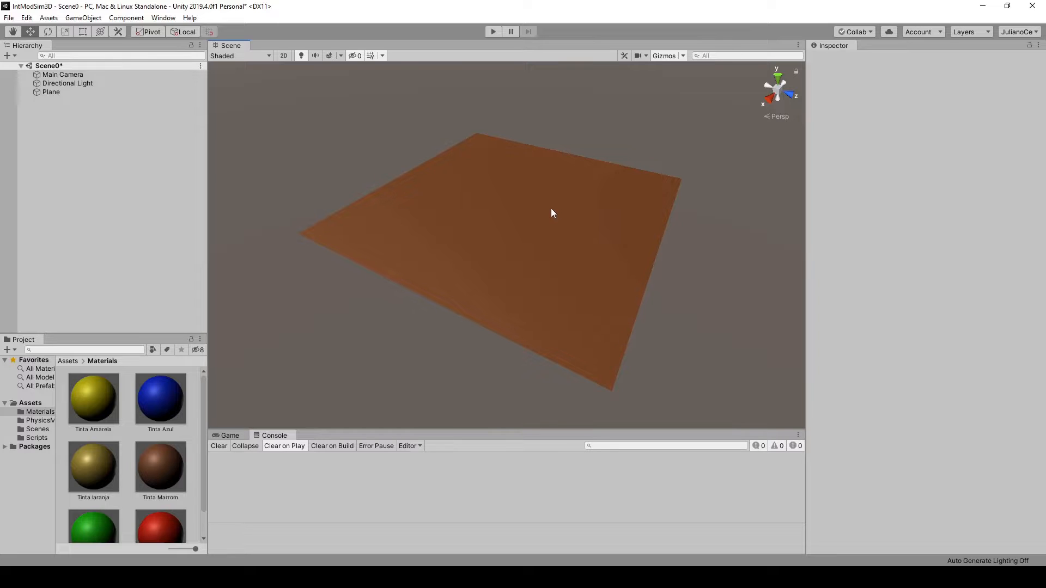
Step: Examine the brown Plane by panning the Scene view, looking up towards the horizon and moving the viewpoint sideways
mouse_move(550, 209)
middle_down()
mouse_move(542, 205)
mouse_move(541, 228)
mouse_move(560, 191)
mouse_move(539, 189)
mouse_move(549, 201)
mouse_move(552, 187)
mouse_move(444, 231)
mouse_move(537, 206)
mouse_move(469, 169)
mouse_move(595, 208)
mouse_move(492, 182)
mouse_move(584, 222)
mouse_move(490, 175)
mouse_move(603, 249)
mouse_move(495, 149)
mouse_move(498, 247)
mouse_move(541, 207)
middle_up()
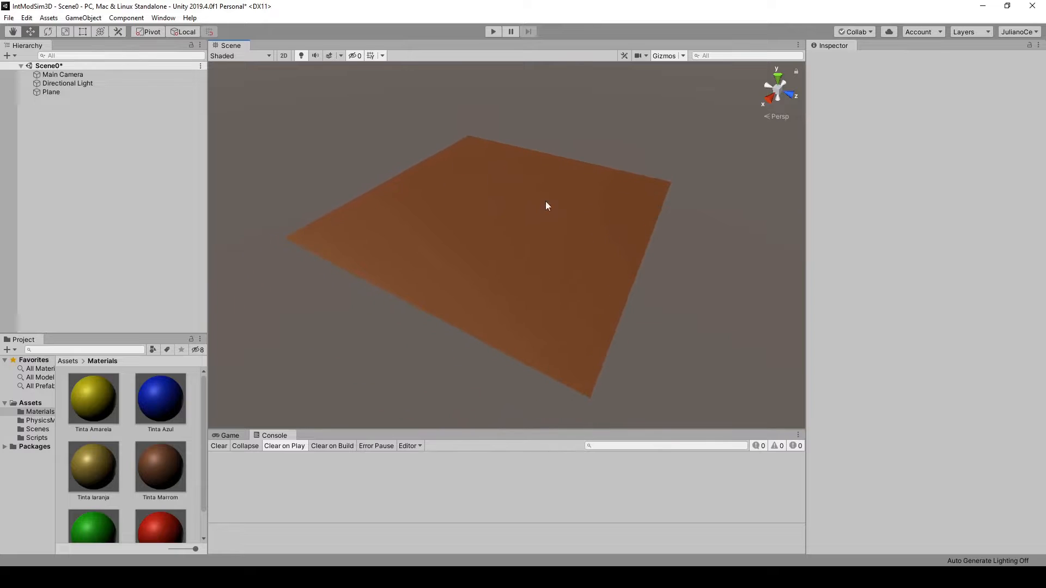
middle_drag(705, 108, 716, 80)
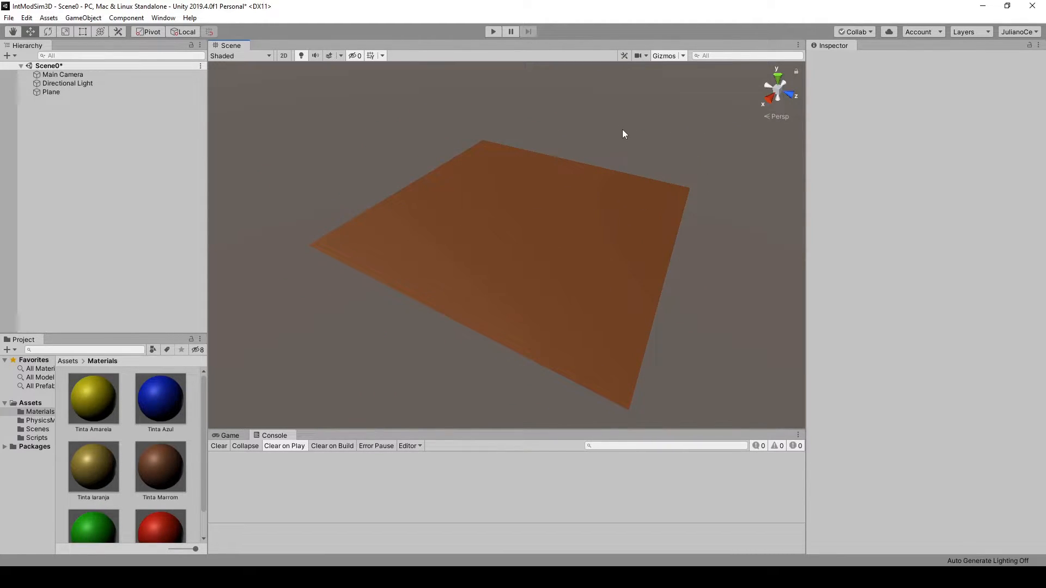
right_drag(622, 131, 669, 73)
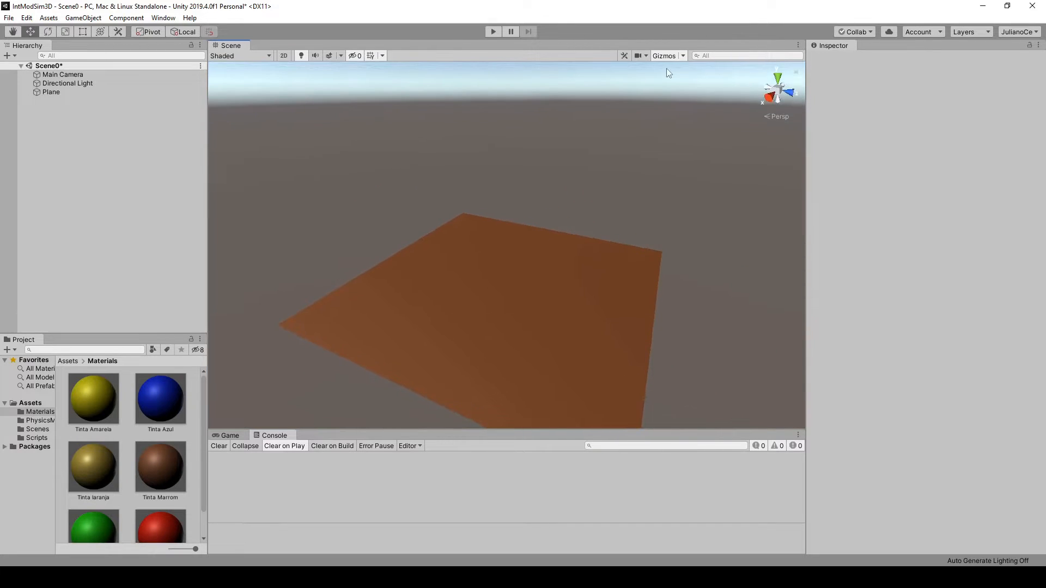
right_drag(602, 165, 650, 147)
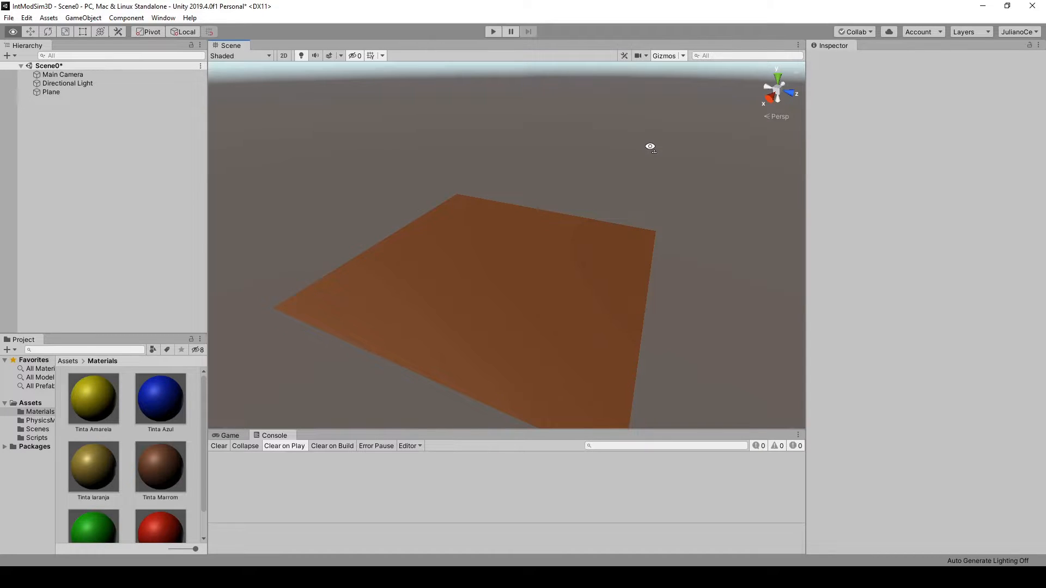
key(d)
right_drag(650, 147, 654, 189)
key(a)
key(a)
right_drag(659, 349, 616, 289)
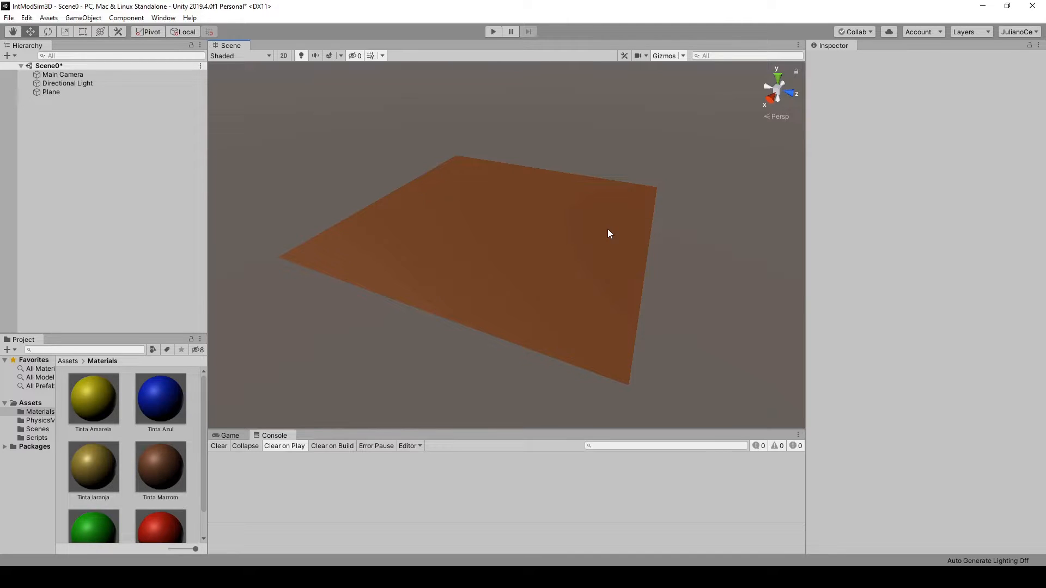
right_drag(690, 154, 685, 121)
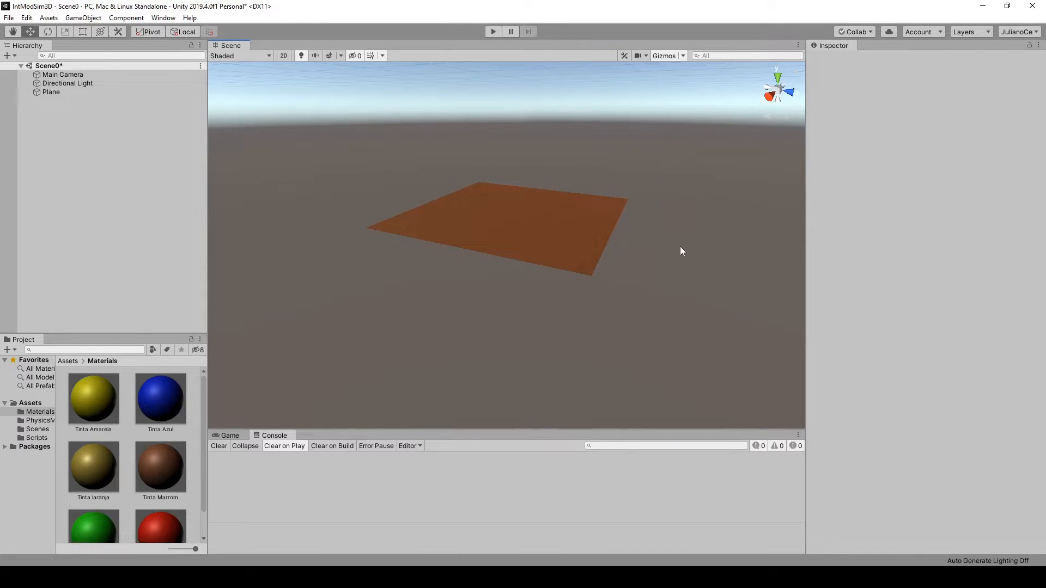
Step: Examine the Plane's surface up close and from another side by zooming, panning and turning the Scene view
scroll(577, 232, up, 5)
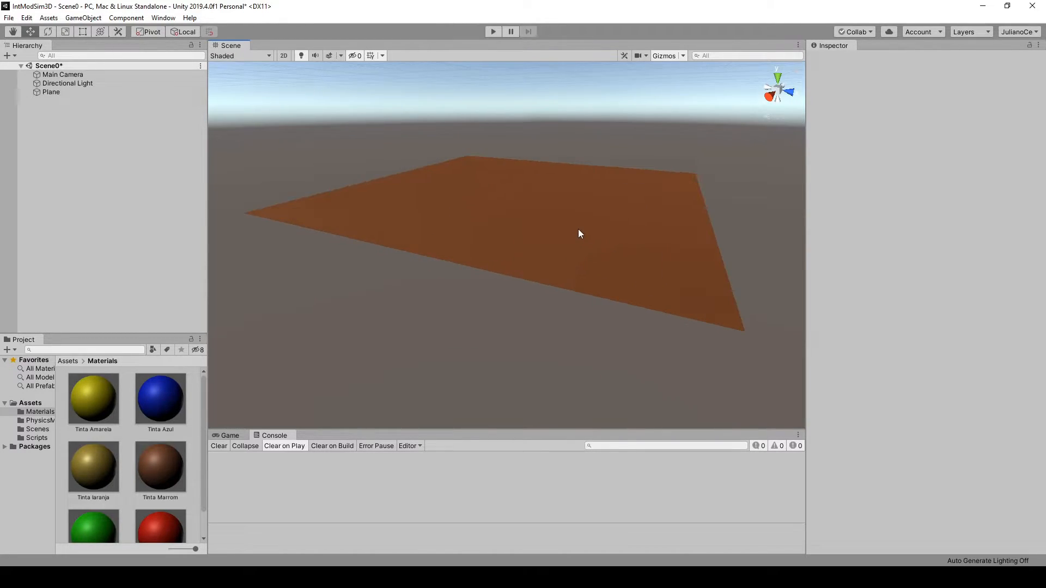
middle_drag(574, 211, 544, 233)
right_drag(668, 154, 636, 175)
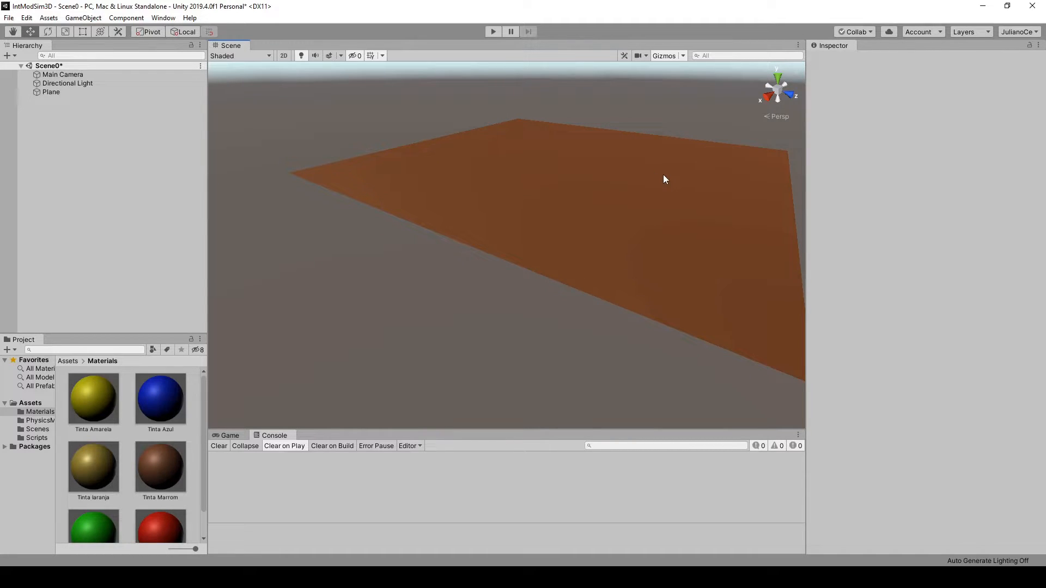
scroll(654, 191, down, 4)
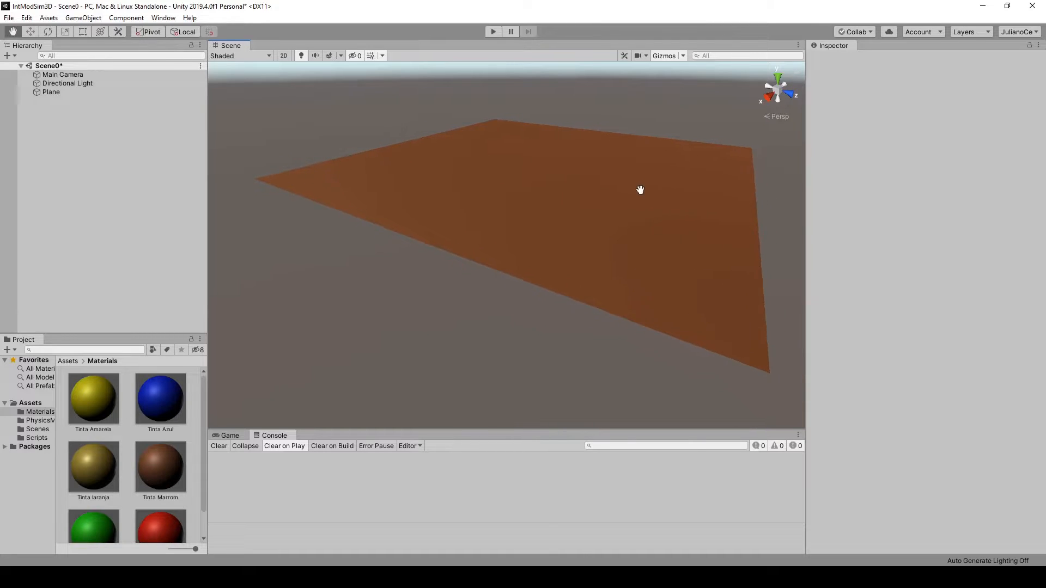
right_drag(678, 230, 567, 215)
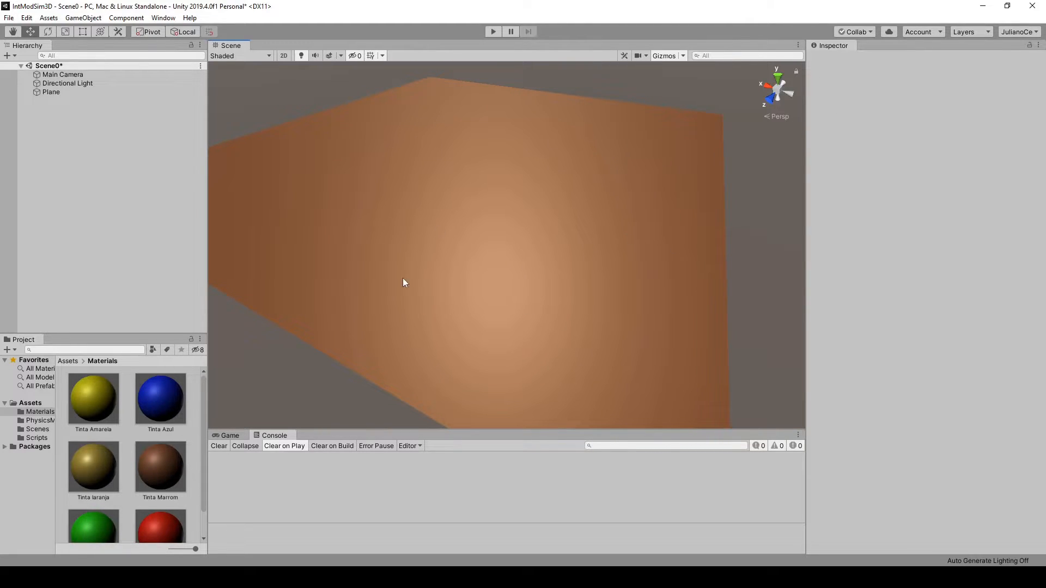
right_drag(344, 315, 579, 284)
scroll(579, 281, down, 5)
middle_drag(448, 281, 543, 284)
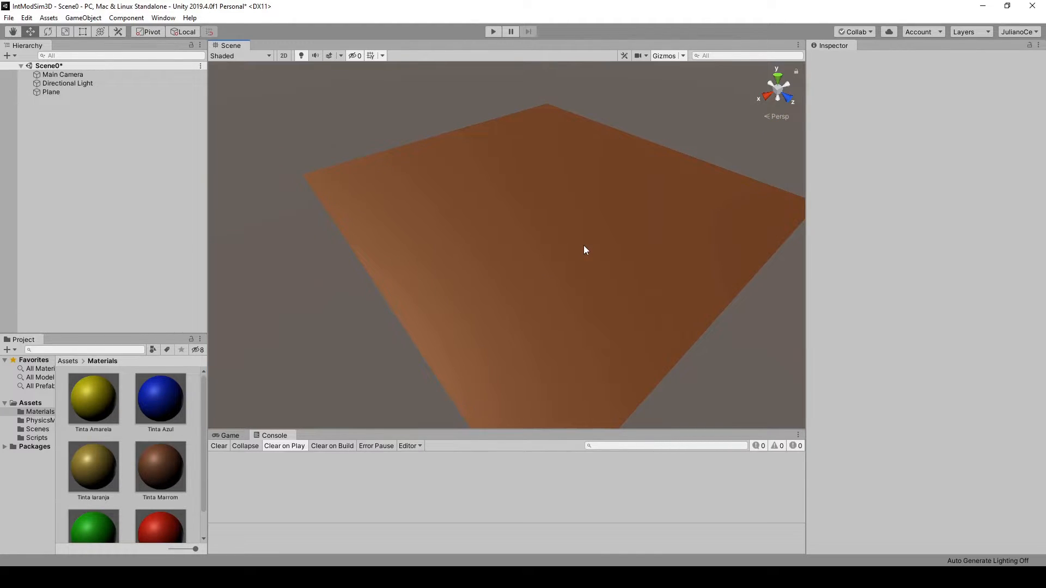
Step: Examine how the orientation gizmo's axes follow small pans and rotations of the view over the Plane
middle_drag(565, 233, 527, 231)
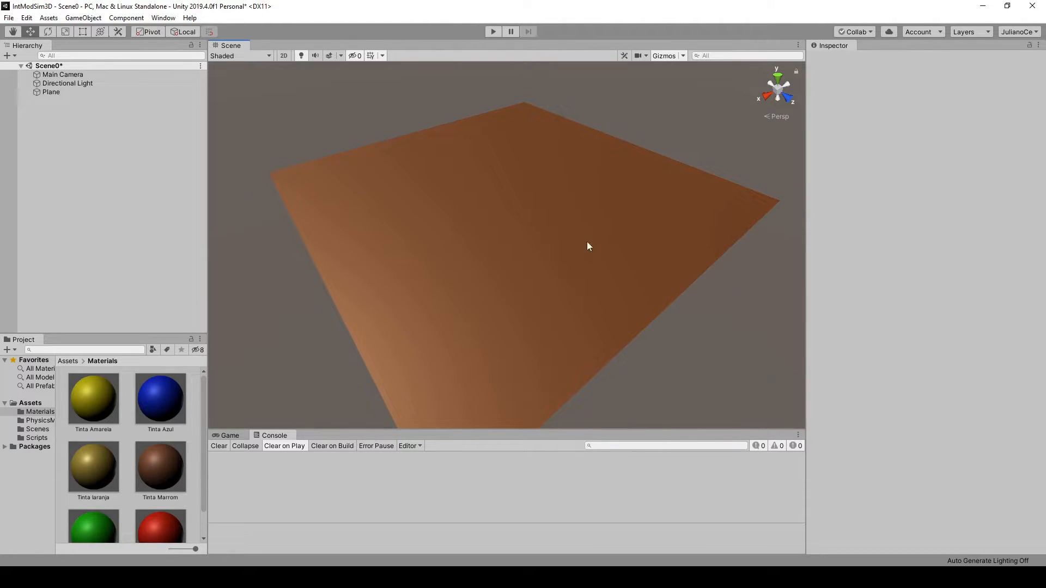
middle_drag(593, 244, 598, 240)
middle_drag(623, 142, 586, 136)
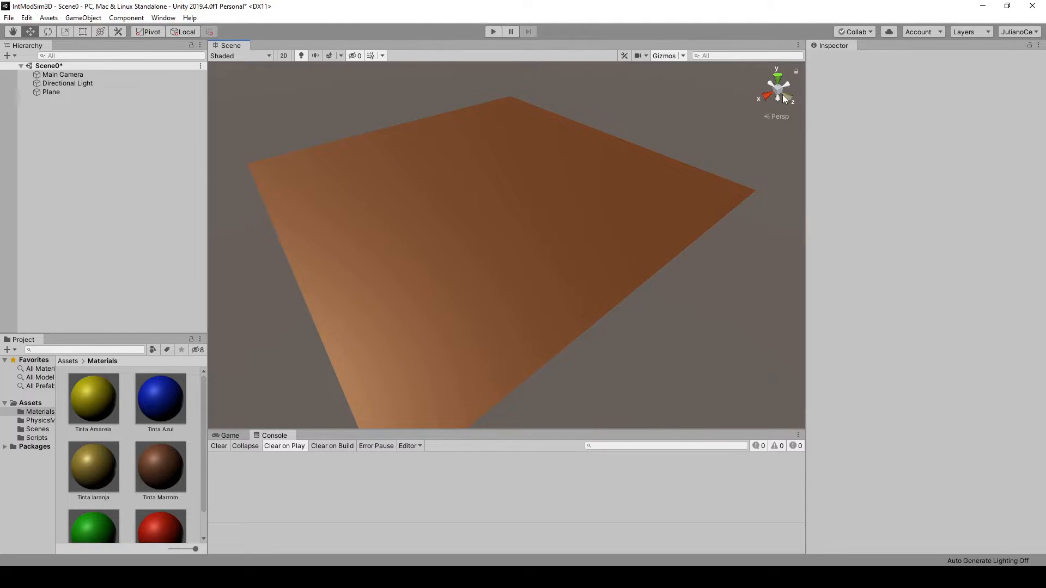
scroll(786, 101, up, 3)
scroll(792, 99, down, 3)
mouse_move(459, 272)
right_down()
mouse_move(486, 271)
mouse_move(461, 264)
right_up()
middle_drag(448, 298, 495, 280)
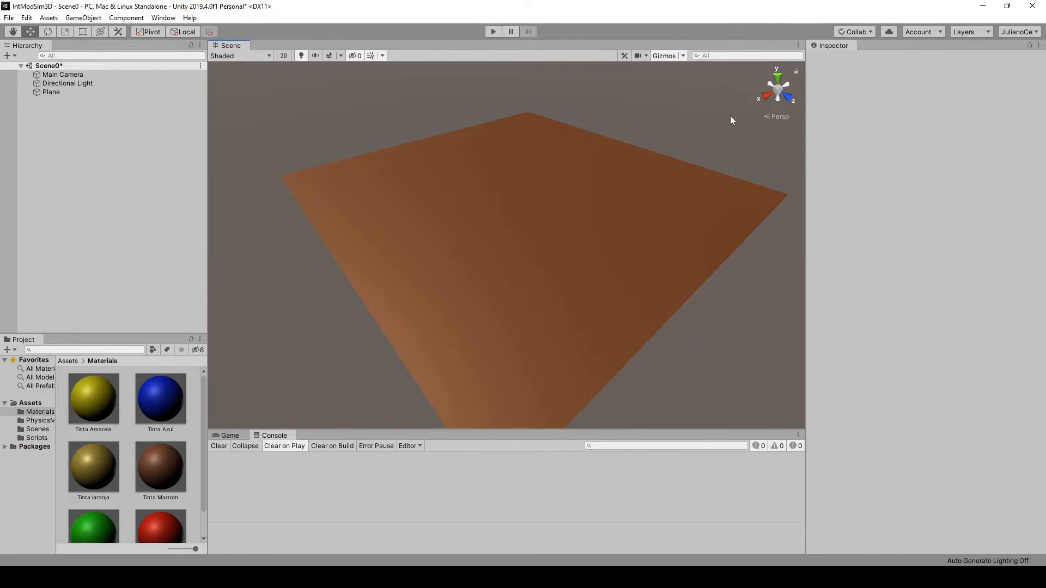
right_drag(553, 218, 600, 216)
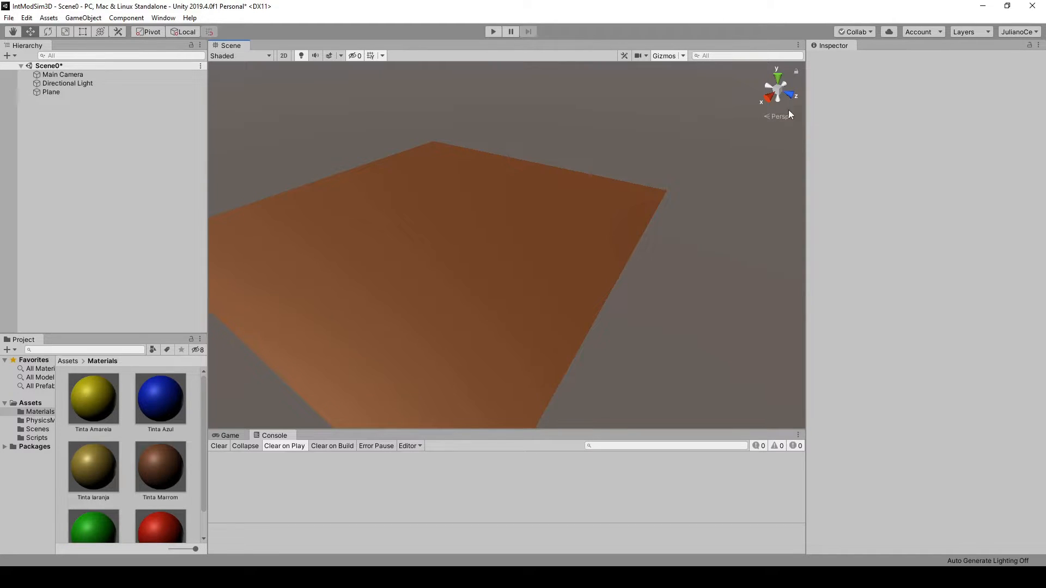
right_drag(646, 148, 624, 142)
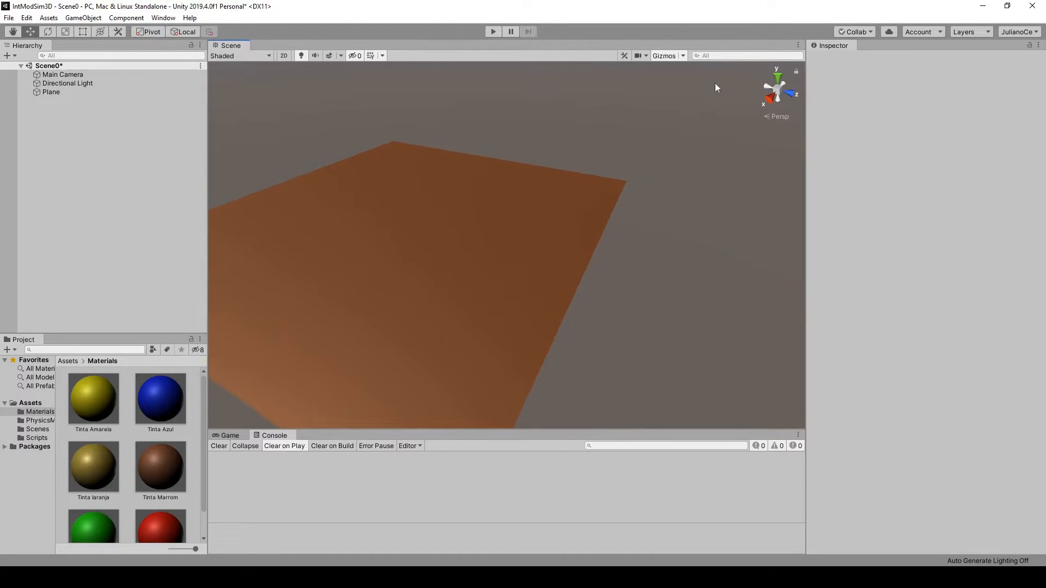
Step: View the Plane from the Top orientation and frame it whole near the middle of the Scene view
click(780, 81)
middle_drag(585, 326, 572, 187)
scroll(571, 190, down, 2)
scroll(573, 193, down, 3)
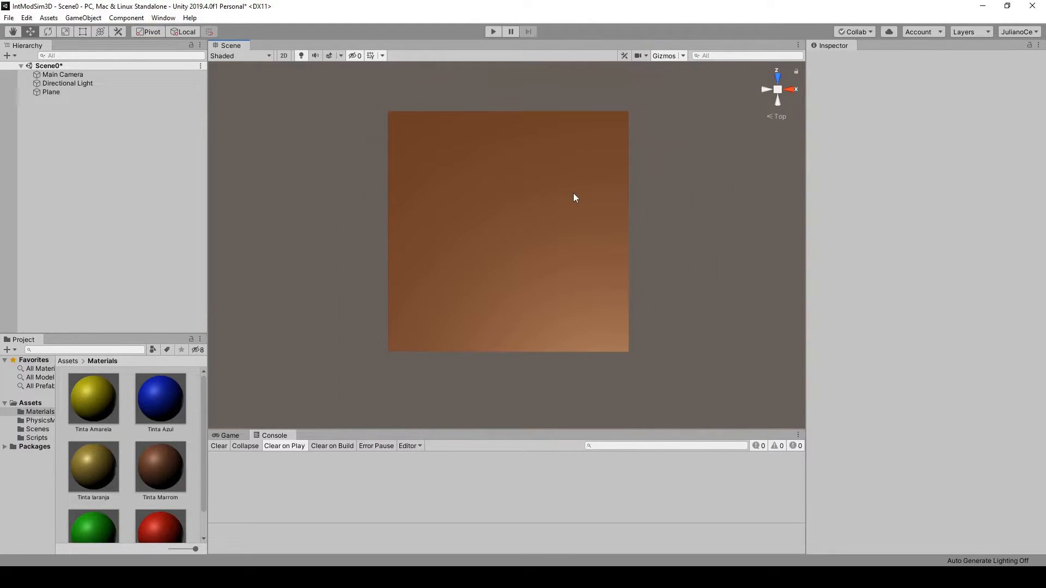
middle_drag(573, 193, 574, 221)
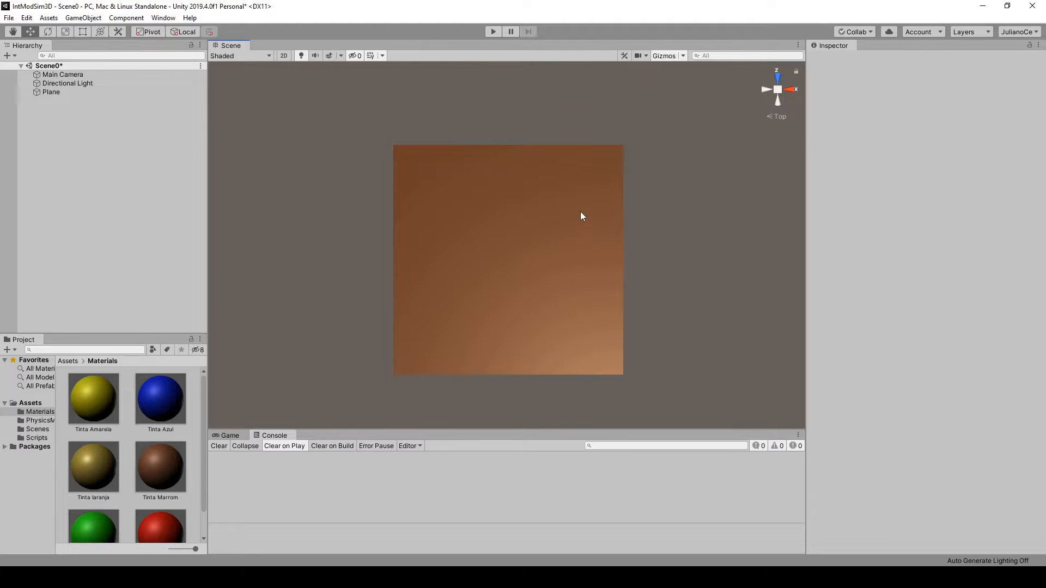
Step: Switch to the Right orientation, and return to an angled perspective view that frames the whole Plane
click(790, 90)
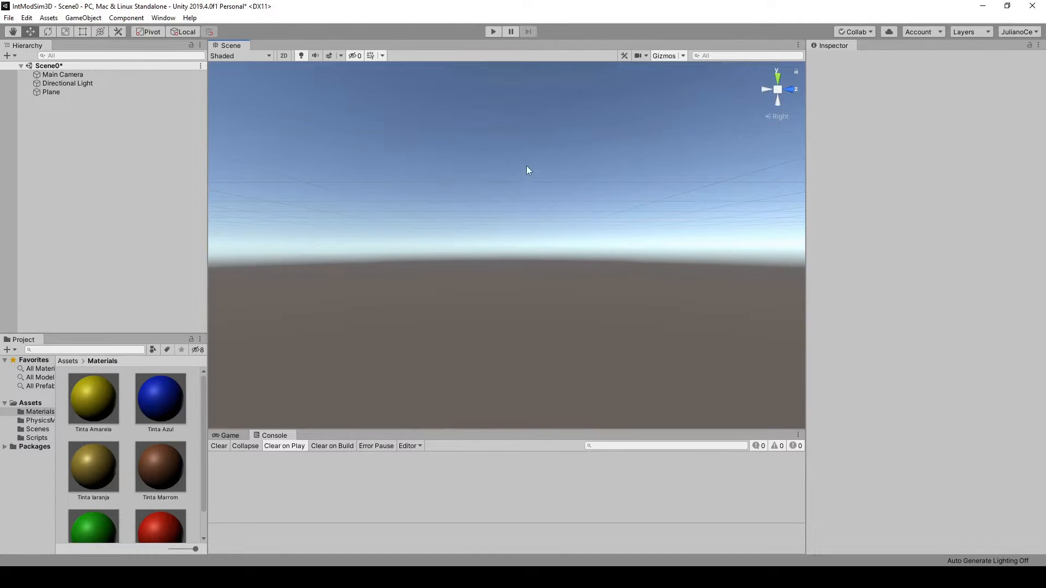
right_drag(551, 133, 548, 177)
middle_drag(548, 177, 538, 276)
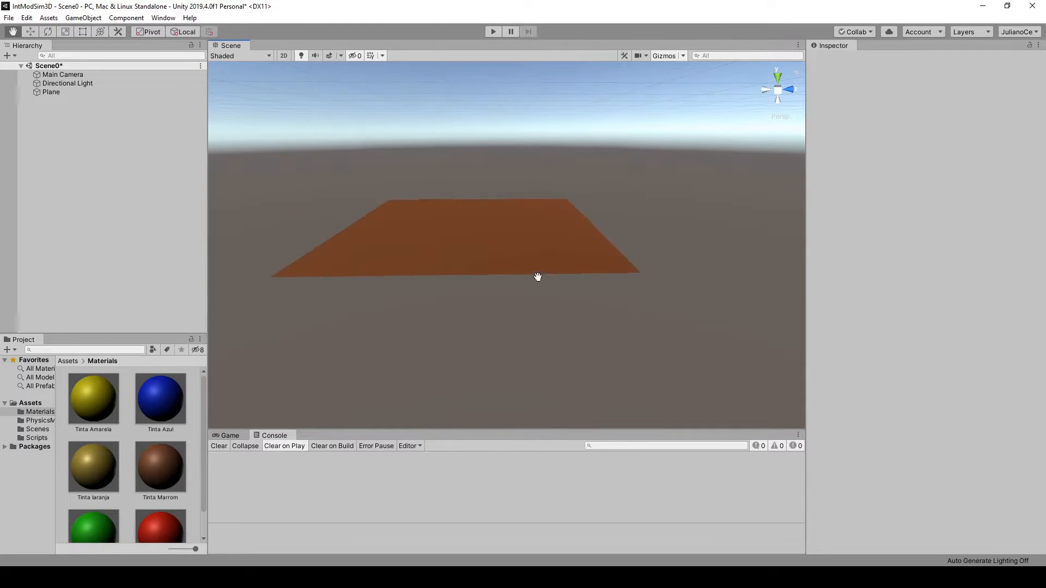
middle_drag(534, 180, 579, 184)
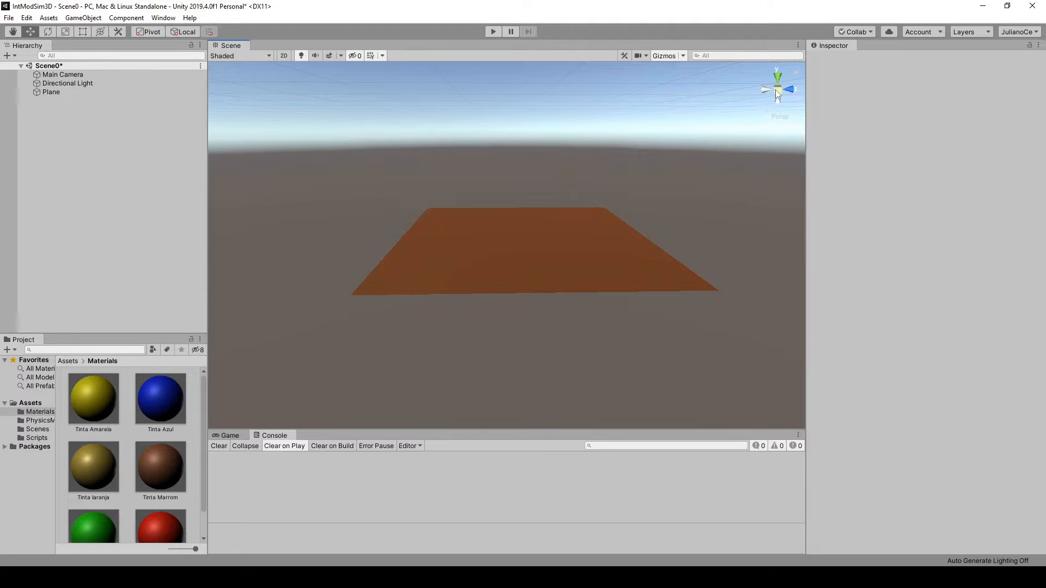
right_drag(440, 181, 470, 226)
middle_drag(470, 226, 605, 259)
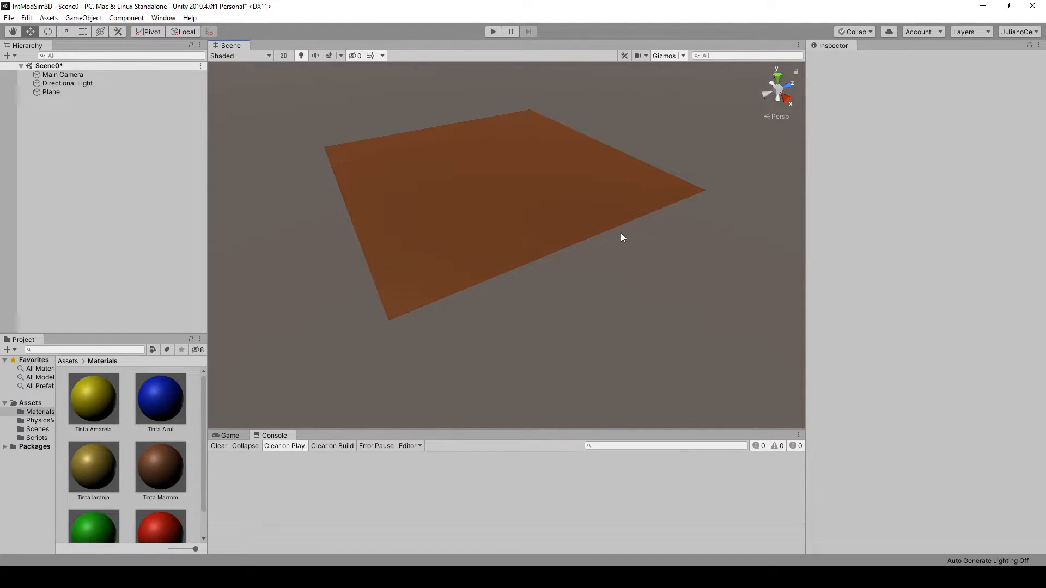
middle_drag(623, 236, 622, 280)
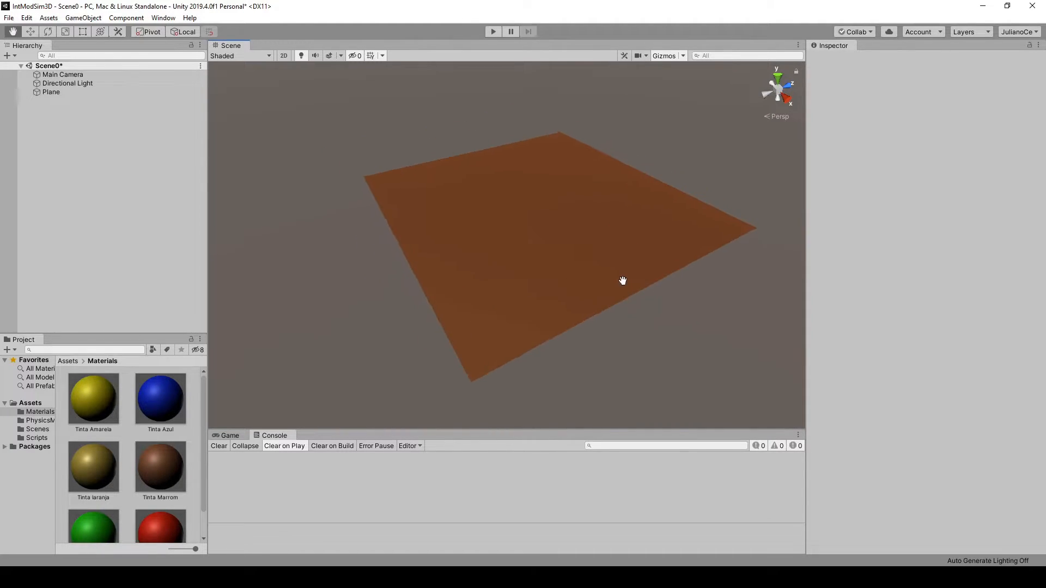
Step: Lower the Scene view grid's opacity to its minimum and inspect the Plane from a flatter angle
click(383, 55)
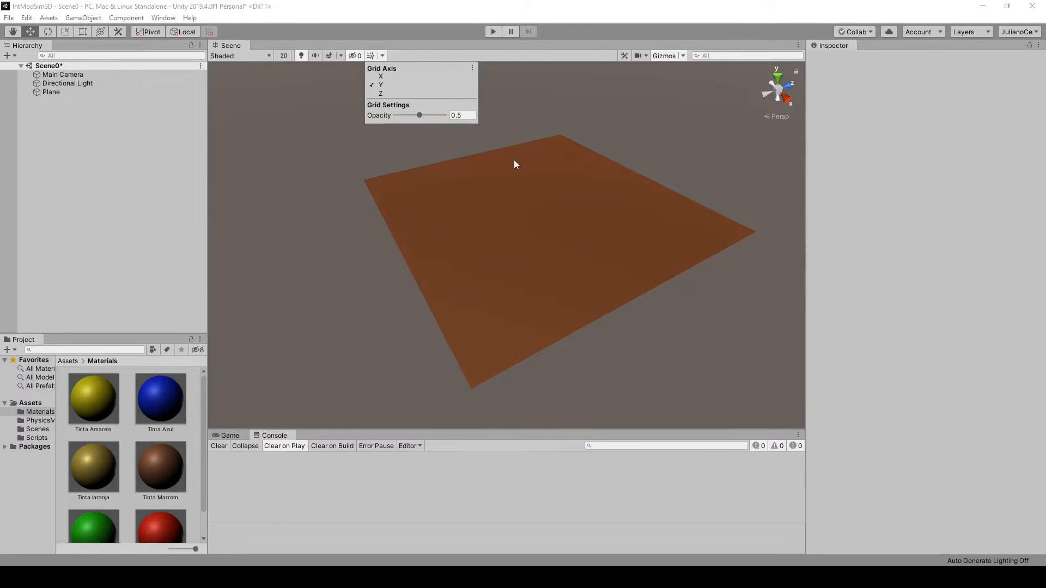
drag(419, 115, 384, 115)
right_drag(603, 323, 576, 284)
middle_drag(564, 293, 475, 183)
right_drag(479, 224, 511, 248)
middle_drag(509, 247, 586, 278)
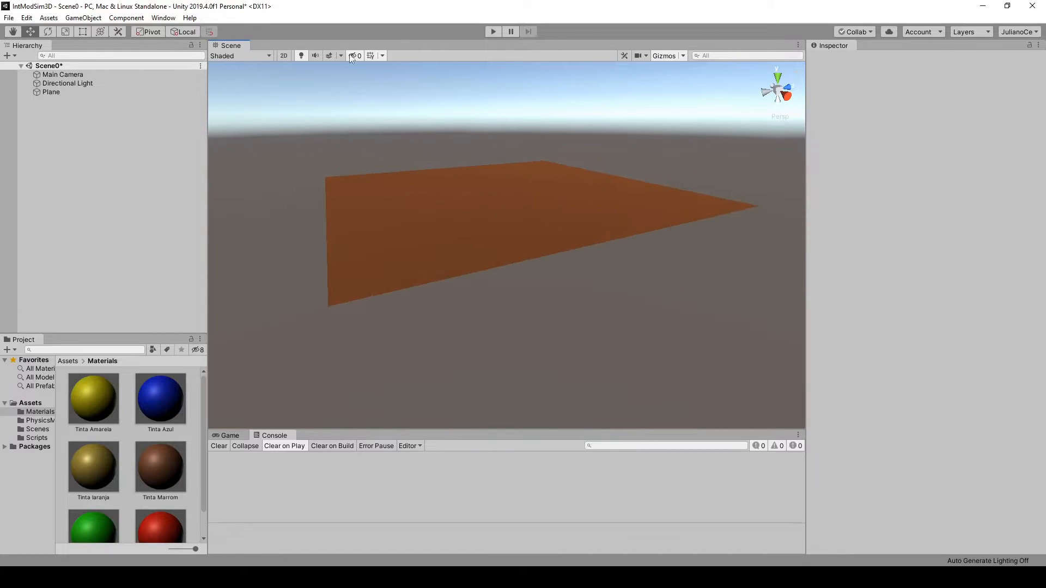
Step: Raise the Scene view grid's opacity and inspect the Plane from farther away
click(383, 56)
drag(393, 113, 437, 123)
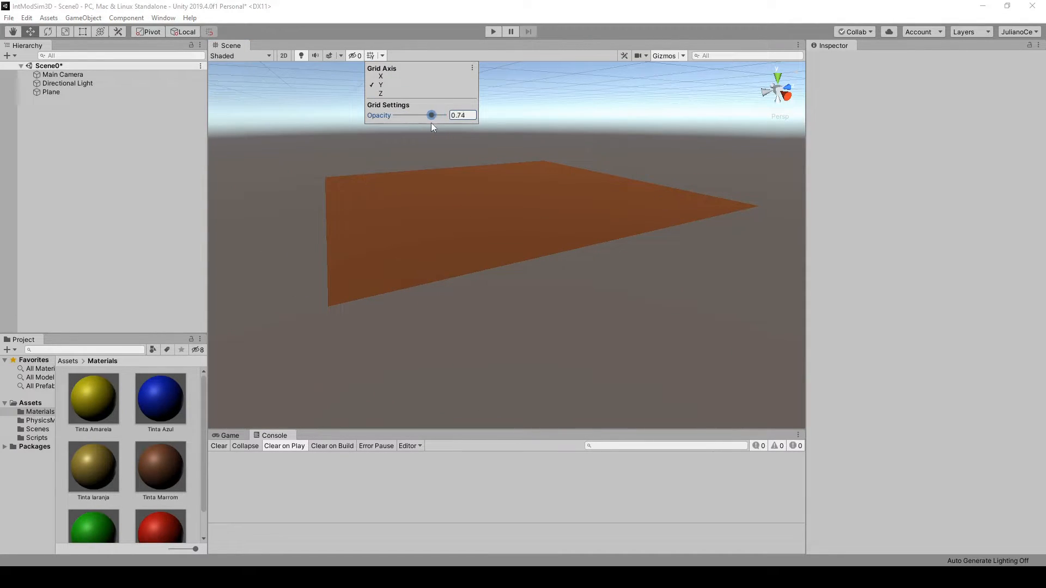
right_drag(413, 204, 455, 240)
middle_drag(344, 185, 420, 262)
scroll(416, 248, down, 5)
Step: Set the Plane's Y position to 0 and frame it in the Scene view
click(614, 240)
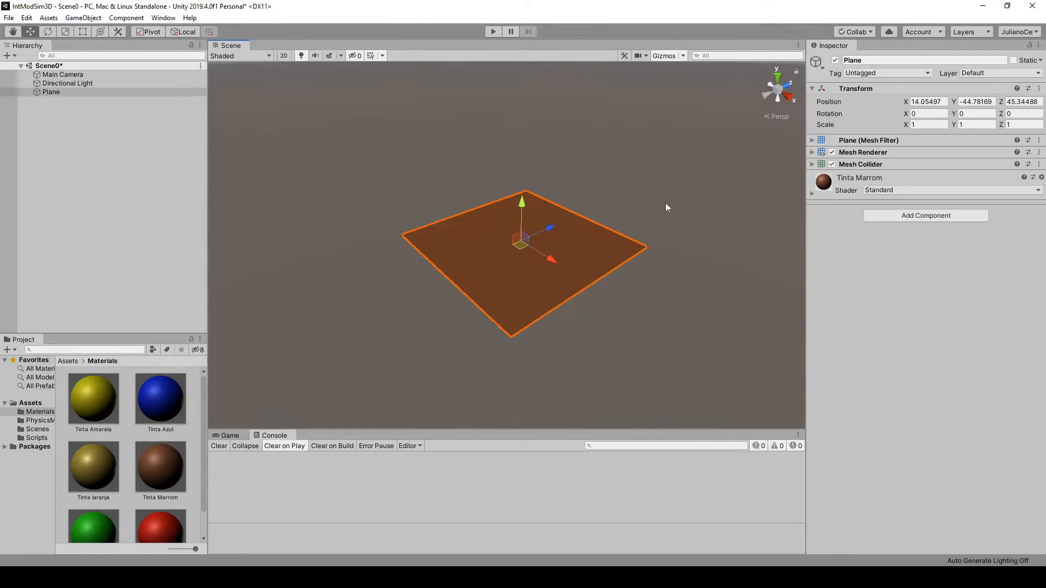
click(978, 102)
text(0)
key(Return)
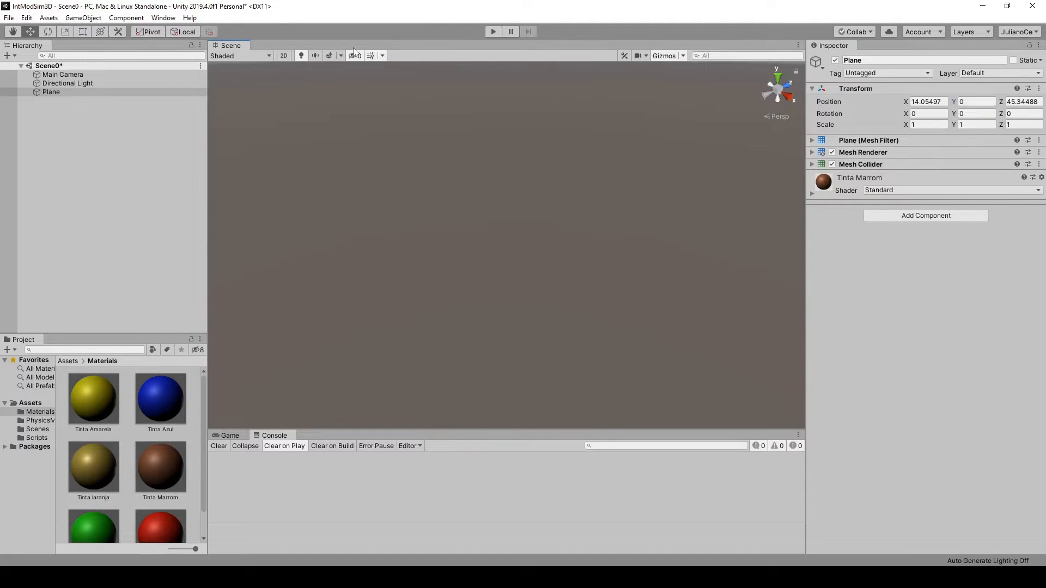
double_click(51, 92)
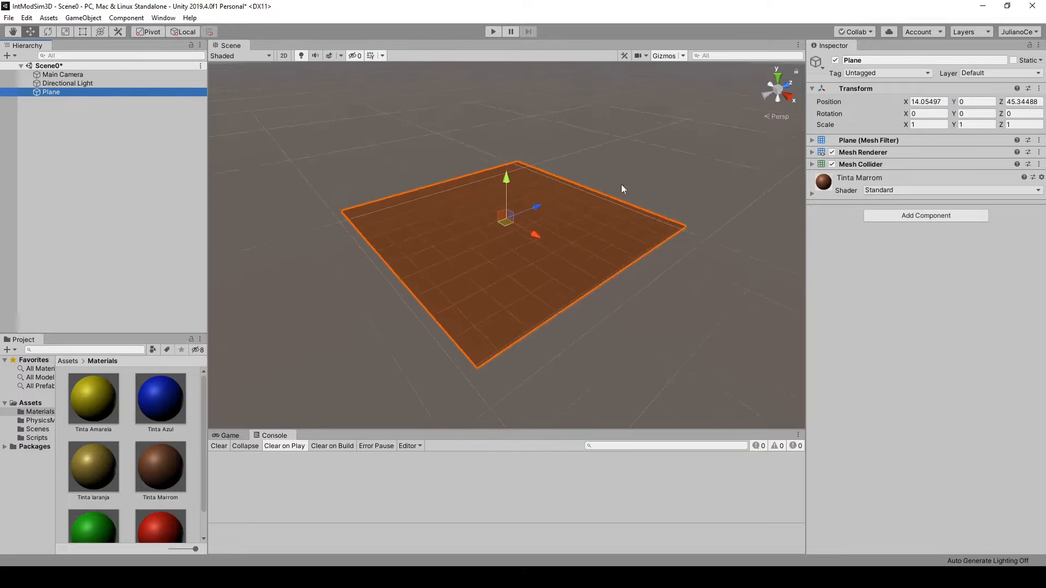
middle_drag(545, 270, 571, 219)
Step: Set the grid's opacity to 0.55, try a different grid axis, return it to Y and deselect the Plane
click(383, 56)
mouse_move(440, 117)
mouse_down()
mouse_move(392, 115)
mouse_move(423, 116)
mouse_up()
click(374, 93)
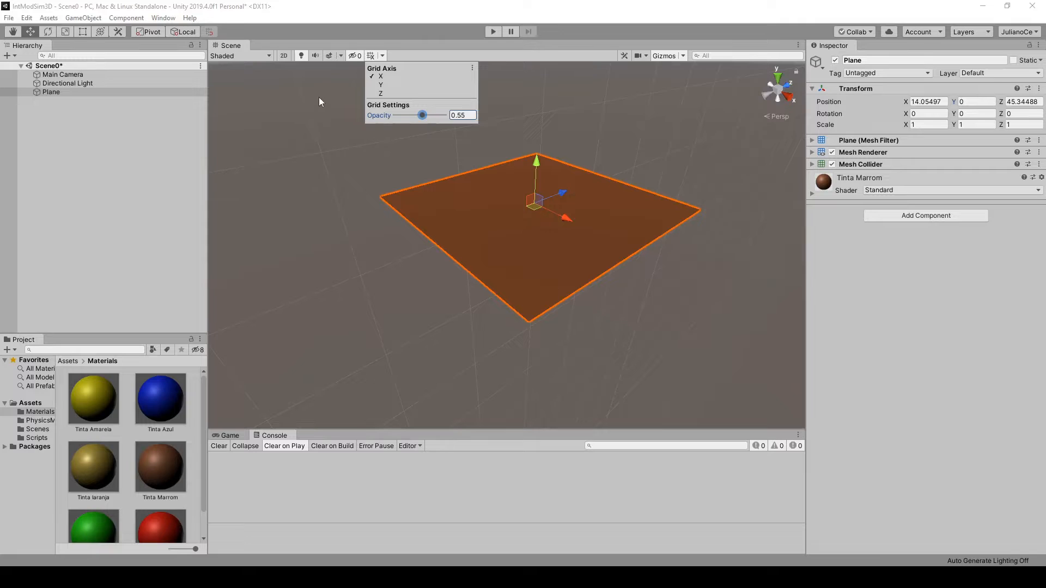
click(382, 87)
click(636, 153)
click(635, 157)
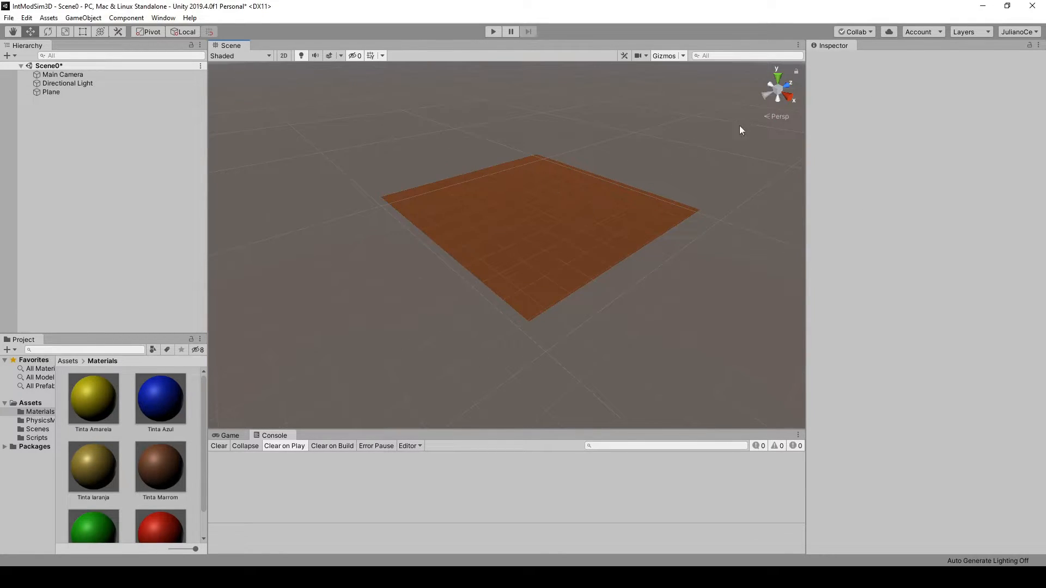
Step: Raise the Scene view grid's opacity to its maximum and inspect the Plane from a flatter angle
middle_drag(592, 163, 582, 186)
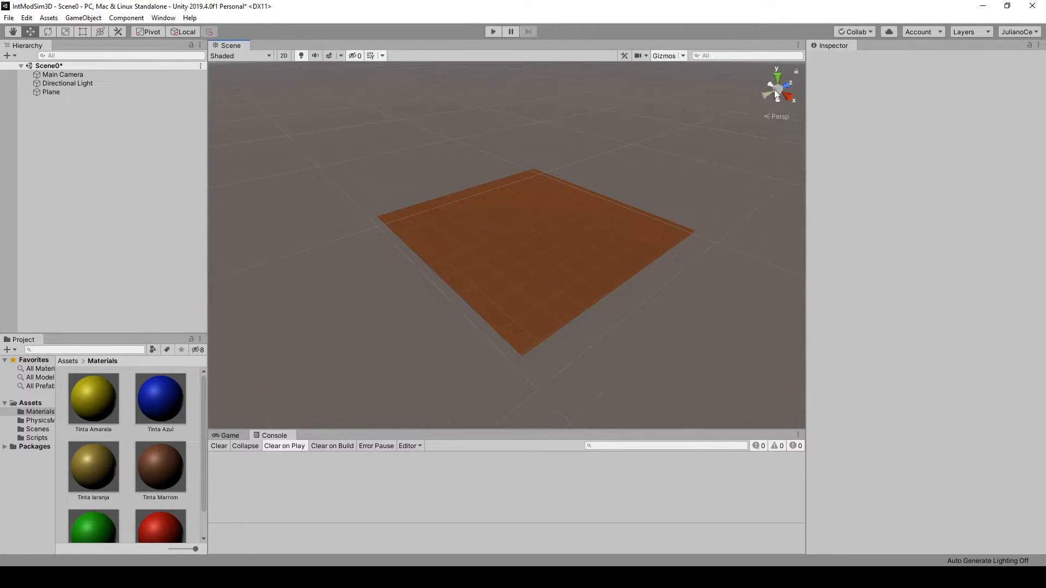
scroll(567, 278, up, 3)
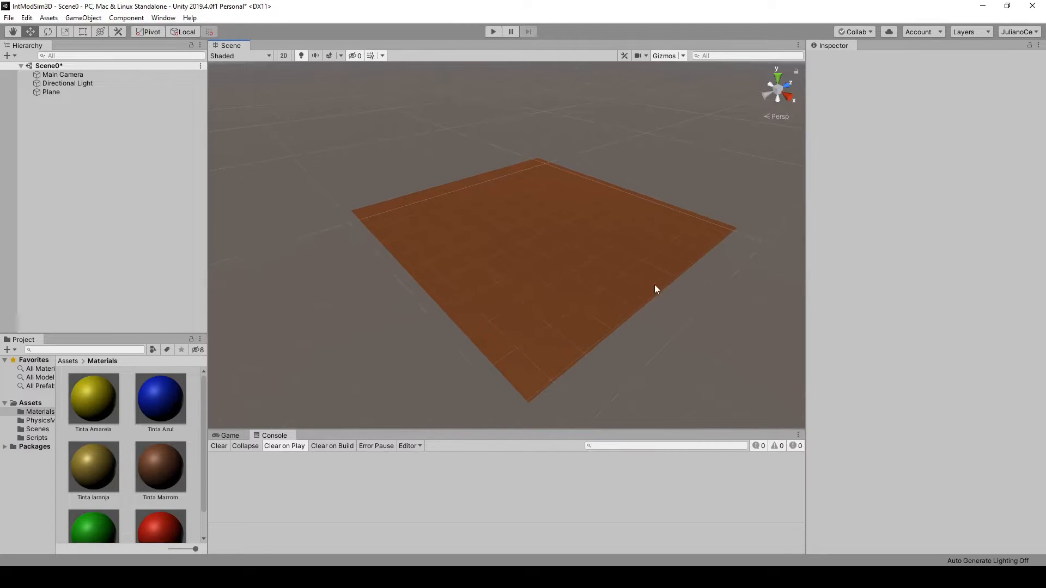
middle_drag(640, 304, 577, 340)
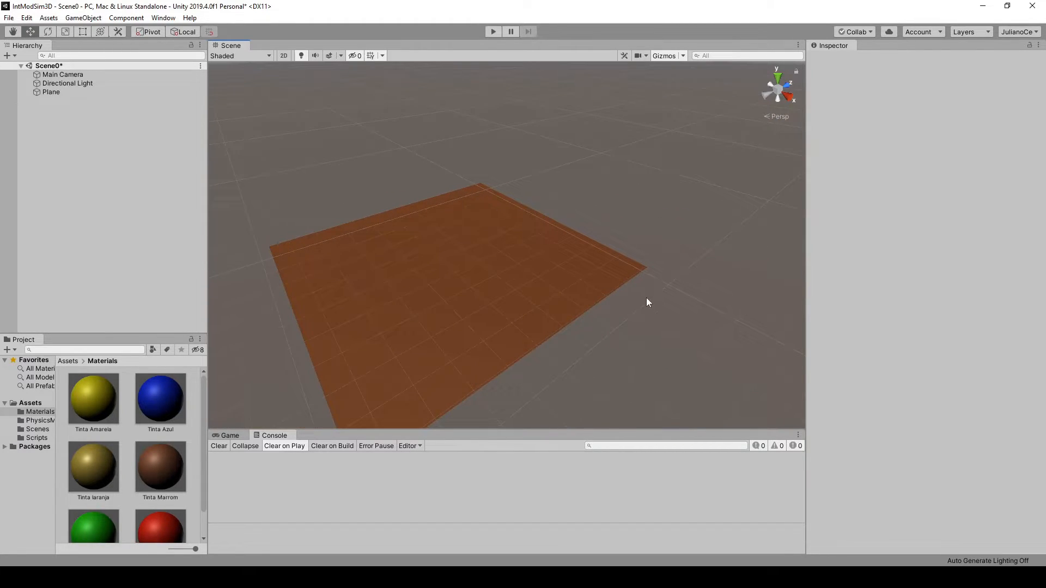
click(383, 56)
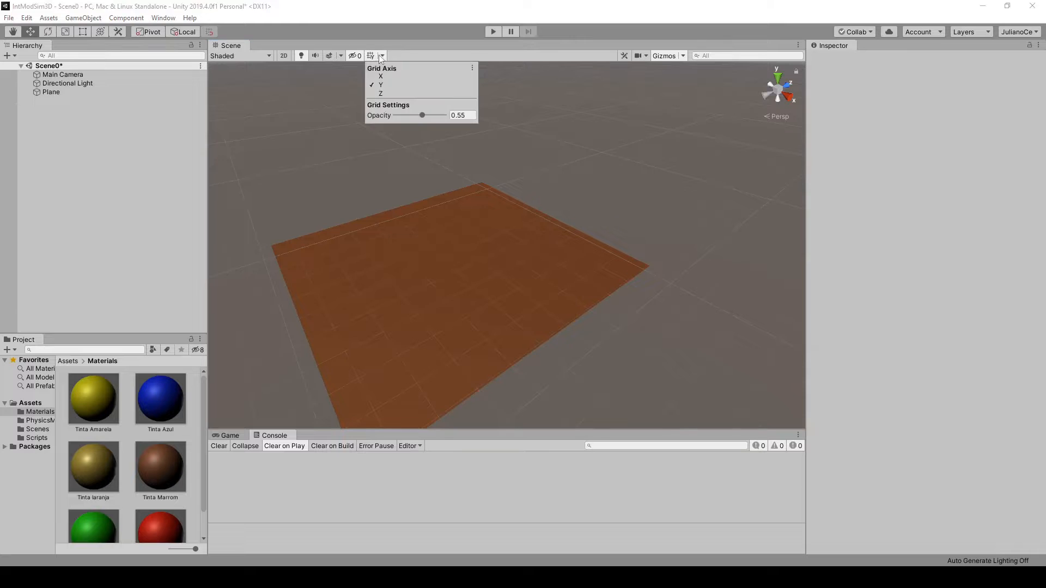
drag(423, 117, 481, 119)
alt+drag(652, 201, 393, 283)
middle_drag(393, 283, 601, 199)
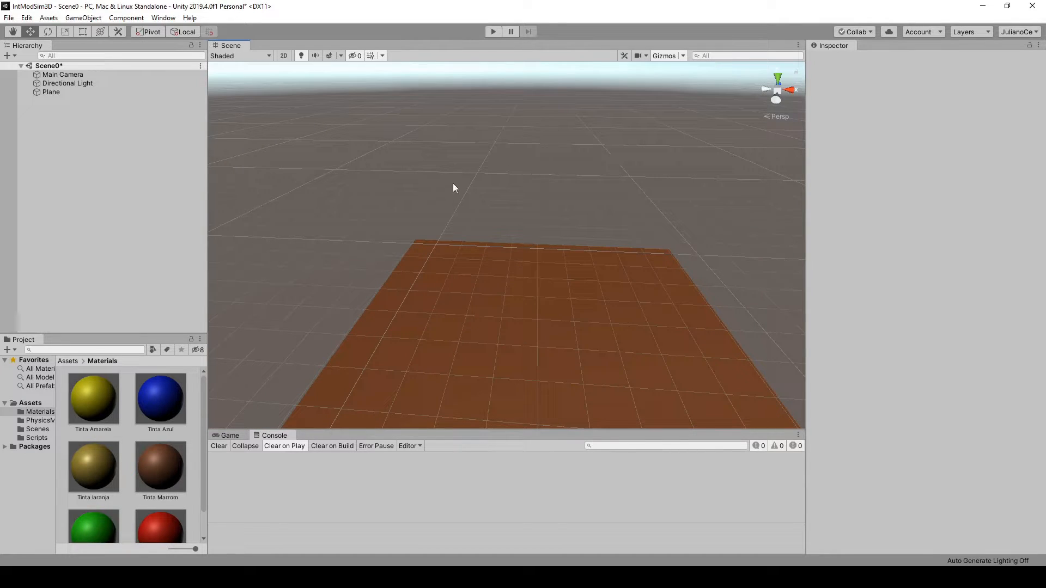
Step: Compare the Plane in isometric and perspective projection, orbit around it in isometric, and return to perspective
click(779, 115)
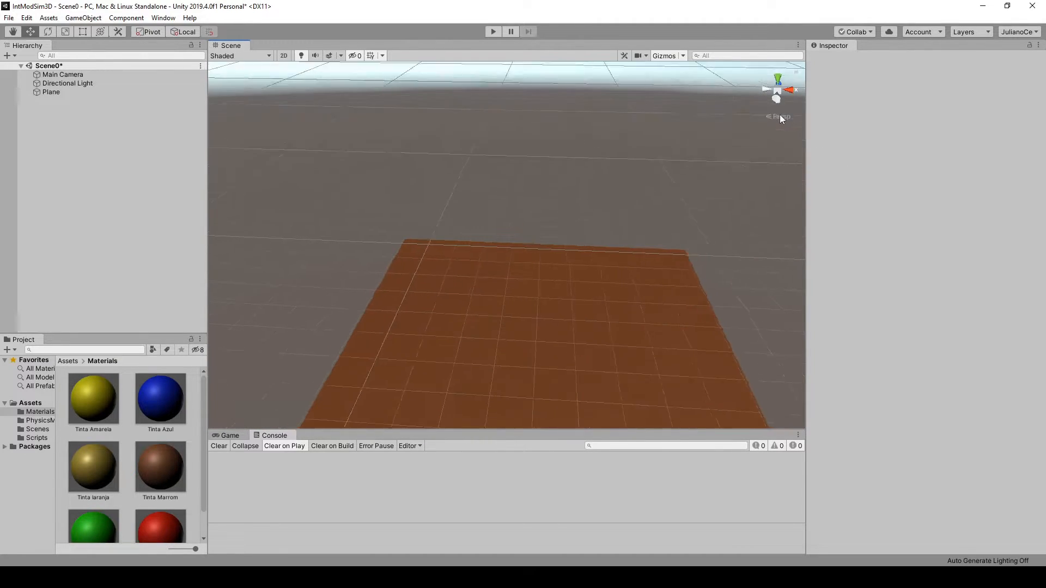
click(780, 118)
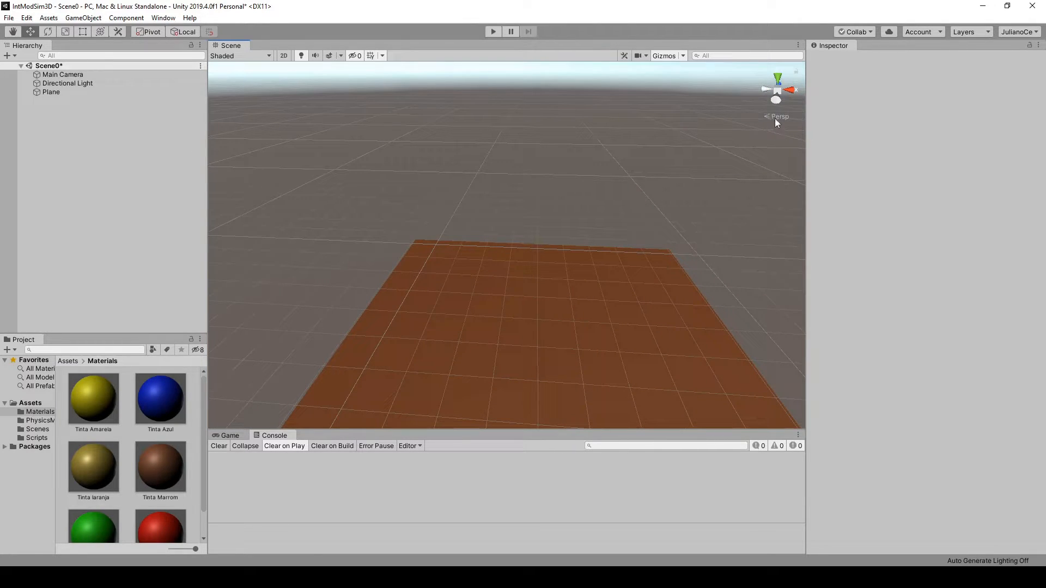
click(781, 116)
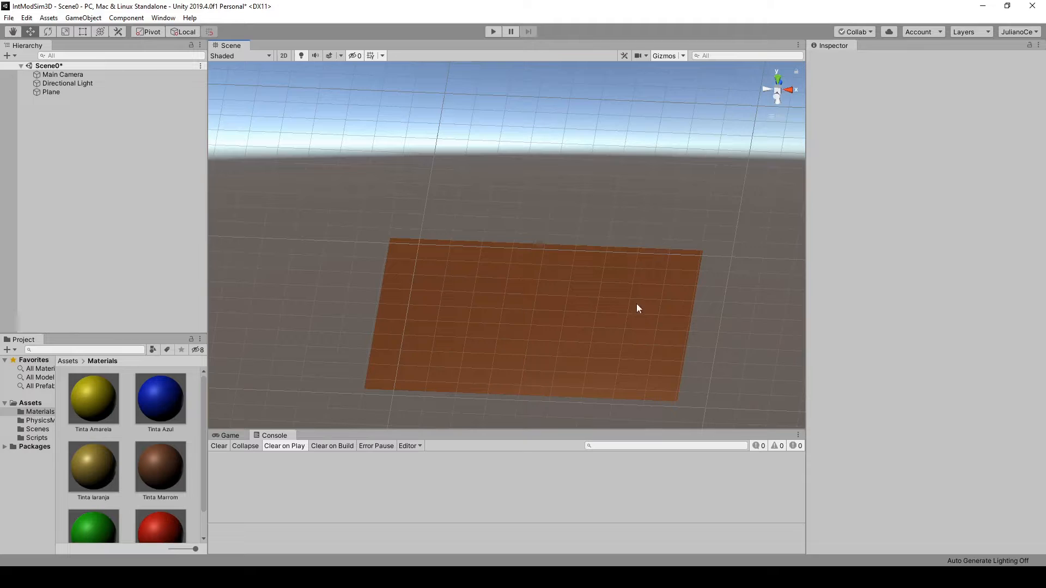
alt+drag(603, 293, 609, 236)
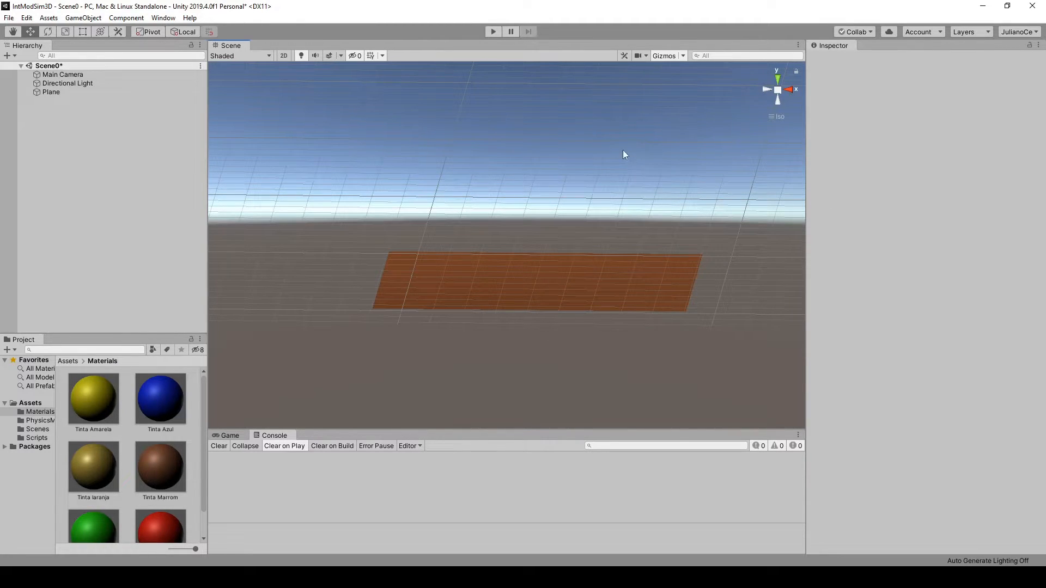
alt+drag(624, 156, 603, 256)
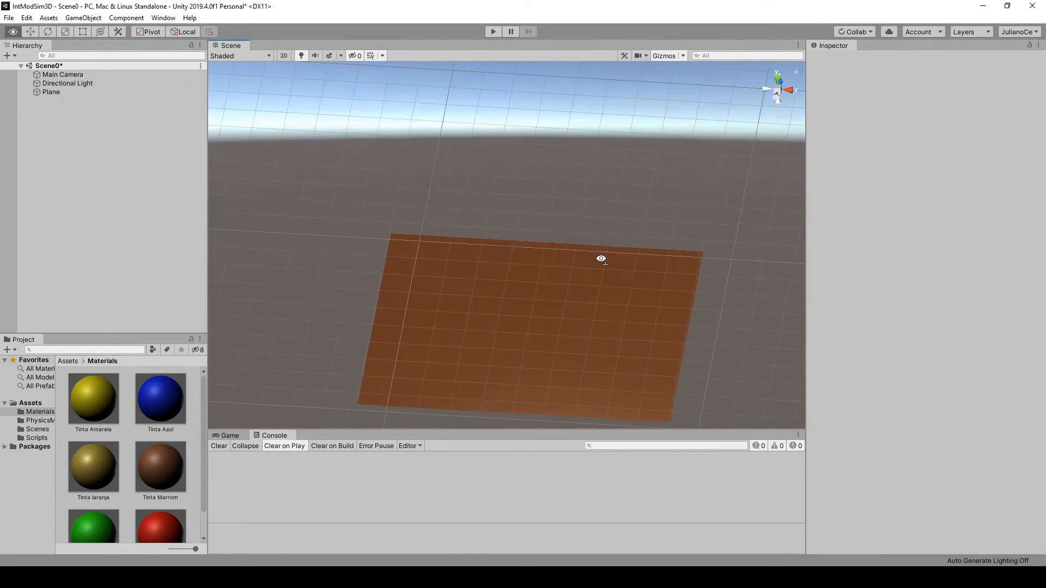
click(779, 117)
drag(638, 365, 621, 278)
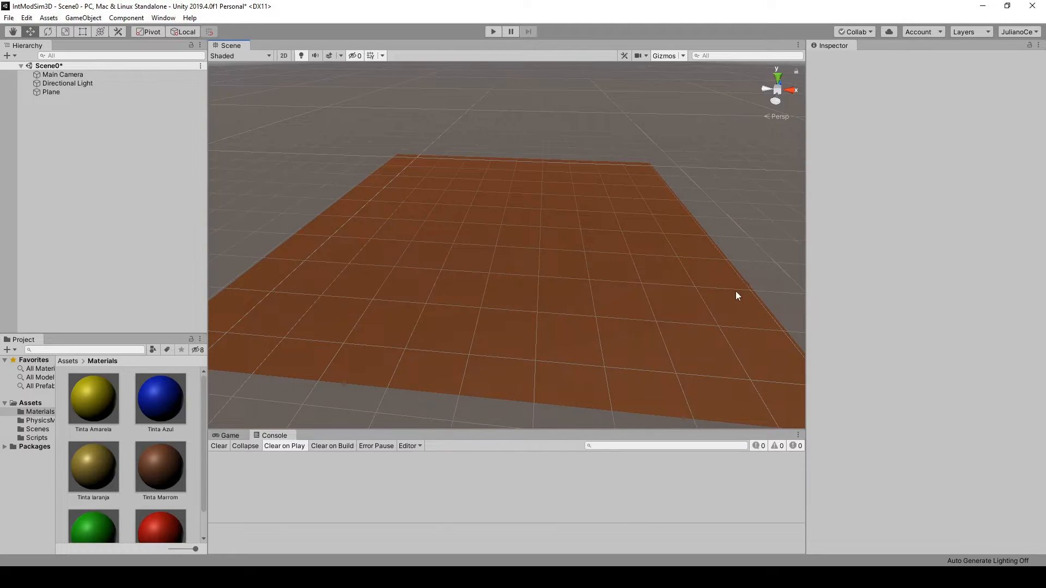
middle_drag(752, 322, 722, 294)
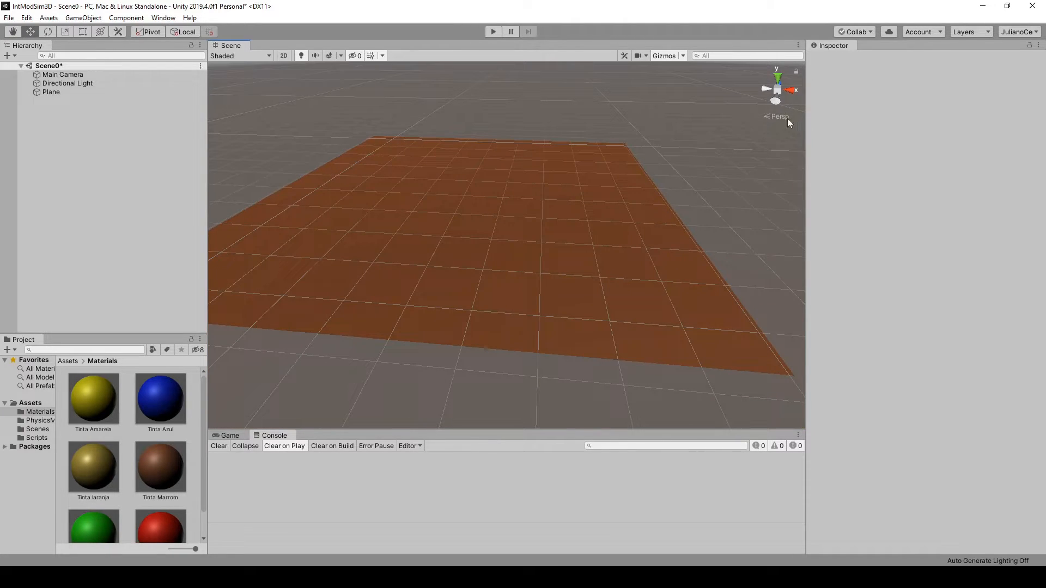
mouse_move(594, 245)
middle_down()
mouse_move(637, 236)
mouse_move(607, 235)
middle_up()
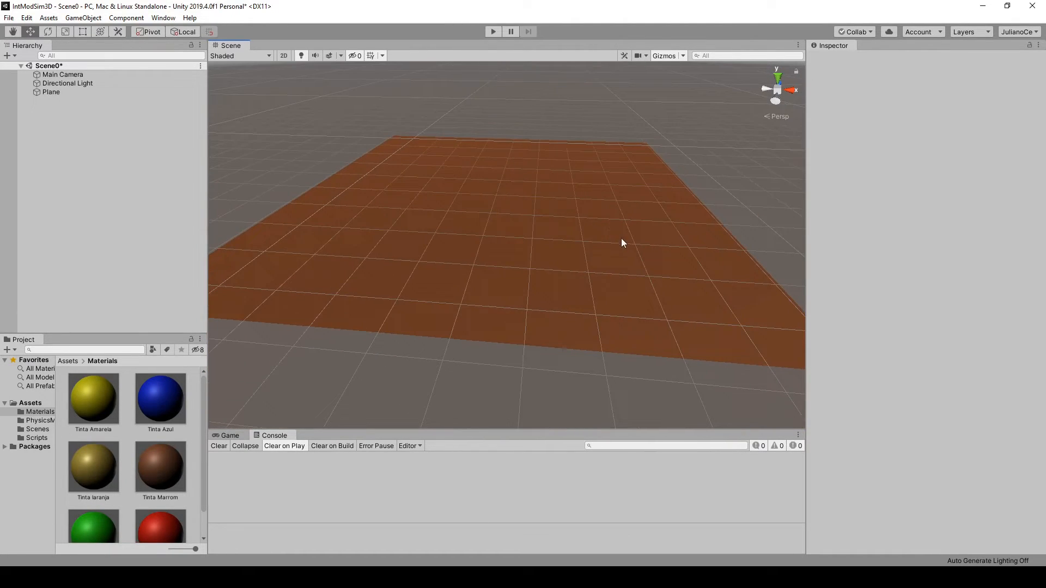
scroll(623, 243, down, 2)
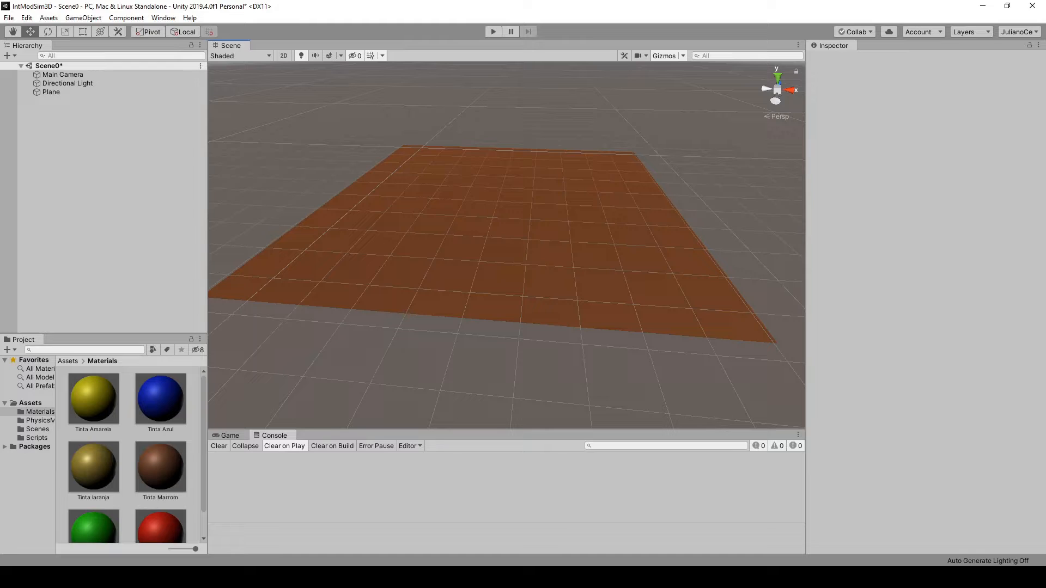
Step: Switch to the Google Meet call, read the newest chat messages, and return to Unity
click(31, 530)
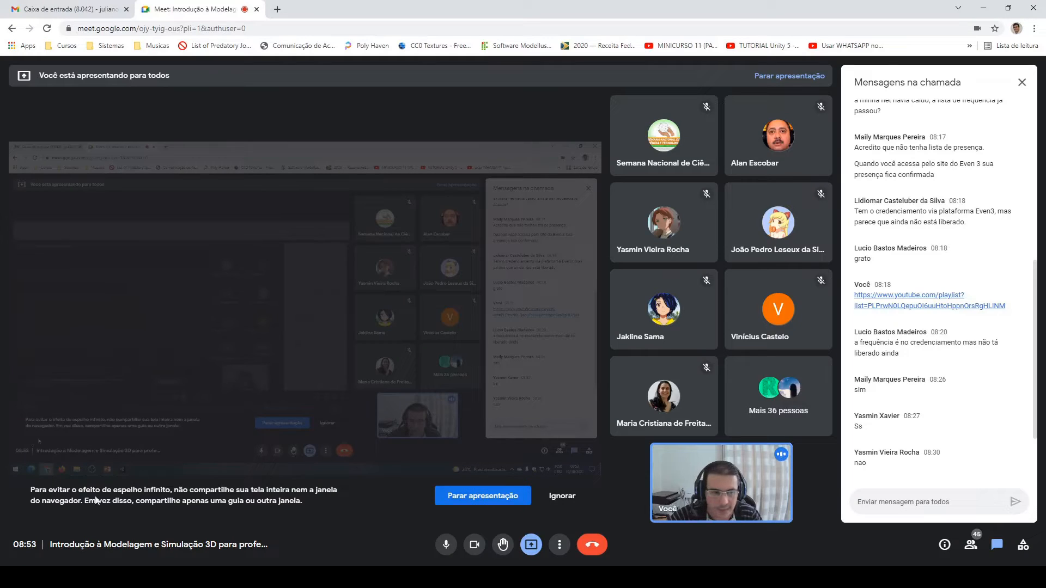
scroll(967, 424, down, 2)
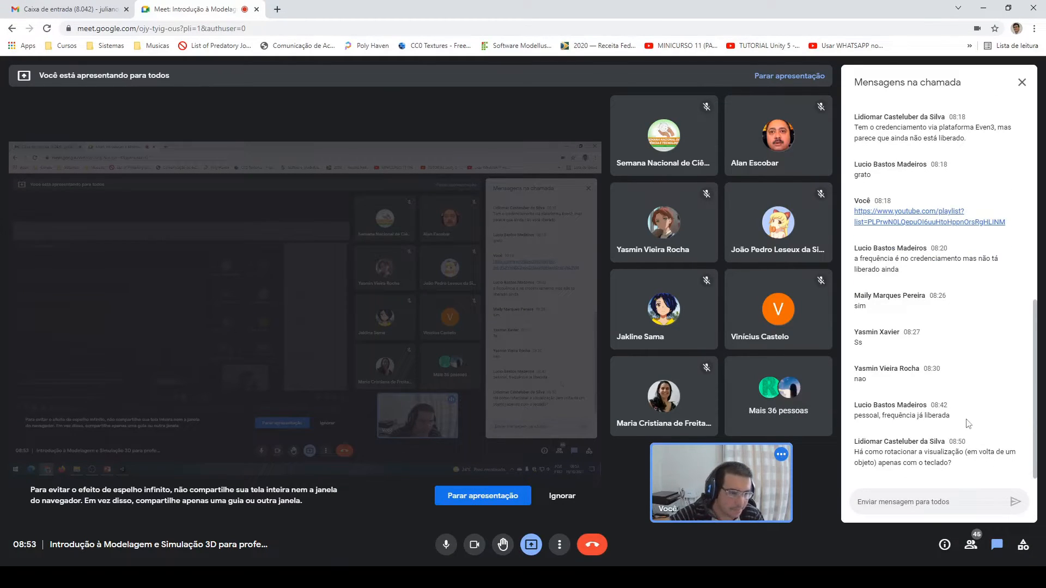
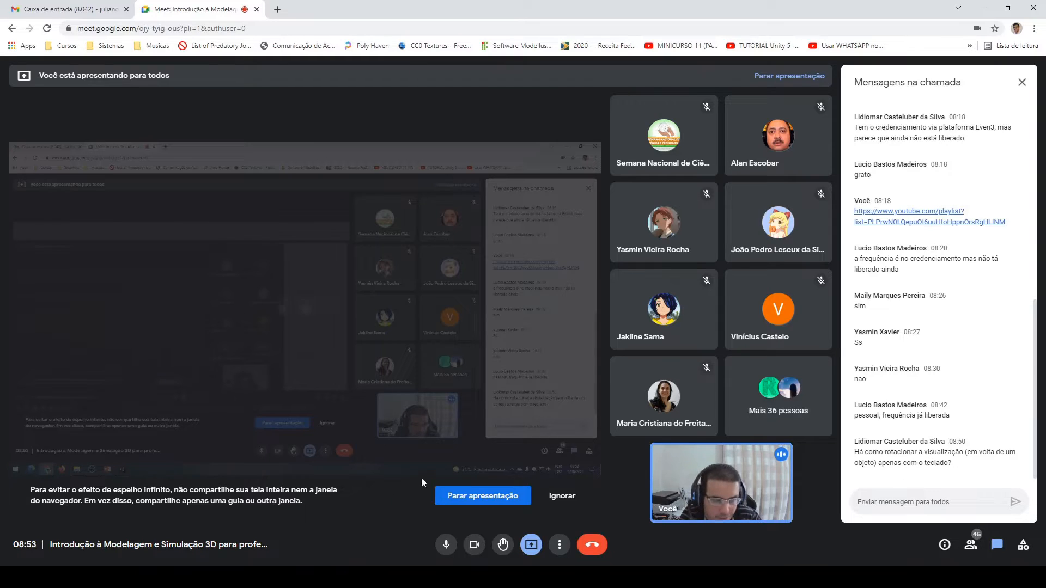
click(200, 578)
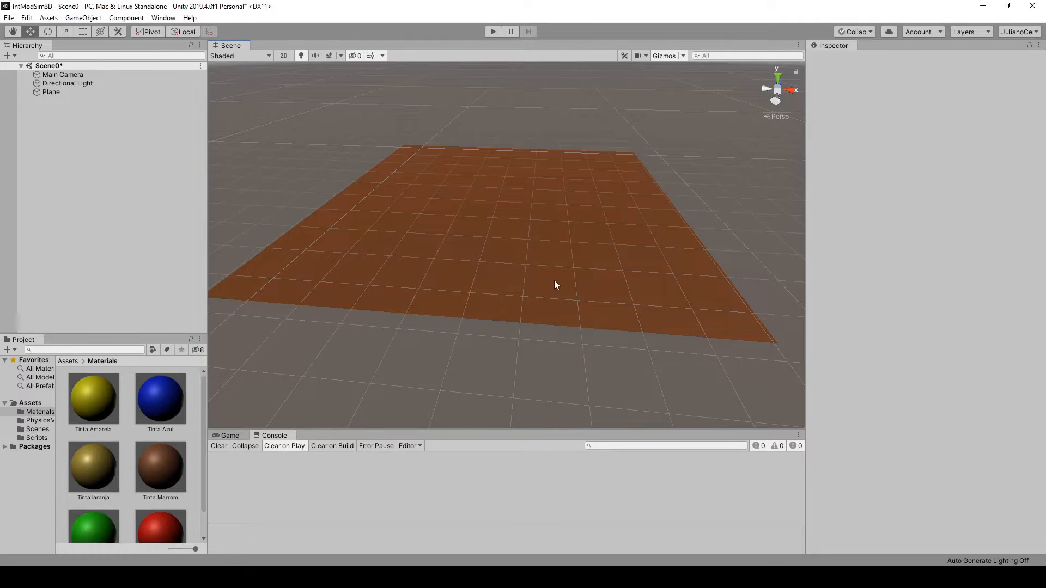
Step: Select the Plane and examine it while repeatedly looking around and panning the Scene view
click(497, 248)
right_drag(709, 255, 700, 212)
right_drag(729, 265, 493, 273)
scroll(610, 294, down, 5)
middle_drag(786, 351, 505, 318)
right_drag(597, 231, 453, 219)
middle_drag(770, 294, 587, 331)
right_drag(621, 243, 516, 223)
middle_drag(730, 306, 562, 263)
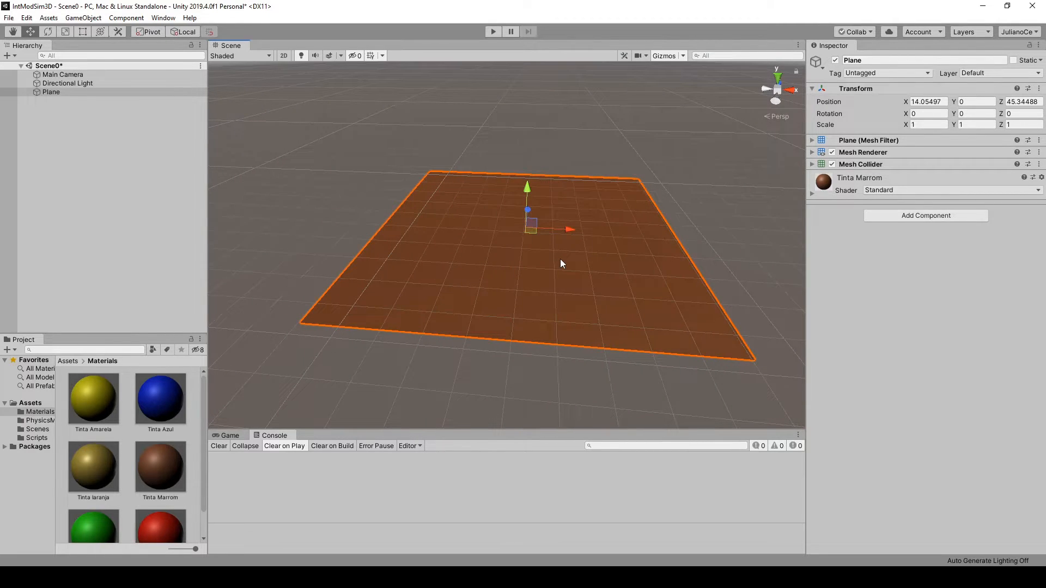
Step: Examine the selected Plane from nearer and farther distances and from an oblique angle
scroll(499, 298, down, 2)
scroll(505, 295, up, 4)
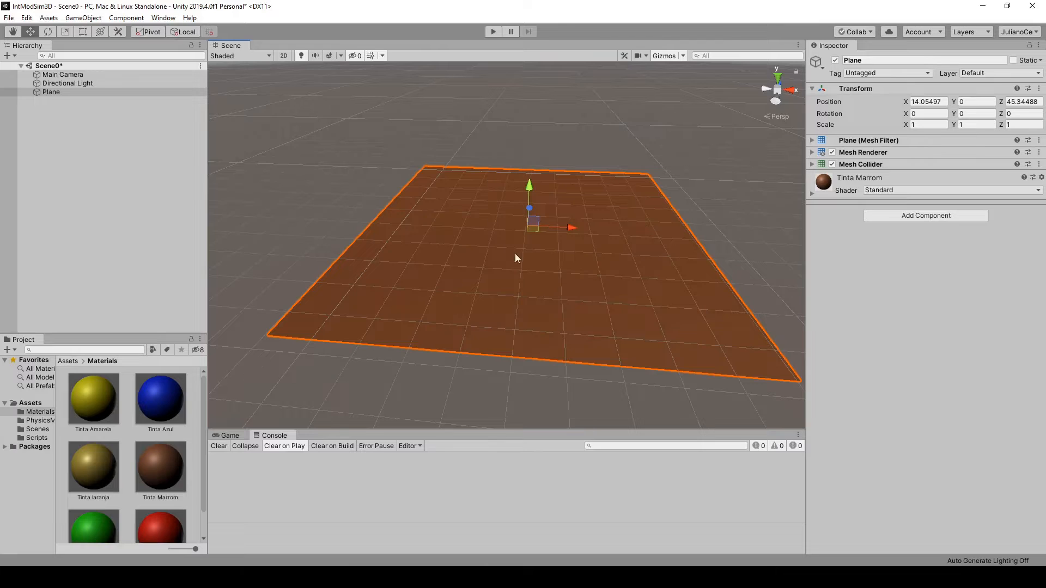
scroll(508, 261, down, 3)
right_drag(447, 344, 512, 332)
middle_drag(472, 325, 572, 311)
scroll(604, 277, up, 2)
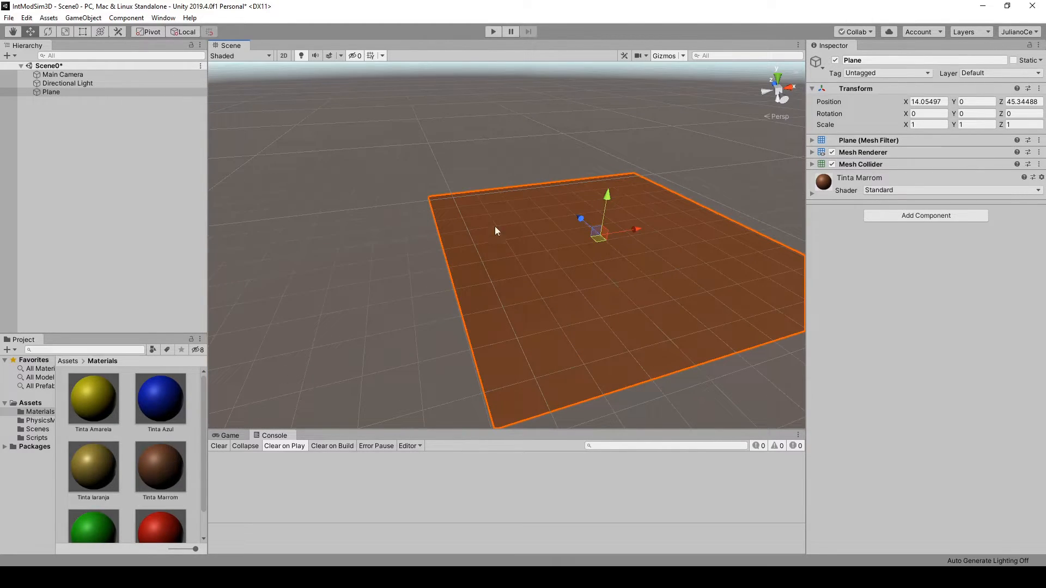
middle_drag(531, 248, 480, 238)
right_drag(530, 322, 516, 341)
middle_drag(516, 341, 596, 333)
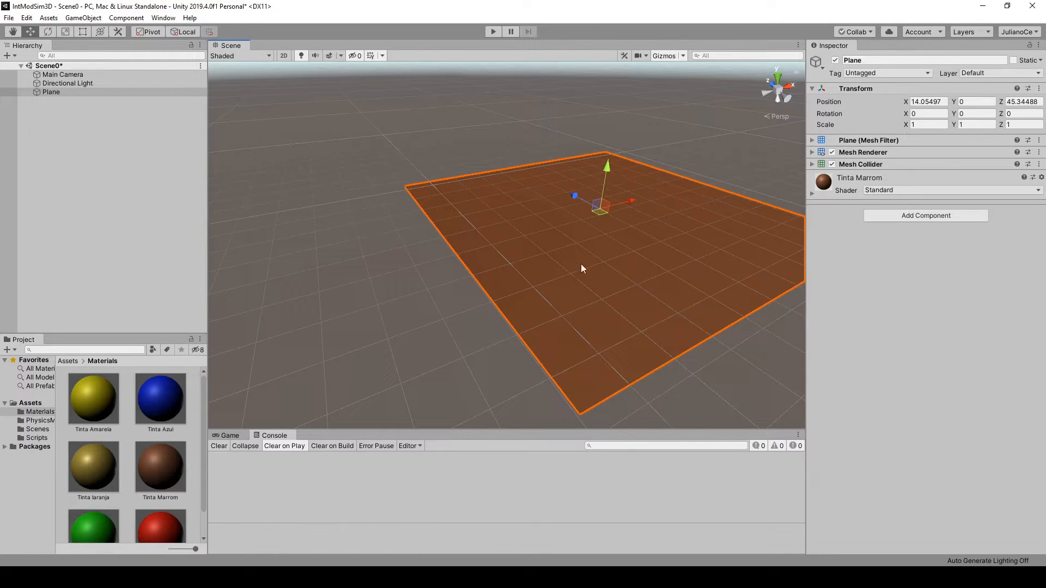
Step: Orbit the Scene view, frame the Plane again, and examine it from its other sides
alt+drag(428, 329, 696, 310)
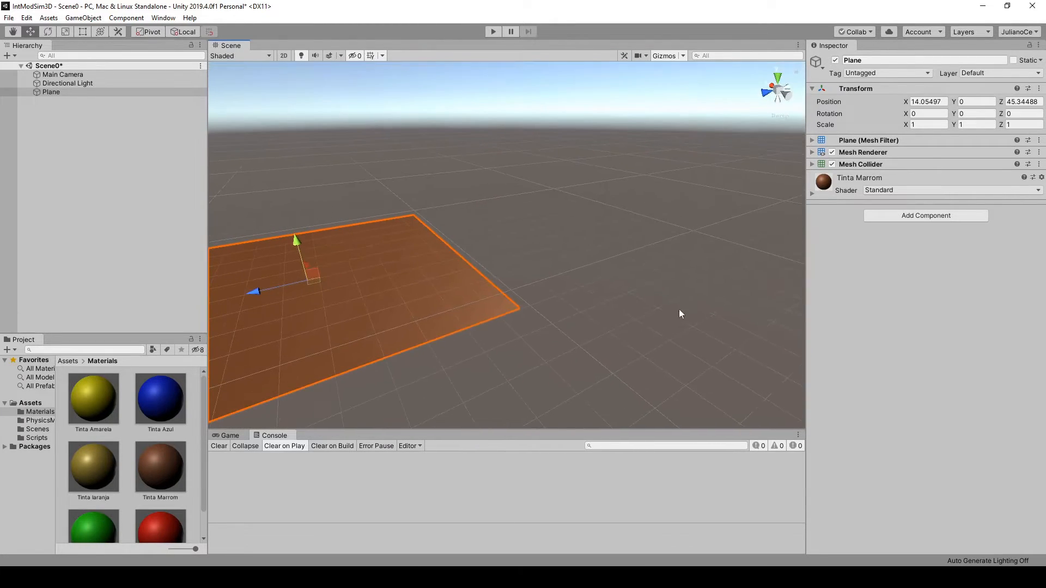
key(f)
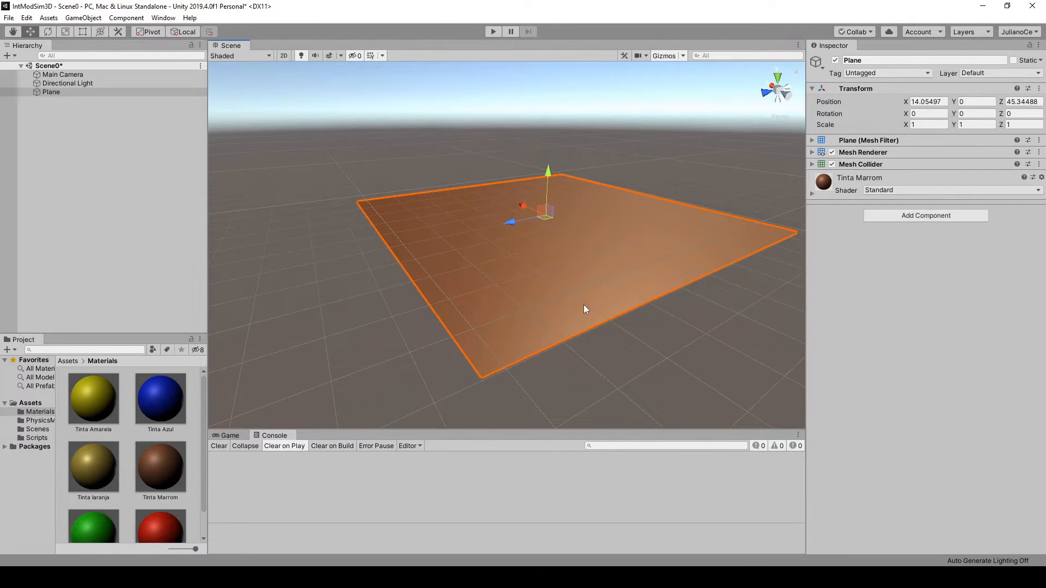
alt+drag(586, 283, 1023, 260)
alt+drag(612, 232, 227, 228)
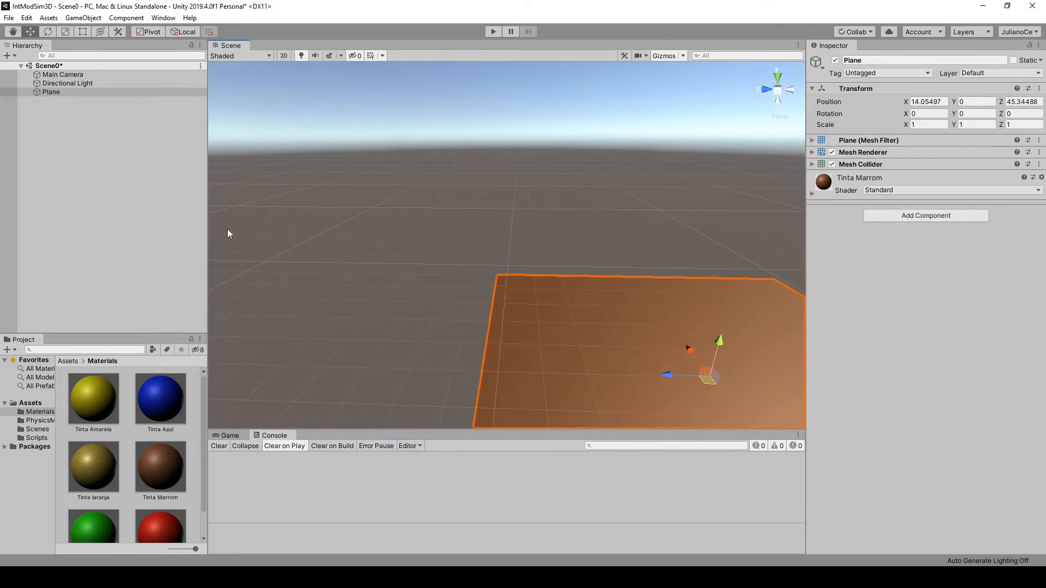
alt+drag(407, 245, 358, 138)
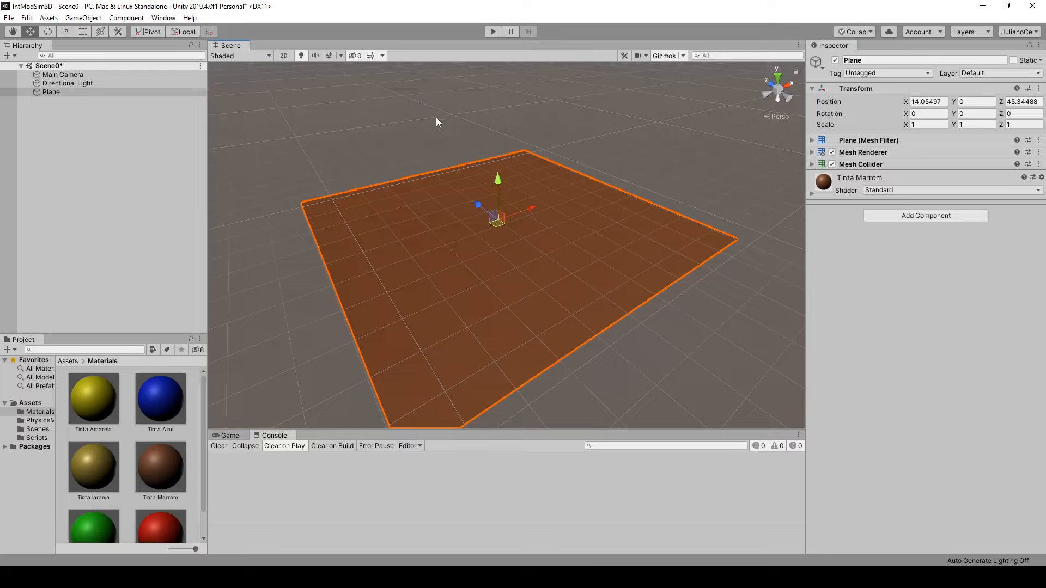
Step: Check the Google Meet call and return to the Plane in Unity's Scene view
click(68, 577)
click(60, 540)
scroll(403, 272, down, 3)
scroll(575, 318, up, 2)
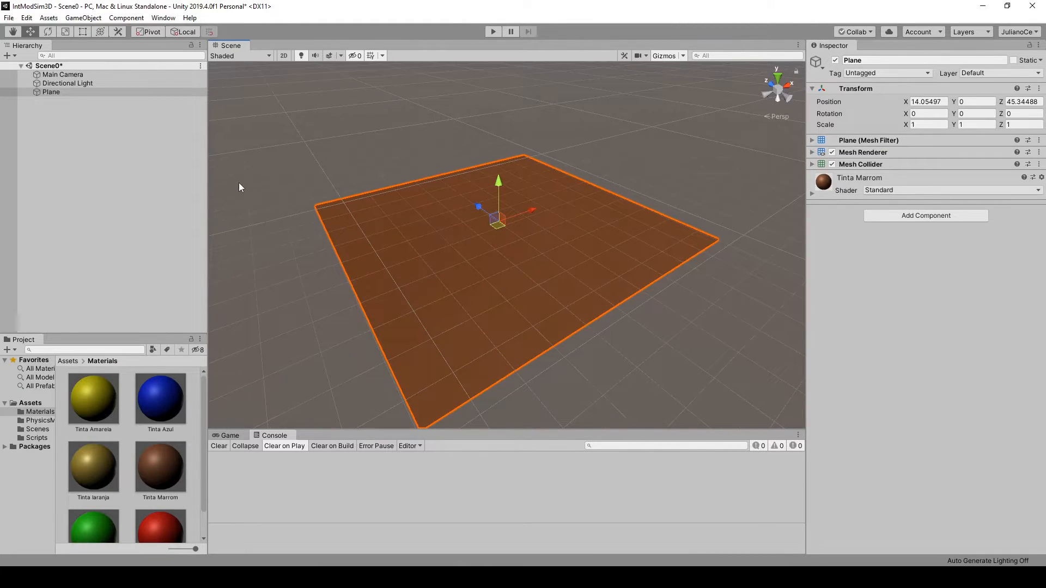
Step: Frame the Plane in the Scene view and orbit around it, re-framing it when it drifts off centre
double_click(50, 93)
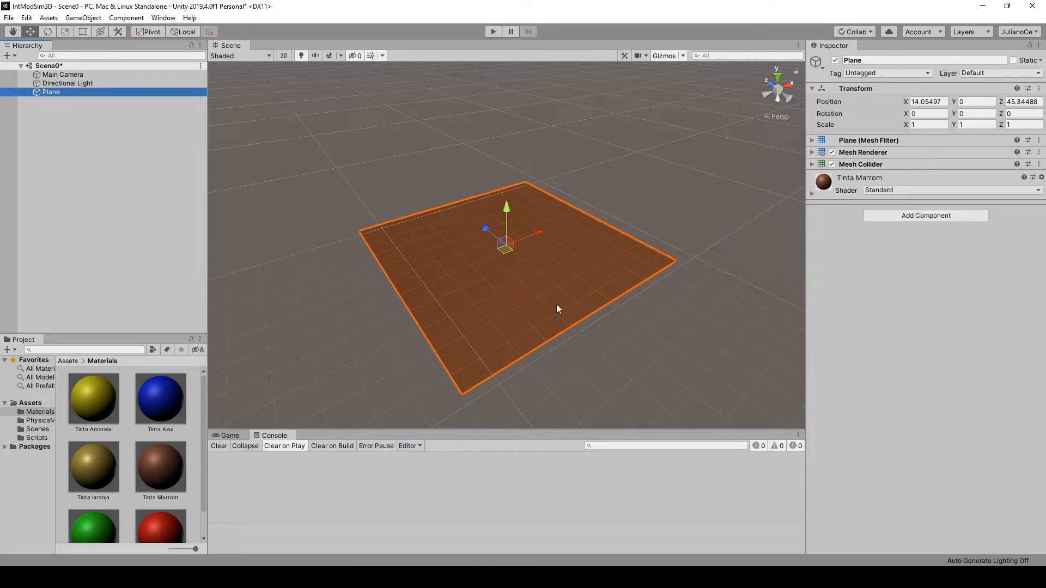
alt+drag(479, 319, 484, 317)
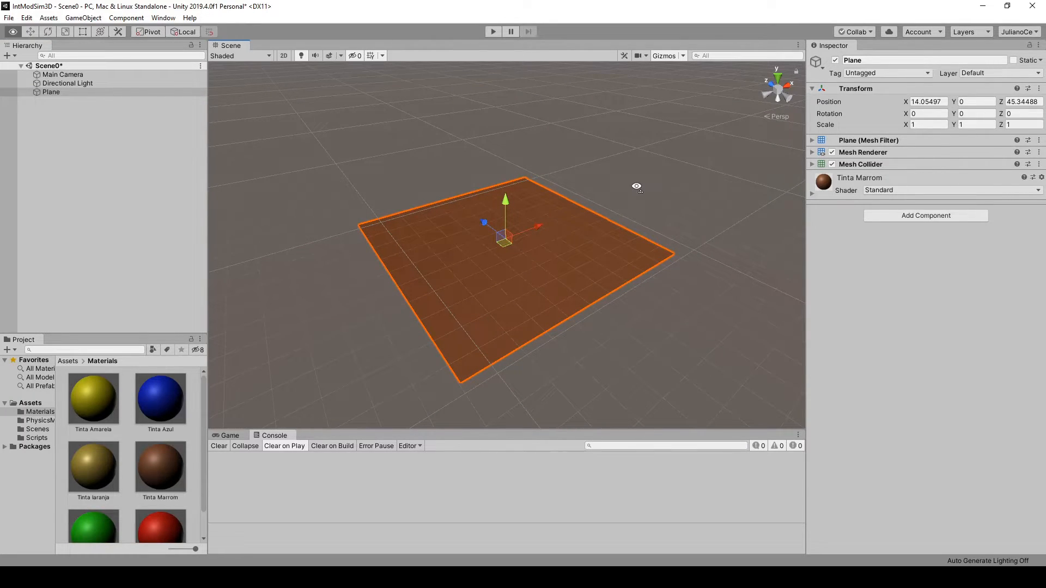
alt+drag(636, 187, 278, 162)
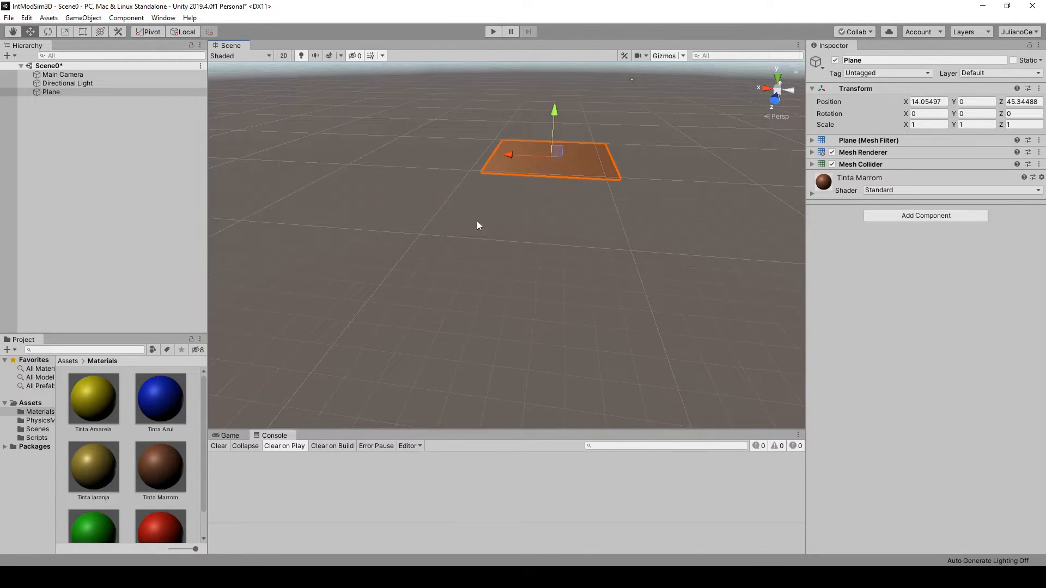
key(f)
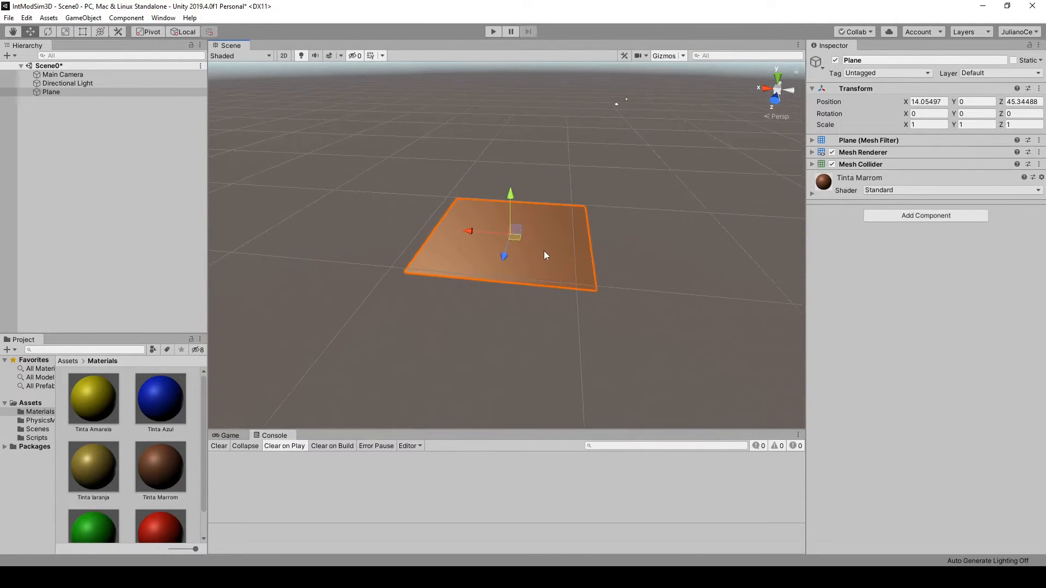
alt+drag(465, 226, 358, 179)
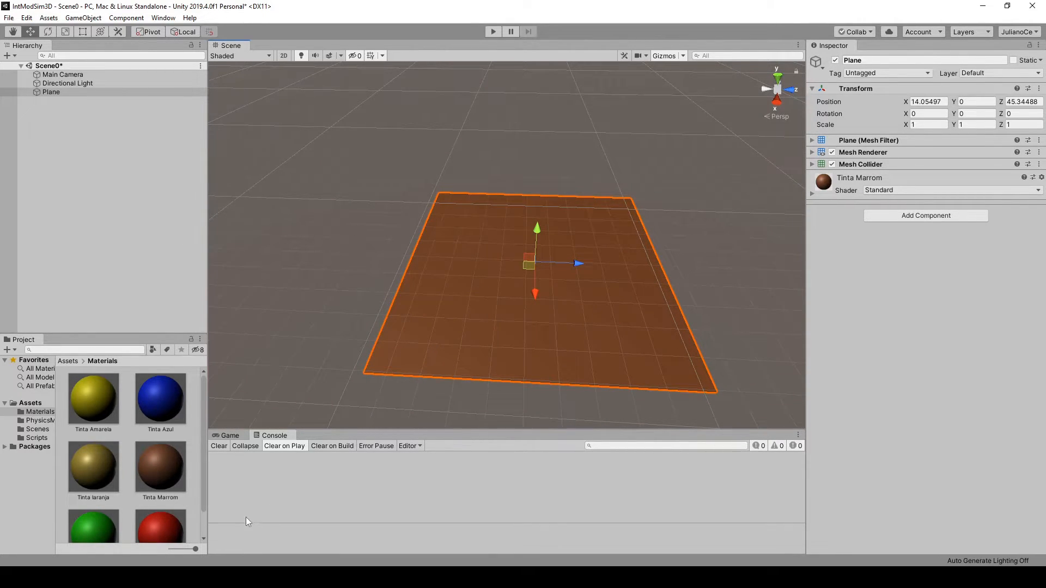
Step: Deselect the Plane and view it from slightly closer with the grid across its surface
scroll(712, 218, up, 1)
middle_drag(712, 219, 703, 181)
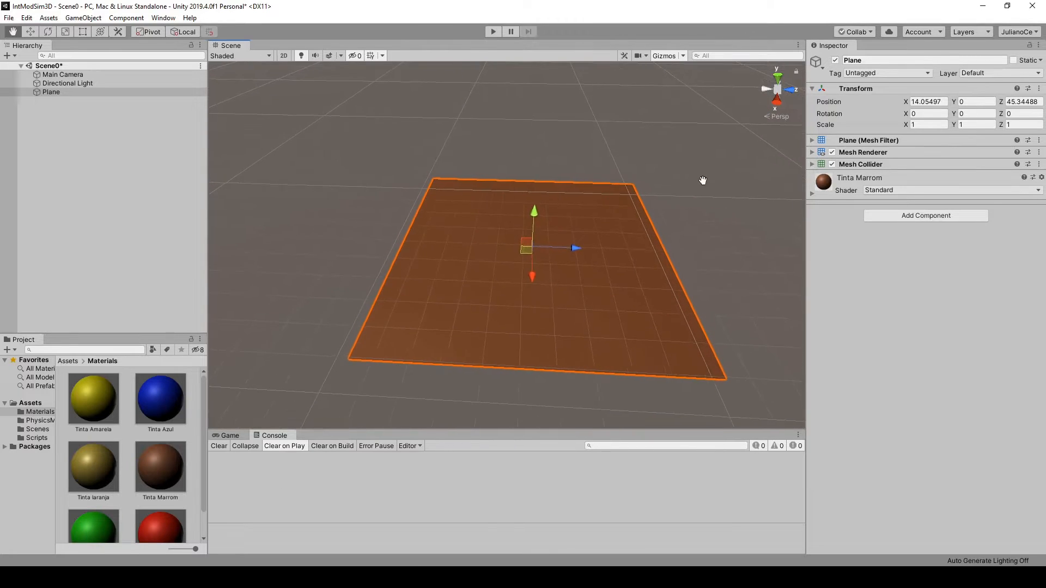
click(701, 186)
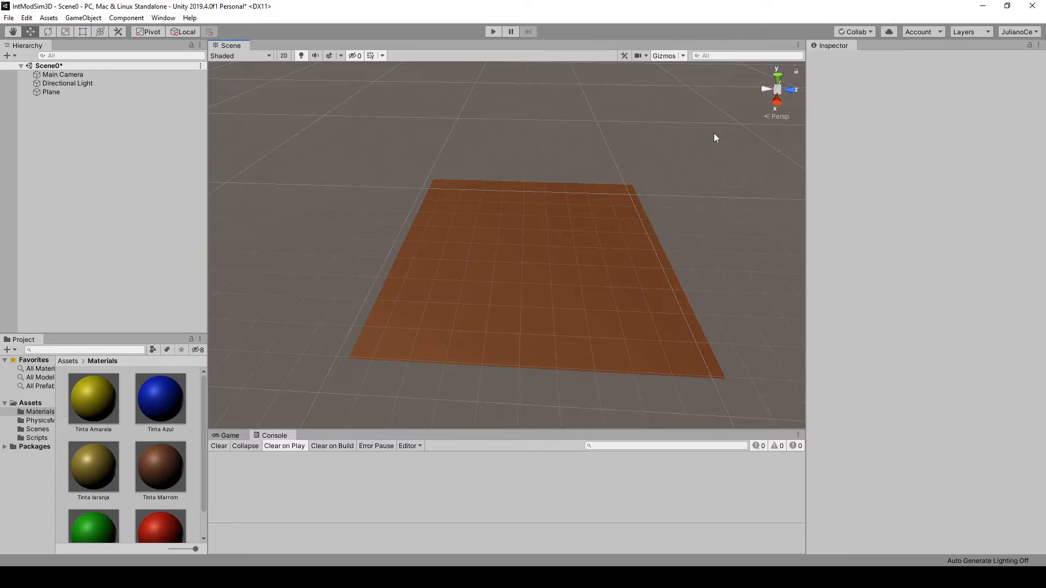
middle_drag(586, 277, 532, 220)
scroll(604, 263, up, 1)
scroll(622, 276, up, 1)
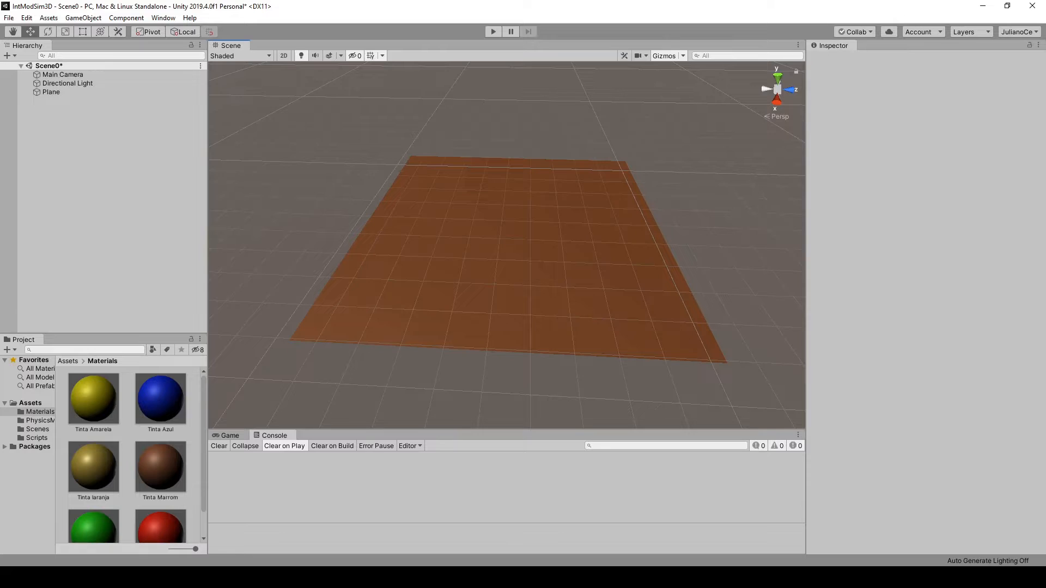
Step: Open Scene1 from the project's Scenes folder, discarding the unsaved changes to Scene0
mouse_move(92, 578)
click(36, 429)
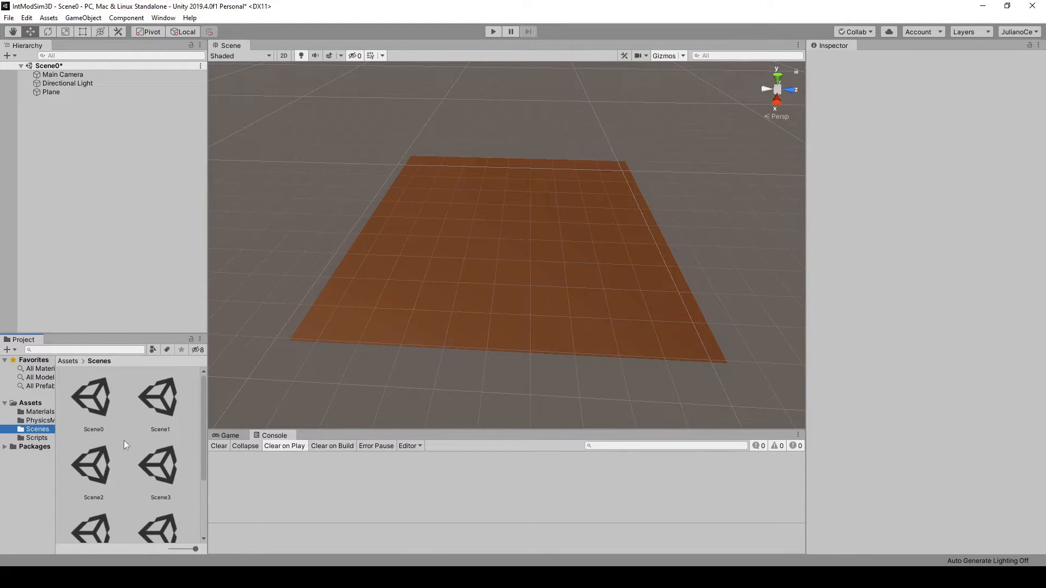
double_click(161, 401)
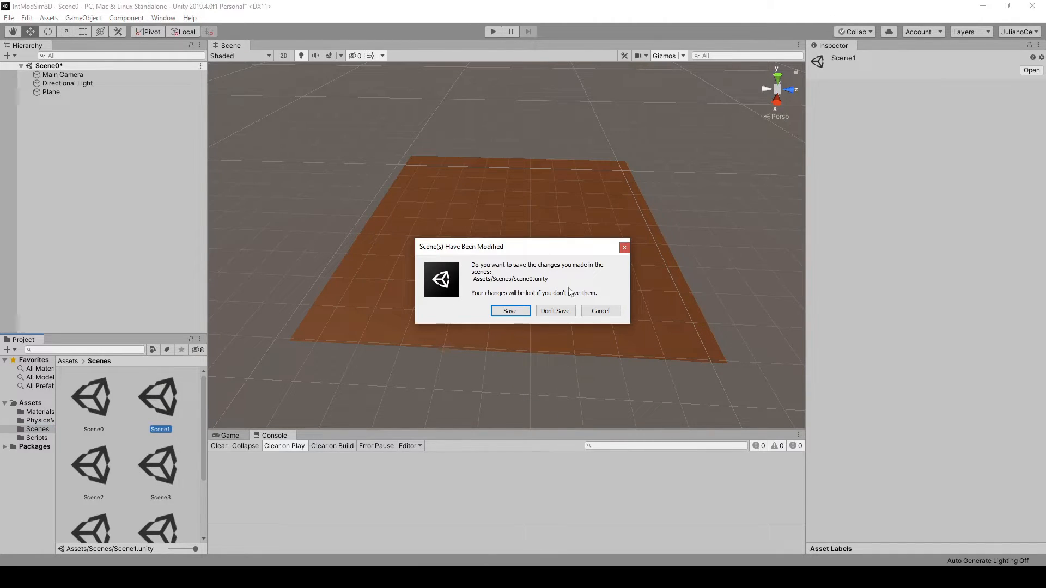
click(560, 311)
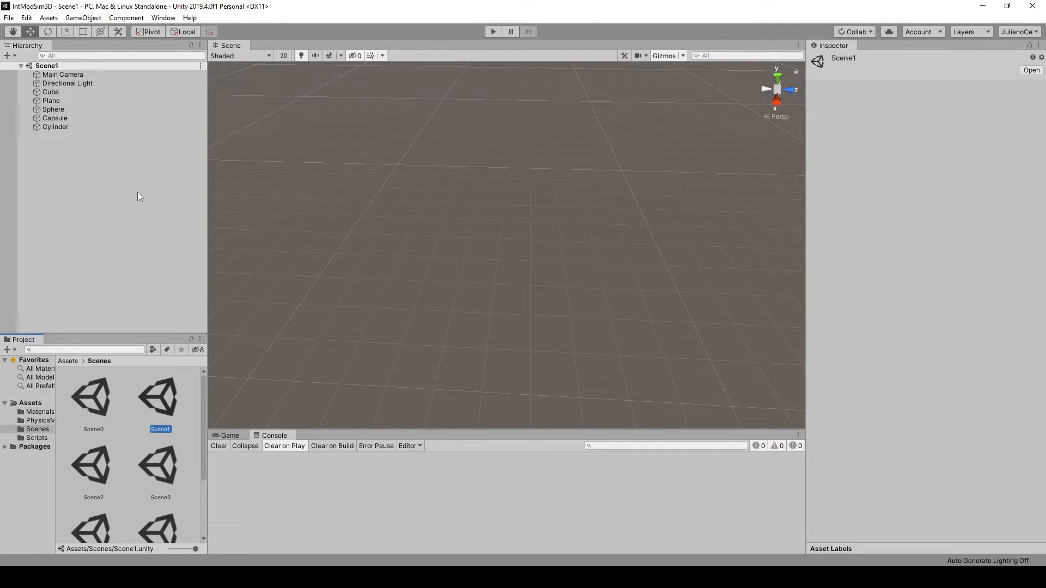
Step: Select the Cube in Scene1 and frame it in the Scene view, far enough back to include the neighbouring objects
scroll(479, 230, down, 8)
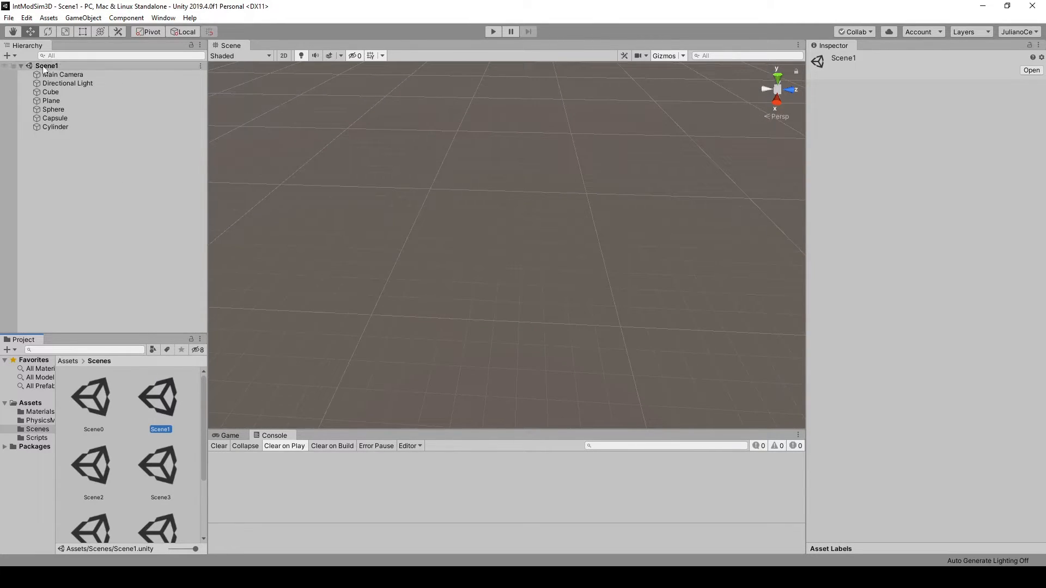
double_click(52, 92)
scroll(456, 243, down, 6)
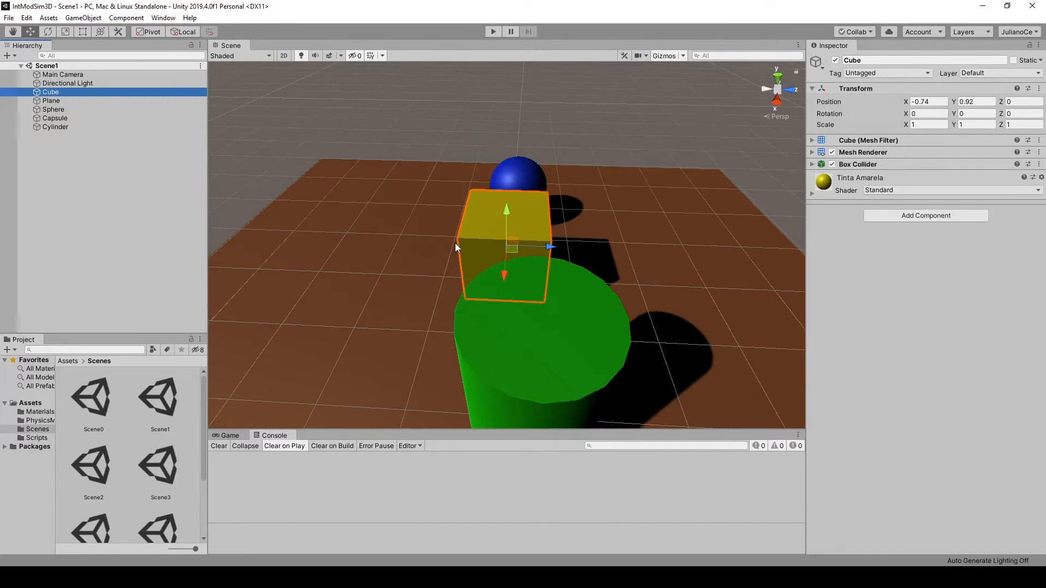
scroll(465, 264, down, 2)
scroll(585, 336, down, 3)
Step: View the sphere, cube, cylinder and capsule side by side above the Plane, and look around the scene from there
middle_drag(582, 332, 591, 280)
right_drag(497, 309, 651, 285)
middle_drag(352, 379, 616, 274)
right_drag(354, 368, 471, 332)
middle_drag(414, 358, 575, 322)
right_drag(498, 293, 525, 301)
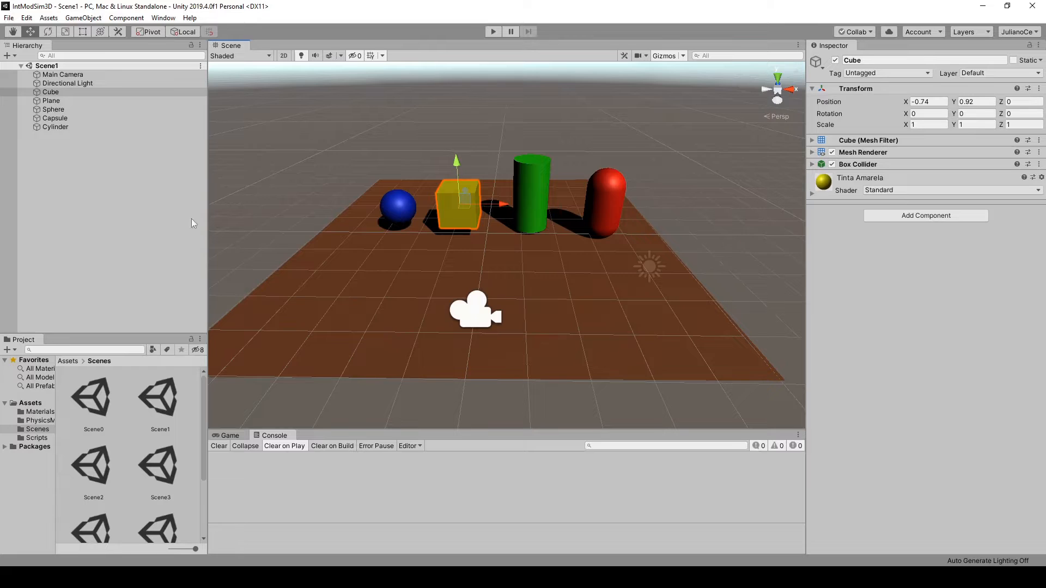
right_drag(366, 193, 1009, 129)
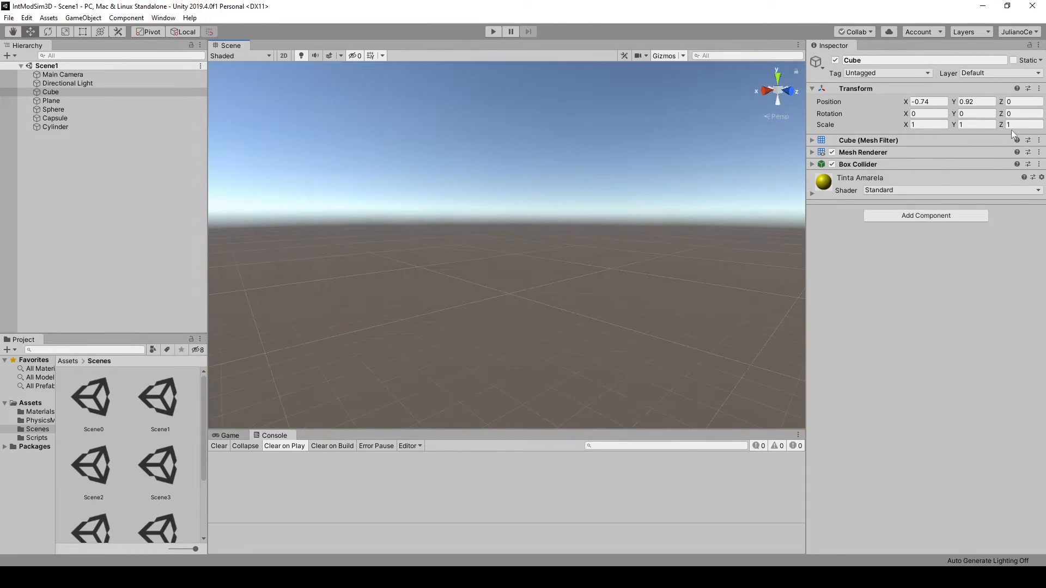
Step: Frame the cube in the Scene view and orbit around until the plane and all four shapes are seen from the camera's side
double_click(50, 92)
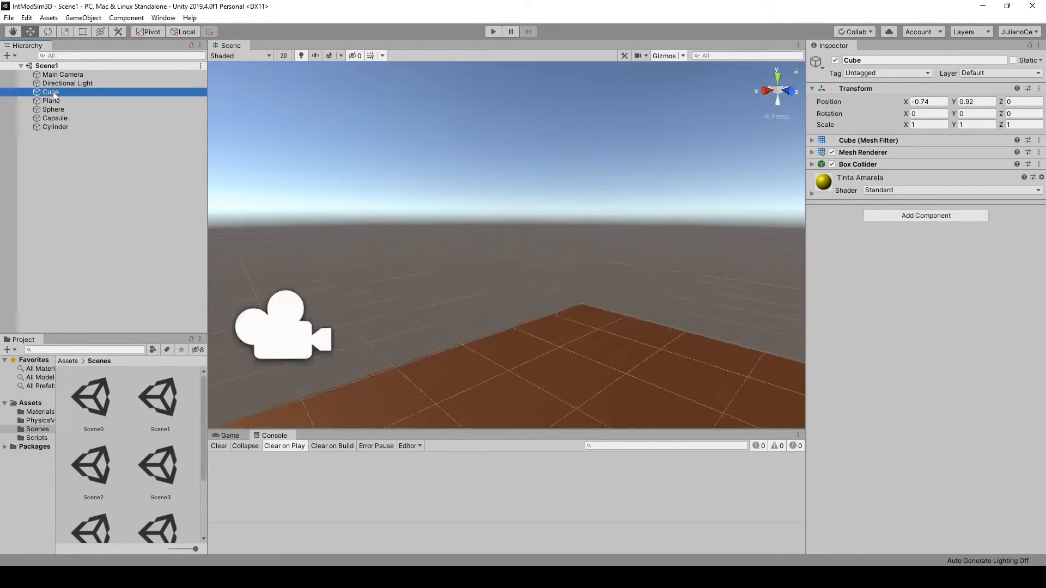
scroll(403, 272, down, 10)
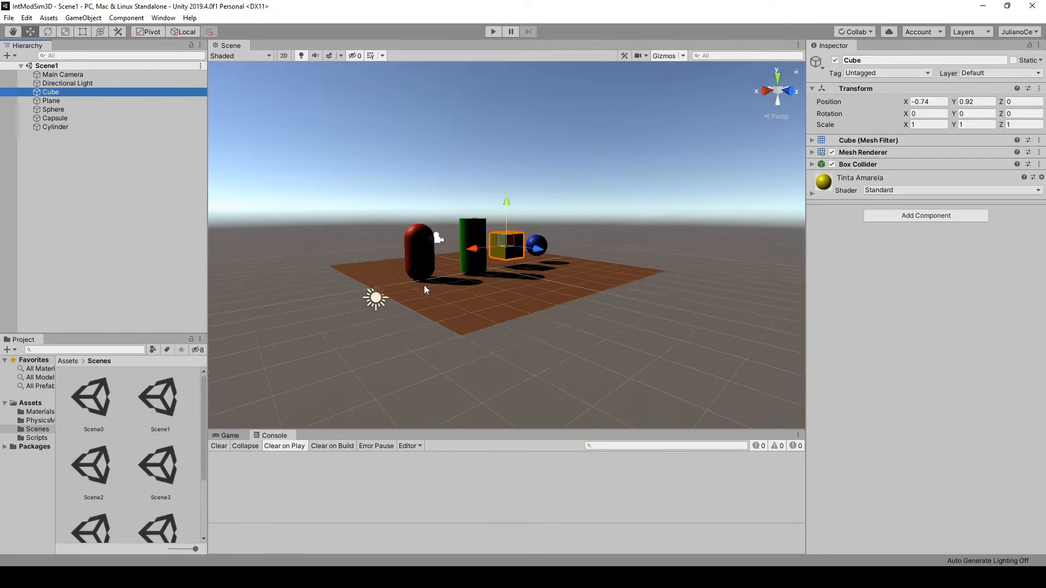
key(a)
right_drag(443, 289, 749, 345)
key(a)
right_drag(341, 331, 703, 334)
middle_drag(272, 347, 553, 299)
right_drag(482, 336, 499, 371)
middle_drag(297, 310, 368, 345)
right_drag(470, 304, 506, 334)
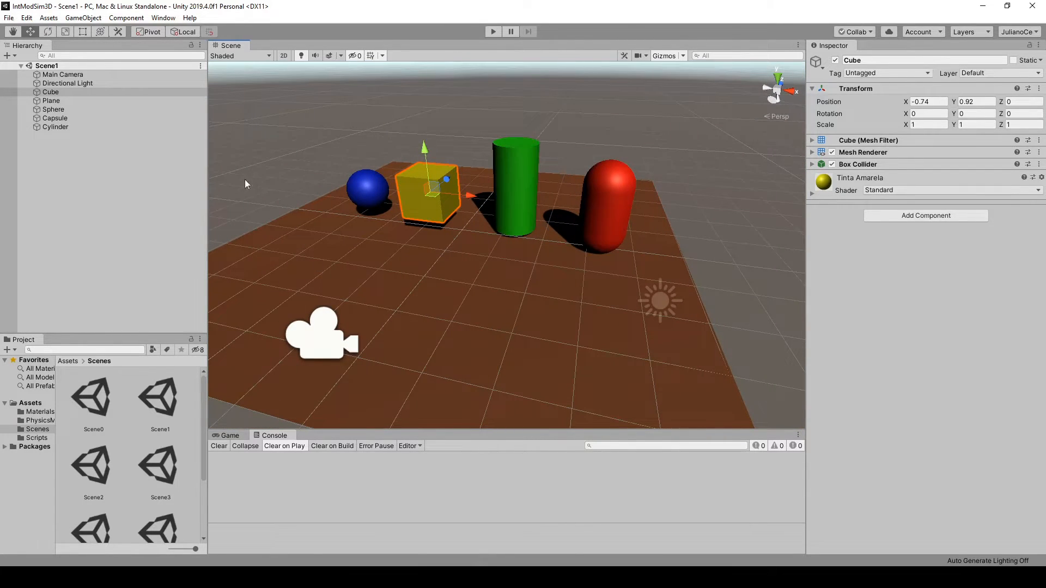
Step: Look over the kinds of game objects that can be created, including the 3D object types
click(83, 18)
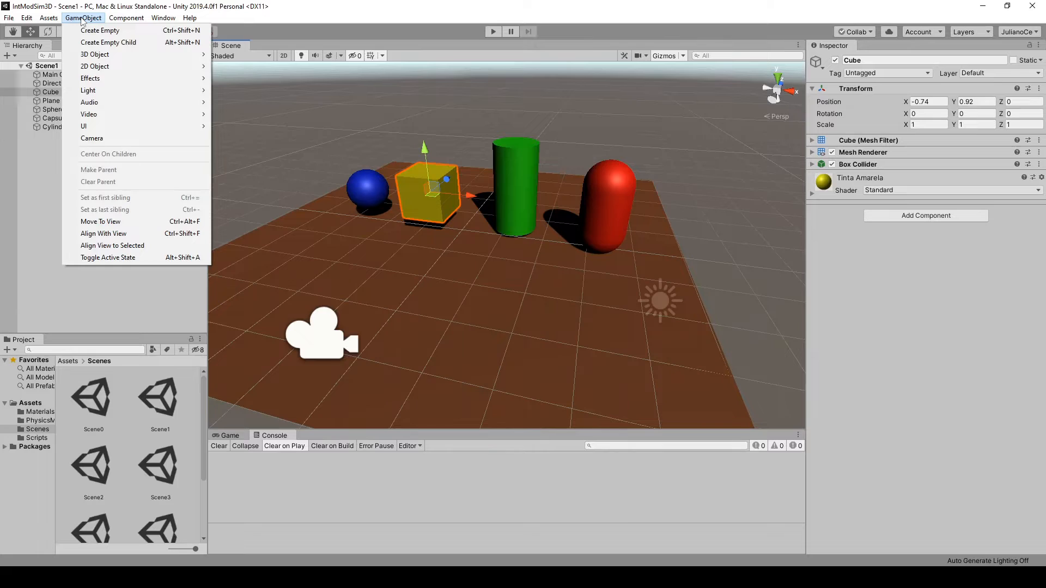
click(41, 201)
right_click(52, 168)
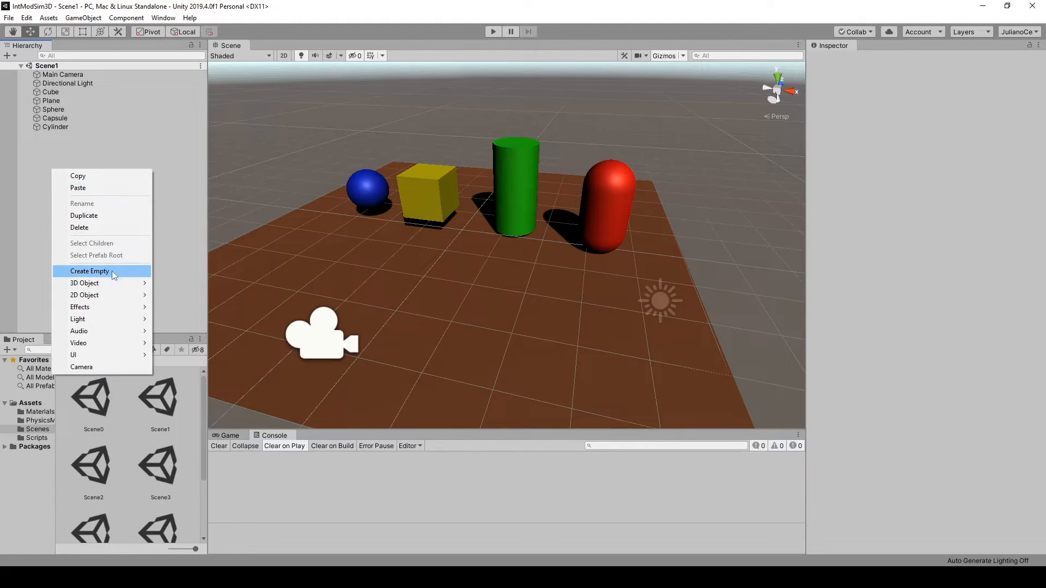
click(83, 18)
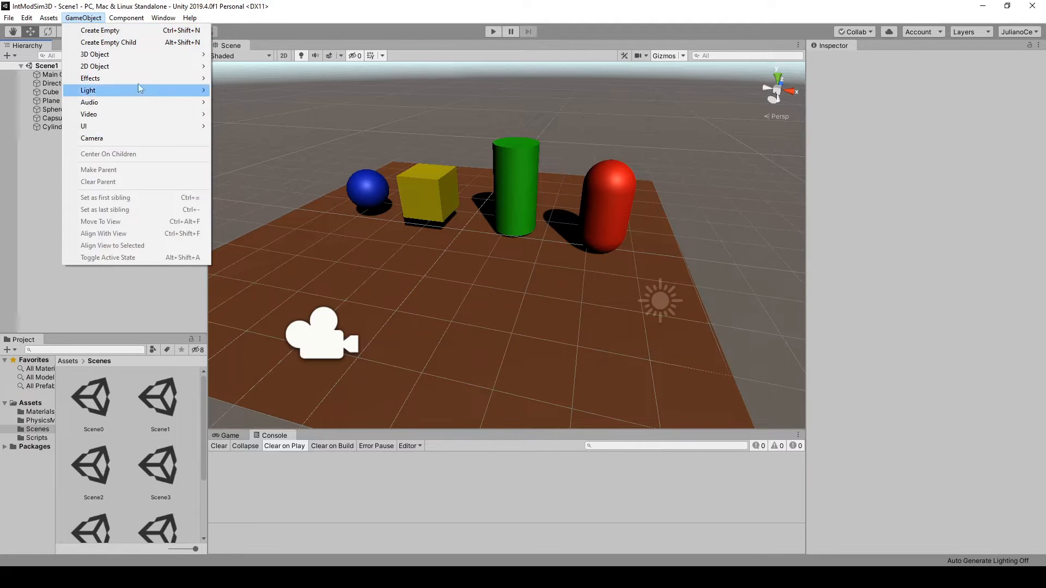
mouse_move(129, 54)
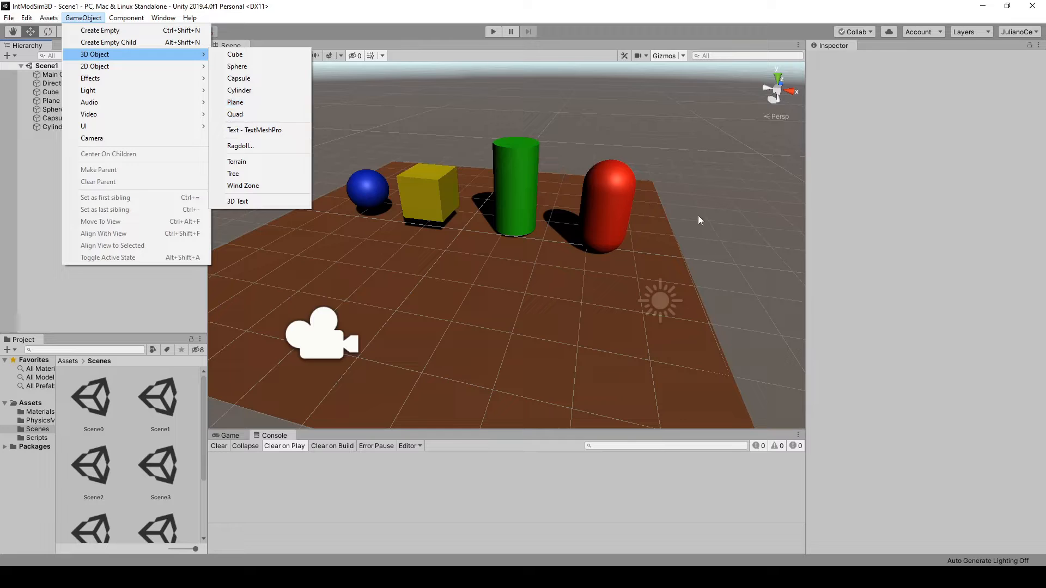
click(663, 293)
Step: Select the brown plane both in the scene and by name to examine its outline and properties
click(489, 333)
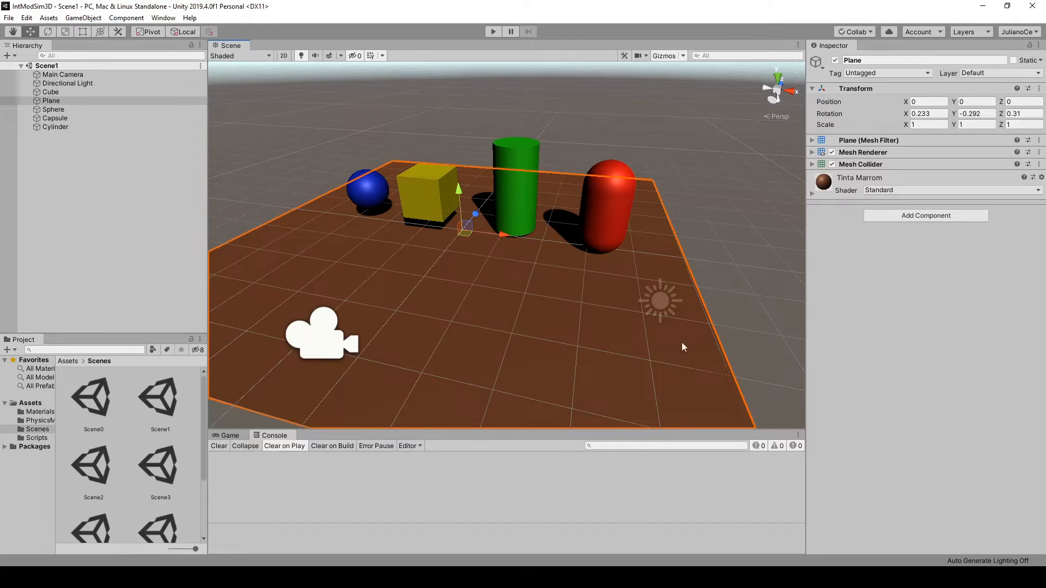
scroll(683, 347, down, 3)
click(705, 285)
click(511, 321)
click(654, 260)
click(471, 319)
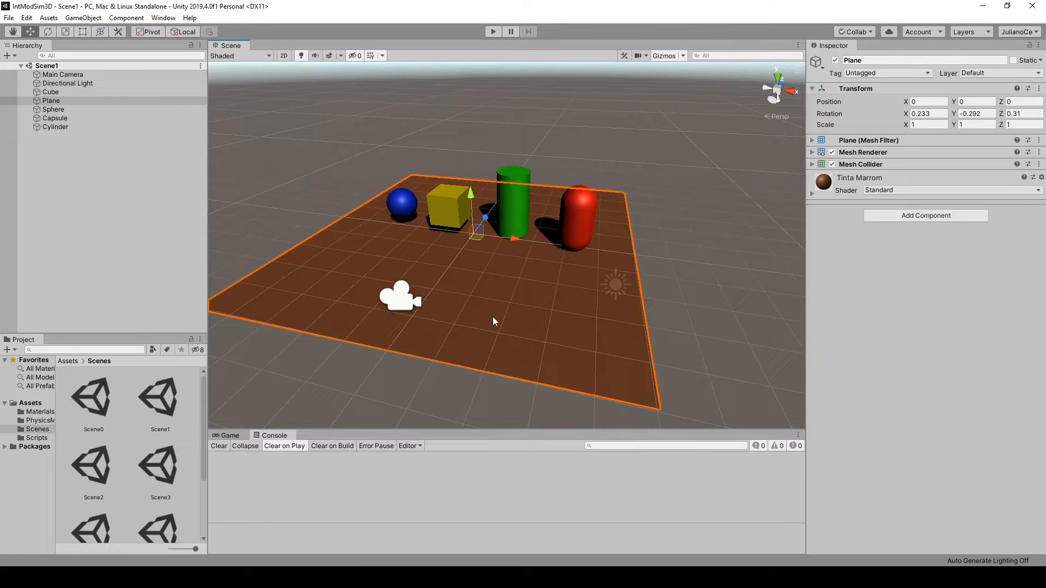
click(692, 259)
click(450, 358)
click(266, 135)
click(66, 100)
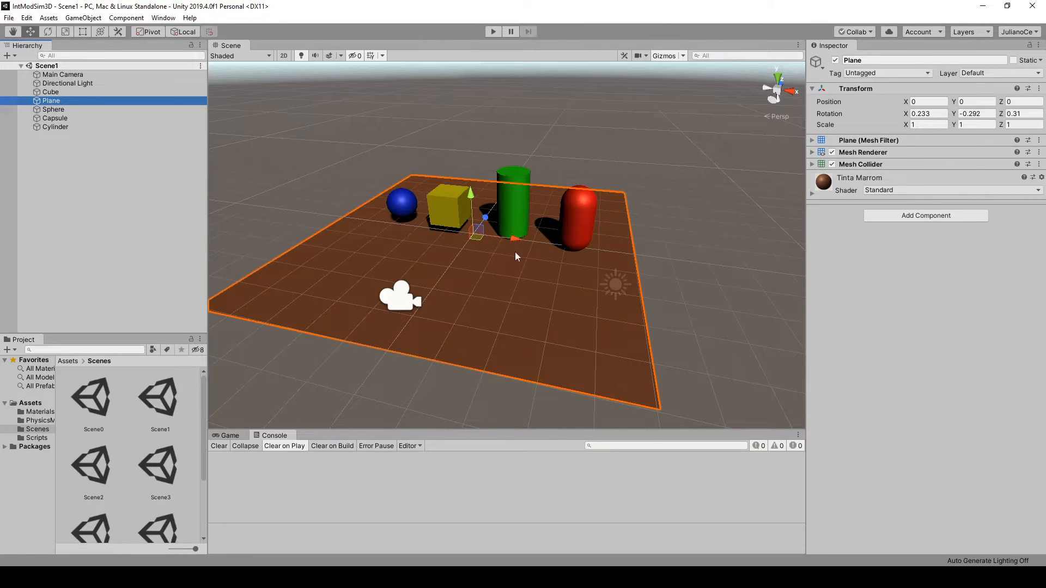
Step: Inspect the capsule, cylinder, cube and sphere one after another and clear the selection
click(571, 212)
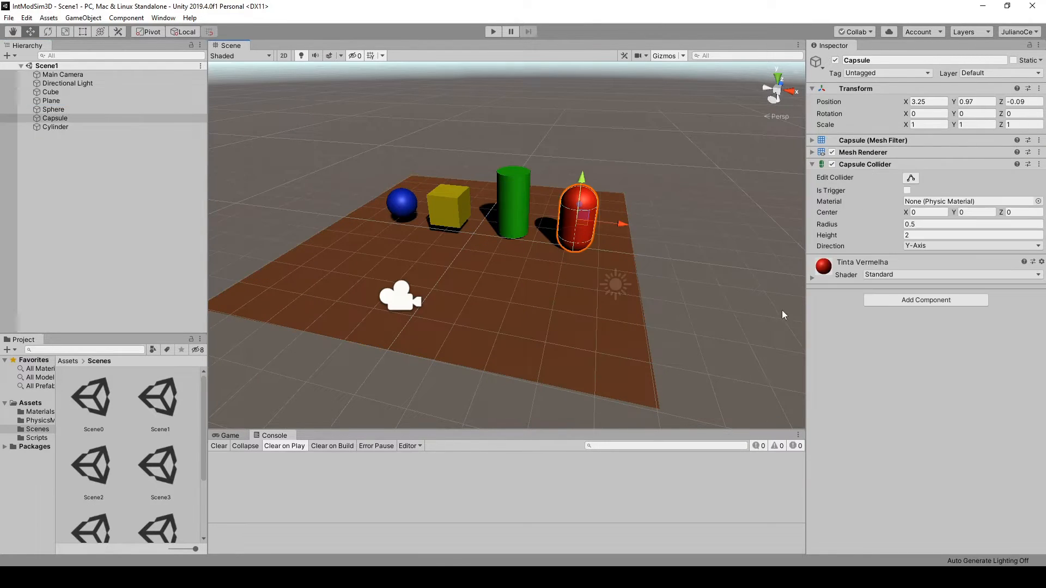
click(515, 202)
click(436, 206)
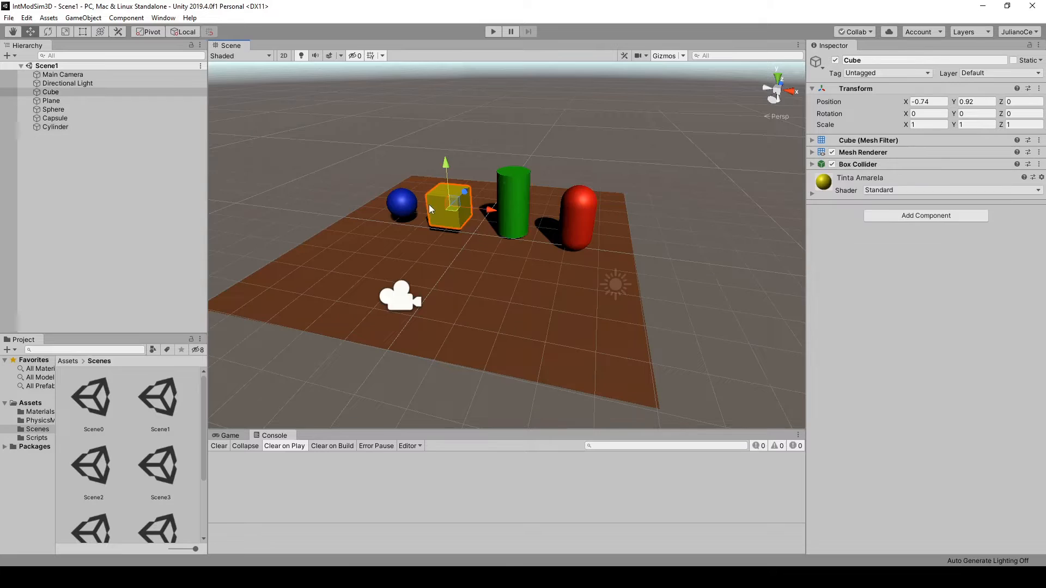
click(401, 203)
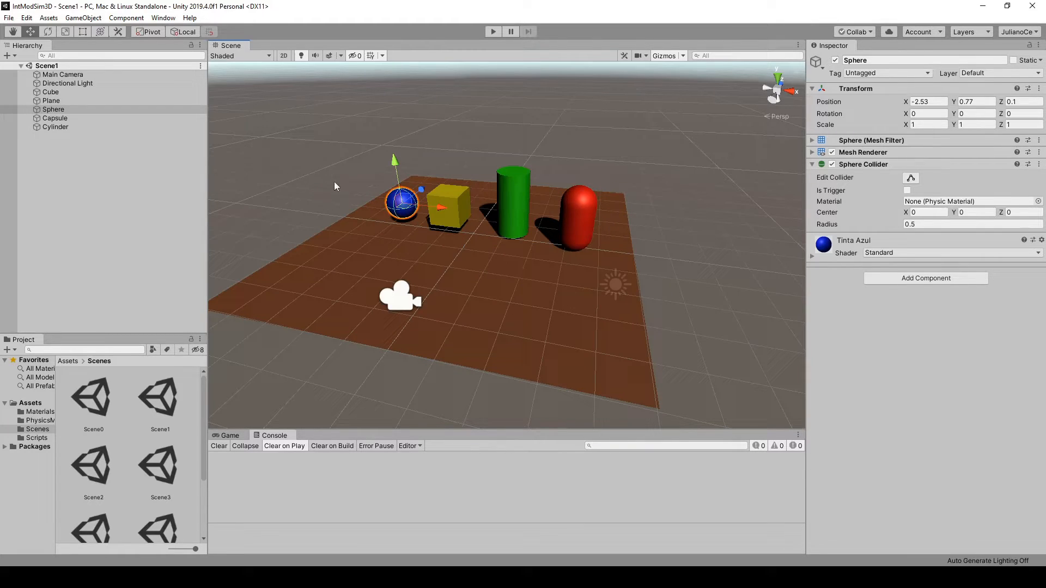
click(344, 131)
Step: With the red capsule selected, pan the scene slightly using the Hand tool and return to the Move tool
scroll(585, 243, up, 2)
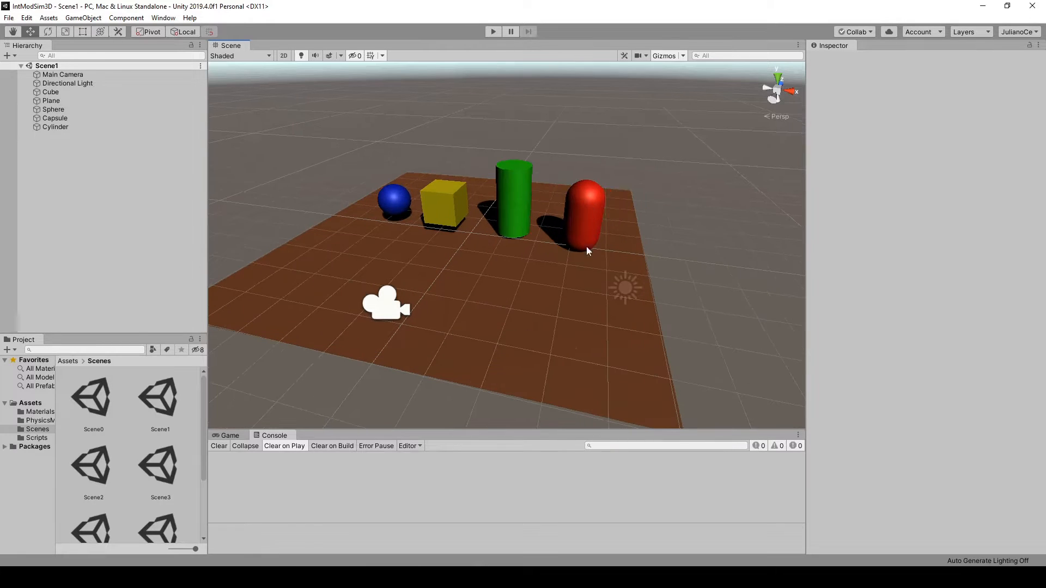
scroll(470, 271, down, 1)
click(575, 230)
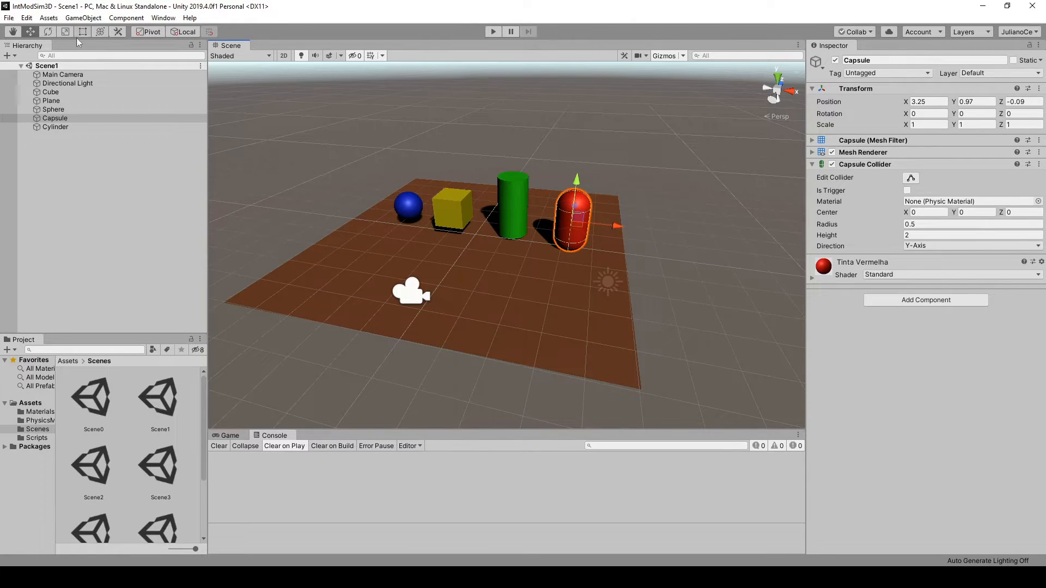
click(13, 32)
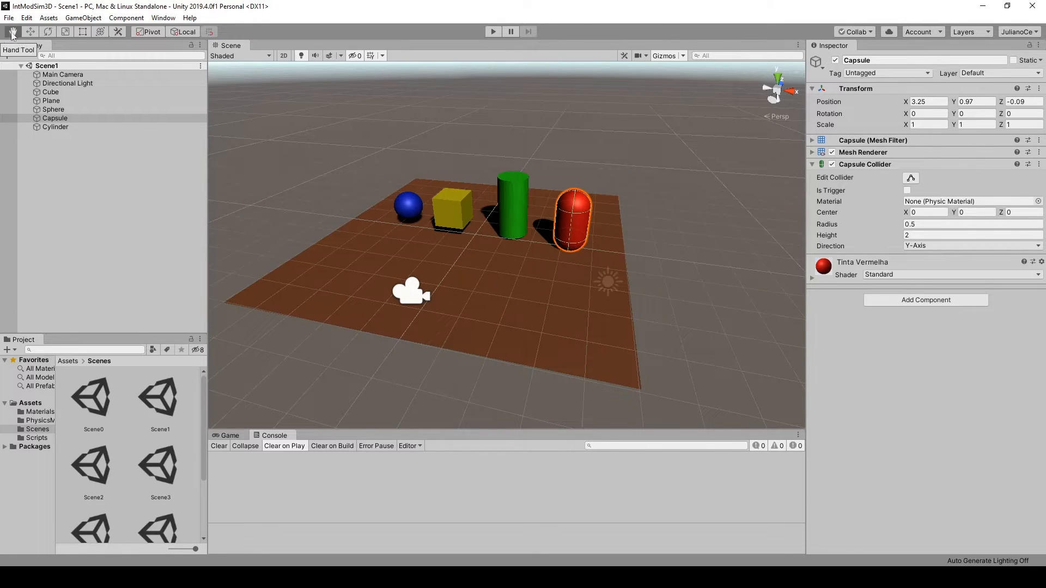
mouse_move(558, 171)
mouse_down()
mouse_move(630, 148)
mouse_move(580, 187)
mouse_move(558, 183)
mouse_up()
click(29, 30)
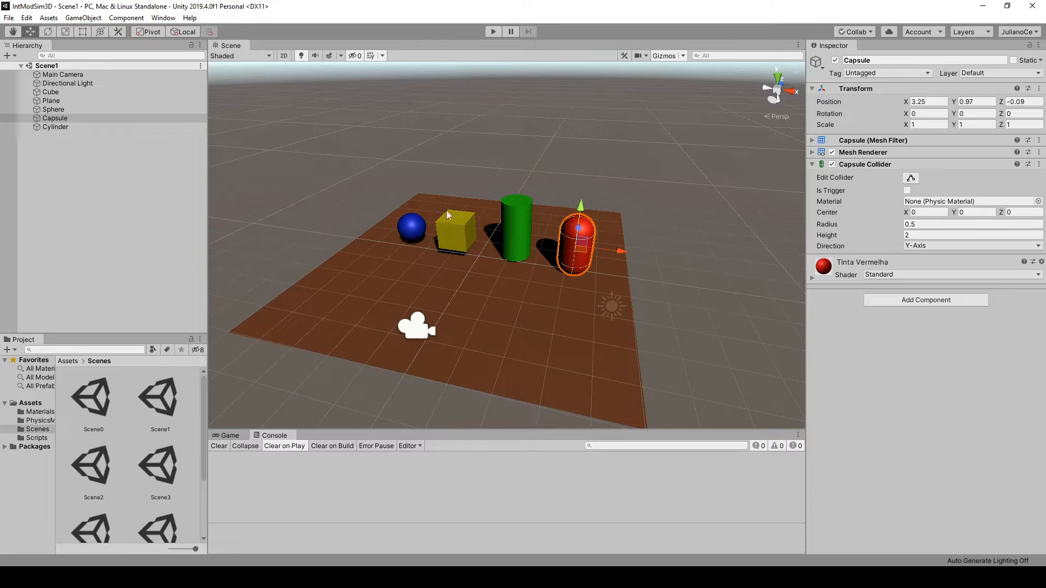
Step: Move the red capsule along its Z axis to about 4.65
middle_drag(705, 295, 560, 294)
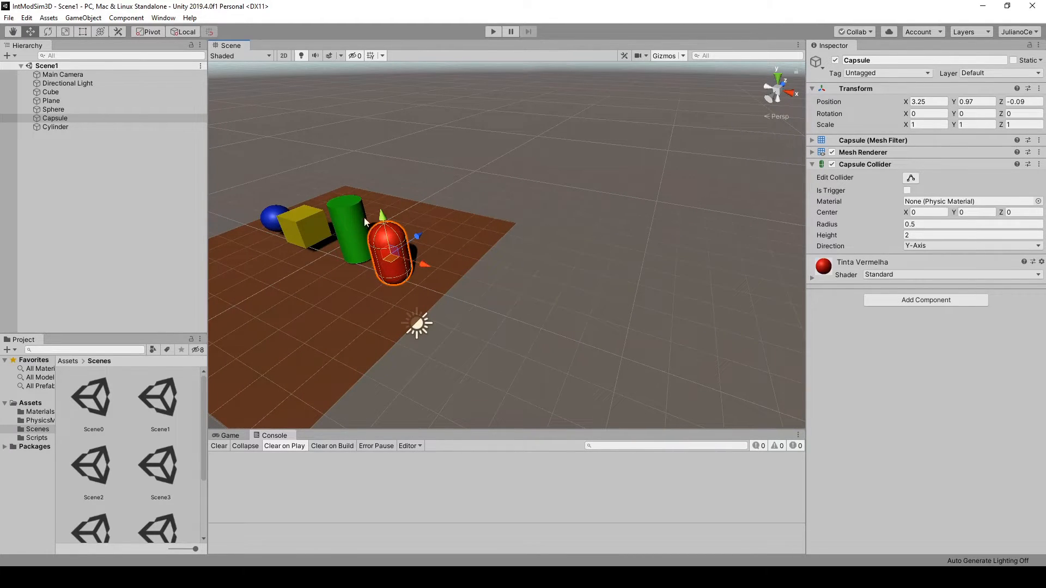
click(408, 199)
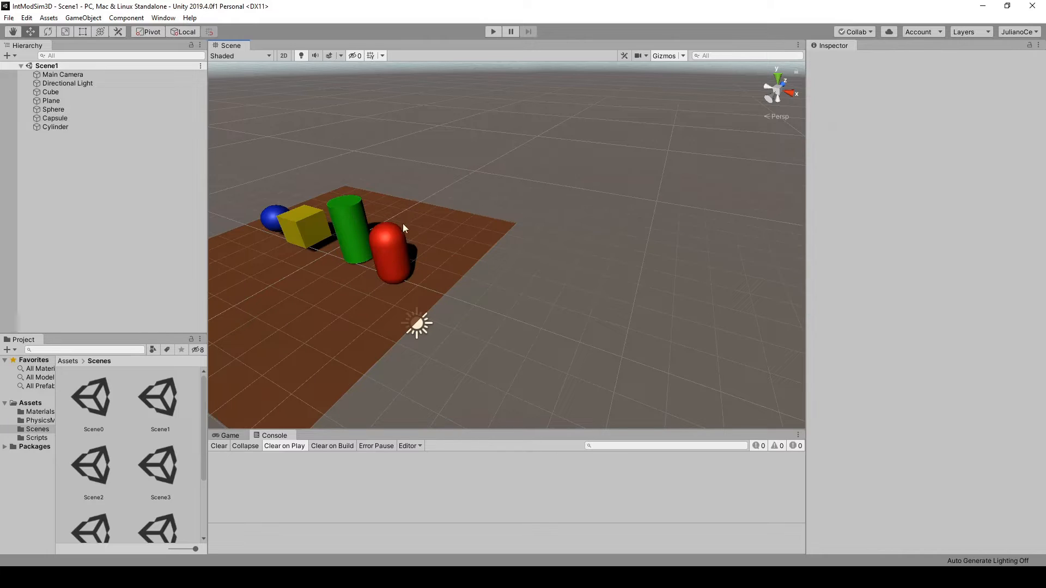
click(386, 296)
click(392, 264)
scroll(384, 217, up, 2)
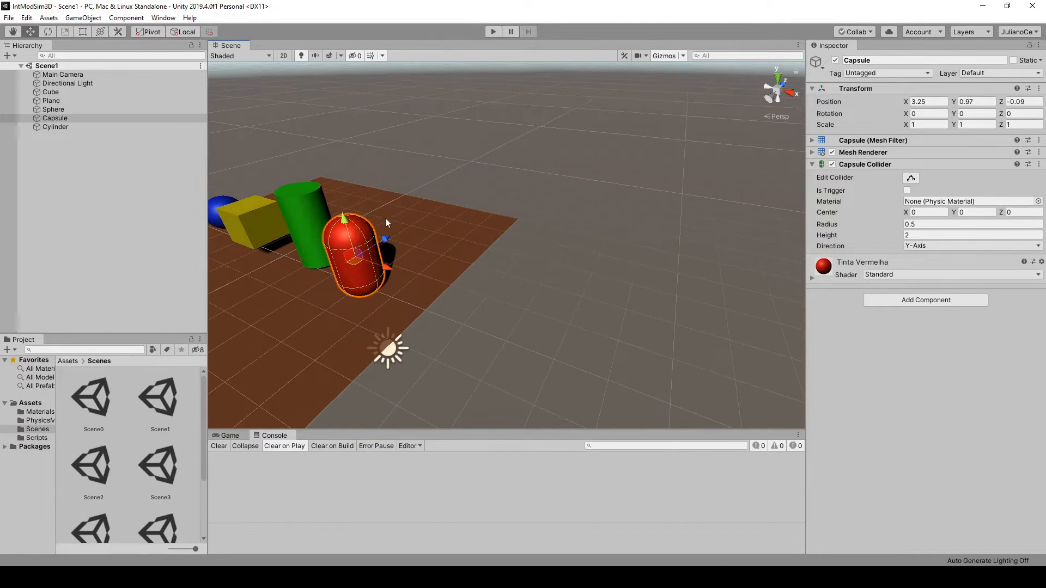
drag(387, 239, 544, 150)
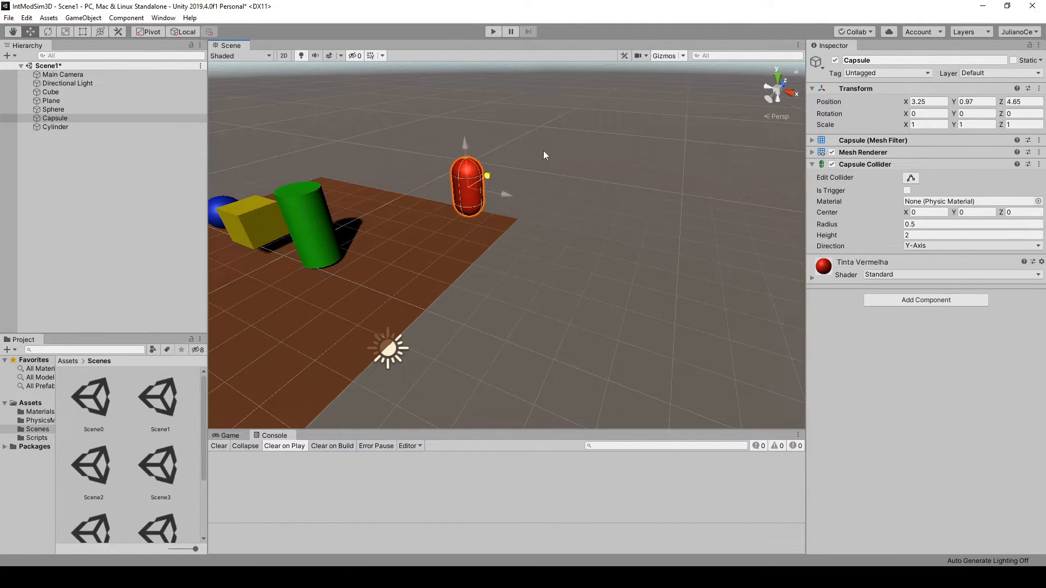
Step: Shift the red capsule further along Z to about 5.37, past the plane's edge
alt+drag(692, 278, 390, 230)
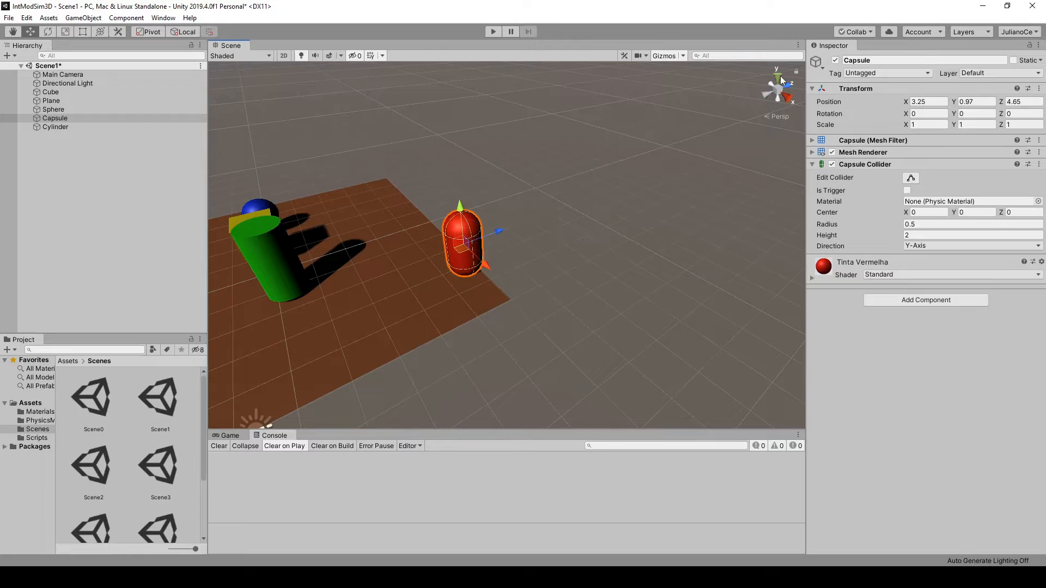
click(646, 200)
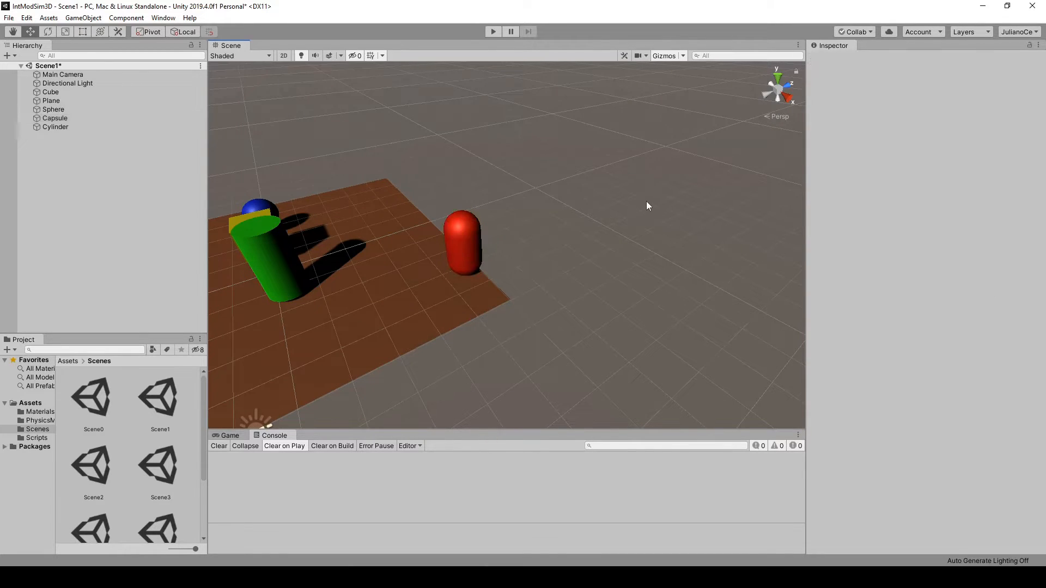
click(456, 256)
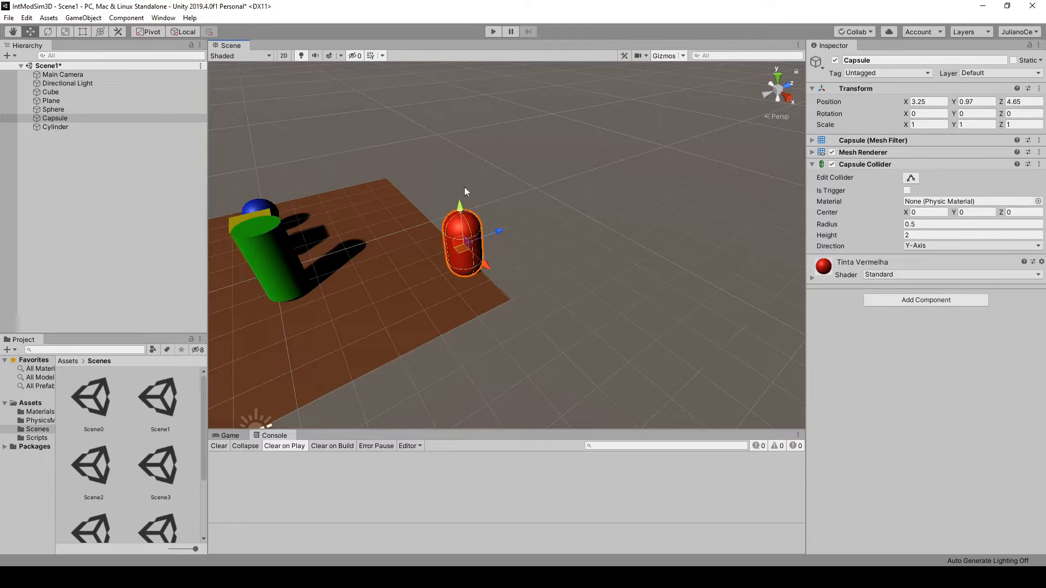
mouse_move(507, 233)
mouse_down()
mouse_move(525, 226)
mouse_move(510, 230)
mouse_up()
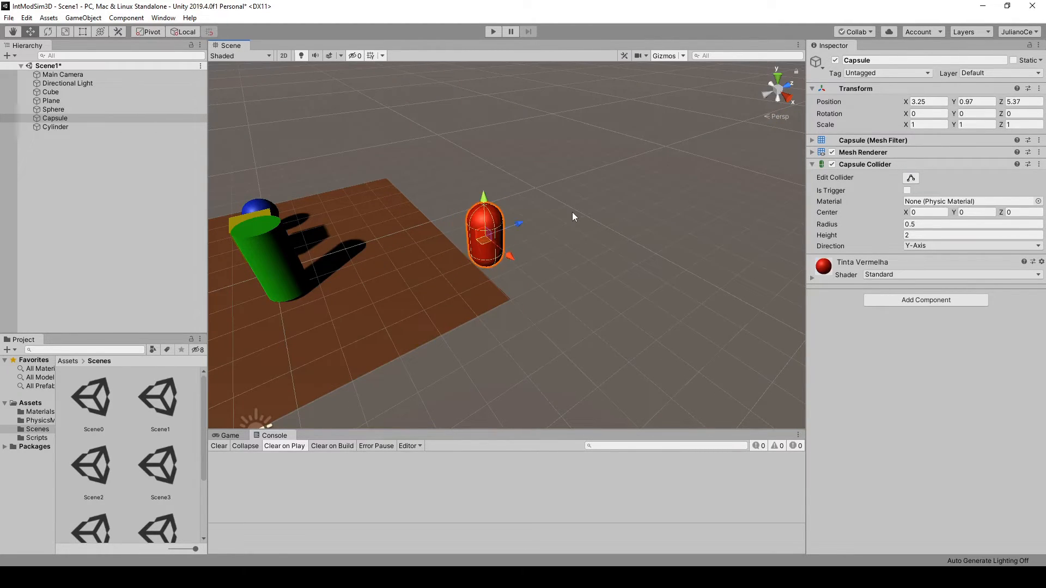
Step: Move the red capsule along X to about 3.53 and raise it along Y to about 1.73
click(534, 220)
click(477, 247)
mouse_move(511, 255)
mouse_down()
mouse_move(551, 290)
mouse_move(518, 262)
mouse_up()
drag(490, 204, 487, 182)
click(612, 232)
click(497, 203)
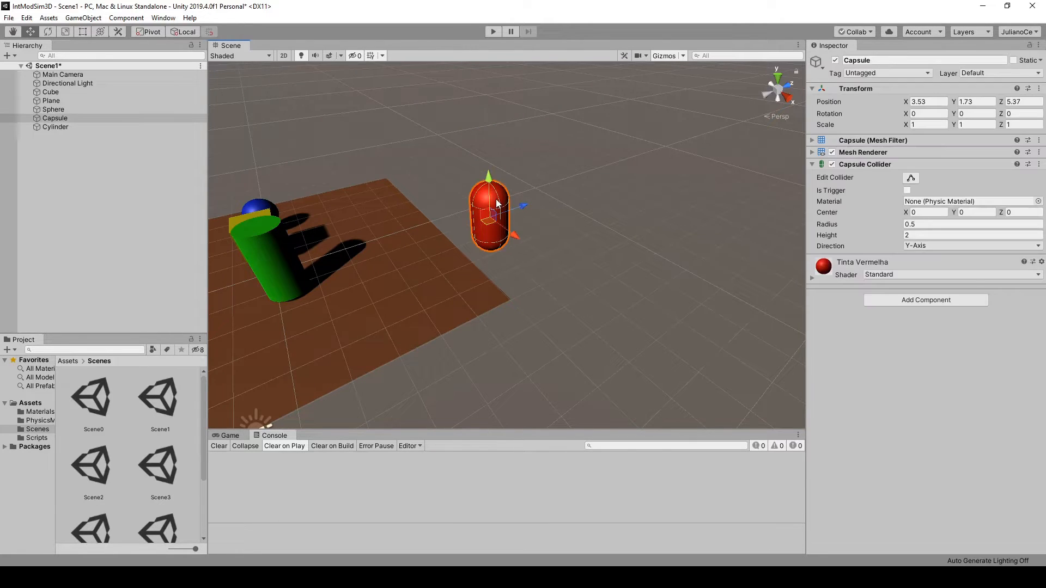
click(650, 166)
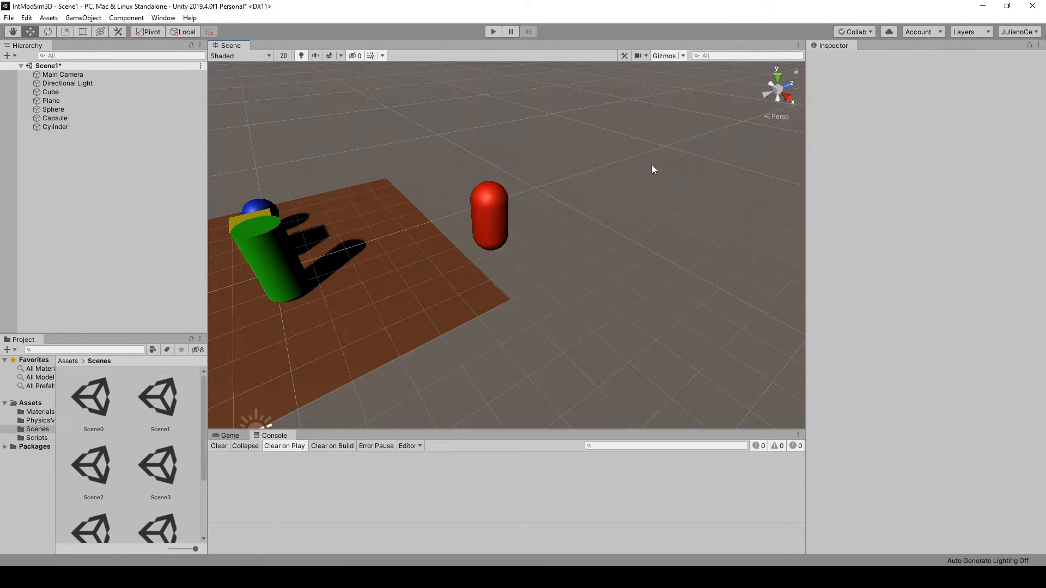
click(501, 229)
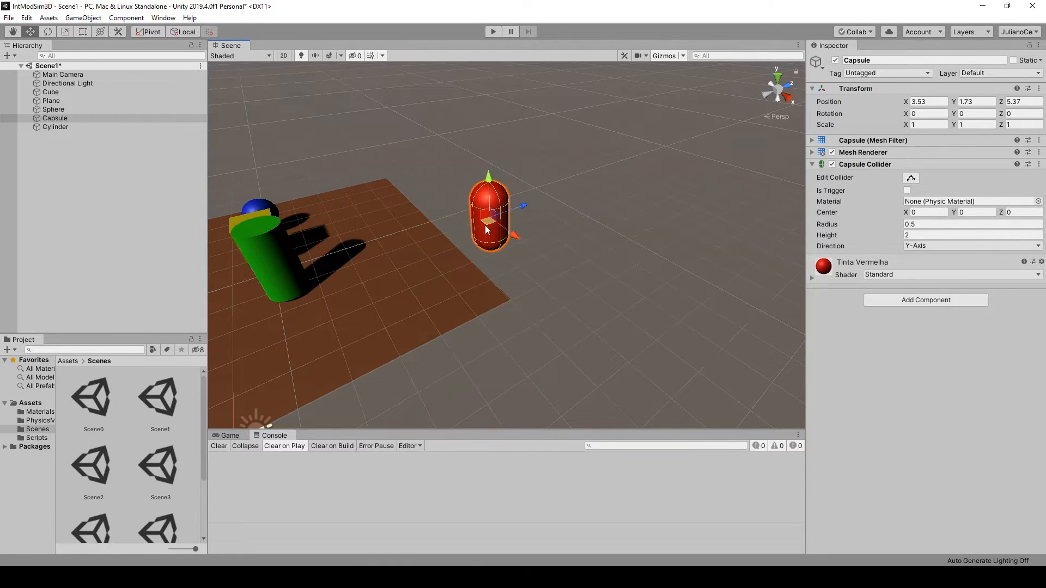
Step: Move the red capsule with the gizmo's plane handle to about X 3.59, Y 2.4, Z 5.11
scroll(485, 216, up, 8)
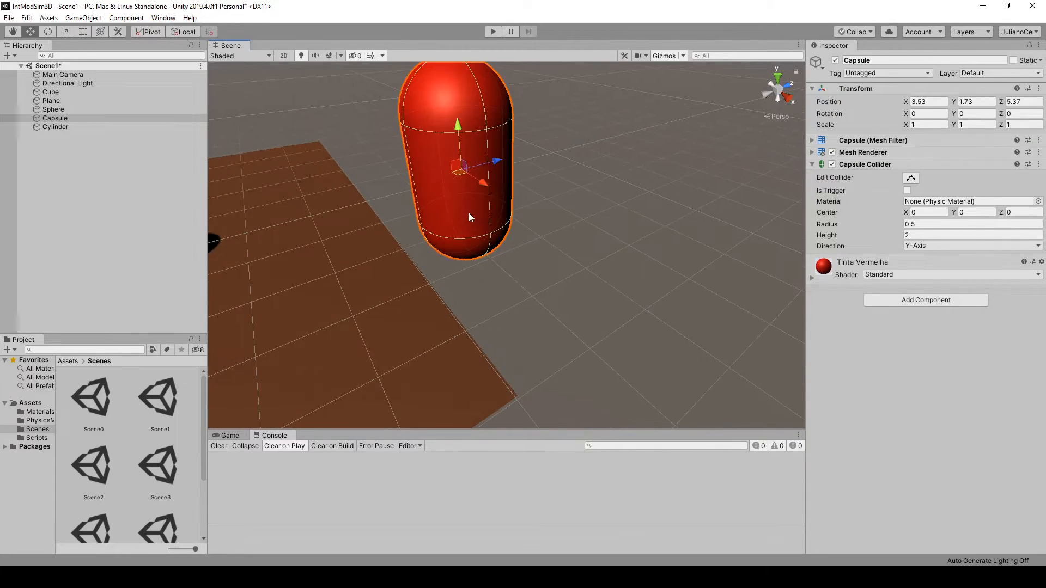
middle_drag(485, 227, 501, 268)
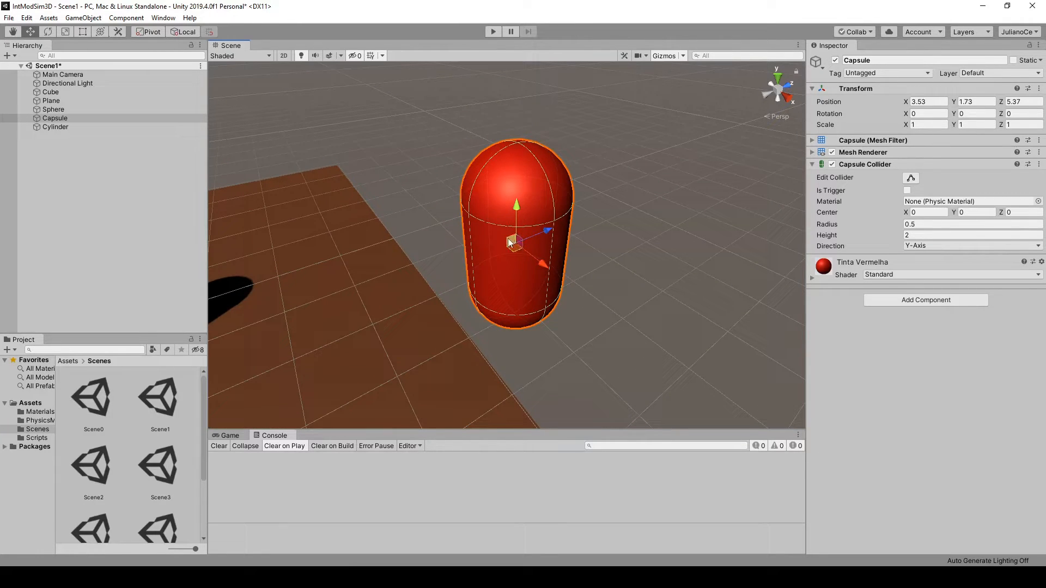
click(537, 237)
click(537, 238)
drag(511, 241, 501, 192)
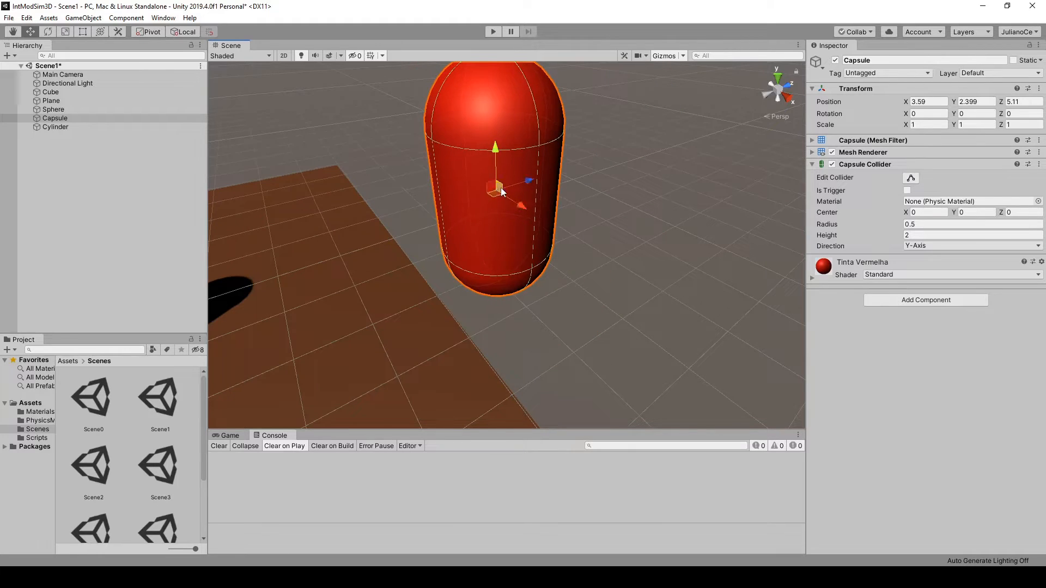
scroll(562, 232, down, 8)
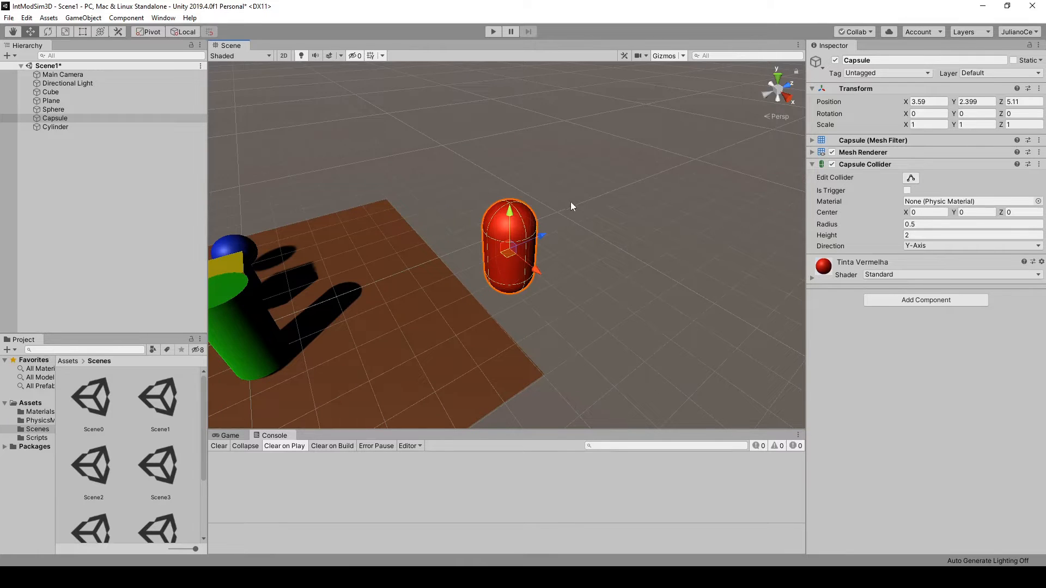
Step: Collapse and re-expand the capsule's Transform component and move the capsule along Z to about 5.78
click(822, 88)
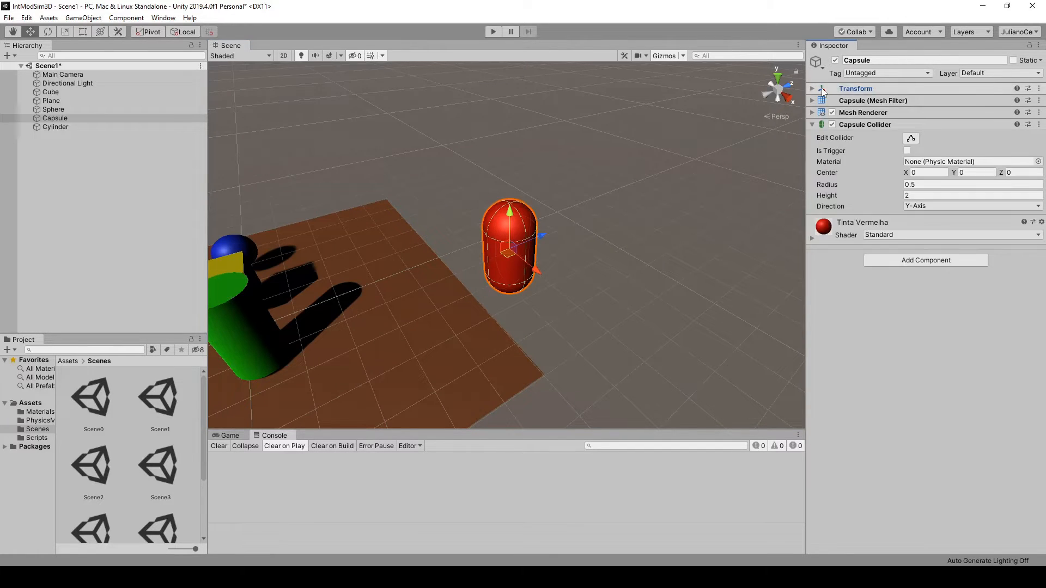
click(812, 89)
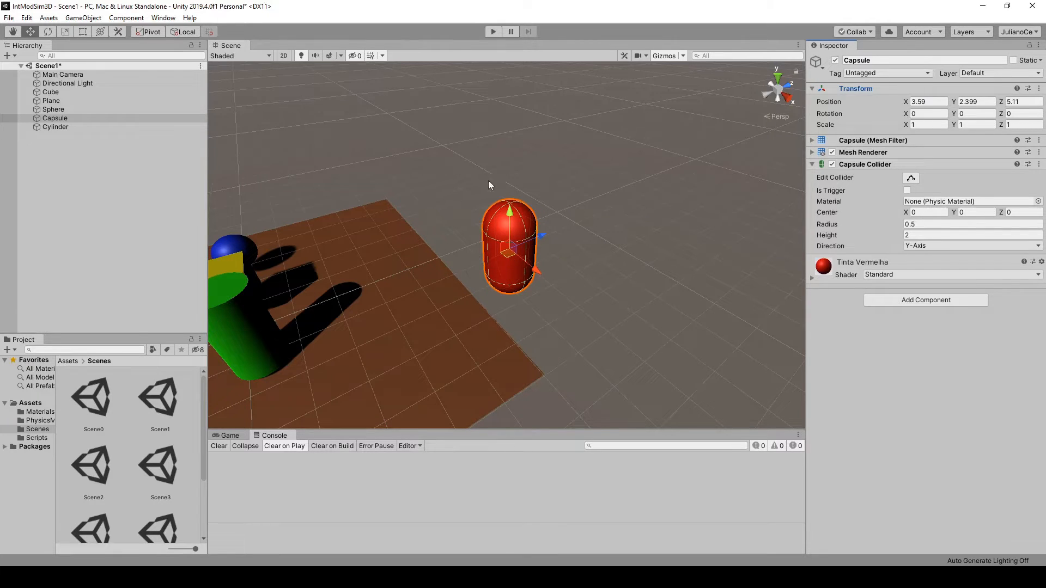
drag(541, 237, 567, 228)
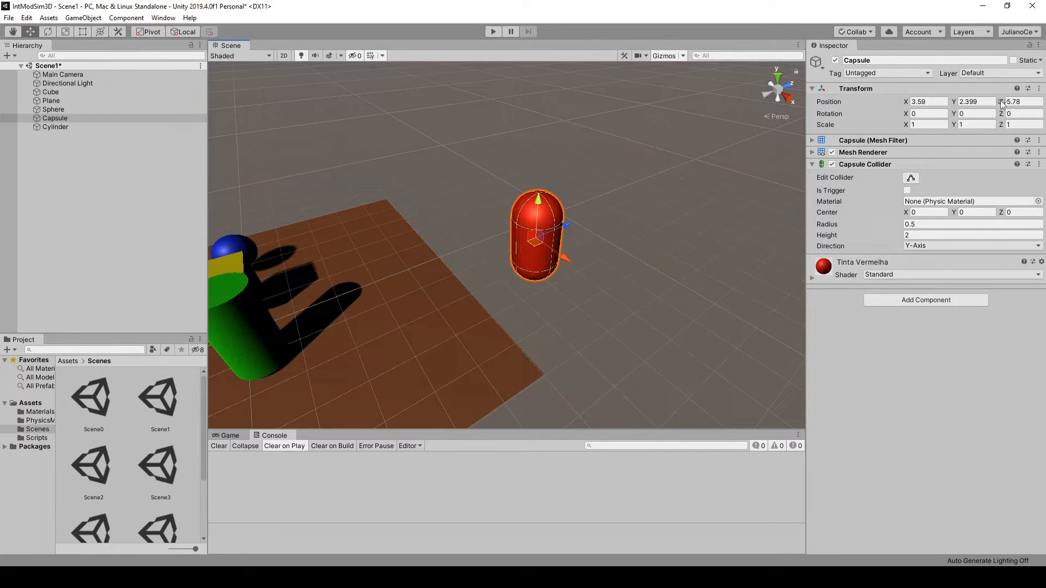
Step: Scrub the capsule's position values to about X 3.93, Y 2.49, Z 6.9, and set X, Y and Z to 1
click(1001, 103)
drag(1001, 104, 903, 103)
click(921, 102)
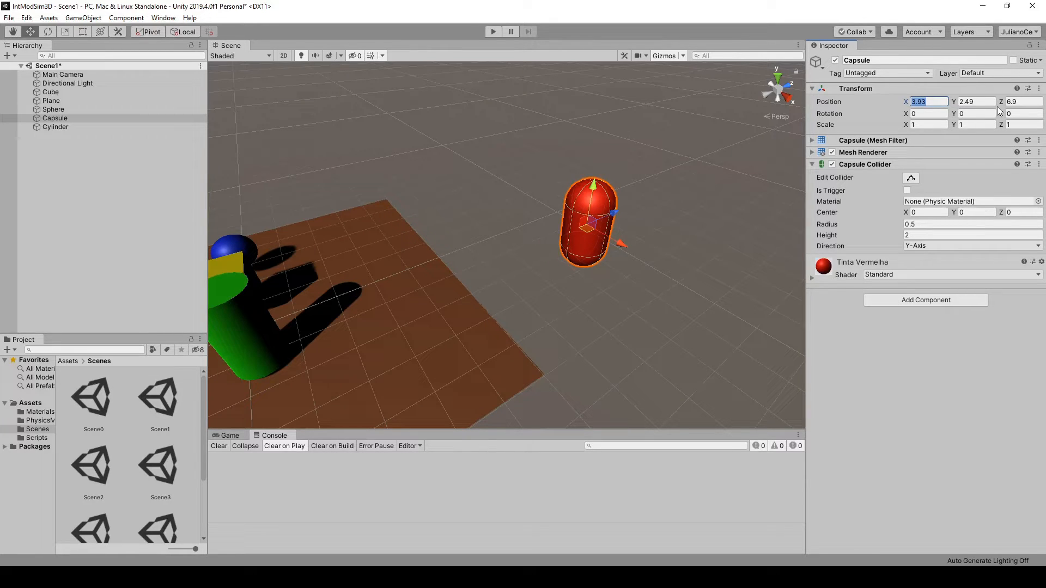
text(1)
key(Tab)
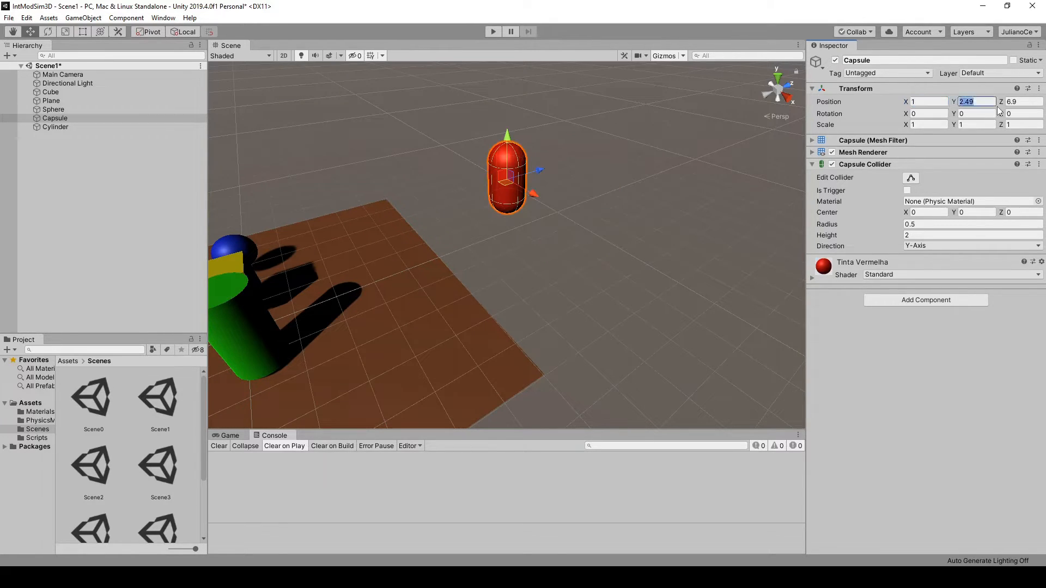
text(1)
key(Tab)
text(1)
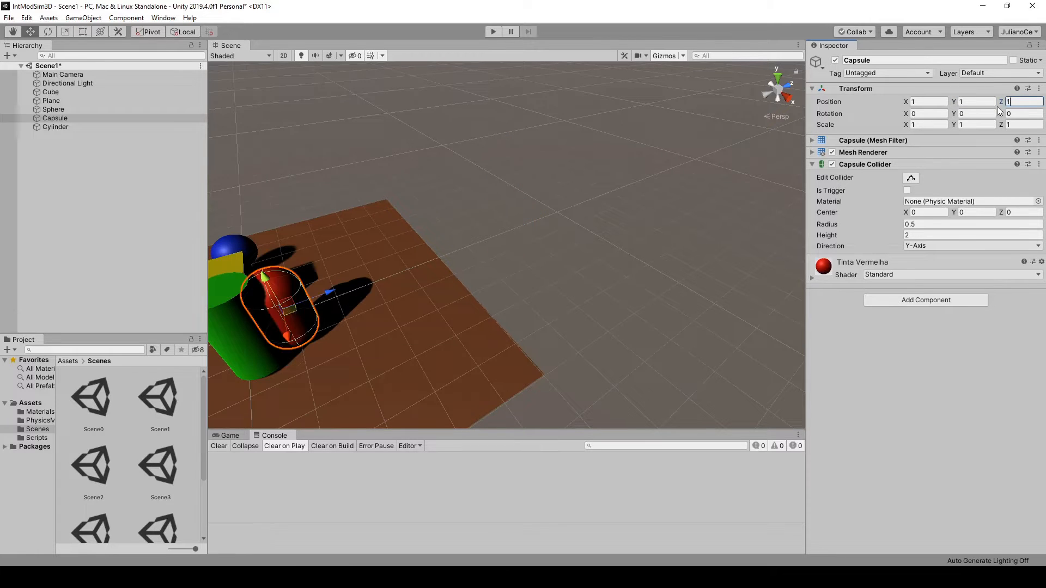
Step: Move the capsule along Z to position 5, near the plane's edge
scroll(326, 294, down, 2)
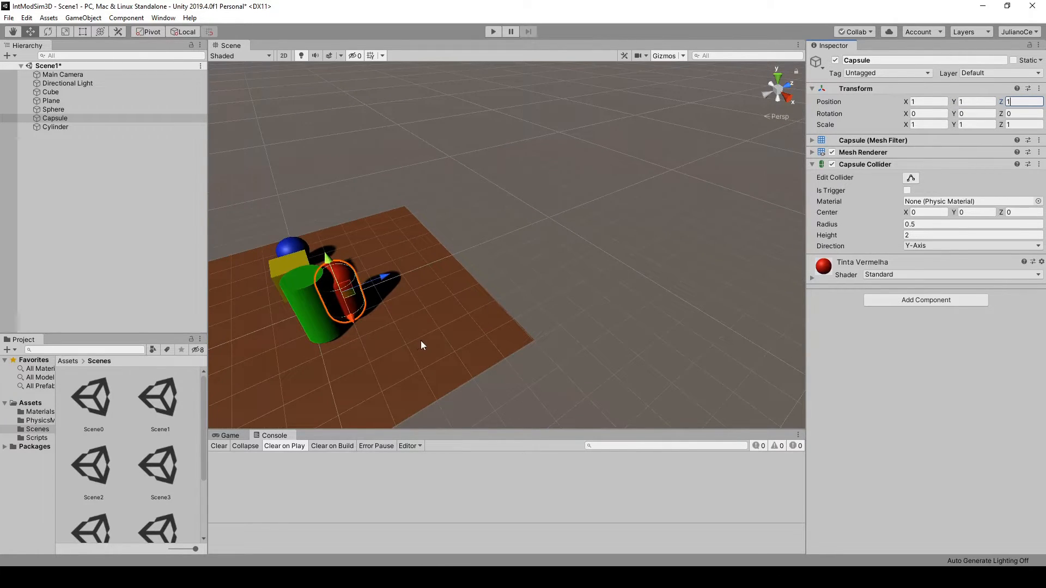
middle_drag(420, 341, 456, 321)
drag(440, 270, 570, 227)
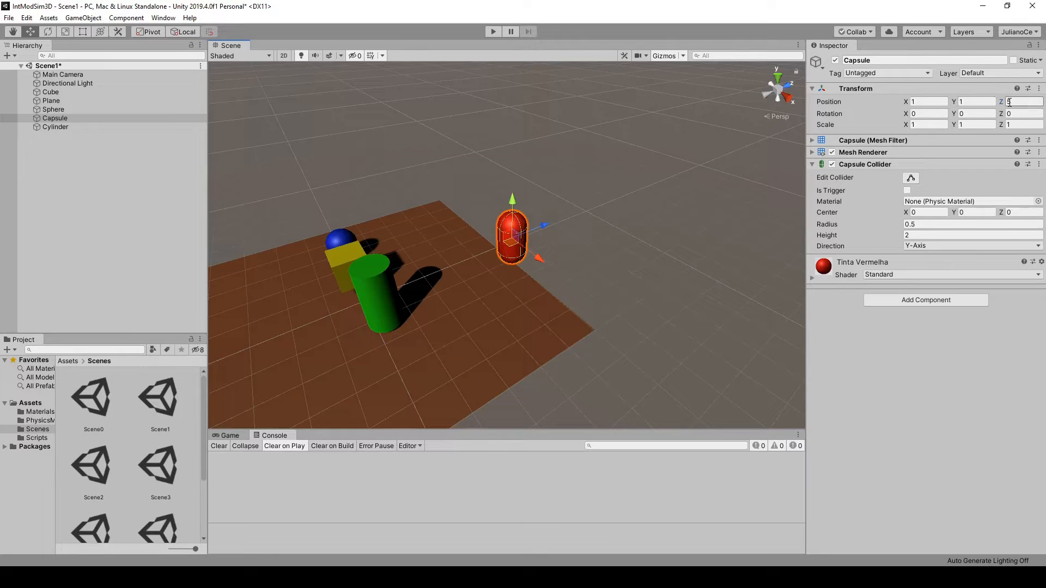
Step: Rotate the capsule around Z to about 14.4 degrees with the Rotate tool, and set its Z rotation to 0
click(48, 32)
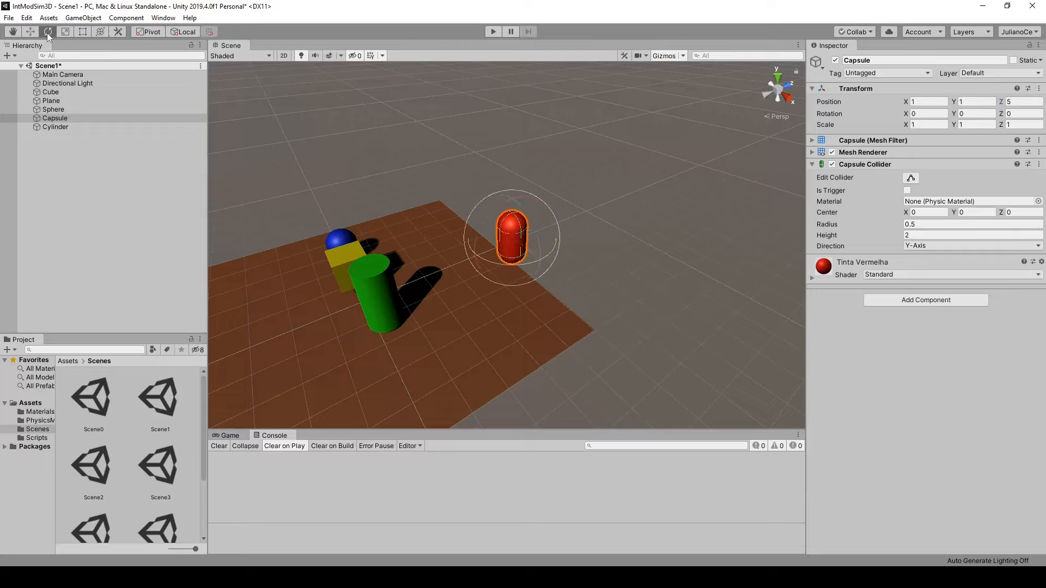
scroll(548, 286, up, 5)
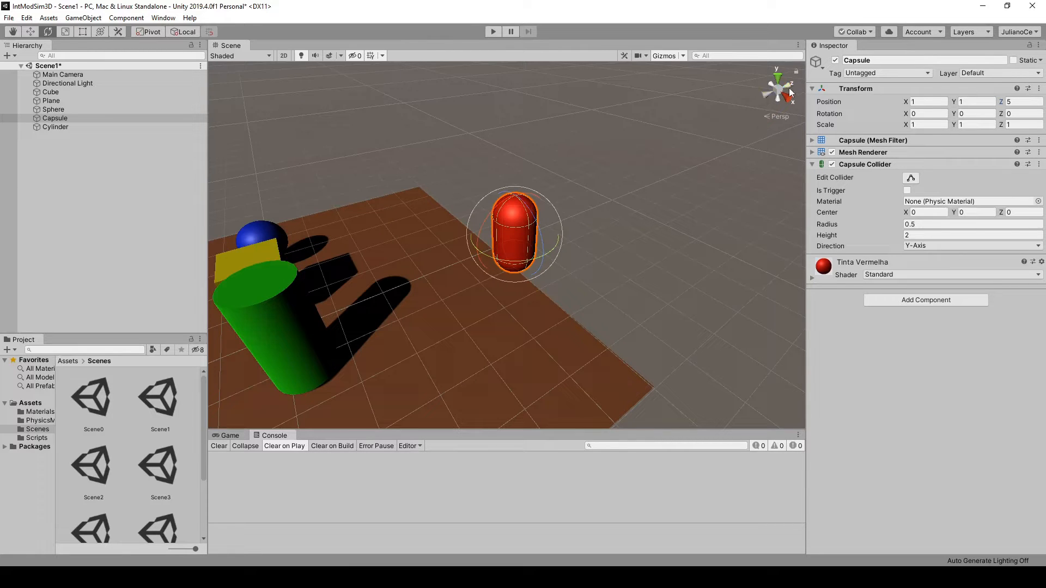
drag(545, 252, 541, 226)
click(668, 235)
click(538, 241)
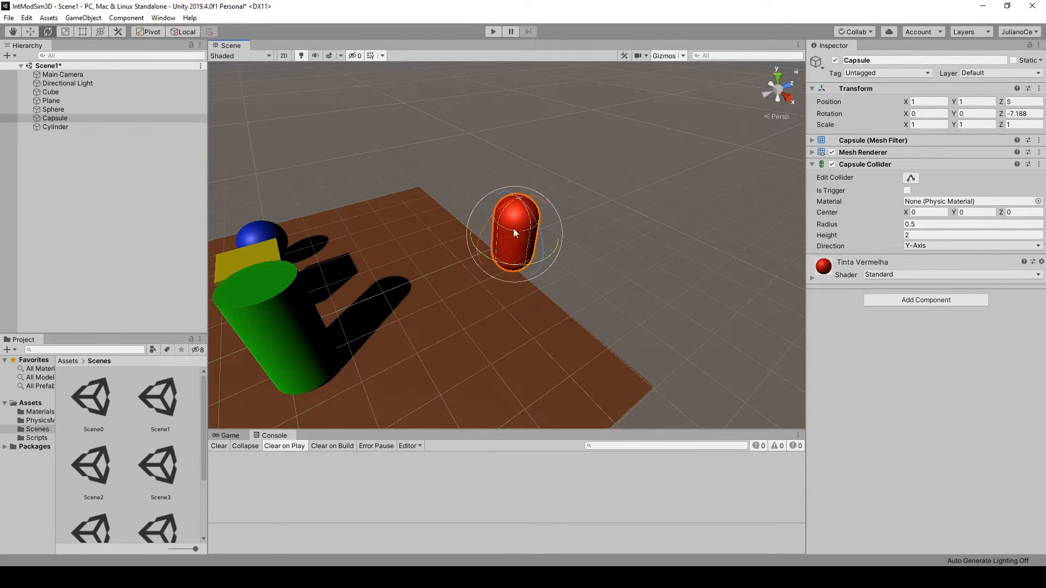
drag(541, 242, 575, 202)
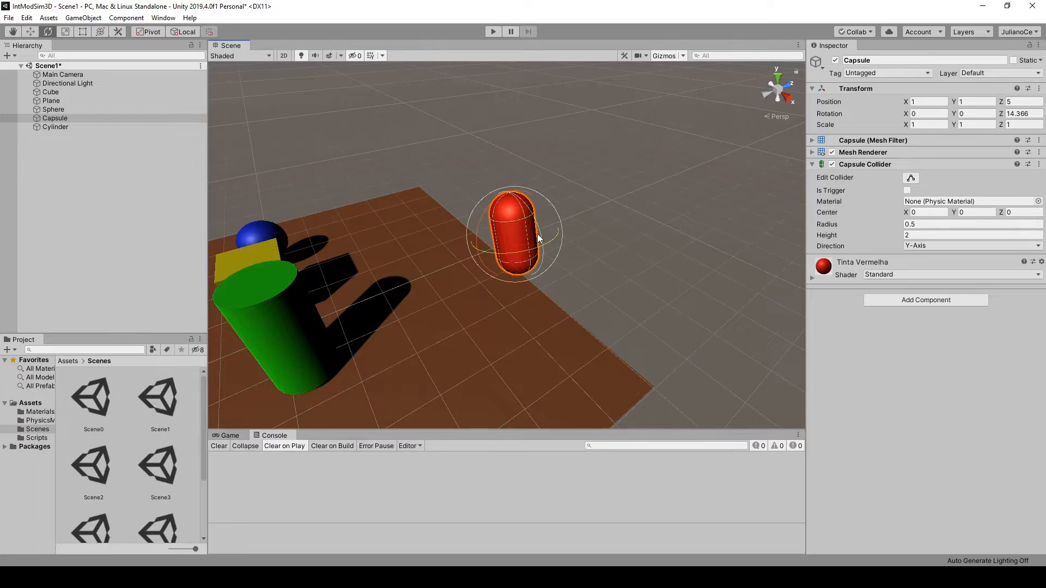
click(1018, 113)
text(0)
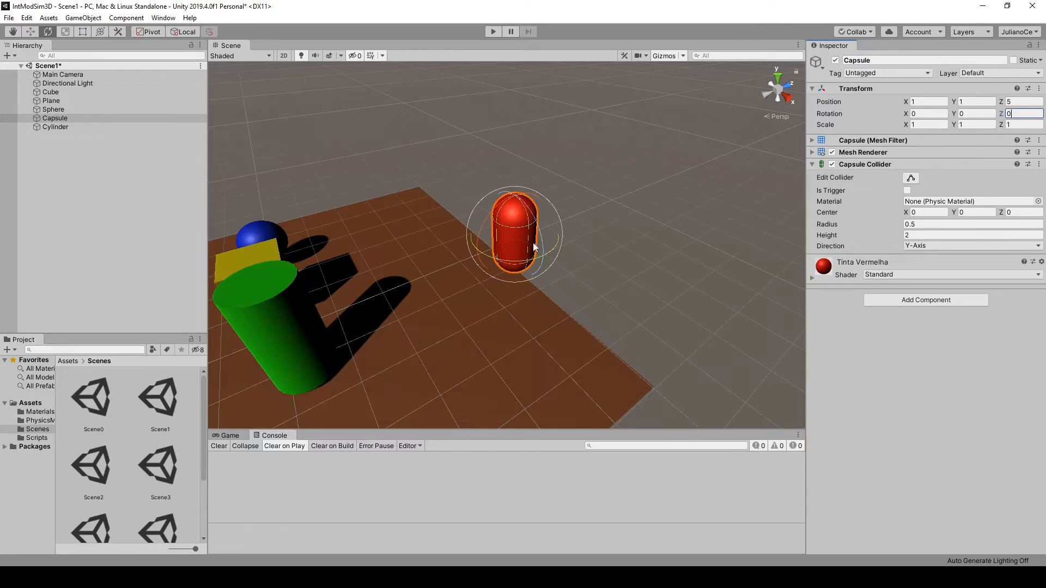
Step: Rotate the capsule freely to about X 18.45, Y 34.35, Z 12.2, and set its X rotation to 0
drag(479, 228, 518, 250)
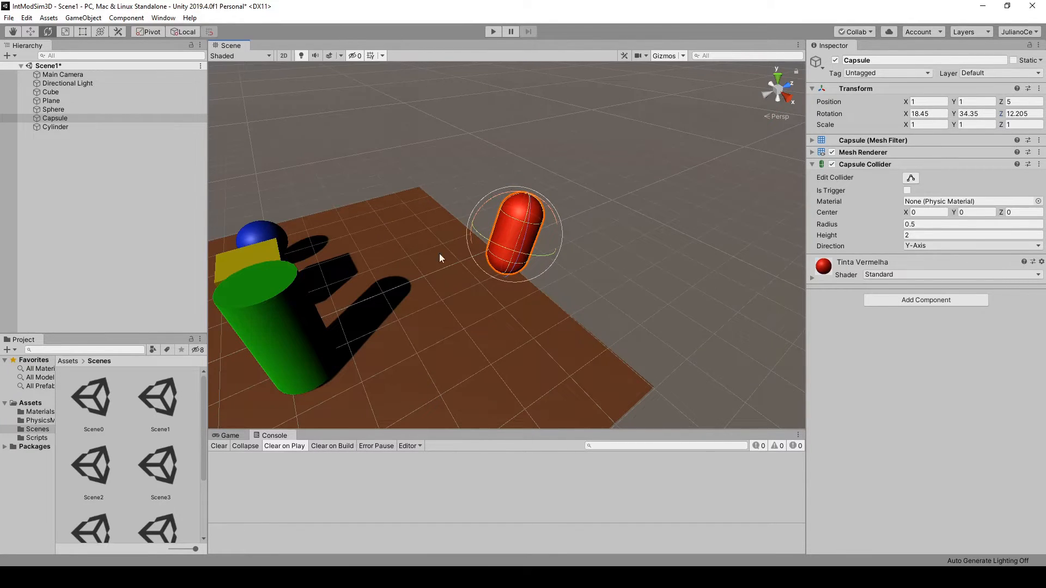
click(899, 113)
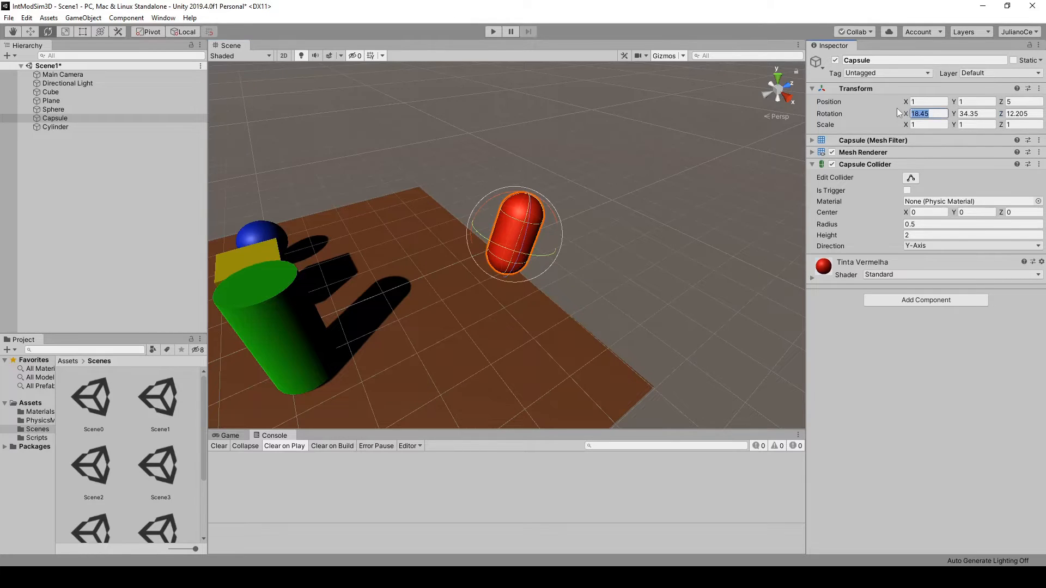
text(0)
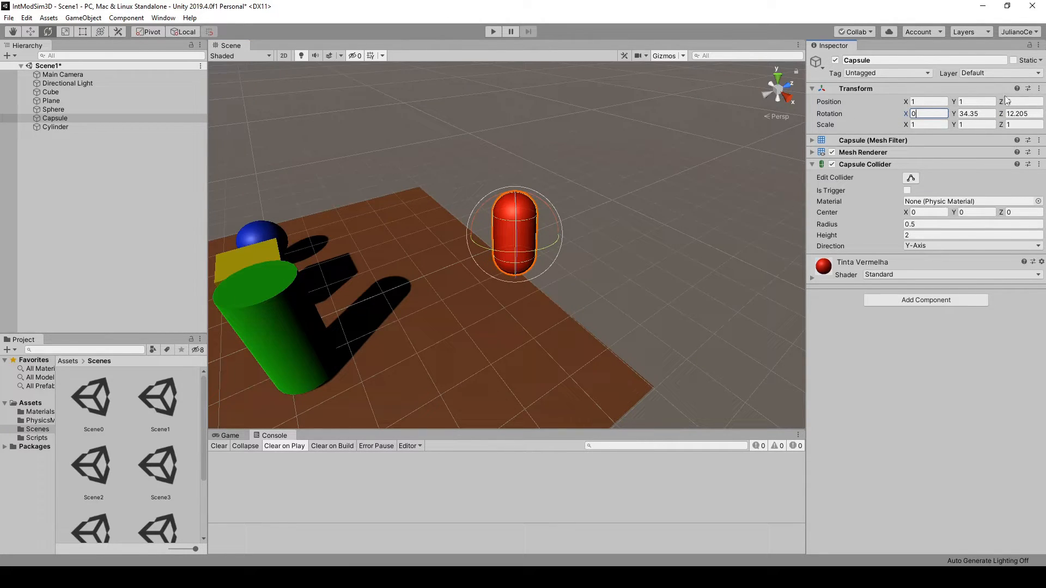
Step: Reset the capsule's whole Transform component to its default values
click(1039, 88)
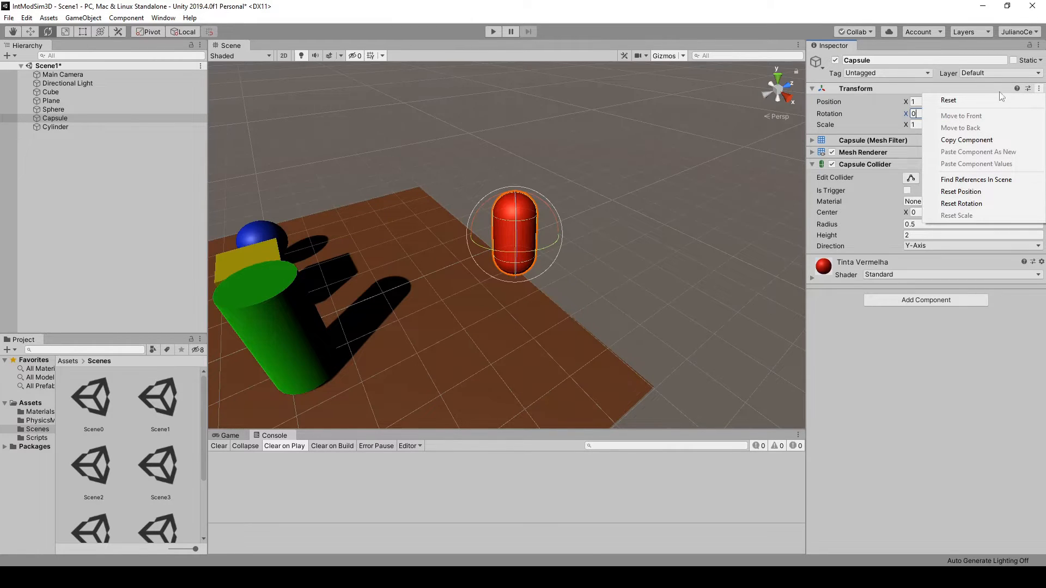
click(730, 132)
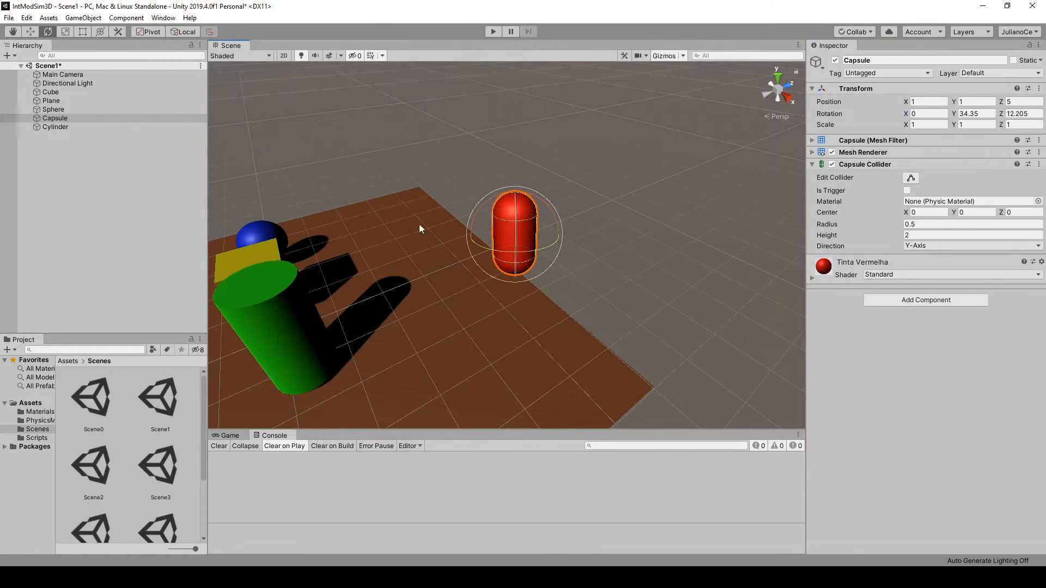
click(1039, 89)
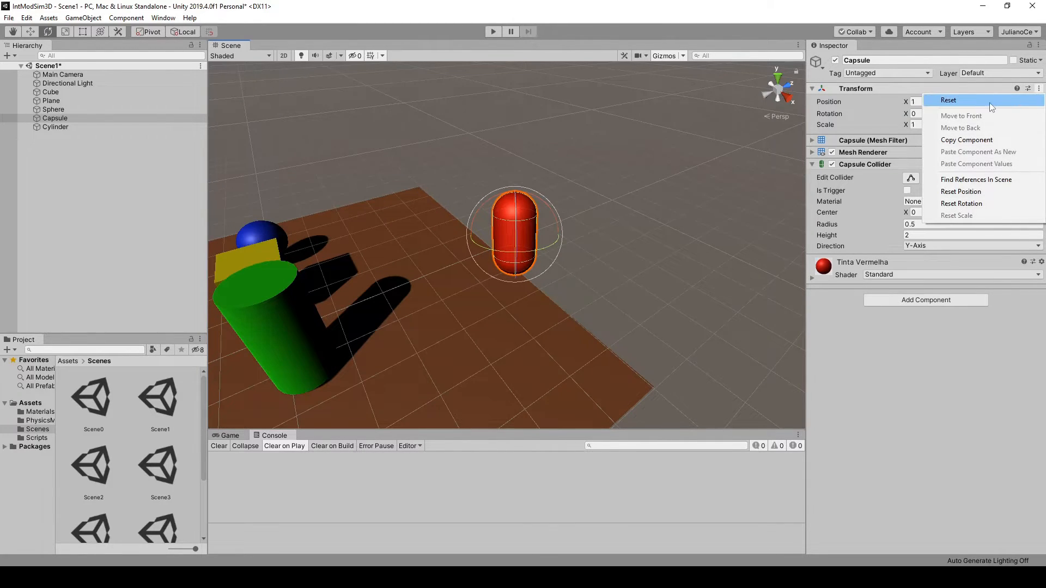
click(957, 102)
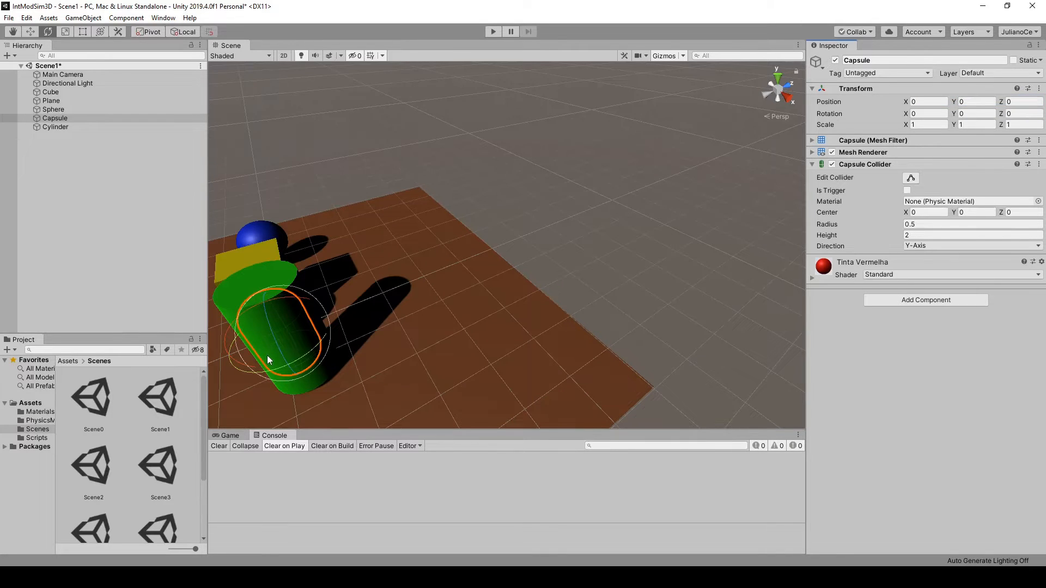
Step: Move the capsule with the Move tool along Z to about 6.93, past the plane's edge
scroll(447, 334, down, 2)
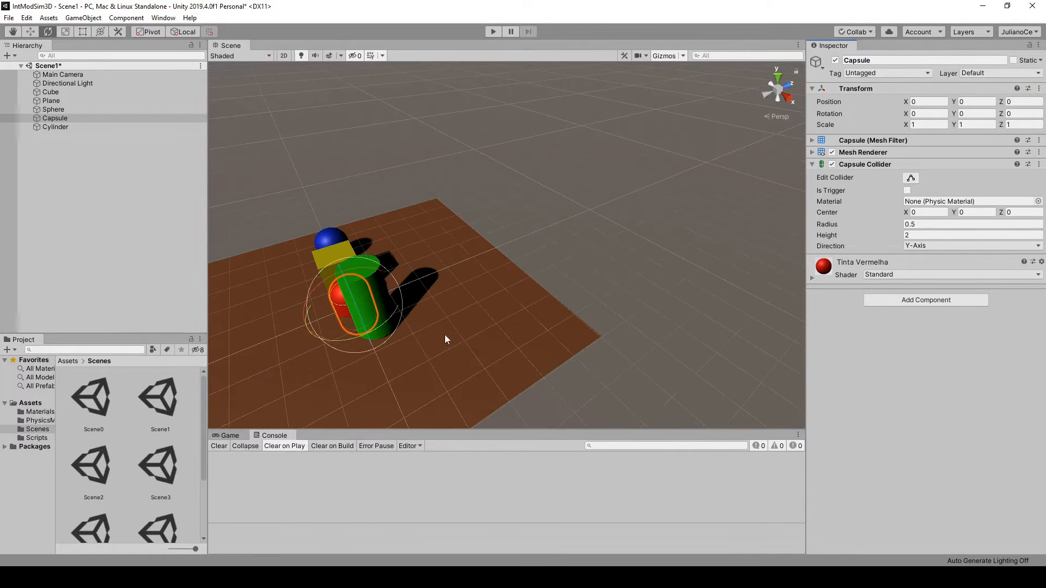
scroll(447, 334, down, 1)
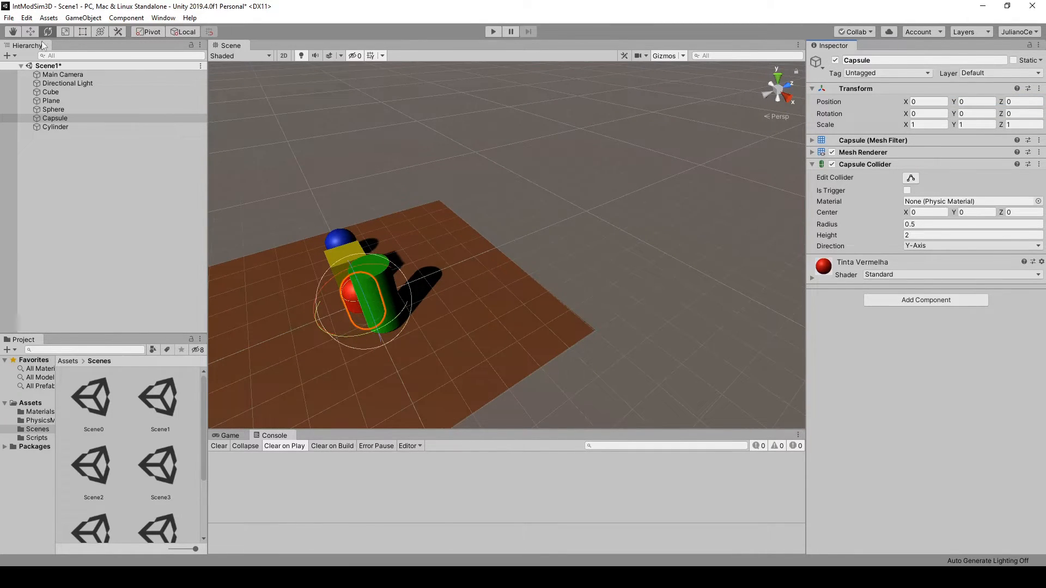
key(w)
drag(398, 288, 623, 205)
scroll(584, 270, up, 4)
scroll(611, 267, up, 2)
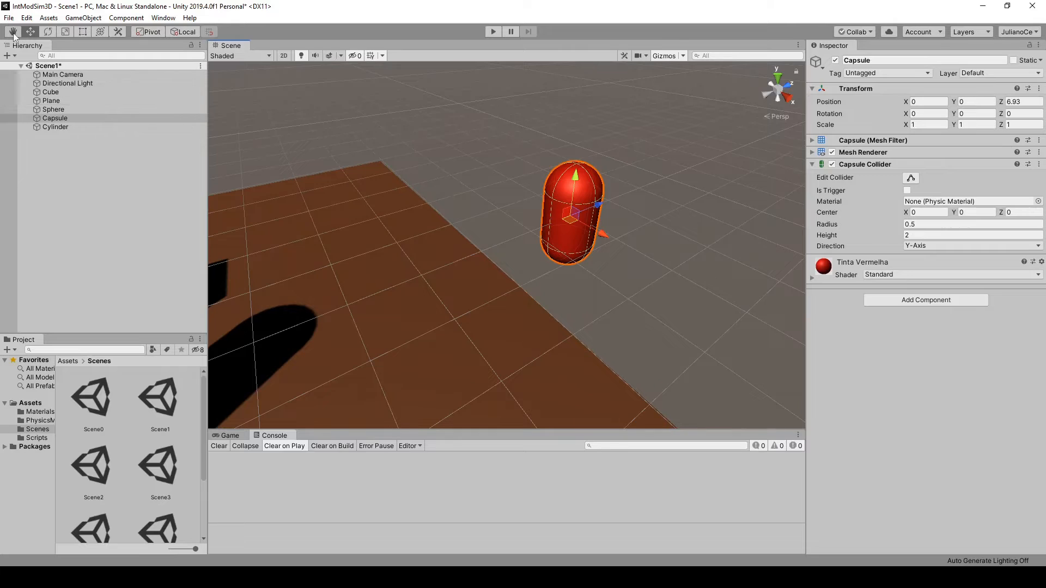
Step: Set the gizmo orientation to Global and rotate the capsule around several axes to about X -5.73, Y 51.54, Z 42.3
click(187, 32)
click(48, 32)
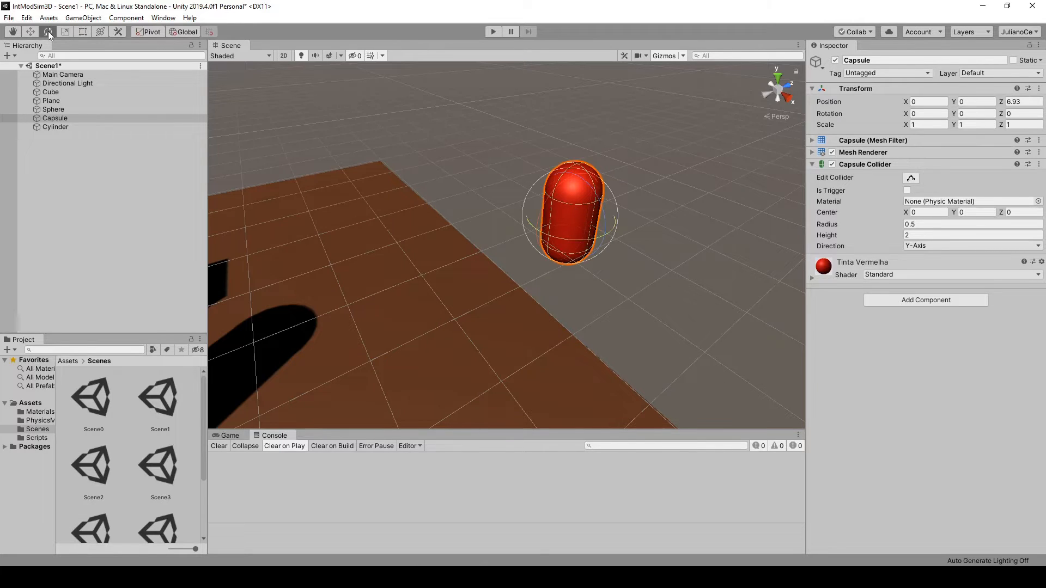
drag(605, 223, 665, 253)
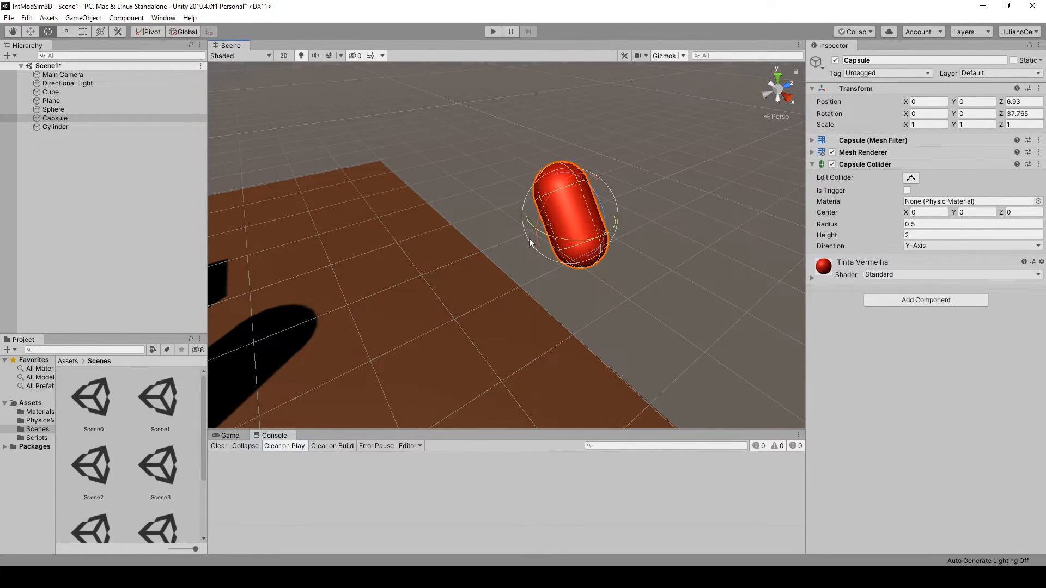
drag(593, 238, 519, 236)
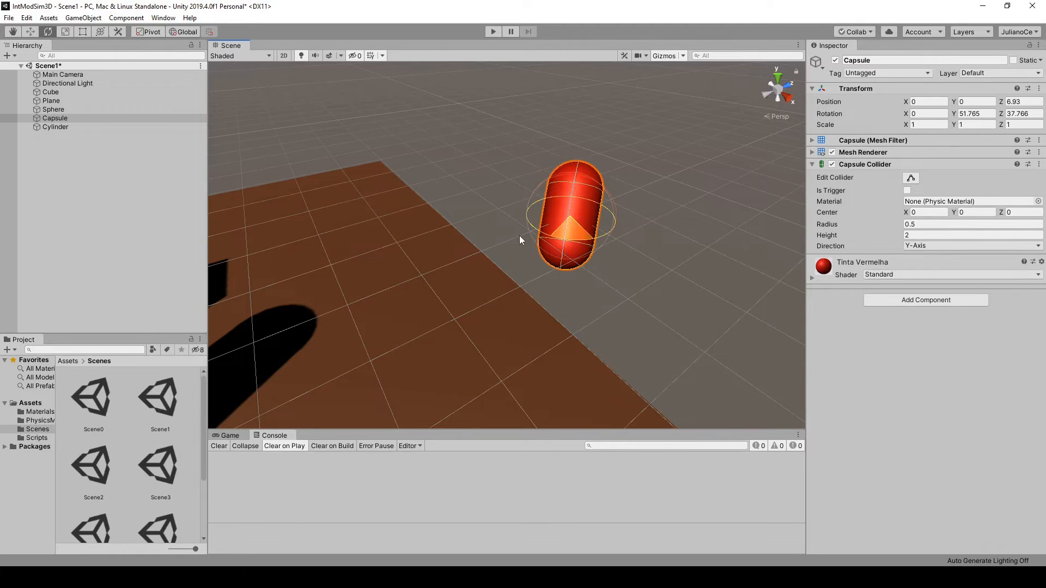
drag(610, 226, 604, 210)
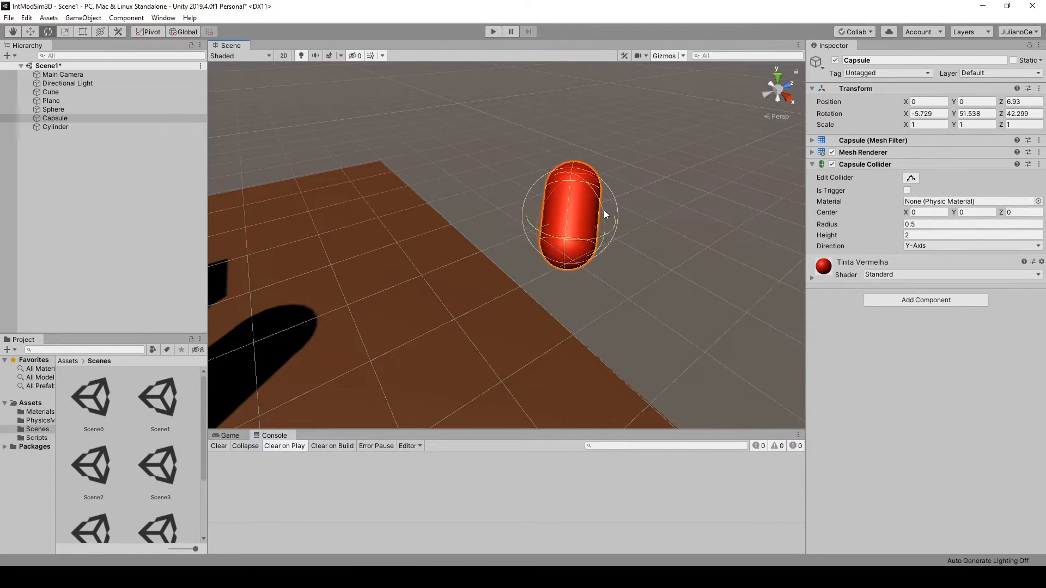
Step: Set the gizmo orientation to Local and rotate the capsule to about X 28.33, Y 113.04, Z 36.18
click(186, 32)
drag(600, 209, 584, 258)
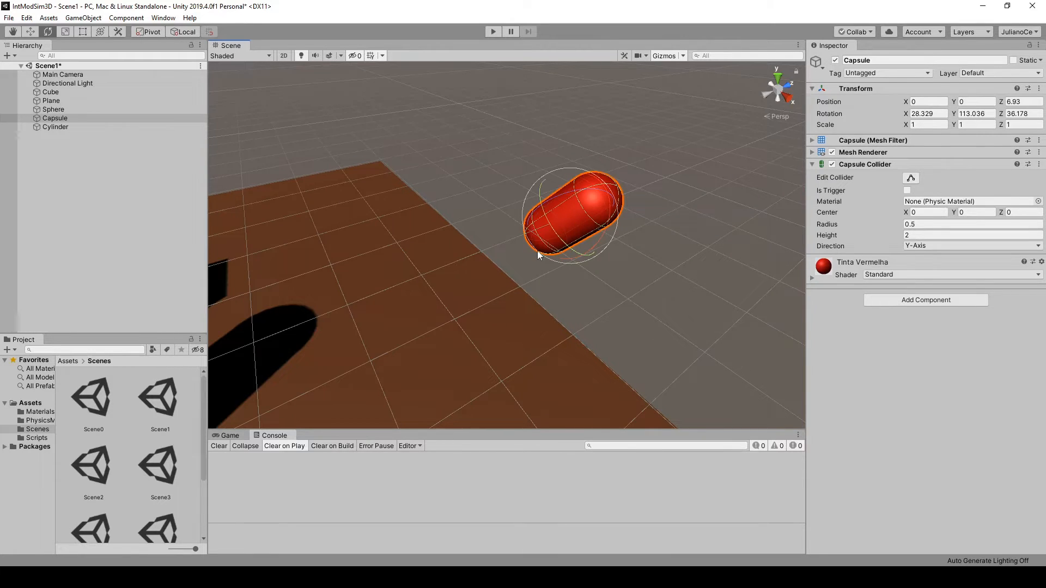
Step: Set the gizmo orientation to Global and set the capsule's X, Y and Z rotation to 0
click(193, 33)
click(940, 113)
text(0)
key(Tab)
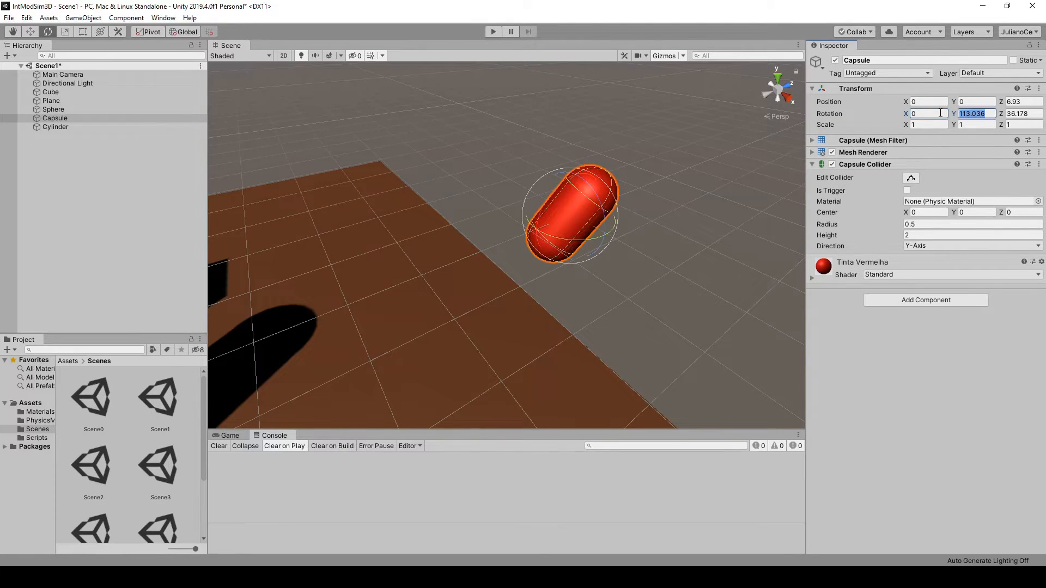
text(0)
key(Tab)
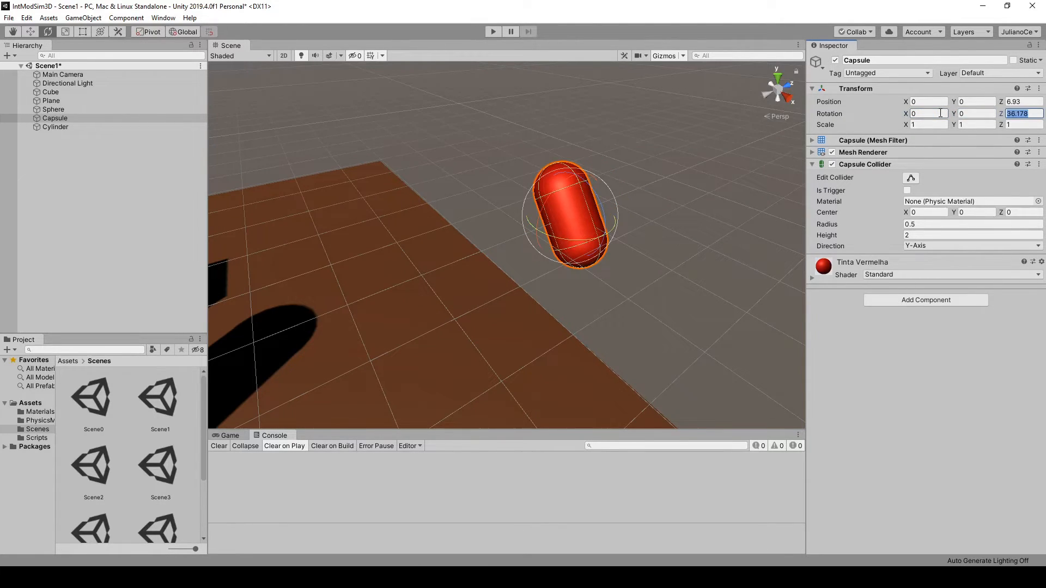
text(0)
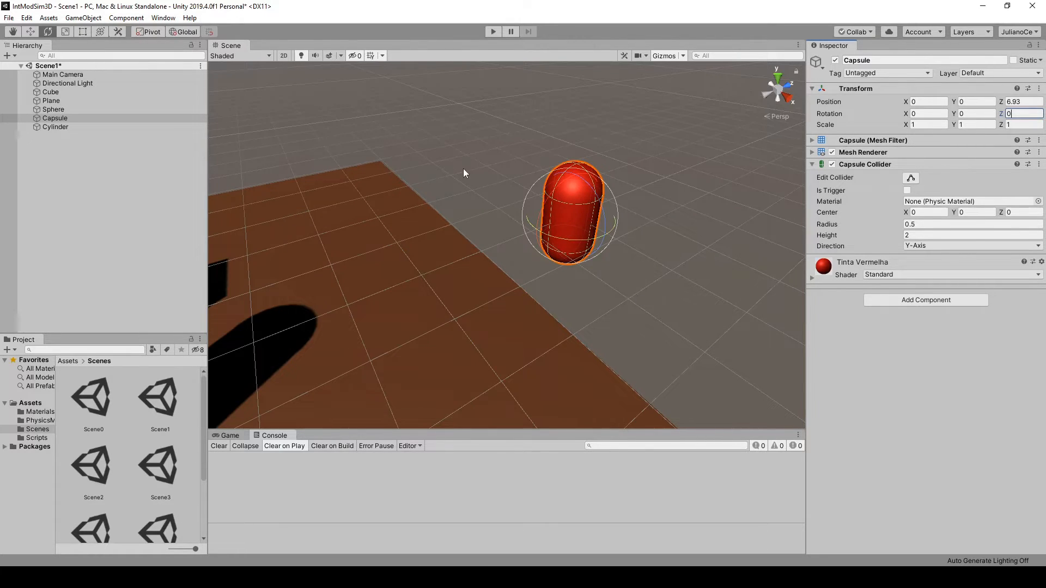
Step: Scale the capsule with the Scale tool, uniformly and along single axes, to about X 1.66, Y 2, Z 2.76
click(65, 31)
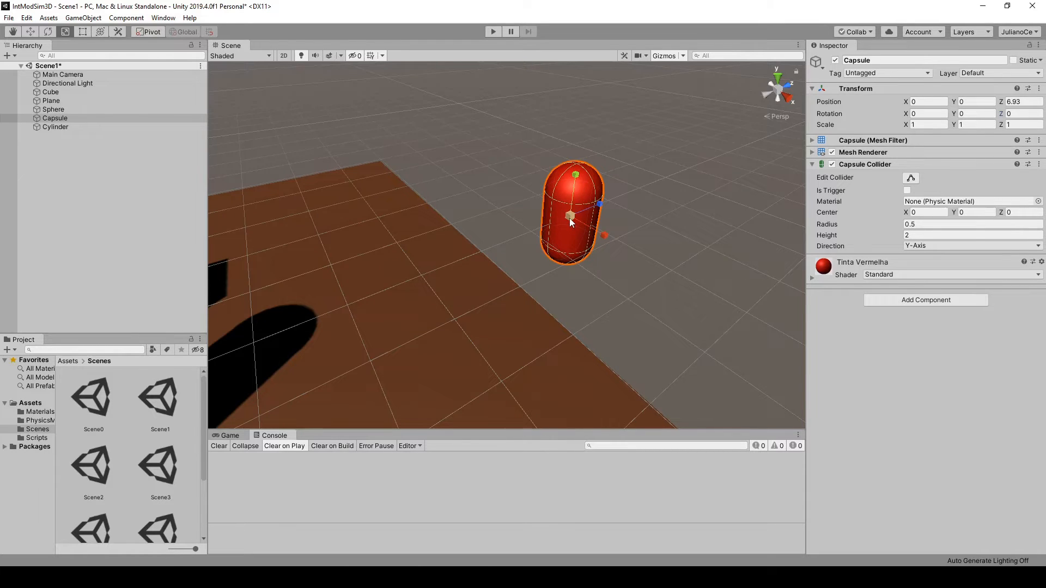
drag(570, 218, 622, 257)
mouse_move(580, 177)
mouse_down()
mouse_move(577, 152)
mouse_move(578, 170)
mouse_up()
drag(605, 238, 596, 232)
drag(577, 175, 594, 122)
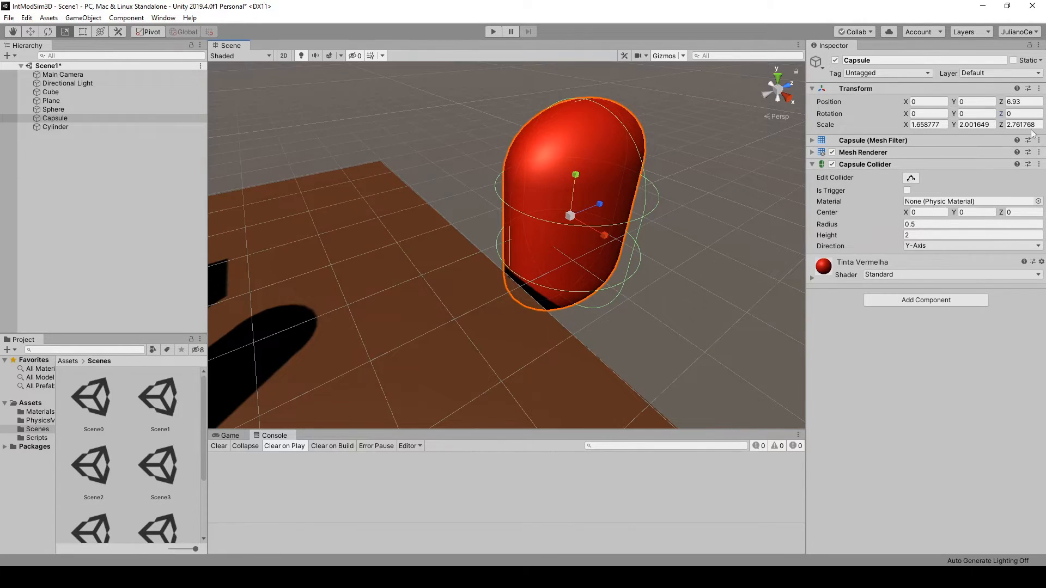
Step: Set the capsule's scale to 1 on X, Y and Z, and deselect and reselect it in the scene
click(922, 123)
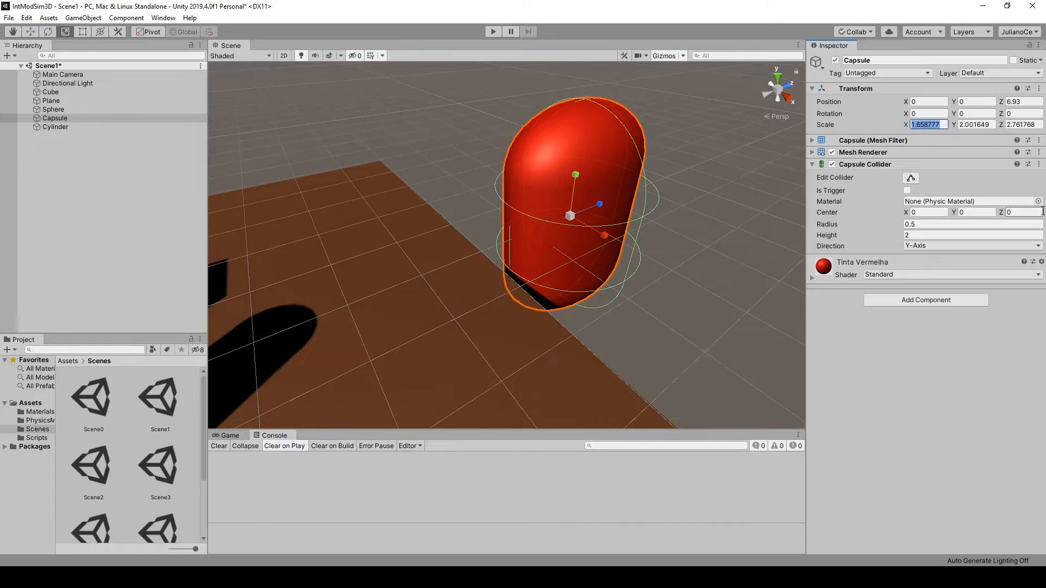
text(1)
key(Tab)
text(1)
key(Tab)
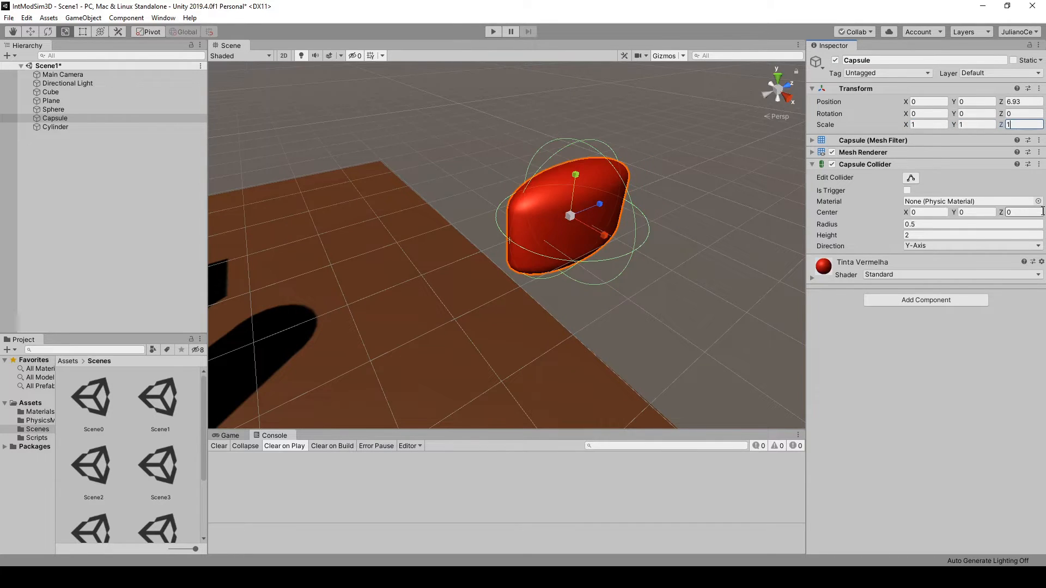
text(1)
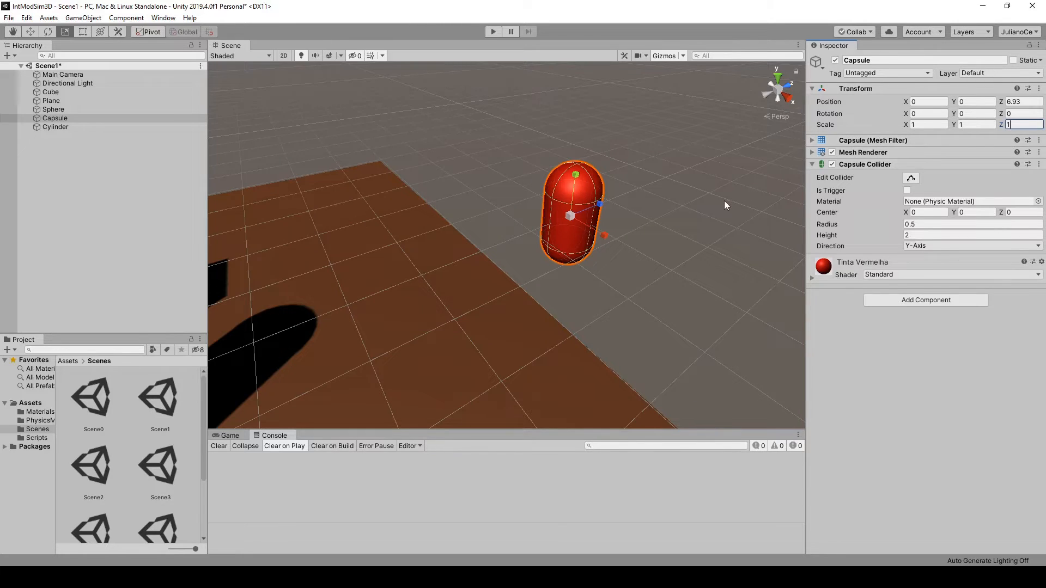
click(610, 311)
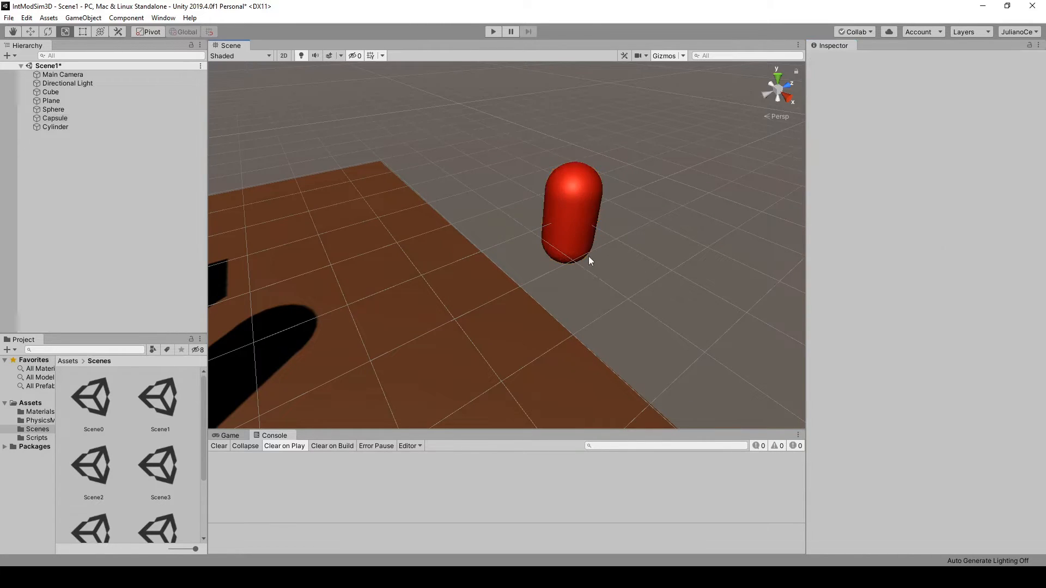
click(578, 218)
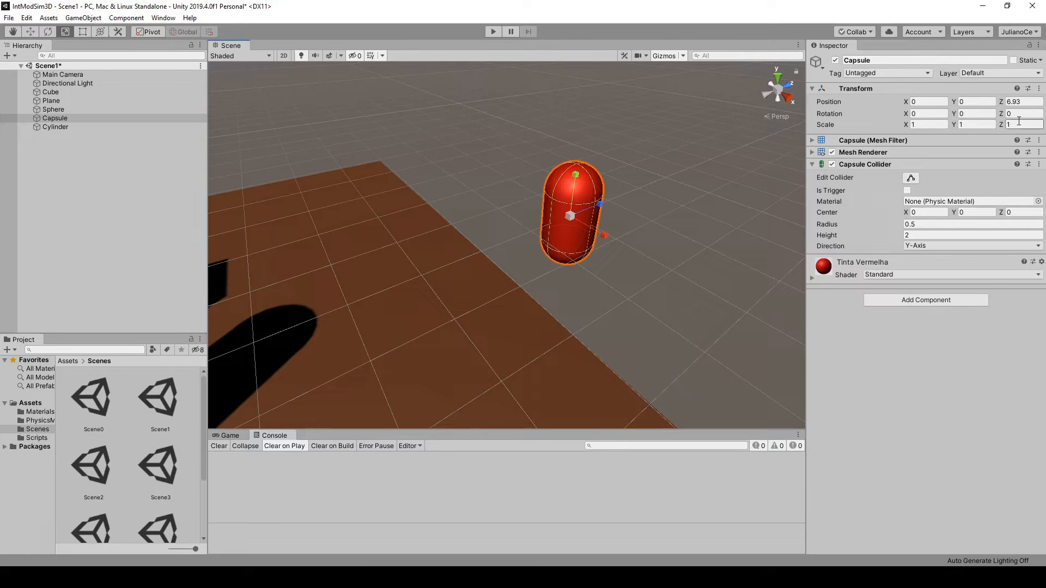
Step: Try a Y scale of 2 on the green cylinder and set it back to 1
scroll(593, 333, down, 5)
middle_drag(584, 369, 727, 336)
scroll(638, 330, up, 7)
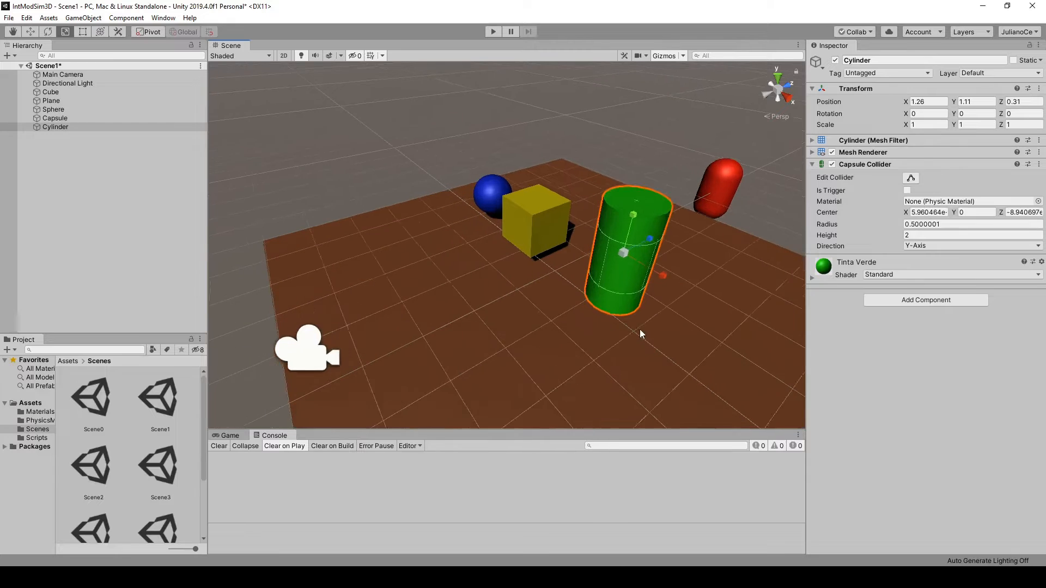
right_drag(593, 271, 724, 346)
key(f)
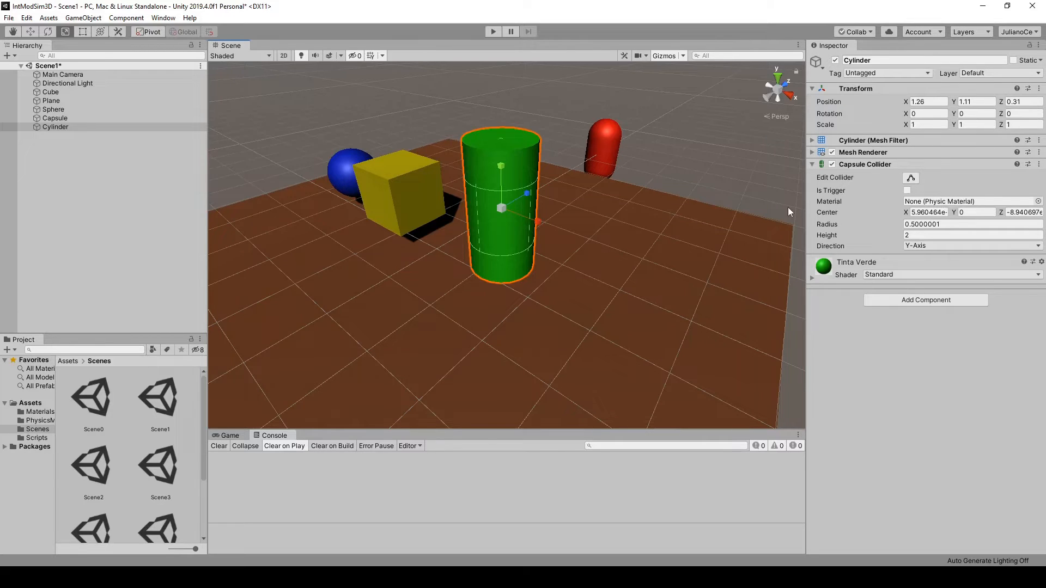
click(705, 183)
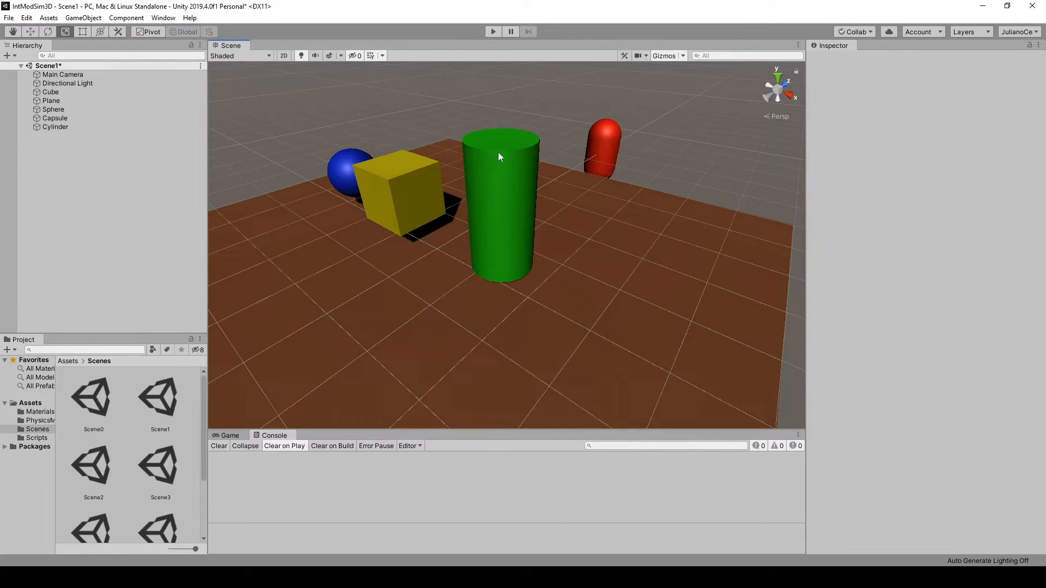
click(507, 219)
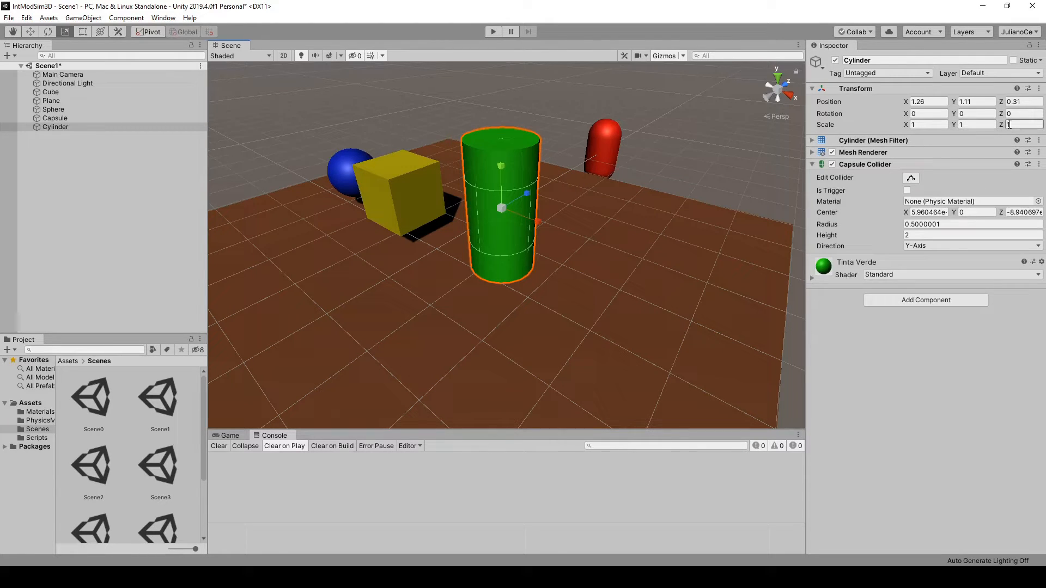
scroll(499, 160, down, 5)
click(974, 122)
text(2)
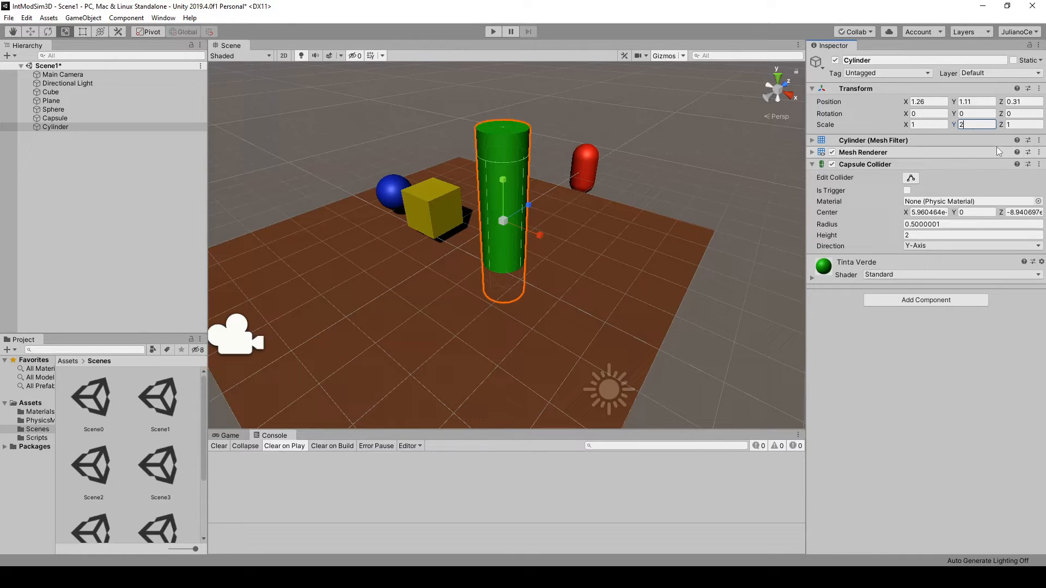
key(BackSpace)
text(1)
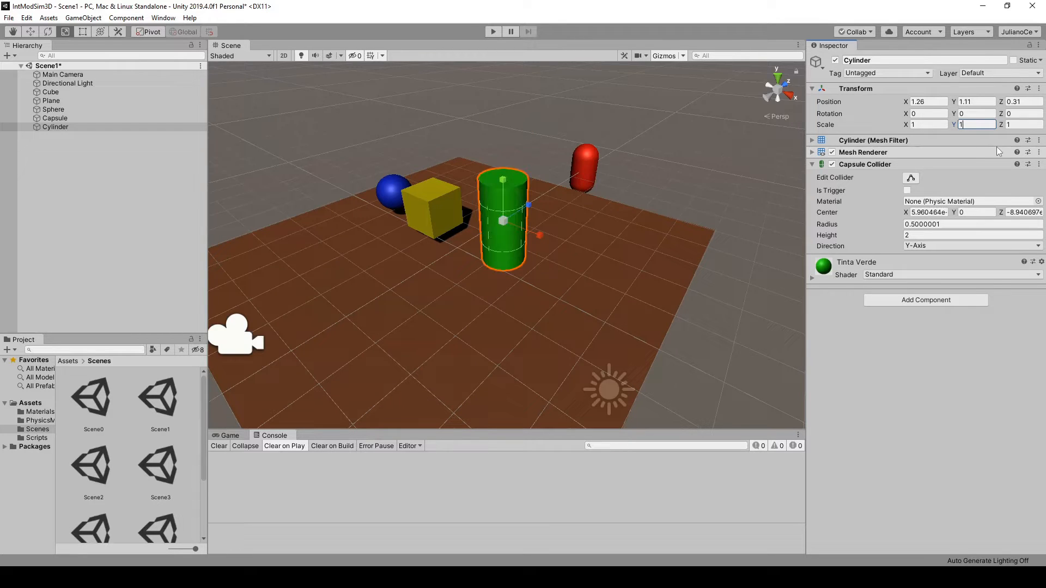
scroll(496, 271, up, 3)
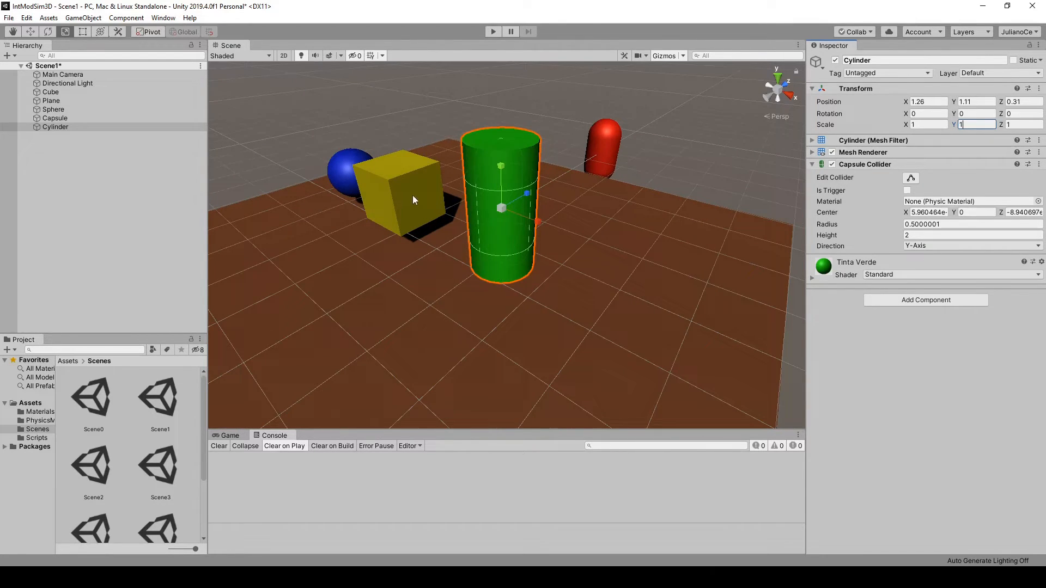
Step: Move the yellow cube along the X axis to about X 0.373 with the Move tool
click(413, 199)
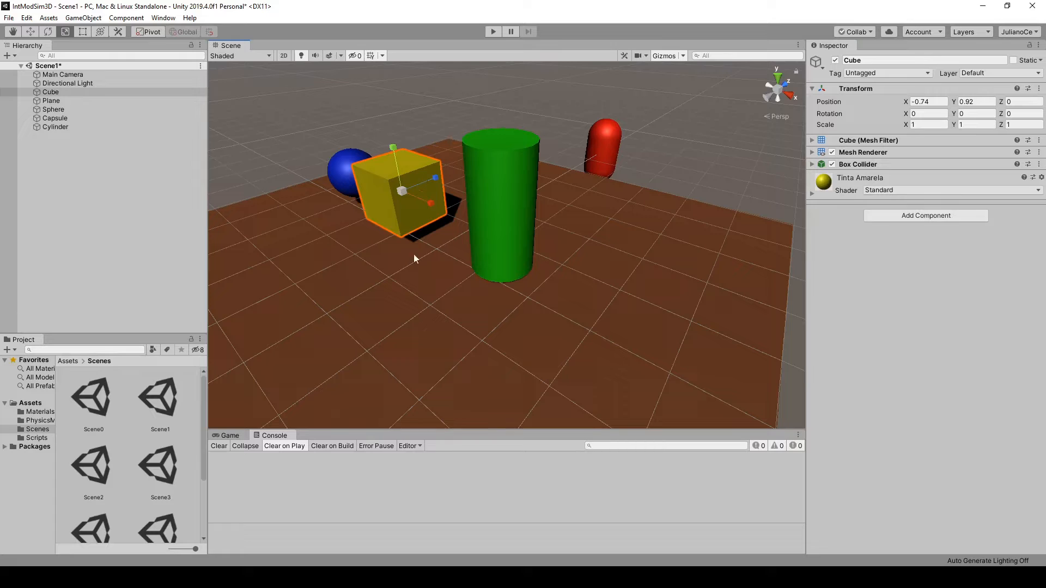
click(47, 32)
click(30, 32)
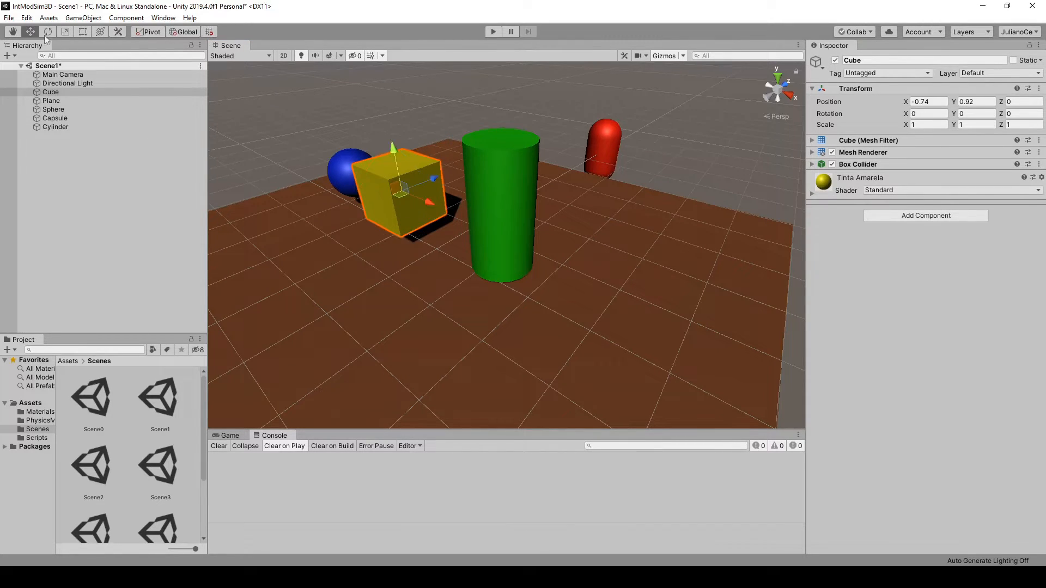
drag(434, 201, 612, 304)
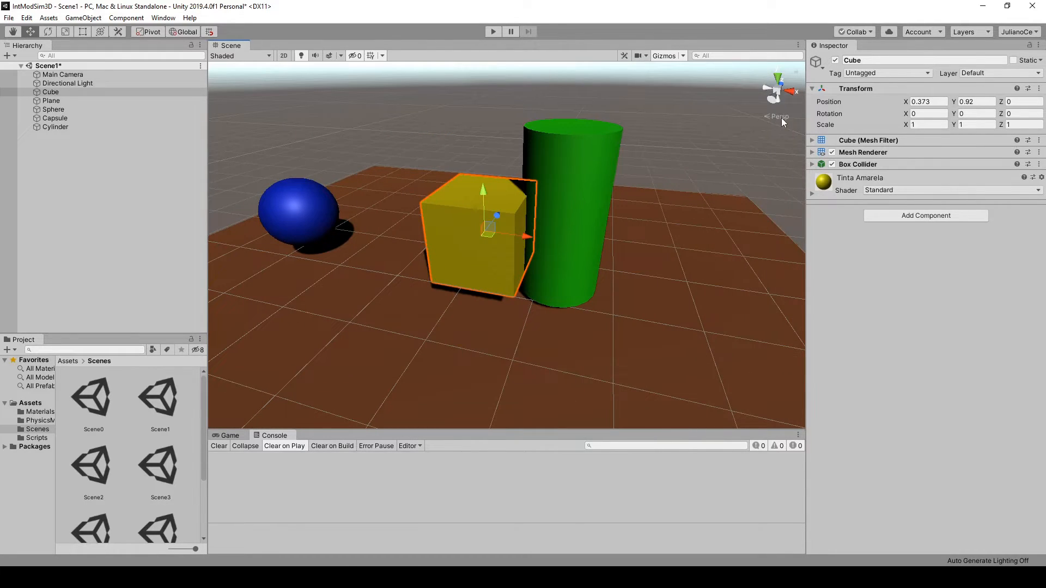
Step: Switch the scene camera to isometric projection and align it to the Back view
click(782, 118)
alt+drag(742, 165, 692, 159)
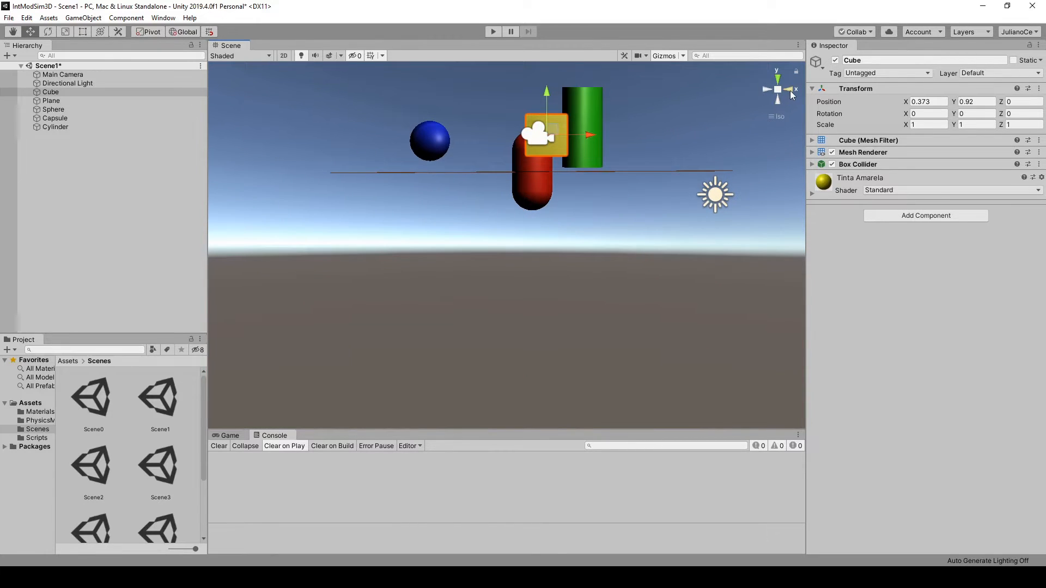
alt+drag(779, 119, 713, 210)
right_click(796, 98)
click(747, 143)
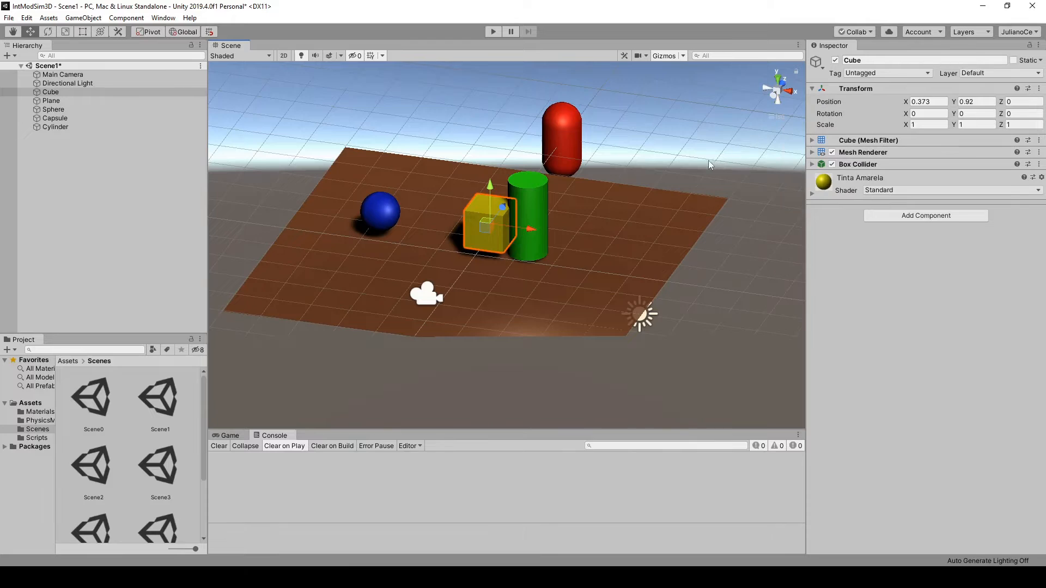
click(776, 90)
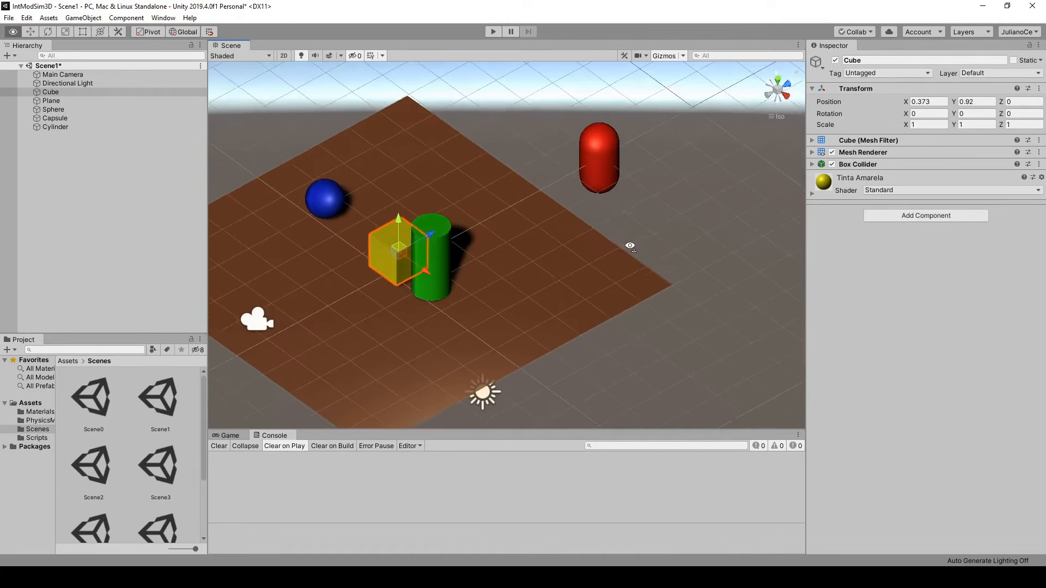
click(770, 96)
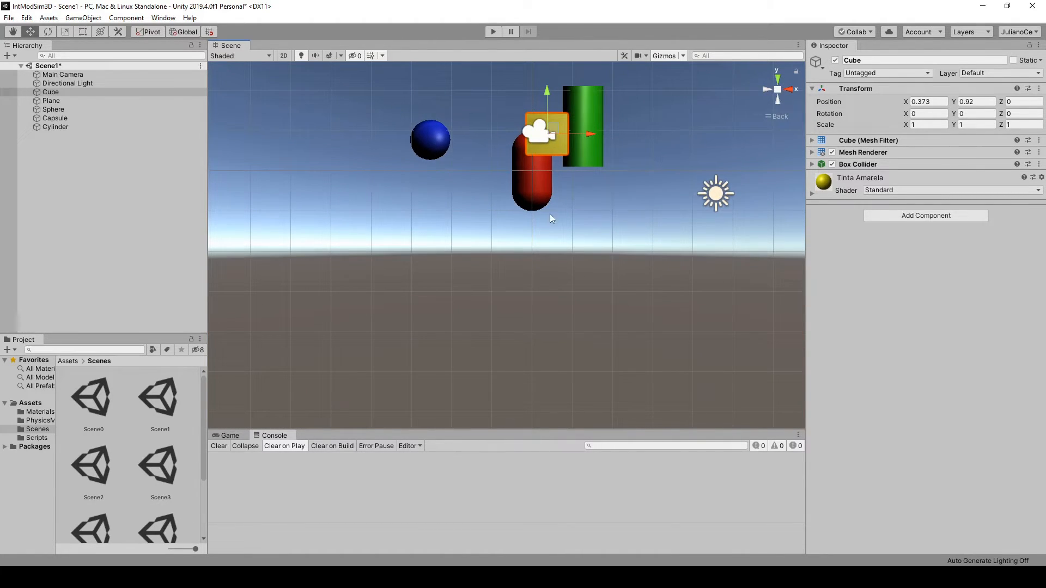
Step: Move the yellow cube level with the cylinder's base and beside it, to about X 0.155, Y 0.624
middle_drag(574, 168, 544, 265)
scroll(536, 243, up, 2)
scroll(535, 240, up, 3)
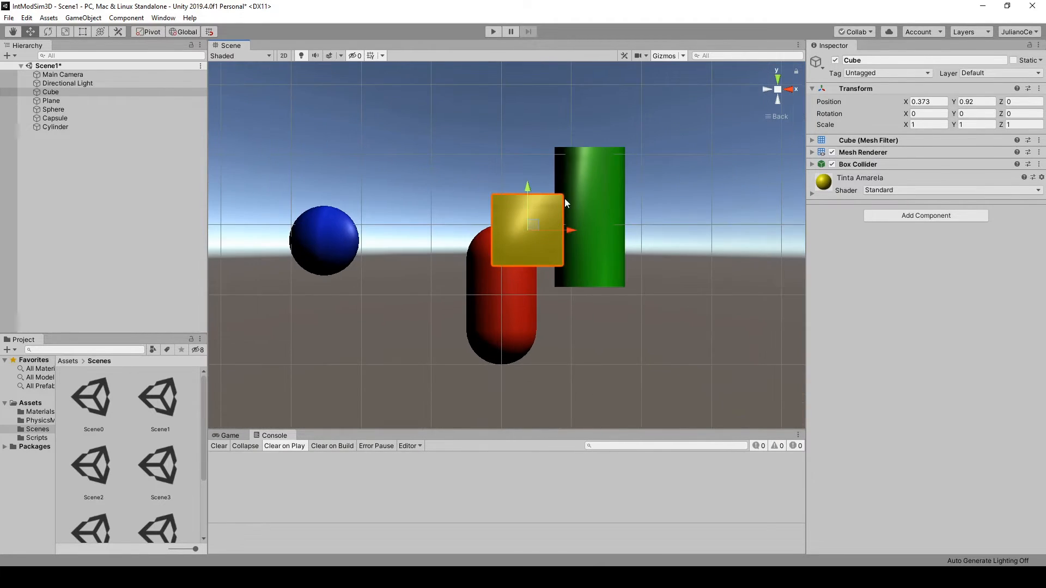
drag(527, 188, 526, 209)
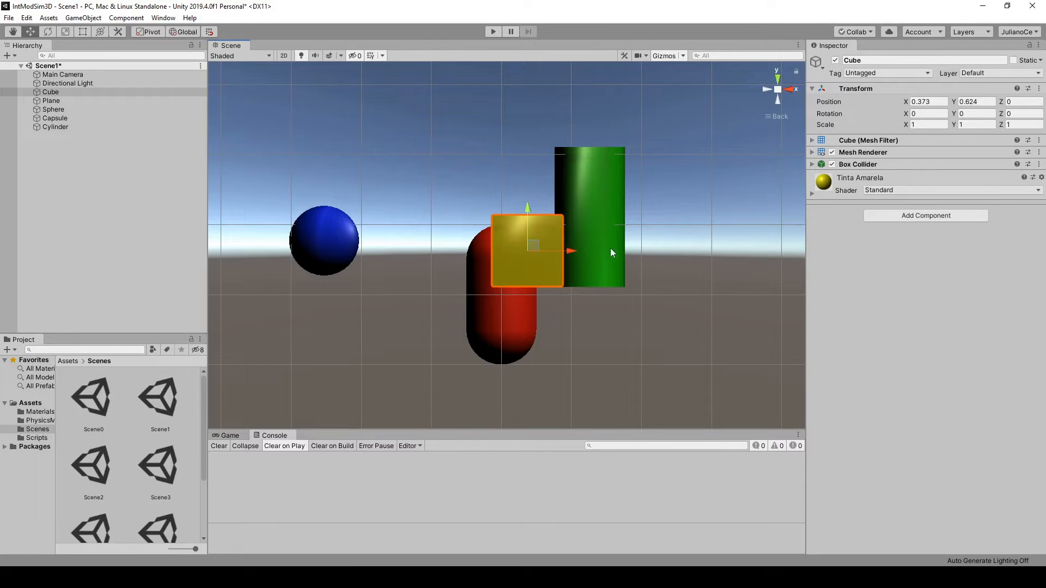
mouse_move(577, 252)
mouse_down()
mouse_move(553, 253)
mouse_move(562, 254)
mouse_up()
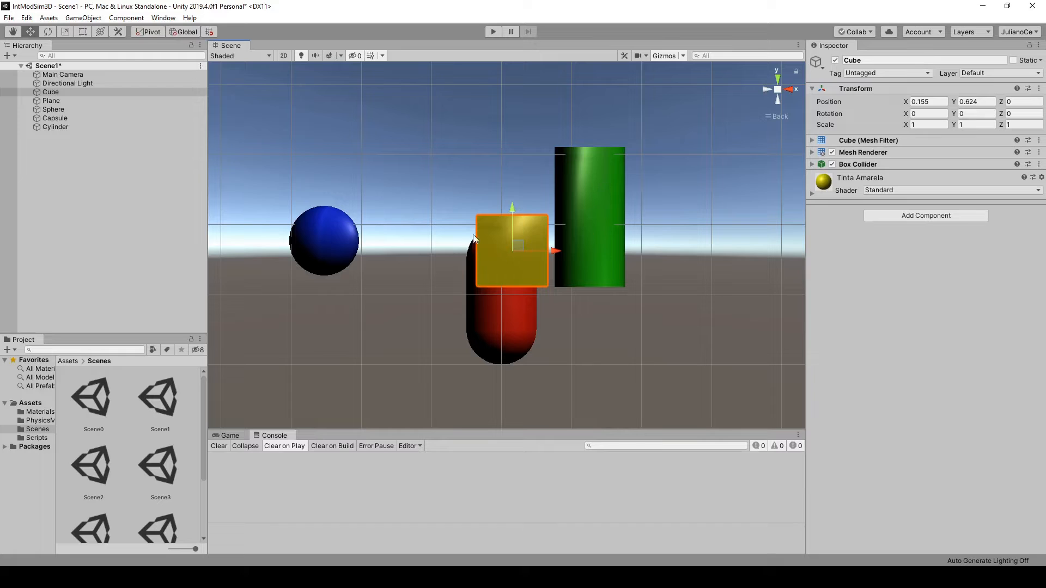
Step: Select the green cylinder and return the scene camera to an angled perspective view
click(601, 197)
click(1009, 125)
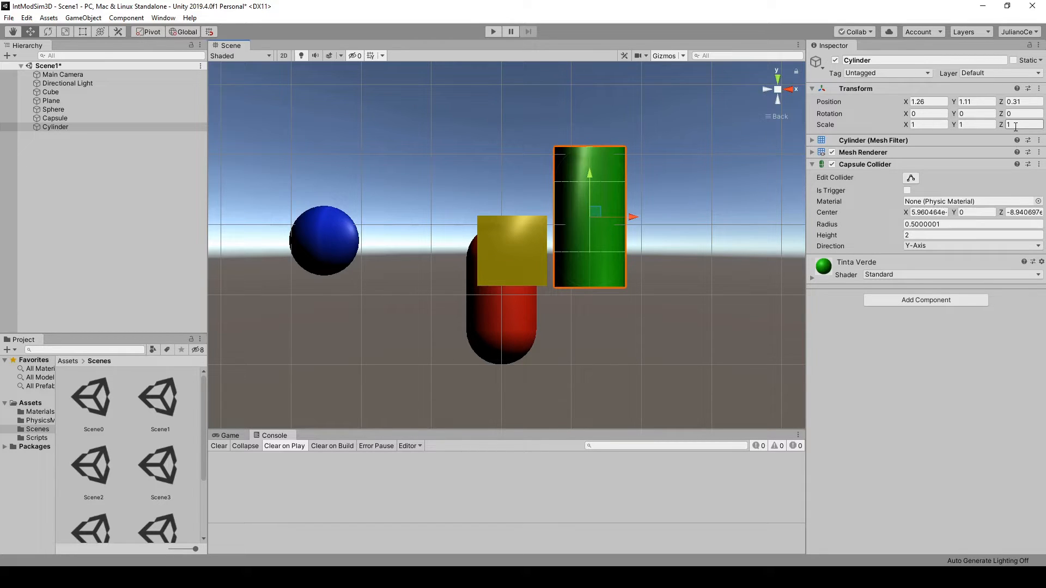
alt+drag(659, 254, 760, 110)
click(783, 117)
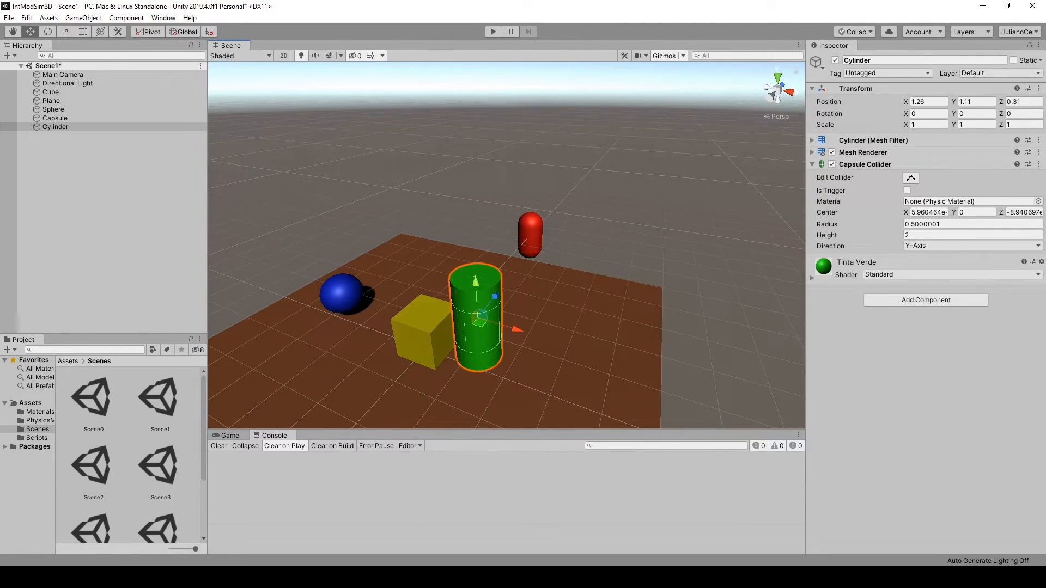
Step: Switch to the Google Meet call to check its chat messages, and return to Unity
click(68, 578)
click(24, 529)
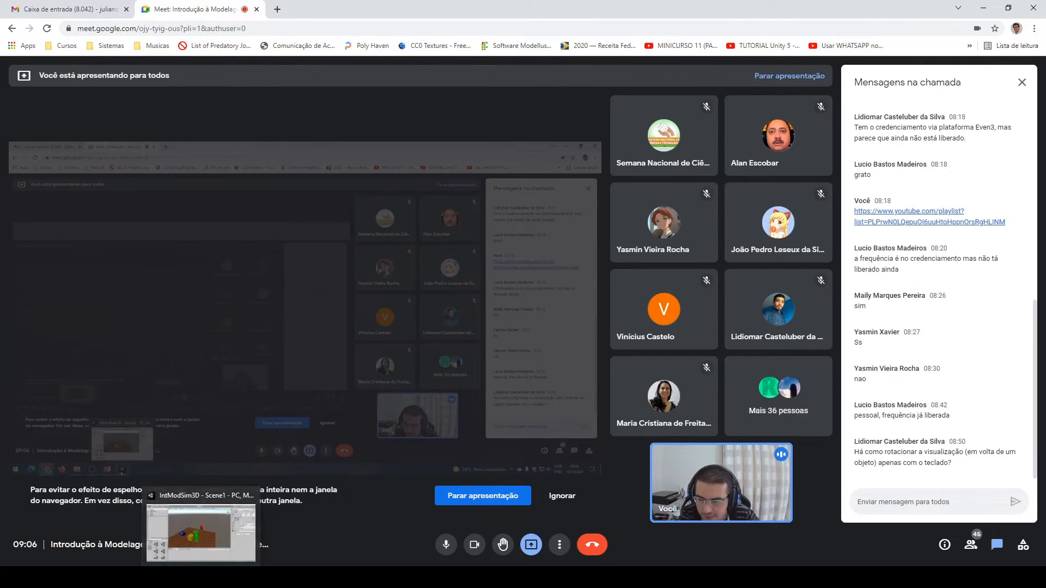
click(199, 577)
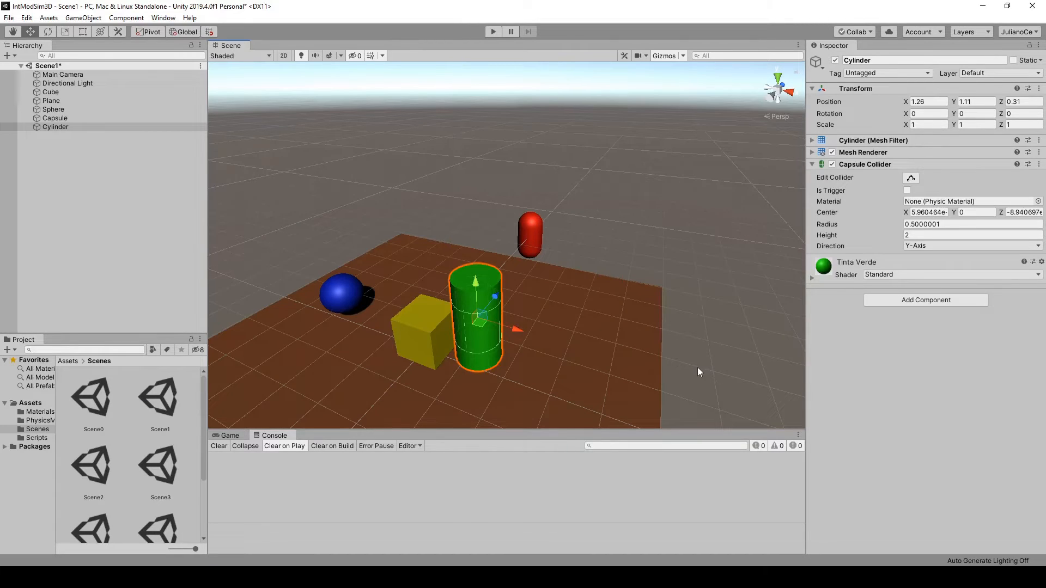
Step: Examine the cylinder's Rect tool handles in the 2D scene view, and return to the 3D view
scroll(334, 178, down, 2)
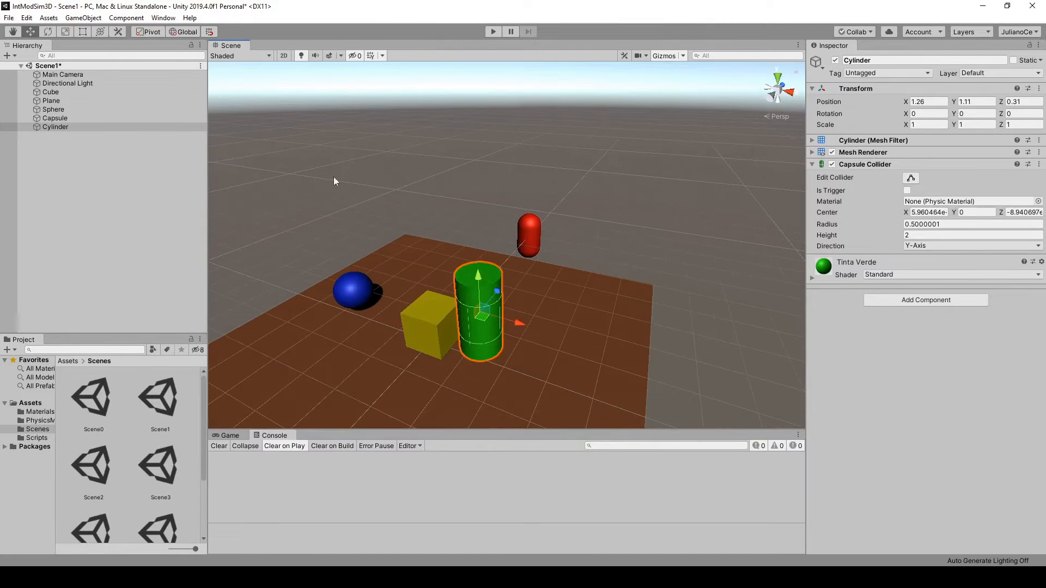
click(83, 32)
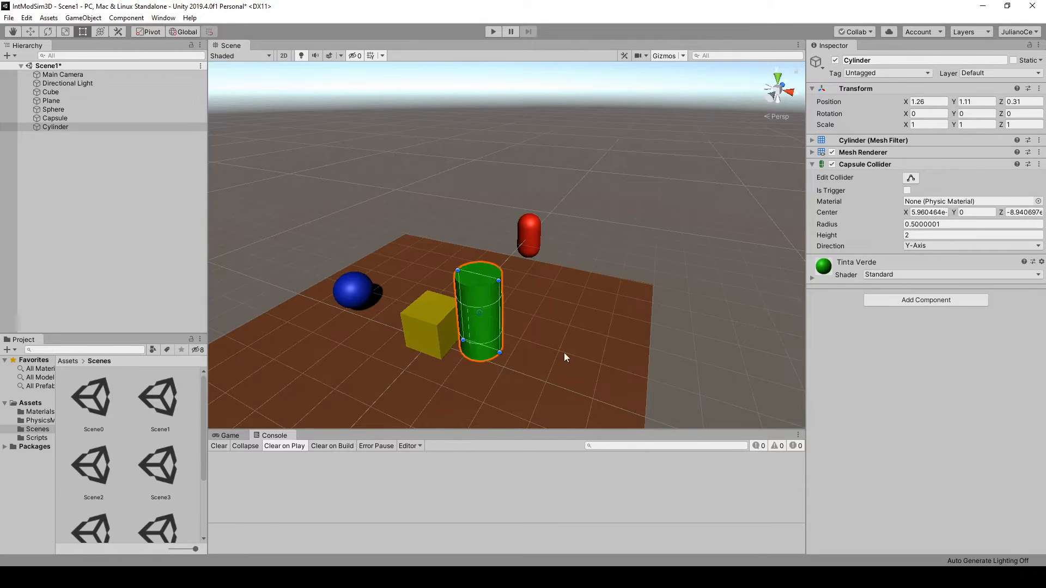
middle_drag(512, 369, 546, 348)
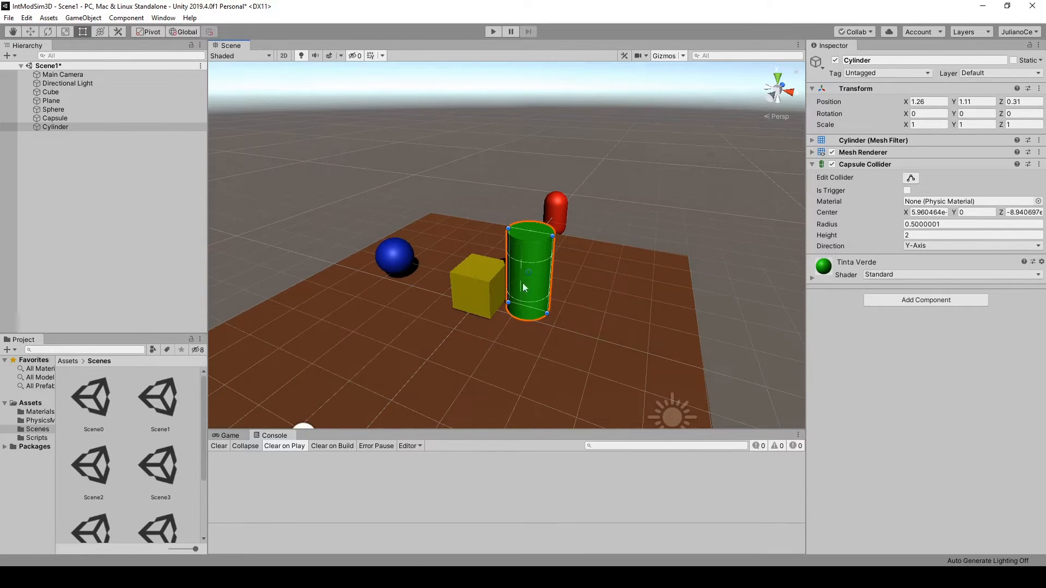
alt+drag(612, 339, 579, 350)
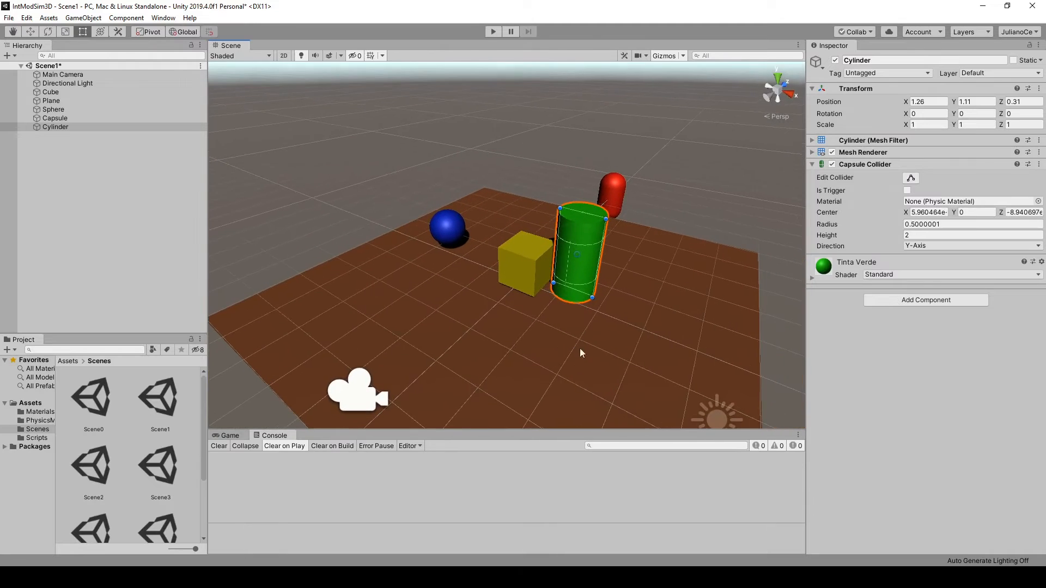
click(284, 55)
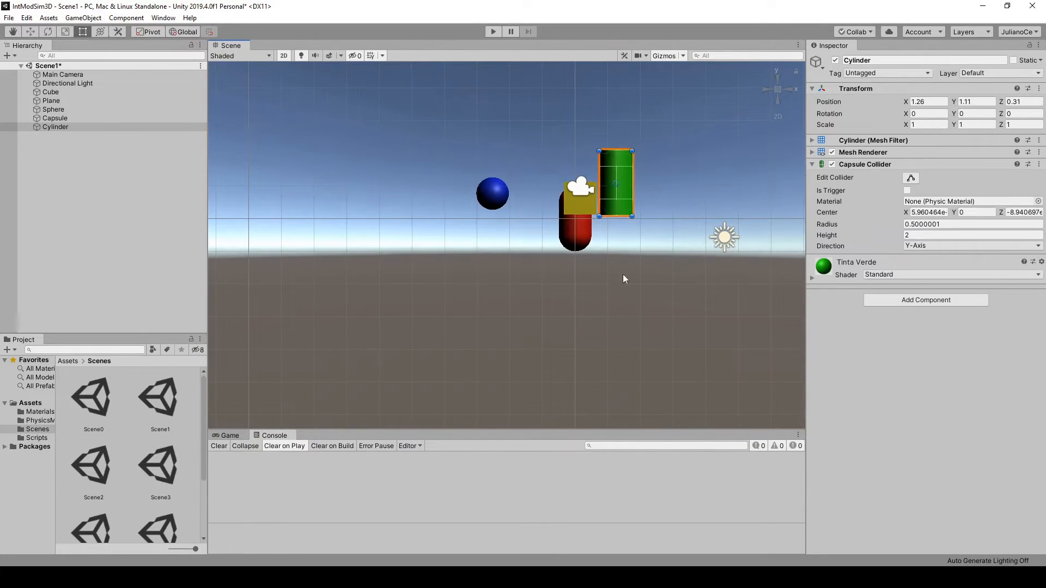
drag(654, 283, 561, 369)
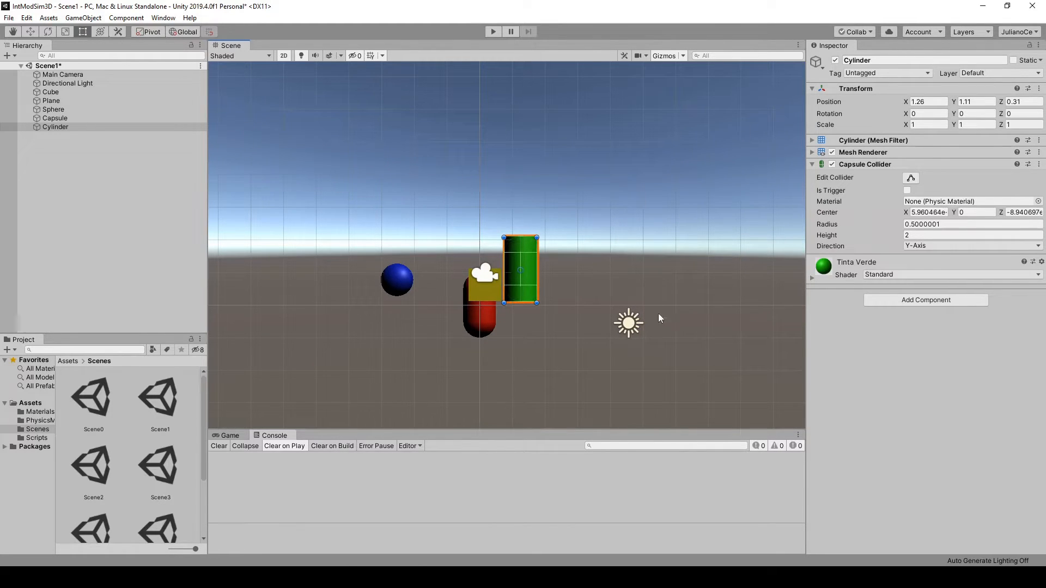
scroll(612, 355, up, 5)
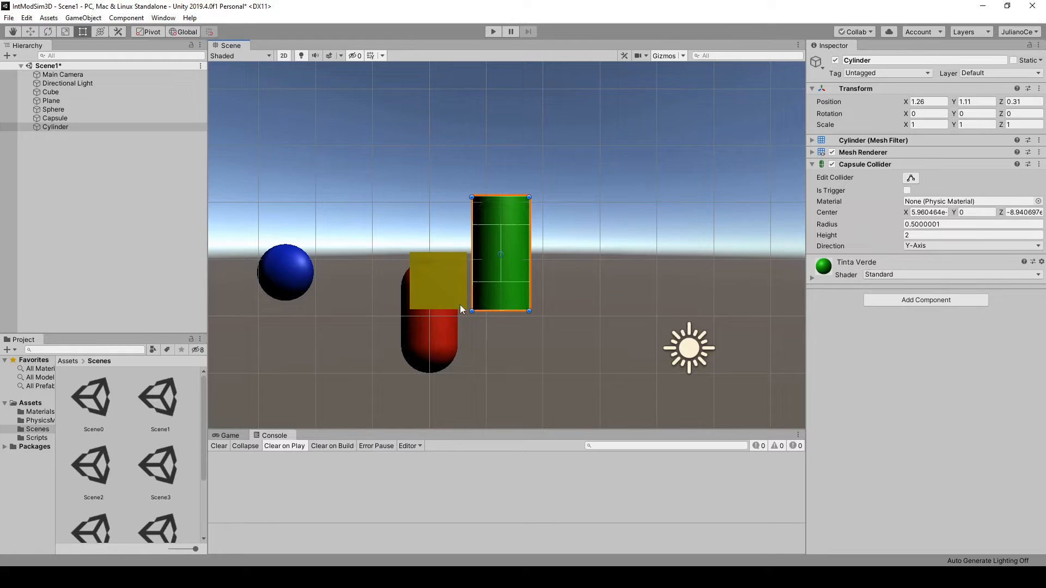
middle_drag(625, 171, 565, 264)
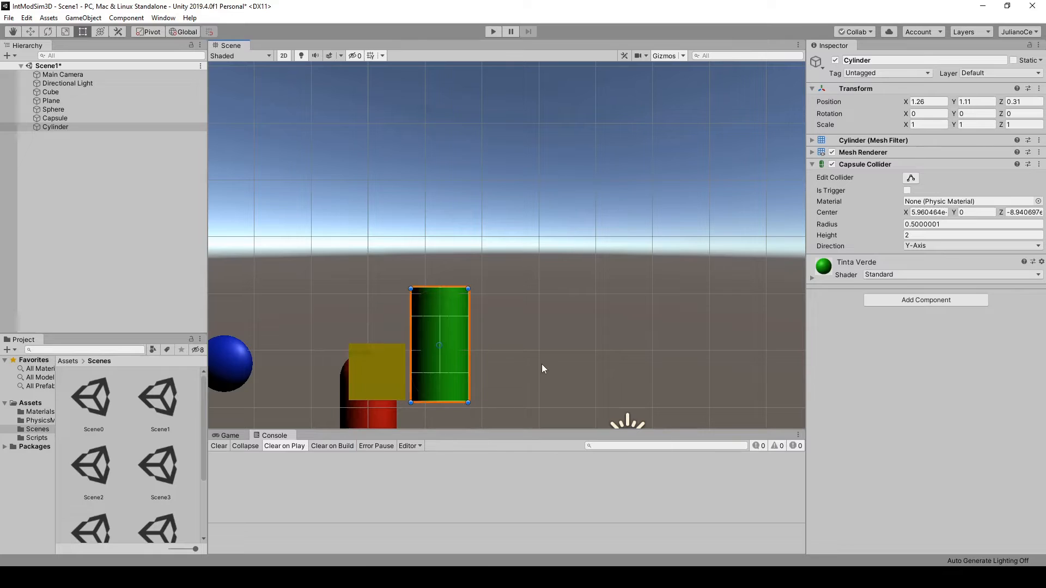
middle_drag(514, 362, 579, 311)
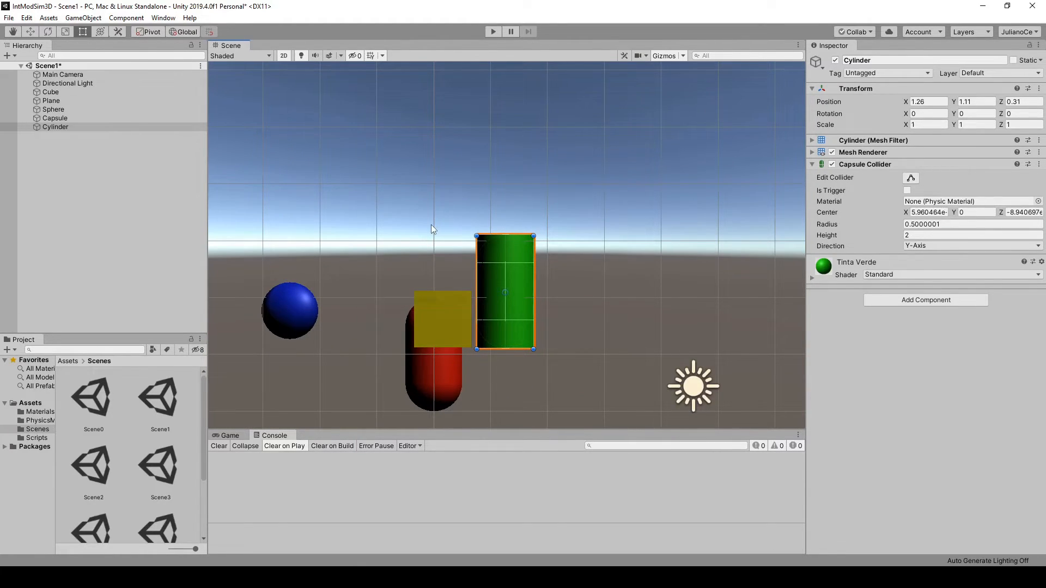
click(283, 56)
middle_drag(516, 235, 559, 188)
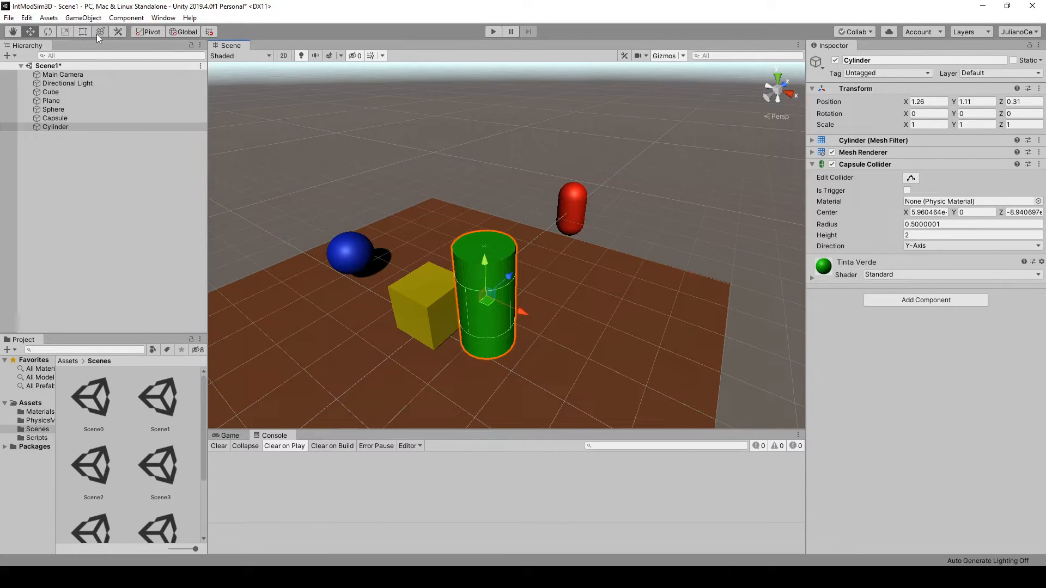
Step: Move the green cylinder along the Z axis to about Z 7.37 with the combined Transform tool
click(101, 32)
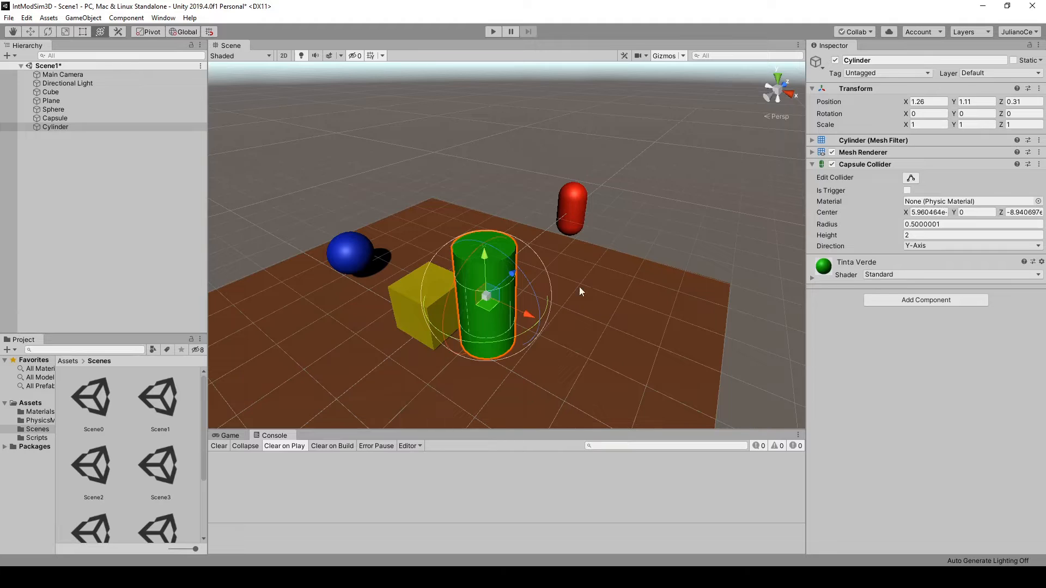
drag(507, 279, 634, 159)
middle_drag(681, 212, 488, 331)
scroll(488, 332, up, 1)
scroll(557, 247, up, 1)
Step: Select the red capsule and move it along the Z axis to about Z 1.243
click(450, 282)
click(437, 318)
click(433, 303)
drag(476, 259, 303, 421)
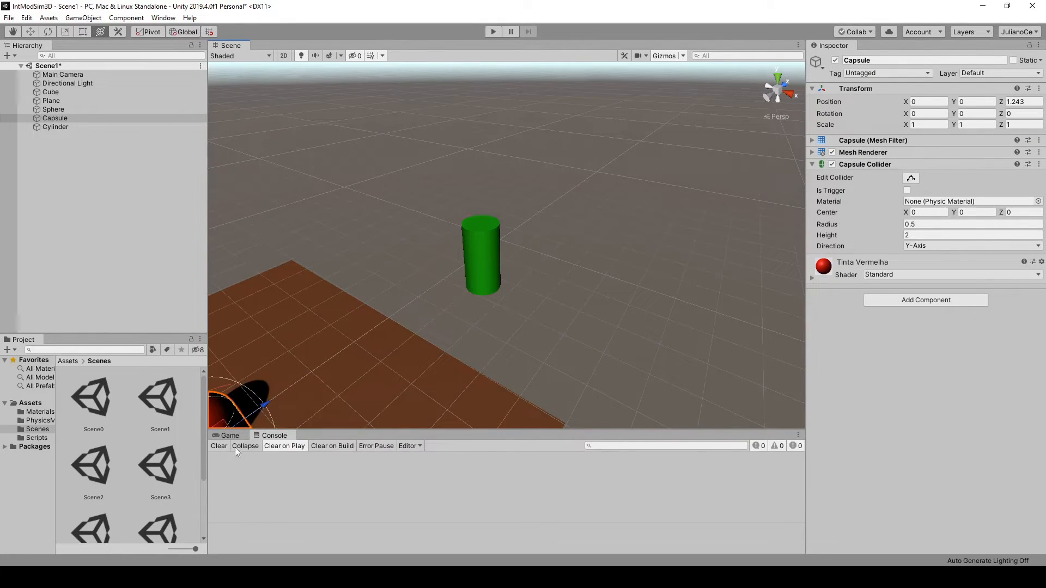
Step: Select the green cylinder and move, scale and freely rotate it with the combined Transform tool, to about Z 7.418 and scale 0.99062
click(462, 268)
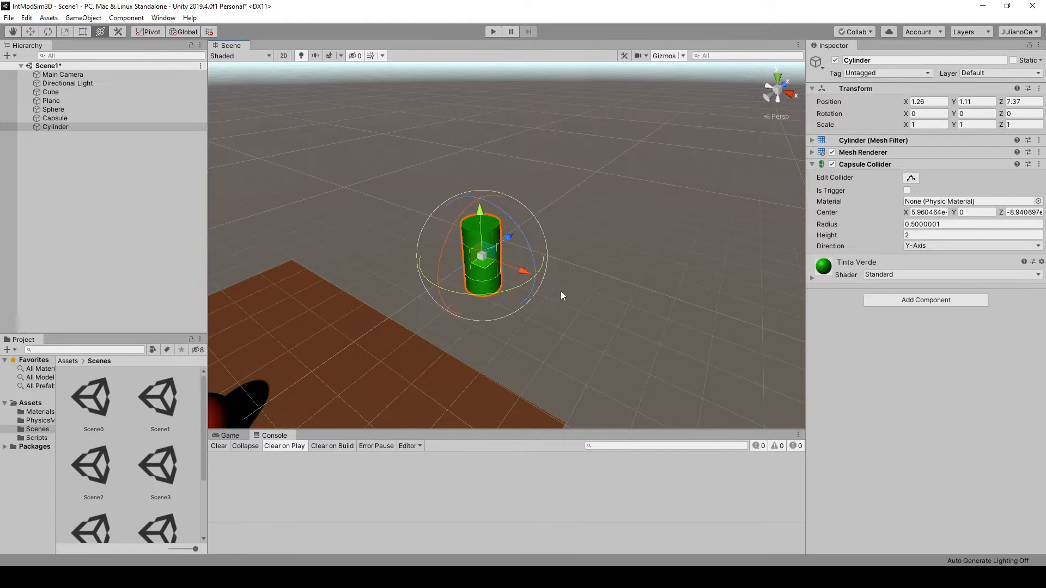
scroll(534, 283, up, 5)
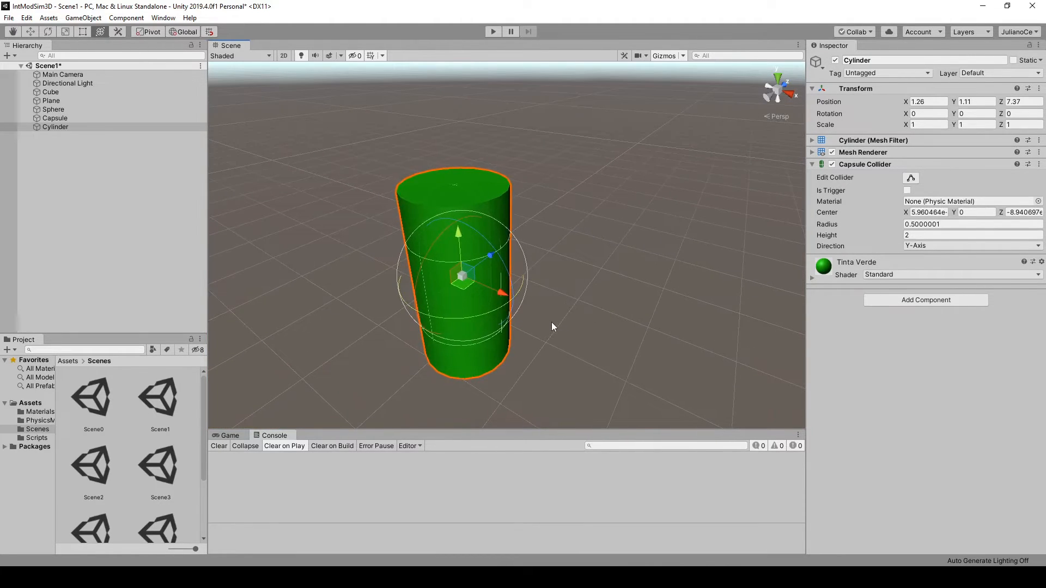
click(616, 269)
click(500, 274)
drag(491, 255, 469, 287)
drag(486, 232, 314, 398)
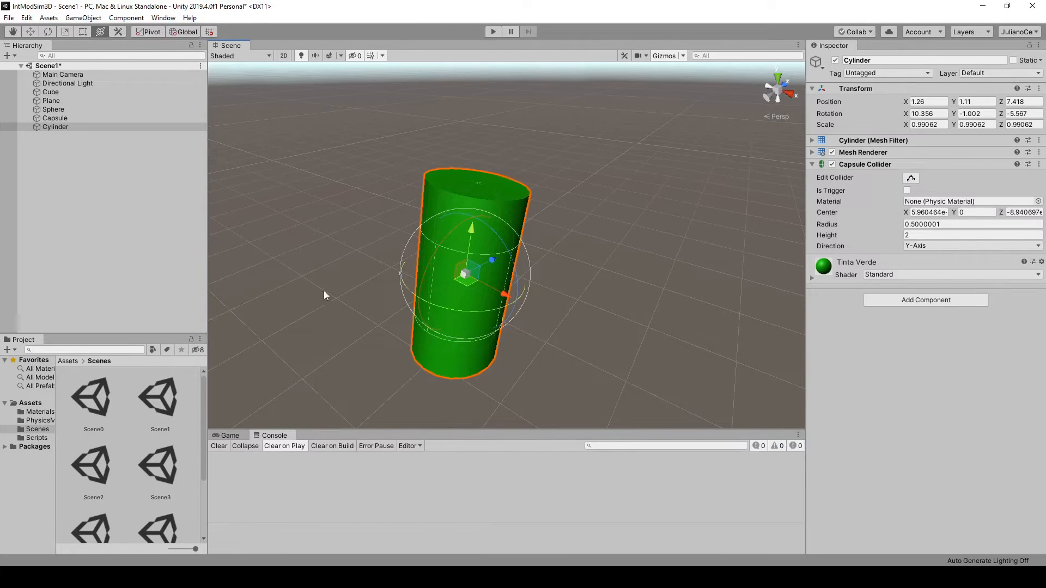
drag(465, 284, 780, 160)
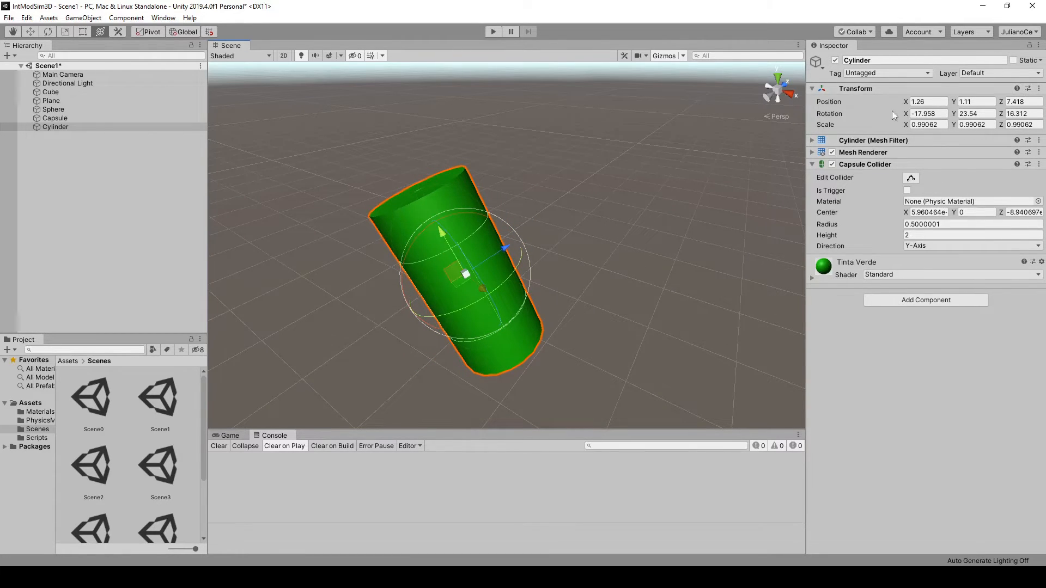
Step: Set the cylinder's scale to 1 on the X, Y and Z axes
click(929, 124)
text(1)
key(Tab)
text(1)
key(Tab)
text(1)
key(Tab)
Step: Set the cylinder's rotation to 0 on the X, Y and Z axes
click(930, 115)
text(0)
key(Tab)
text(0)
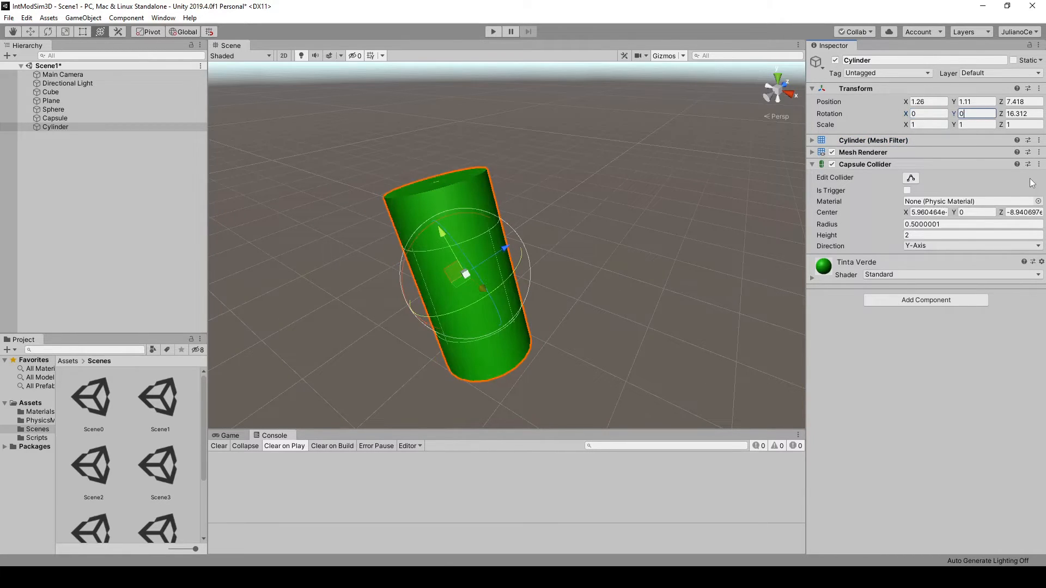
key(Tab)
text(0)
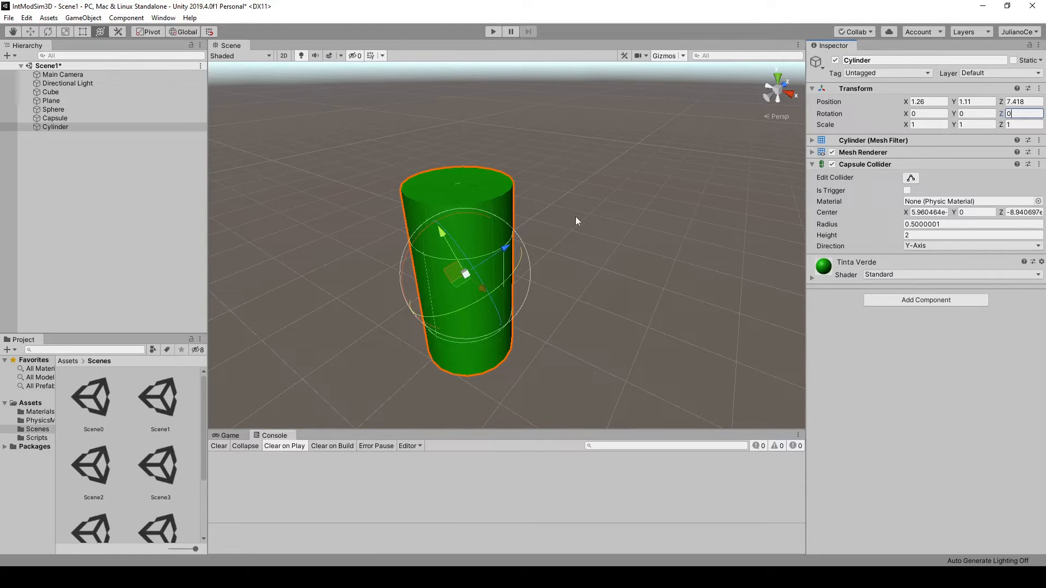
Step: Rotate the green cylinder about its Z axis to about 30.8 degrees with the Rotate tool
click(569, 353)
click(496, 268)
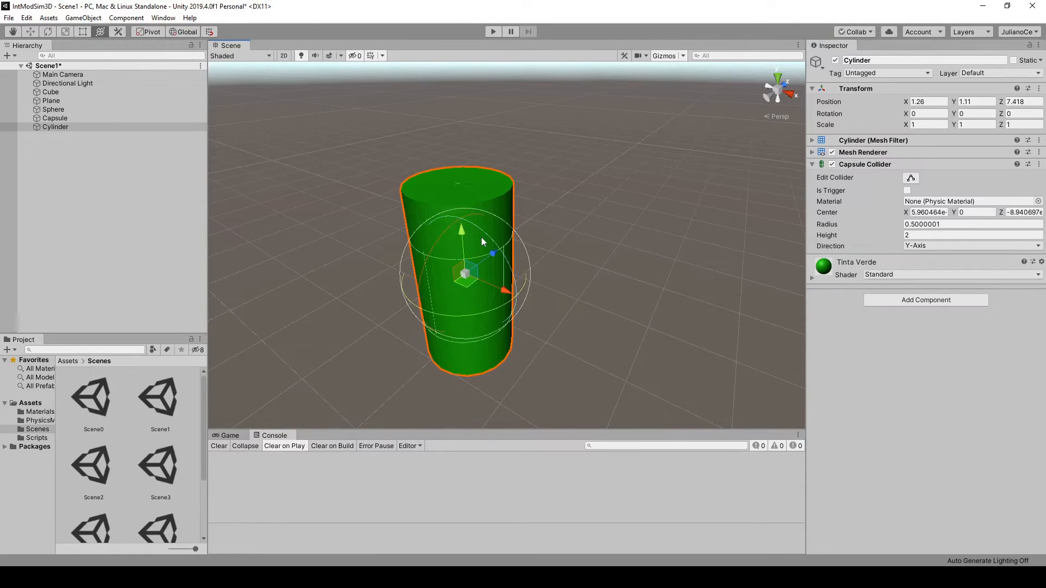
scroll(529, 332, down, 3)
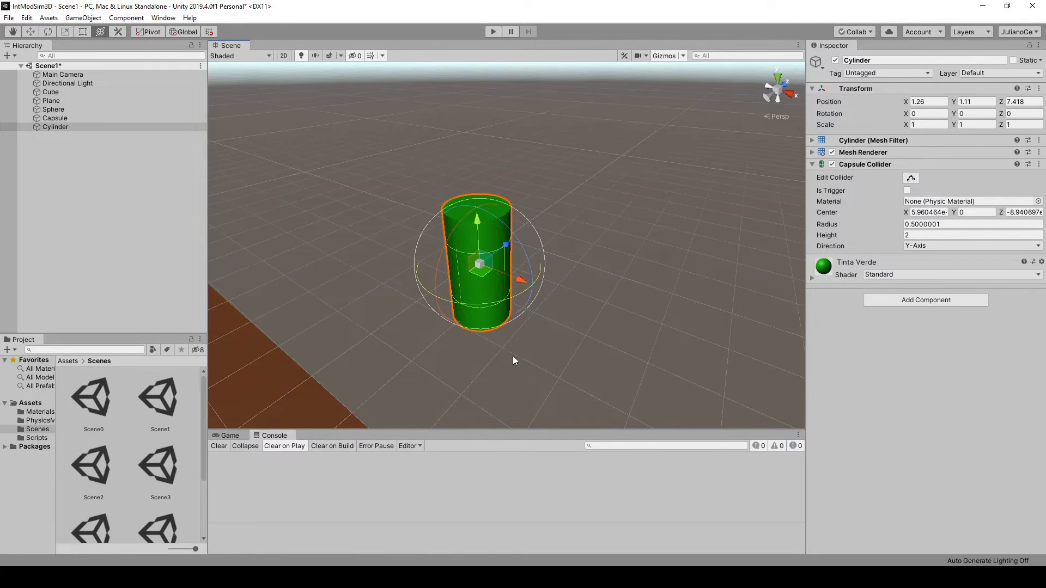
scroll(537, 339, up, 2)
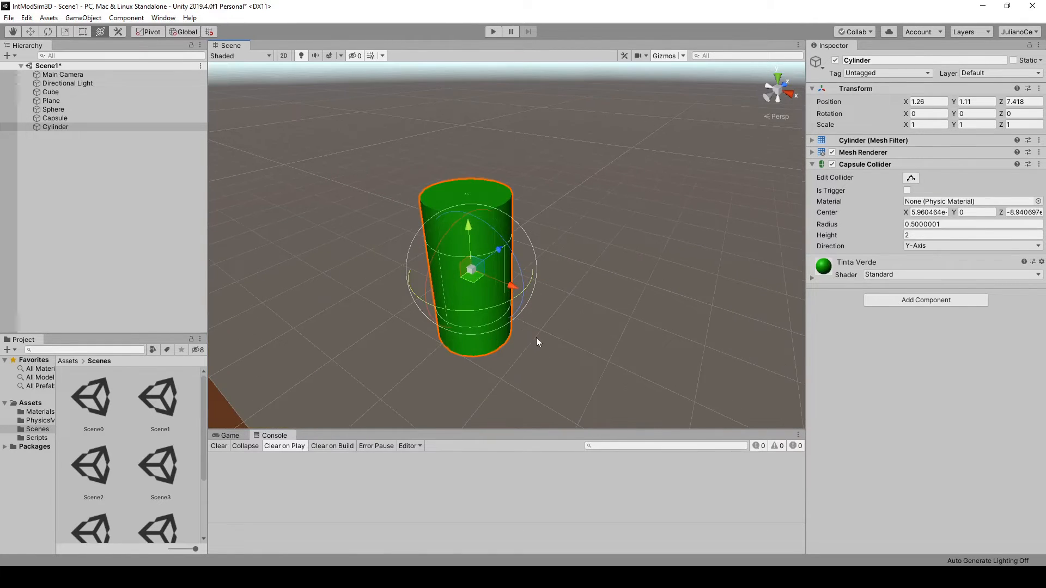
click(29, 30)
click(623, 307)
click(477, 283)
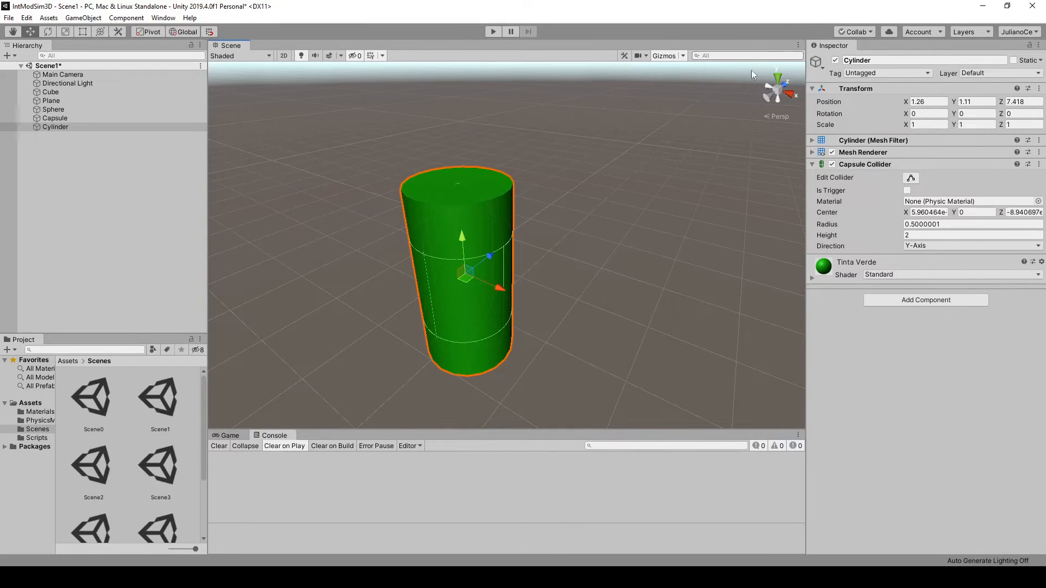
click(48, 32)
drag(499, 280, 482, 246)
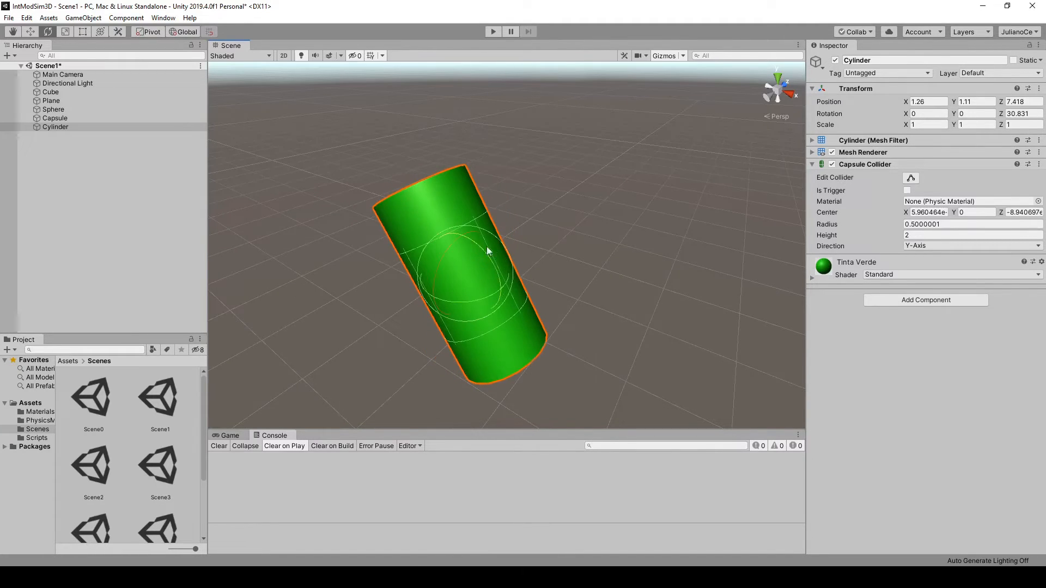
Step: Compare the Move tool's local and global handle orientations, and move the tilted cylinder along the global X axis to about X 1.034
click(30, 33)
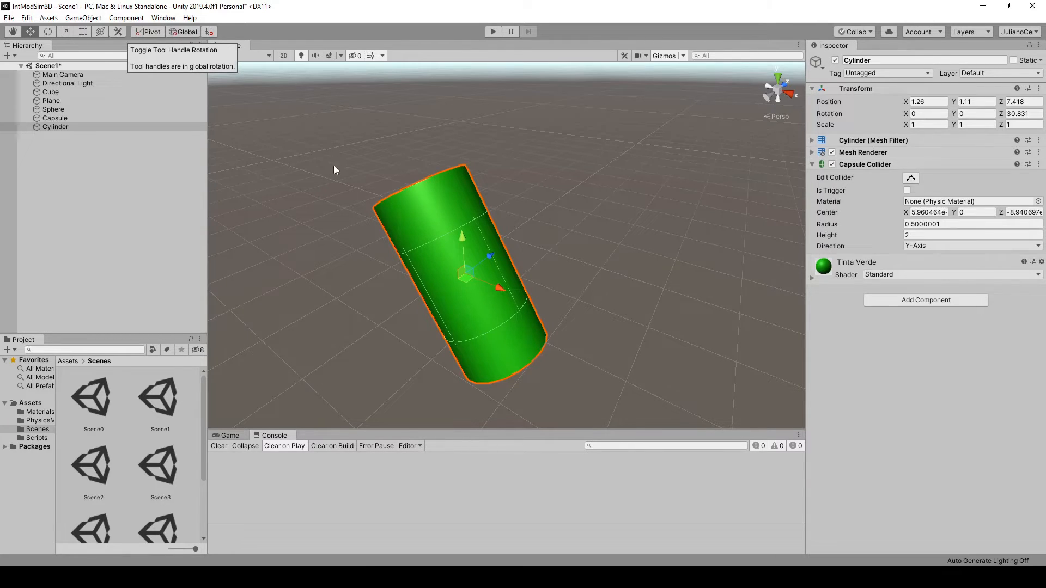
click(186, 32)
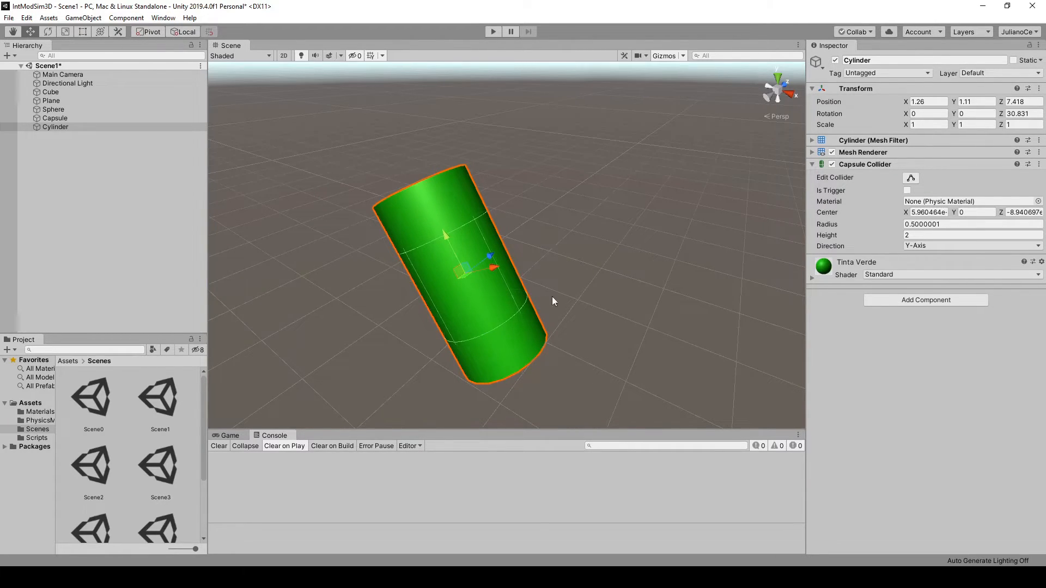
click(186, 31)
drag(499, 291, 477, 289)
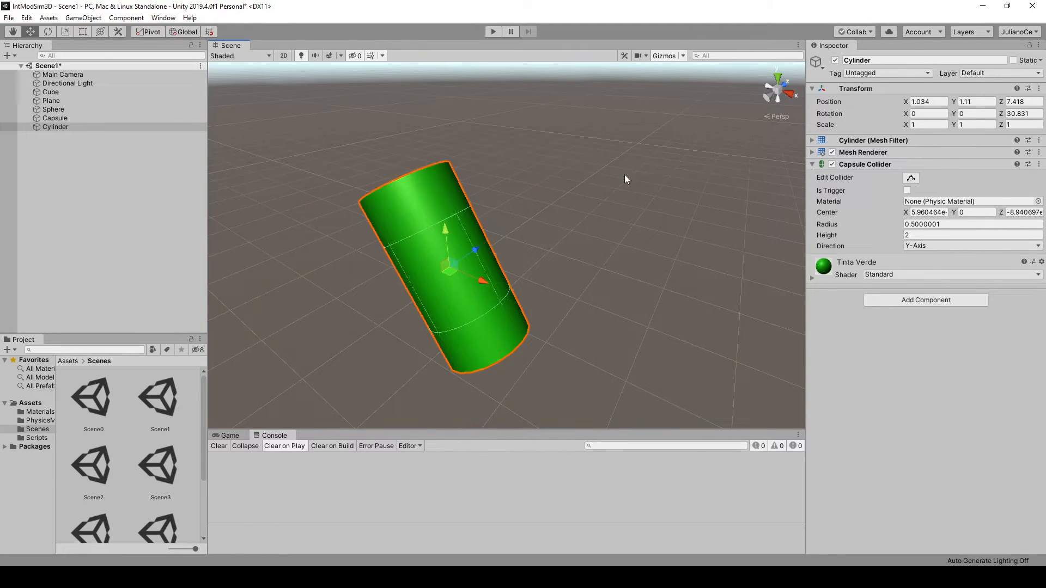
Step: Move the cylinder along its local X axis to about X 0.766, Y 0.95, and restore global handle orientation
click(183, 31)
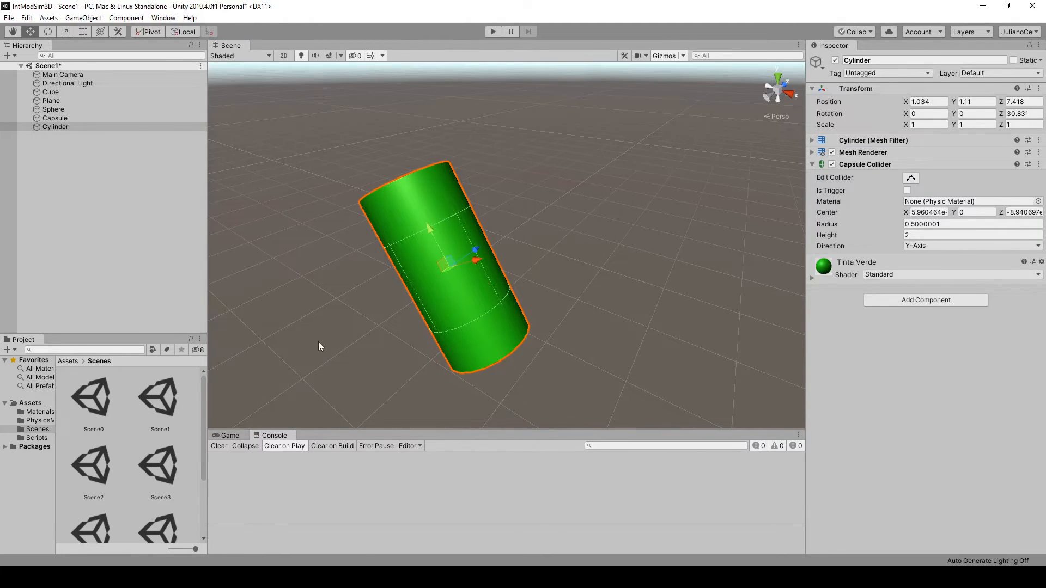
mouse_move(479, 261)
mouse_down()
mouse_move(602, 224)
mouse_move(461, 265)
mouse_up()
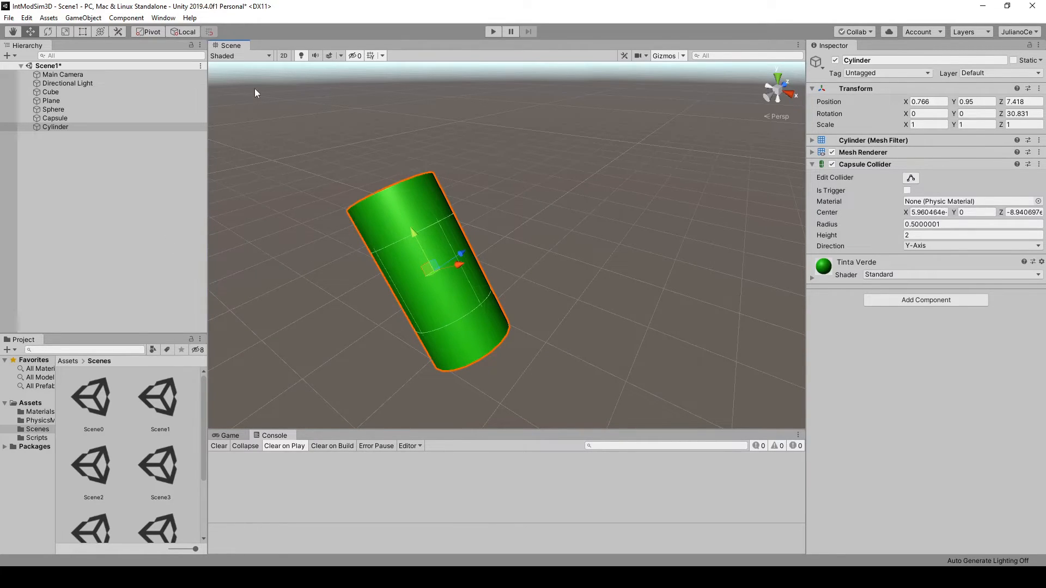
click(183, 32)
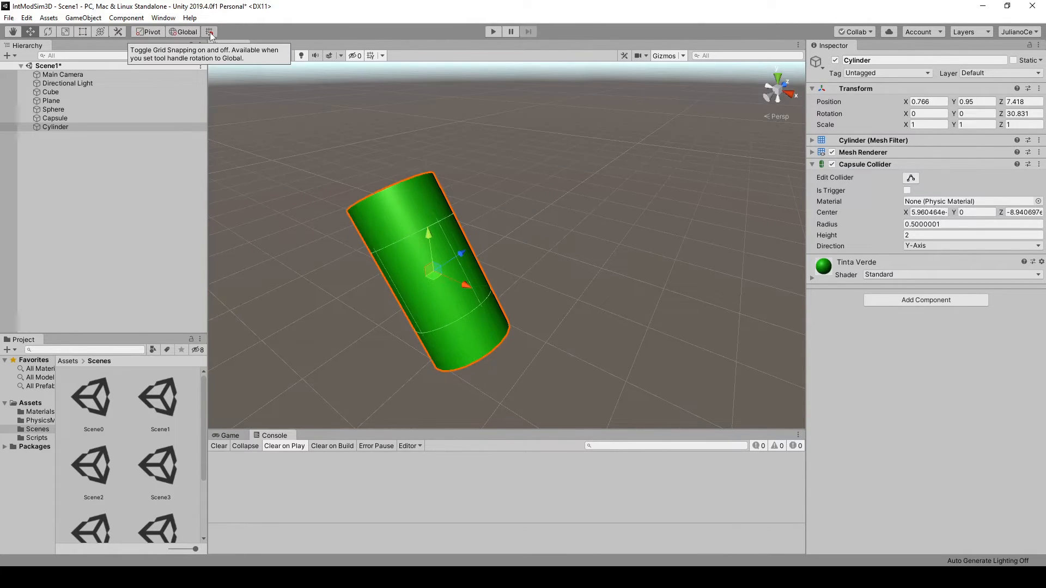
Step: Set the cylinder's Z rotation to 0
click(209, 32)
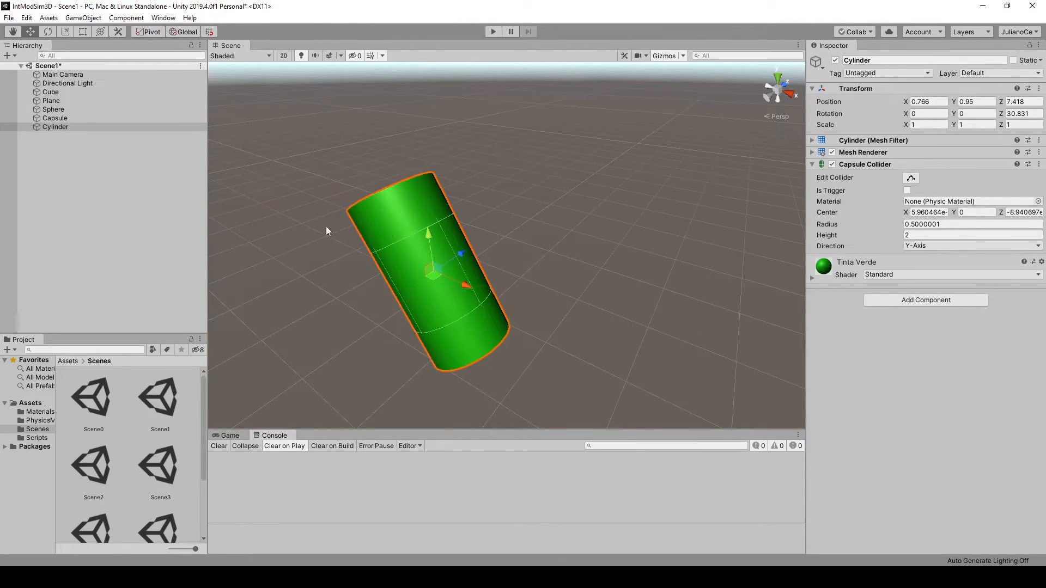
click(1020, 114)
text(0)
Step: Frame the cylinder in the orthographic back view and move it freely along the X axis to about X 0.453
click(776, 122)
scroll(501, 270, down, 5)
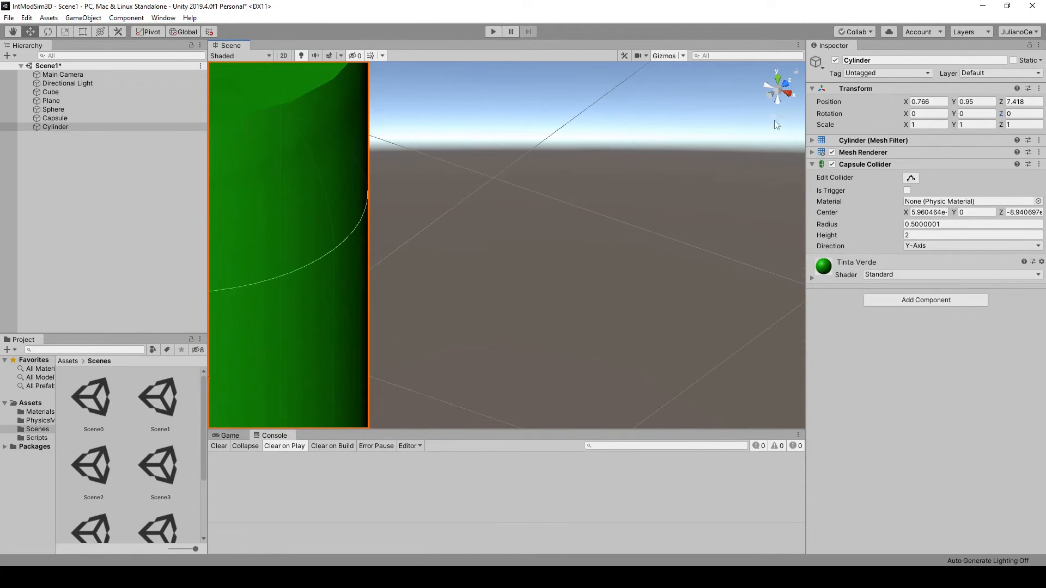
click(790, 97)
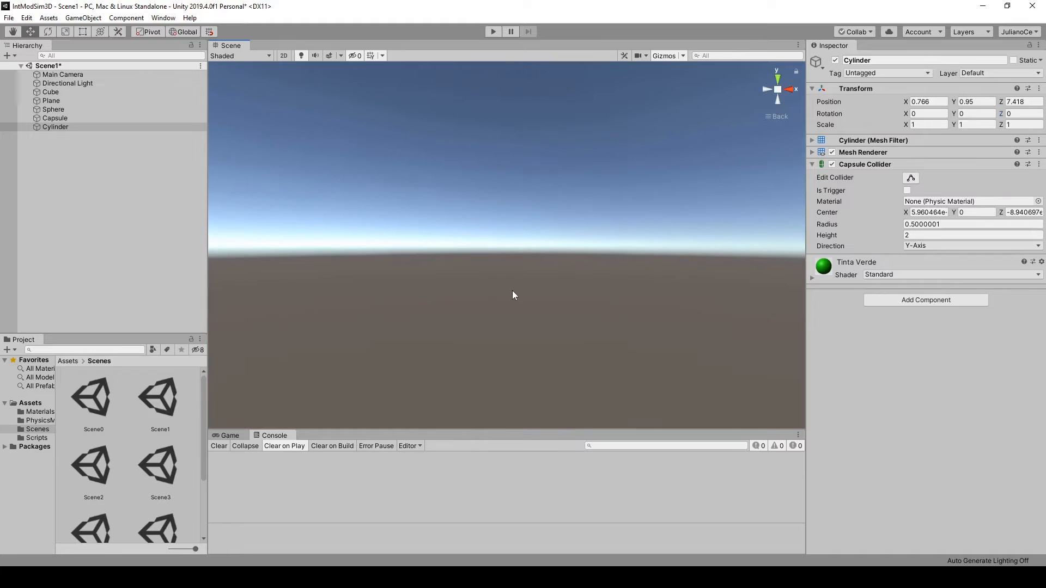
double_click(55, 126)
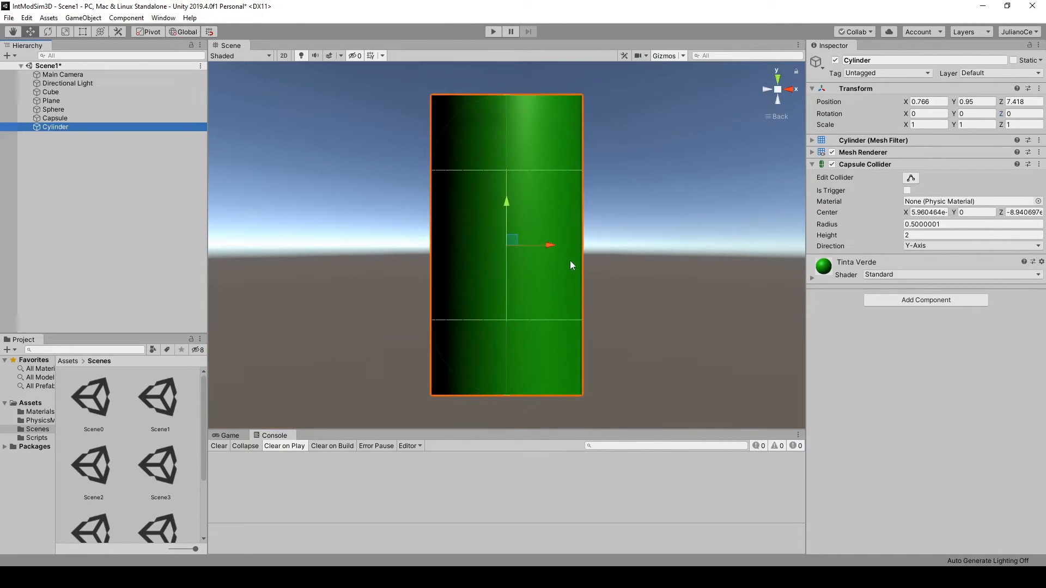
scroll(551, 256, down, 3)
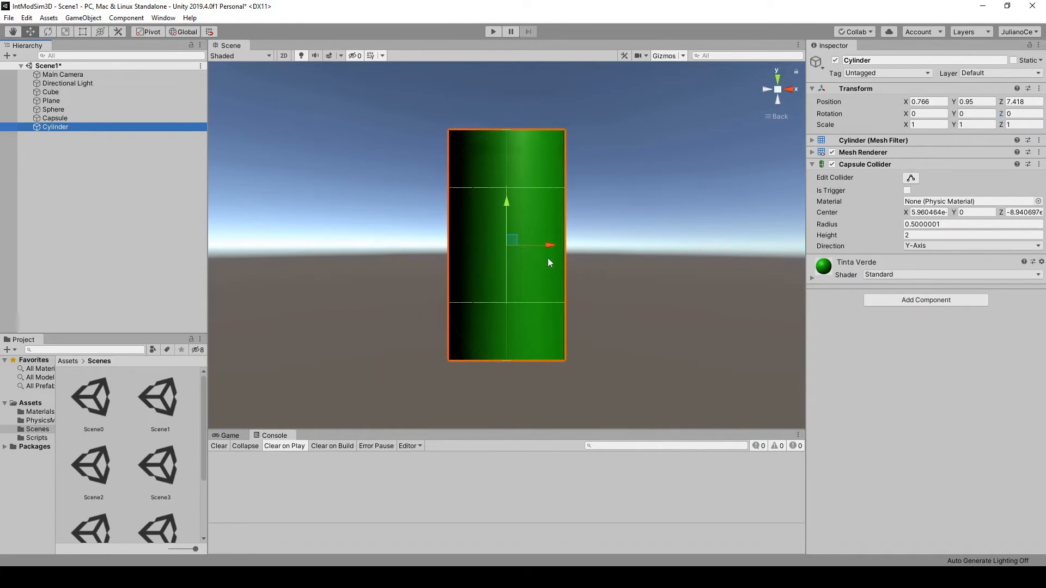
drag(550, 245, 514, 247)
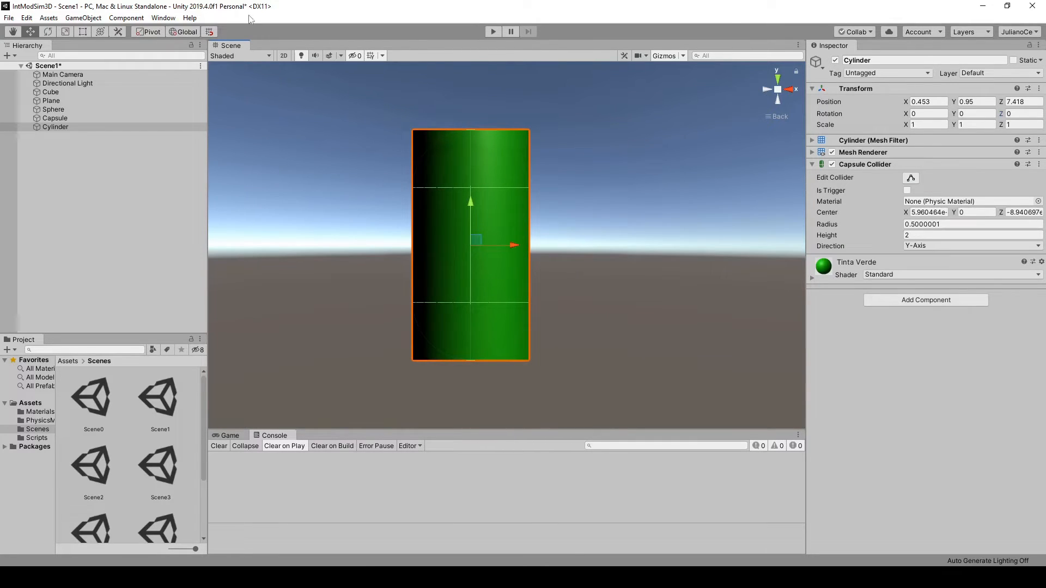
Step: Turn on grid snapping and move the cylinder along the X axis to X 0
click(210, 31)
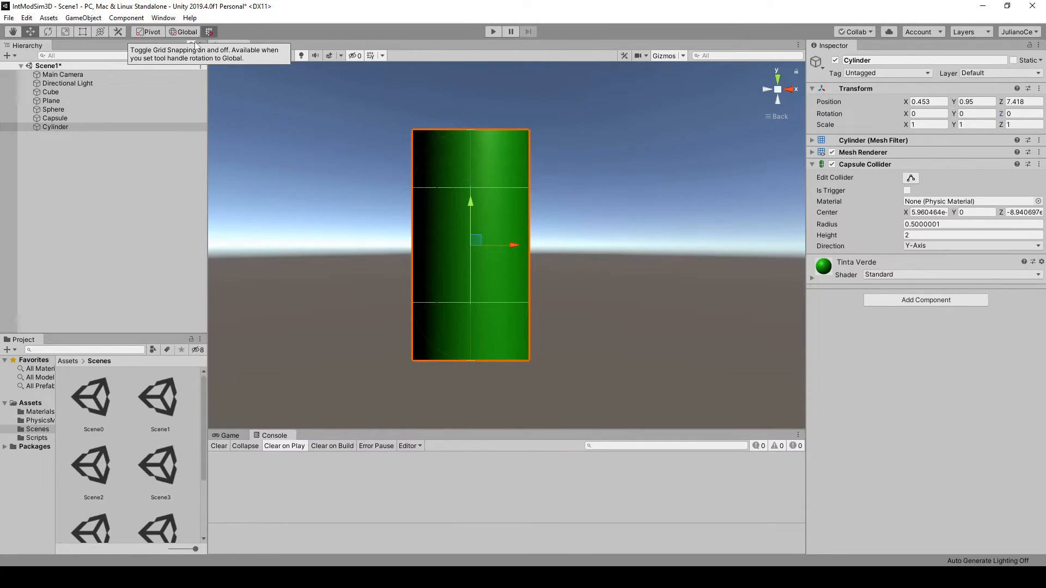
drag(521, 250, 428, 262)
drag(527, 265, 488, 278)
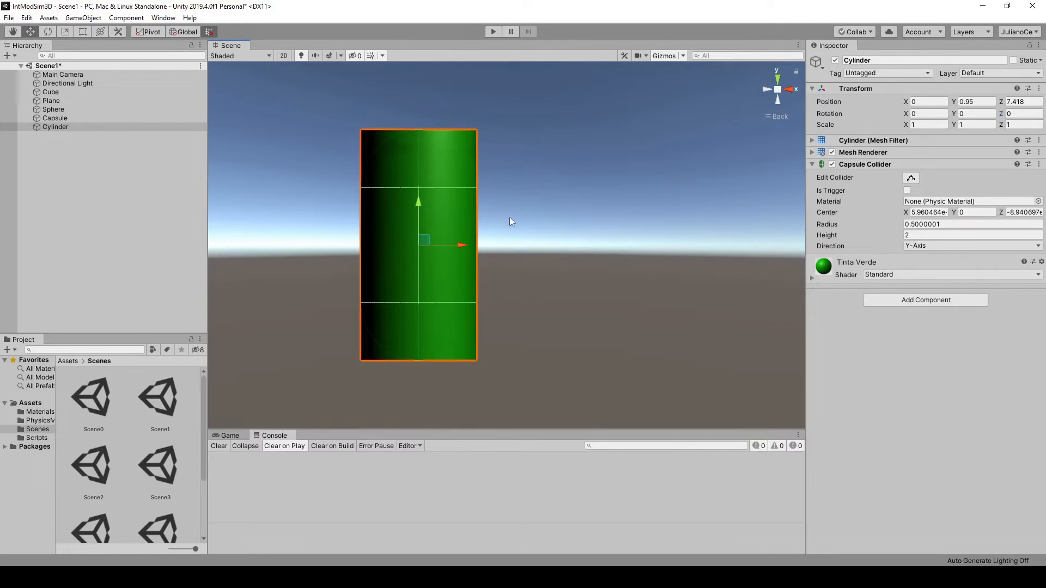
Step: Move the cylinder across the grid with snapping in the top view, ending at X 0, Z 8
click(778, 82)
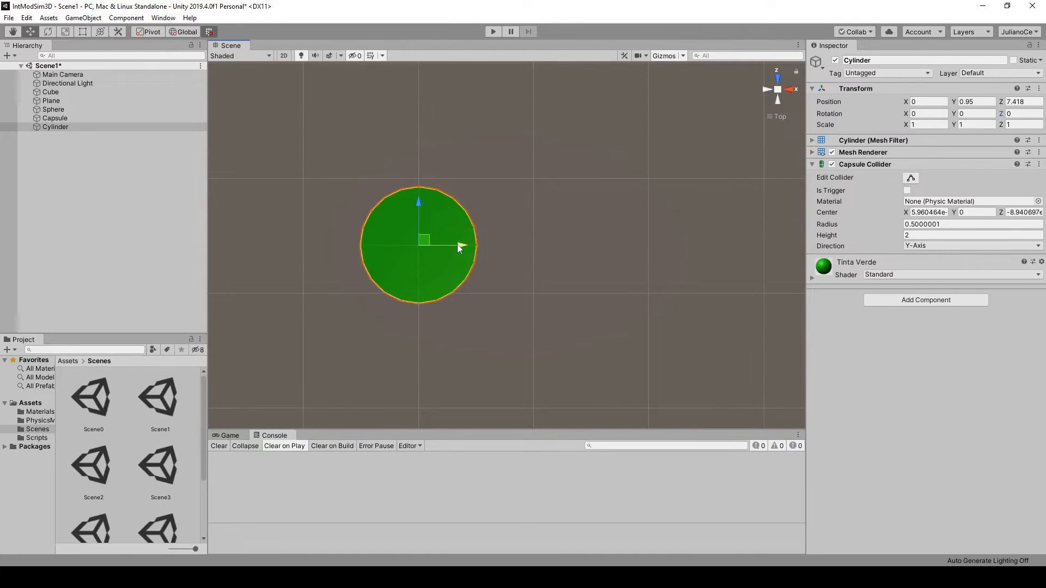
ctrl+drag(480, 250, 659, 255)
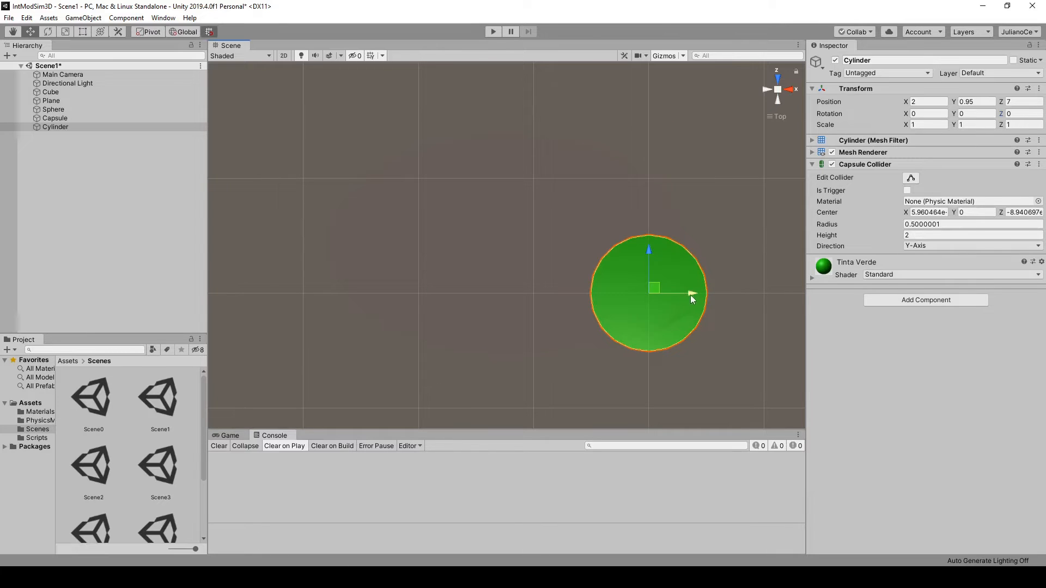
drag(649, 300, 472, 296)
drag(418, 247, 419, 142)
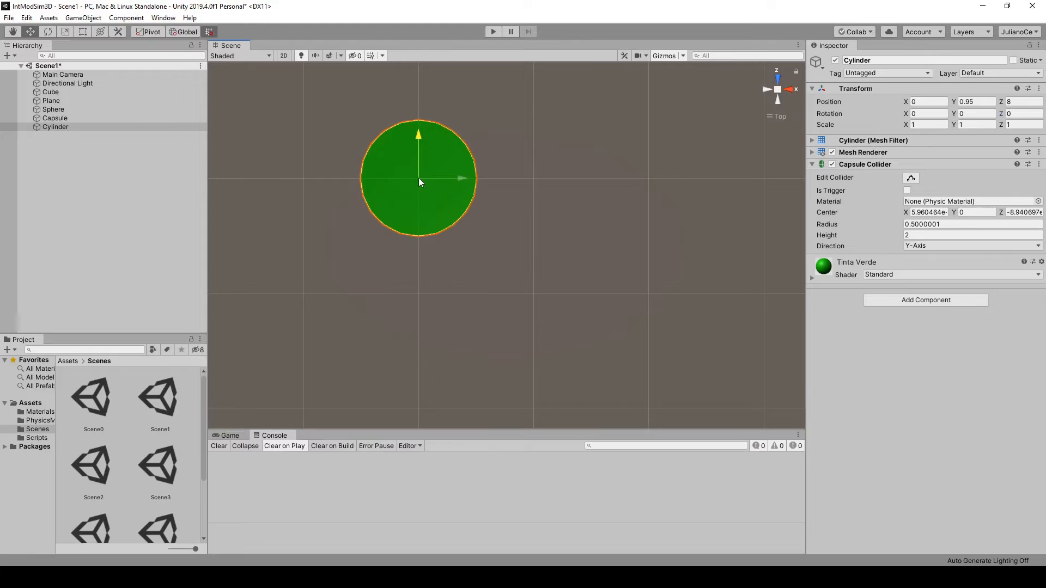
Step: Turn off grid snapping and return the scene view to perspective with all the objects in view
right_drag(584, 301, 493, 170)
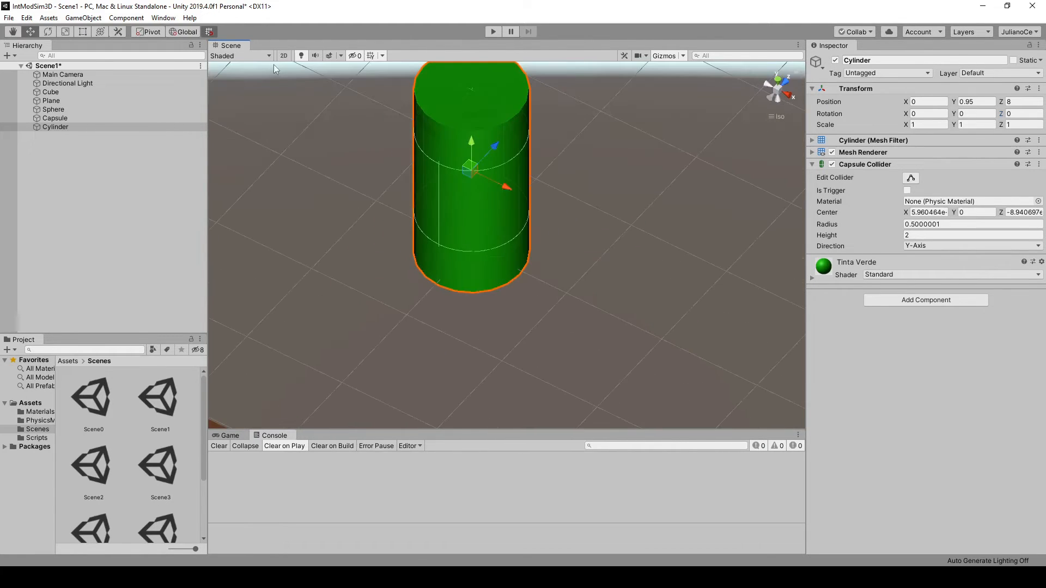
right_drag(655, 273, 621, 186)
click(616, 188)
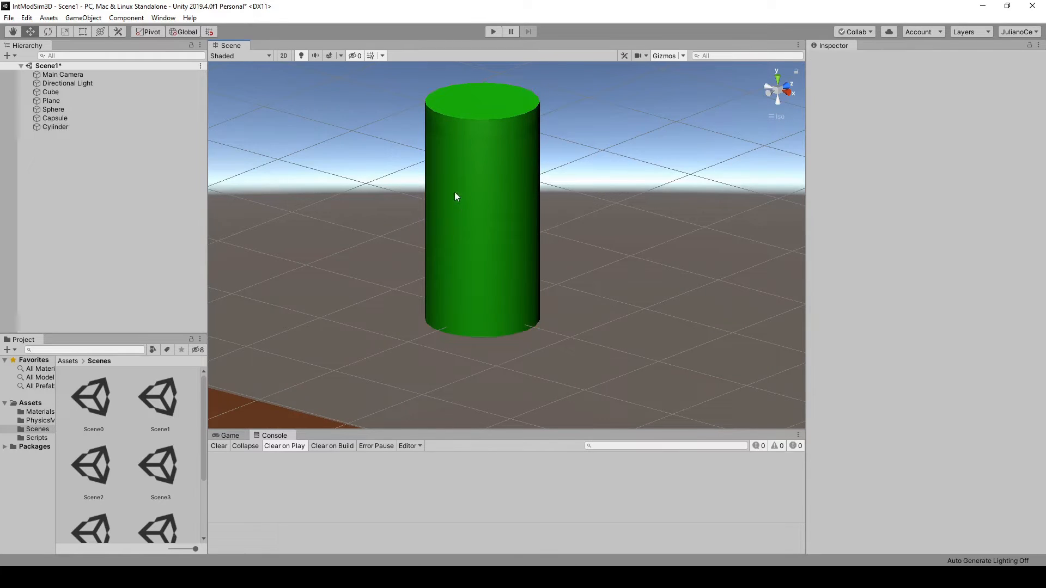
click(790, 119)
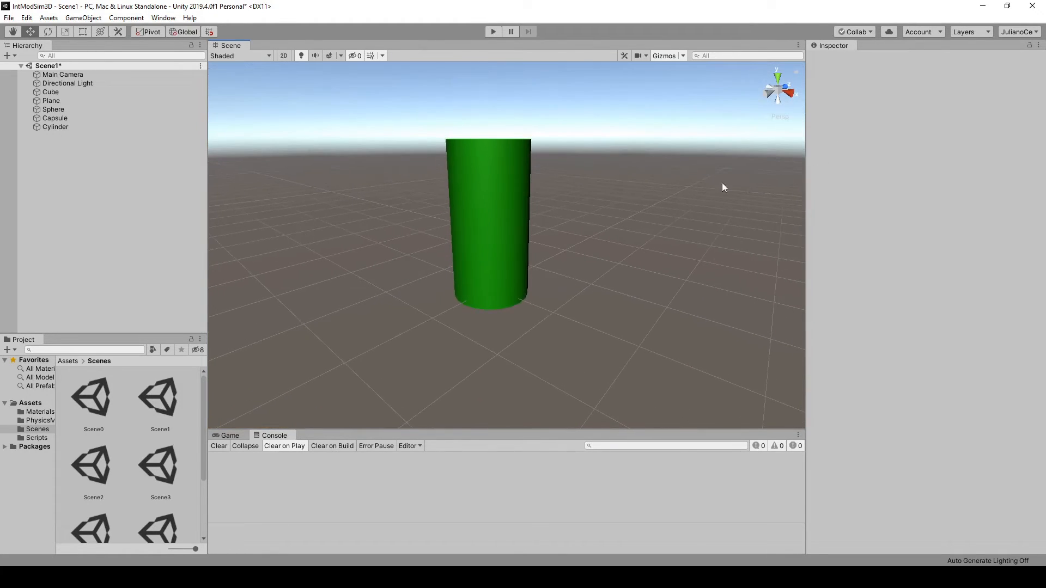
scroll(708, 207, down, 5)
middle_drag(653, 241, 577, 361)
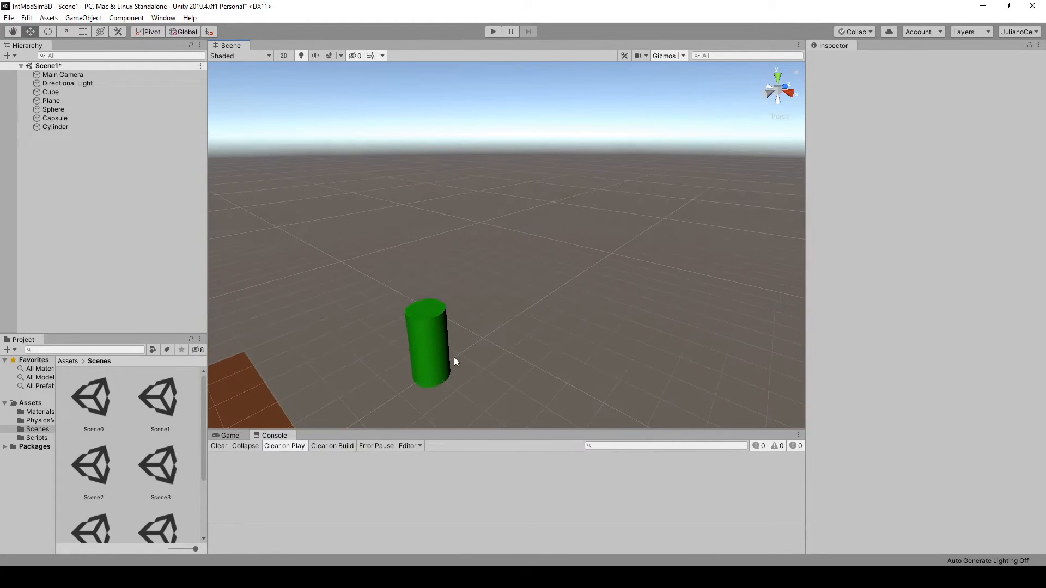
scroll(453, 357, down, 3)
middle_drag(388, 365, 421, 244)
scroll(387, 310, down, 4)
middle_drag(360, 350, 491, 399)
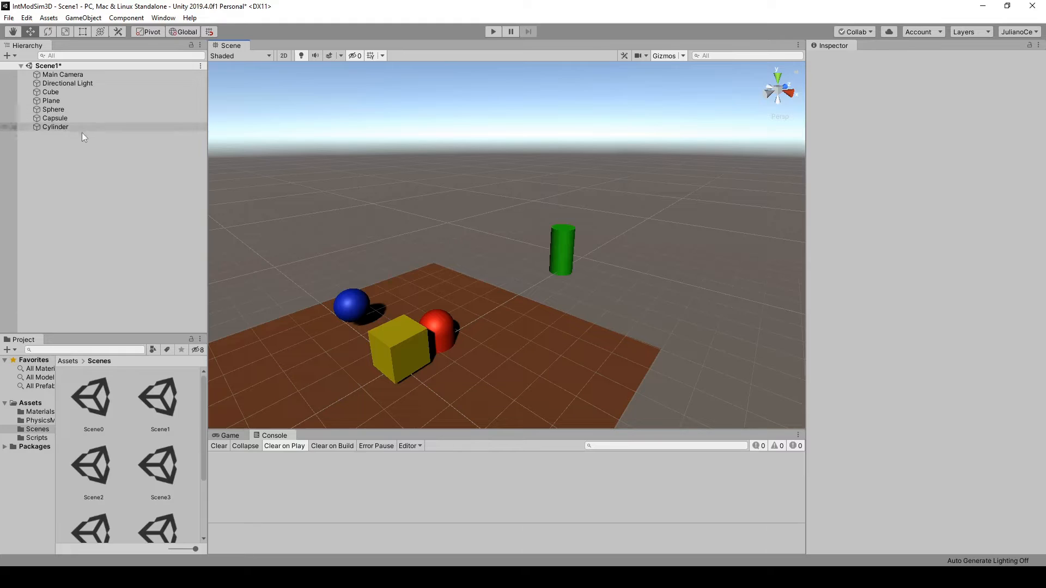
Step: Move the green cylinder along the Z axis to about Z 4.37, and raise the red capsule to about Y 1.01
click(558, 263)
drag(584, 240, 545, 263)
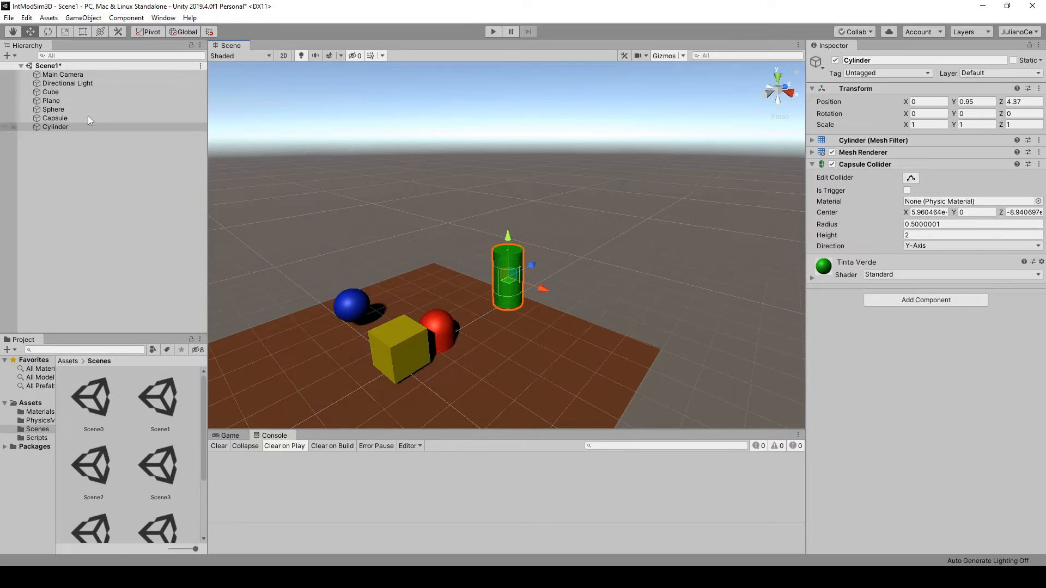
click(450, 326)
drag(437, 308, 445, 273)
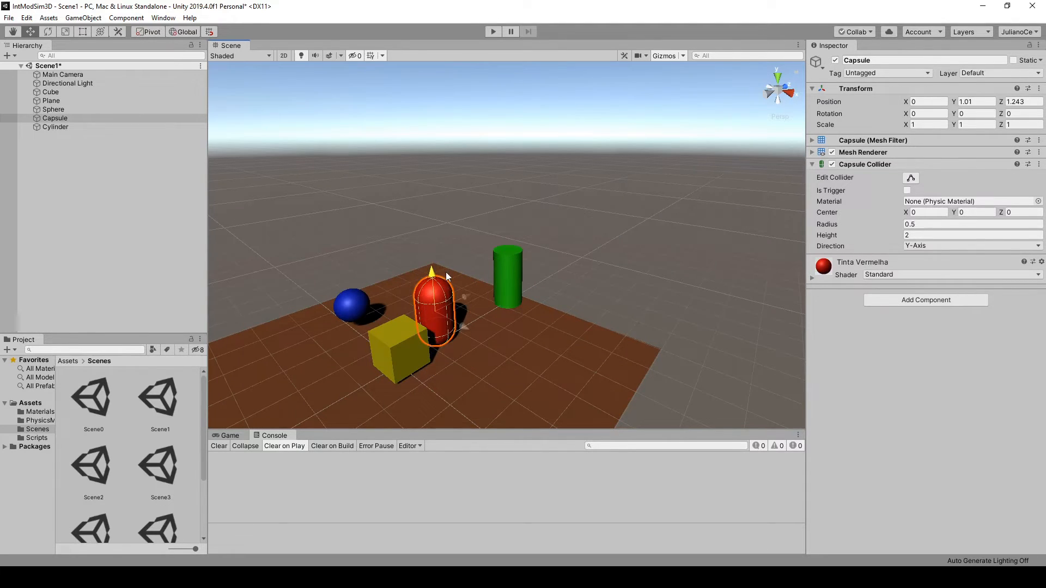
Step: Move the blue sphere beyond the green cylinder, to about X 2.54, Y 0.77, Z 4.68
click(341, 308)
click(399, 292)
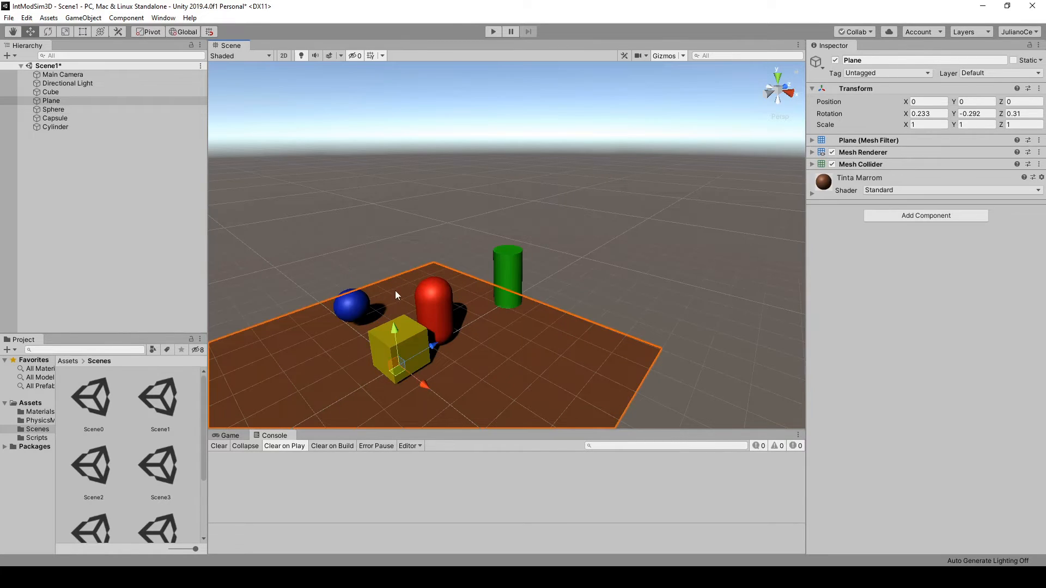
click(364, 311)
drag(366, 309, 610, 319)
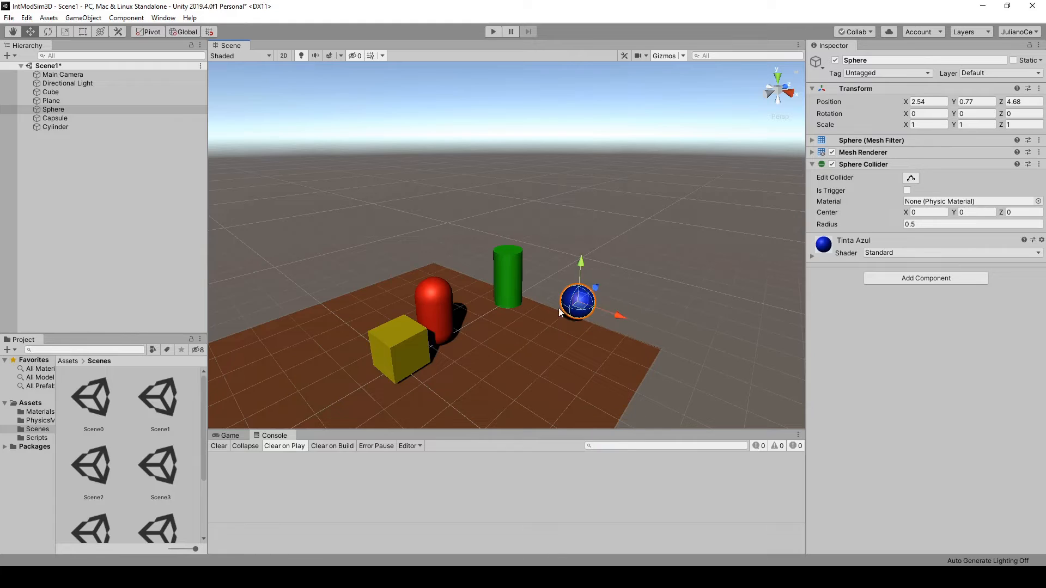
Step: Make the blue sphere a child of the capsule in the scene hierarchy, and collapse and re-expand the capsule's children
scroll(534, 324, up, 3)
scroll(534, 323, up, 2)
click(526, 328)
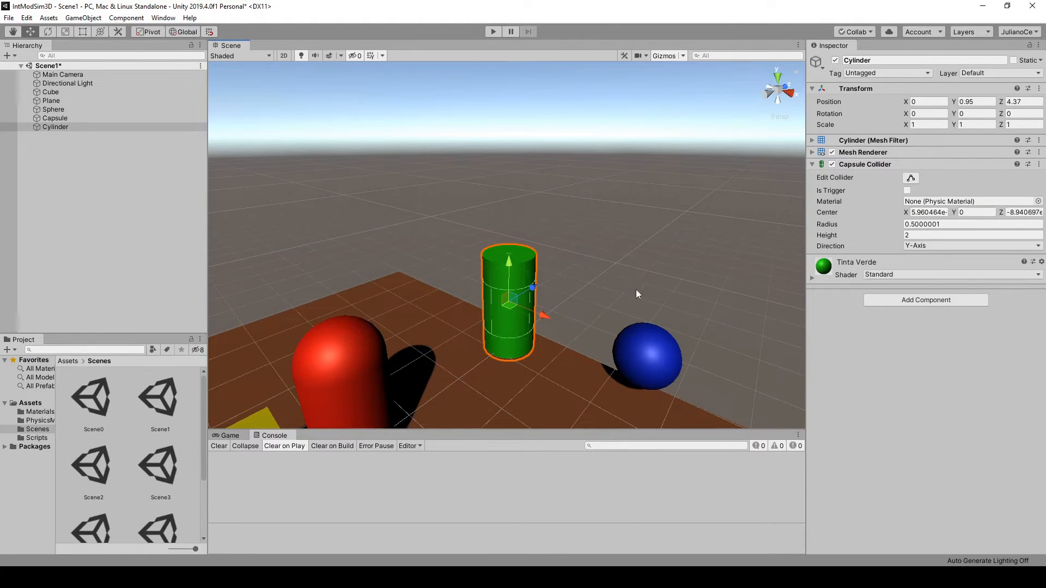
click(48, 118)
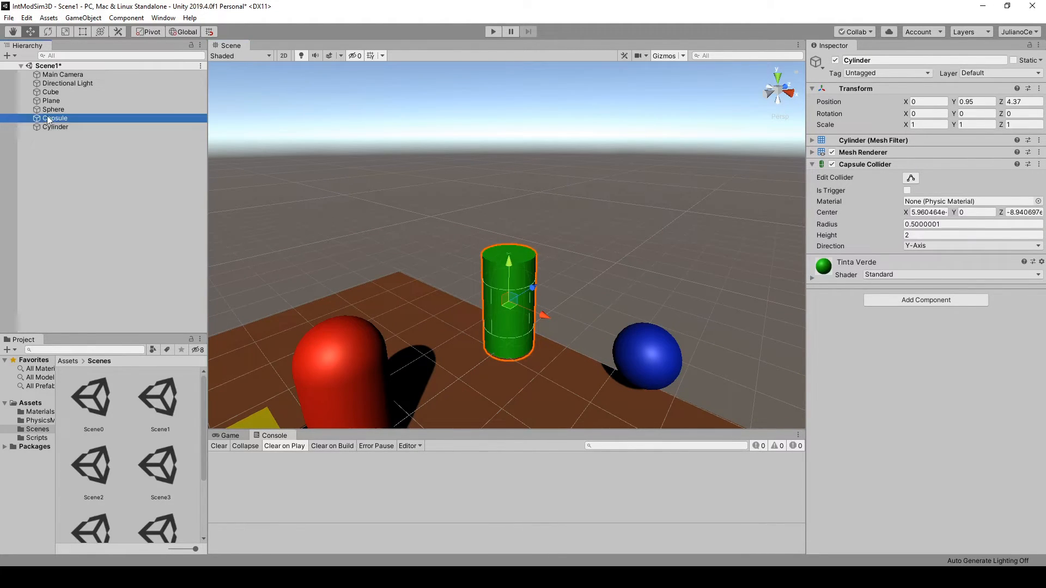
click(624, 341)
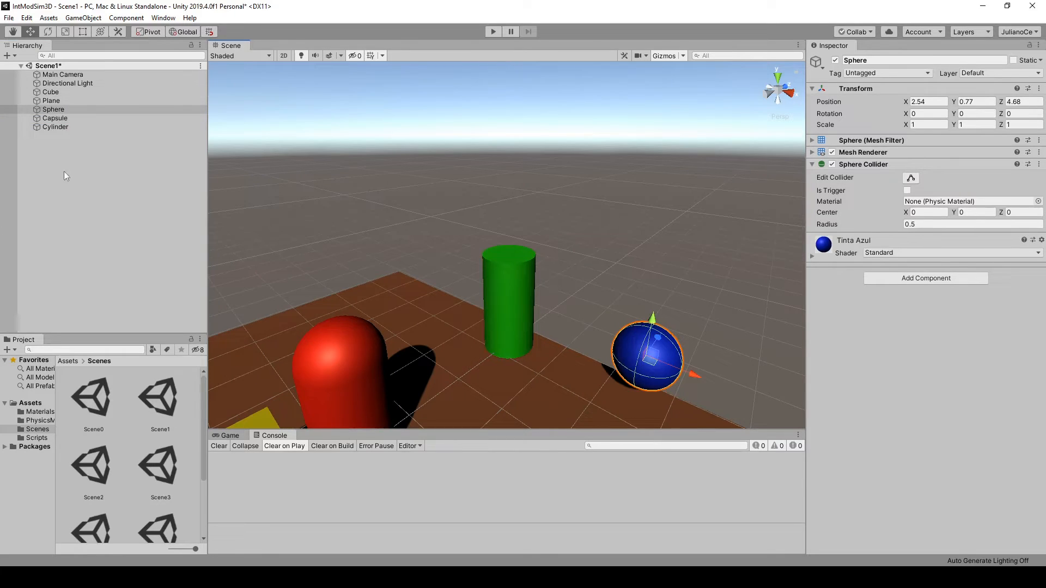
mouse_move(54, 110)
mouse_down()
mouse_move(73, 119)
mouse_move(57, 119)
mouse_up()
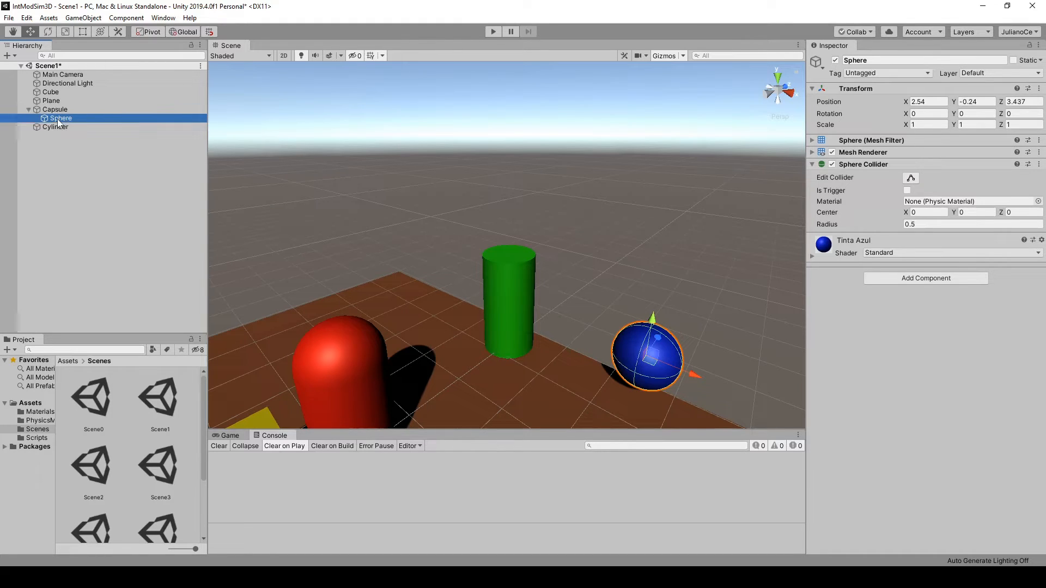
click(29, 110)
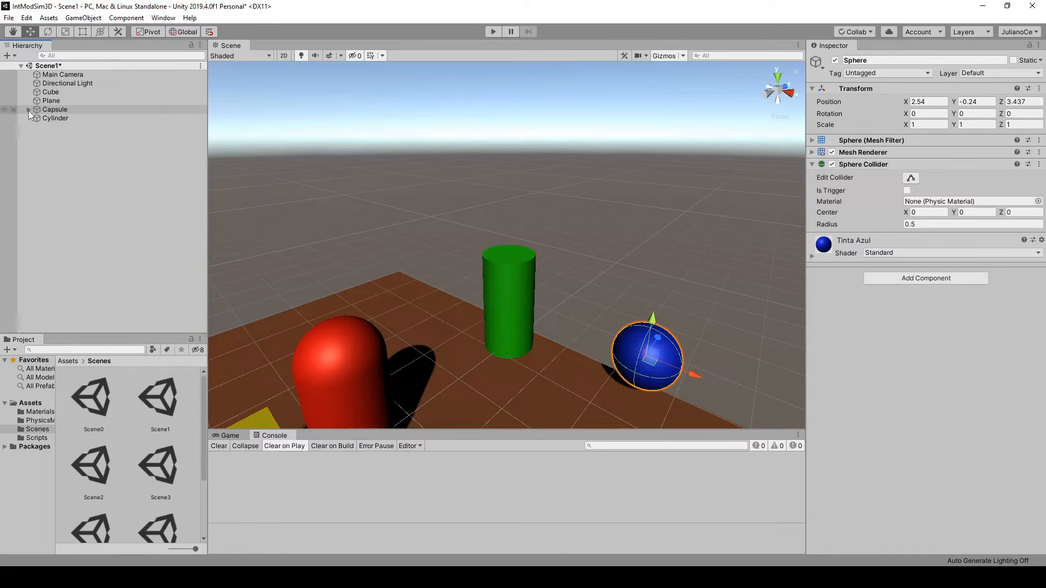
click(29, 110)
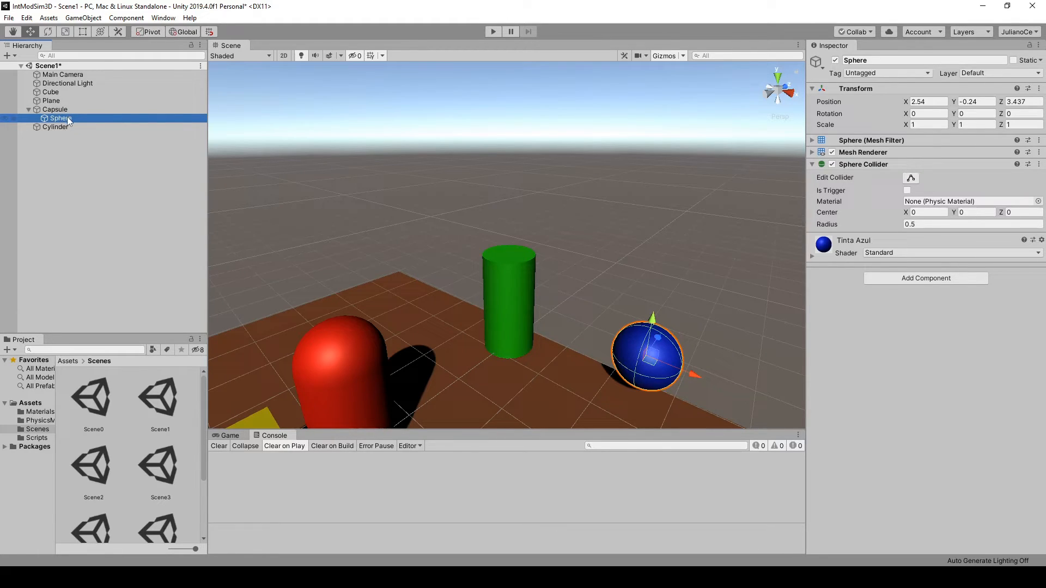
Step: Shift the child sphere slightly along the X axis and select its parent capsule
click(60, 117)
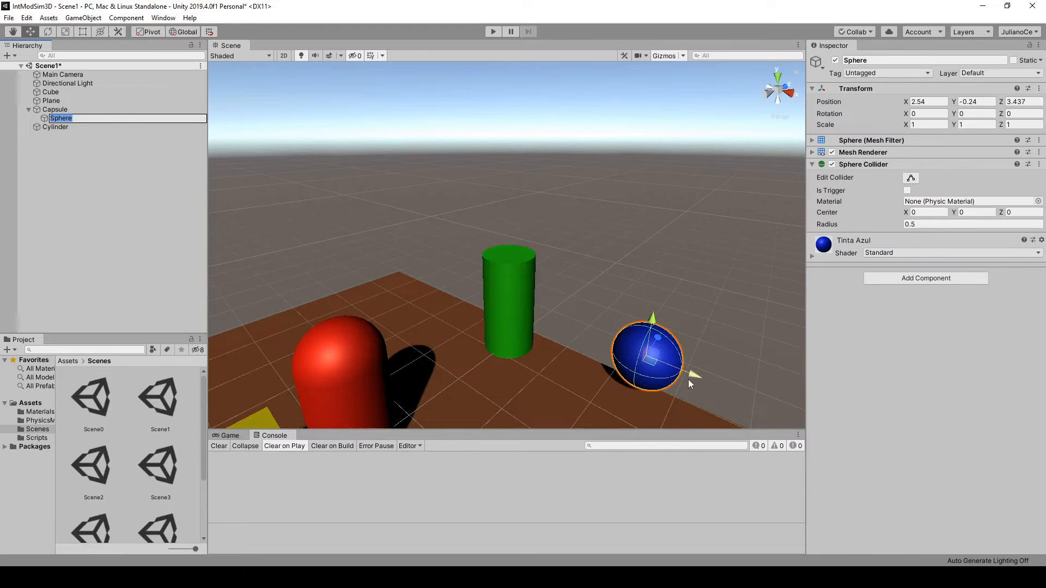
drag(694, 377, 675, 369)
click(58, 109)
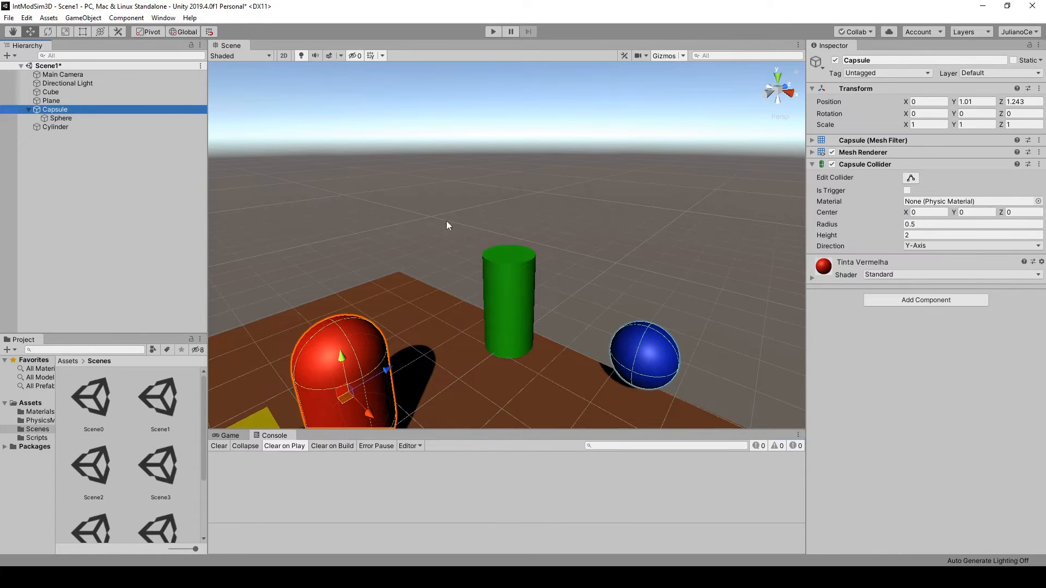
scroll(410, 207, down, 3)
middle_drag(484, 303, 465, 271)
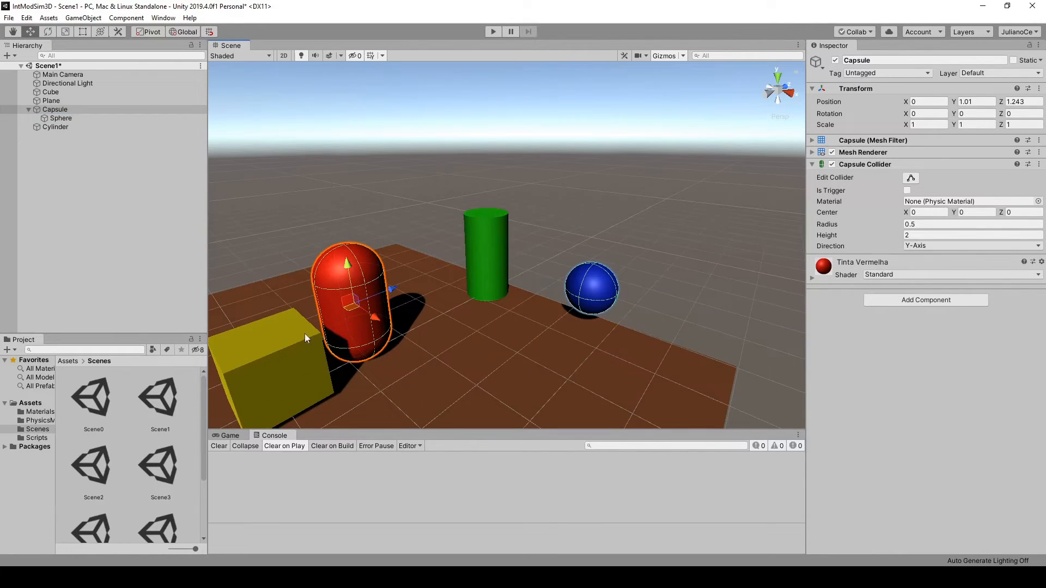
Step: Make the sphere a child of the cylinder instead of the capsule, and move the cylinder along the X axis to about X 0.42
click(65, 118)
drag(66, 117, 58, 129)
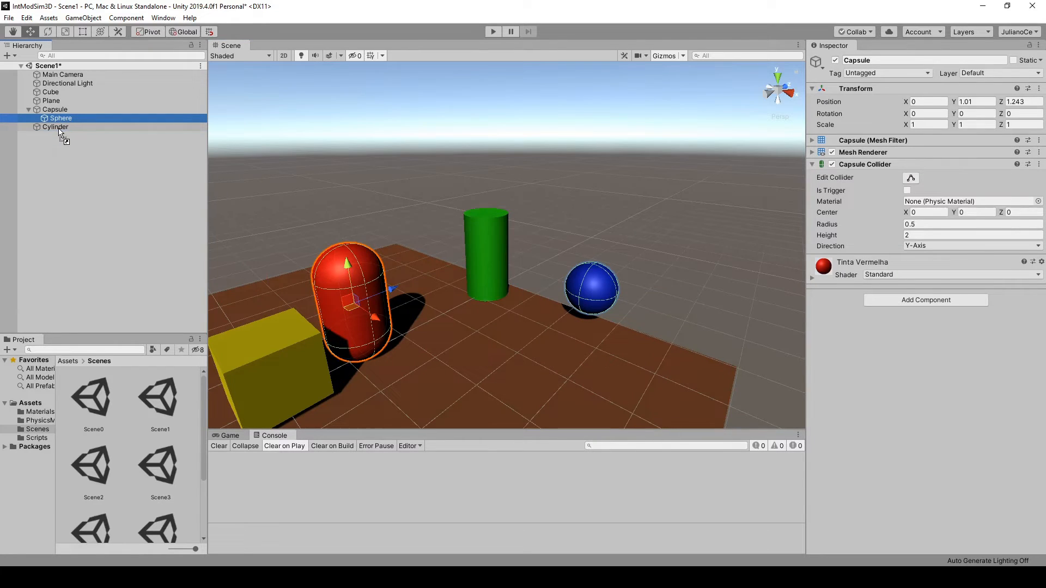
click(496, 240)
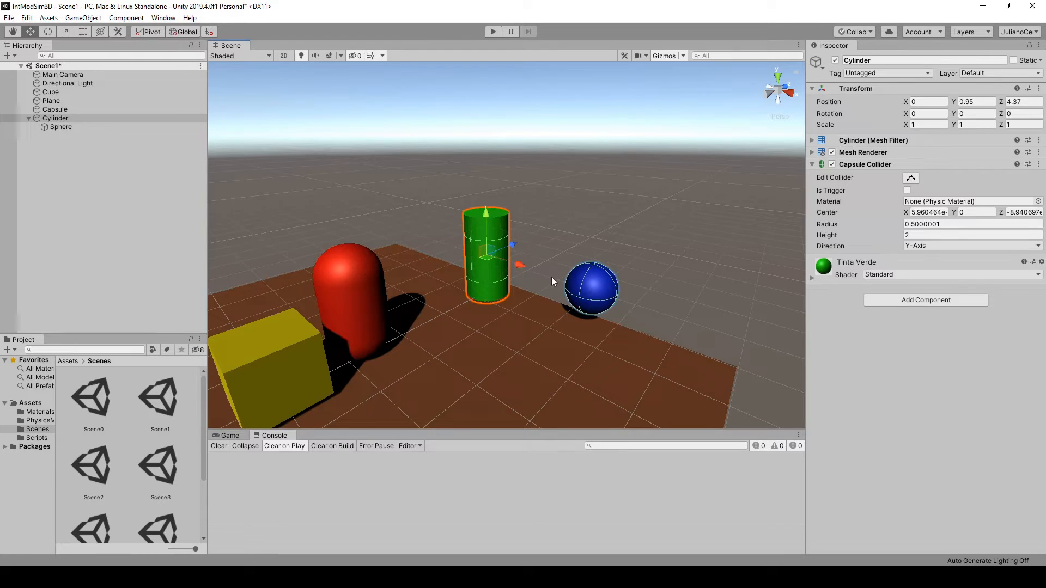
mouse_move(522, 268)
mouse_down()
mouse_move(544, 273)
mouse_move(502, 253)
mouse_move(535, 270)
mouse_up()
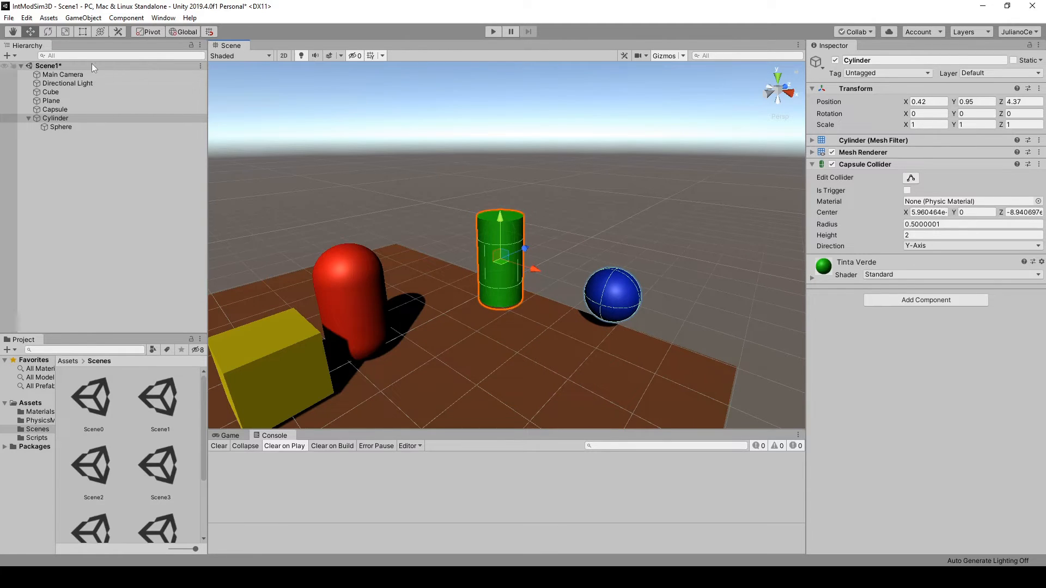
Step: Rotate the cylinder with its child sphere about the Z axis to about 24.11 degrees
key(e)
mouse_move(539, 263)
mouse_down()
mouse_move(501, 217)
mouse_move(522, 267)
mouse_up()
mouse_move(491, 219)
mouse_down()
mouse_move(545, 272)
mouse_move(479, 201)
mouse_move(525, 247)
mouse_move(507, 230)
mouse_up()
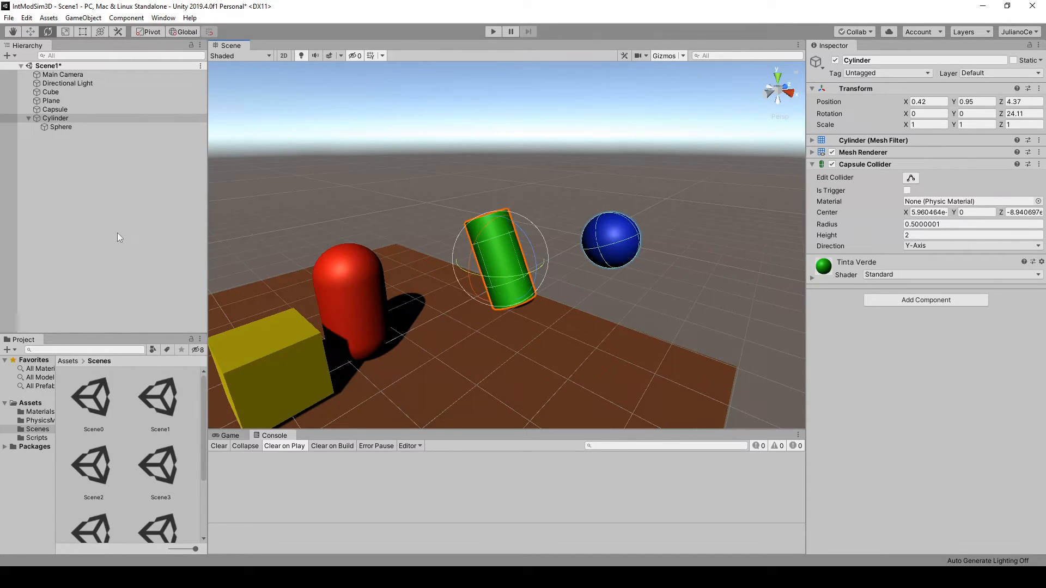
Step: Collapse the cylinder's children in the hierarchy and rotate the cylinder about the Z axis to about -0.4 degrees
click(56, 121)
click(28, 118)
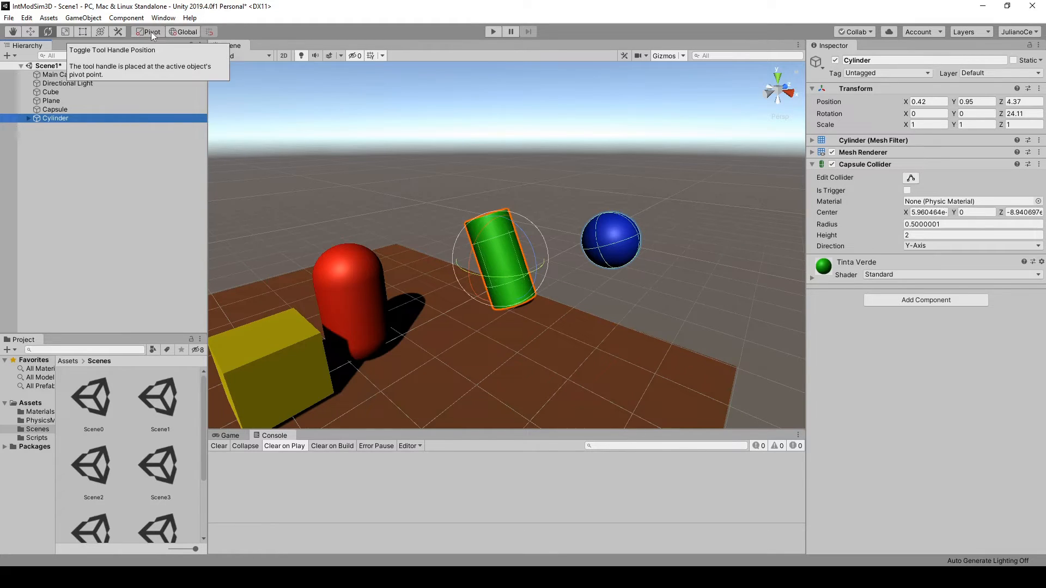
click(516, 125)
click(529, 258)
drag(535, 248, 517, 275)
Step: Rotate the cylinder about the Z axis to about -2.13 degrees with the handle position set to Center, and restore Pivot
scroll(528, 272, up, 3)
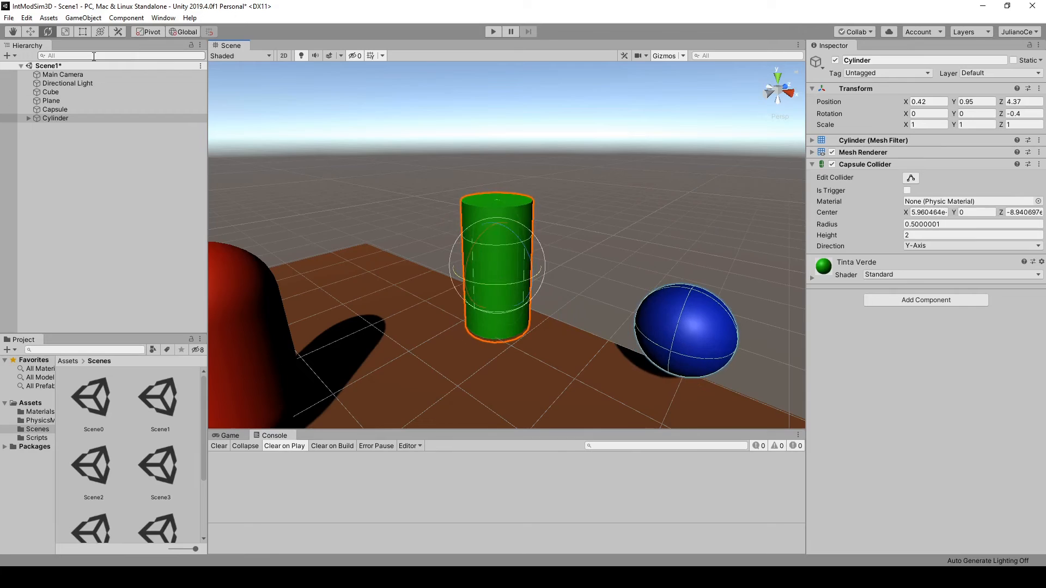
click(149, 31)
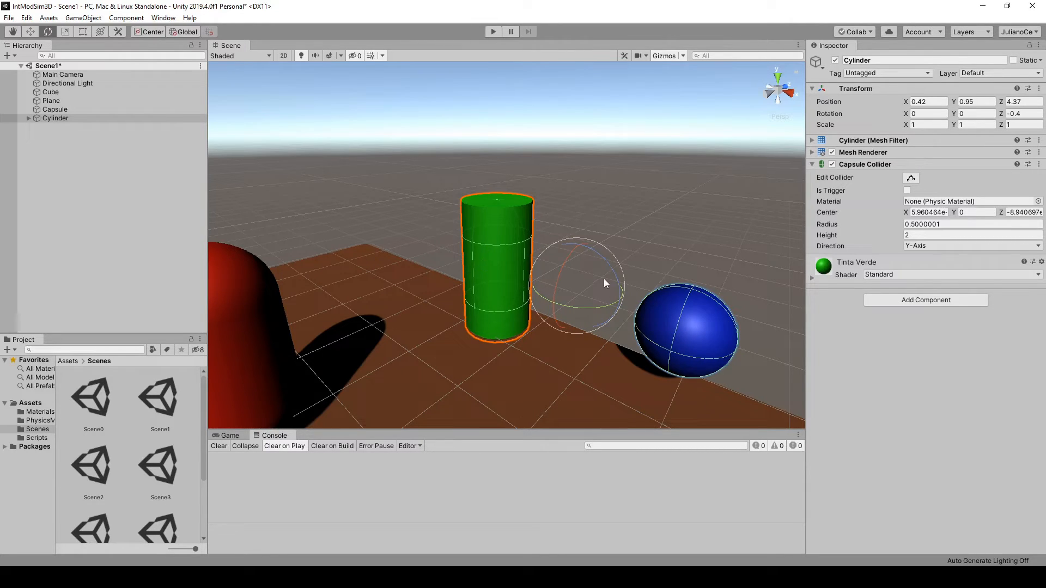
mouse_move(616, 274)
mouse_down()
mouse_move(587, 234)
mouse_move(605, 256)
mouse_move(603, 370)
mouse_move(554, 210)
mouse_move(585, 279)
mouse_move(599, 273)
mouse_move(554, 238)
mouse_move(621, 354)
mouse_move(566, 237)
mouse_move(623, 358)
mouse_move(588, 240)
mouse_move(610, 279)
mouse_up()
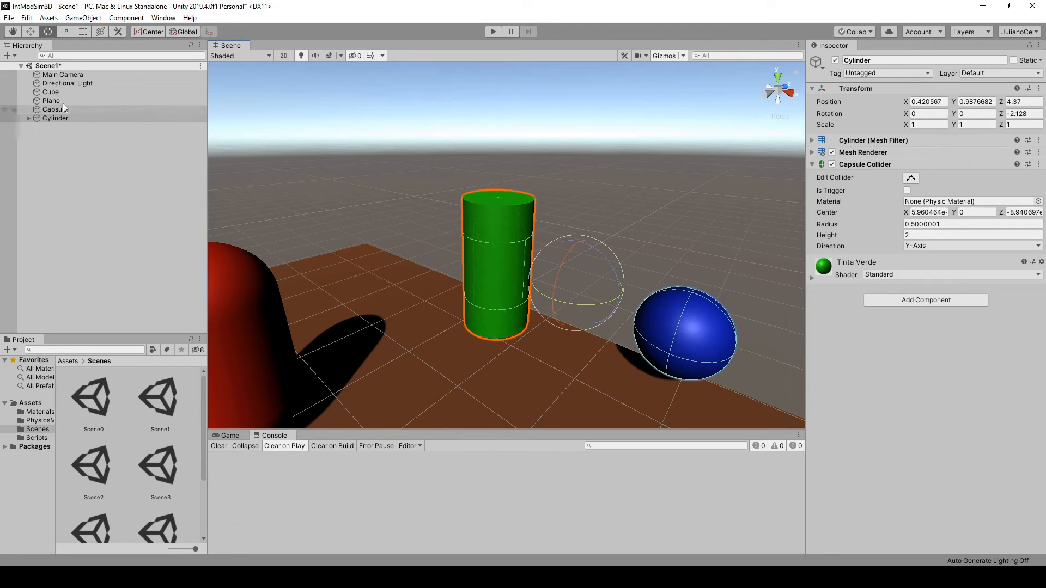
click(155, 33)
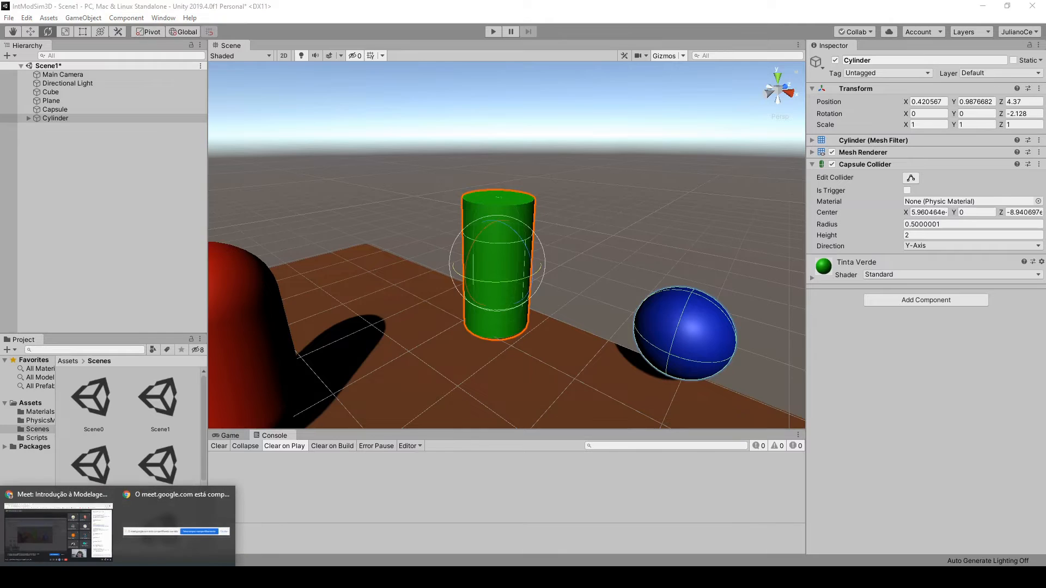
Step: Add a new 3D cube to the scene
mouse_move(62, 528)
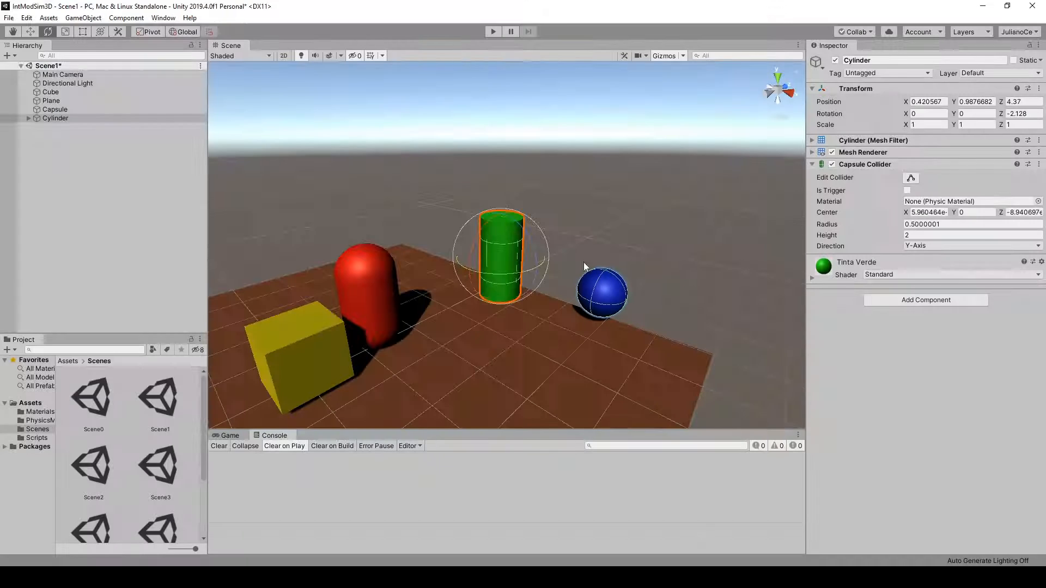
scroll(563, 292, down, 3)
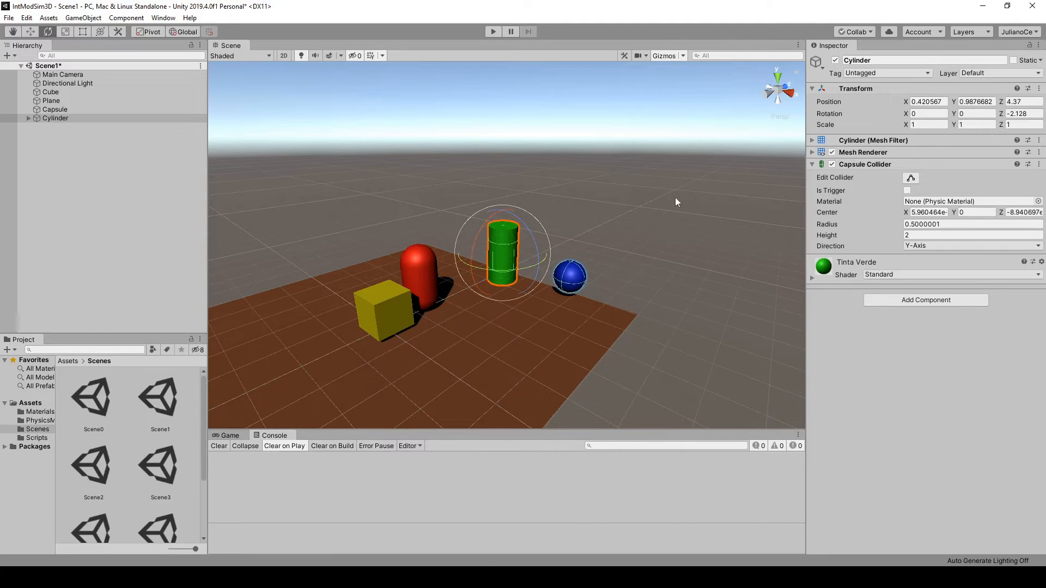
scroll(401, 352, down, 5)
middle_drag(448, 355, 492, 331)
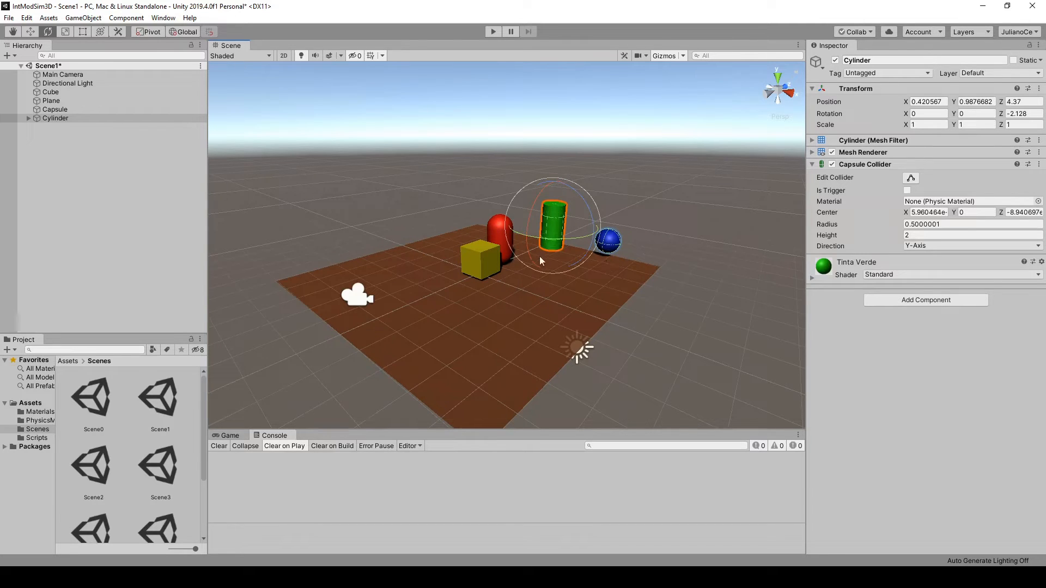
click(77, 18)
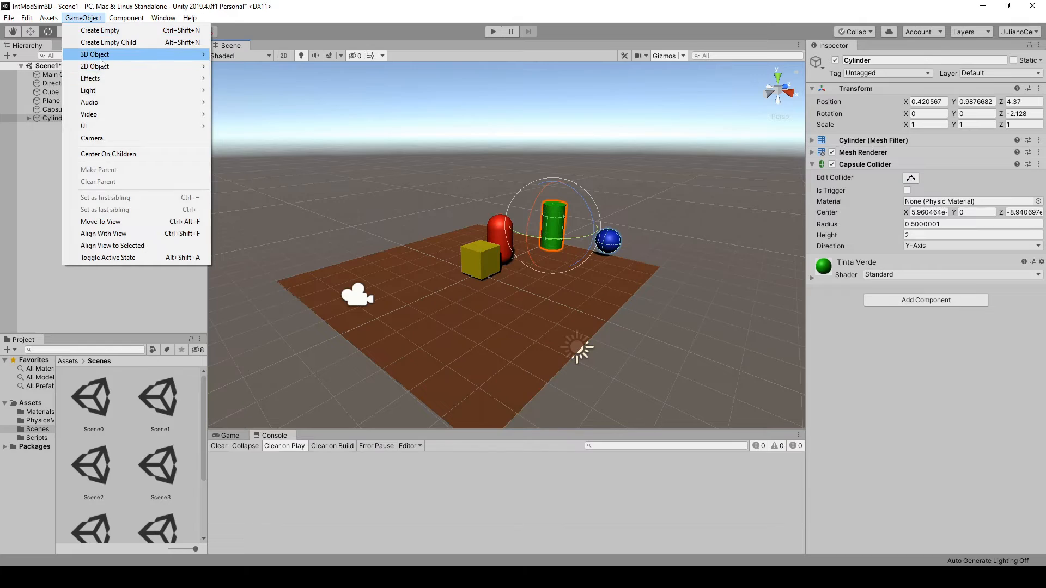
mouse_move(99, 60)
click(241, 56)
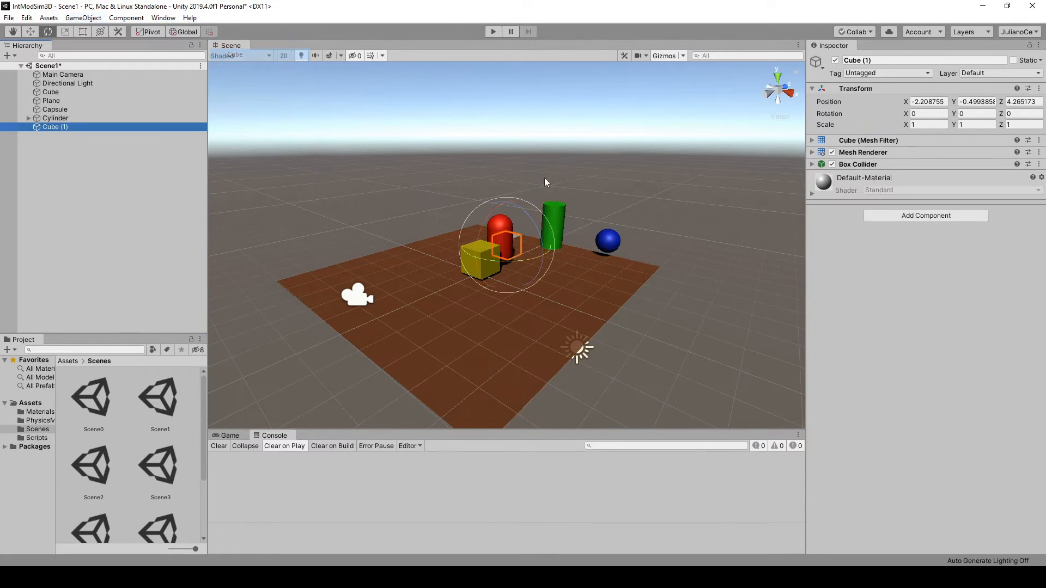
Step: Move the new cube above the blue sphere, to about X 2.57, Y 2.25
click(31, 33)
drag(531, 253, 604, 165)
scroll(665, 220, up, 5)
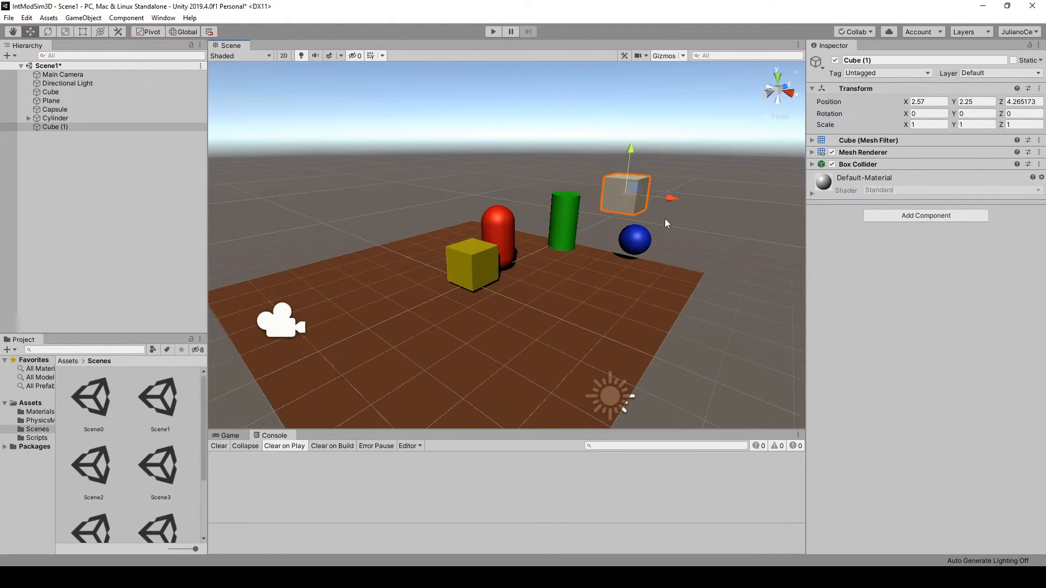
click(656, 192)
click(635, 196)
middle_drag(730, 234, 674, 263)
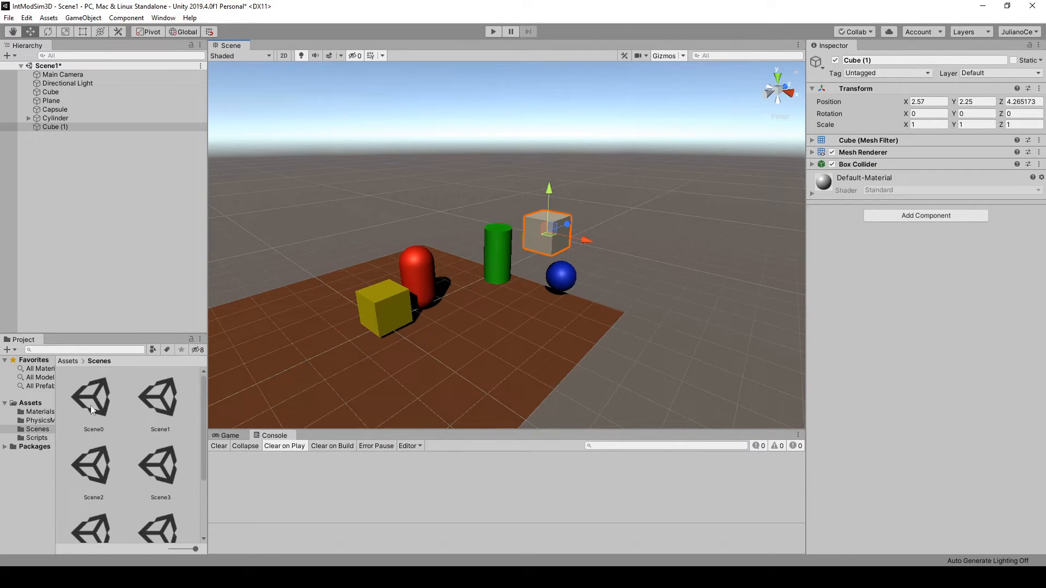
Step: Open the Materials folder, enlarge the project area to show all its materials, and deselect the new cube
click(39, 412)
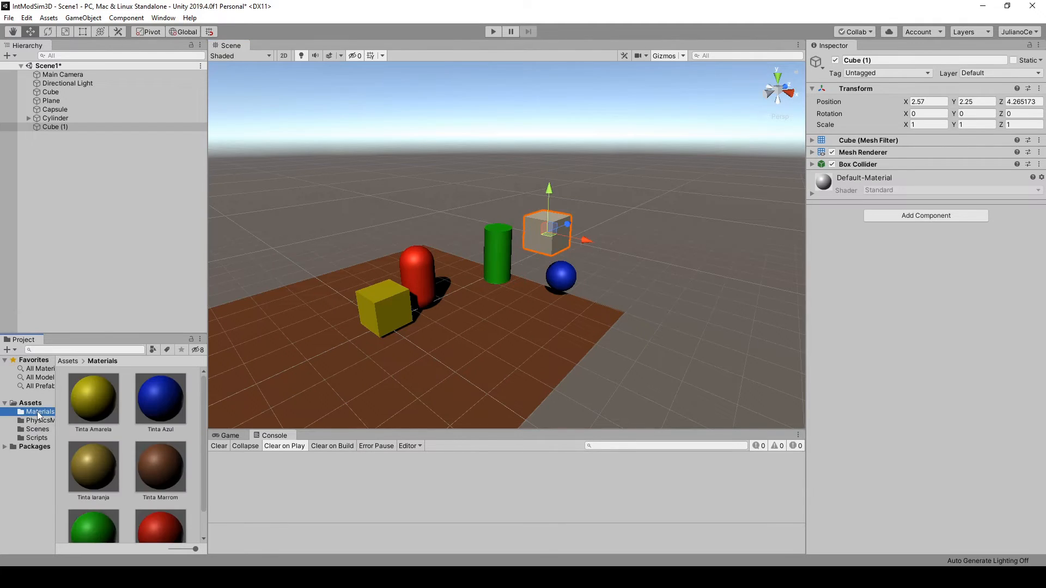
drag(204, 380, 153, 180)
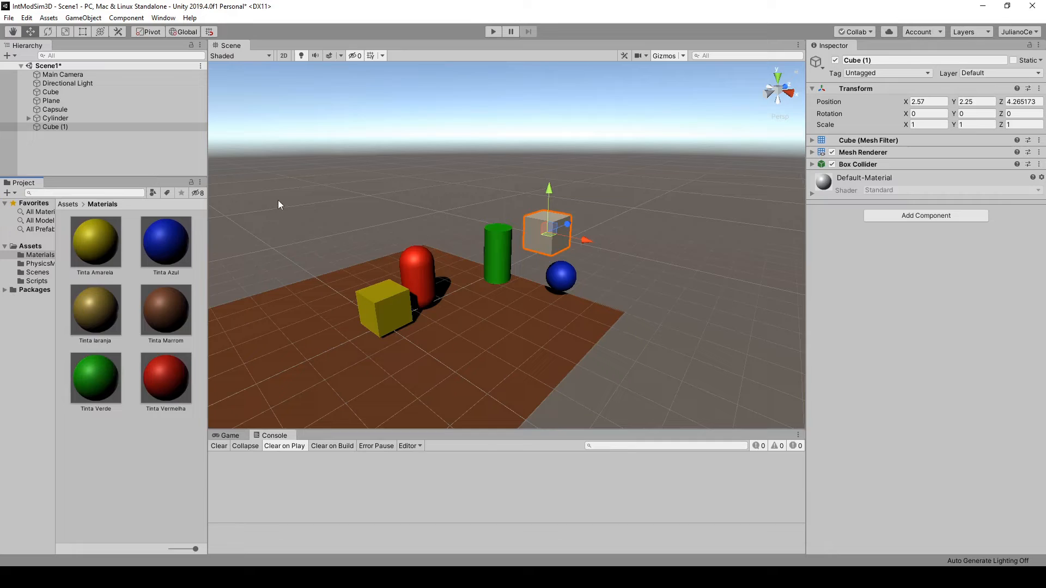
click(669, 218)
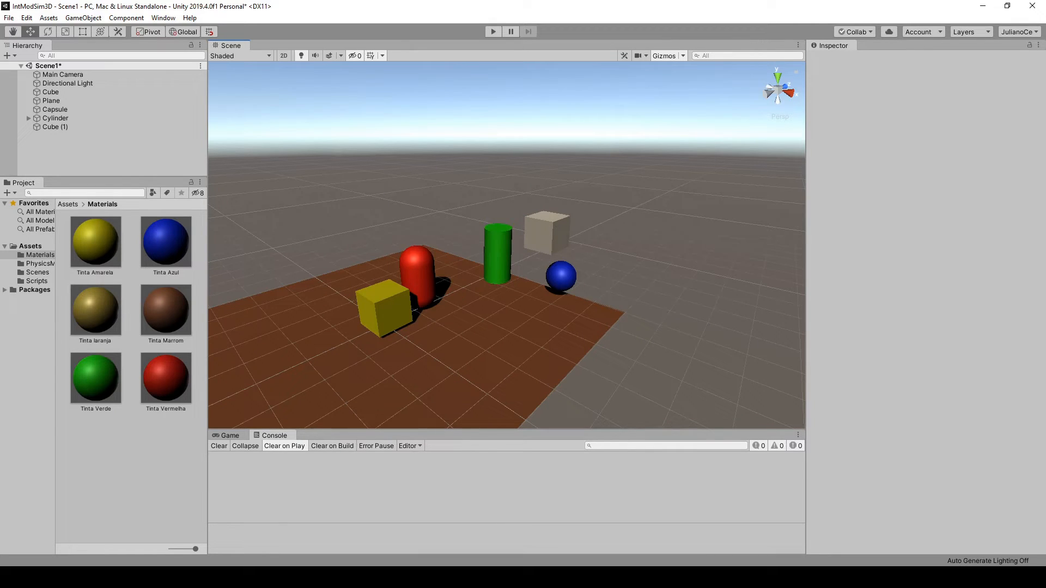
Step: Switch to the Chrome browser, open the Poly Haven site in a new tab, and look over its asset categories
mouse_move(68, 577)
click(41, 525)
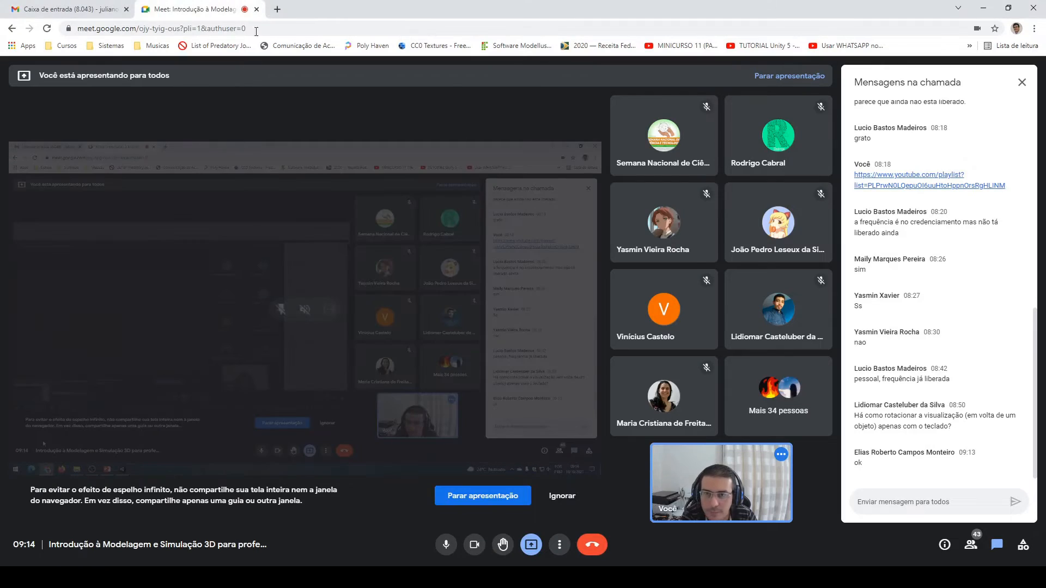
click(278, 10)
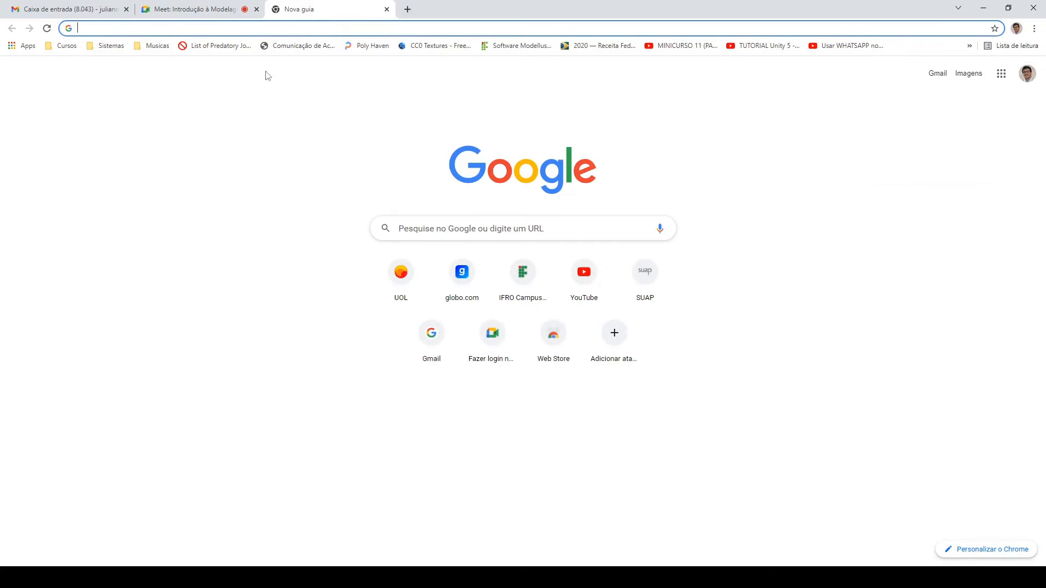
click(368, 45)
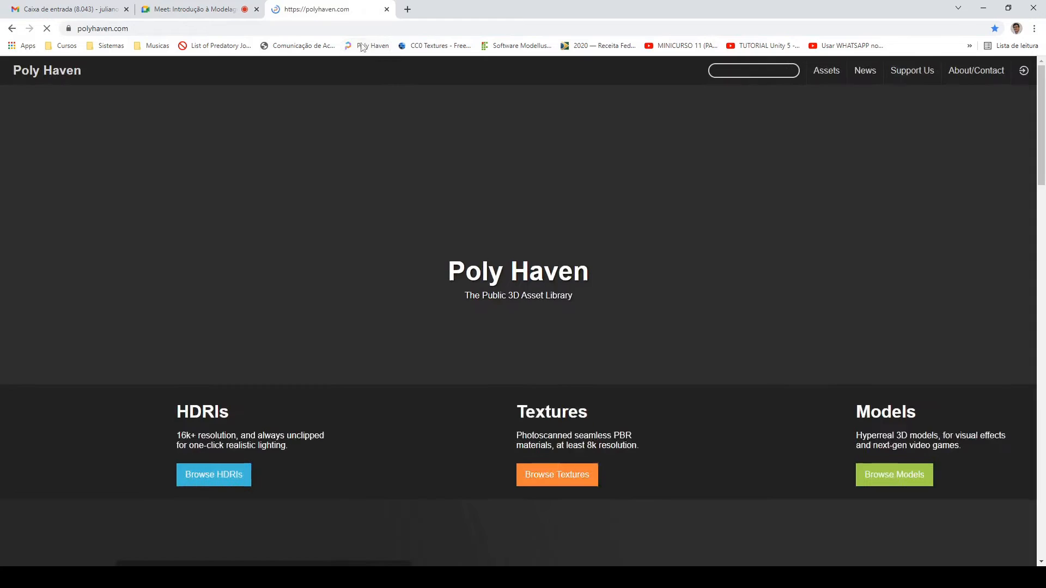
scroll(626, 288, down, 5)
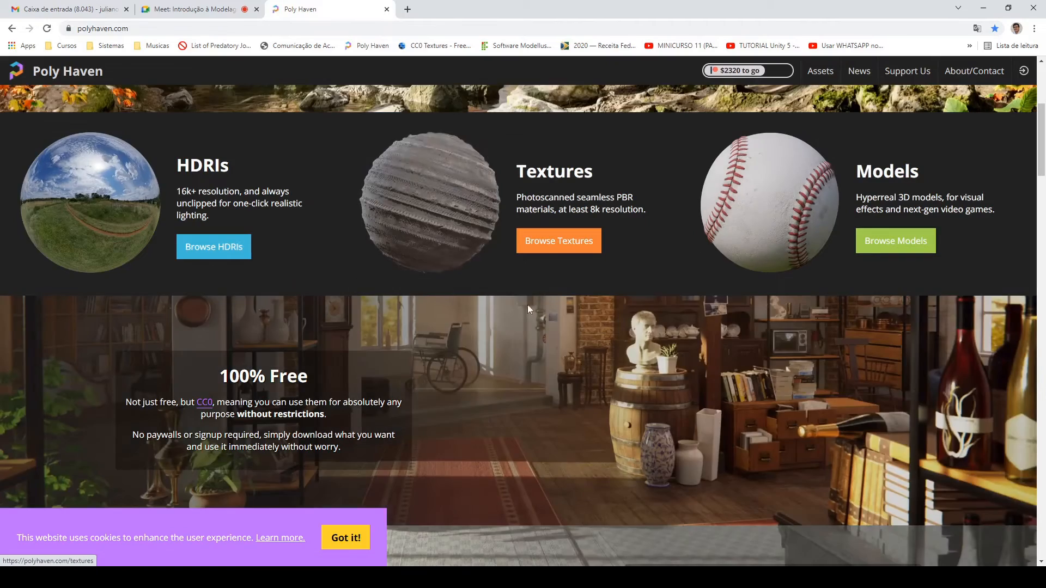
scroll(822, 326, down, 4)
scroll(685, 338, up, 5)
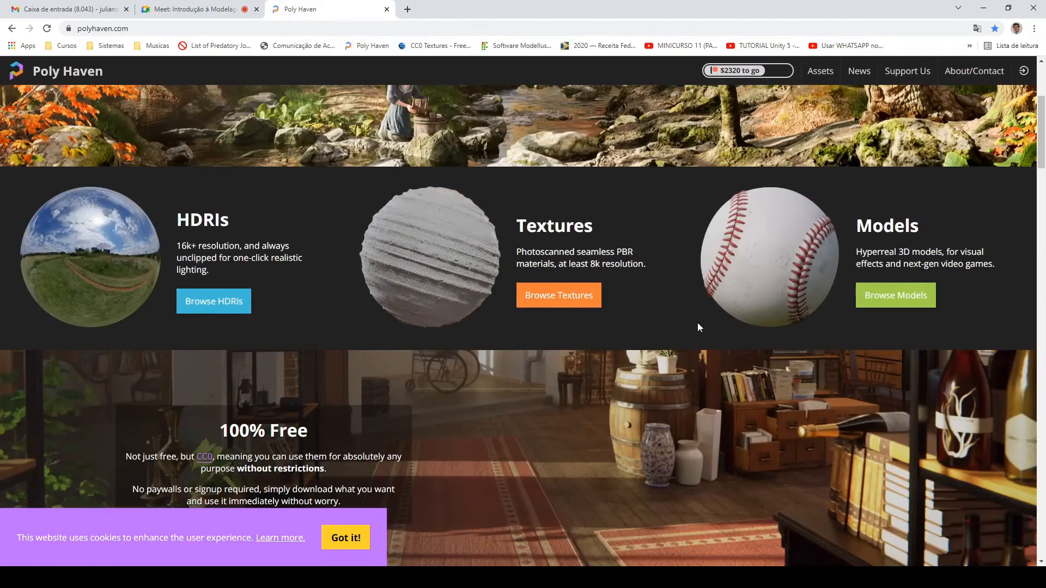
Step: Open Poly Haven's Textures category and look through the available texture previews
scroll(512, 341, up, 2)
scroll(563, 341, down, 3)
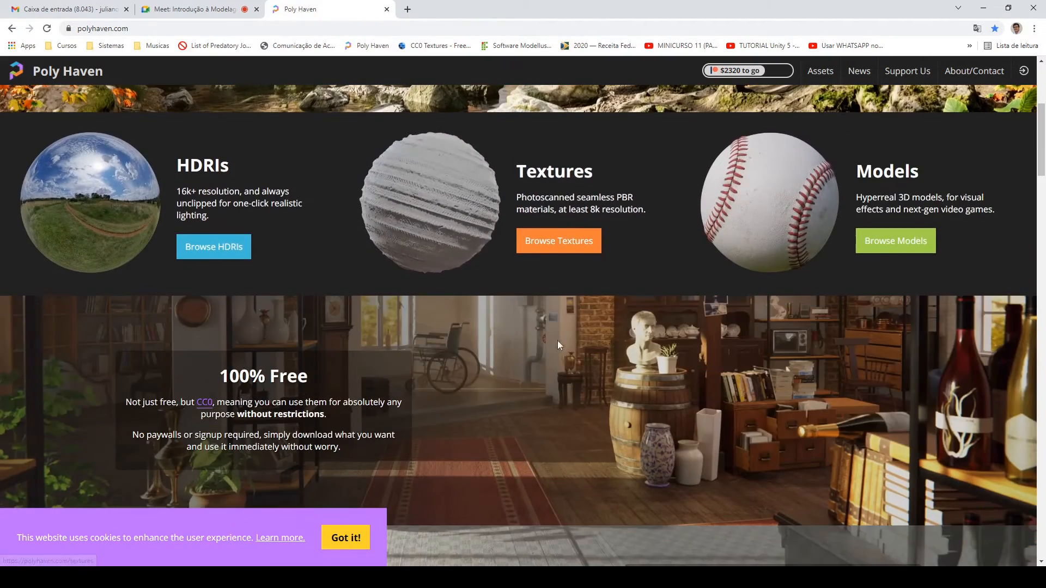
click(577, 250)
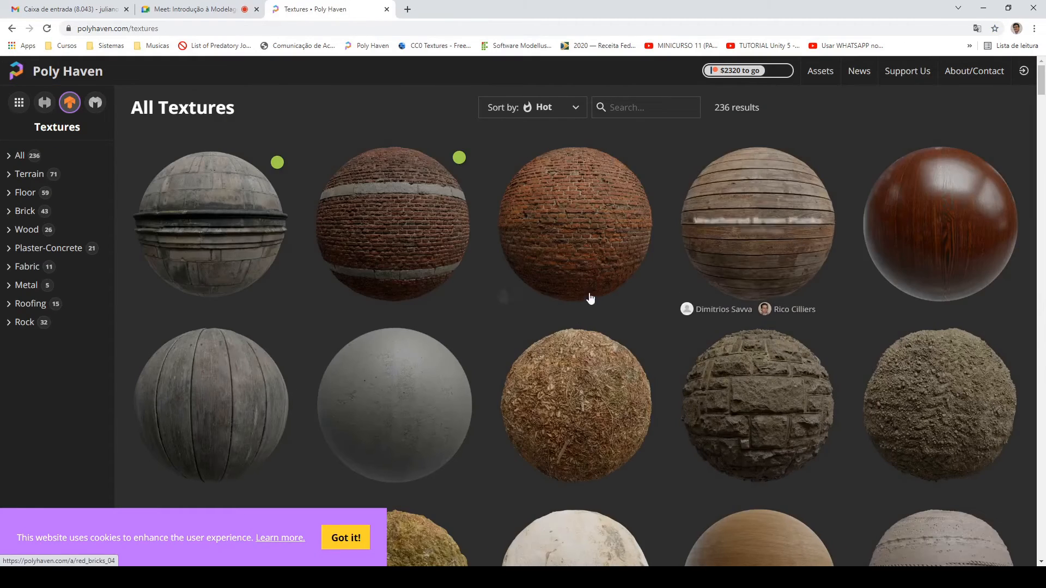
scroll(385, 327, down, 3)
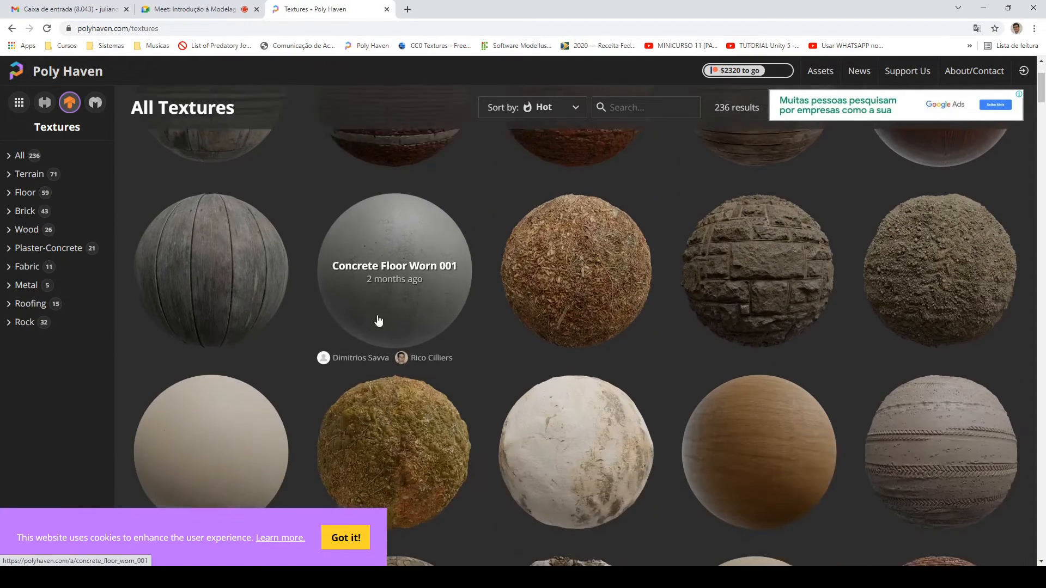
scroll(691, 381, down, 4)
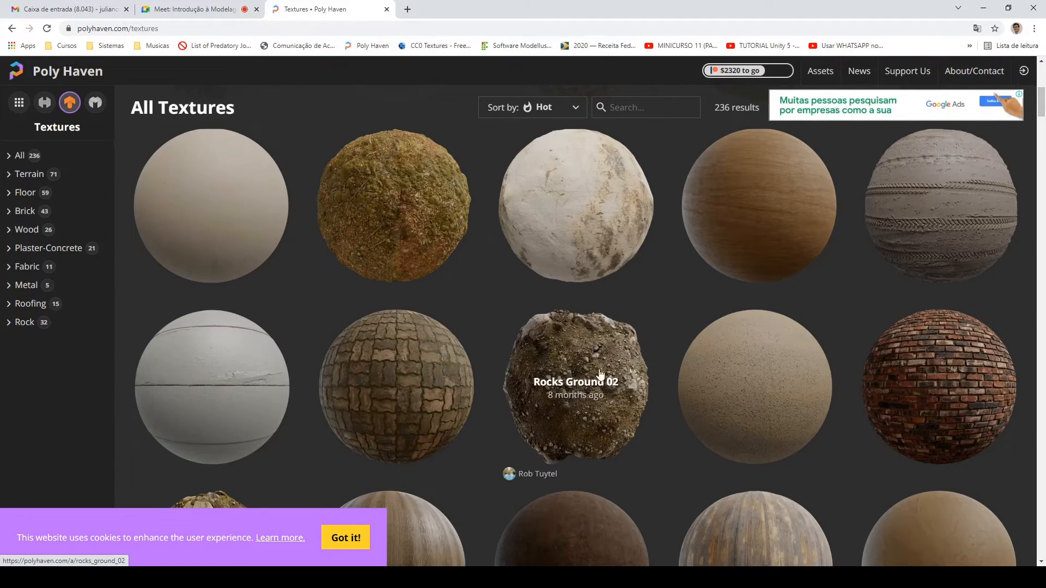
scroll(574, 461, down, 1)
scroll(599, 435, down, 10)
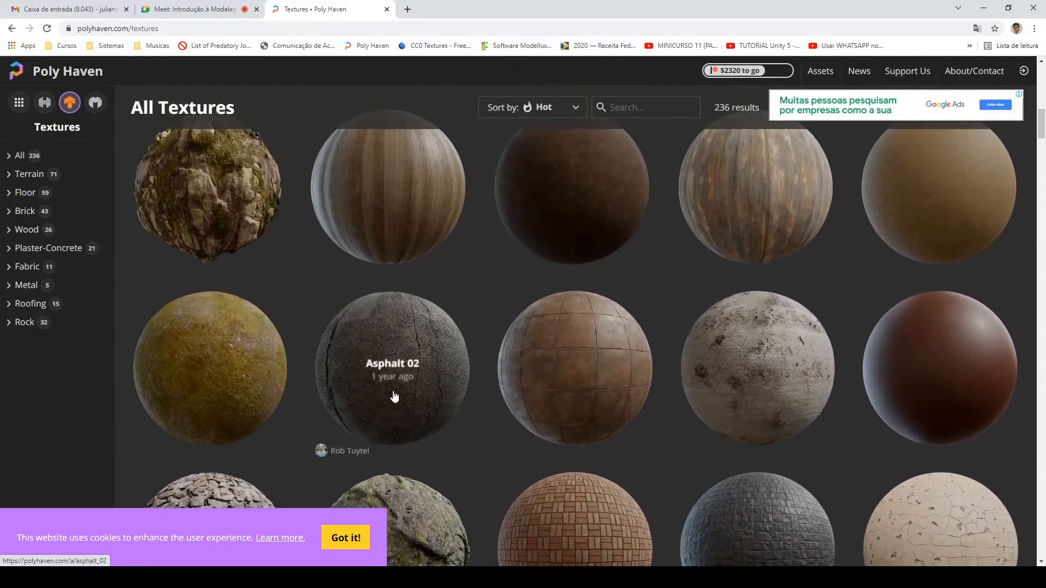
scroll(714, 418, down, 4)
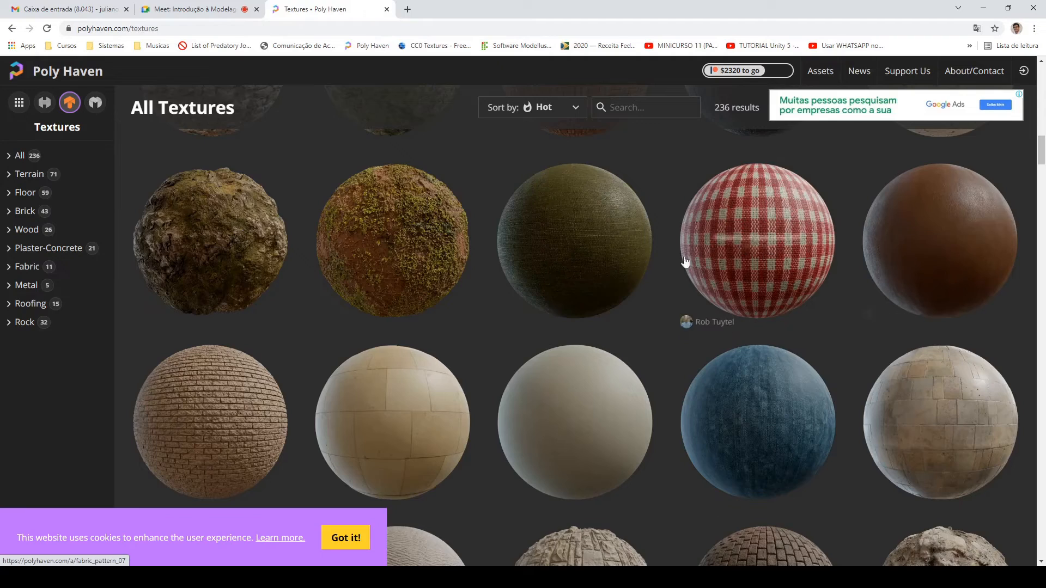
scroll(725, 410, down, 5)
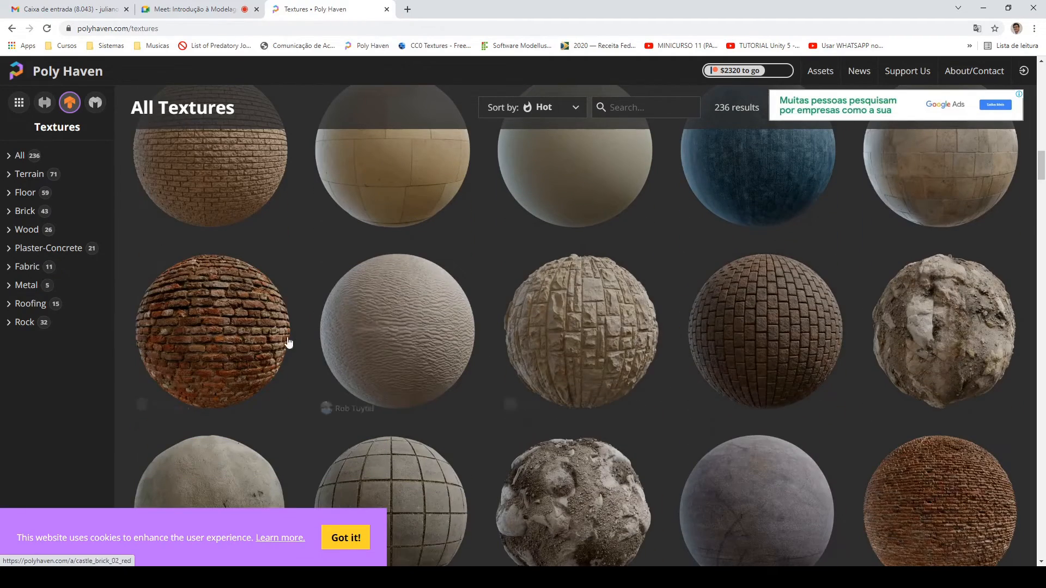
scroll(755, 436, down, 11)
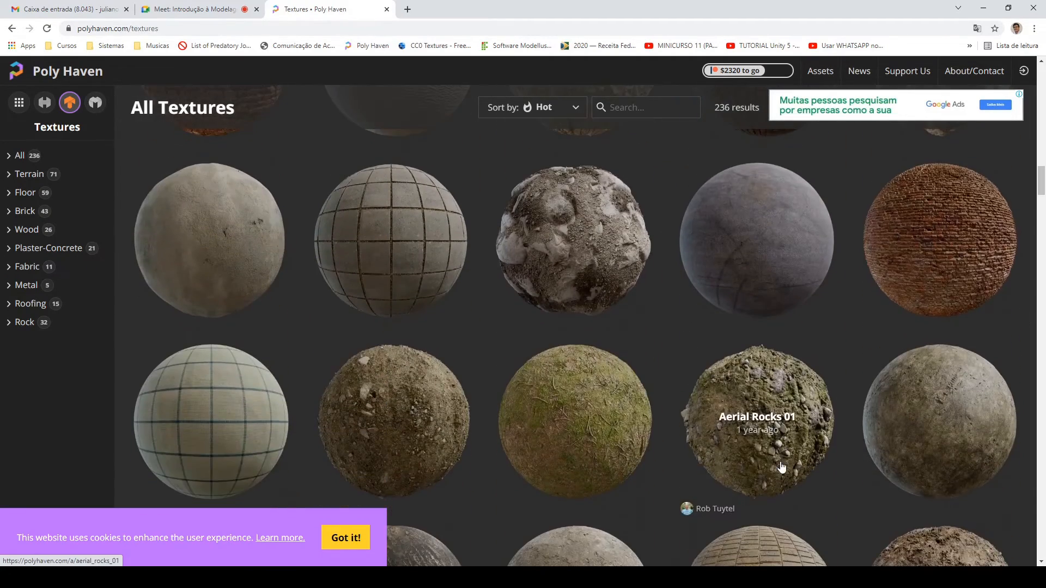
scroll(773, 453, up, 4)
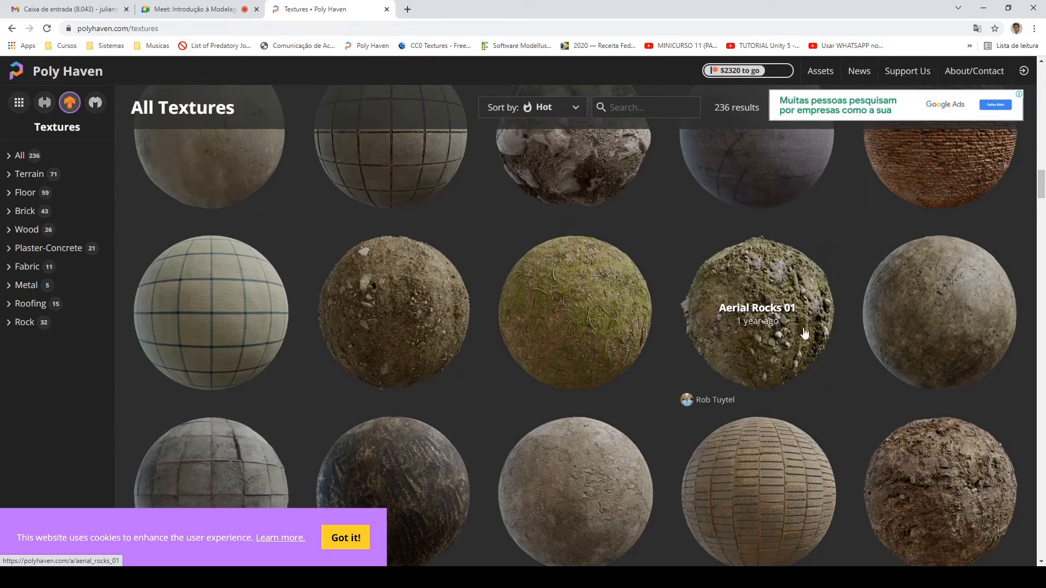
scroll(707, 378, down, 5)
scroll(812, 384, down, 1)
scroll(731, 280, down, 3)
scroll(829, 285, up, 3)
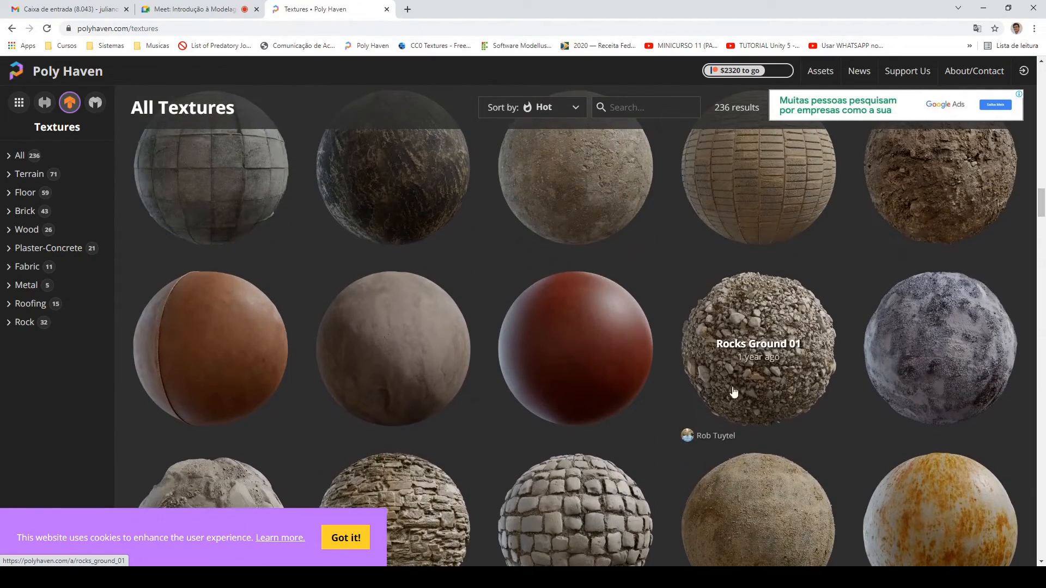
scroll(567, 479, down, 9)
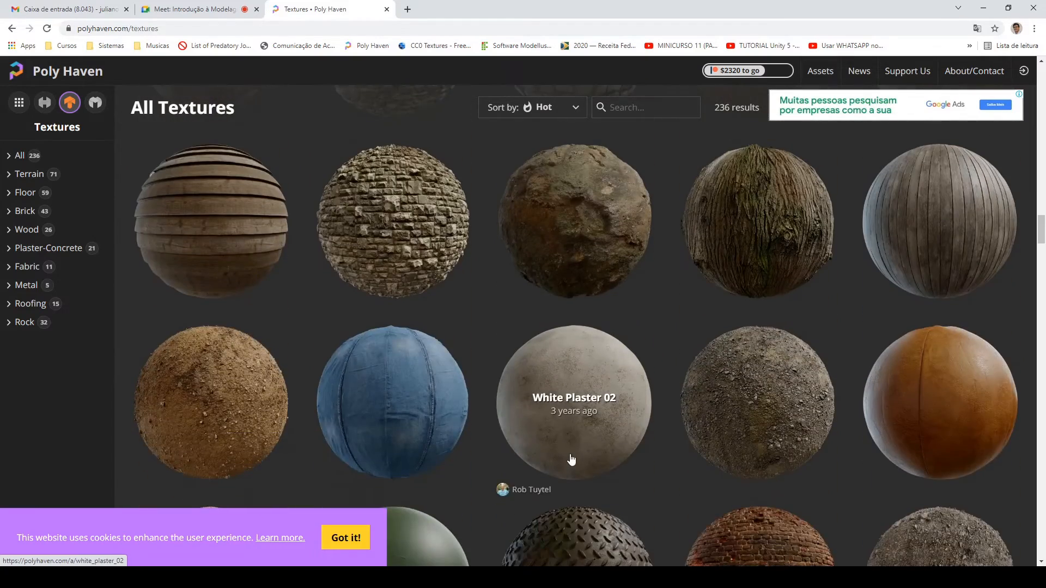
scroll(570, 461, up, 3)
scroll(570, 461, down, 4)
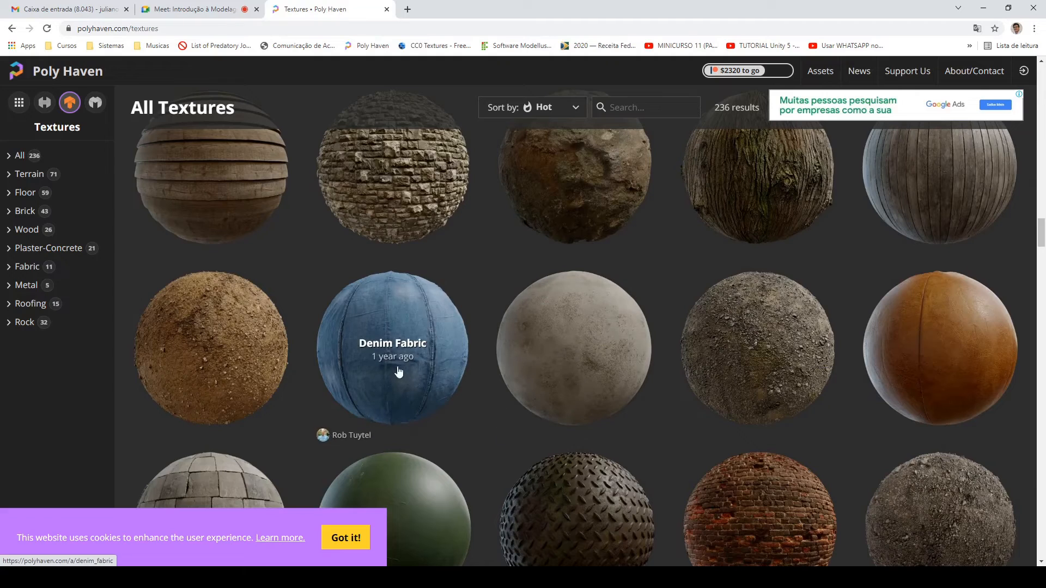
scroll(414, 372, down, 3)
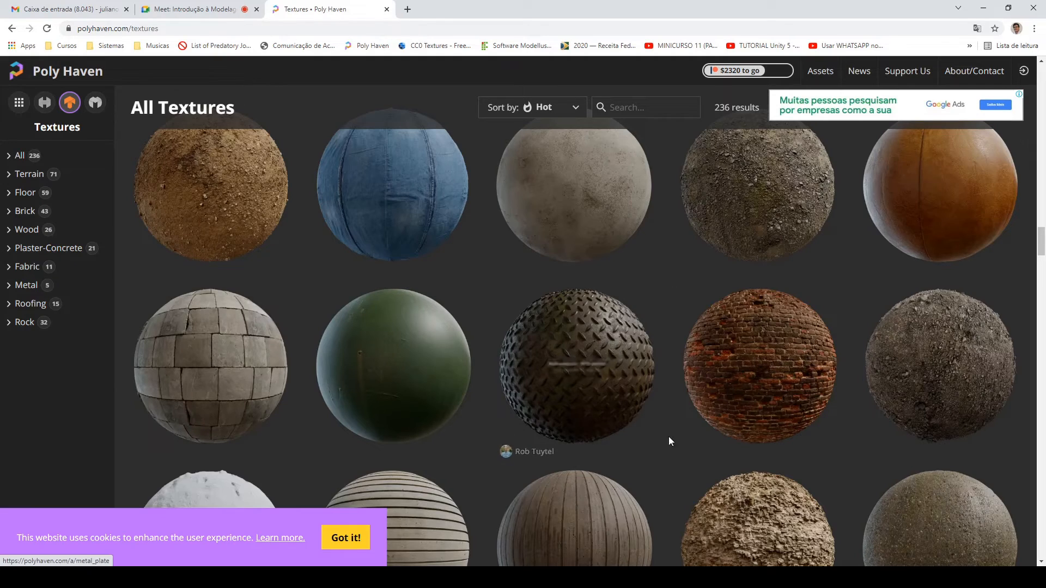
Step: Check the Google Meet call and its chat, and switch back to the Unity editor
click(199, 10)
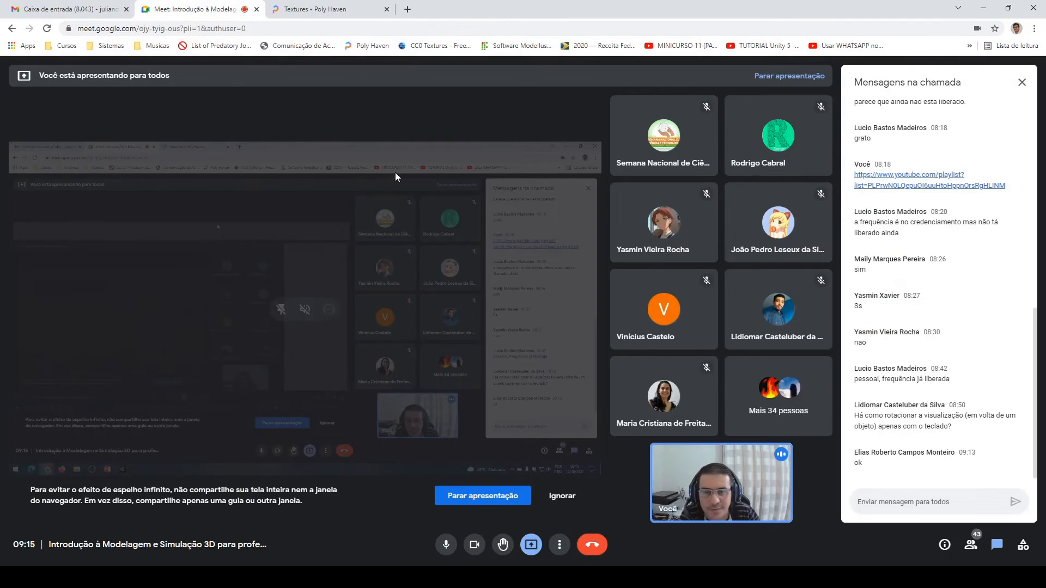
key(ctrl+Tab)
click(227, 577)
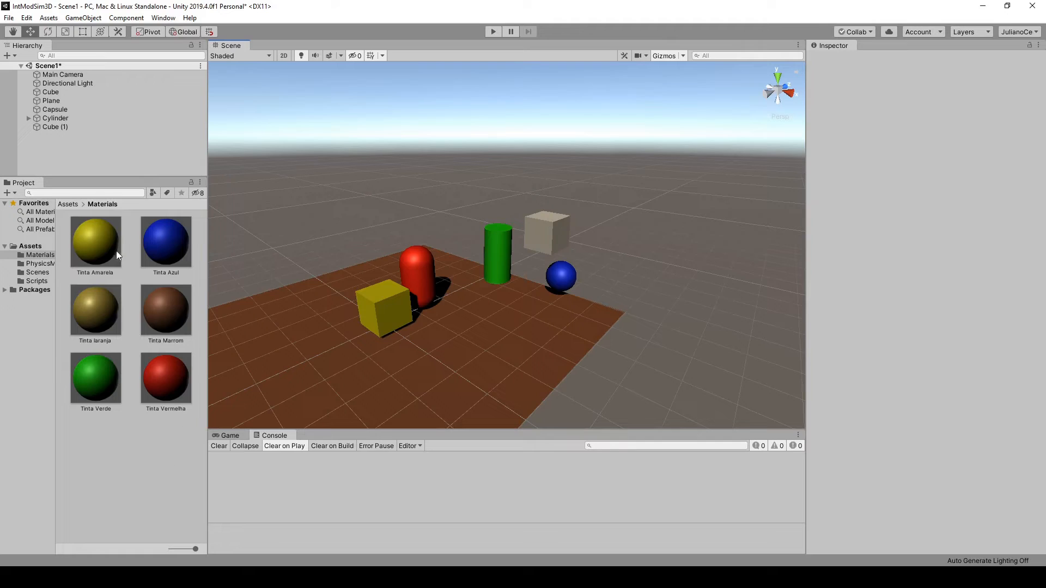
click(28, 247)
click(35, 255)
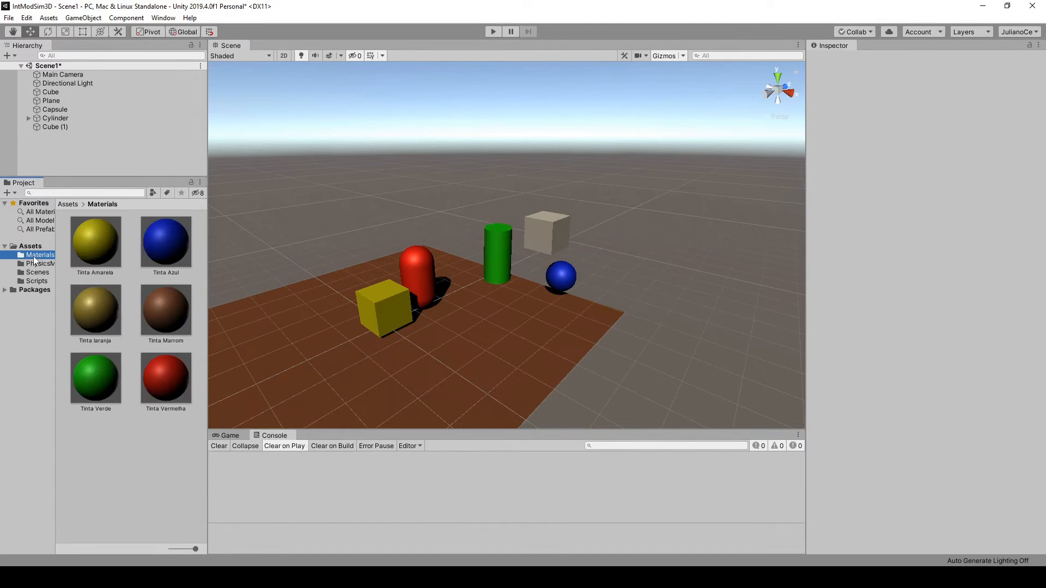
click(31, 246)
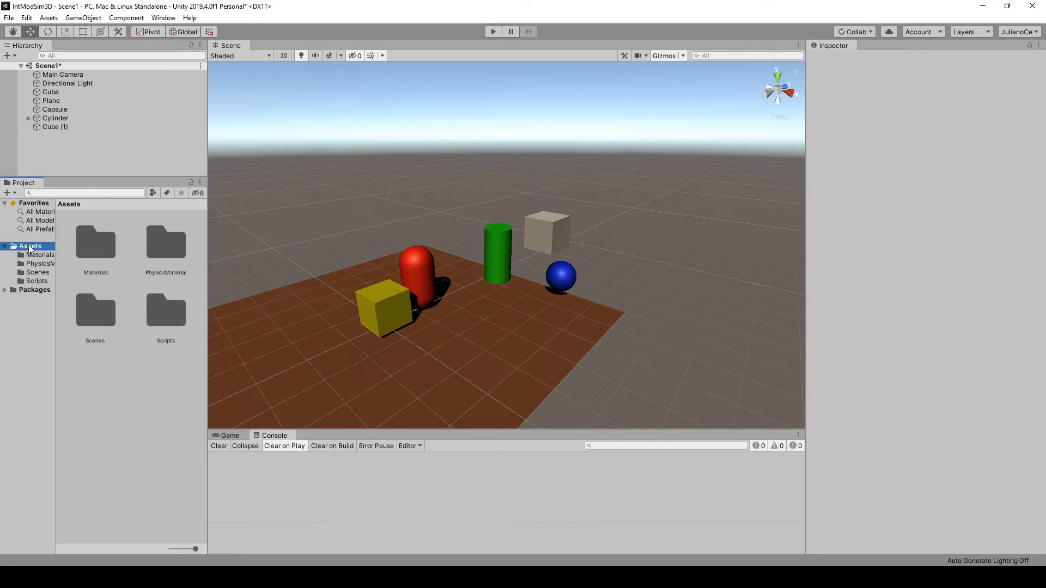
right_click(30, 248)
mouse_move(81, 253)
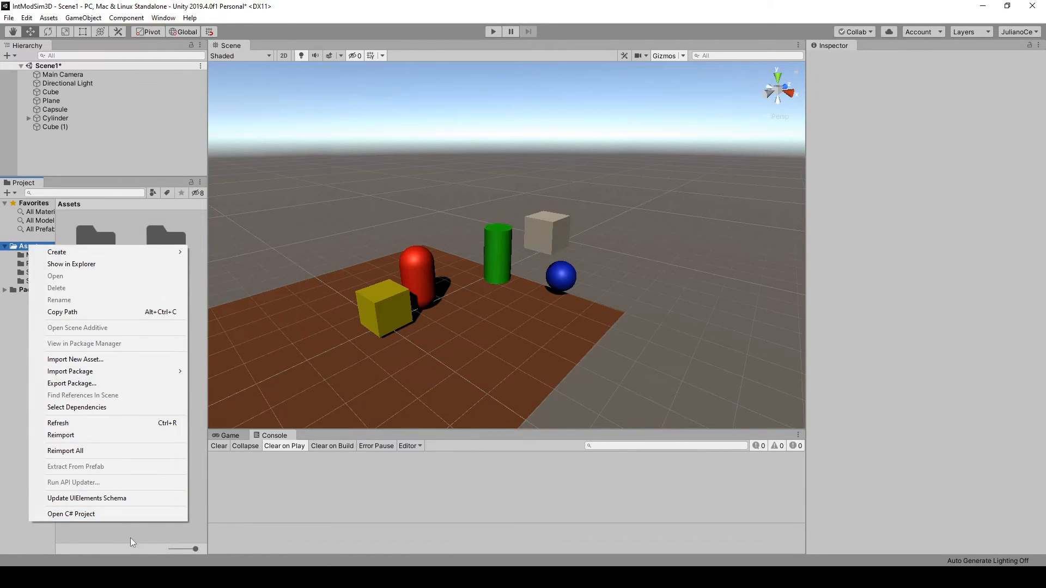
click(130, 537)
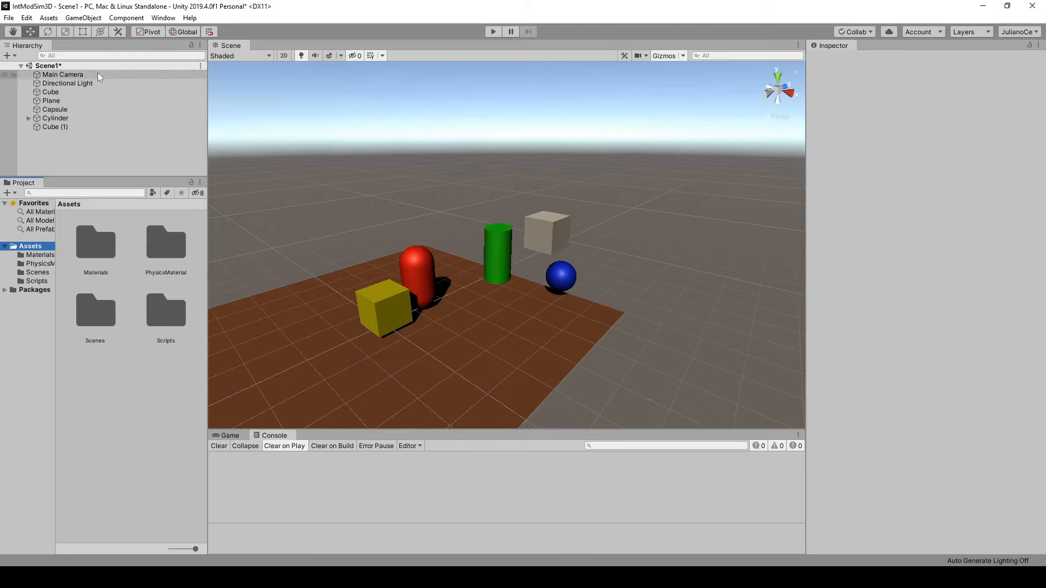
Step: Create a new material named Tinta Preta in the Materials folder
double_click(99, 247)
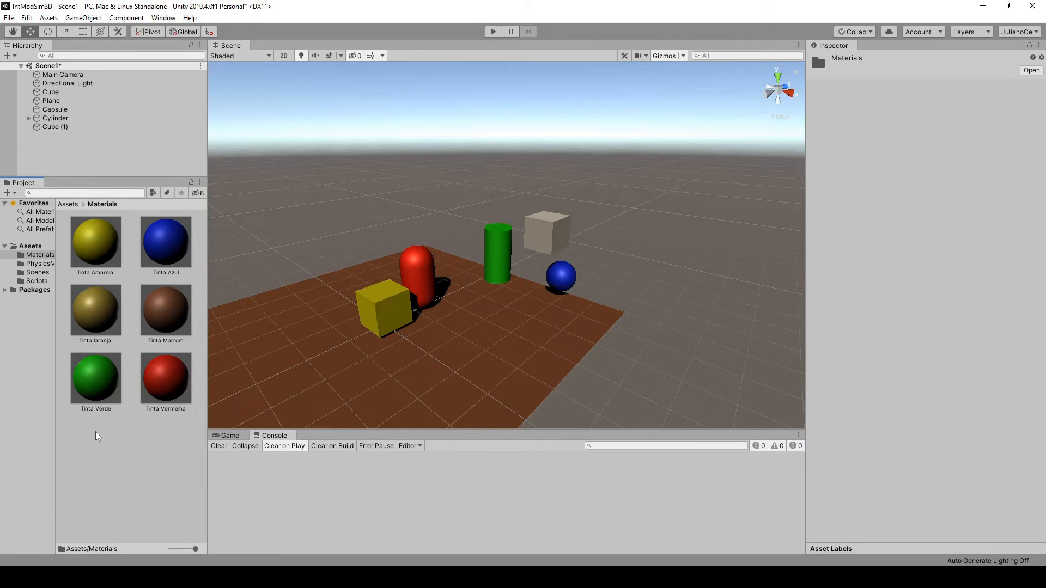
right_click(103, 457)
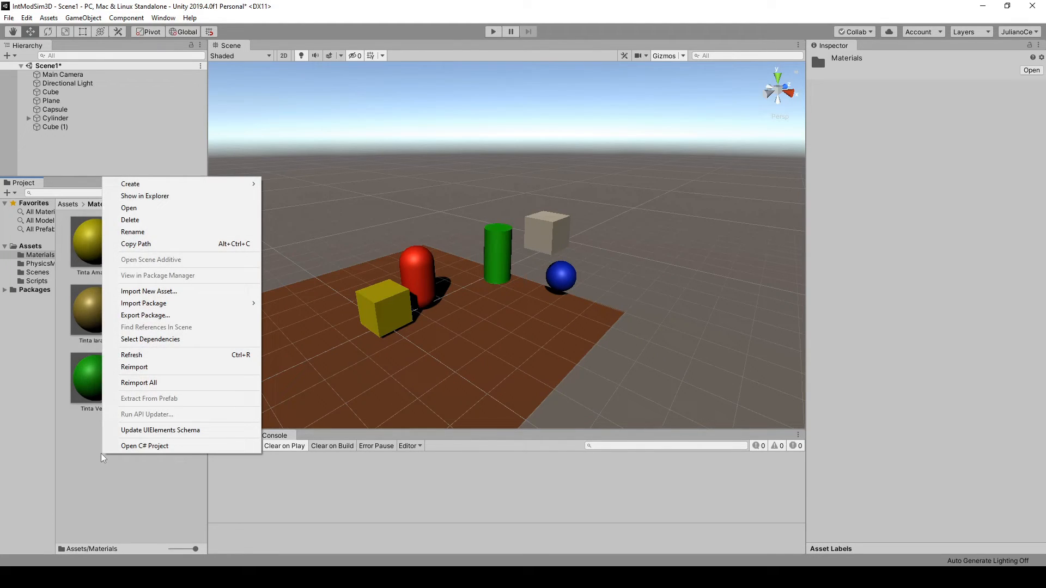
click(119, 495)
click(48, 18)
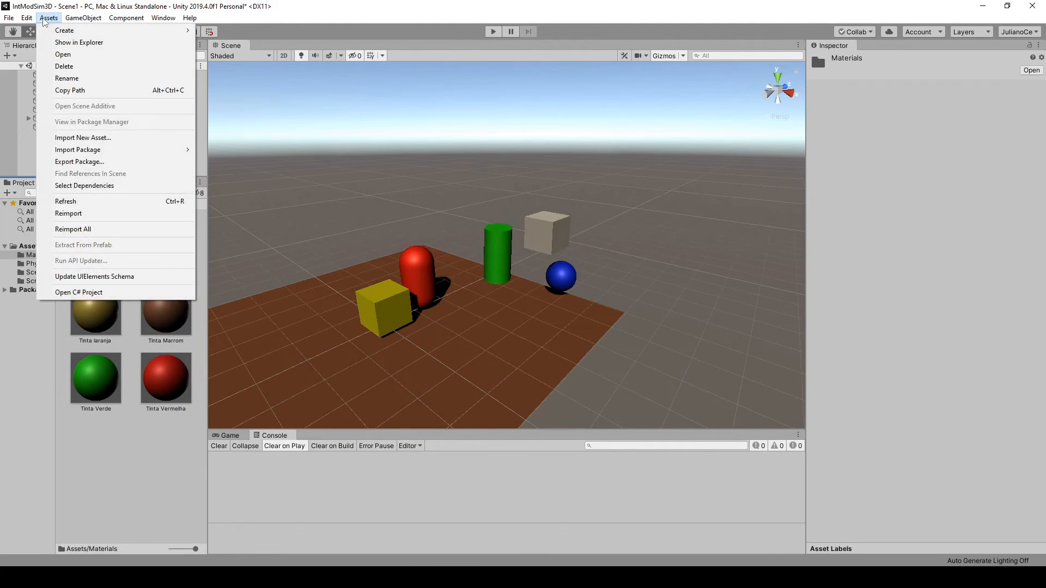
mouse_move(76, 30)
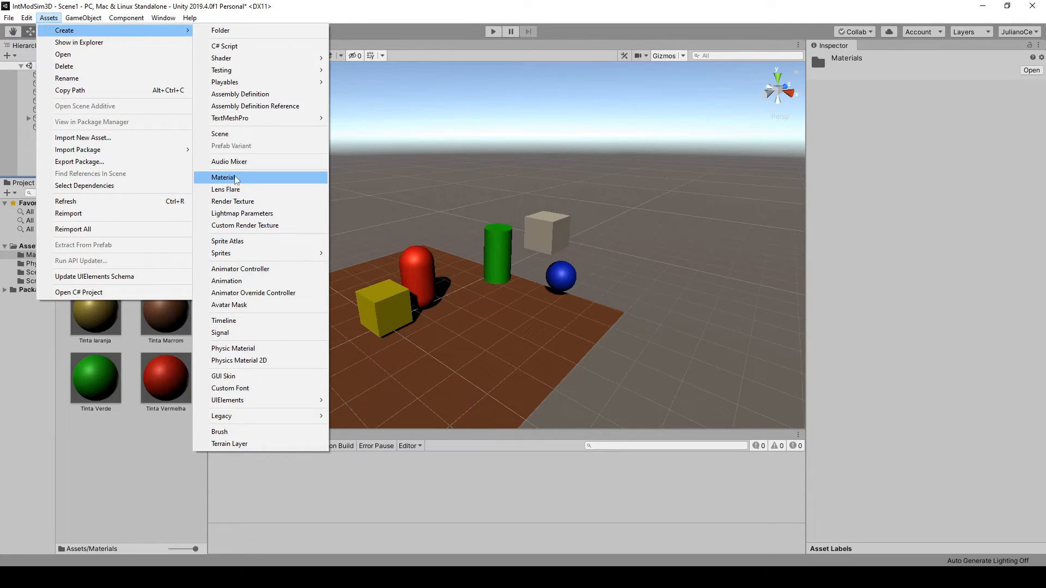
click(235, 181)
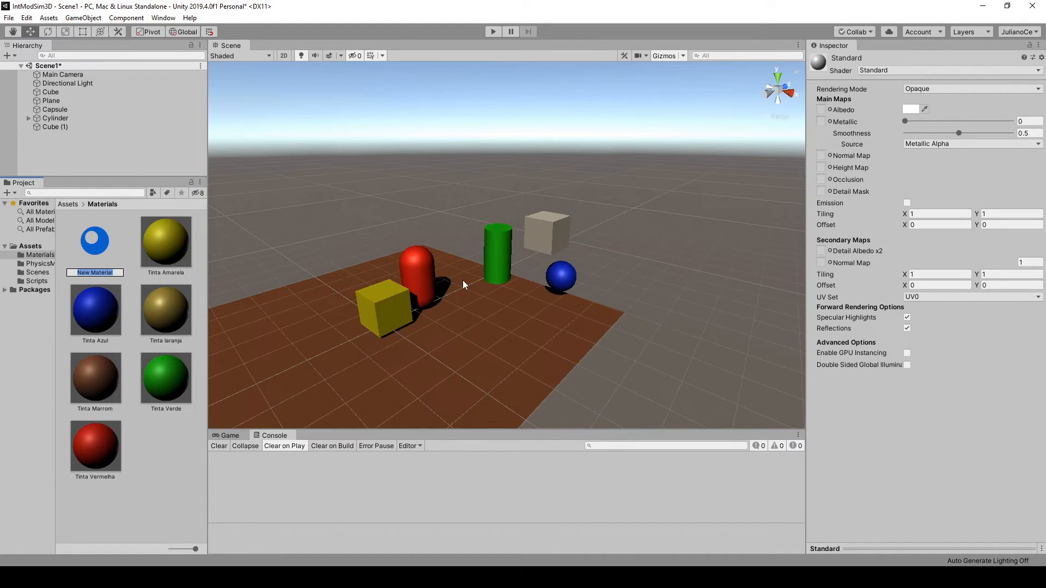
text(Tinta Preta)
key(Return)
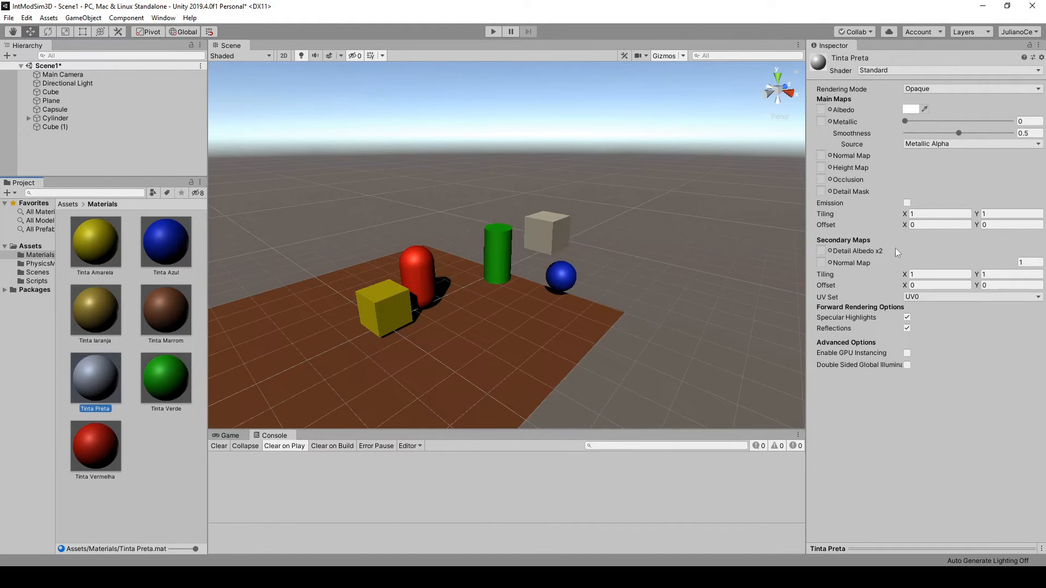
Step: Set the Tinta Preta material's albedo colour to black (000000)
click(910, 110)
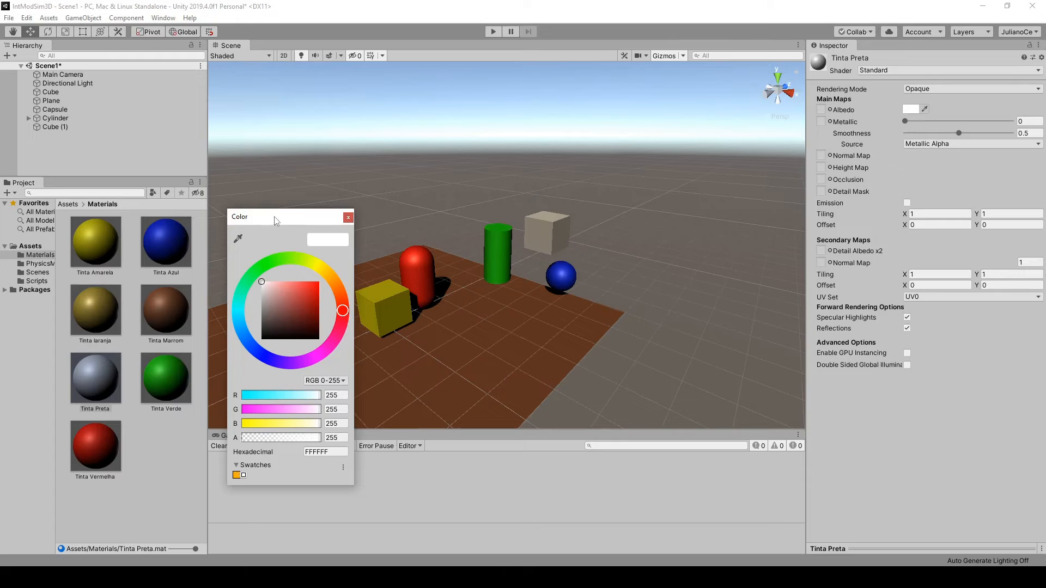
click(348, 217)
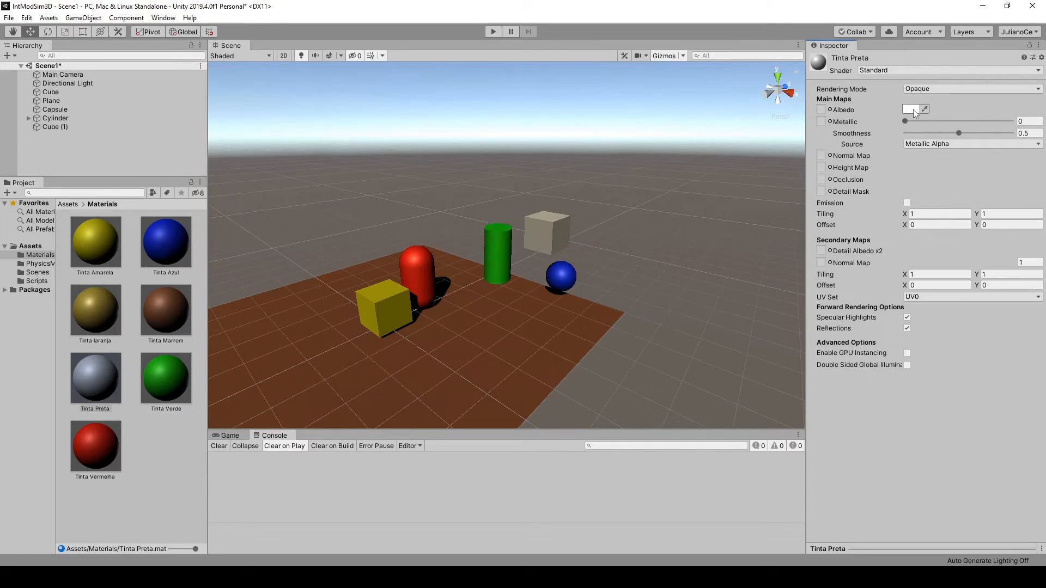
click(914, 111)
drag(313, 220, 703, 139)
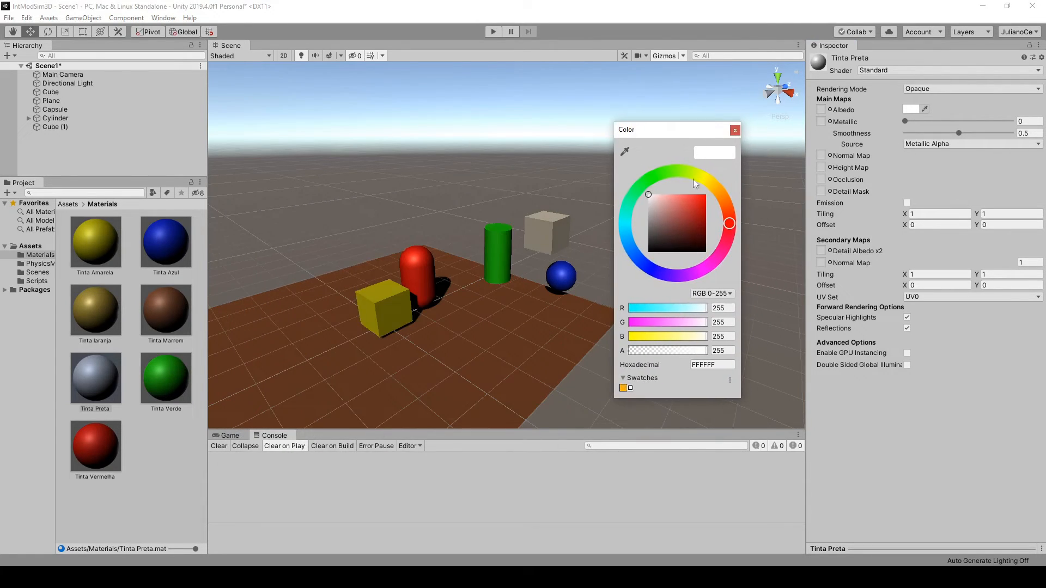
drag(729, 223, 680, 276)
drag(662, 207, 642, 261)
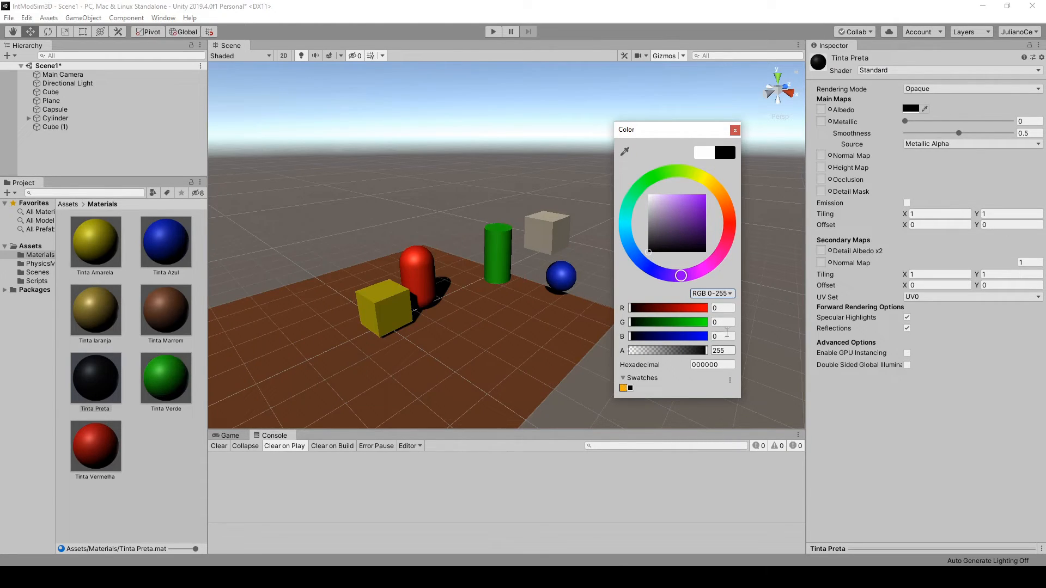
click(727, 294)
click(727, 294)
click(736, 130)
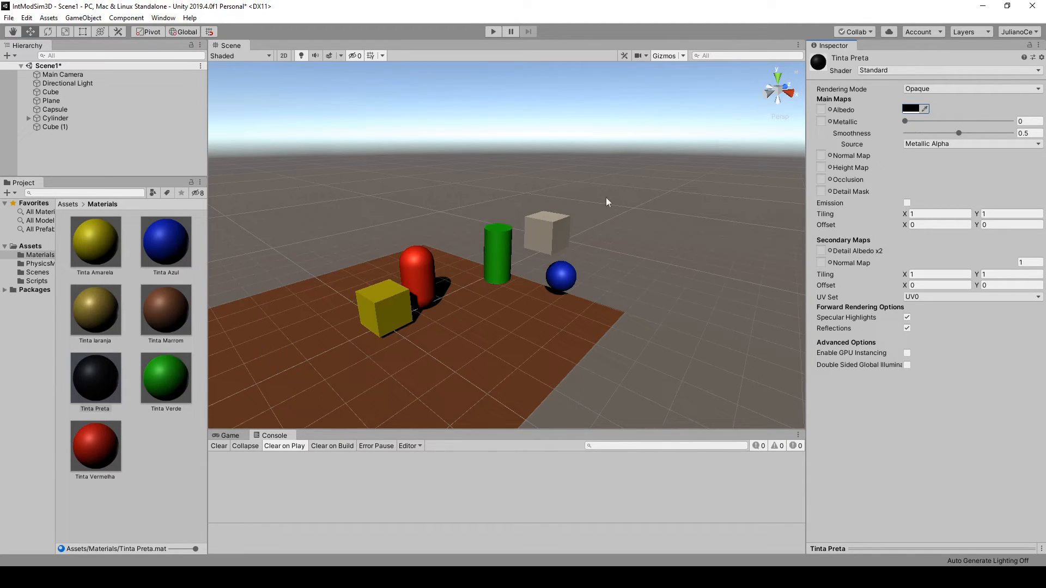
Step: Assign the Tinta Preta material to Cube (1) as Element 0 of its Mesh Renderer materials
drag(106, 393, 61, 375)
click(537, 226)
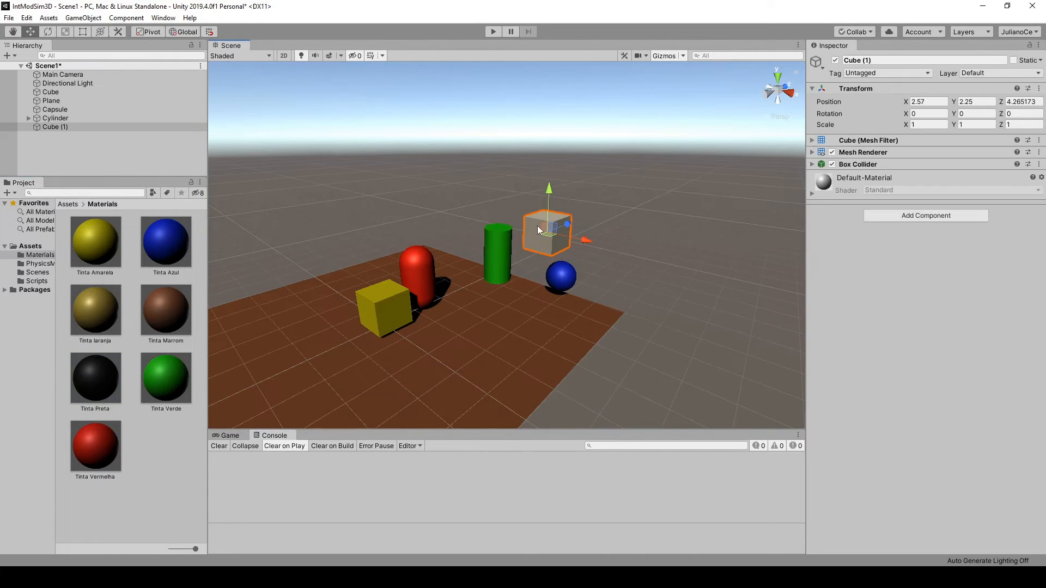
click(812, 153)
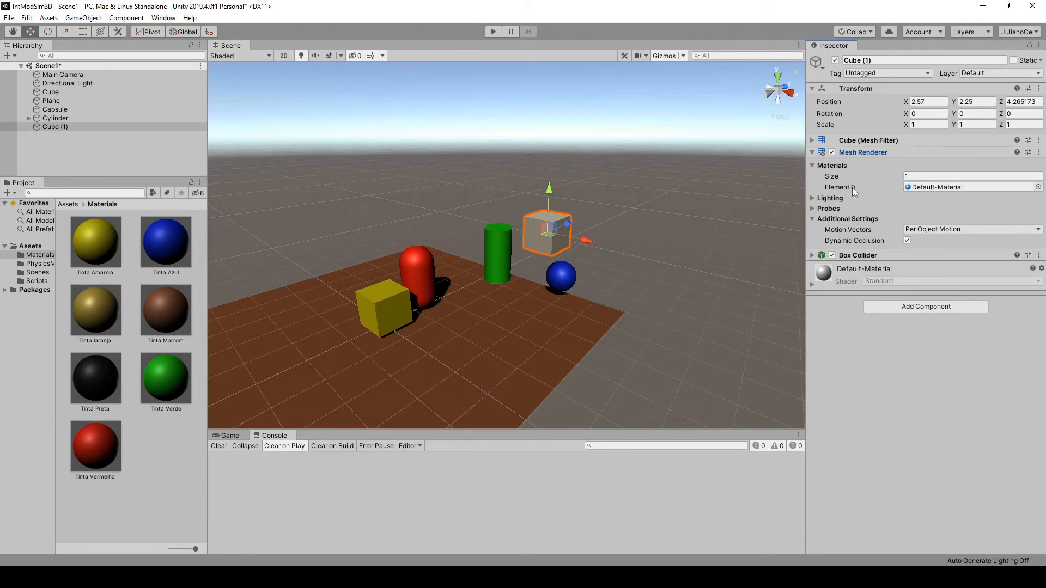
click(1038, 188)
scroll(479, 223, up, 1)
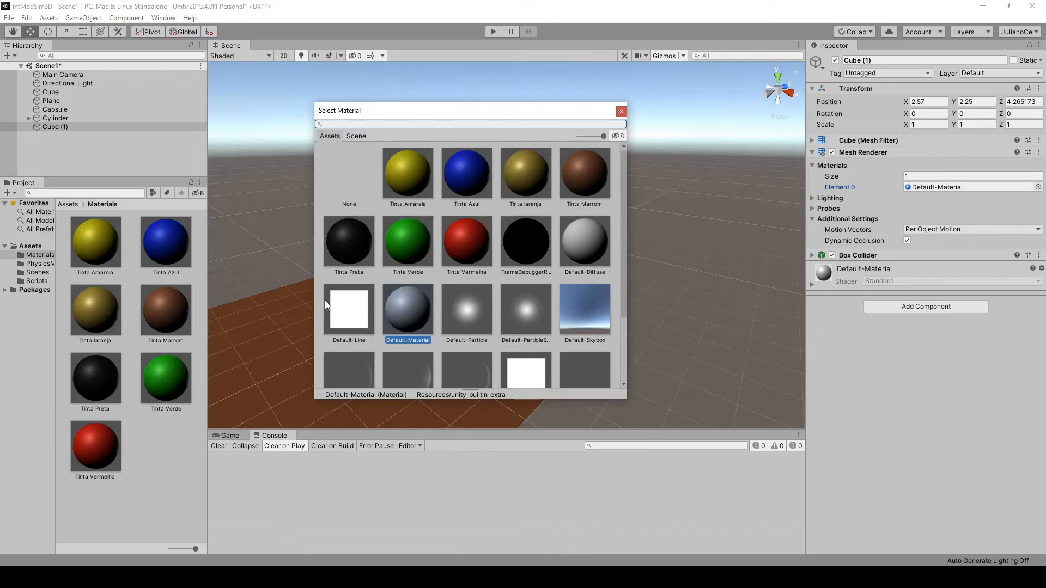
scroll(430, 327, down, 1)
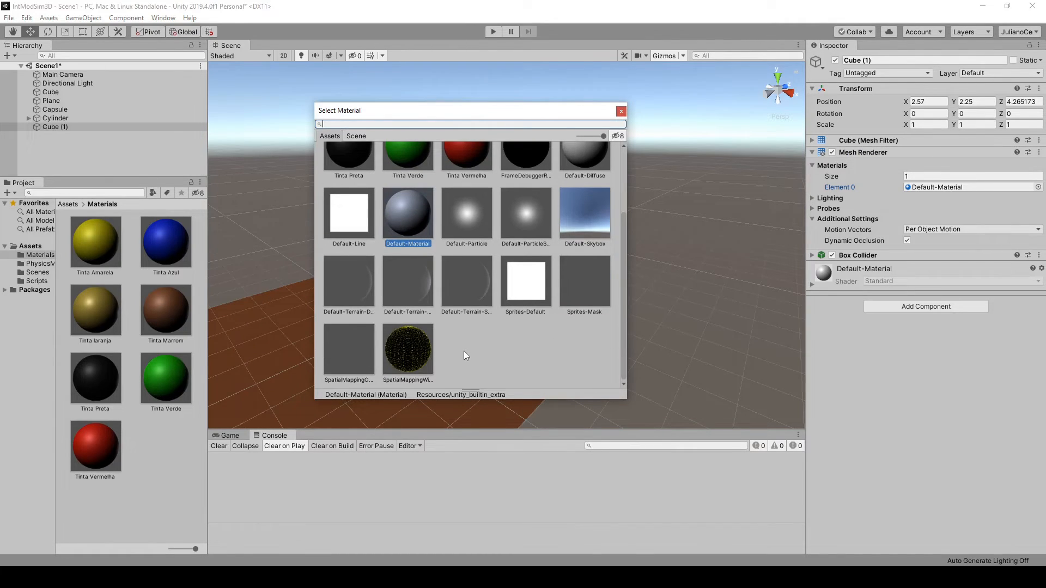
scroll(463, 351, up, 1)
click(358, 245)
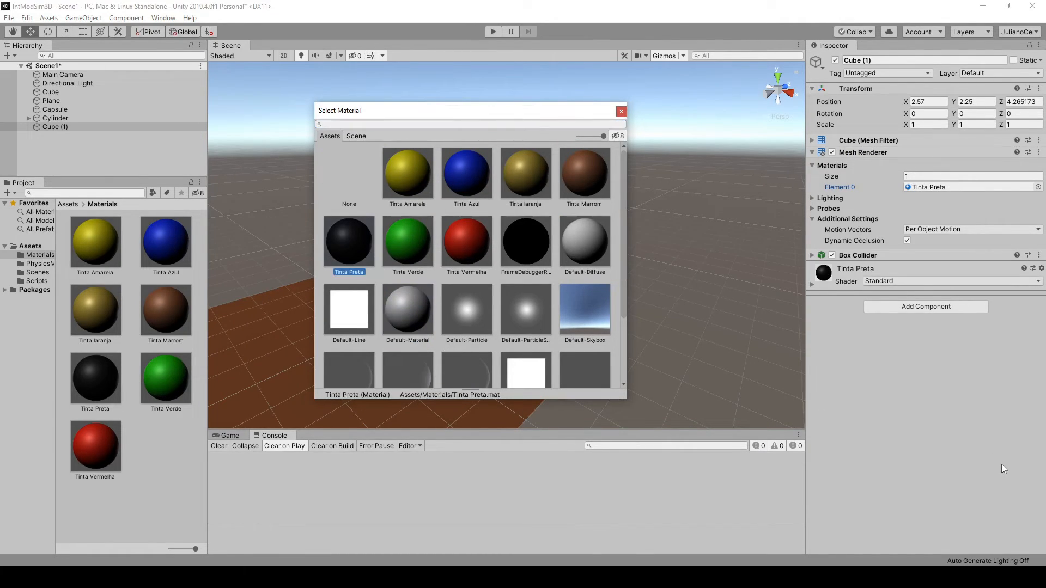
Step: Close the material picker and examine the Tinta Preta material on Cube (1) in the scene
click(620, 112)
scroll(648, 252, up, 5)
click(716, 212)
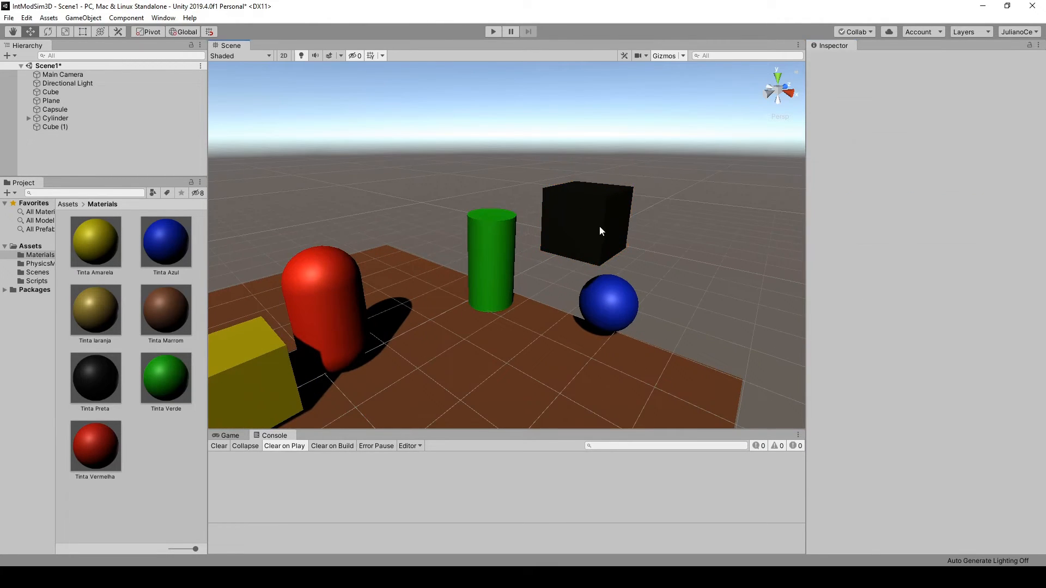
middle_drag(581, 227, 556, 278)
middle_drag(667, 288, 648, 269)
middle_drag(602, 298, 657, 269)
click(607, 229)
click(447, 240)
click(108, 371)
click(703, 267)
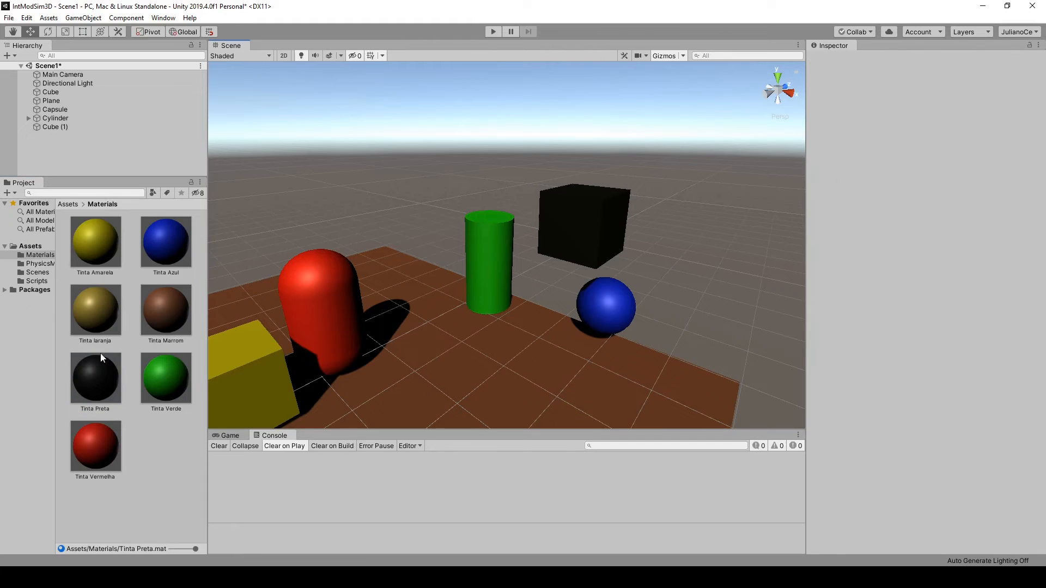
Step: Set the Tinta Preta material's albedo colour to white (FFFFFF)
click(94, 380)
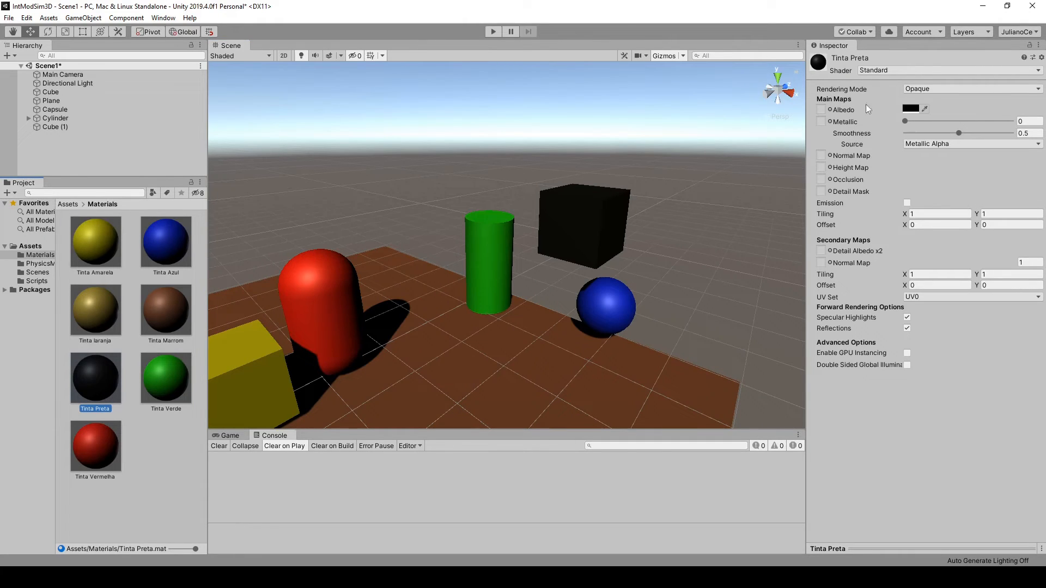
click(911, 109)
drag(649, 250, 648, 190)
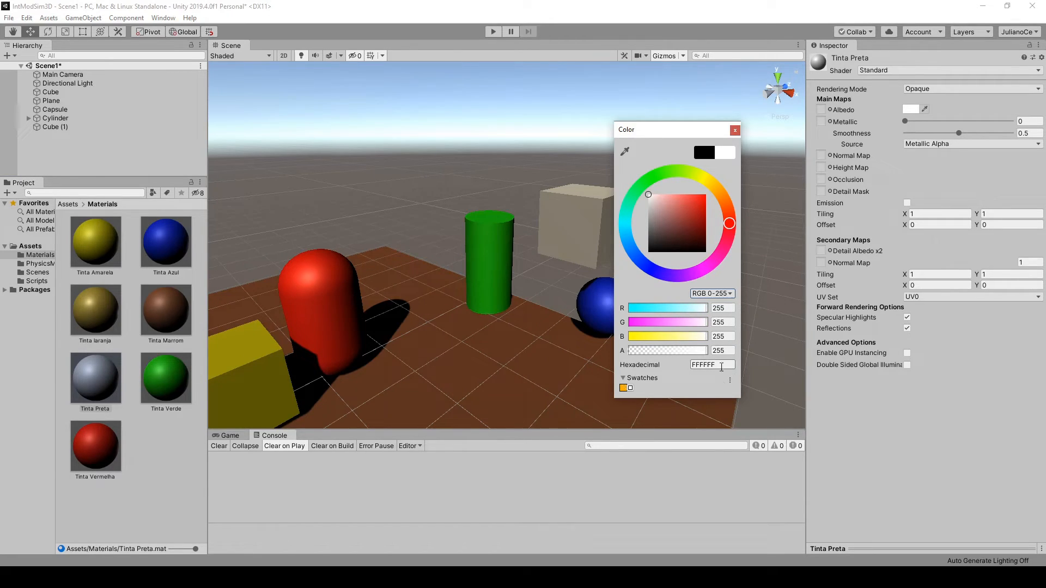
click(735, 132)
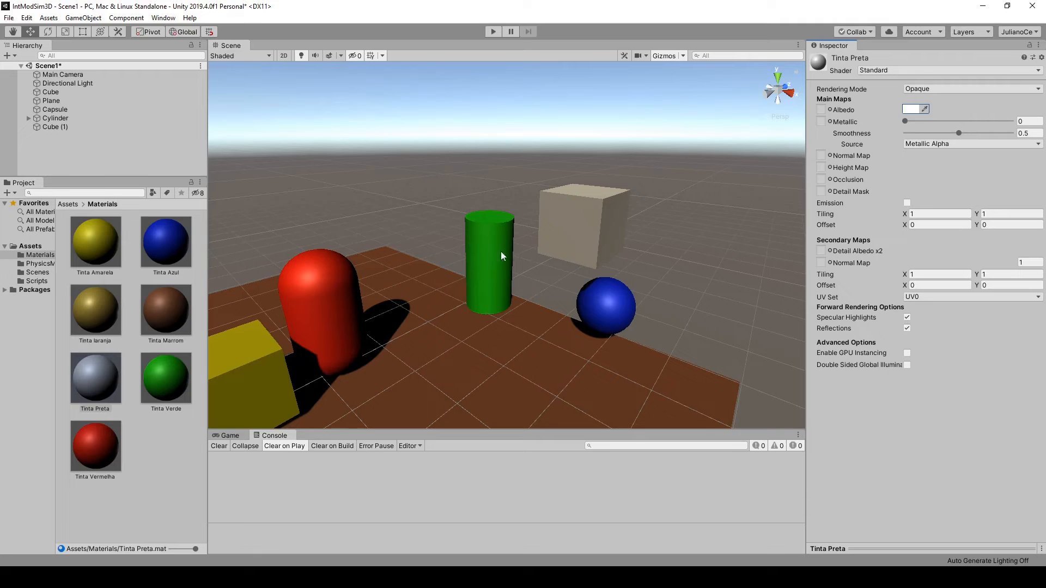
scroll(514, 239, down, 5)
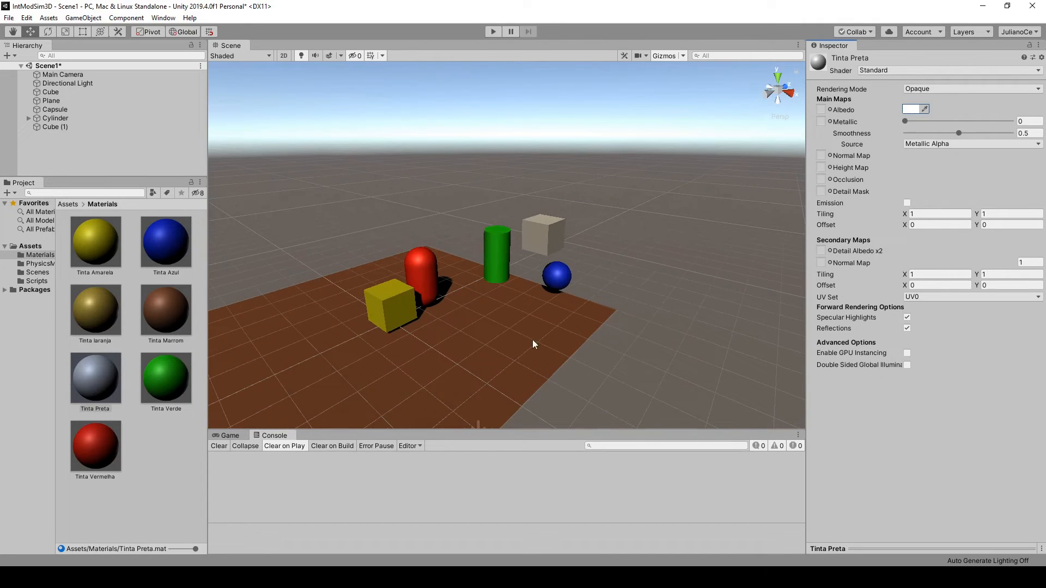
scroll(572, 236, up, 3)
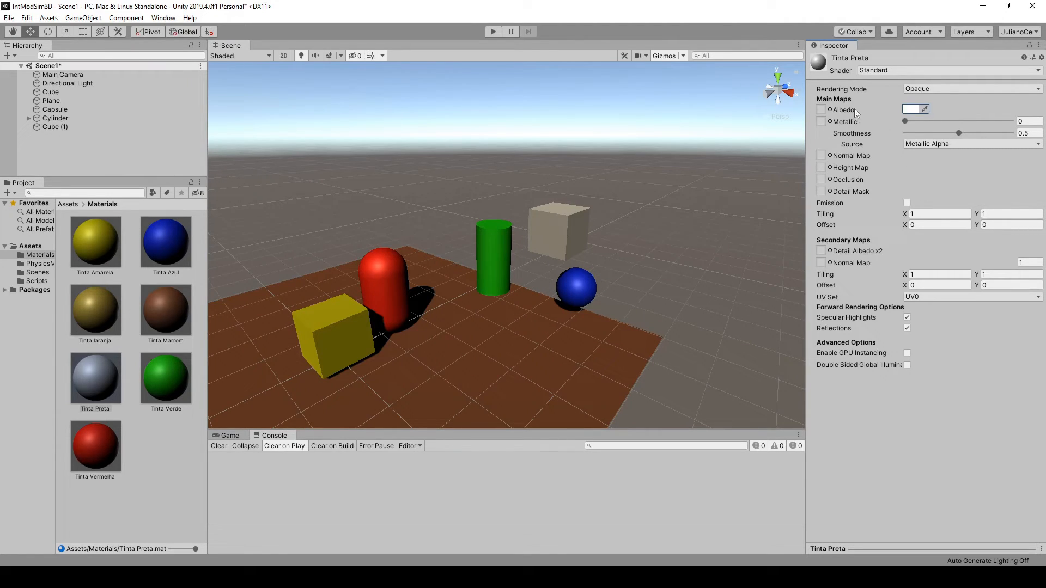
Step: Enable Double Sided Global Illumination on the Tinta Preta material
click(898, 67)
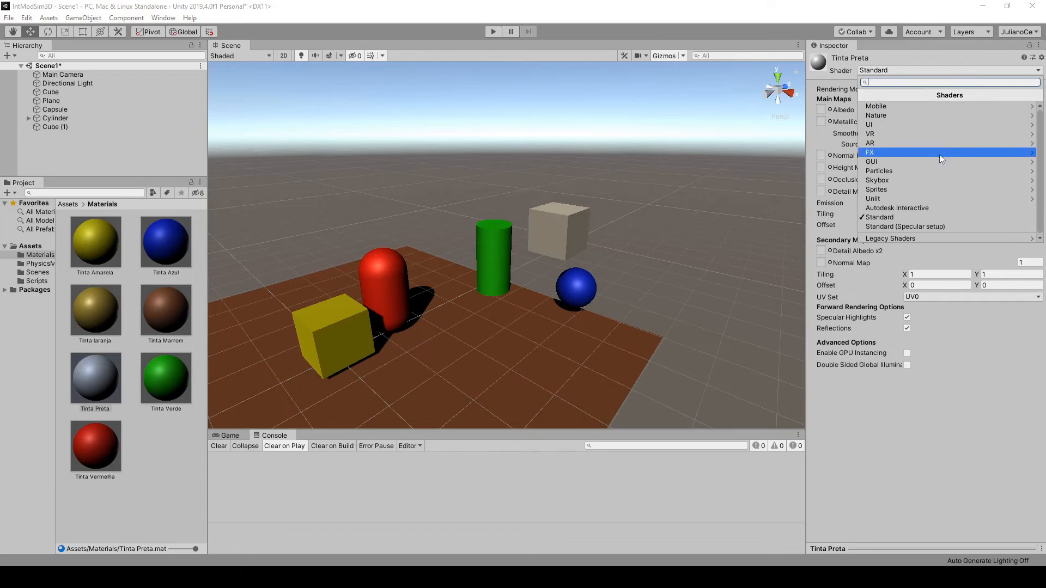
click(908, 364)
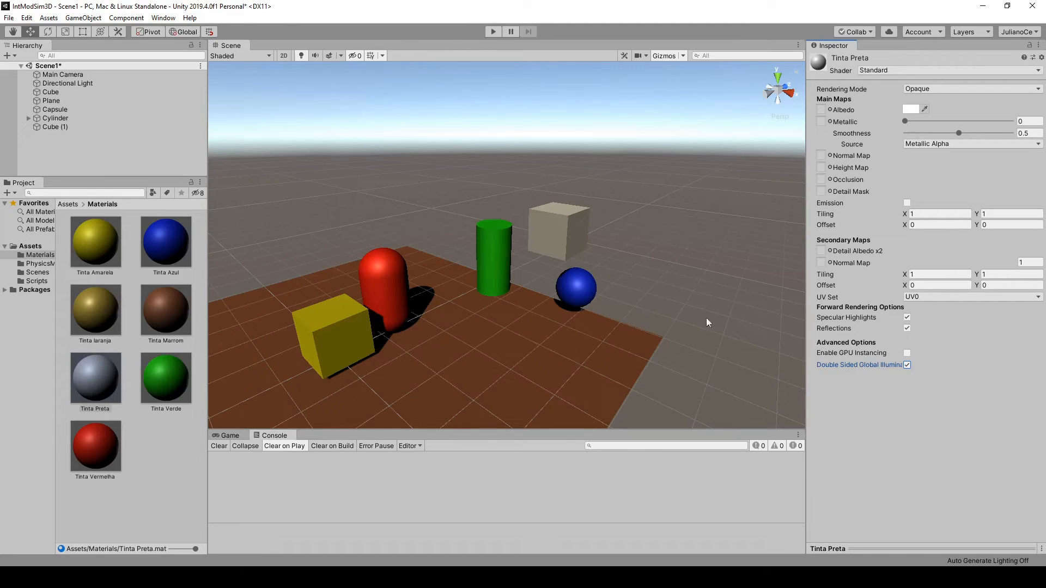
click(545, 240)
click(658, 267)
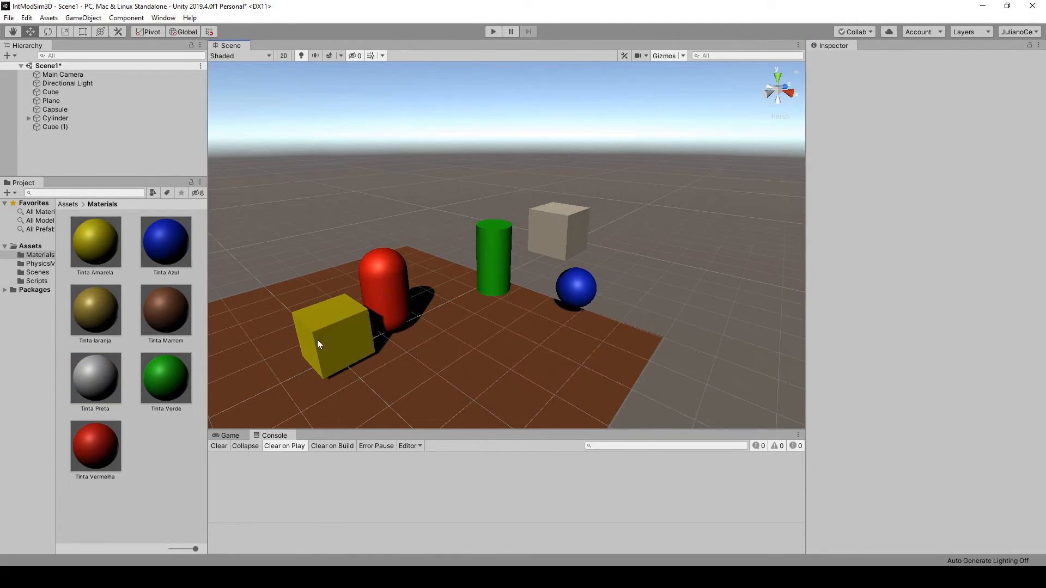
Step: Check the Tinta Preta material's albedo colour in the colour picker without changing it
click(107, 386)
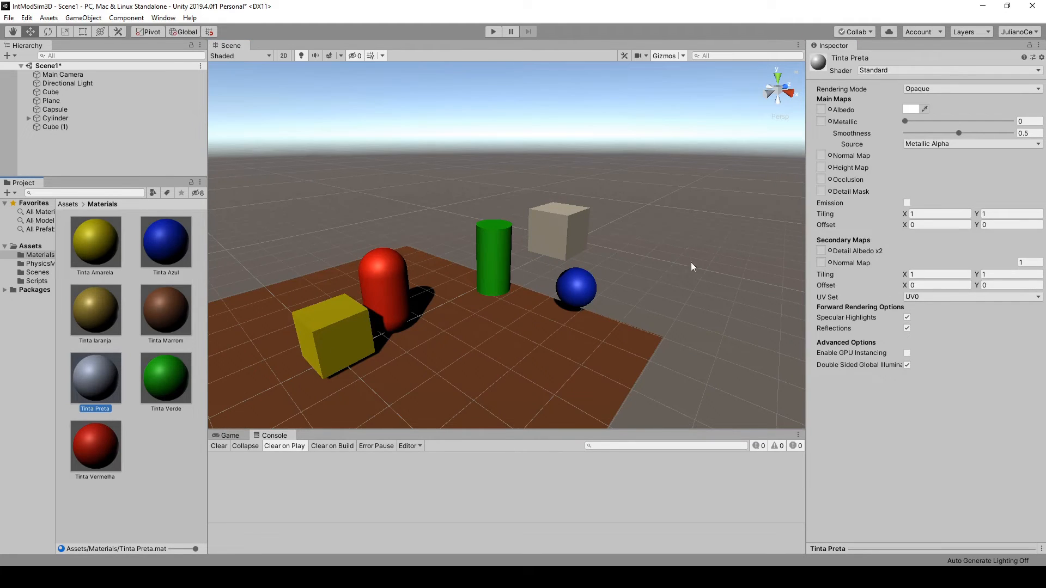
click(911, 107)
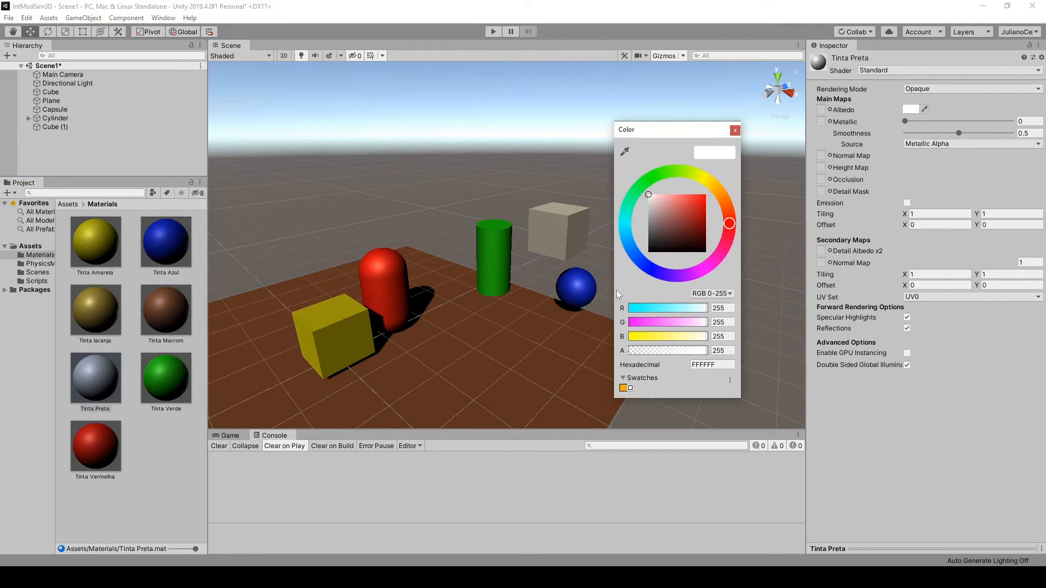
click(735, 130)
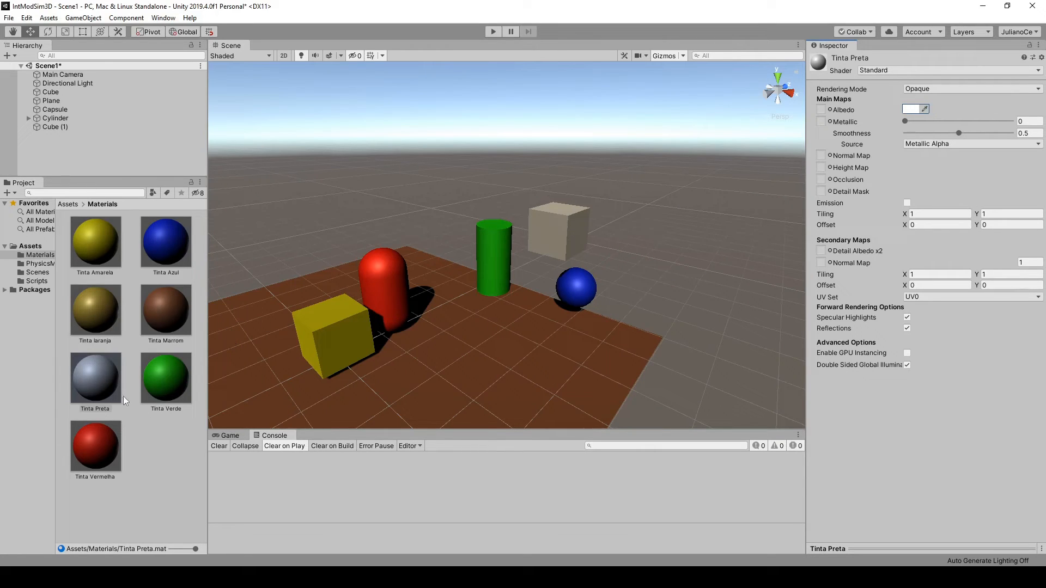
Step: Apply the Tinta Verde material to Cube (1) in the scene
drag(173, 375, 552, 229)
click(601, 207)
scroll(489, 299, up, 5)
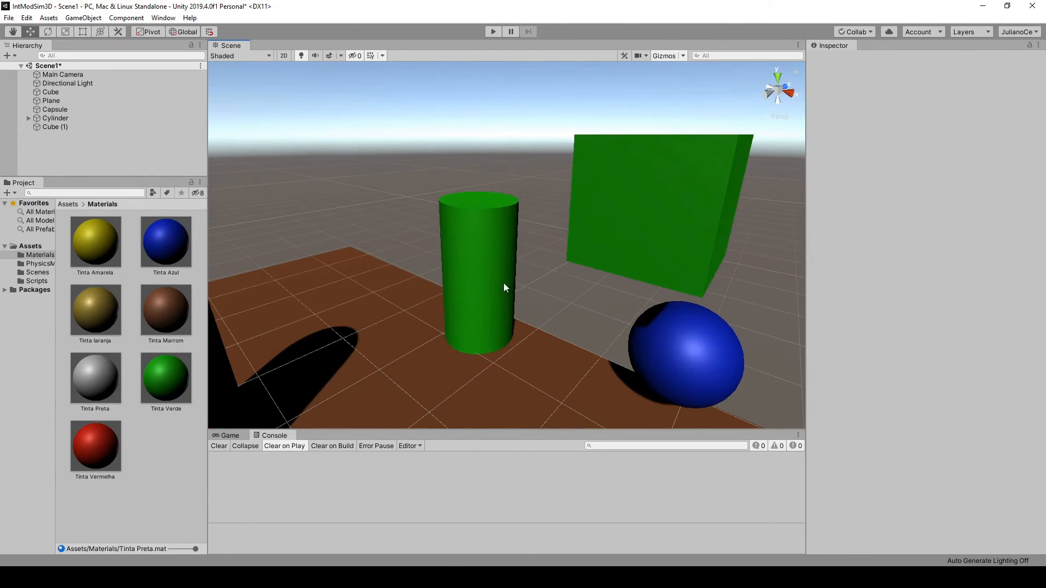
scroll(505, 286, down, 5)
Step: Try a dark green albedo (2A6624) on the Tinta Verde material and restore it to 16FF00
click(175, 385)
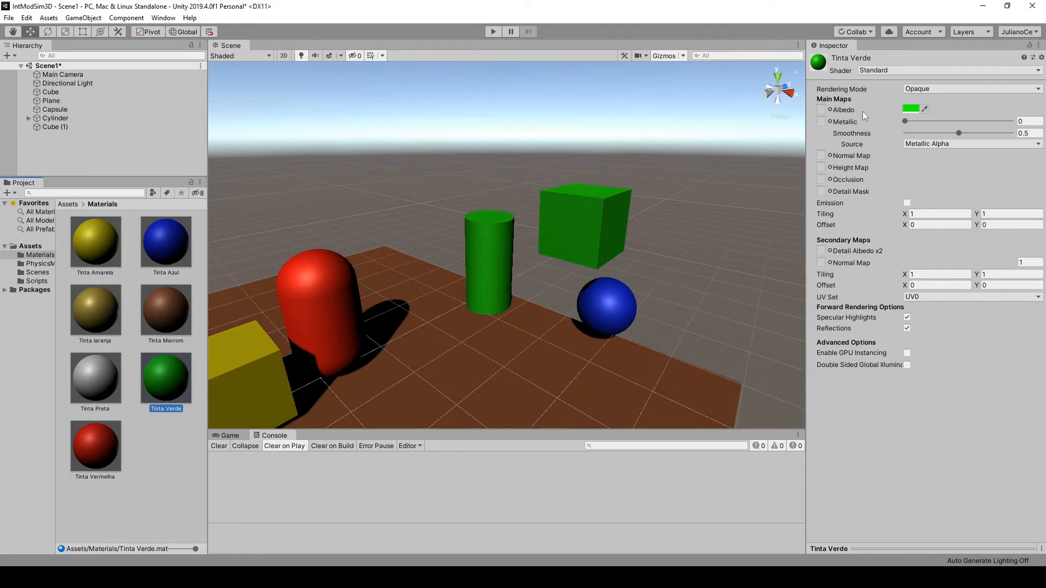
click(909, 109)
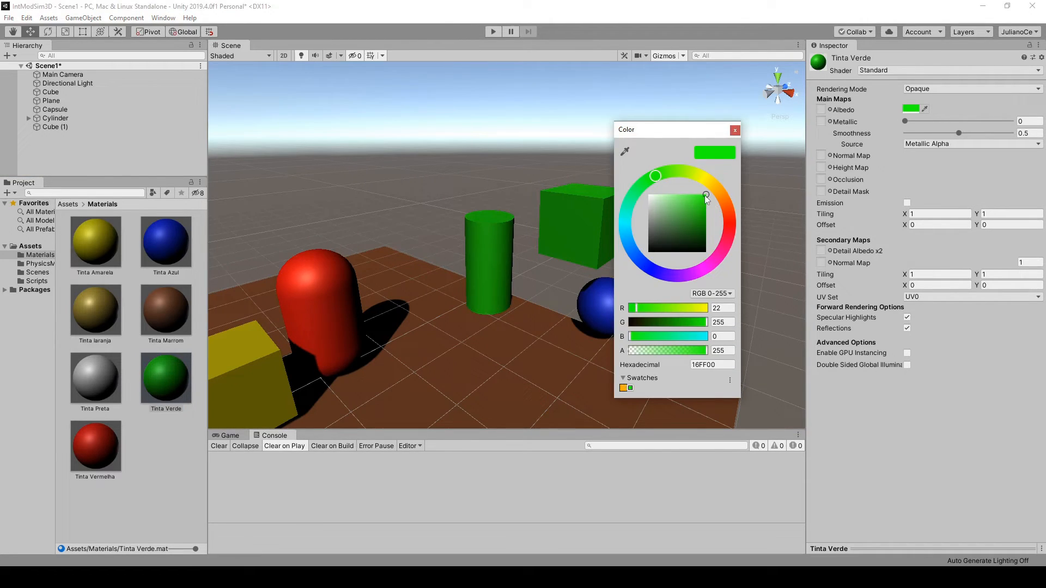
drag(706, 195, 686, 229)
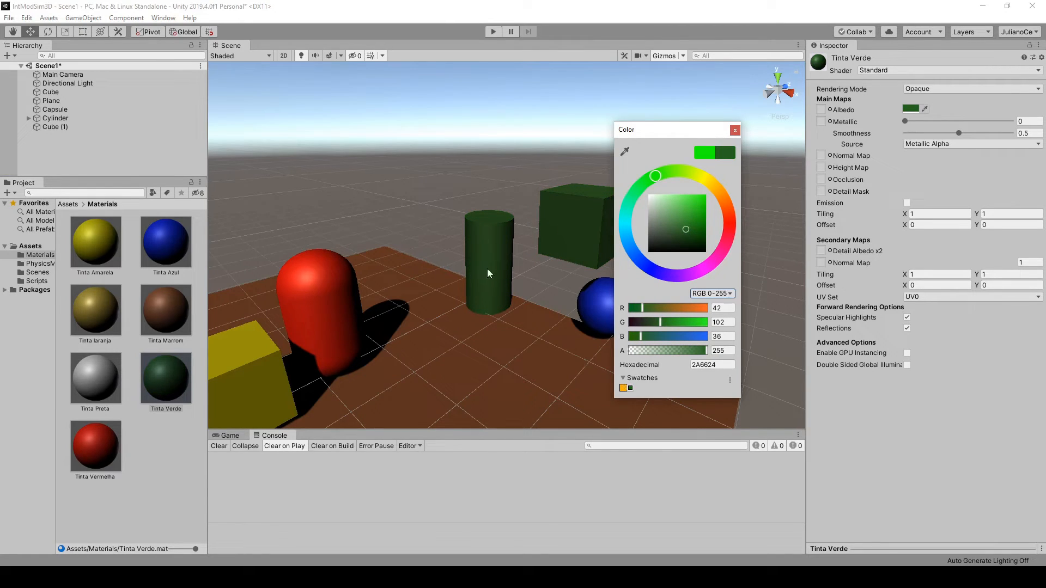
drag(688, 229, 712, 187)
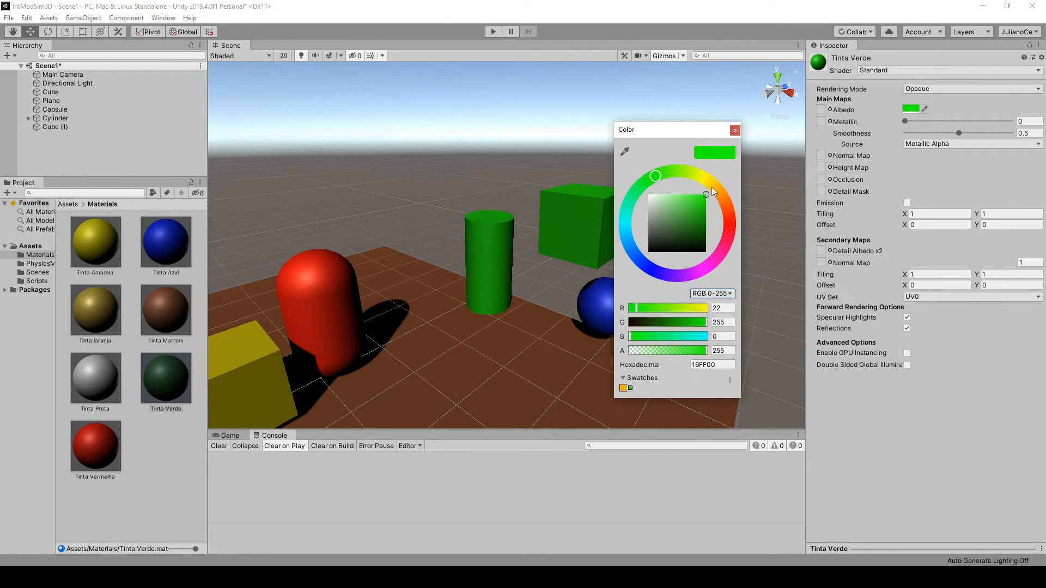
click(735, 130)
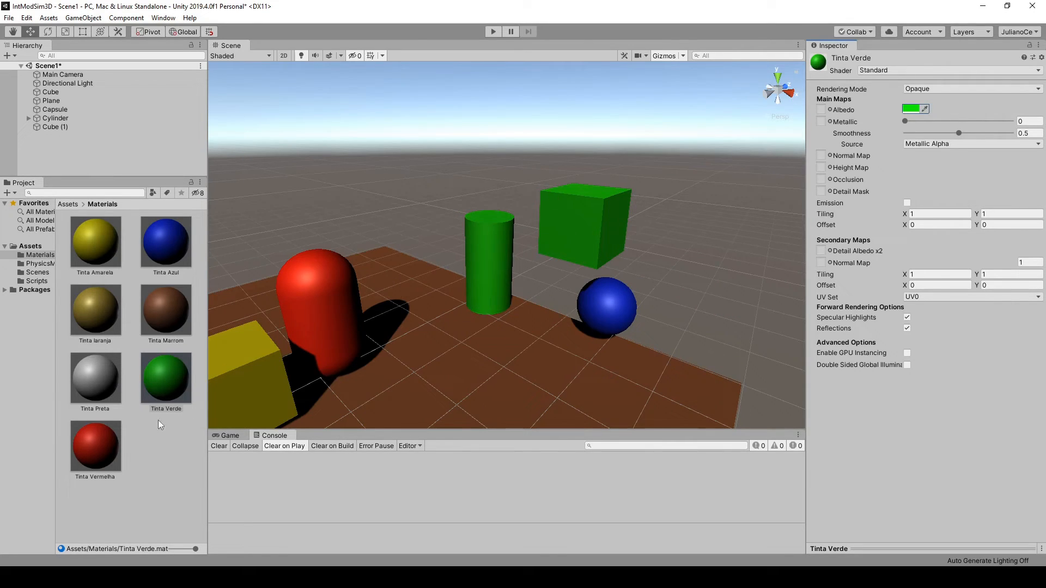
Step: Duplicate the Tinta Verde material in the Materials folder and apply the copy to Cube (1)
right_click(167, 386)
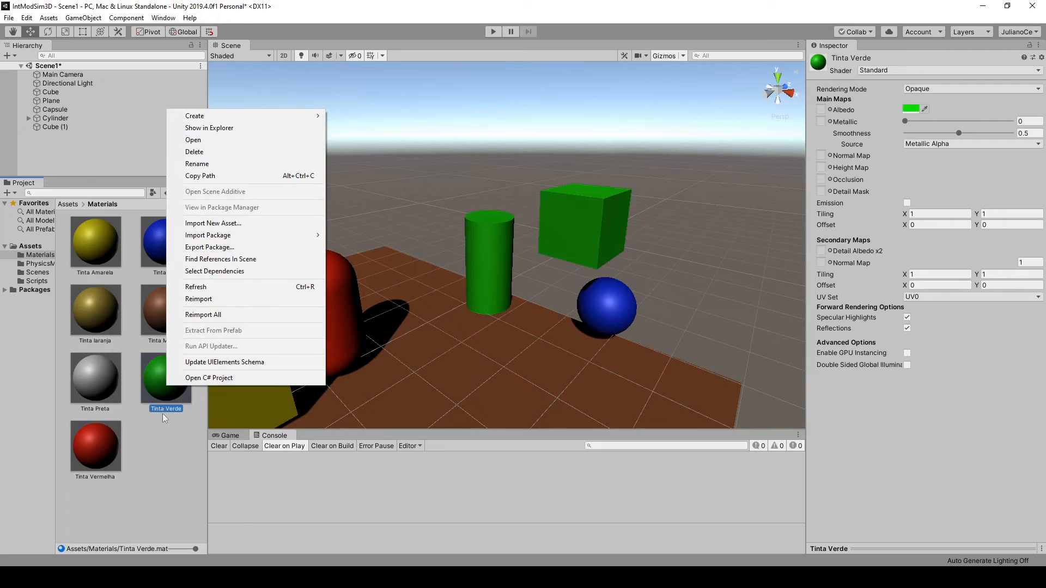
click(170, 478)
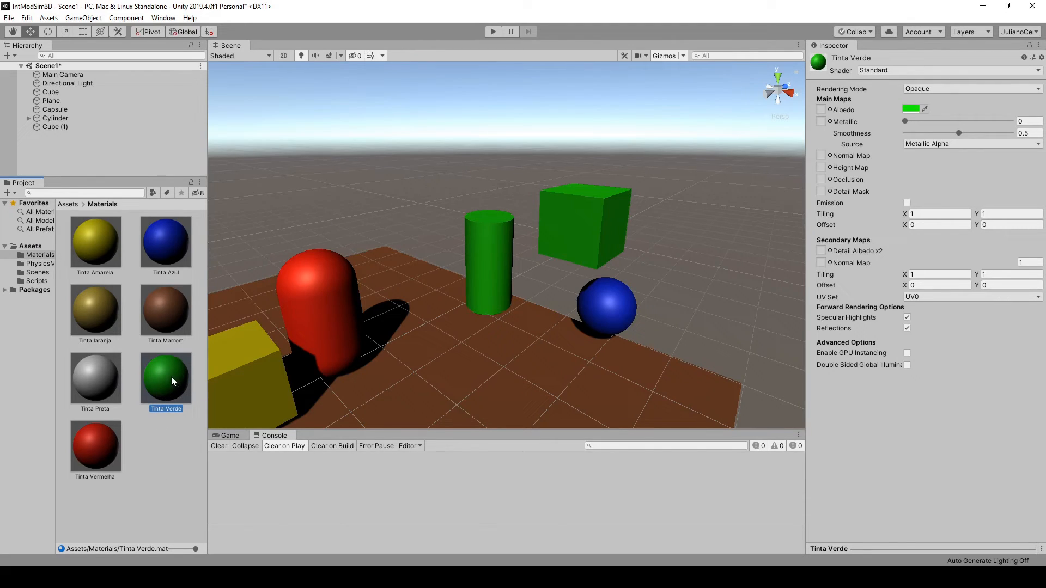
ctrl+drag(169, 376, 171, 446)
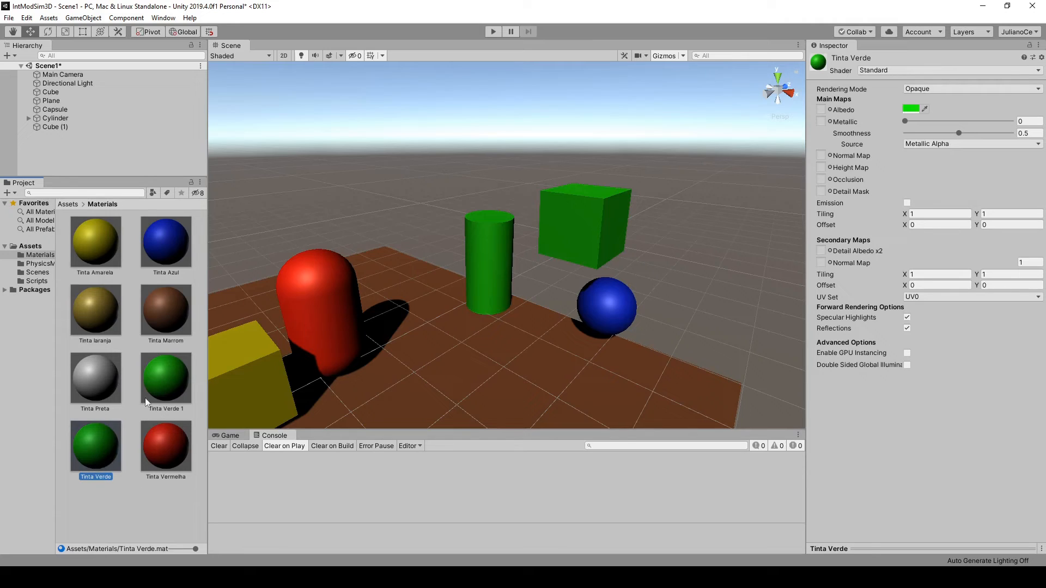
click(166, 371)
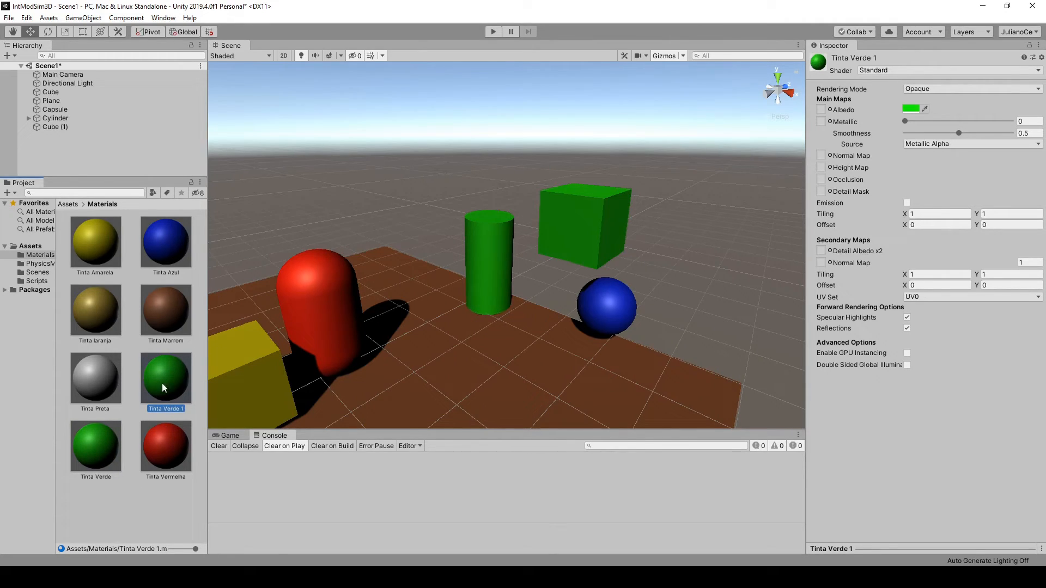
drag(162, 384, 574, 231)
Step: Set the duplicated green material's albedo to a darker green (0EA200)
click(918, 112)
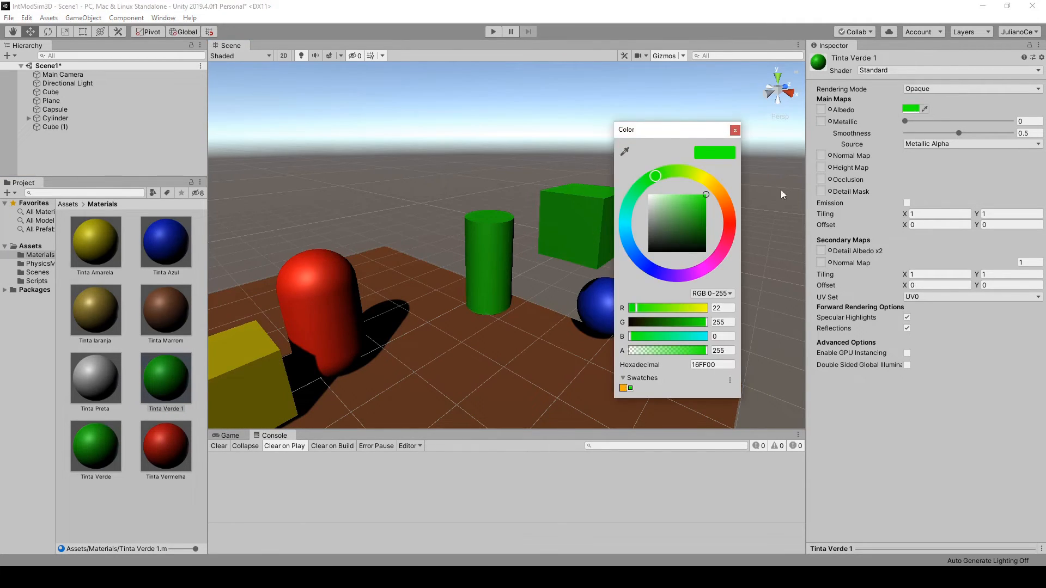
mouse_move(694, 212)
mouse_down()
mouse_move(681, 244)
mouse_move(707, 216)
mouse_up()
drag(683, 135, 708, 109)
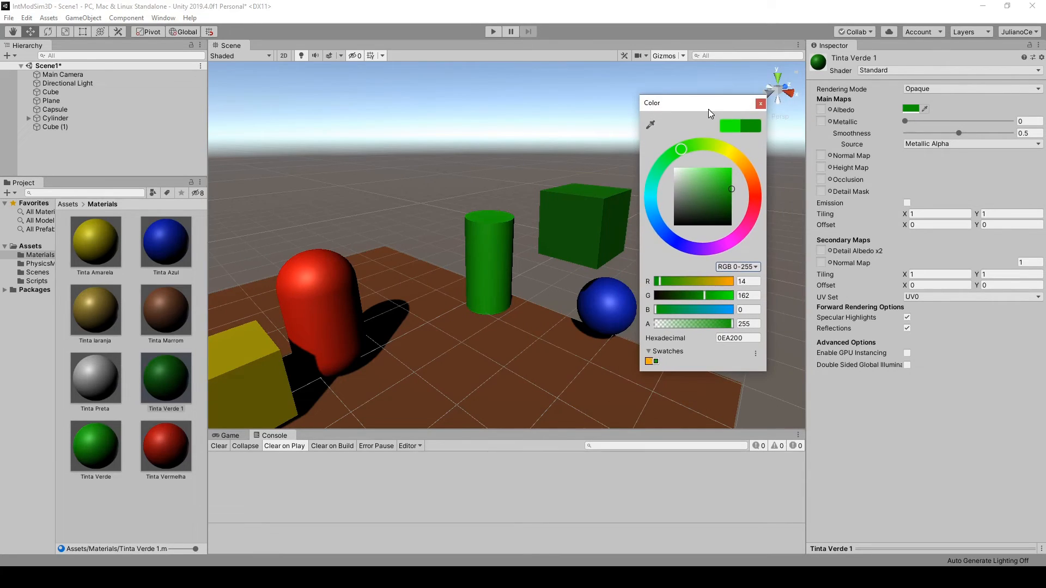
click(760, 104)
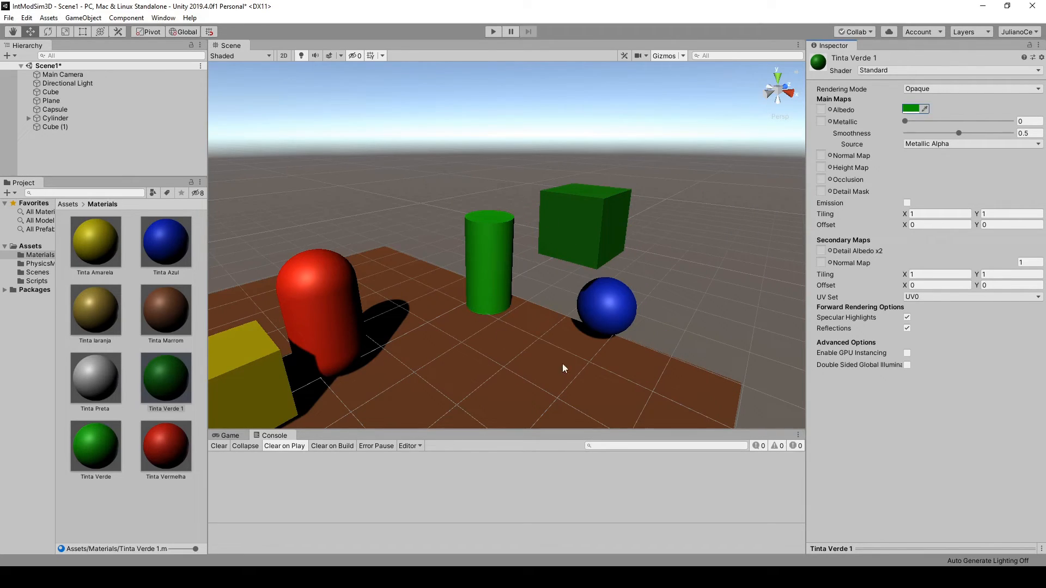
Step: Raise the Directional Light above the plane to about Y 4.158 and deselect it
scroll(557, 224, down, 5)
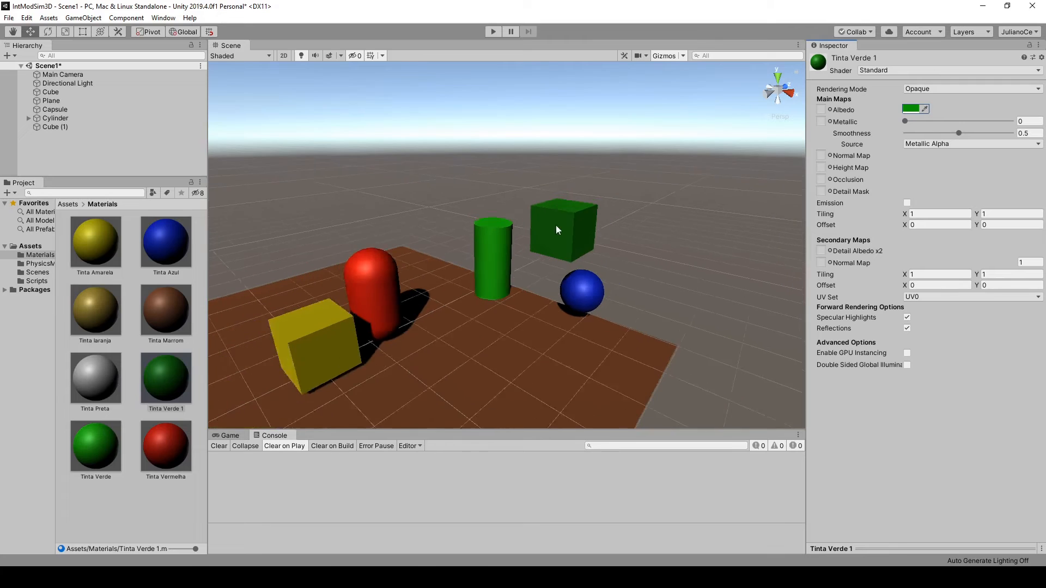
middle_drag(472, 372, 544, 311)
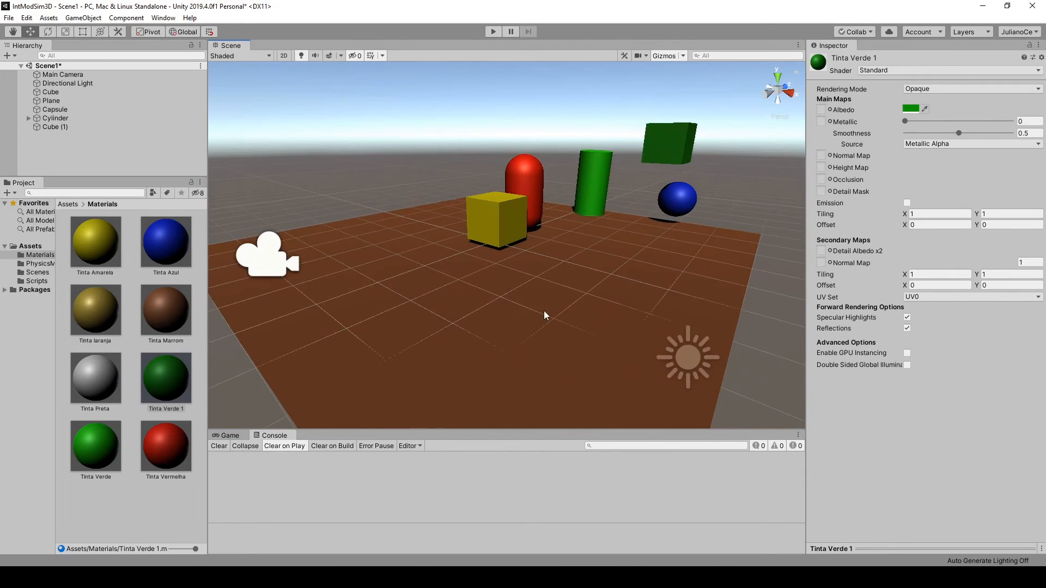
scroll(544, 311, down, 3)
scroll(544, 311, up, 3)
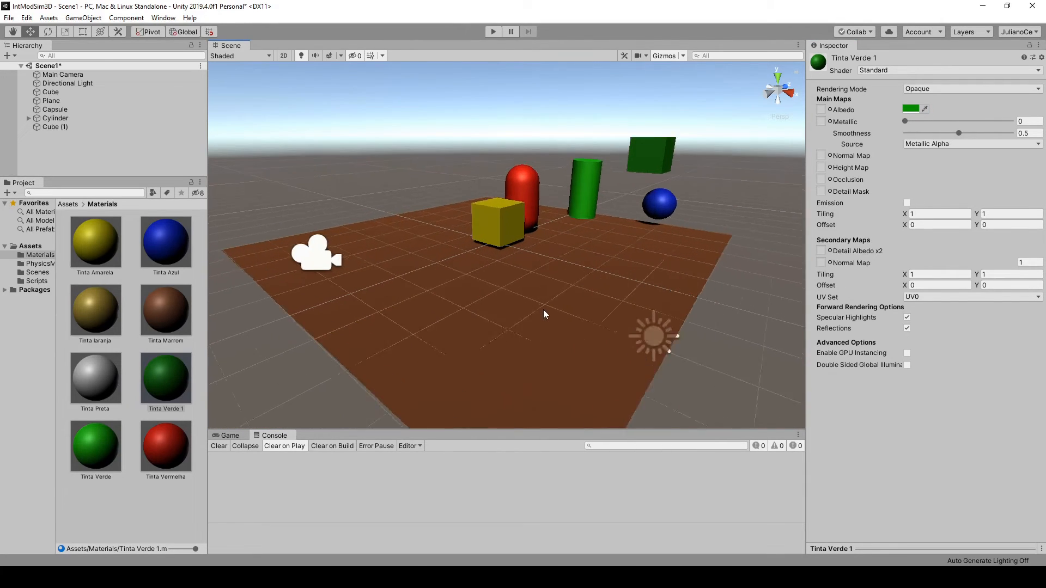
scroll(516, 303, down, 4)
middle_drag(516, 304, 522, 324)
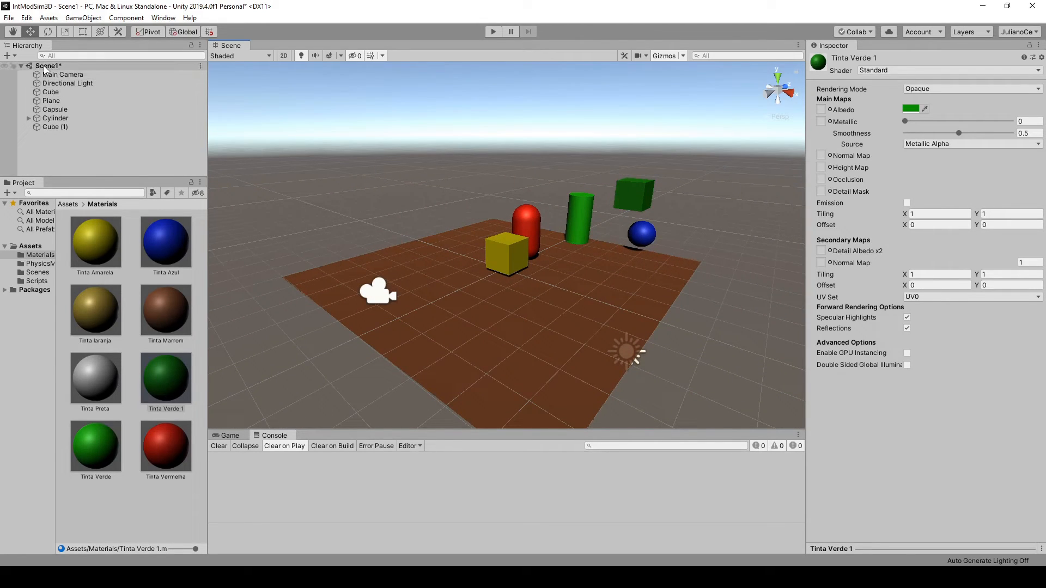
click(65, 83)
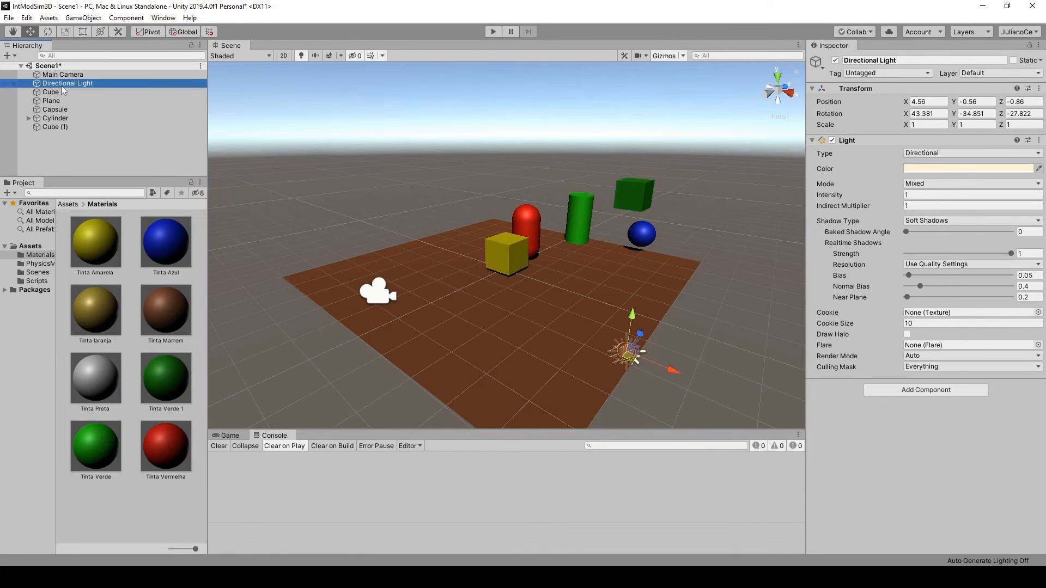
double_click(61, 83)
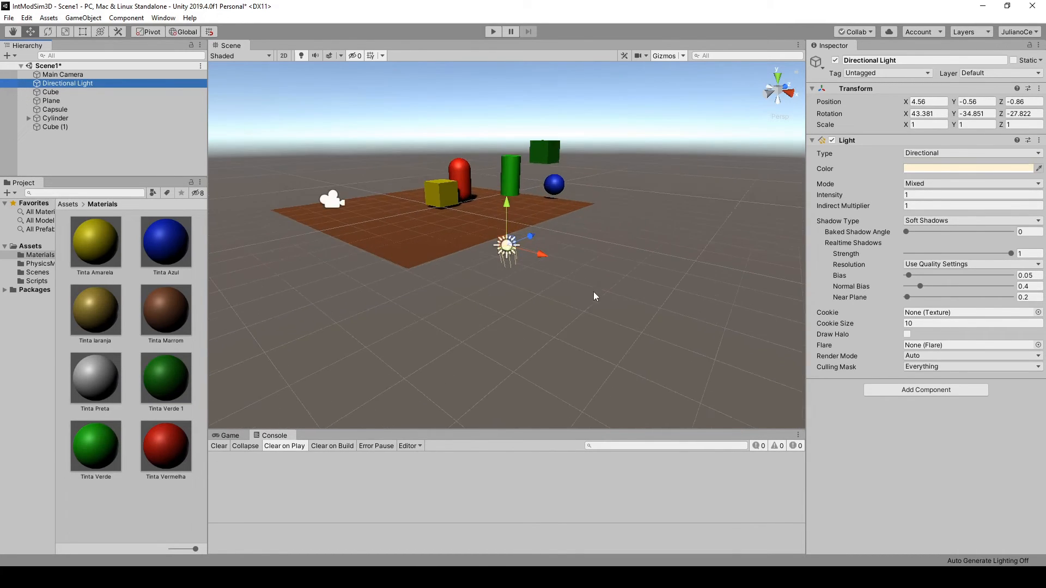
middle_drag(595, 246, 550, 304)
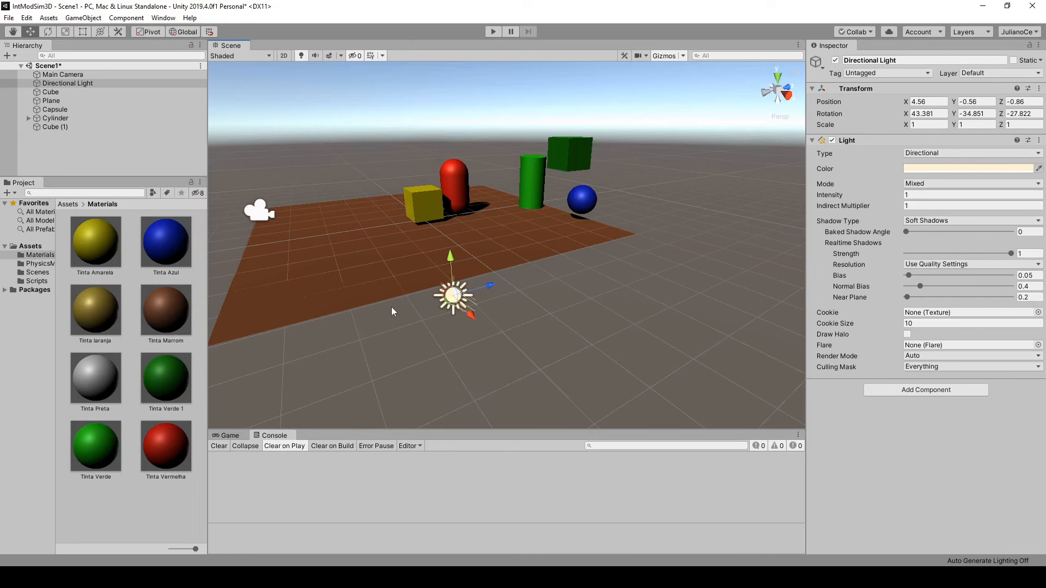
drag(453, 260, 461, 85)
key(f)
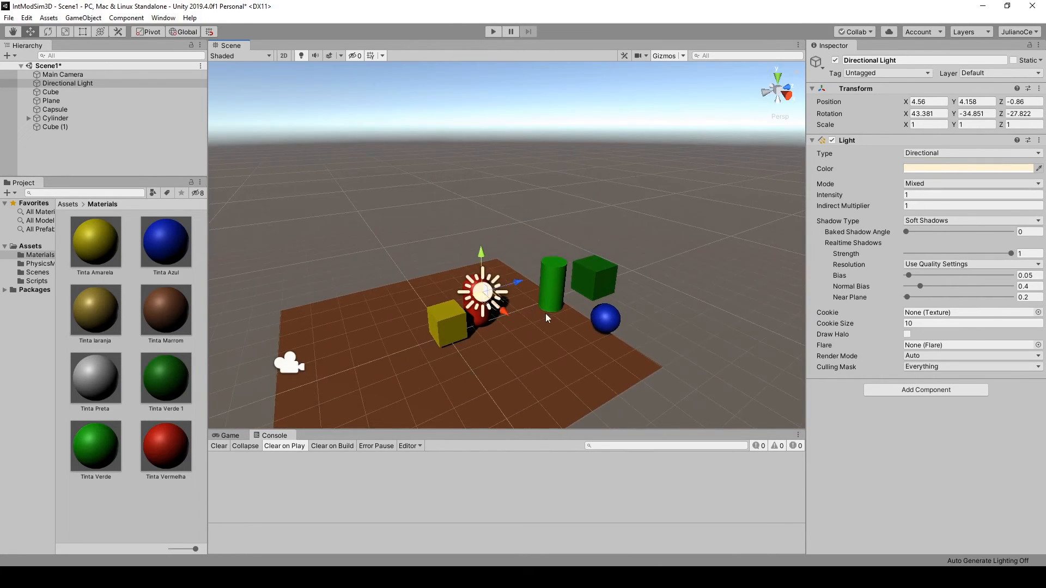
right_drag(611, 327, 584, 334)
middle_drag(584, 334, 491, 291)
click(312, 162)
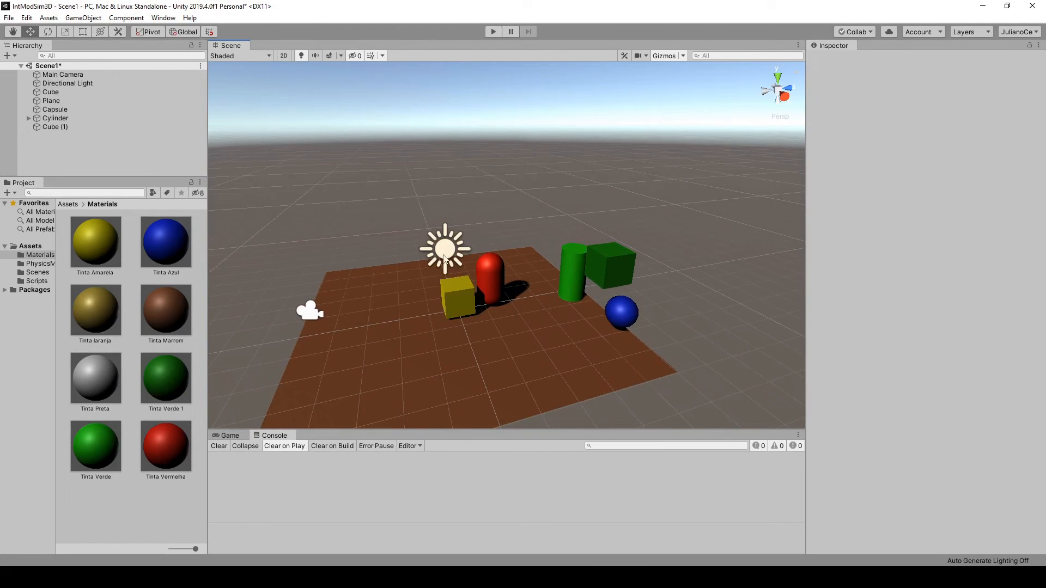
Step: From a straight top-down view, rotate the Directional Light to about -88.089° around Y
click(446, 255)
middle_drag(685, 331, 594, 341)
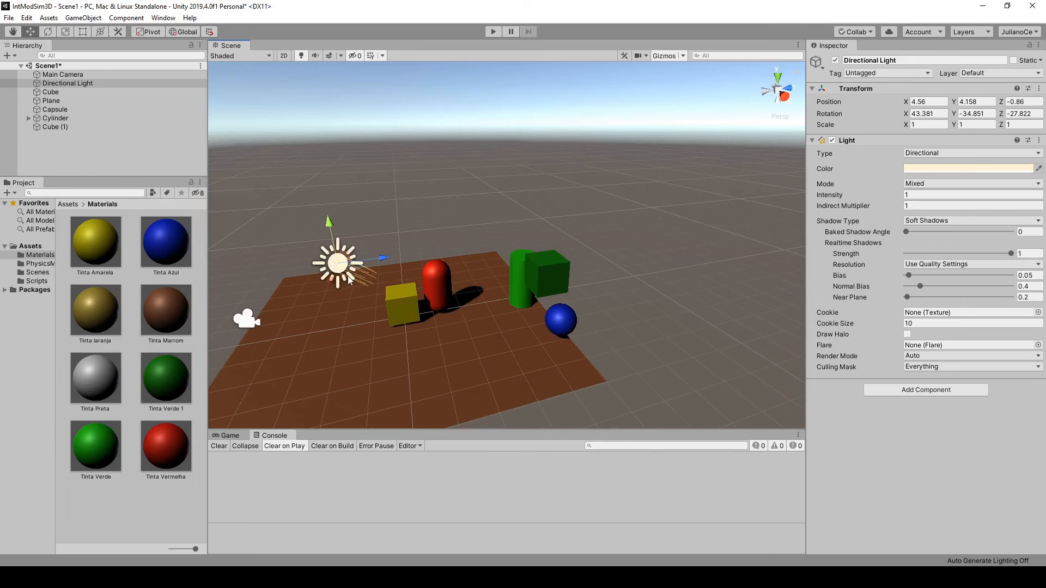
middle_drag(422, 180, 534, 176)
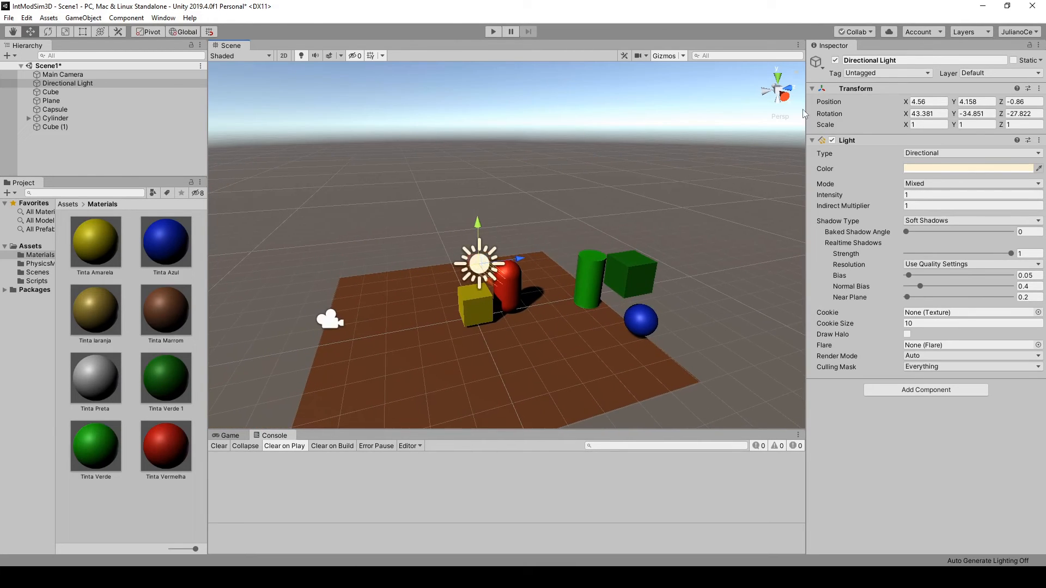
click(777, 77)
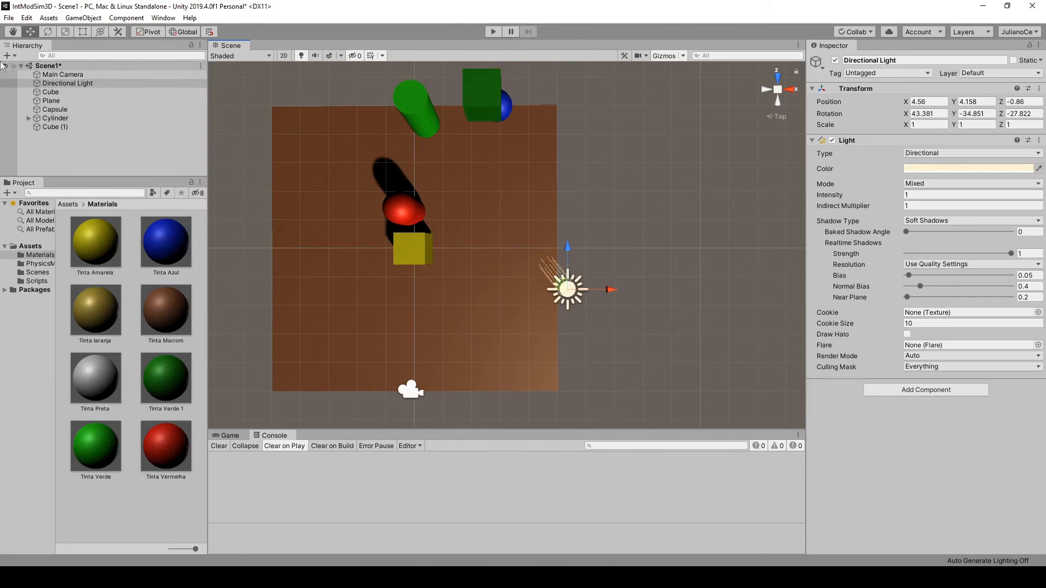
key(e)
drag(611, 284, 508, 256)
drag(584, 257, 590, 271)
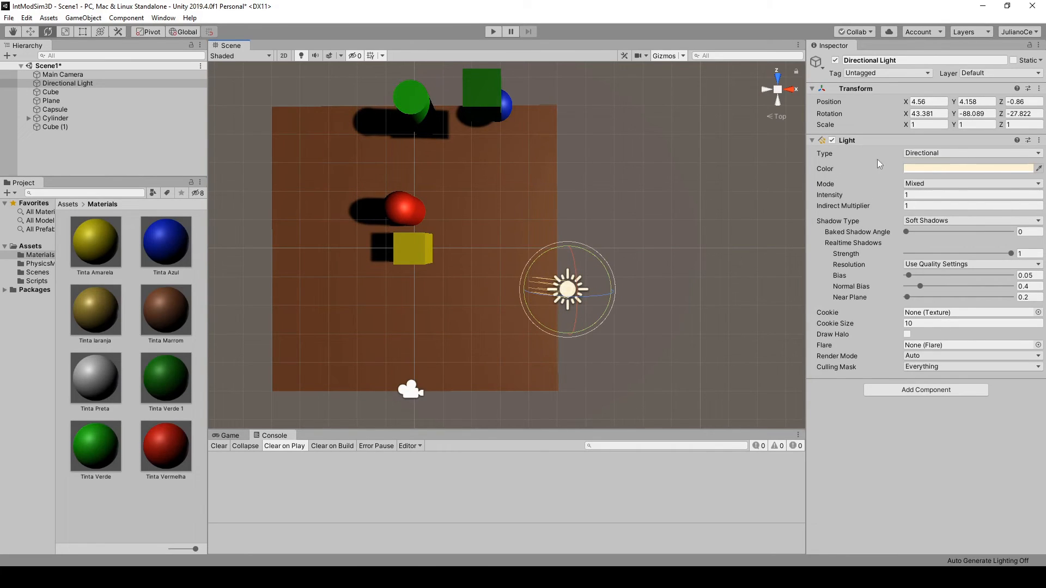
Step: Raise the Directional Light's intensity to 1.17 and rotate it to about -71.33° around Y
click(907, 194)
drag(898, 197, 908, 199)
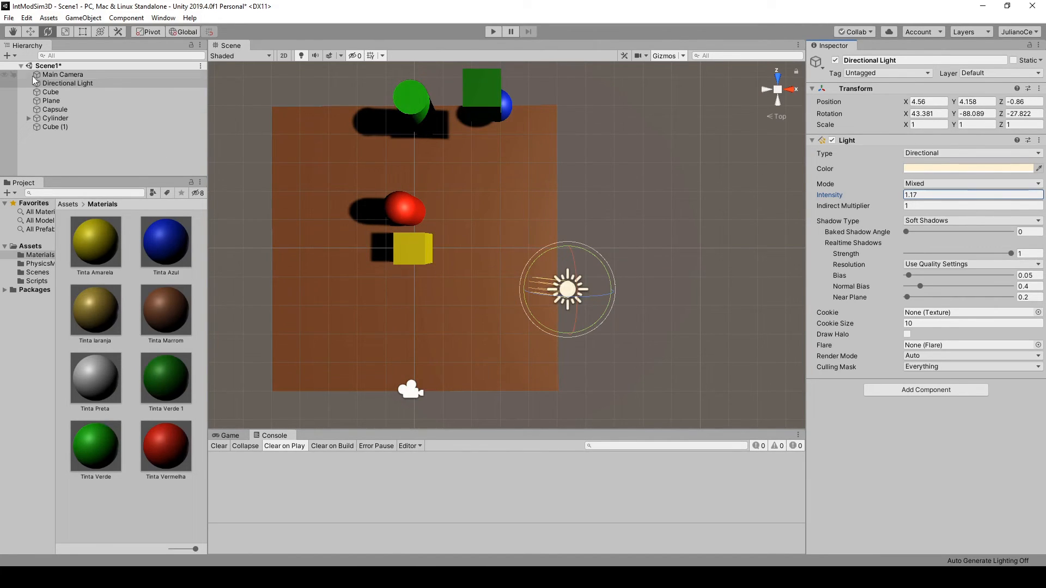
drag(608, 273, 595, 257)
Step: Duplicate the Directional Light and place the copy directly below the original in the object hierarchy
click(81, 83)
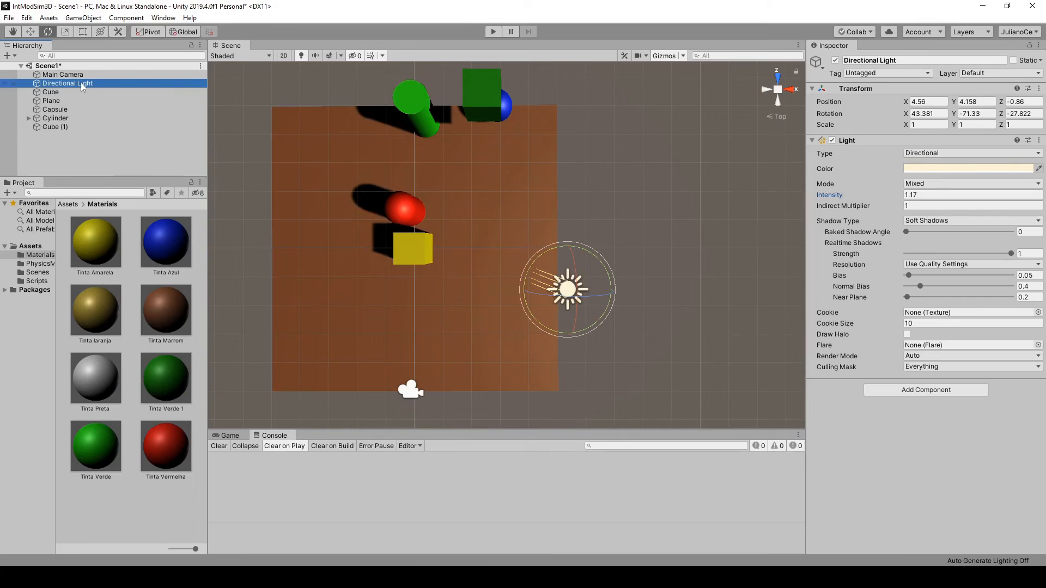
key(ctrl+d)
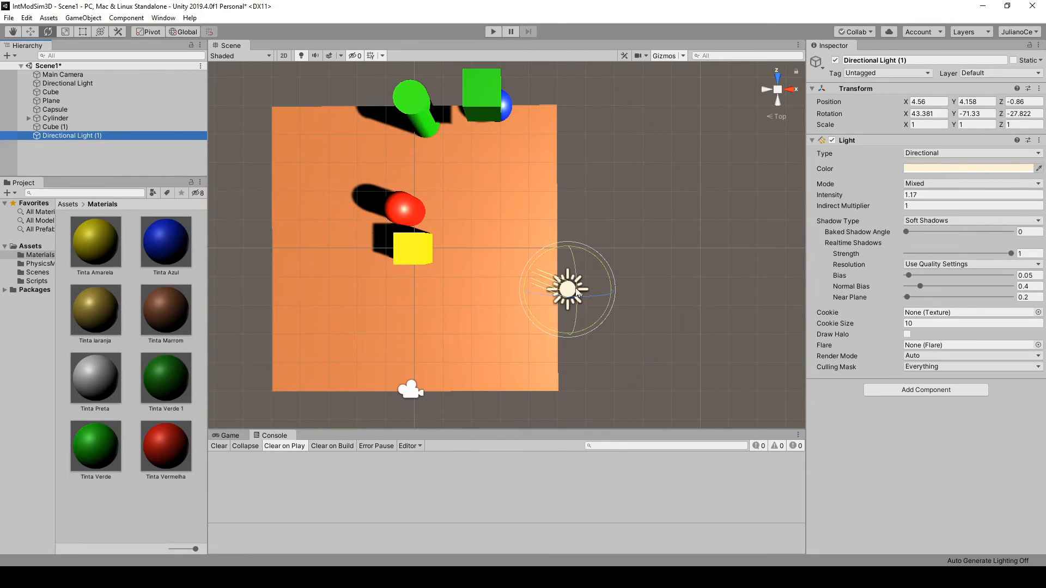
click(30, 32)
drag(66, 136, 79, 95)
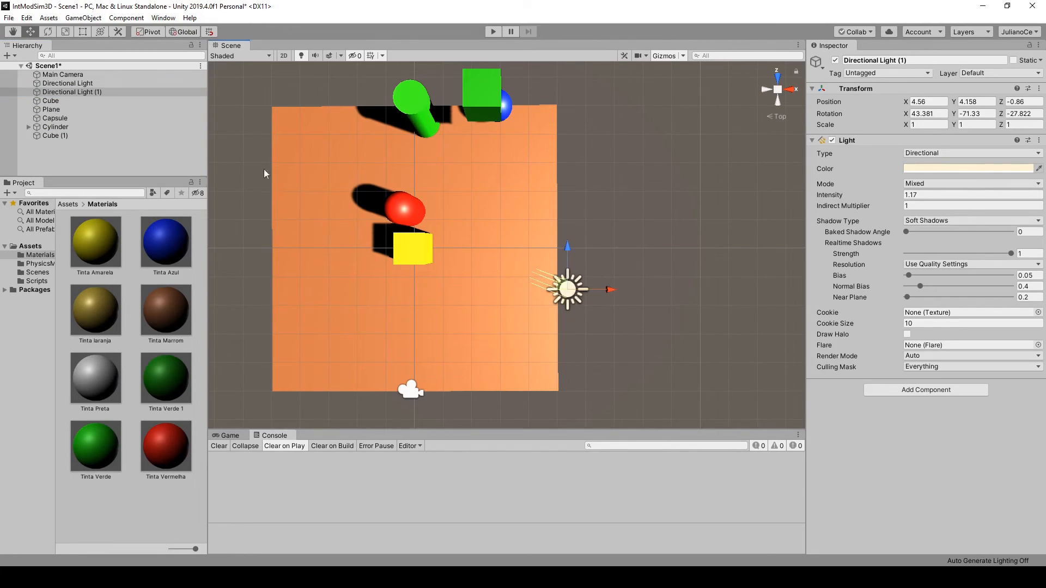
Step: Move Directional Light (1) across the plane to about X -2.18 and rotate it to about 32.841° around Y
drag(609, 289, 302, 328)
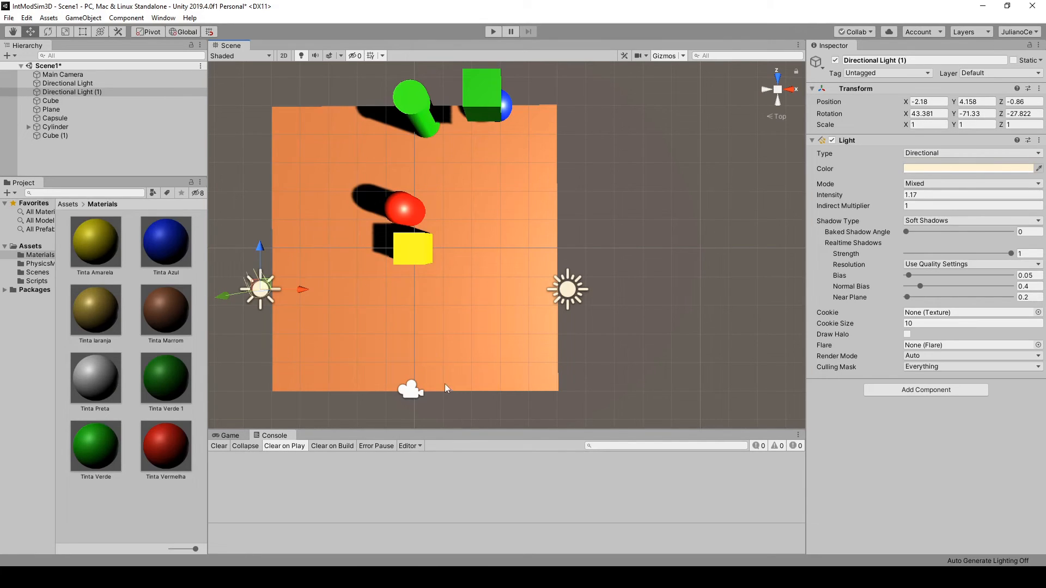
click(960, 154)
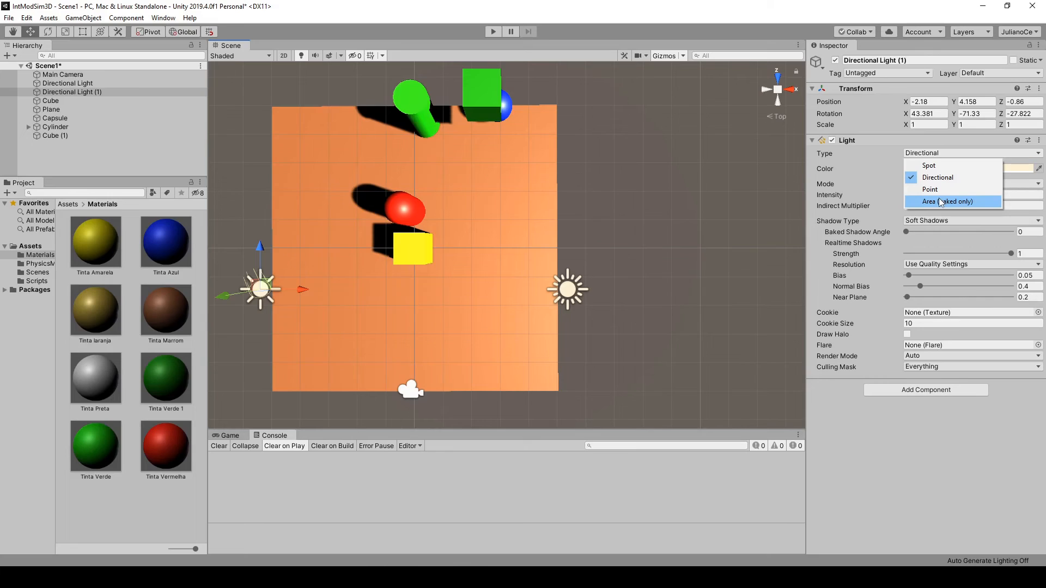
click(691, 240)
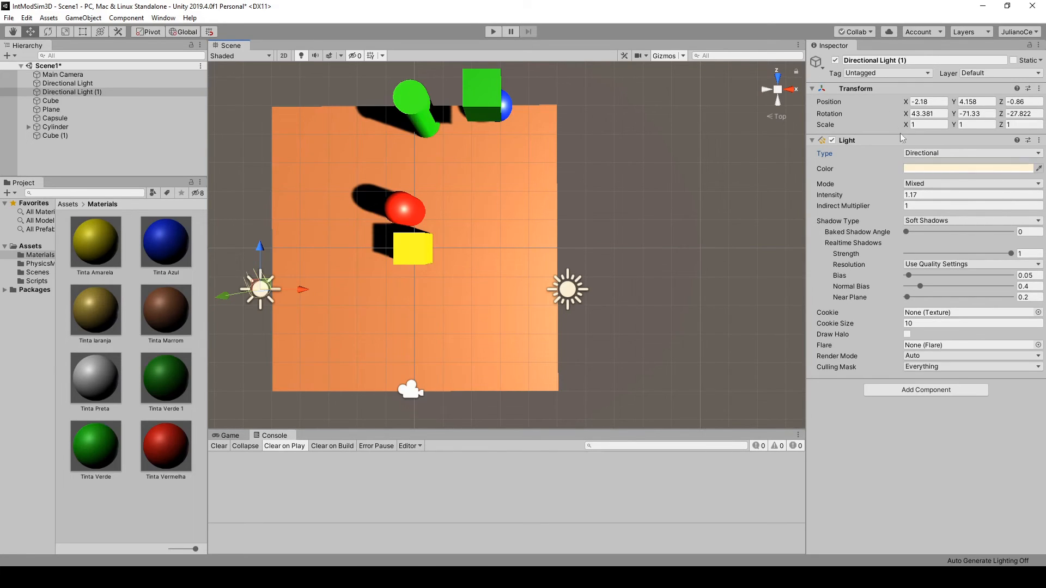
click(48, 32)
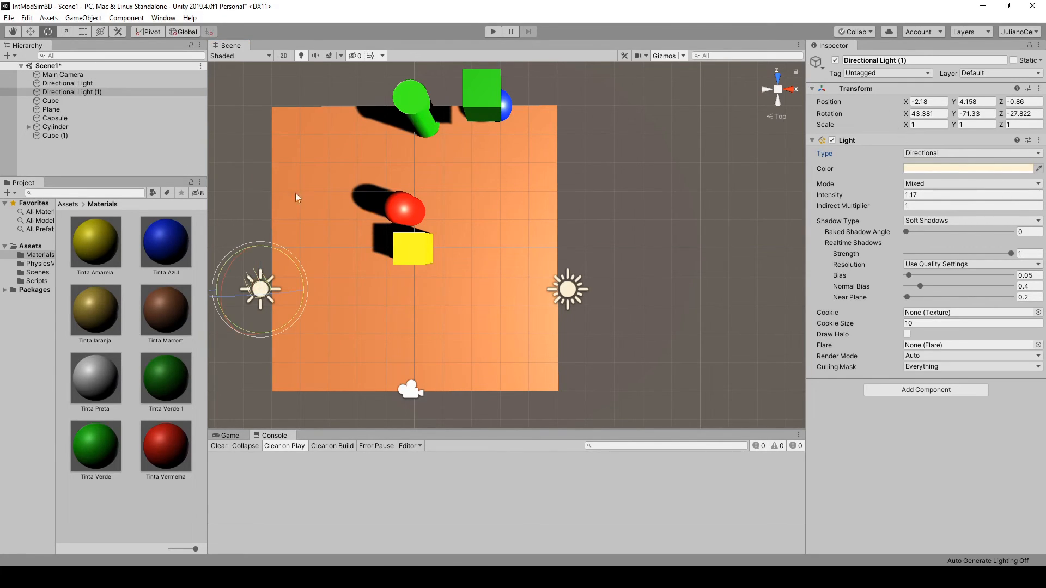
drag(281, 251, 275, 345)
drag(303, 277, 208, 400)
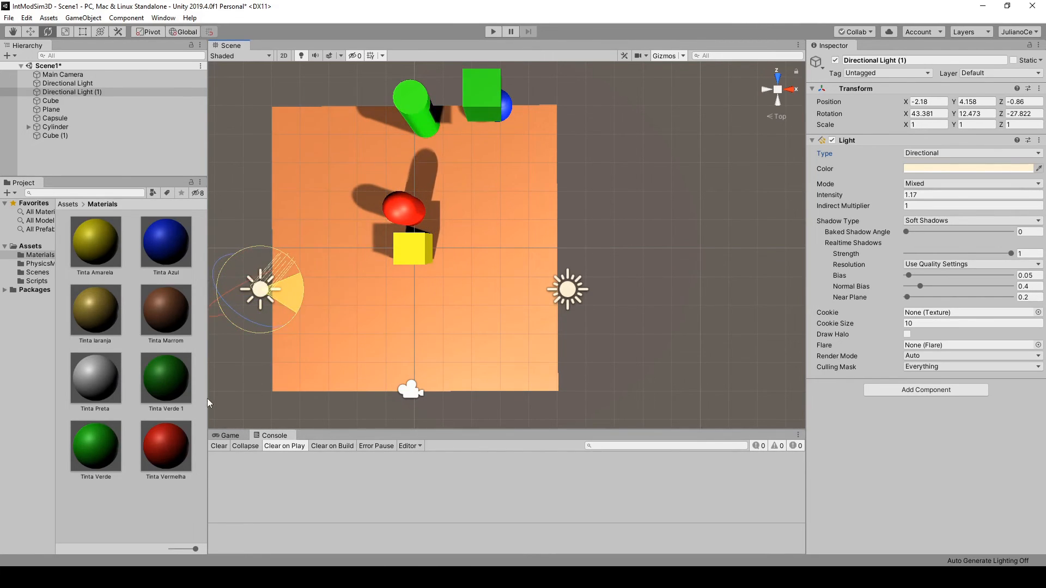
drag(300, 270, 296, 306)
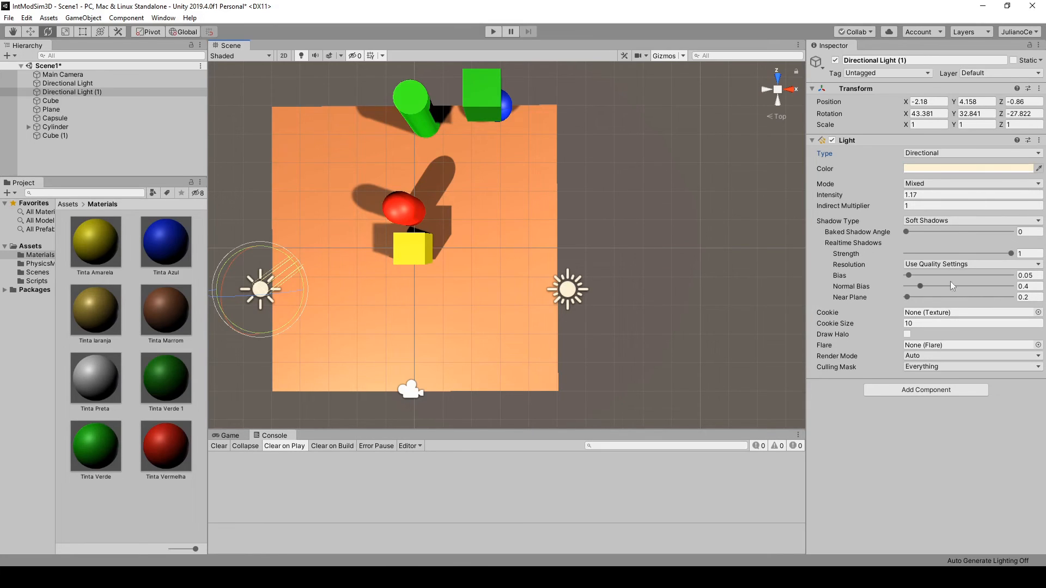
Step: Set Directional Light (1) to No Shadows and lower its intensity to 0.72
click(935, 221)
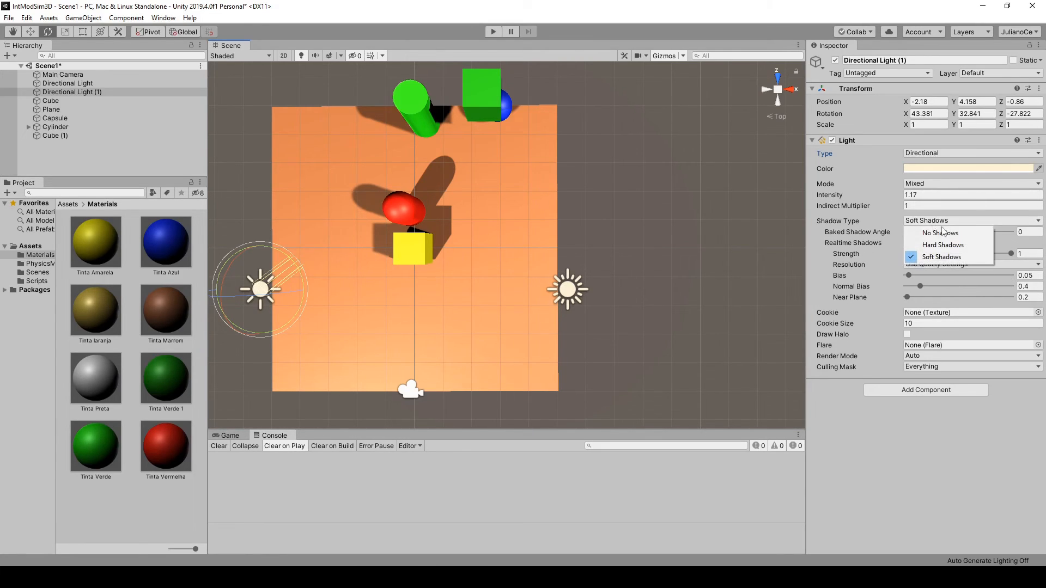
click(946, 234)
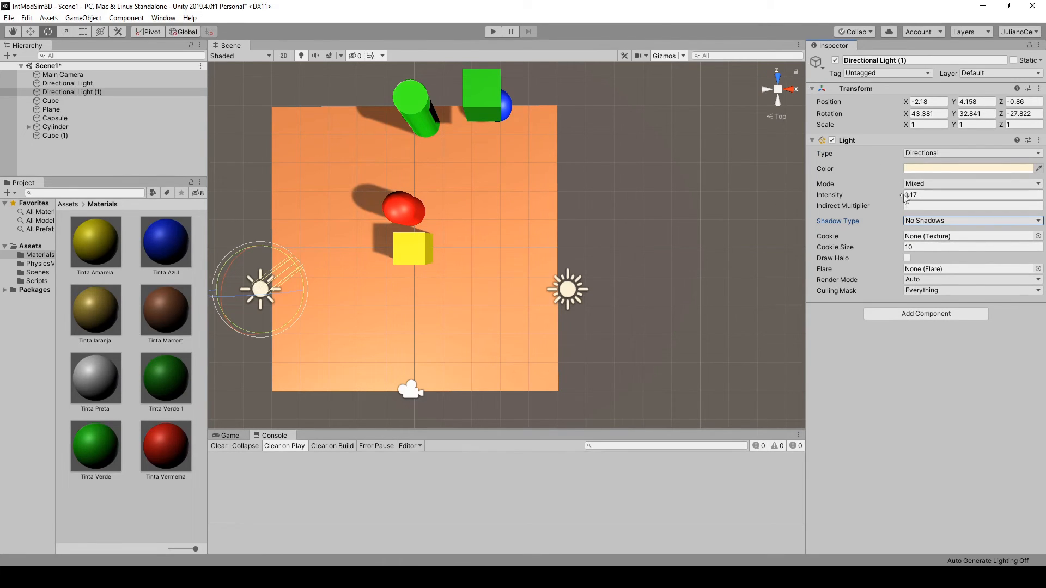
drag(899, 194, 891, 195)
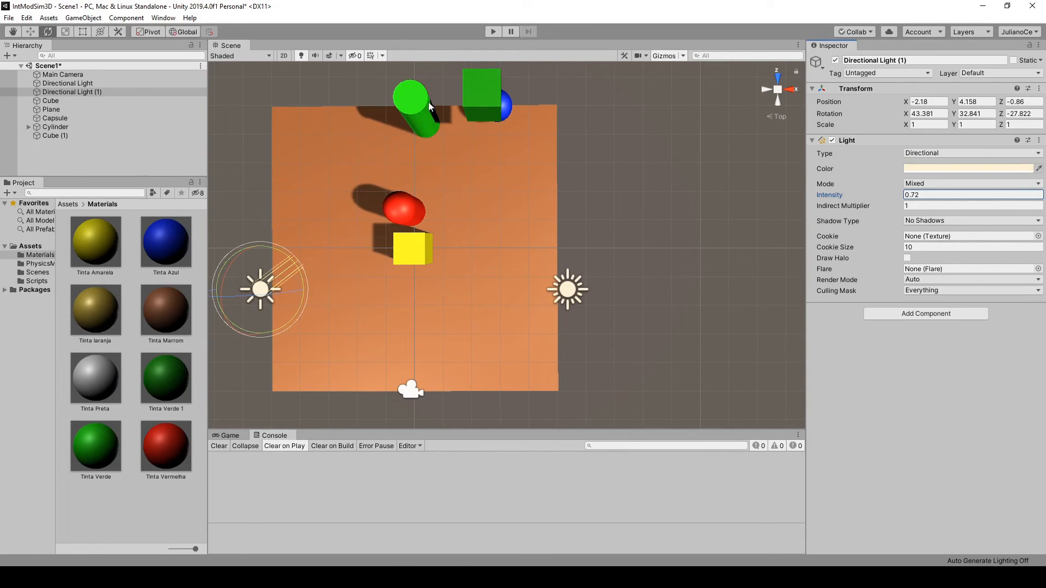
Step: Shift the green Cylinder slightly in the negative X direction and move Cube (1) out to about X 5.42
click(426, 129)
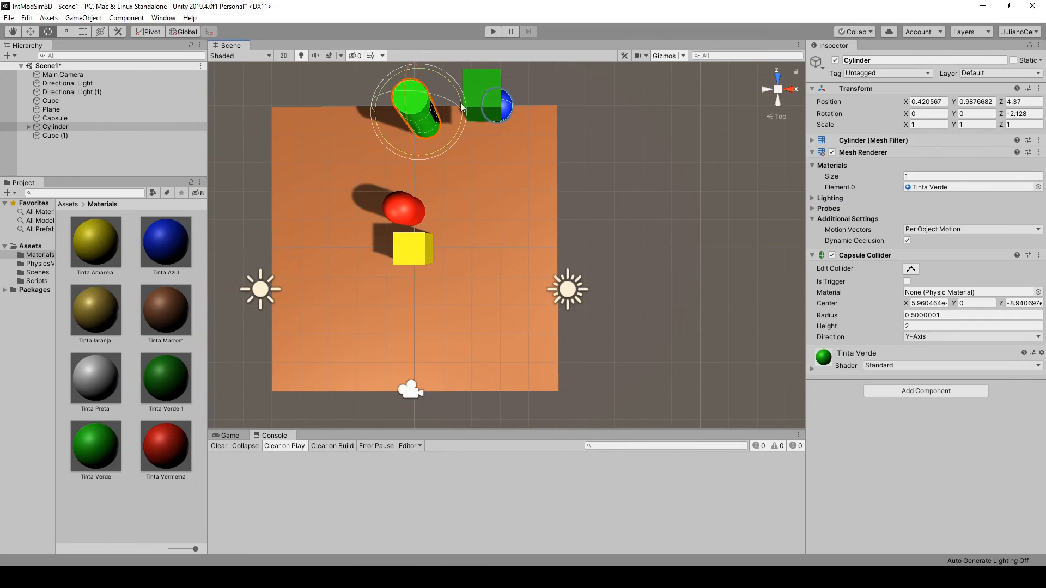
click(30, 31)
alt+drag(640, 379, 545, 324)
middle_drag(544, 322, 533, 241)
right_drag(539, 324, 540, 300)
middle_drag(542, 326, 529, 267)
middle_drag(585, 289, 514, 318)
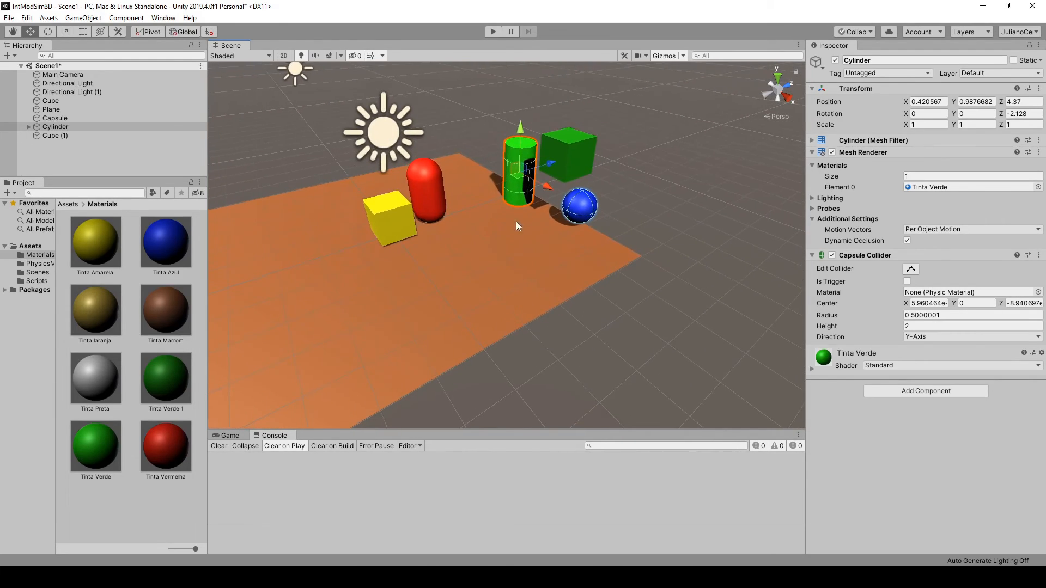
drag(545, 188, 518, 184)
click(584, 150)
drag(601, 168, 706, 217)
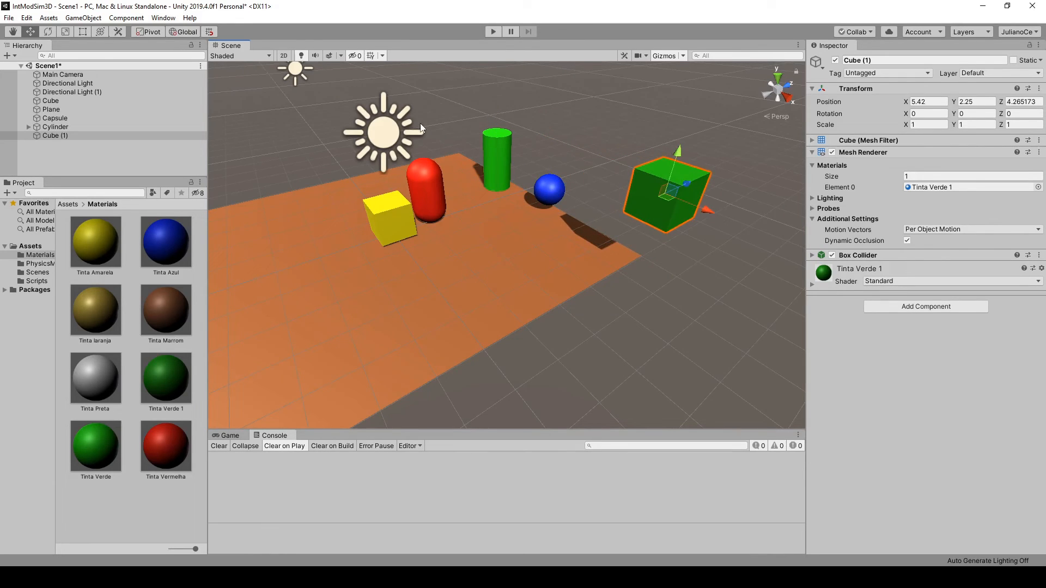
Step: Examine from several angles and distances how the objects on the plane are lit and where their shadows fall
middle_drag(476, 254, 531, 290)
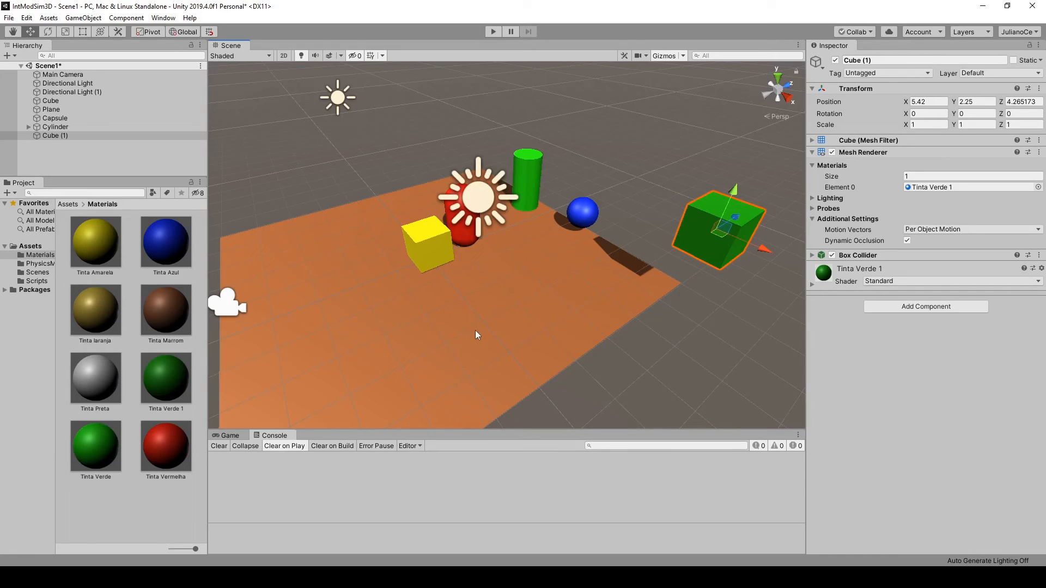
middle_drag(515, 344, 579, 280)
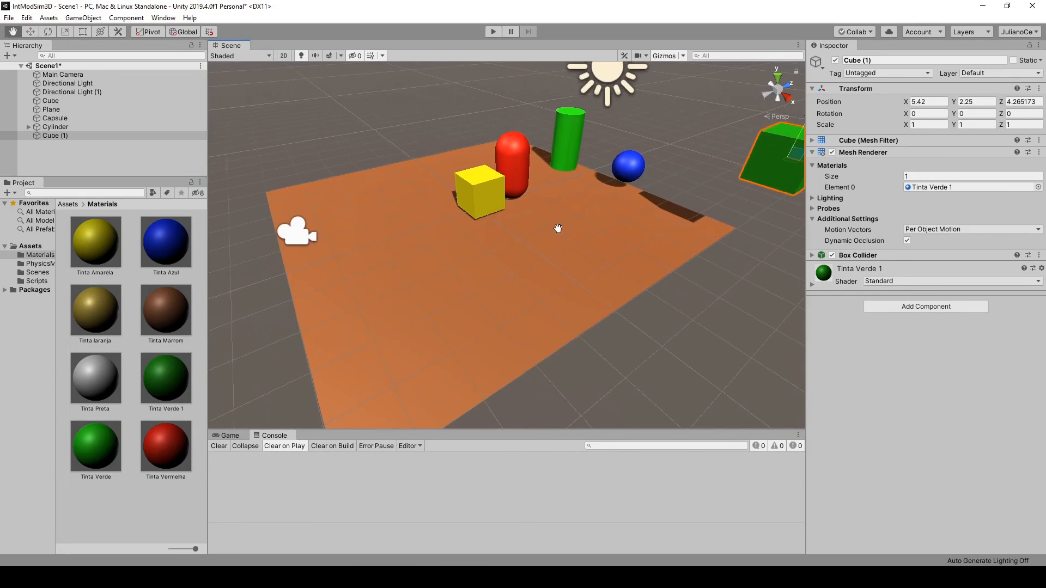
middle_drag(558, 227, 565, 268)
scroll(564, 269, up, 5)
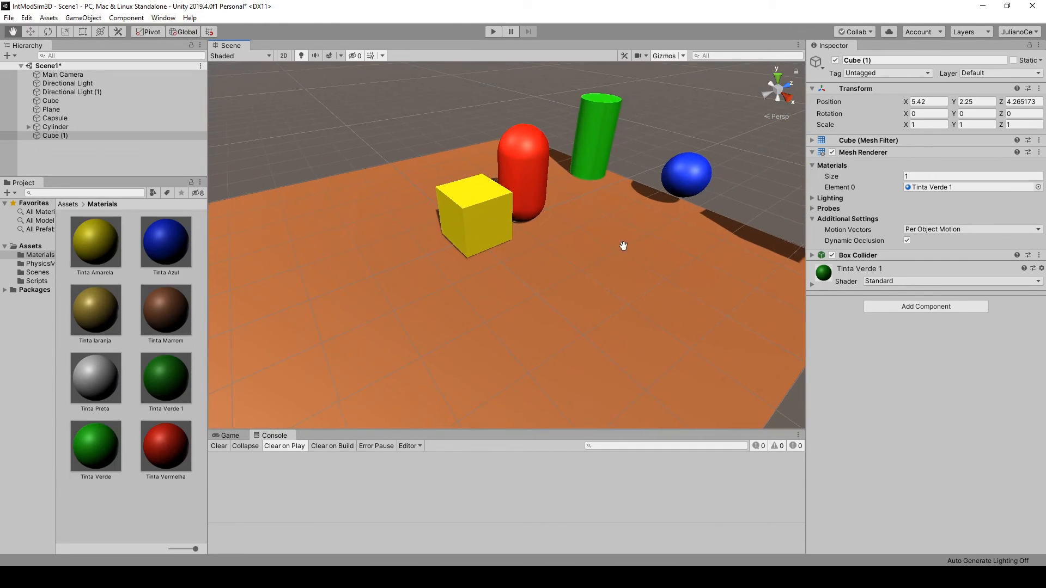
middle_drag(625, 245, 551, 285)
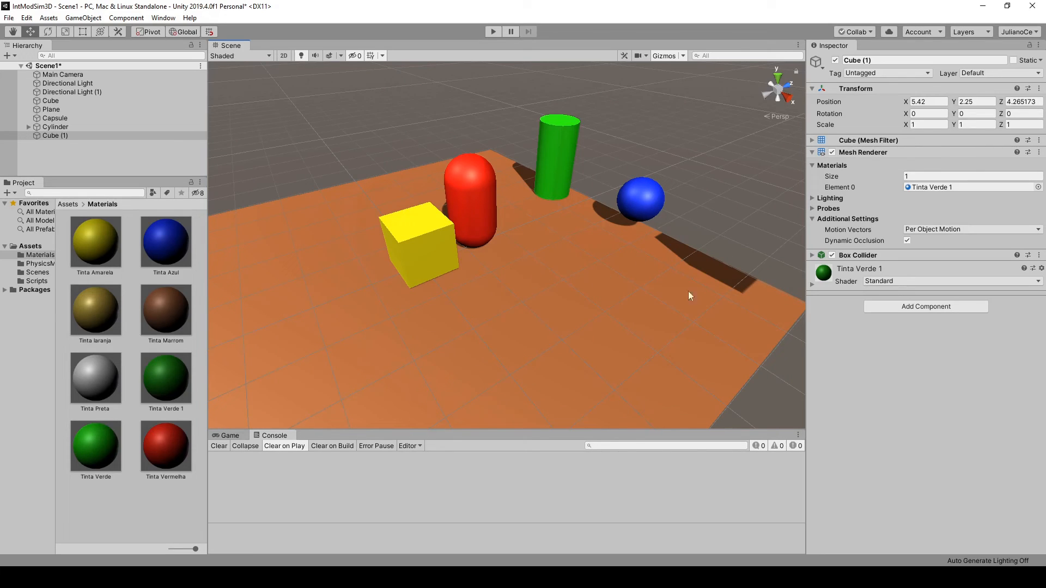
scroll(668, 316, down, 3)
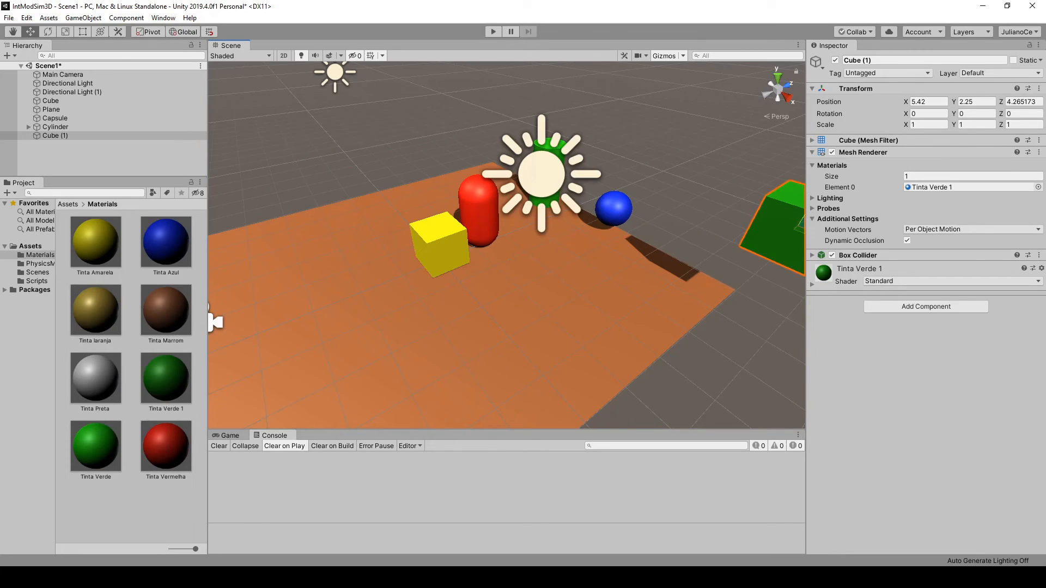
Step: Open Scene2 from the Scenes folder without saving the changes to Scene1, and face the yellow cube from the front
double_click(96, 311)
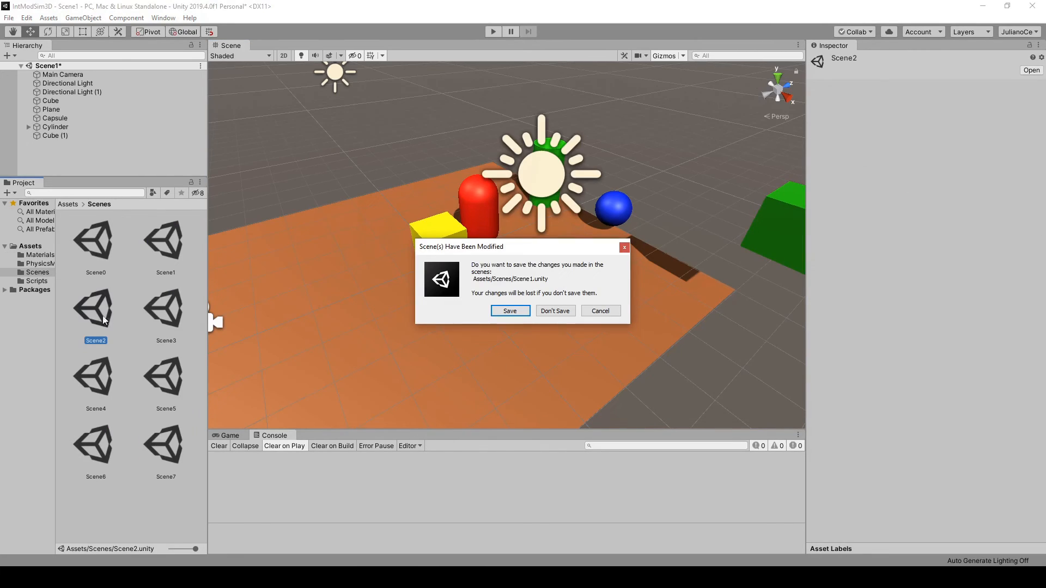
click(567, 312)
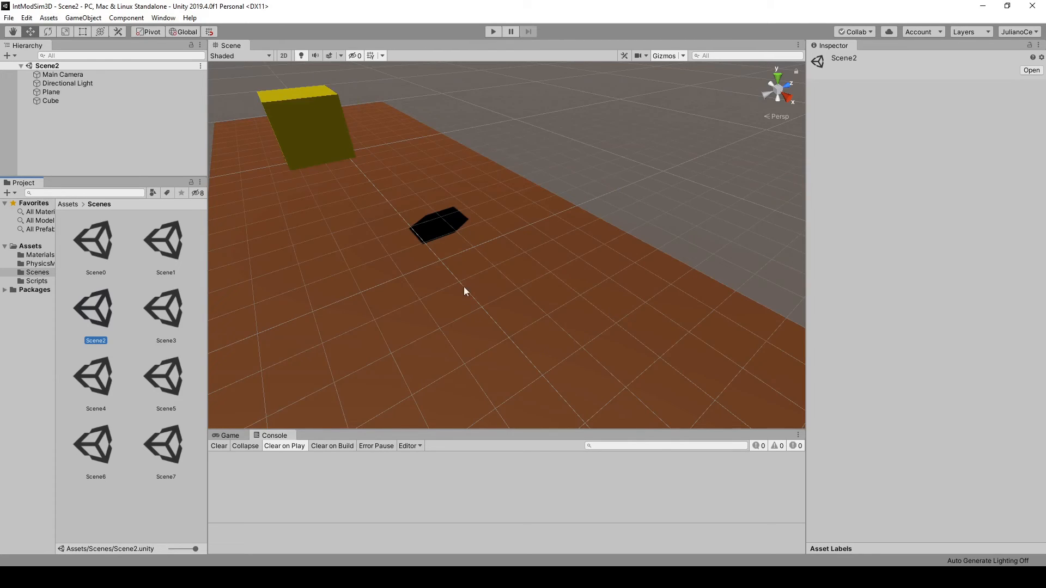
scroll(463, 291, down, 3)
alt+drag(439, 292, 455, 363)
middle_drag(456, 363, 639, 328)
right_drag(492, 393, 542, 368)
middle_drag(530, 370, 582, 301)
alt+drag(605, 296, 603, 322)
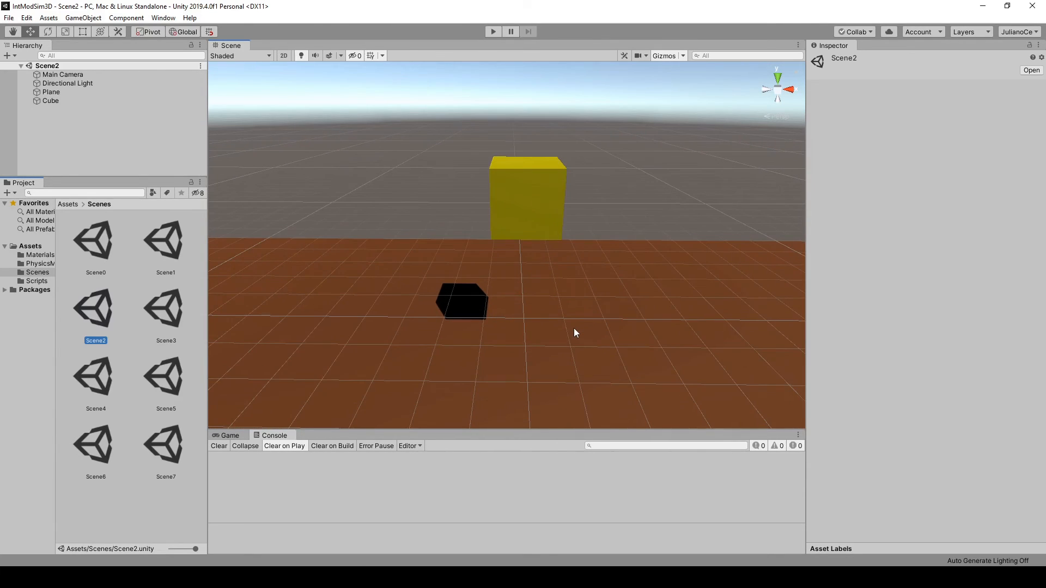
mouse_move(545, 343)
middle_down()
mouse_move(550, 333)
mouse_move(535, 337)
middle_up()
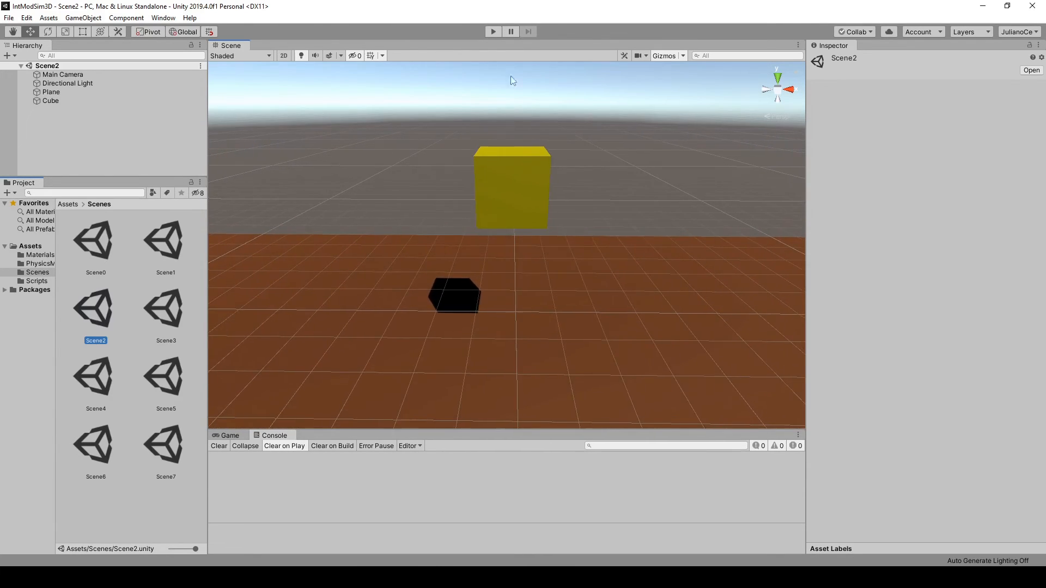
Step: Select the yellow Cube and collapse its Mesh Renderer and Transform components
click(534, 181)
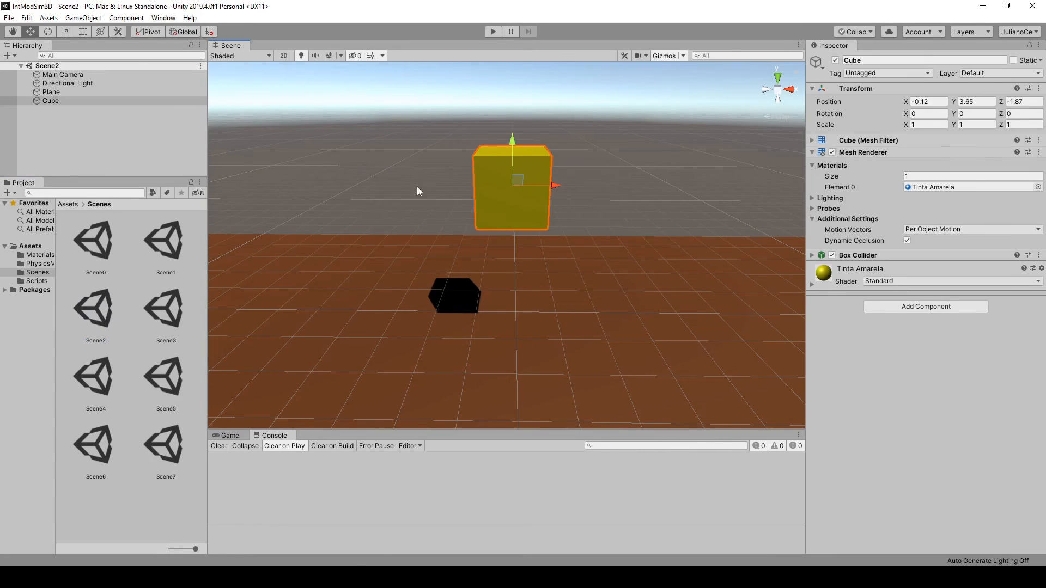
click(813, 152)
click(812, 90)
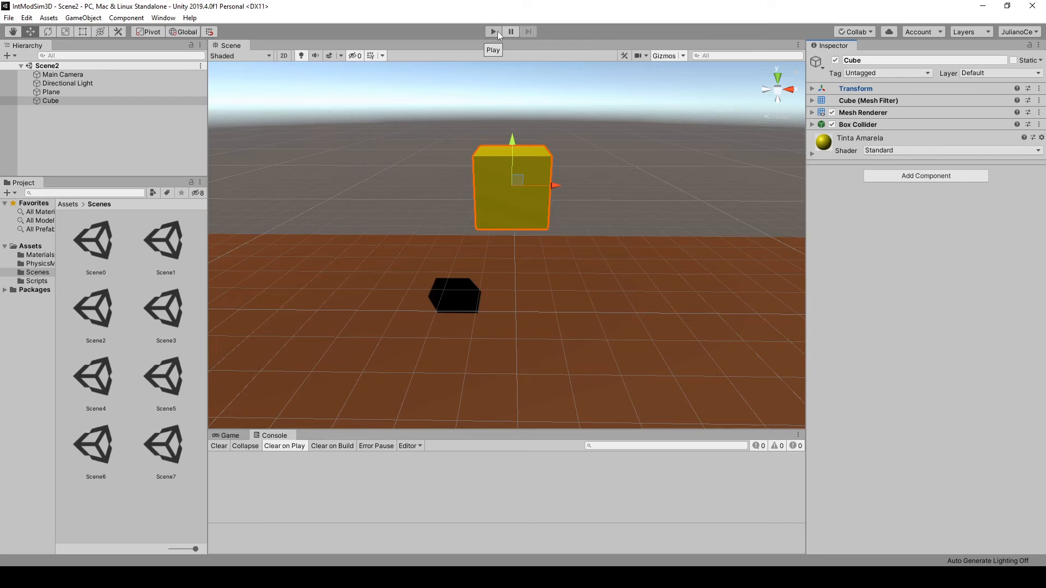
Step: Review the components of the Plane, the Cube and the Main Camera in Scene2
scroll(469, 185, down, 5)
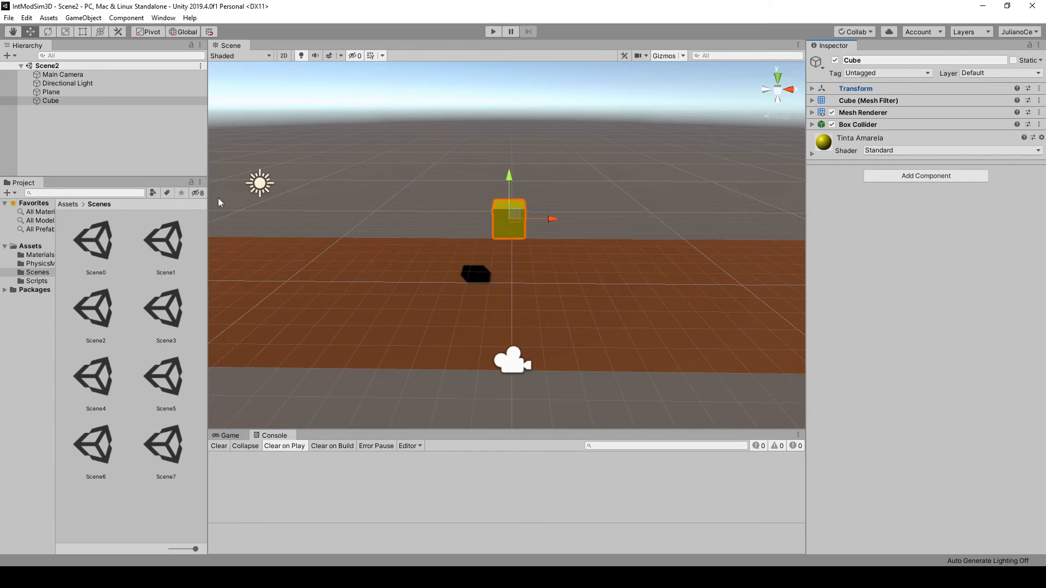
click(440, 281)
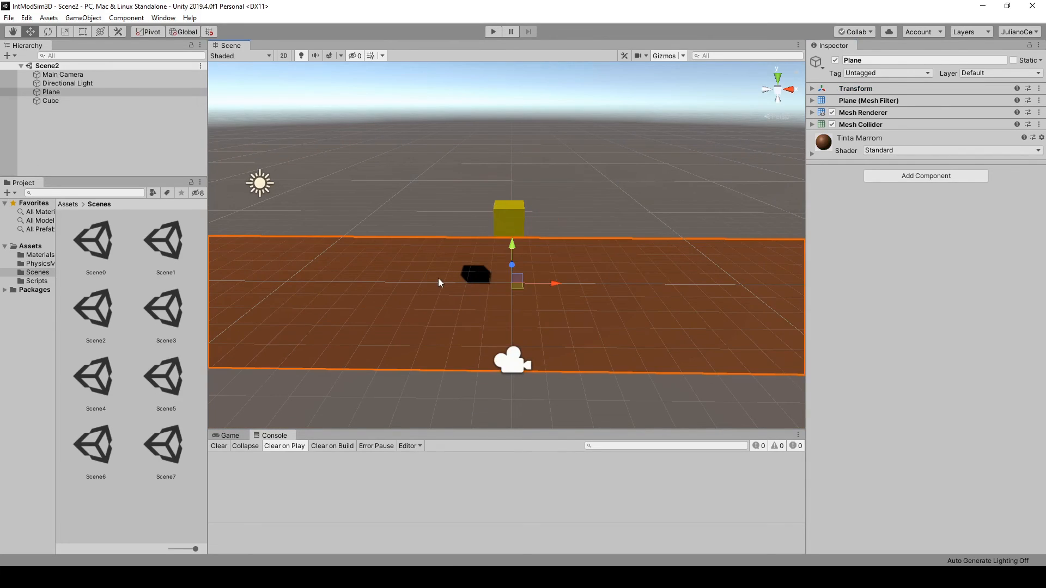
click(52, 101)
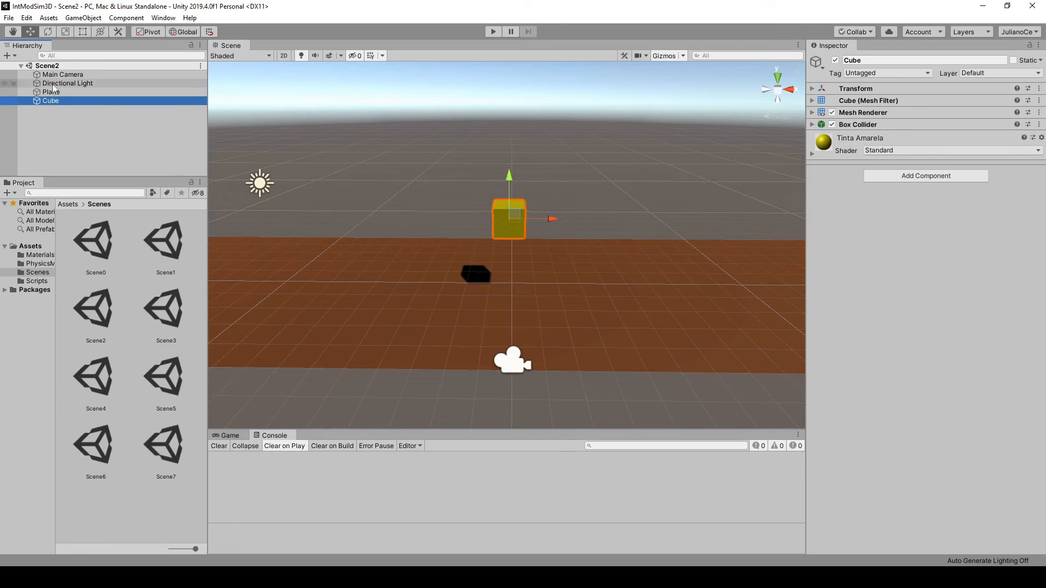
click(74, 73)
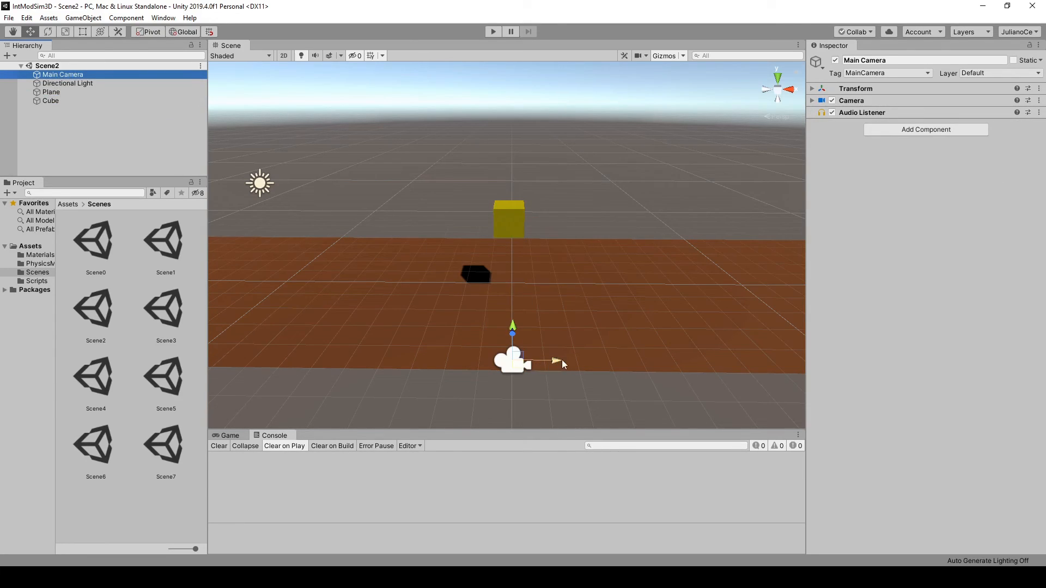
Step: Show the Game view, shift the Main Camera along the negative X axis to the side of the cube, and clear the selection
drag(563, 363, 558, 362)
click(231, 437)
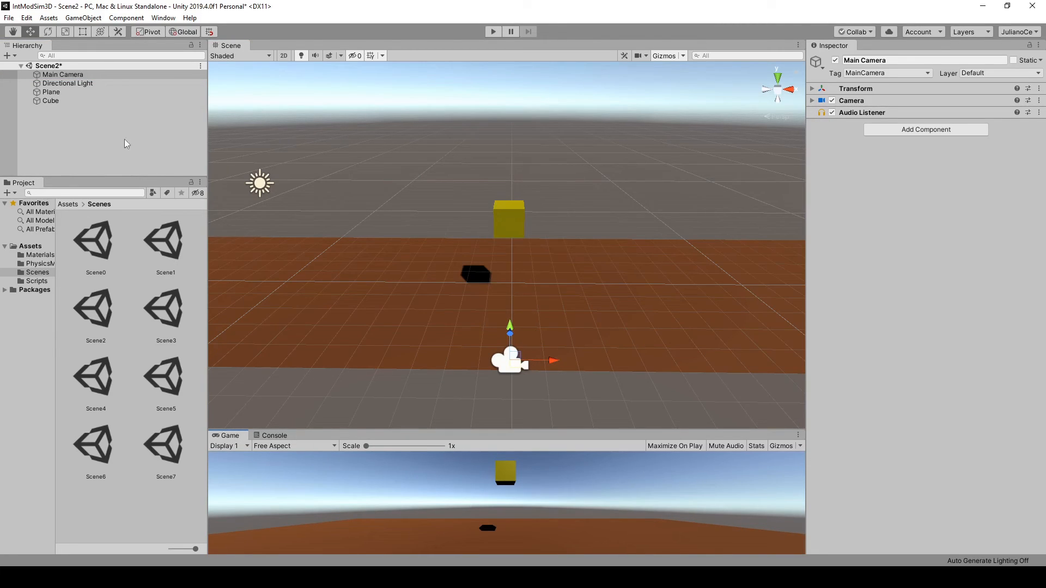
click(63, 75)
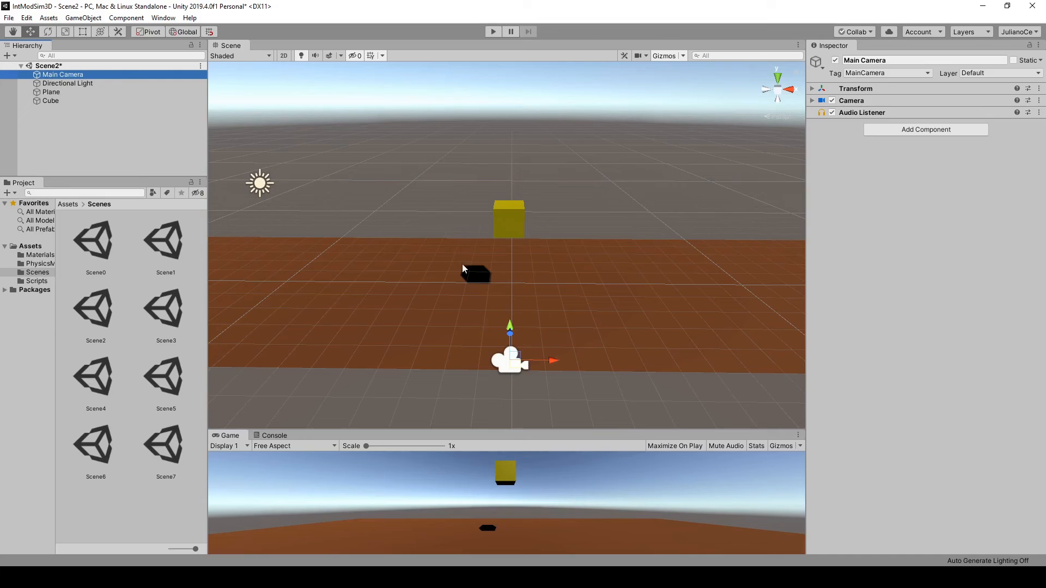
drag(555, 364, 257, 366)
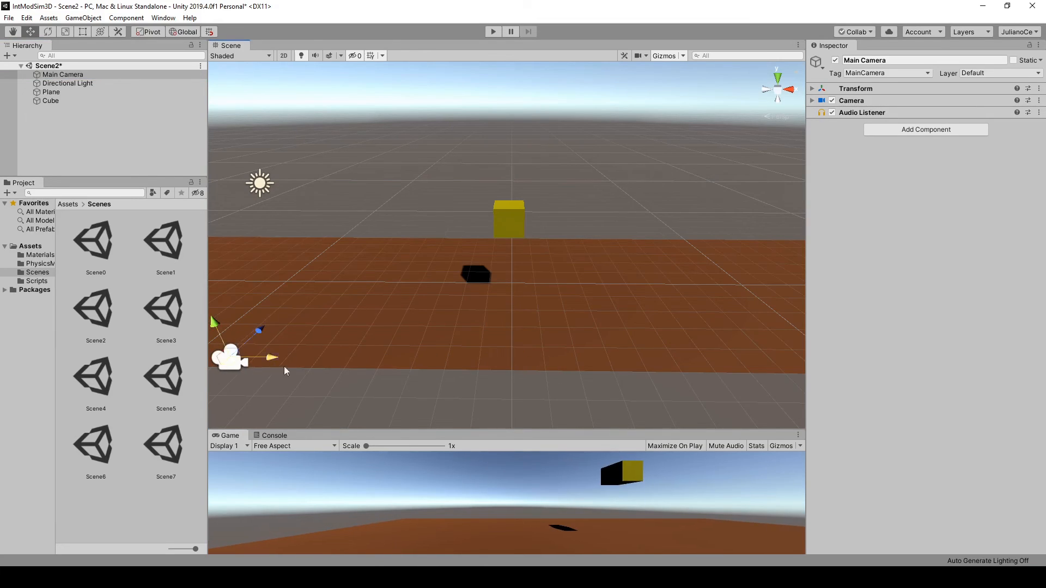
click(147, 83)
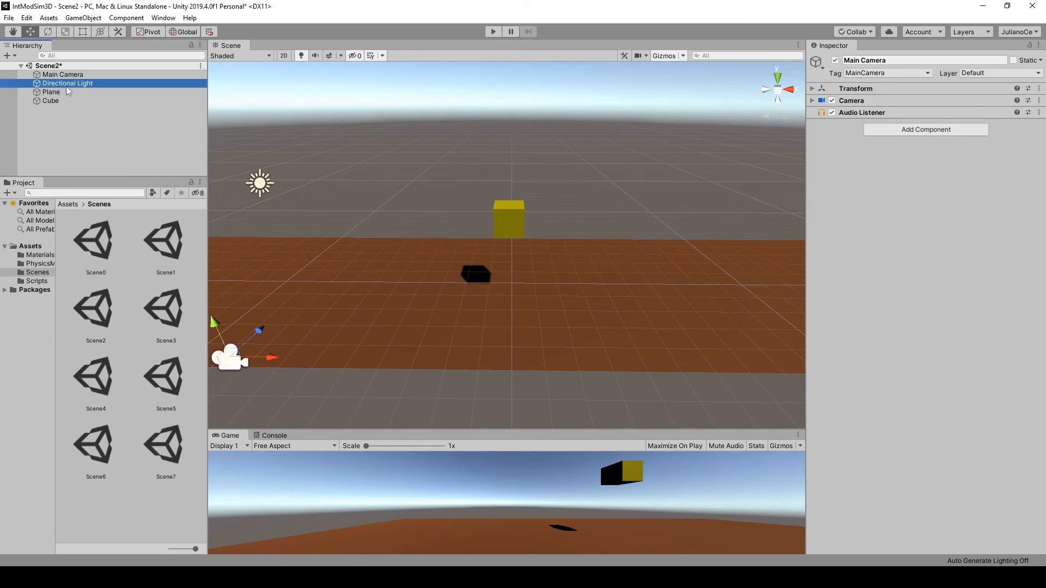
click(470, 183)
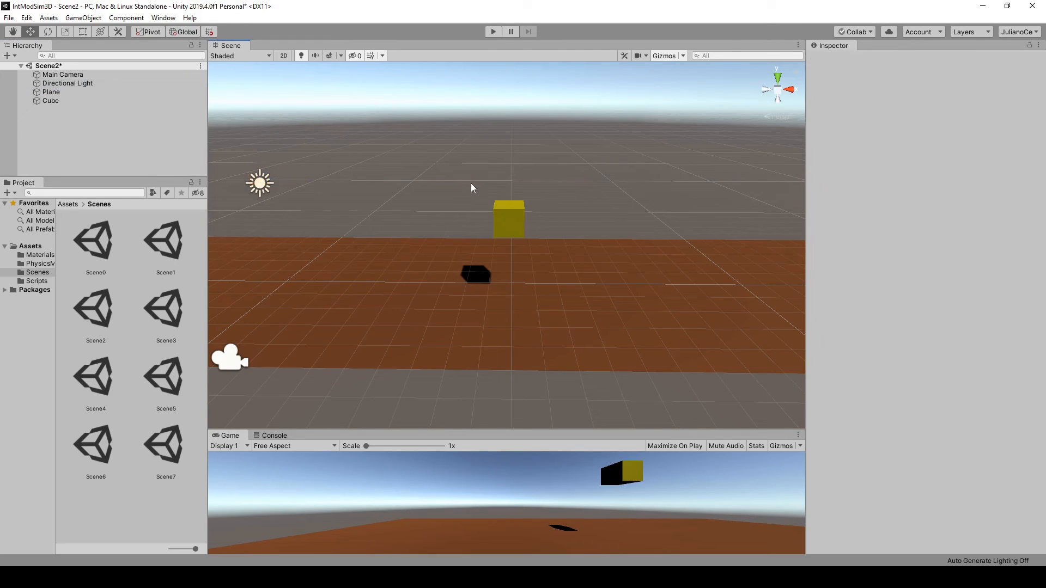
Step: Run Scene2 briefly in Play mode, stop it, and check the components of the Cube and the Plane
click(494, 33)
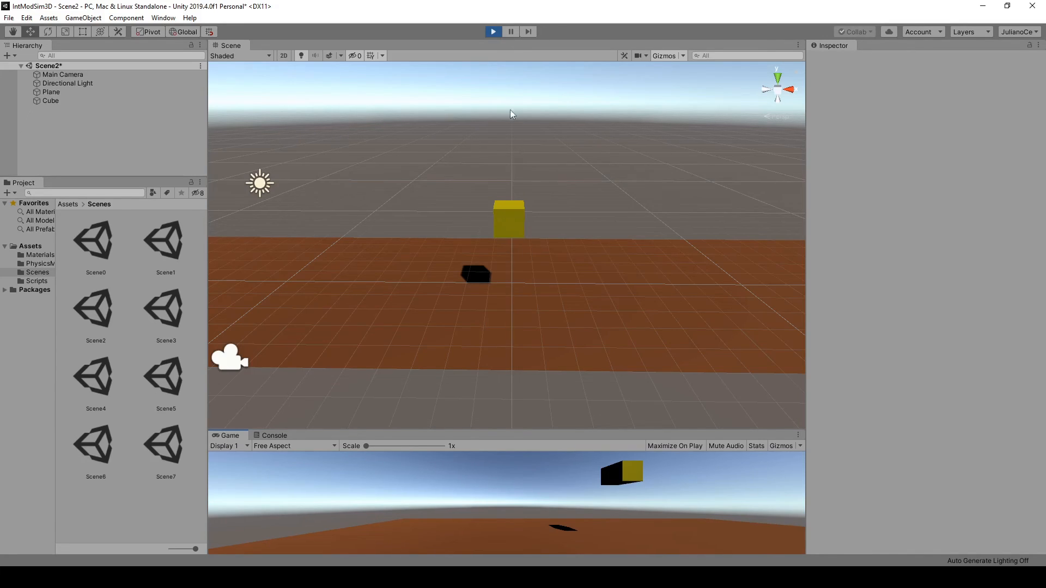
click(494, 33)
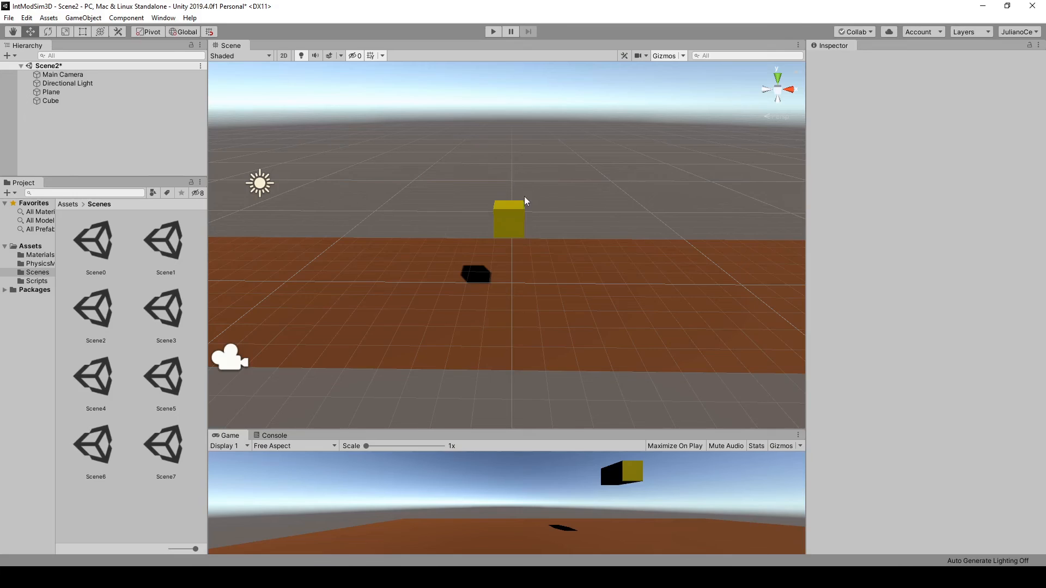
click(512, 239)
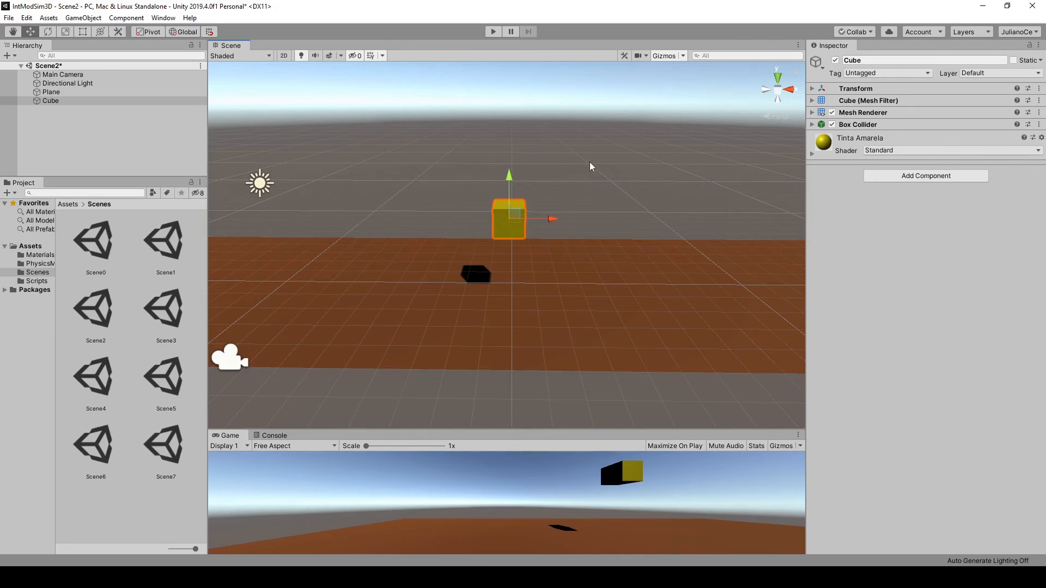
click(625, 163)
click(515, 225)
click(553, 313)
scroll(602, 368, down, 5)
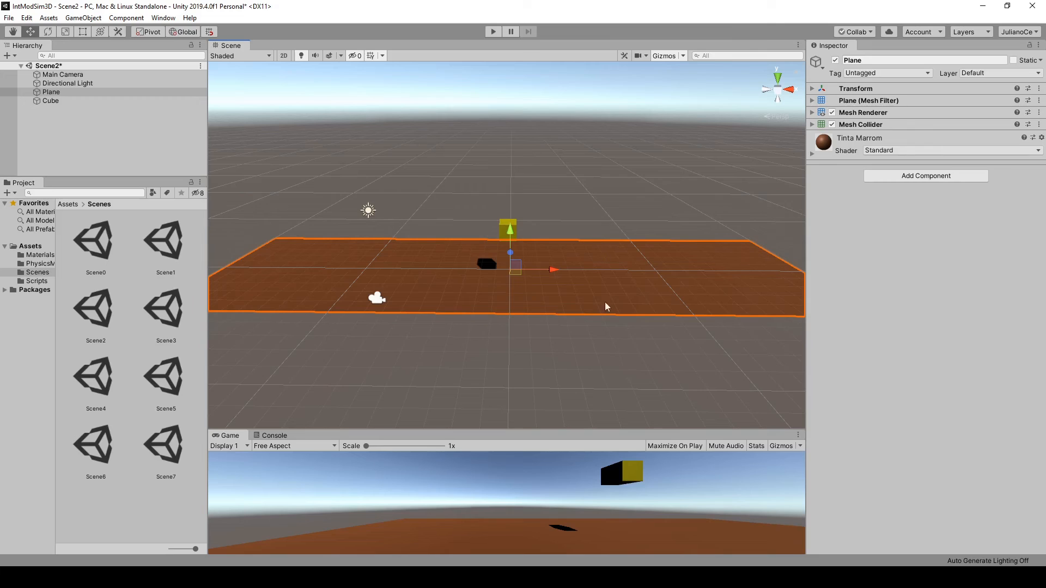
scroll(546, 266, up, 5)
Step: Select the yellow Cube above the plane
click(527, 218)
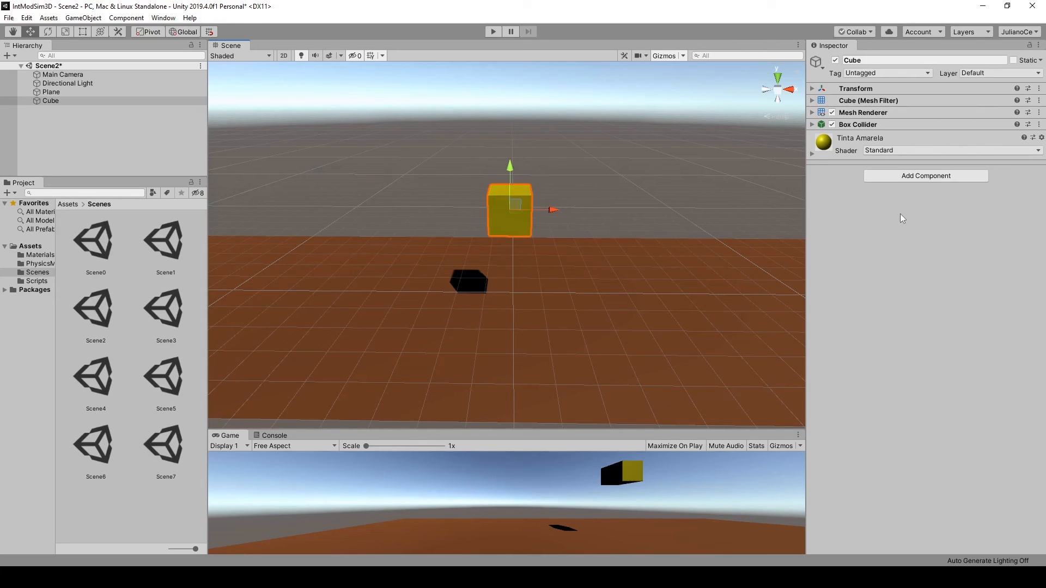
click(542, 215)
click(529, 218)
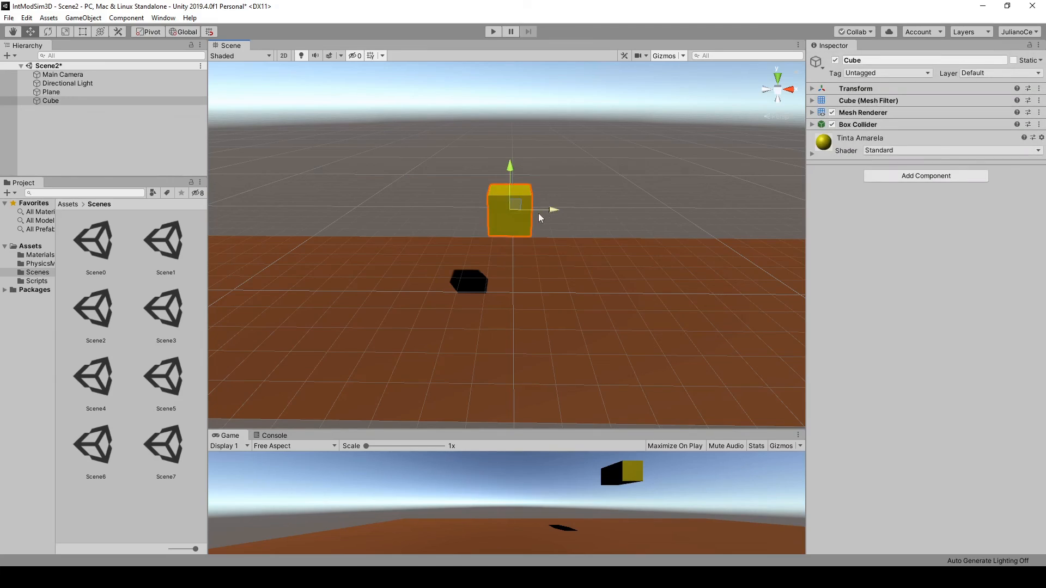
click(951, 177)
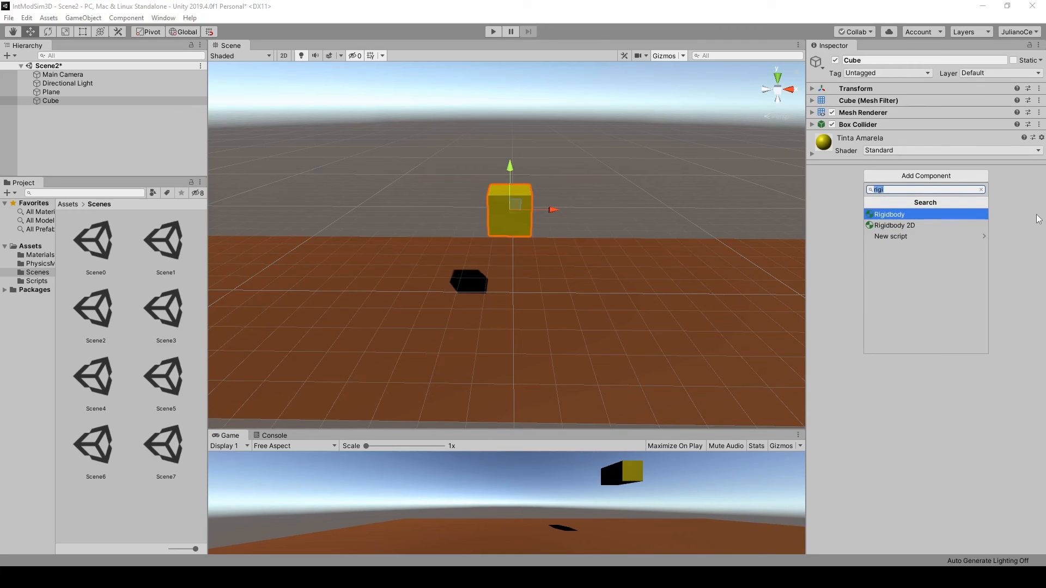
key(BackSpace)
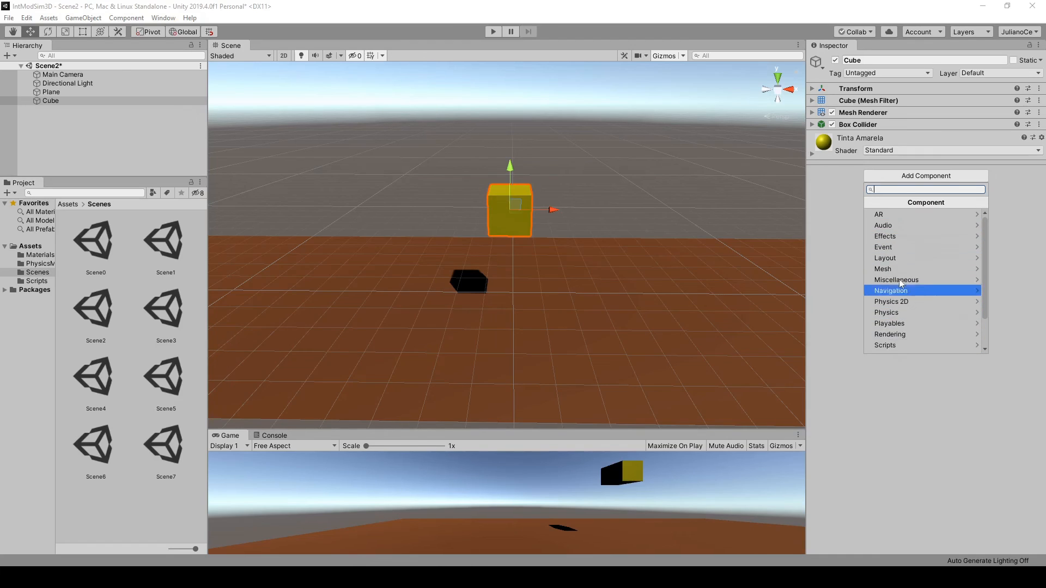
click(920, 429)
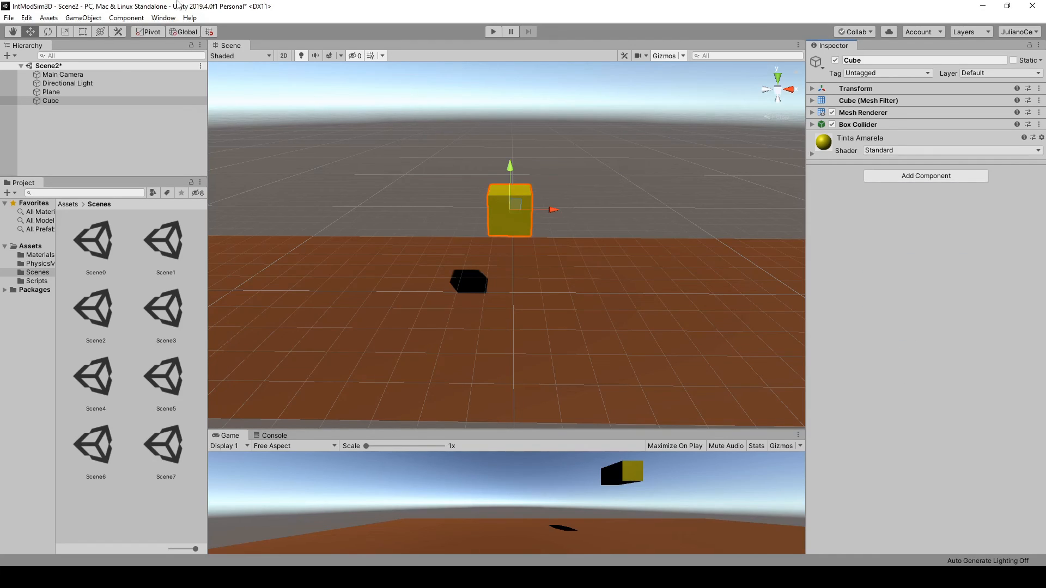
Step: Add a Rigidbody physics component to the Cube and expand its settings
click(129, 18)
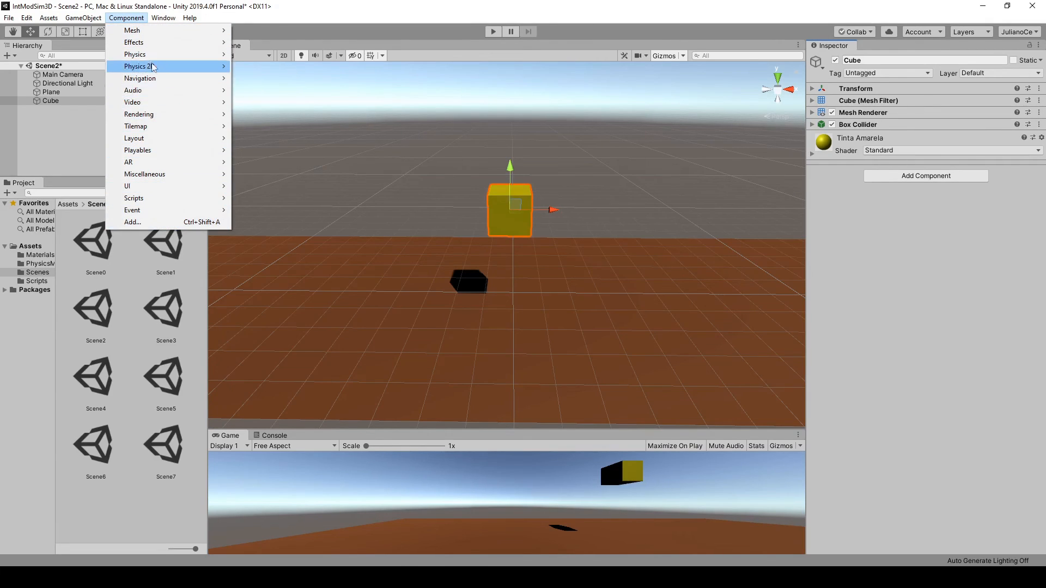
mouse_move(151, 56)
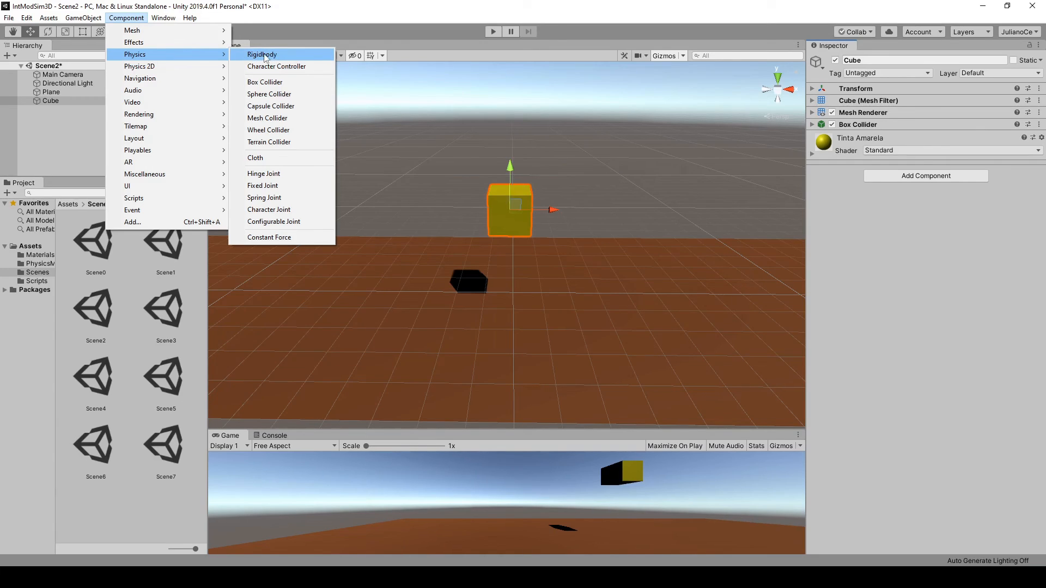
click(269, 56)
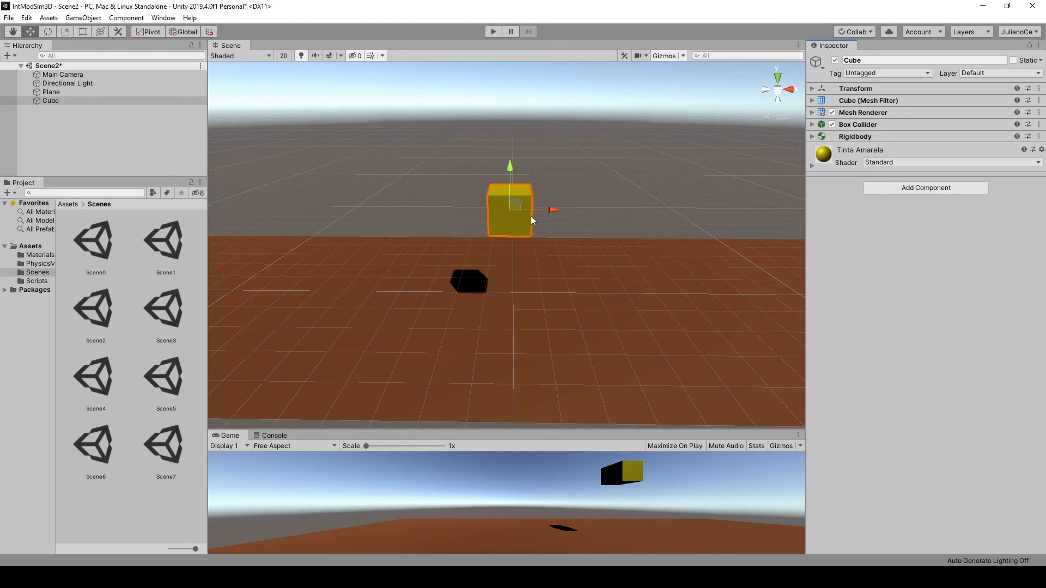
click(813, 136)
click(813, 137)
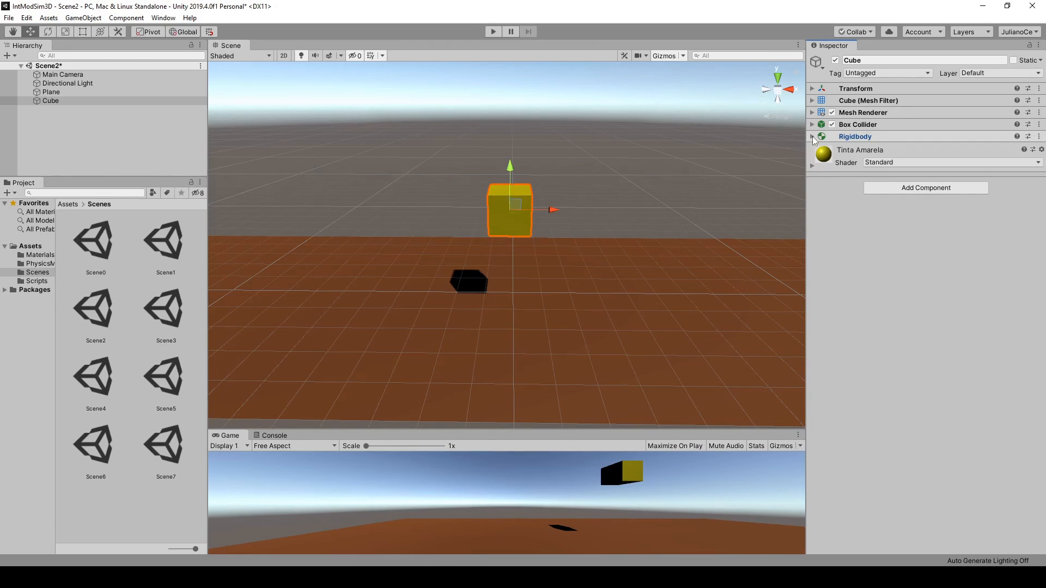
click(812, 137)
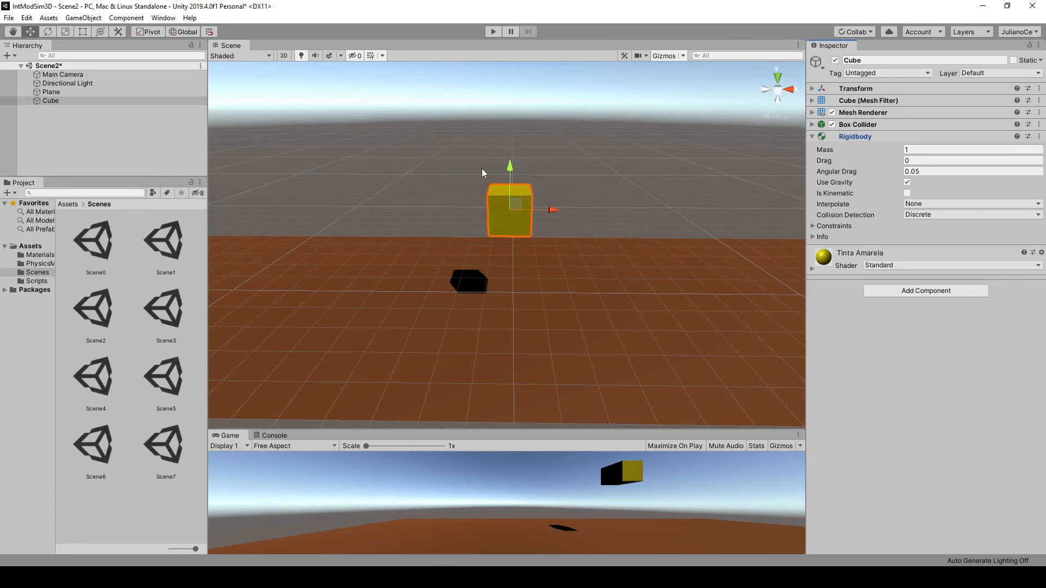
click(924, 171)
Step: Run the scene twice in Play mode to observe how the Cube moves under its Rigidbody, stopping after each run
click(493, 32)
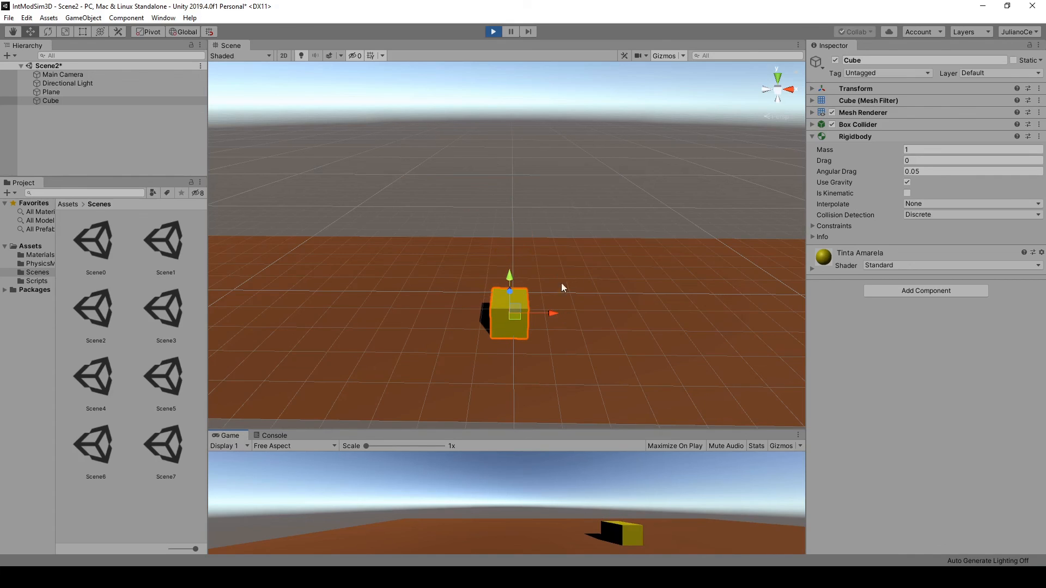
click(494, 31)
middle_drag(589, 341, 572, 307)
scroll(467, 263, down, 1)
middle_drag(492, 255, 524, 276)
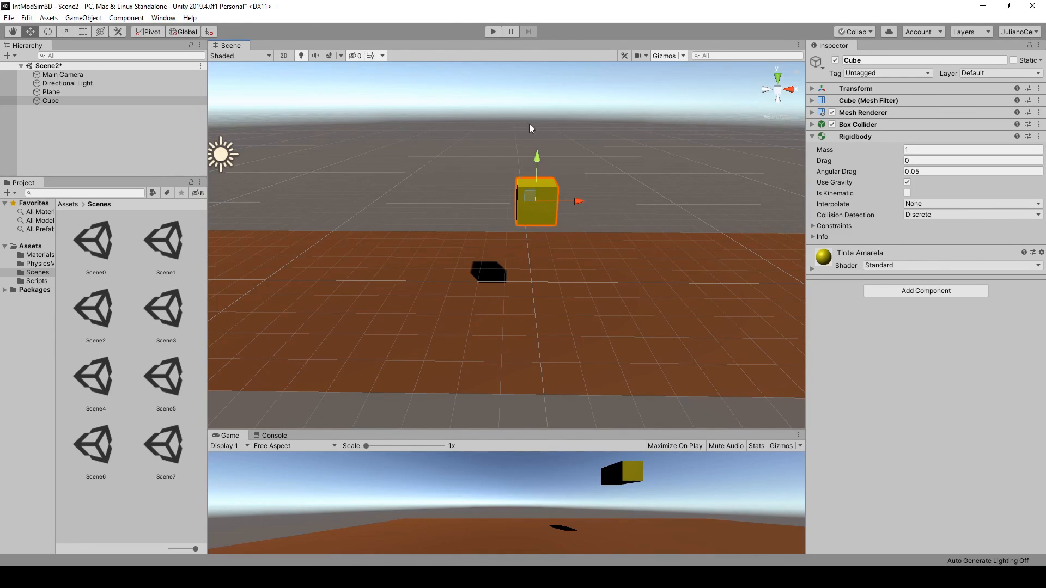
click(494, 32)
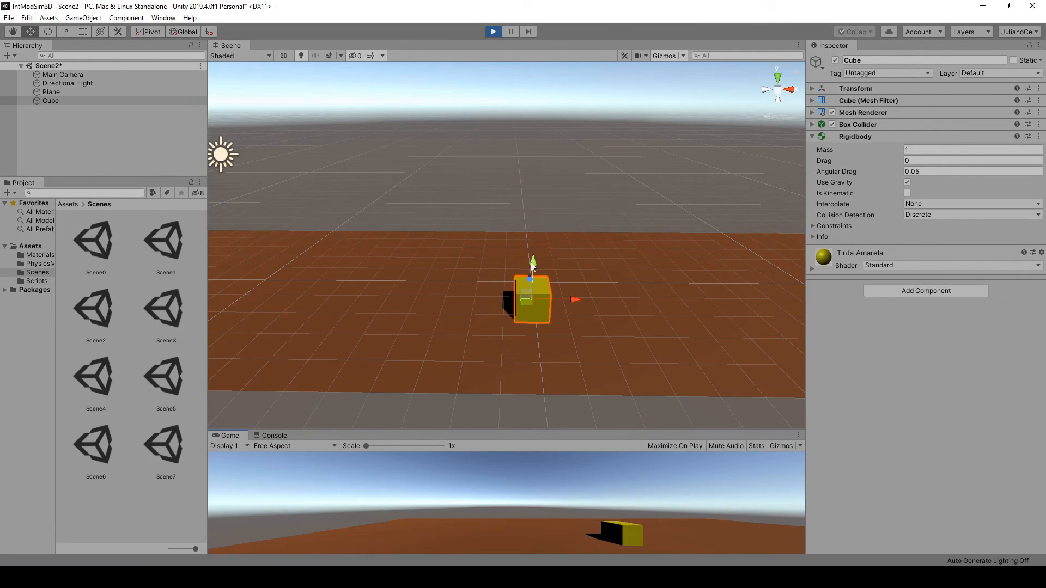
click(493, 32)
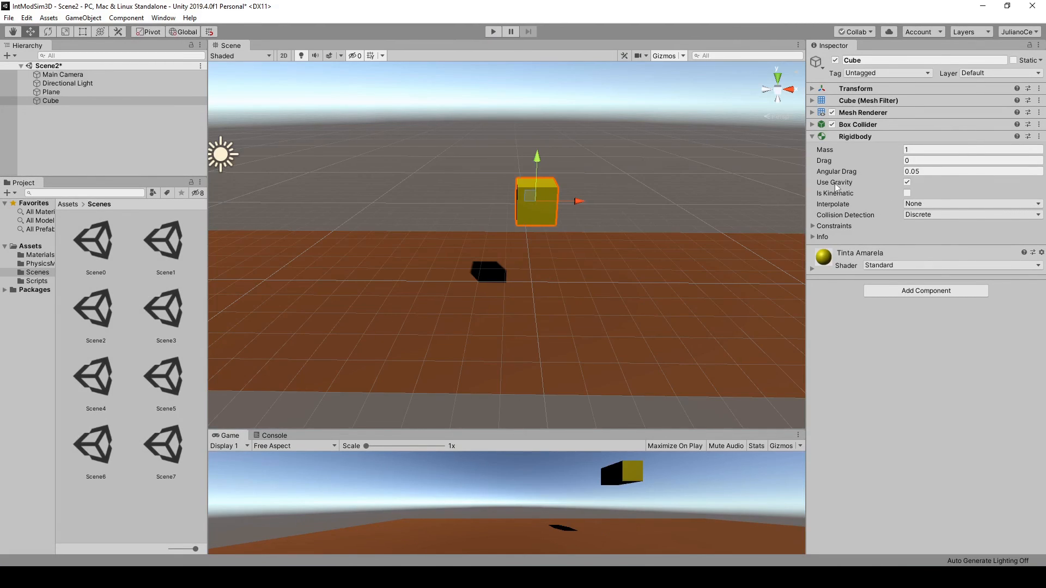
Step: Disable Use Gravity on the Cube's Rigidbody, test the scene in Play mode, and stop it
click(907, 183)
click(493, 32)
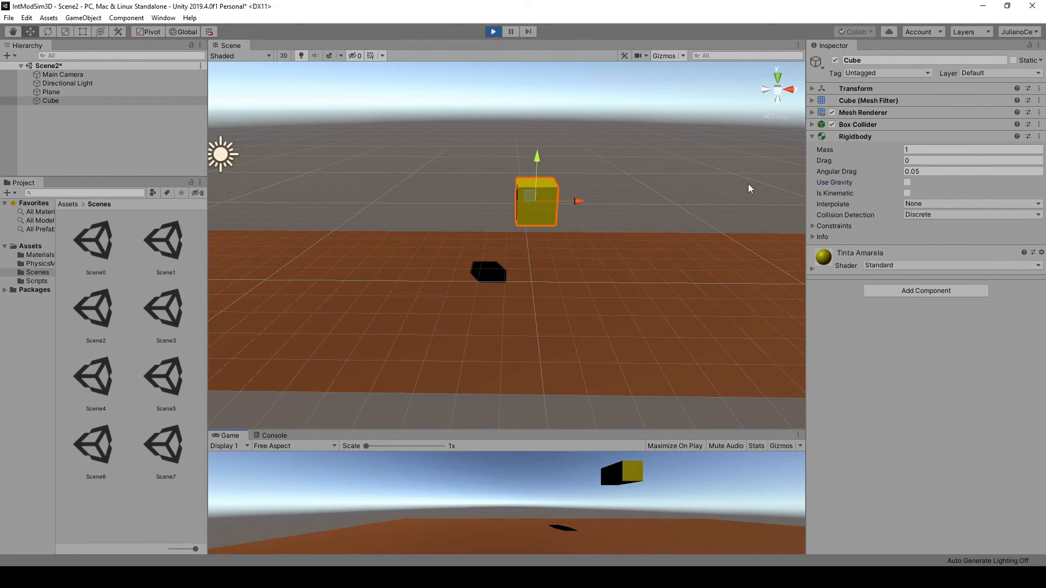
click(494, 32)
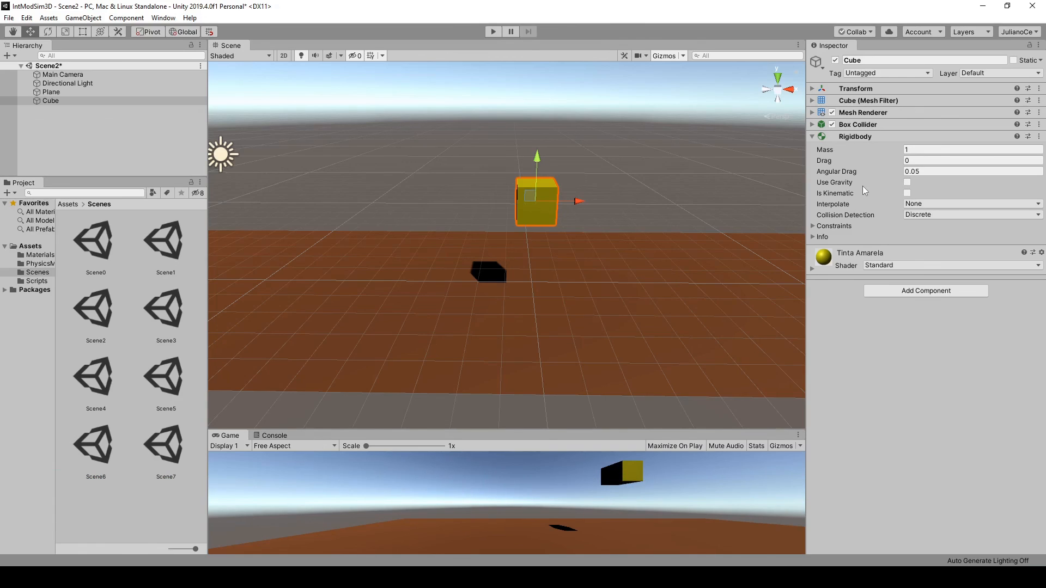
Step: Re-enable Use Gravity on the Cube's Rigidbody, run the scene in Play mode again, and stop it
click(907, 182)
click(492, 32)
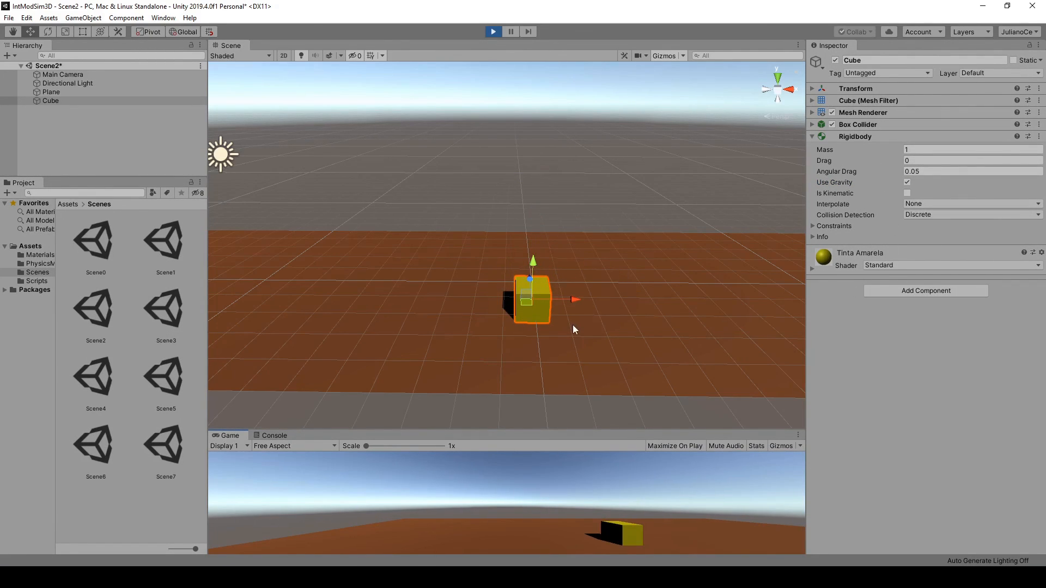
click(495, 31)
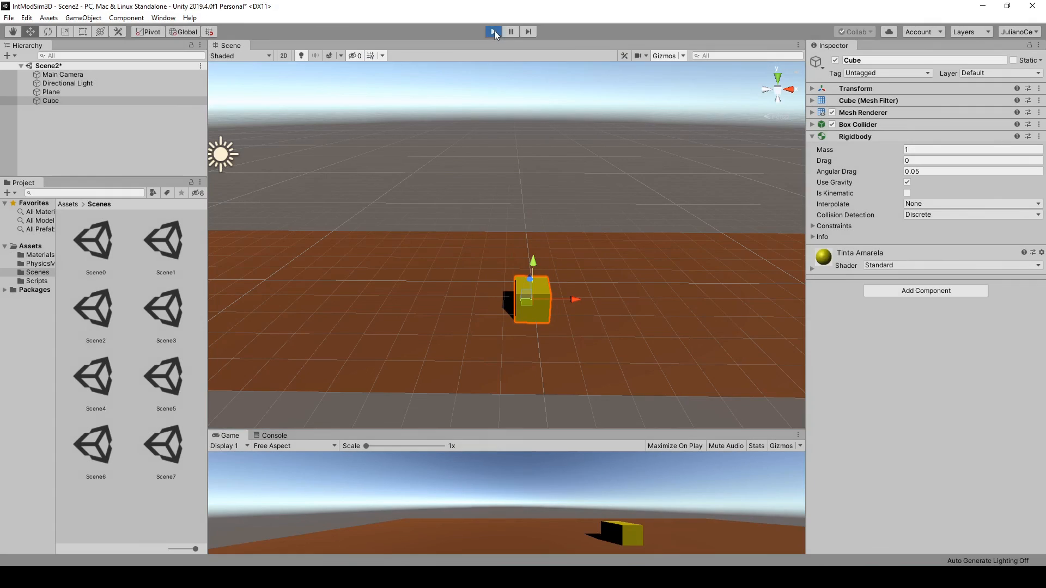
Step: Enable Is Kinematic on the Cube's Rigidbody, check the Cube during a Play mode run, and stop it
click(907, 193)
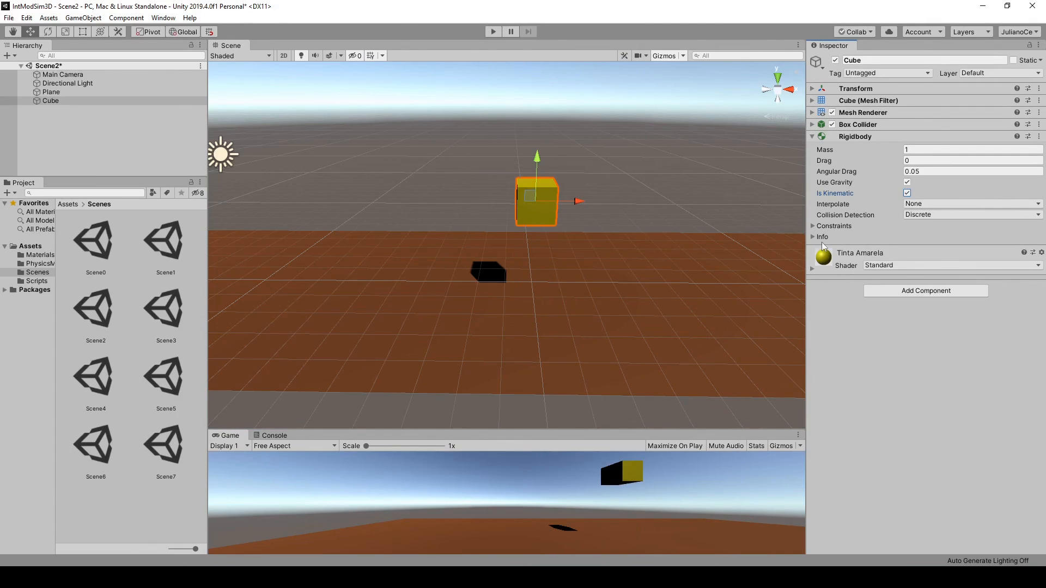
click(491, 32)
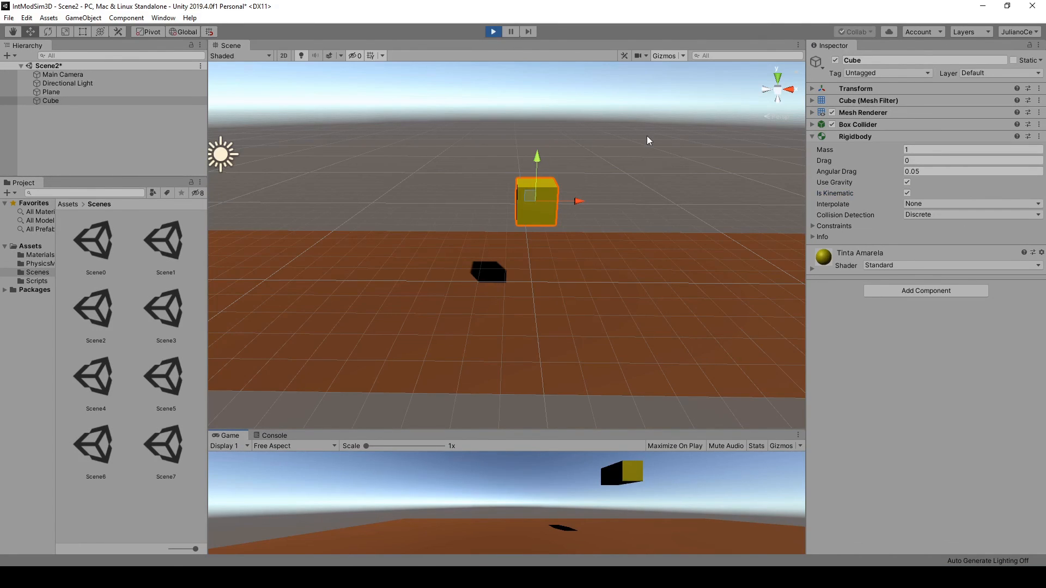
click(493, 188)
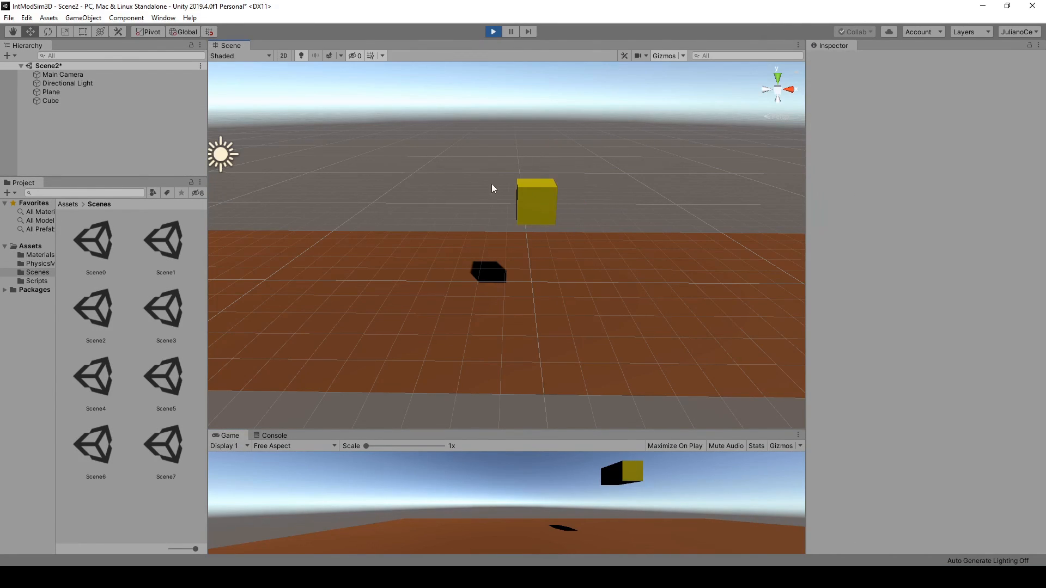
click(553, 203)
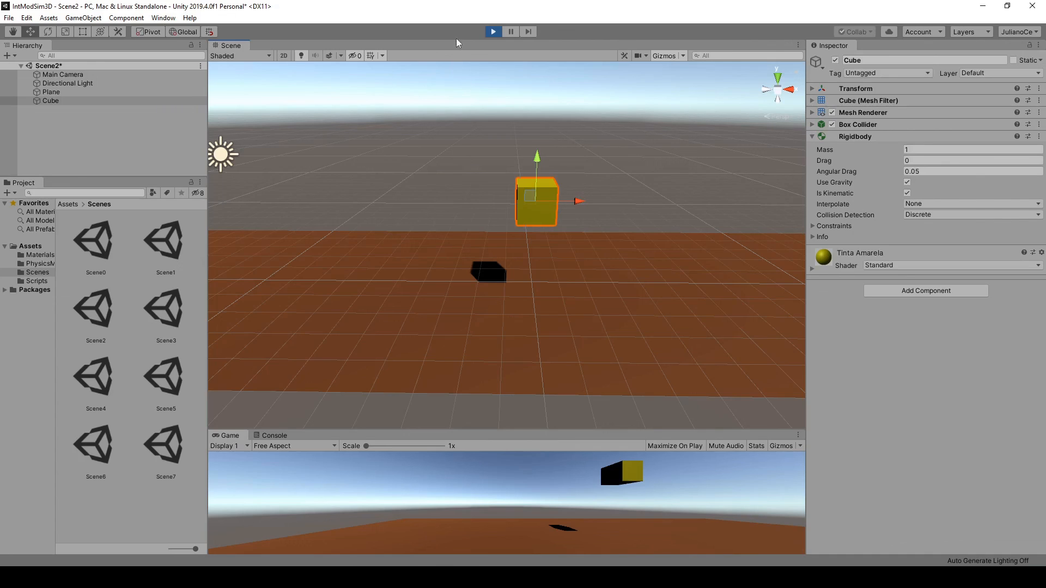
click(493, 32)
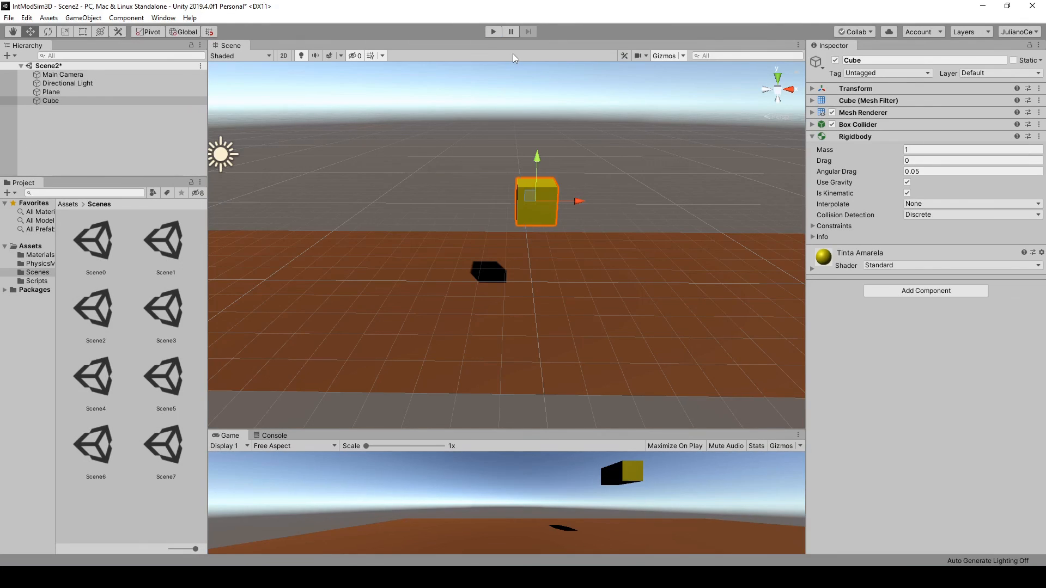
Step: Turn off Is Kinematic on the Cube's Rigidbody and expand the Box Collider component
mouse_move(689, 250)
middle_down()
mouse_move(668, 261)
mouse_move(679, 267)
middle_up()
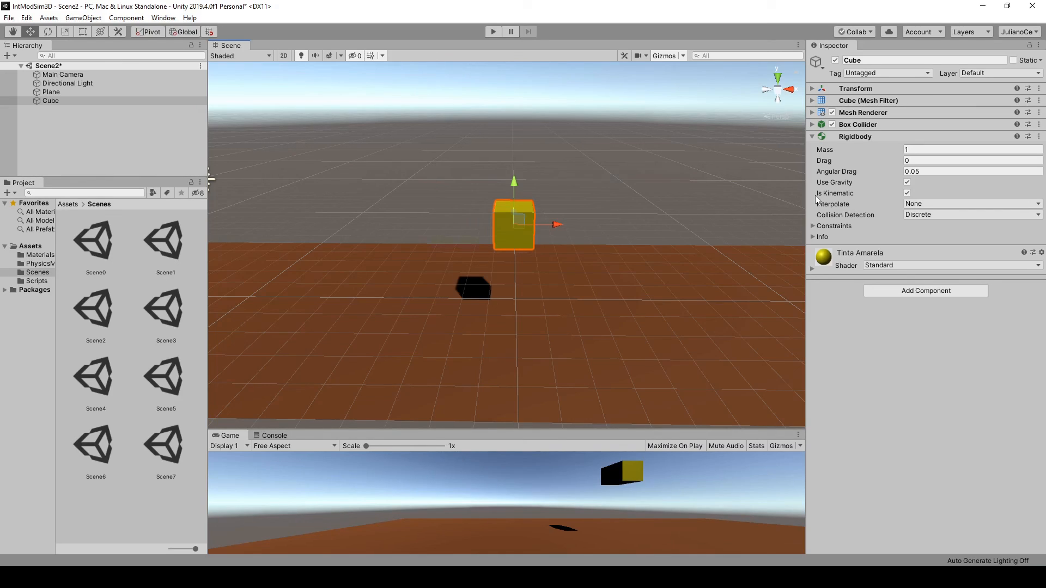
click(907, 193)
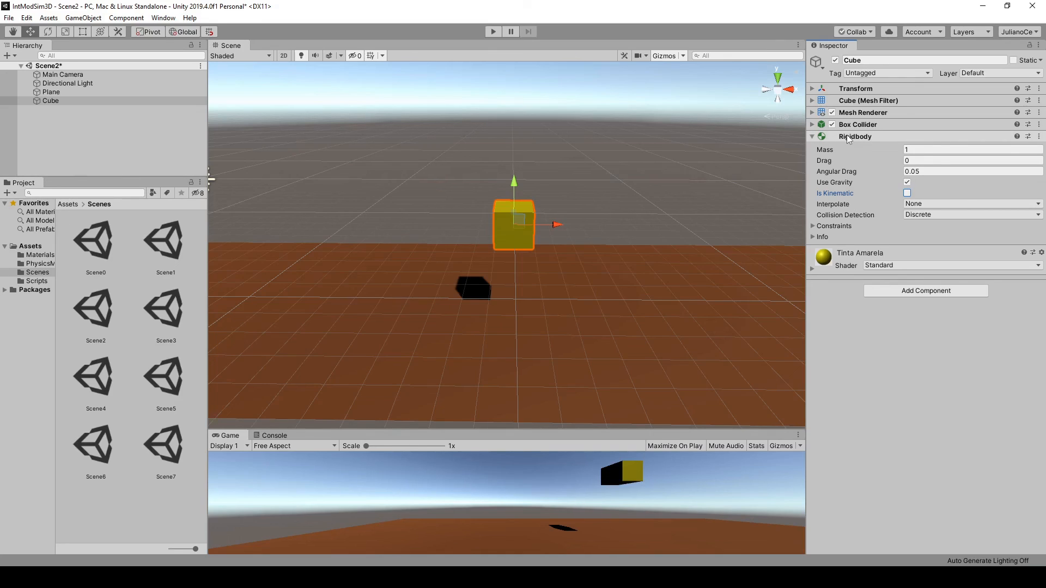
click(812, 124)
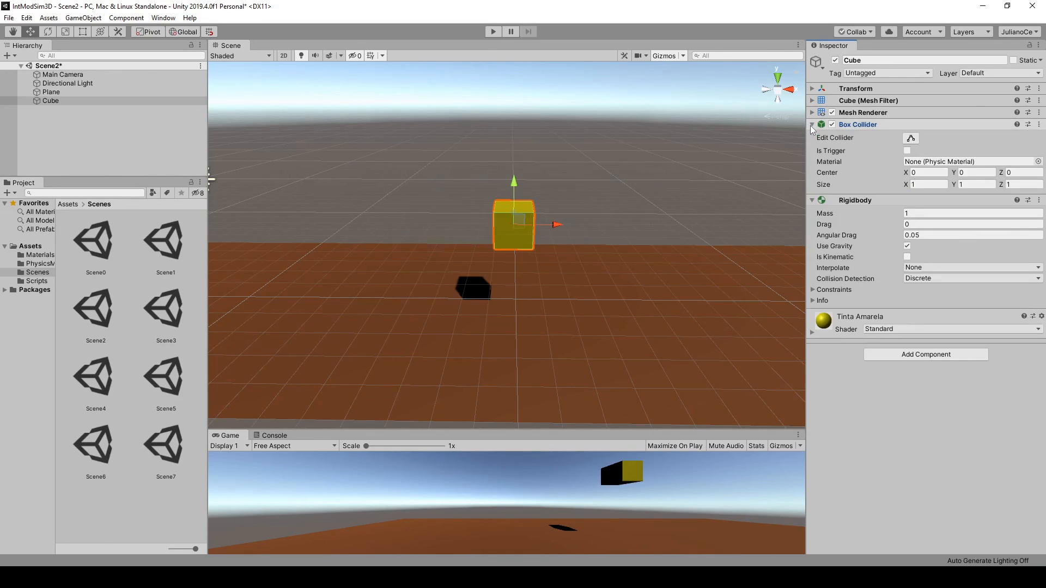